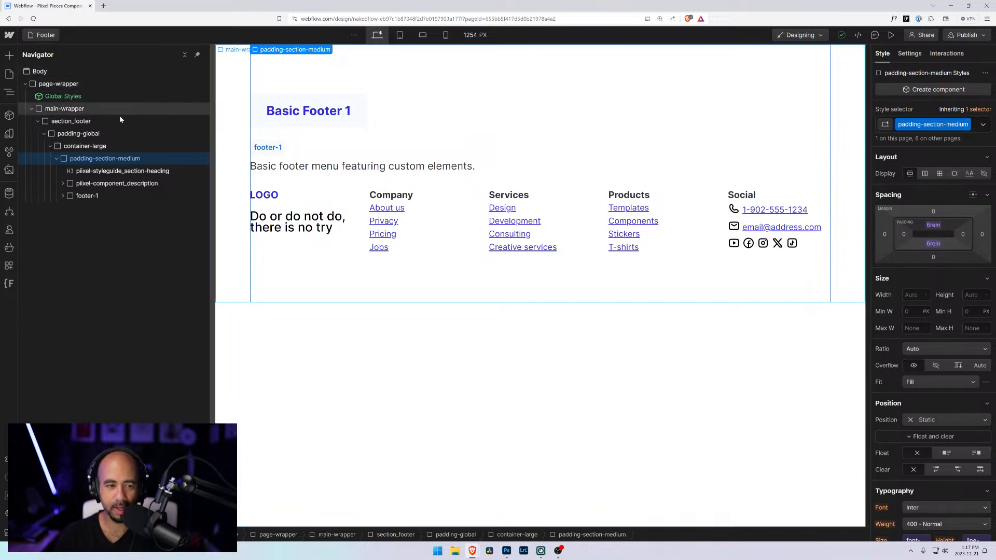
- Open the Odum's Cut and Paste project in the Designer from the sites dashboard in a new tab
{"action": "left_click", "coordinate": [8, 35]}
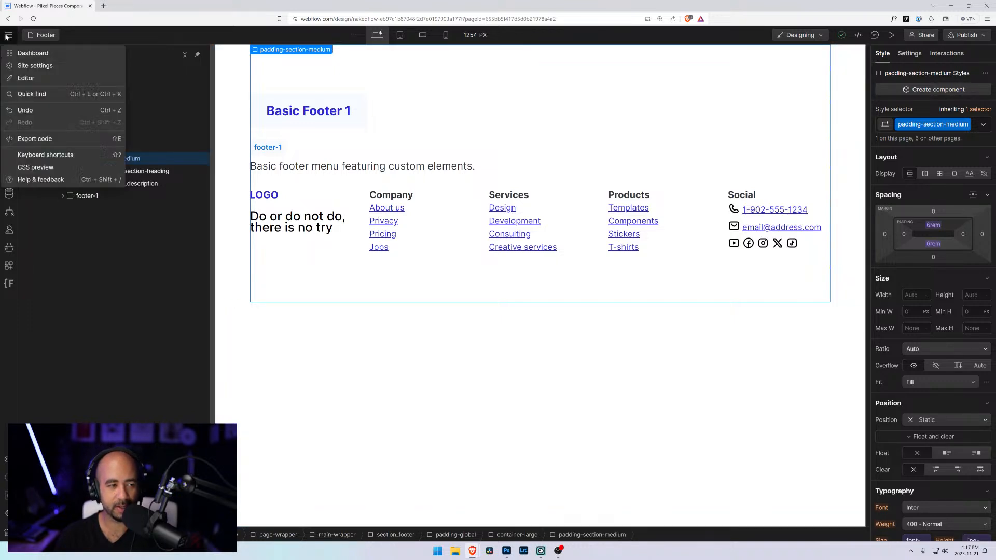
{"action": "left_click", "coordinate": [39, 55]}
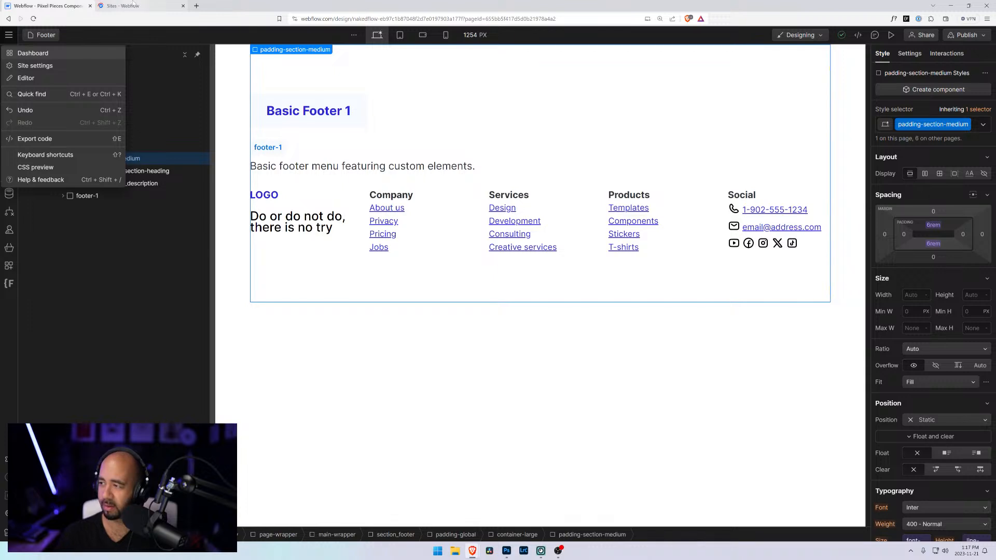
{"action": "left_click", "coordinate": [133, 5]}
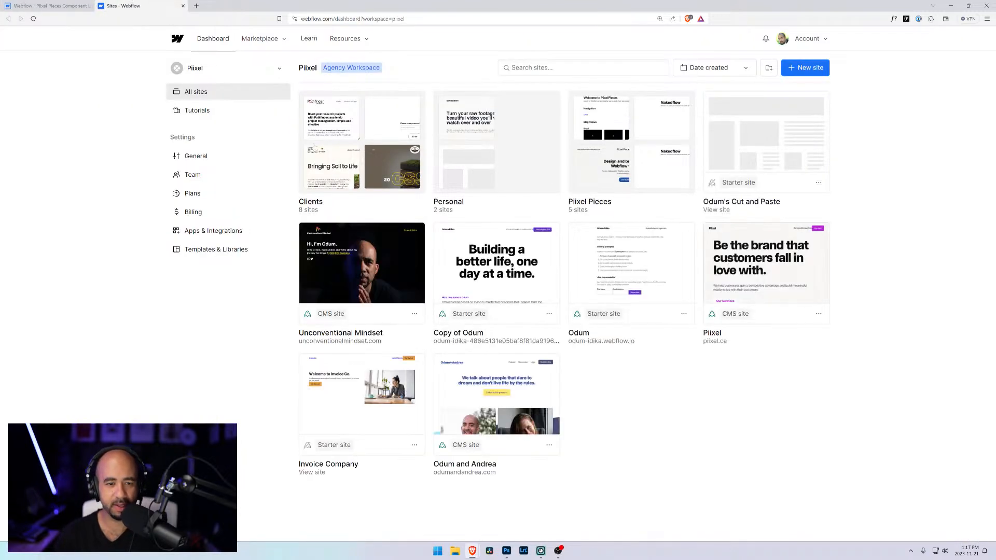
{"action": "left_click", "coordinate": [623, 145]}
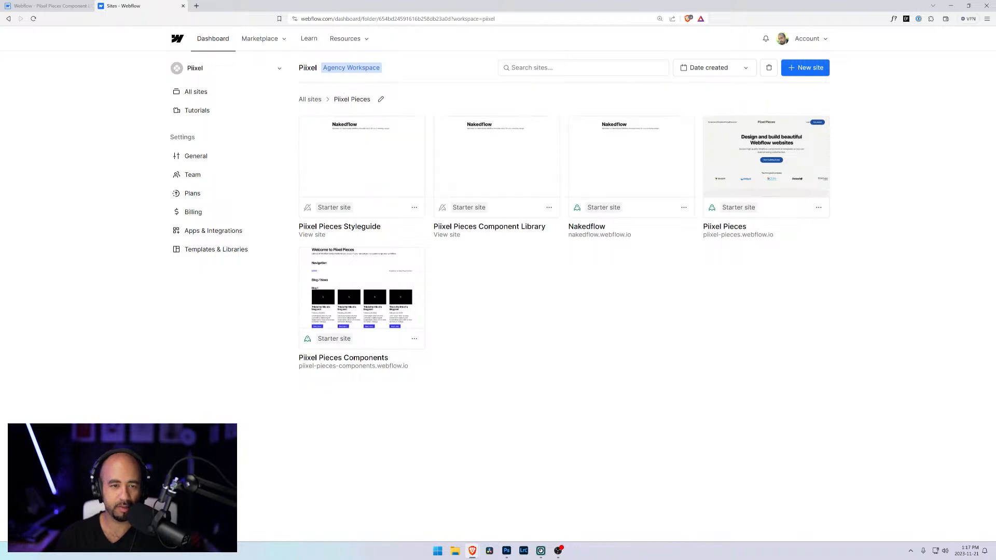
{"action": "left_click", "coordinate": [310, 99]}
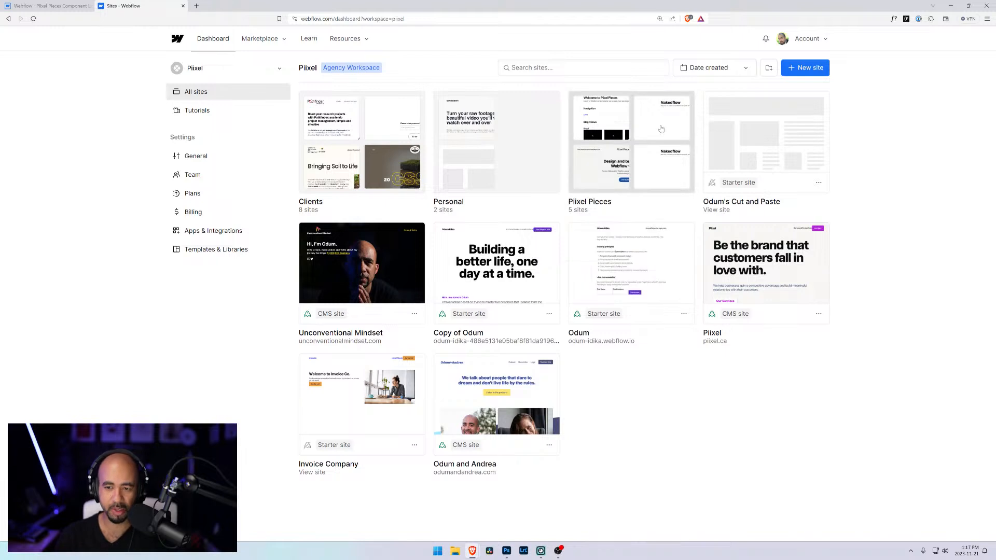
{"action": "left_click", "coordinate": [778, 140]}
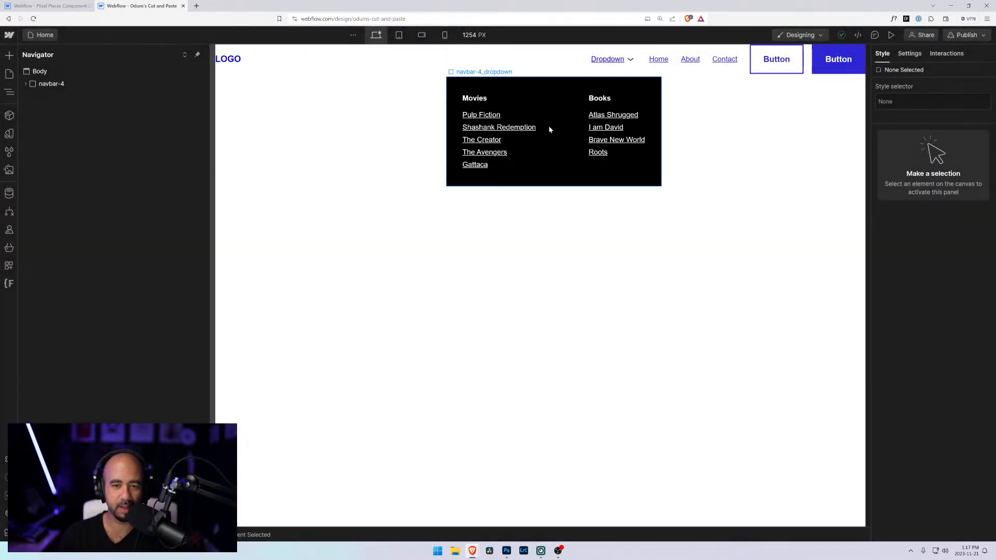
- Delete the navbar-4 element and remove all unused style selectors from the home page
{"action": "left_click", "coordinate": [51, 82]}
{"action": "key", "text": "ctrl+x"}
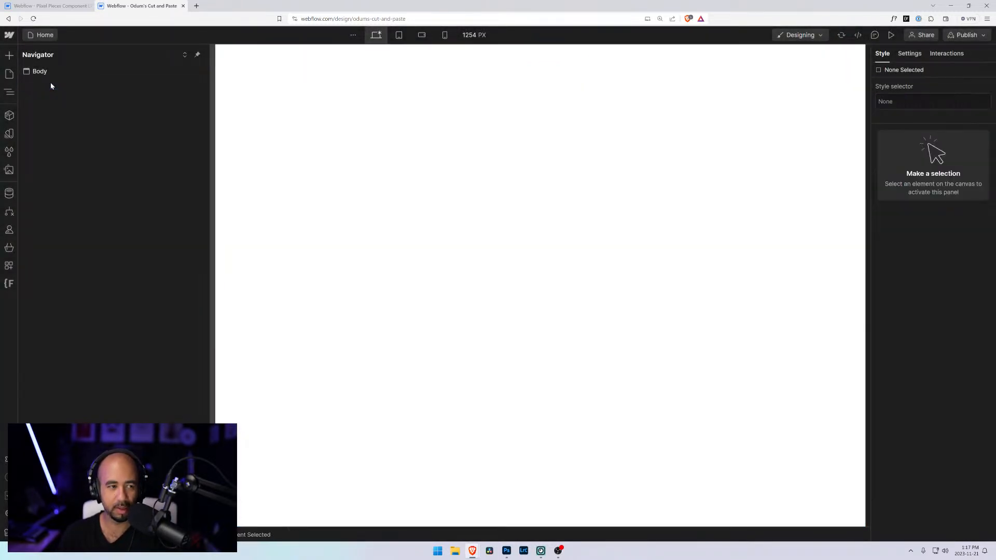
{"action": "left_click", "coordinate": [9, 151]}
{"action": "left_click", "coordinate": [135, 54]}
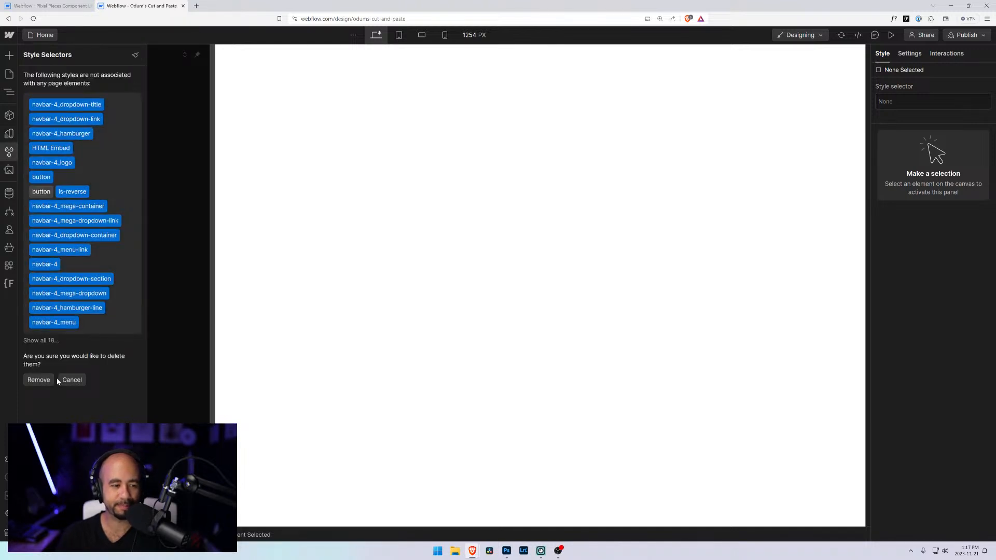
{"action": "left_click", "coordinate": [39, 380]}
- Dismiss the reload, save-error, feedback and help dialogs, then return to the library's Footer page navigator
{"action": "left_click", "coordinate": [33, 19]}
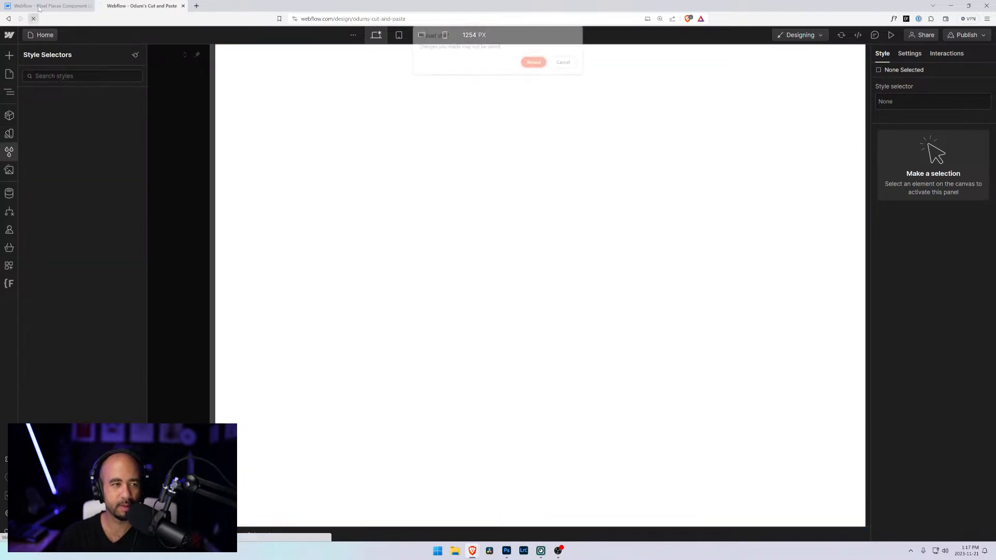
{"action": "left_click", "coordinate": [563, 62]}
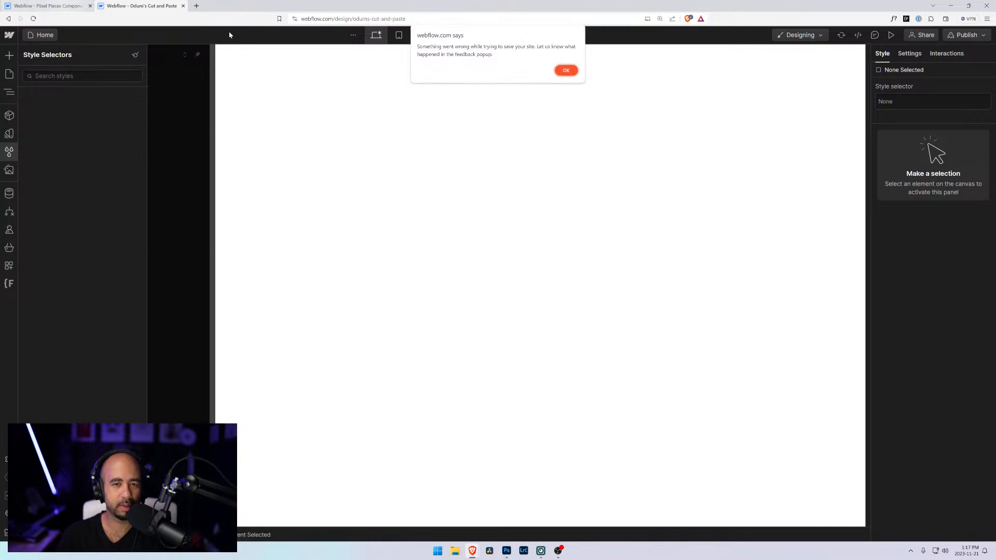
{"action": "left_click", "coordinate": [565, 70]}
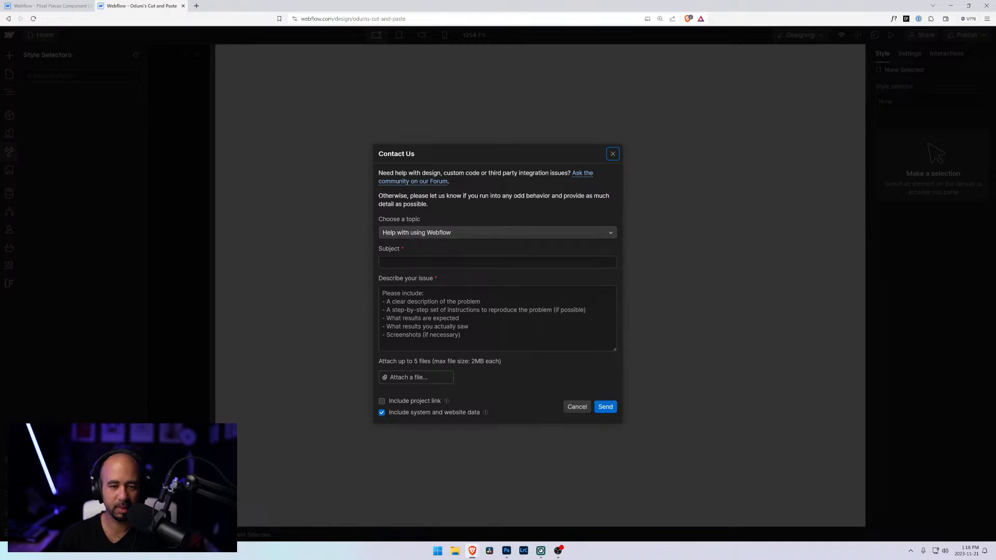
{"action": "left_click", "coordinate": [576, 408]}
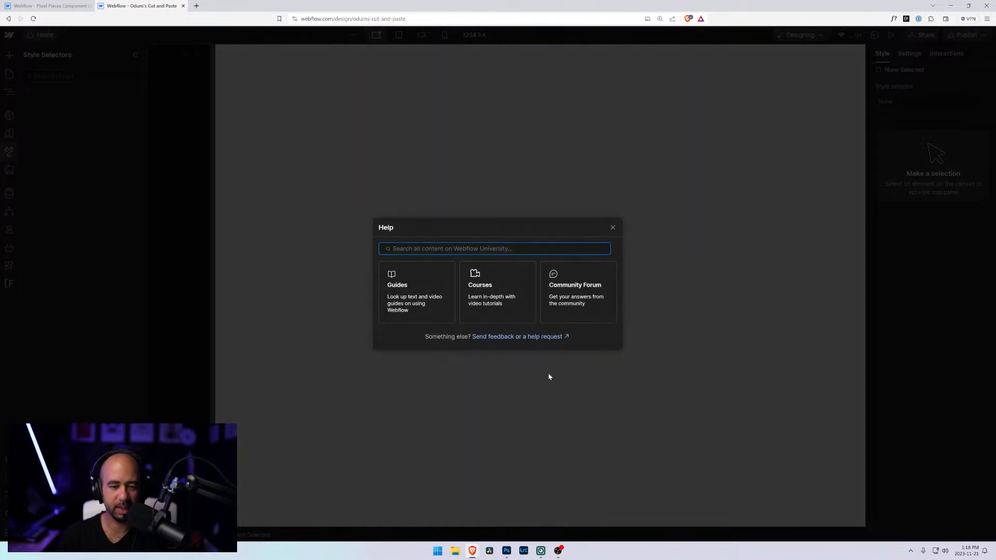
{"action": "left_click", "coordinate": [612, 228]}
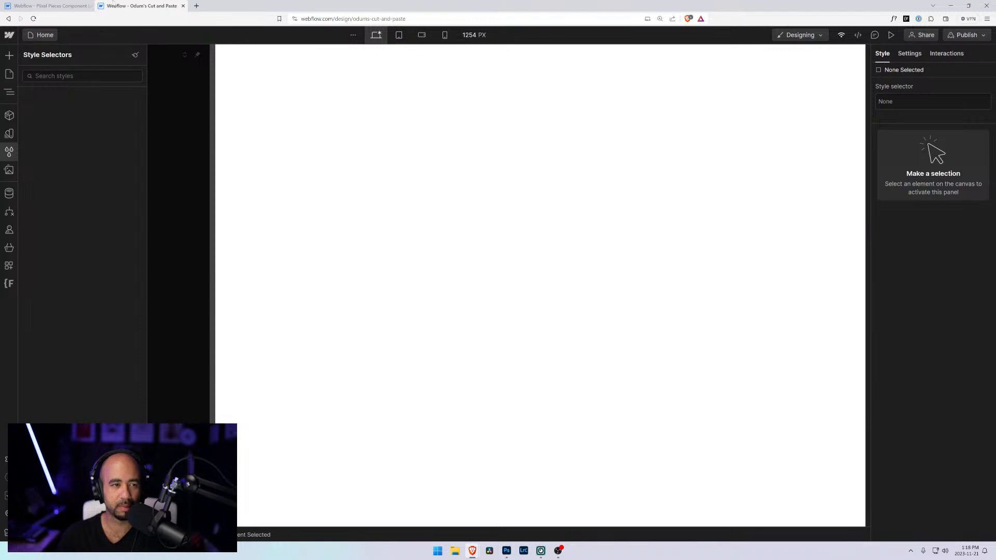
{"action": "left_click", "coordinate": [78, 6]}
{"action": "left_click", "coordinate": [162, 157]}
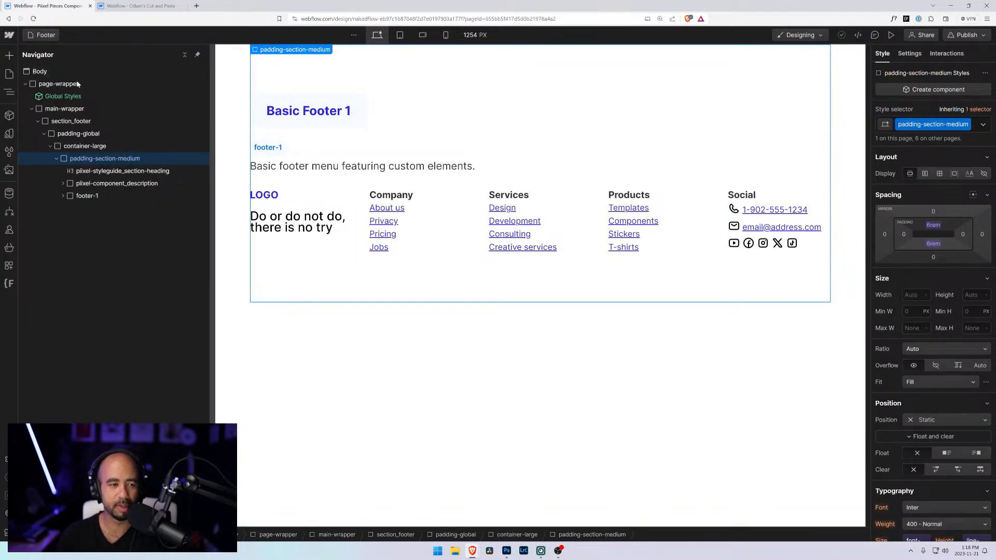
- Paste a copy of the library's footer-1 block into the Odum's home page Body
{"action": "left_click", "coordinate": [81, 196]}
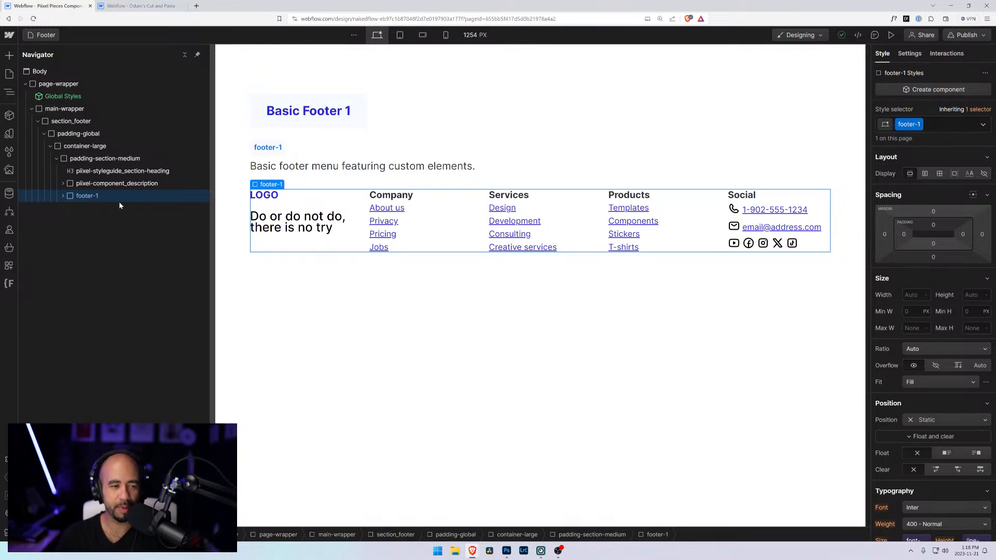
{"action": "left_click", "coordinate": [161, 6]}
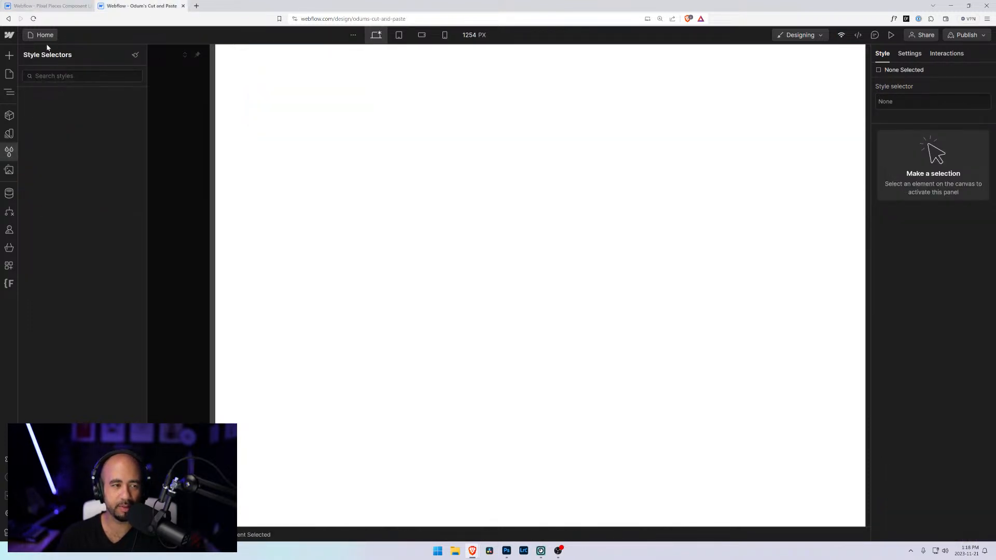
{"action": "left_click", "coordinate": [8, 76]}
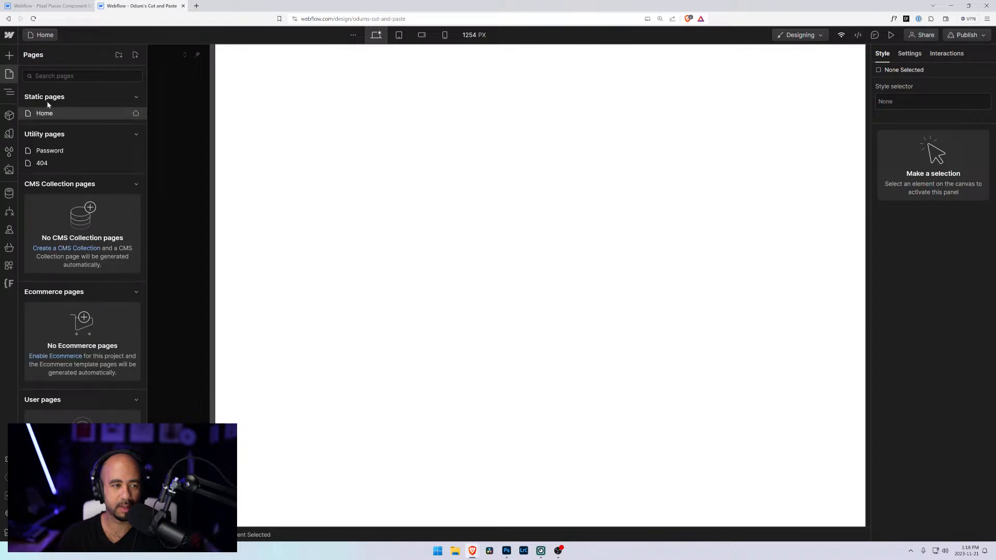
{"action": "left_click", "coordinate": [9, 92]}
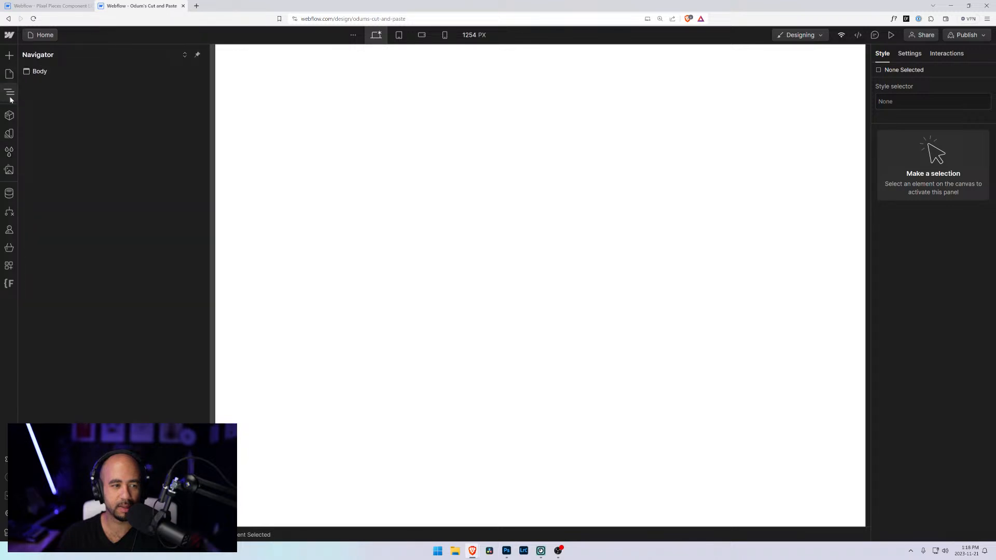
{"action": "left_click", "coordinate": [34, 77]}
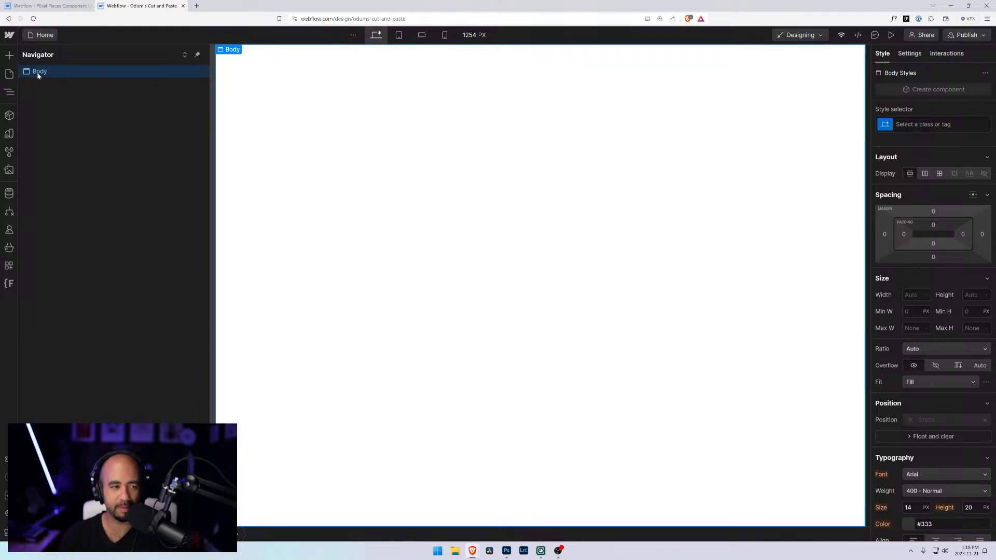
{"action": "key", "text": "ctrl+v"}
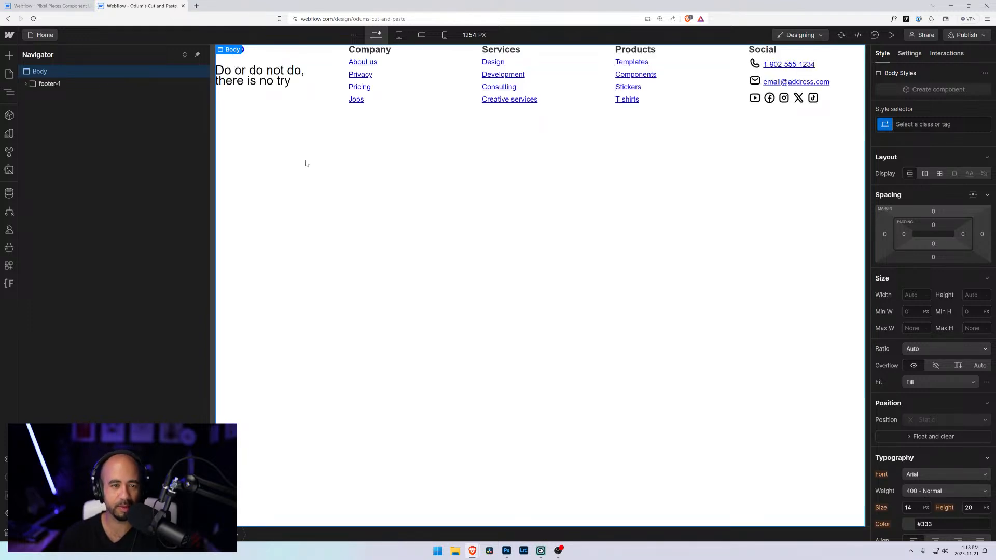
- Select the pasted footer-1, compare it with the library original, and expand its five-column grid
{"action": "left_click", "coordinate": [47, 85]}
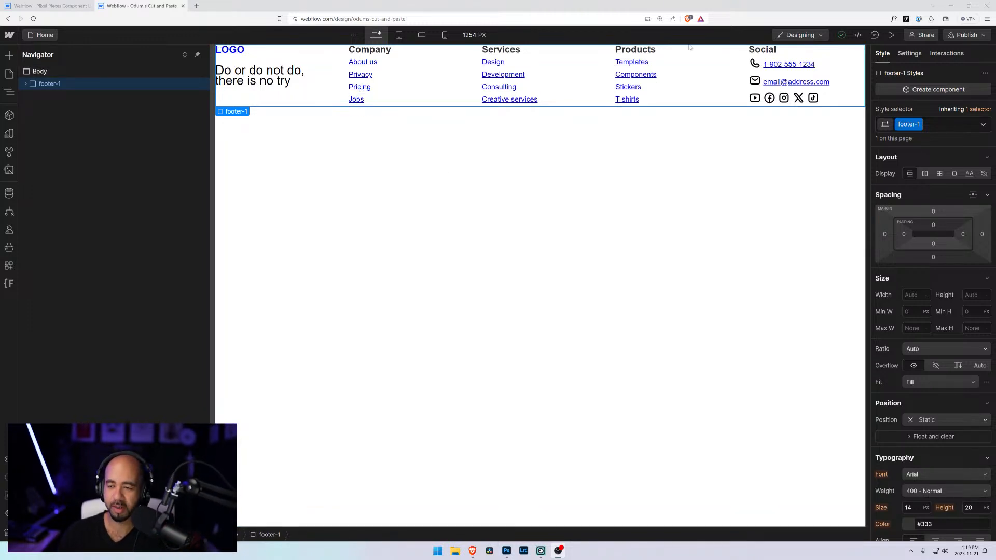
{"action": "left_click", "coordinate": [52, 6]}
{"action": "left_click", "coordinate": [126, 5]}
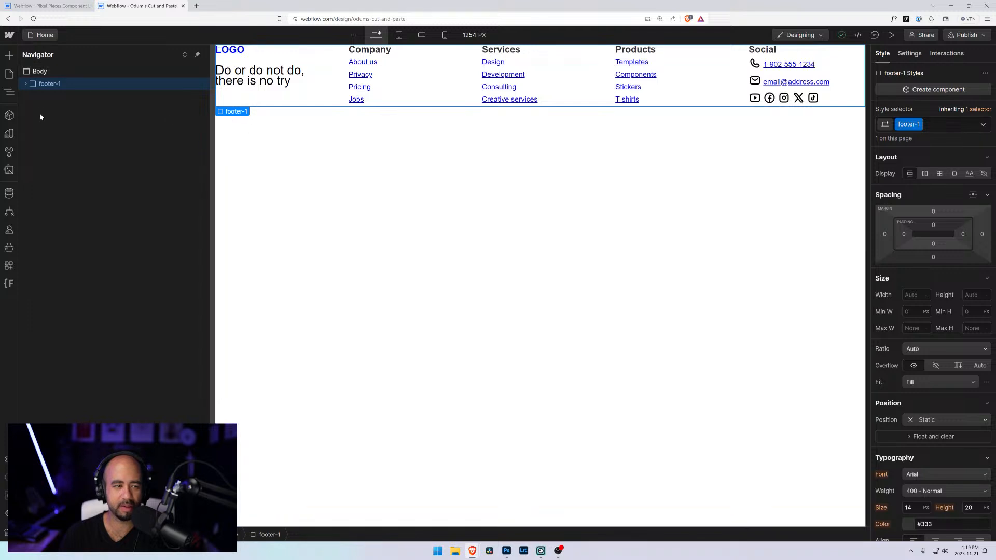
{"action": "left_click", "coordinate": [25, 83]}
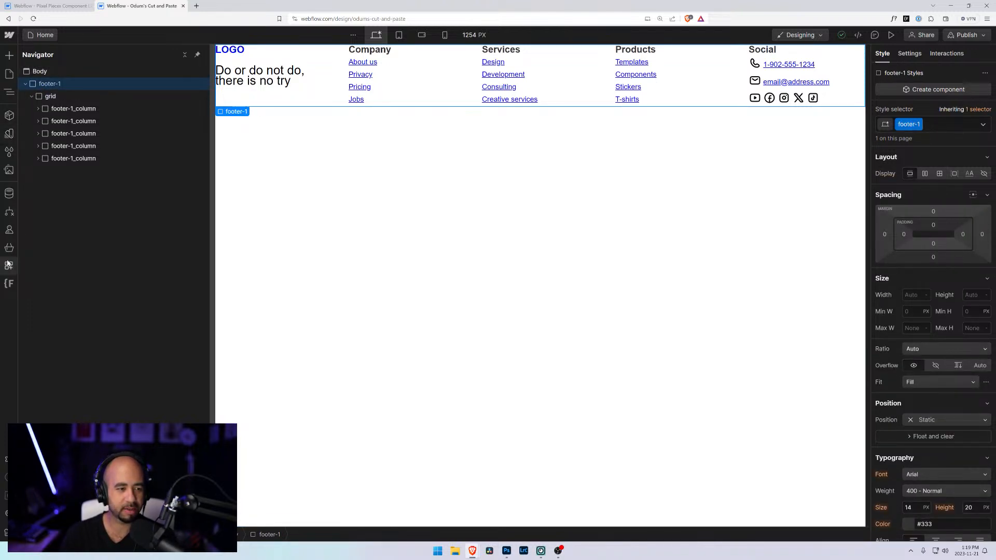
- Rename the footer-1 class folder to footer-2 in Finsweet Client-First Folders, save, and reload
{"action": "left_click", "coordinate": [9, 283]}
{"action": "left_click", "coordinate": [97, 105]}
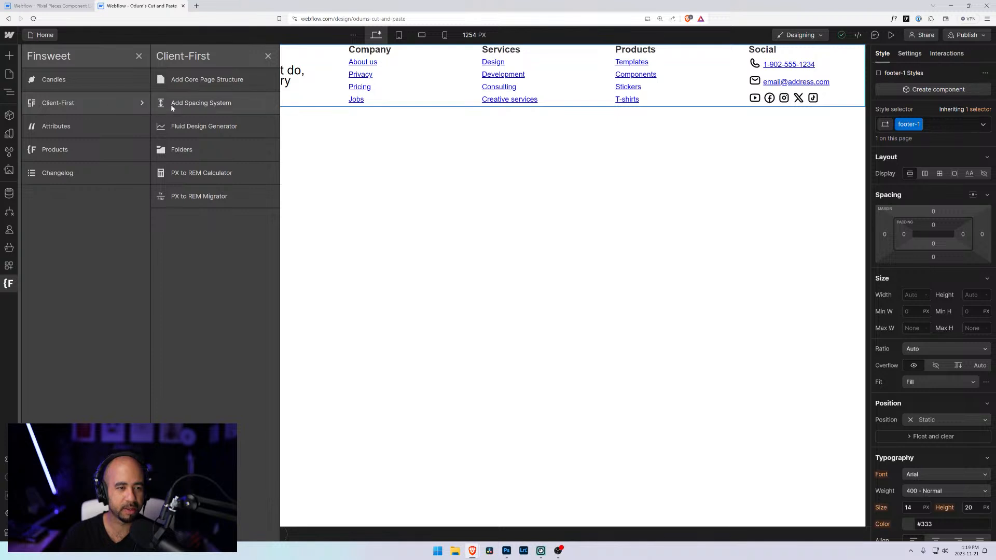
{"action": "left_click", "coordinate": [173, 151]}
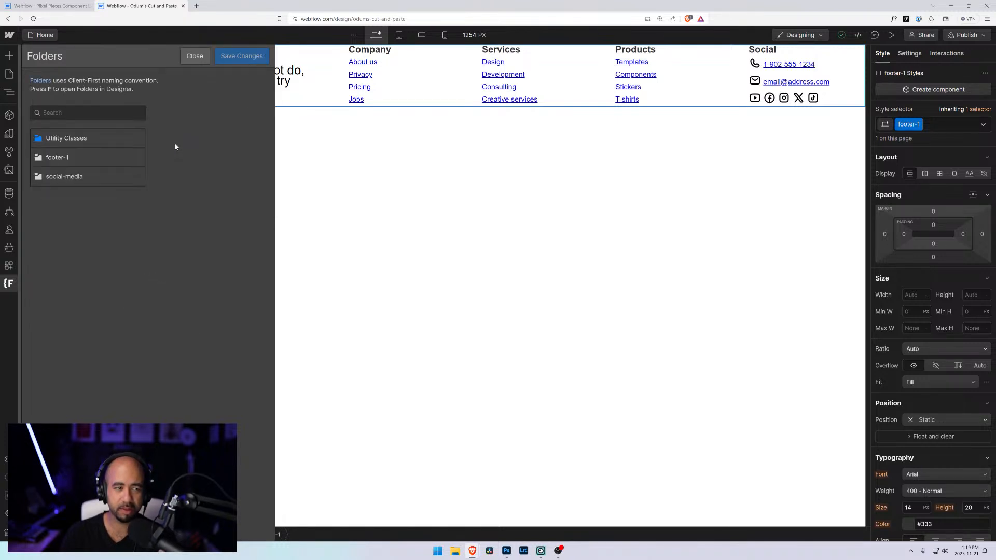
{"action": "left_click", "coordinate": [62, 159]}
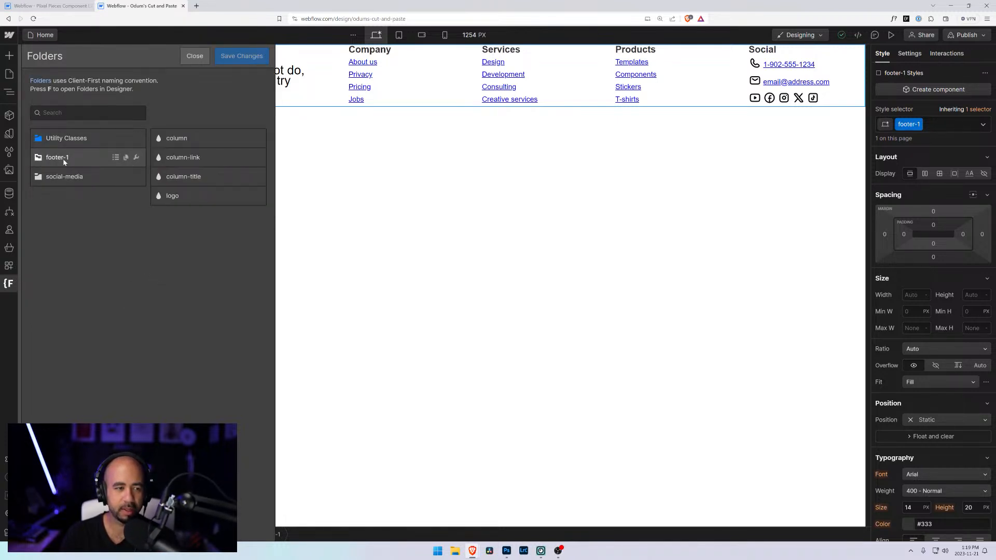
{"action": "left_click", "coordinate": [137, 158]}
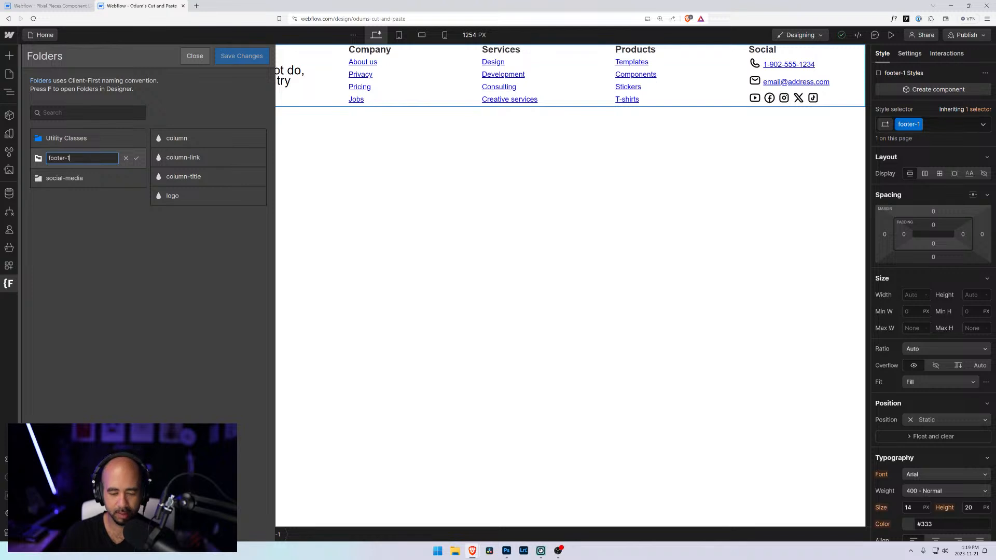
{"action": "left_click", "coordinate": [138, 158]}
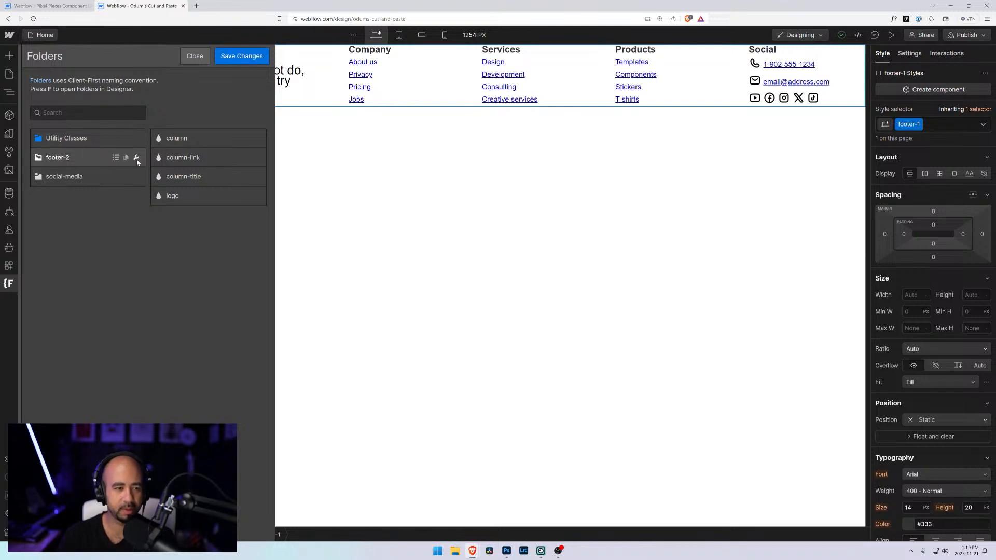
{"action": "left_click", "coordinate": [241, 56]}
{"action": "left_click", "coordinate": [585, 318]}
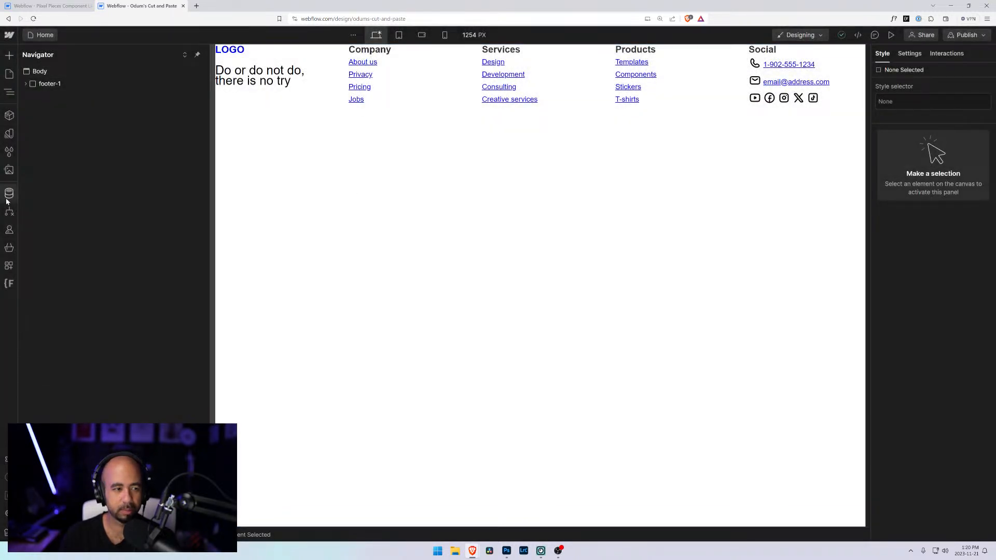
- Select the footer-1 element in the Navigator and rename its class to footer-2
{"action": "left_click", "coordinate": [8, 132]}
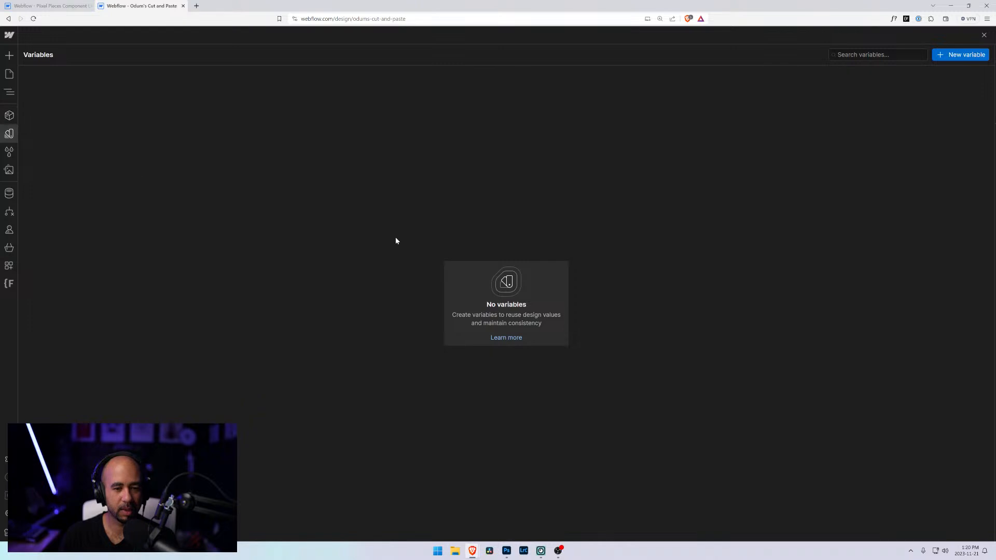
{"action": "left_click", "coordinate": [9, 170]}
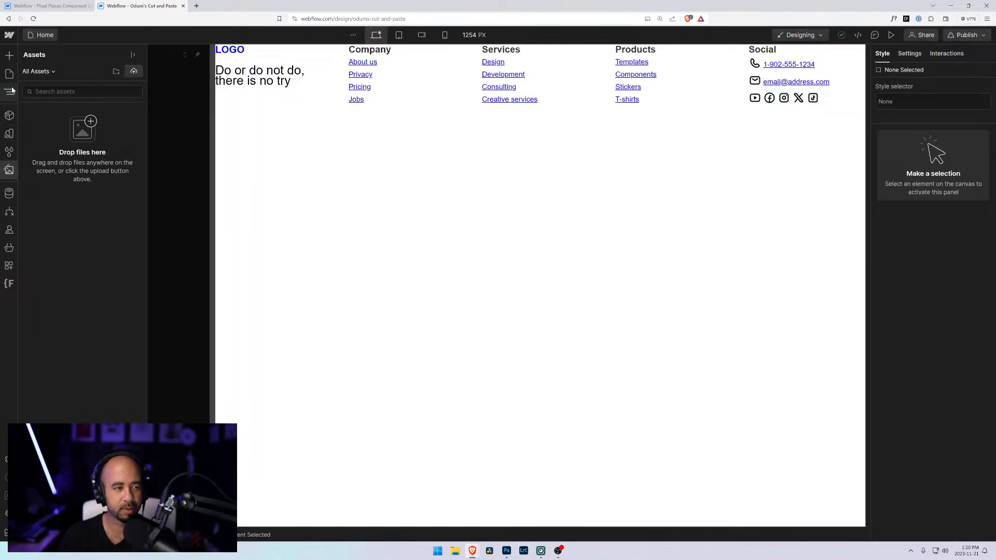
{"action": "left_click", "coordinate": [11, 77]}
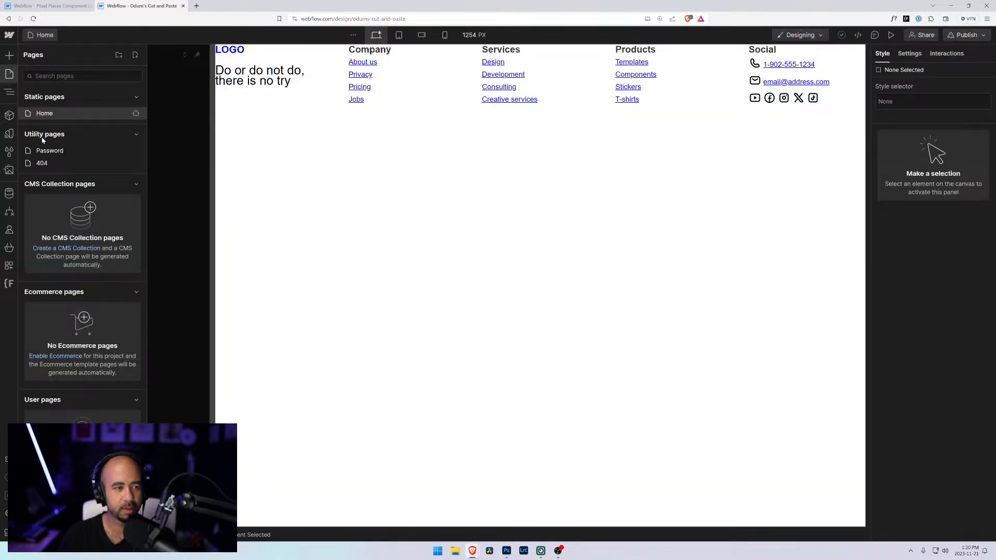
{"action": "left_click", "coordinate": [9, 92]}
{"action": "left_click", "coordinate": [26, 83]}
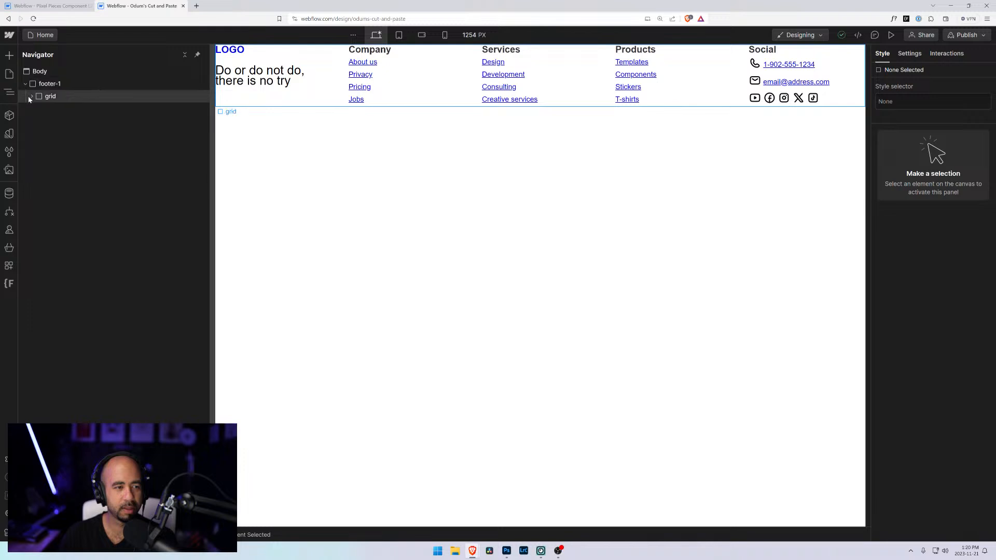
{"action": "left_click", "coordinate": [32, 96]}
{"action": "left_click", "coordinate": [50, 84]}
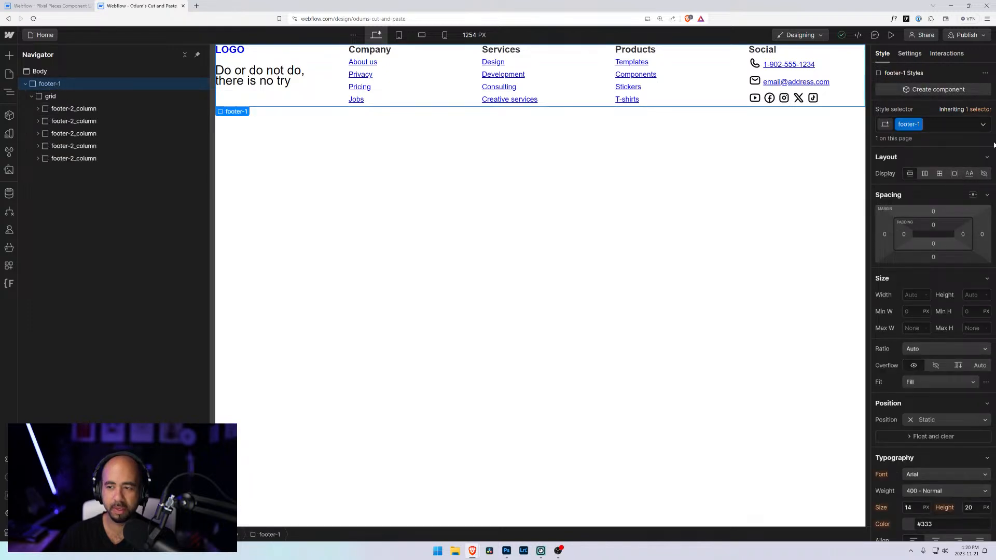
{"action": "left_click", "coordinate": [919, 124]}
{"action": "left_click", "coordinate": [915, 138]}
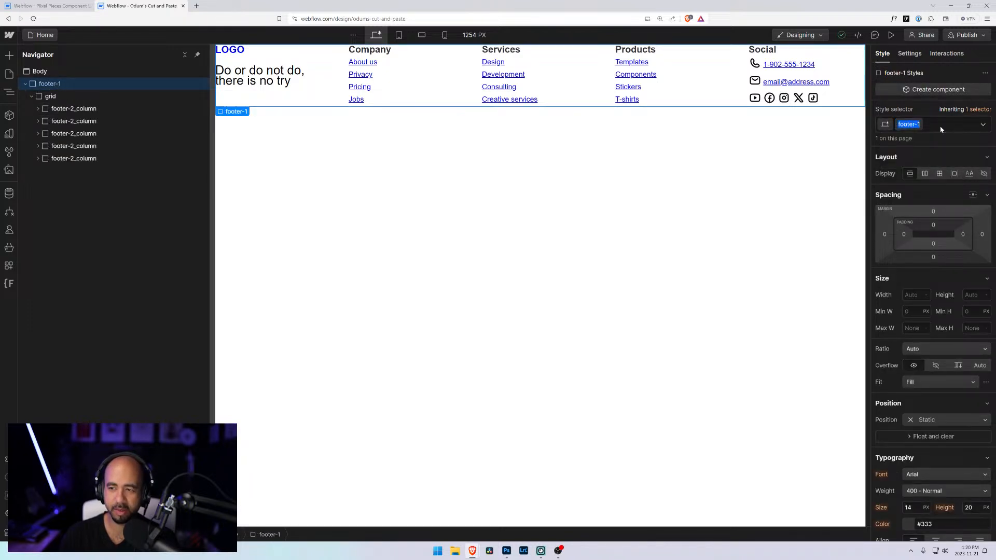
{"action": "key", "text": "BackSpace"}
{"action": "type", "text": "2"}
{"action": "key", "text": "Return"}
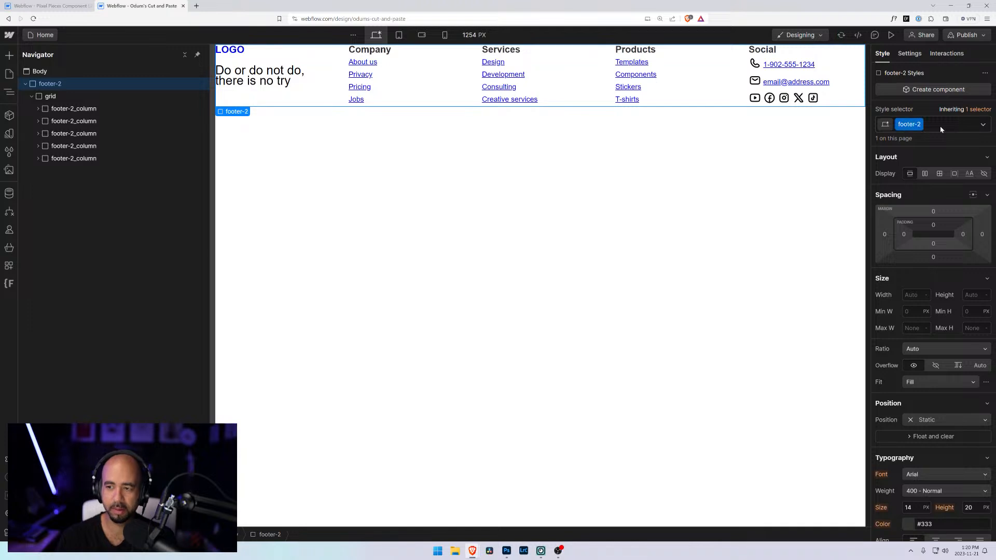
- Check the logo, Company, Services and Social columns now carry footer-2 classes, then reselect footer-2
{"action": "left_click", "coordinate": [37, 108]}
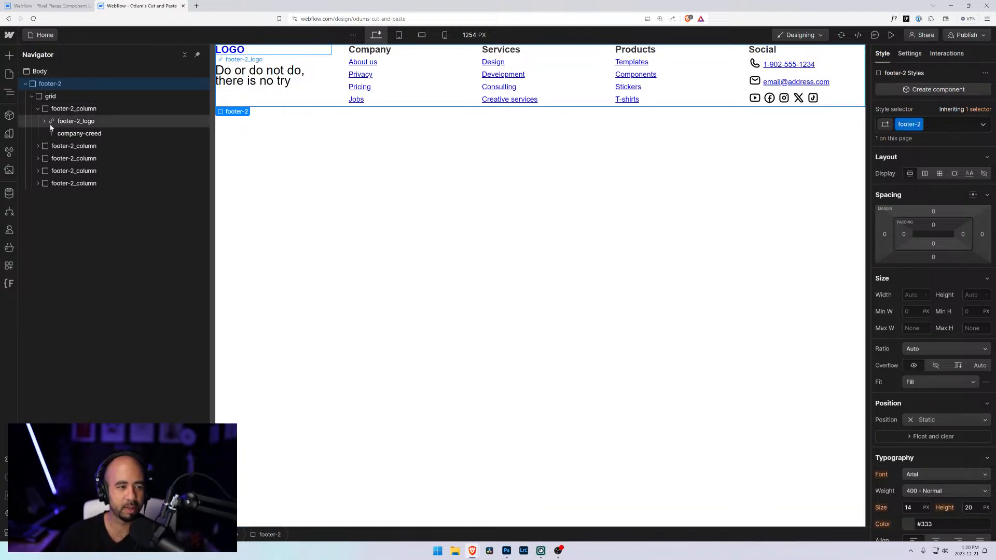
{"action": "left_click", "coordinate": [57, 121]}
{"action": "left_click", "coordinate": [37, 146]}
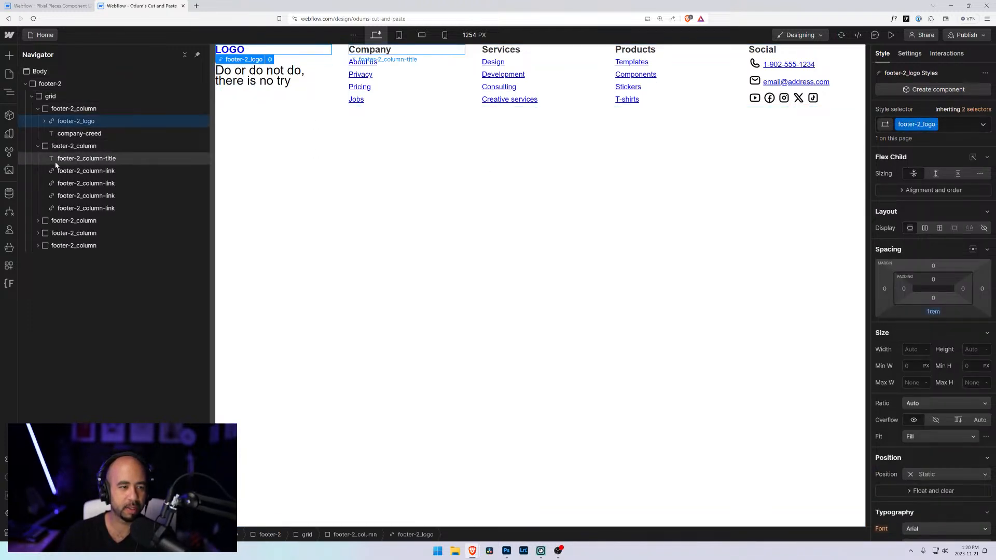
{"action": "left_click", "coordinate": [80, 162]}
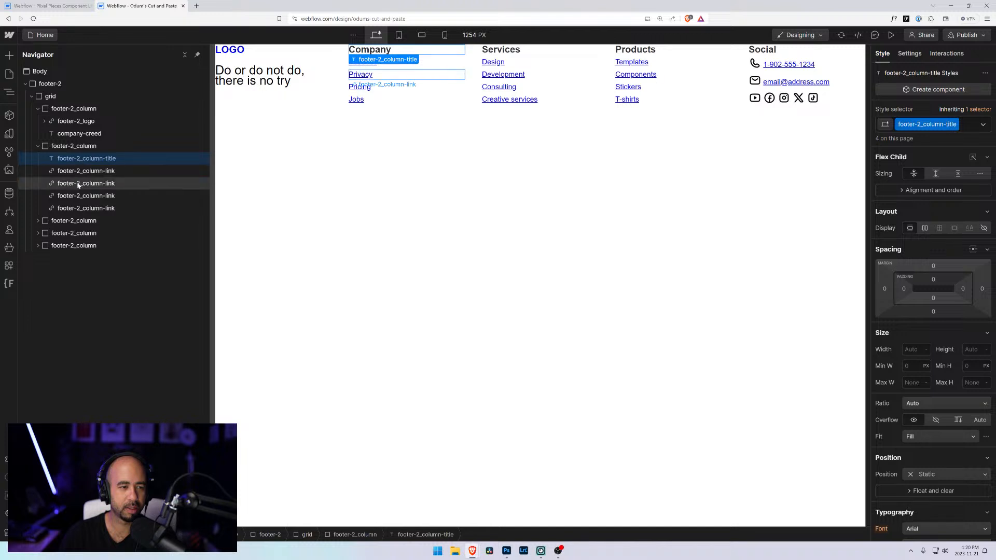
{"action": "left_click", "coordinate": [38, 222]}
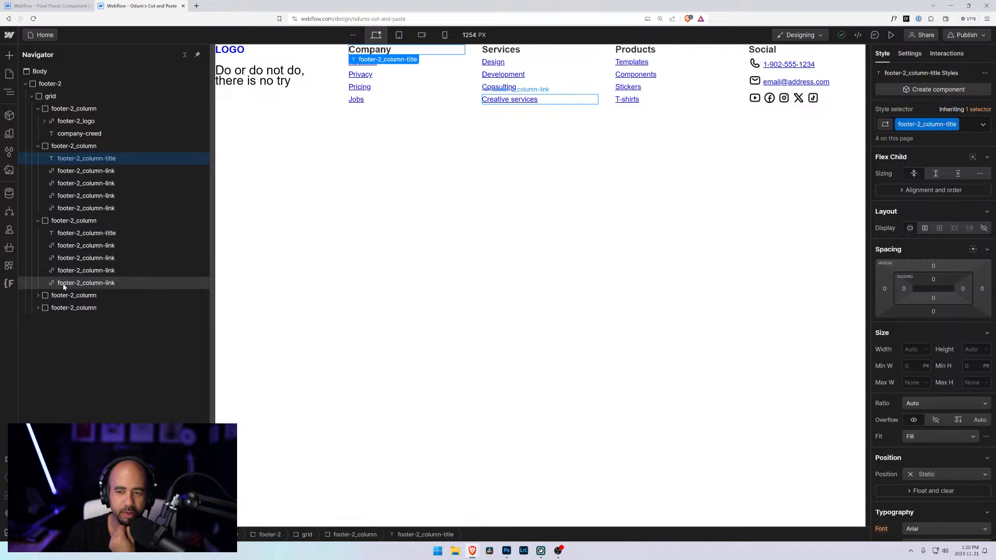
{"action": "left_click", "coordinate": [39, 308]}
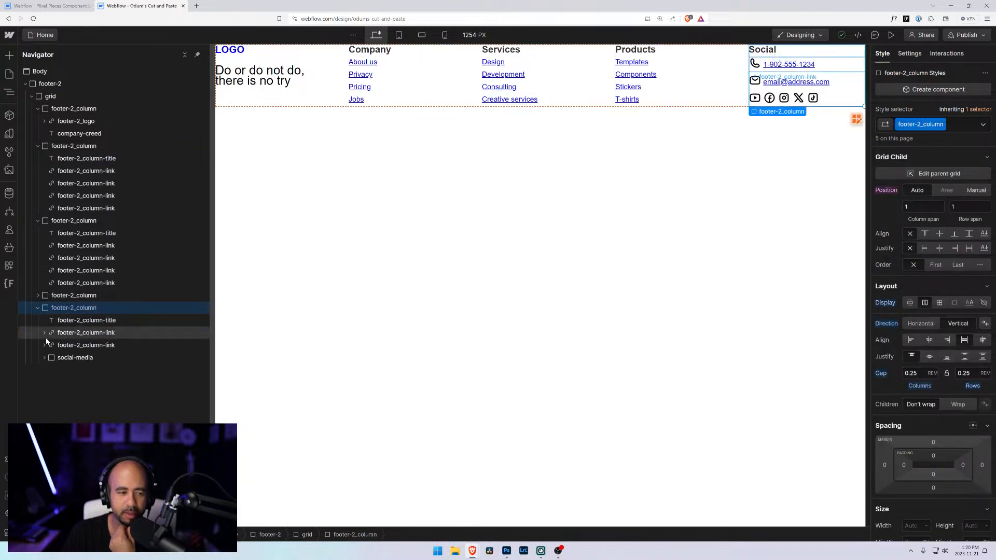
{"action": "left_click", "coordinate": [45, 358]}
{"action": "left_click", "coordinate": [44, 358]}
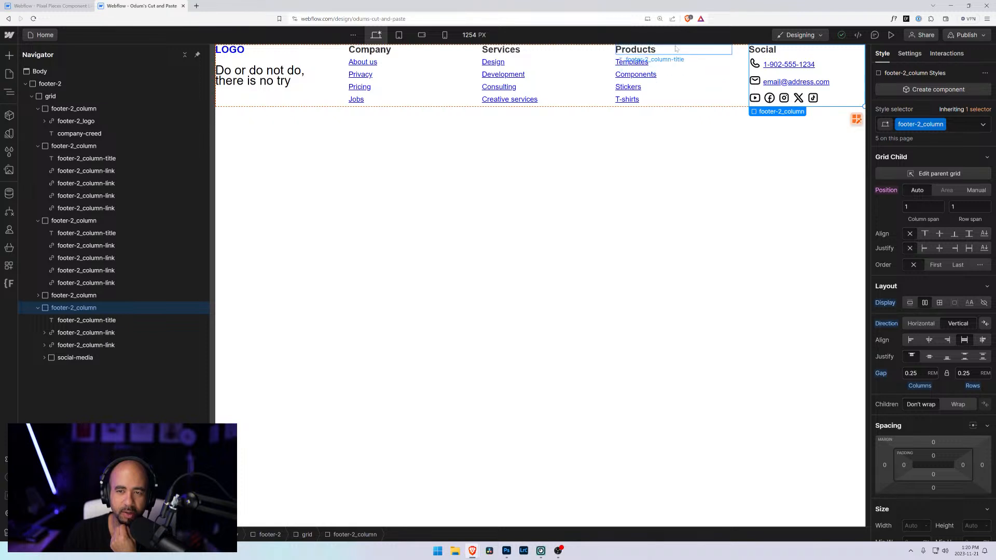
{"action": "left_click", "coordinate": [26, 84]}
{"action": "left_click", "coordinate": [33, 85]}
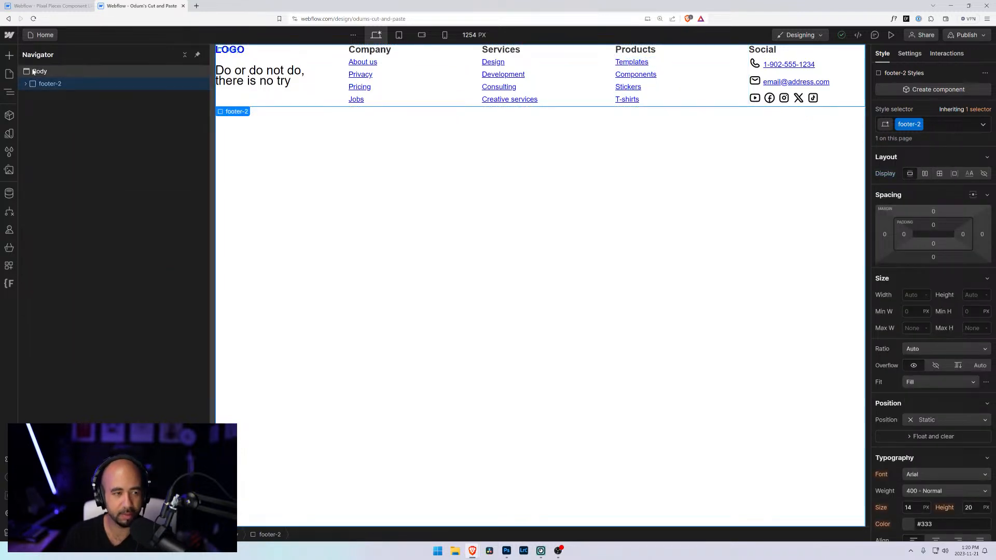
- Switch to the component library's Footer page and select the padding-section-medium section
{"action": "left_click", "coordinate": [40, 35]}
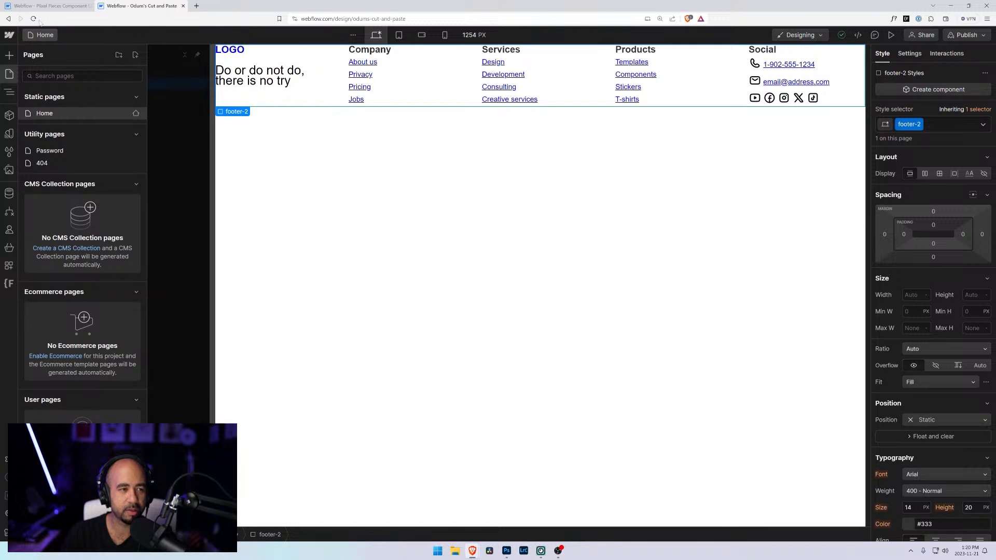
{"action": "left_click", "coordinate": [49, 6]}
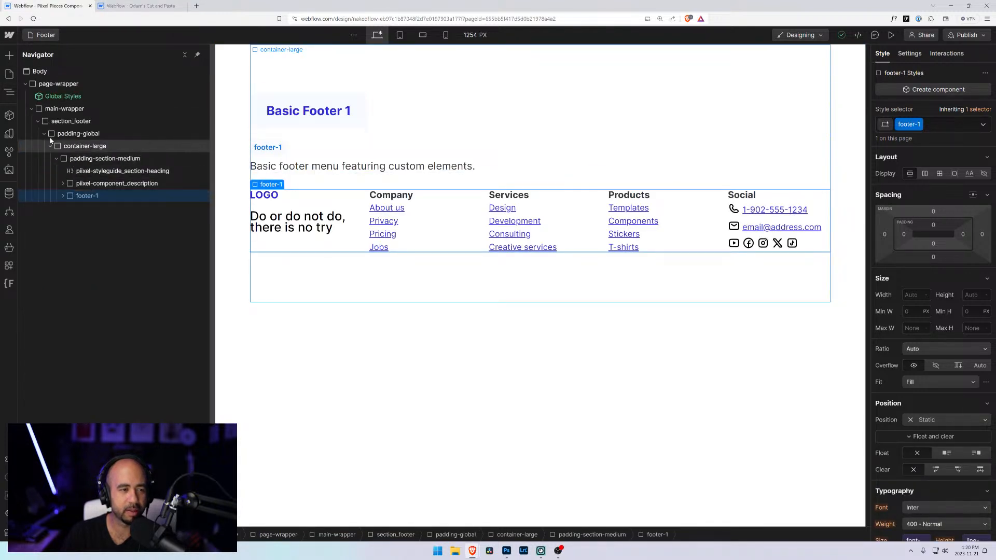
{"action": "left_click", "coordinate": [57, 158]}
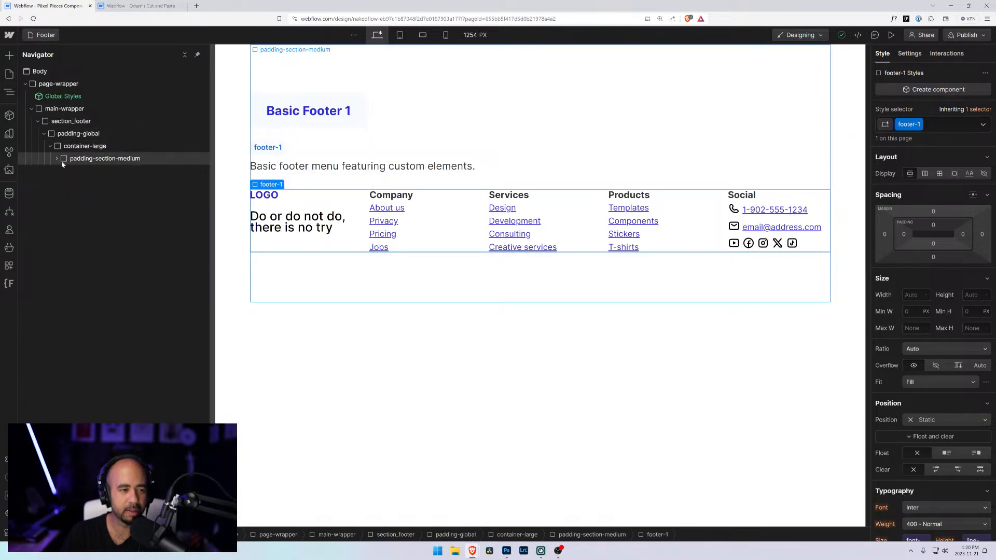
{"action": "left_click", "coordinate": [63, 161]}
- Duplicate padding-section-medium and delete the footer-1 inside the duplicate
{"action": "key", "text": "ctrl+d"}
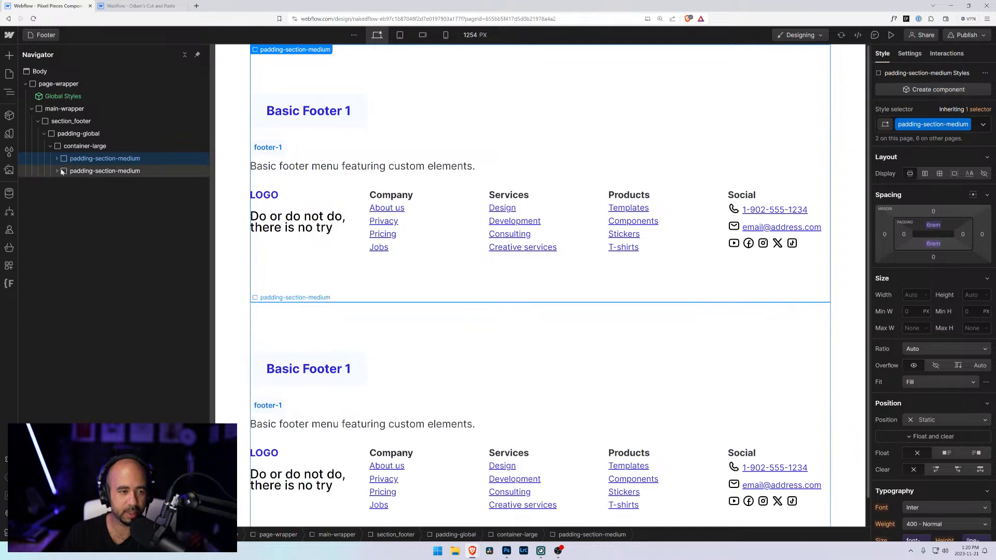
{"action": "left_click", "coordinate": [57, 171]}
{"action": "left_click", "coordinate": [73, 208]}
{"action": "key", "text": "Delete"}
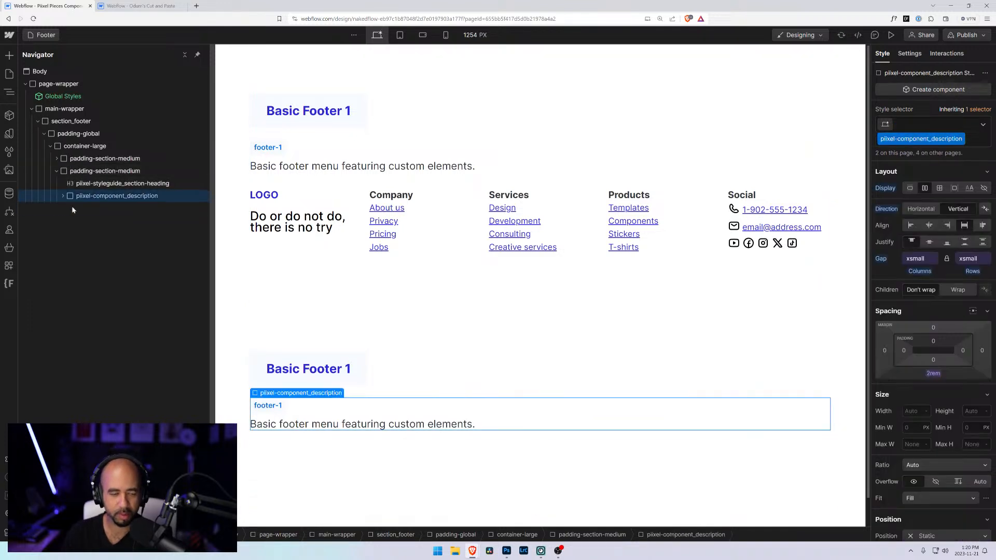
- Paste footer-2 from the cut-and-paste project into the duplicated section
{"action": "left_click", "coordinate": [136, 6]}
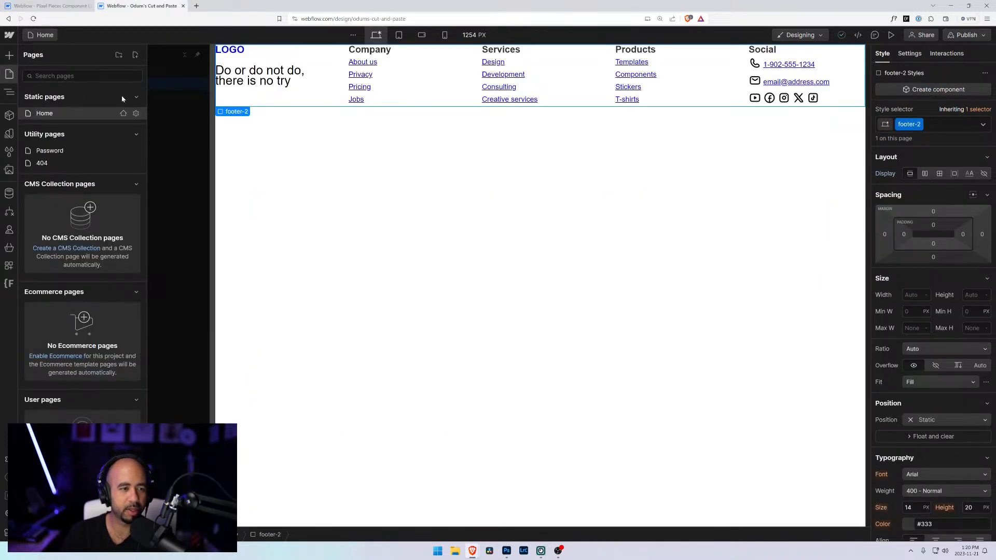
{"action": "key", "text": "z"}
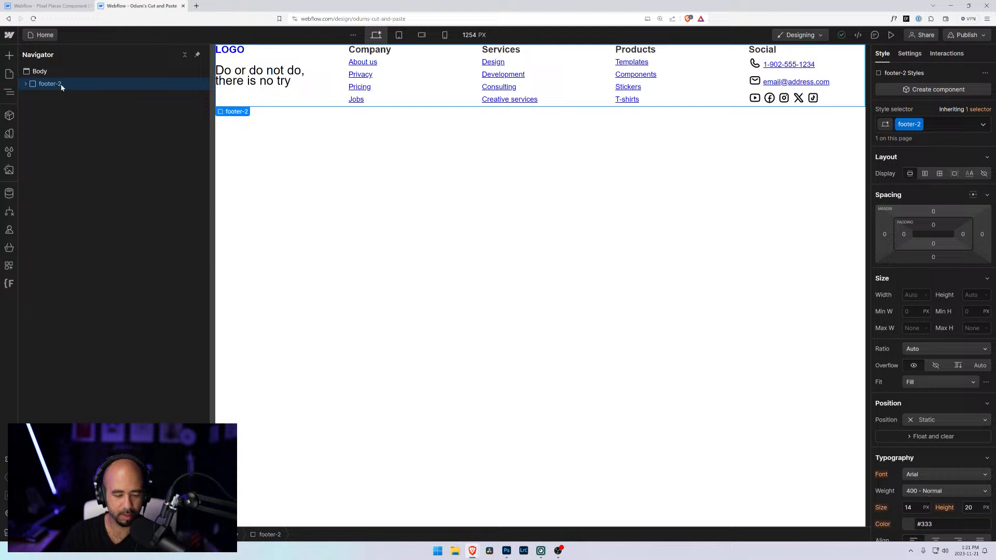
{"action": "left_click", "coordinate": [45, 6]}
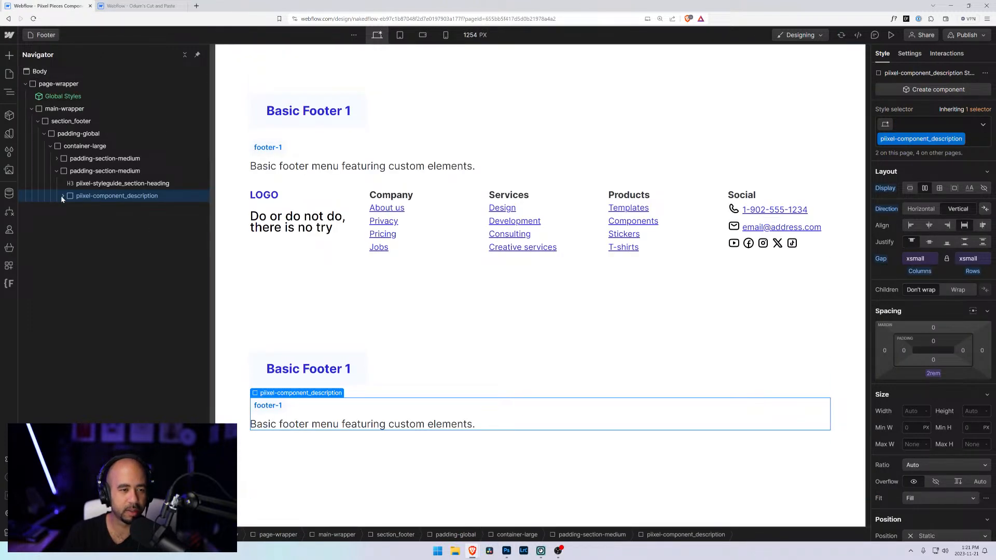
{"action": "left_click", "coordinate": [67, 172]}
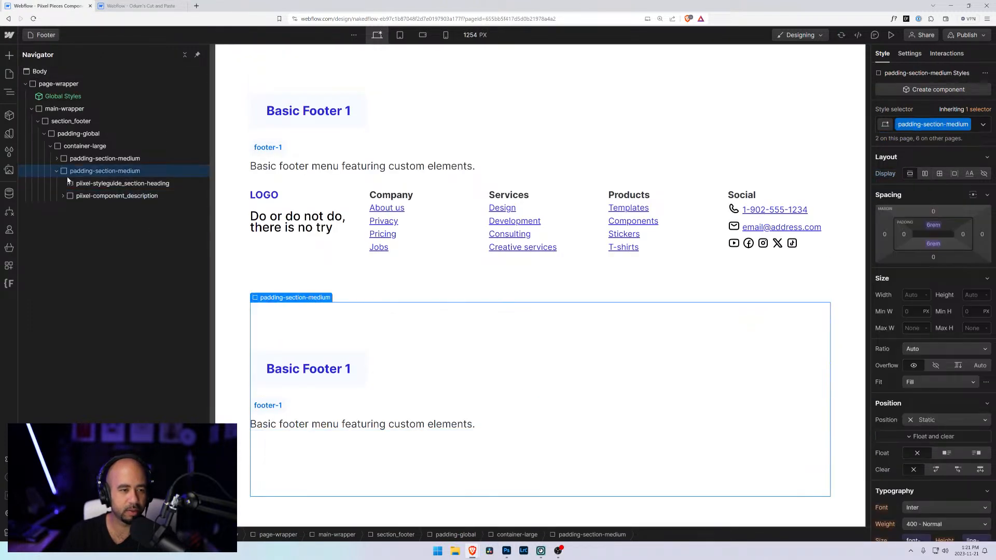
{"action": "key", "text": "ctrl+v"}
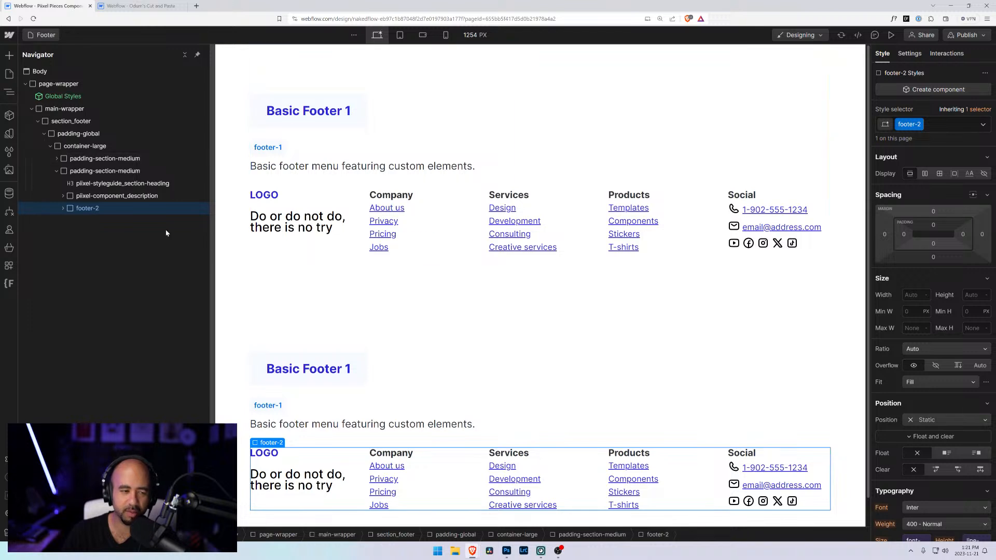
{"action": "scroll", "coordinate": [318, 431], "scroll_direction": "down", "scroll_amount": 1}
- Replace the creed text's company-creed 2 class with the existing company-creed class
{"action": "left_click", "coordinate": [306, 441]}
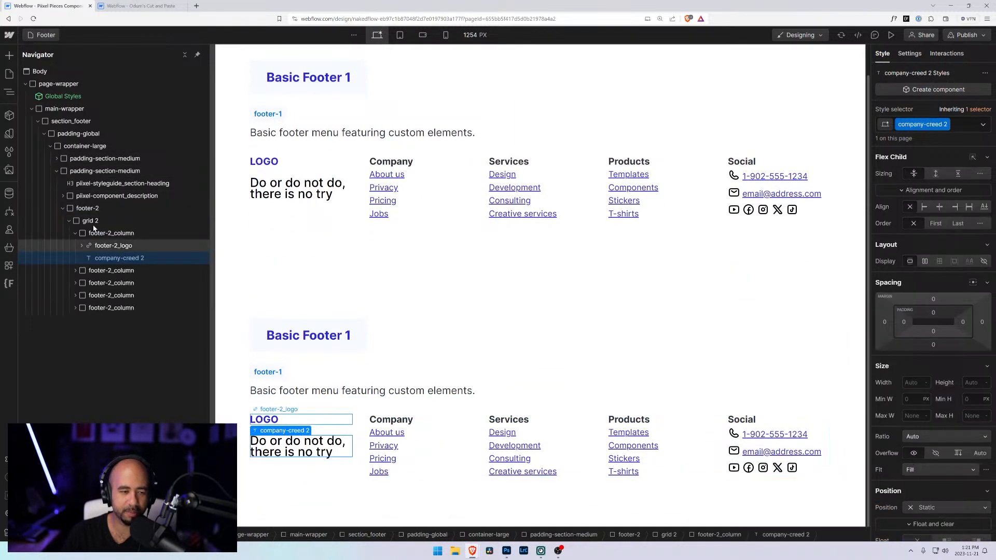
{"action": "left_click", "coordinate": [960, 124]}
{"action": "key", "text": "BackSpace"}
{"action": "type", "text": "company"}
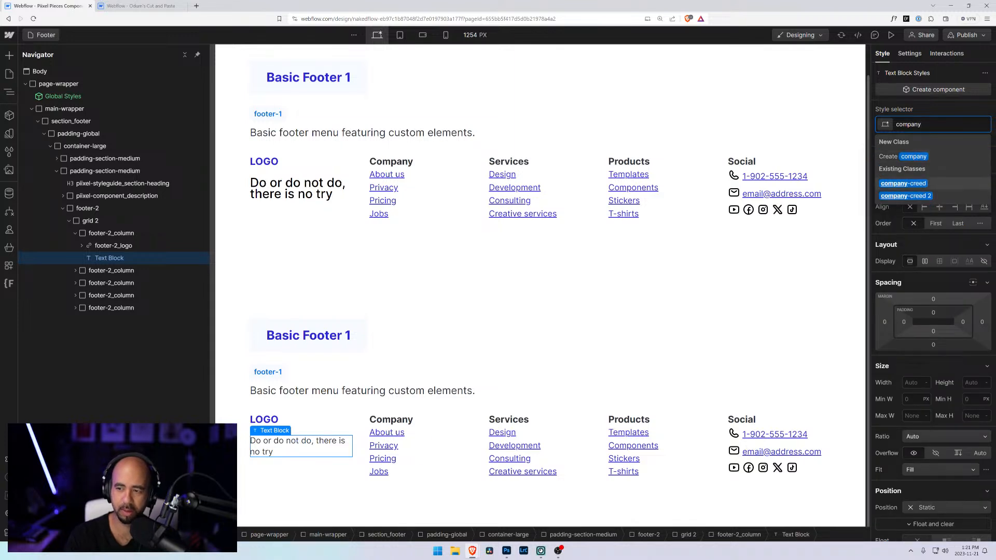
{"action": "key", "text": "Return"}
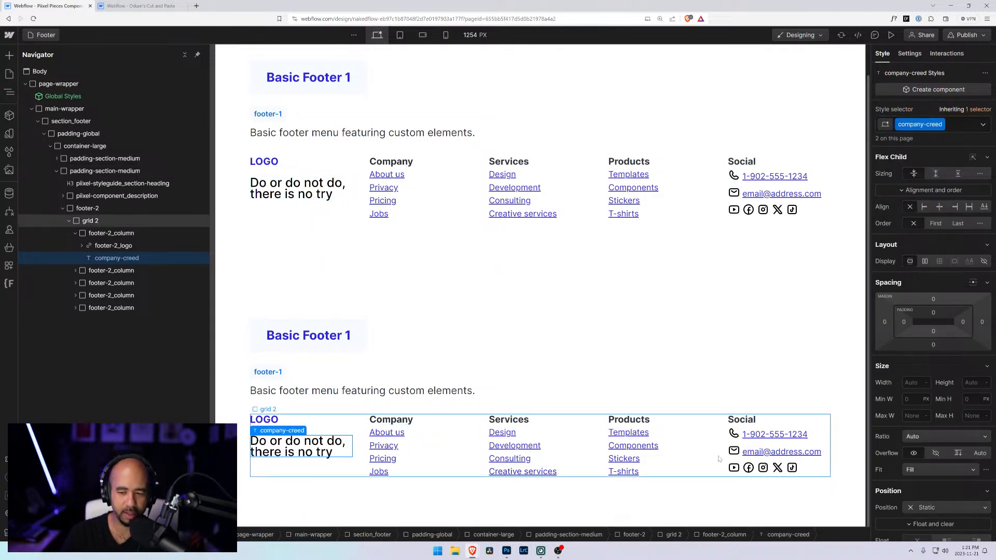
- Inspect the pasted footer's Social icons group and Products column in the Navigator
{"action": "left_click", "coordinate": [72, 308]}
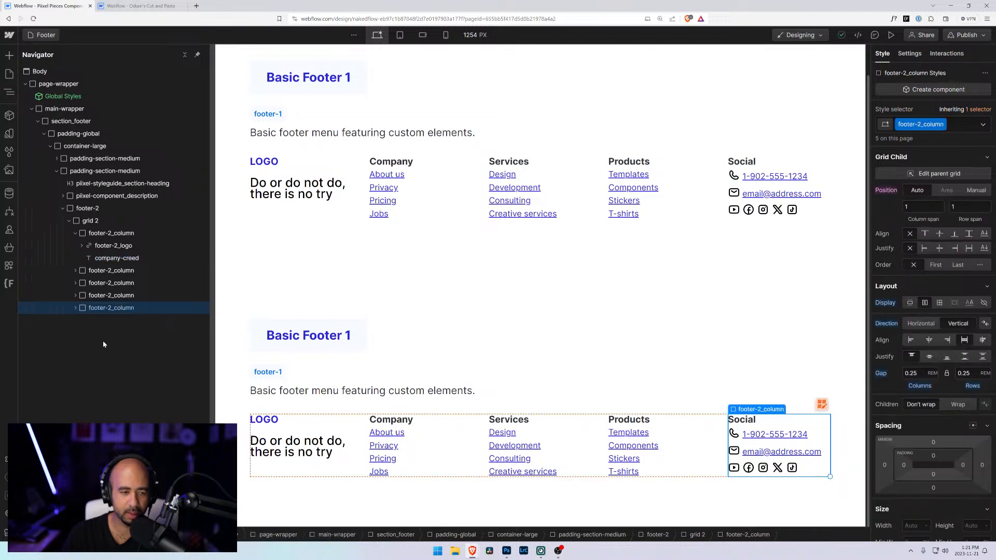
{"action": "left_click", "coordinate": [81, 358]}
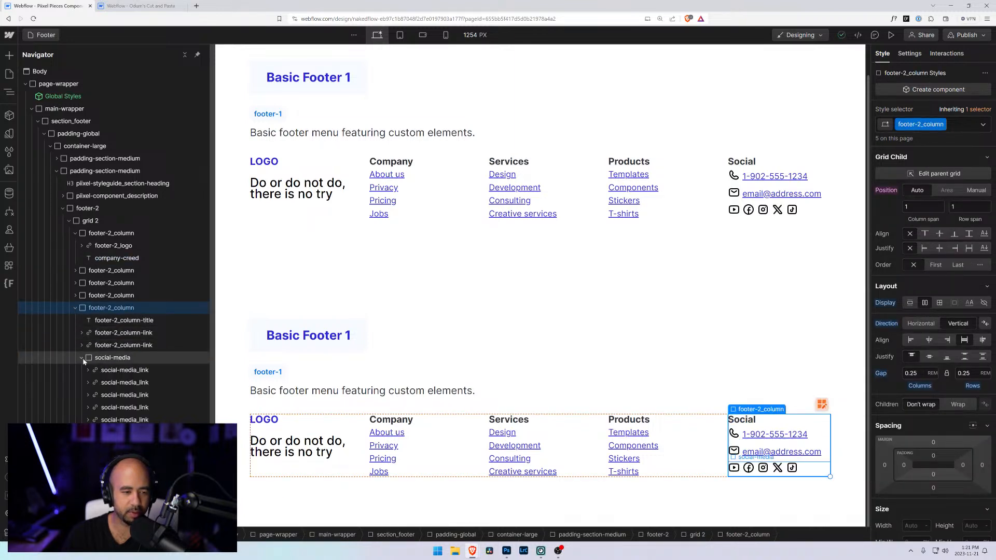
{"action": "left_click", "coordinate": [76, 296]}
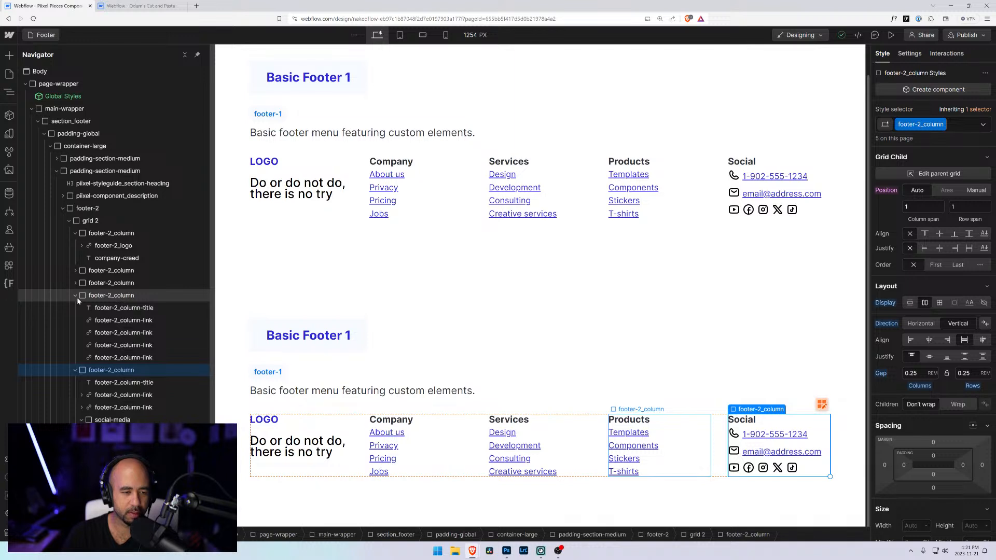
{"action": "left_click", "coordinate": [76, 296]}
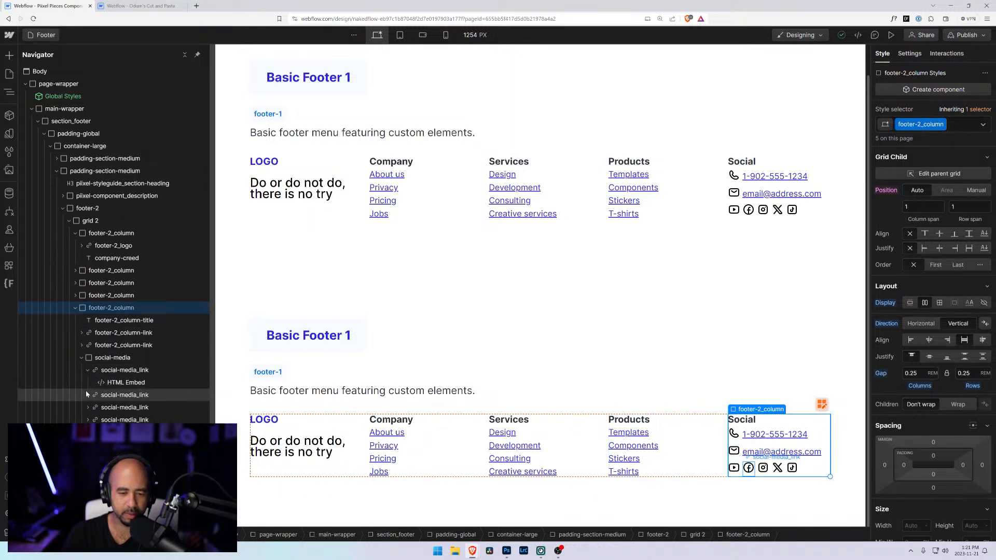
- Replace the footer grid's grid 2 class with the shared grid class
{"action": "left_click", "coordinate": [87, 222]}
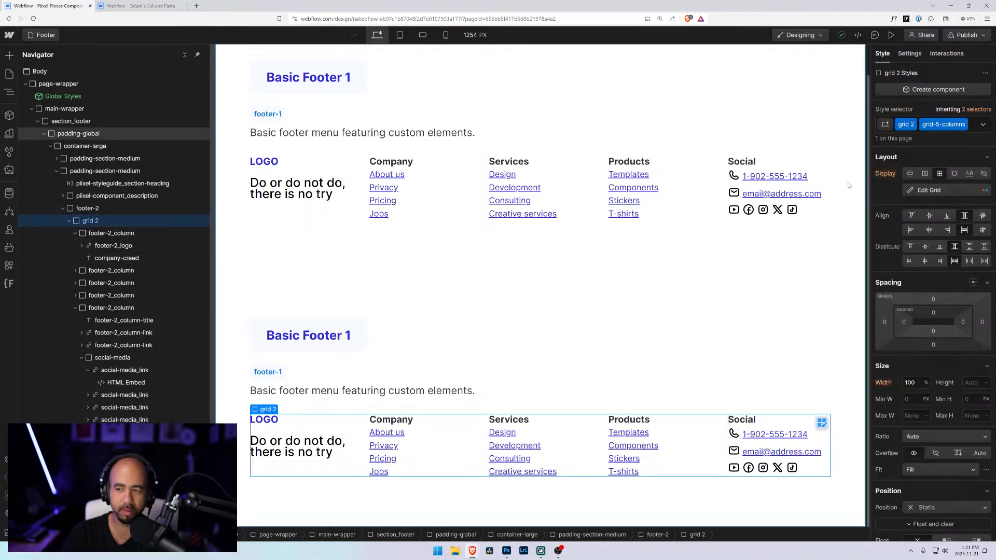
{"action": "left_click", "coordinate": [983, 126]}
{"action": "left_click", "coordinate": [975, 129]}
{"action": "left_click", "coordinate": [973, 129]}
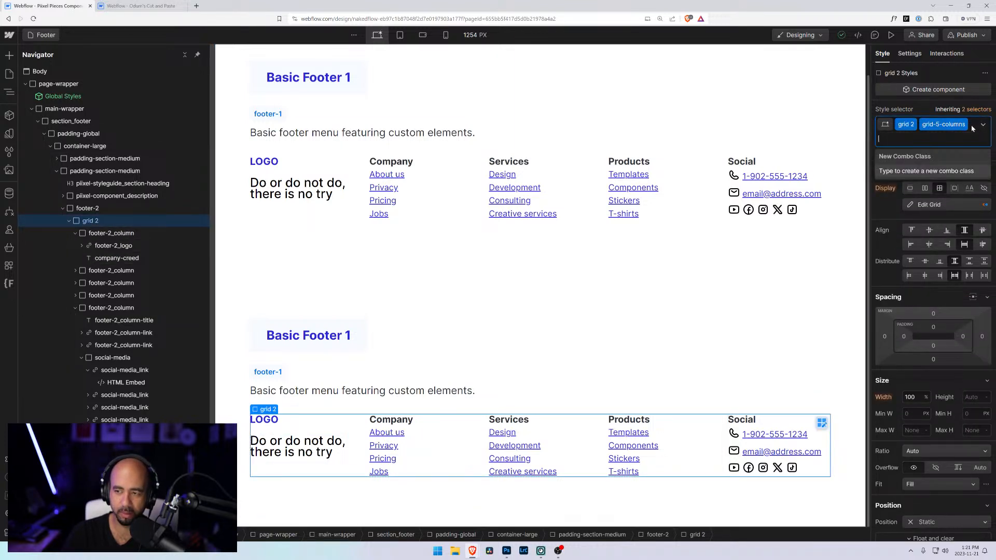
{"action": "key", "text": "BackSpace"}
{"action": "key", "text": "BackSpace"}
{"action": "type", "text": "grid"}
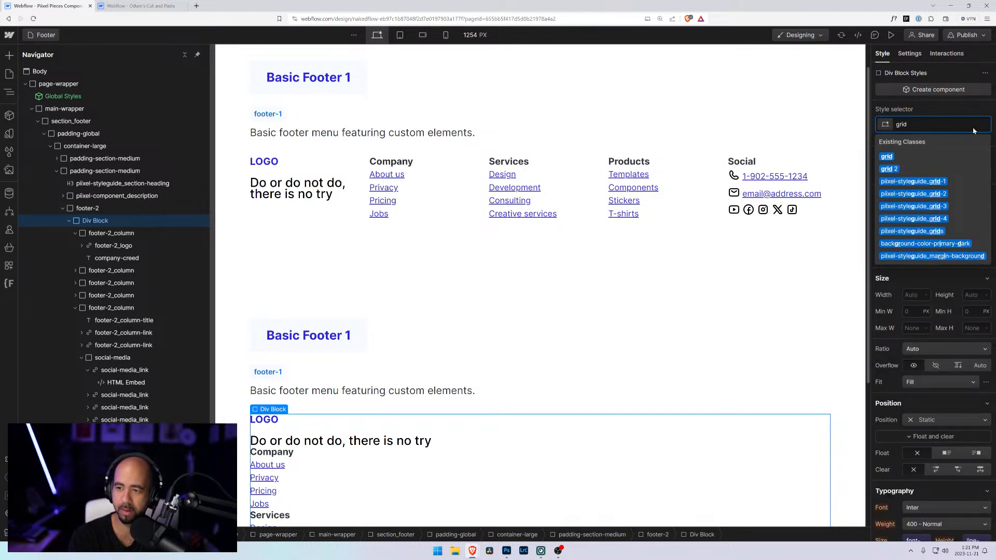
{"action": "key", "text": "Return"}
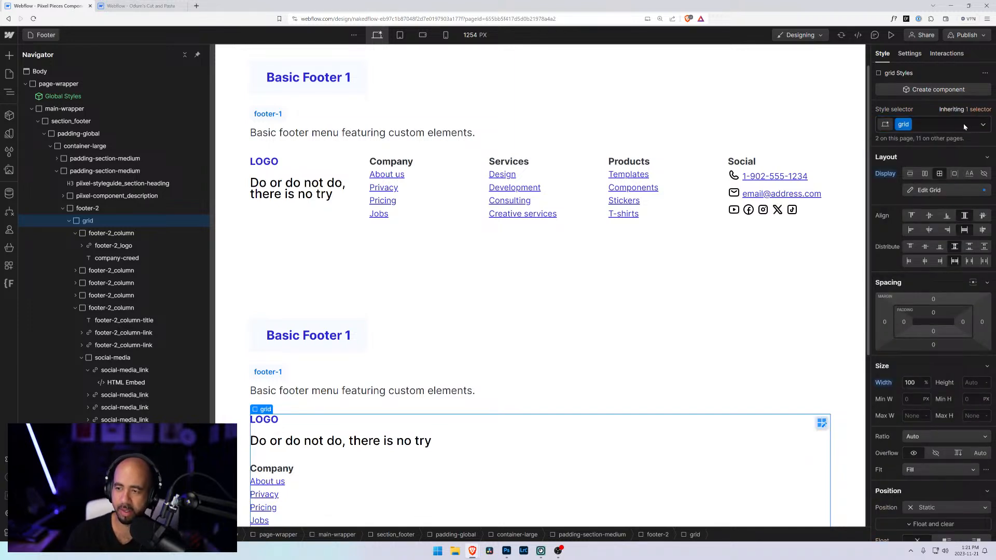
- Add the grid-5-columns combo class to the grid for five columns
{"action": "left_click", "coordinate": [964, 127]}
{"action": "type", "text": "g"}
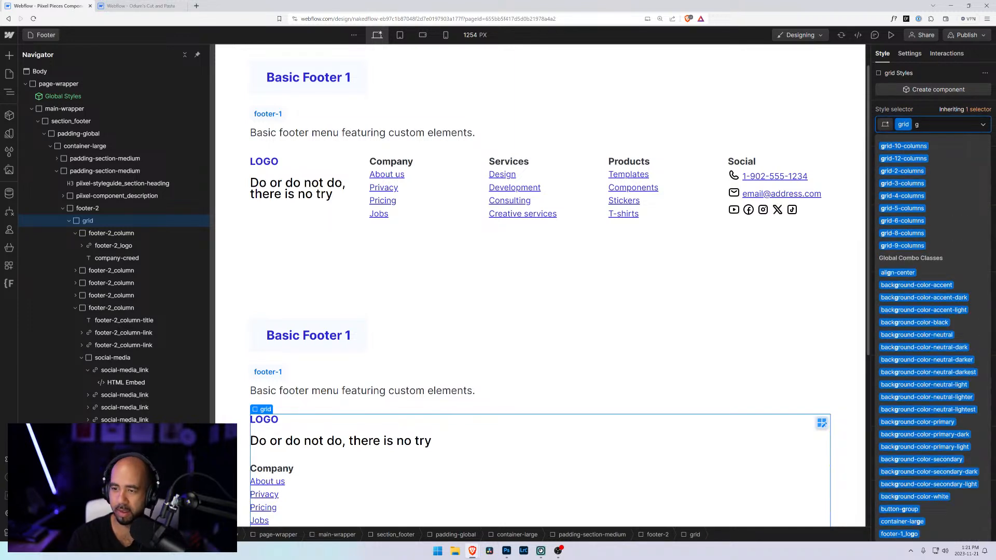
{"action": "type", "text": "rid"}
{"action": "key", "text": "Down"}
{"action": "key", "text": "Down"}
{"action": "key", "text": "Down"}
{"action": "key", "text": "Down"}
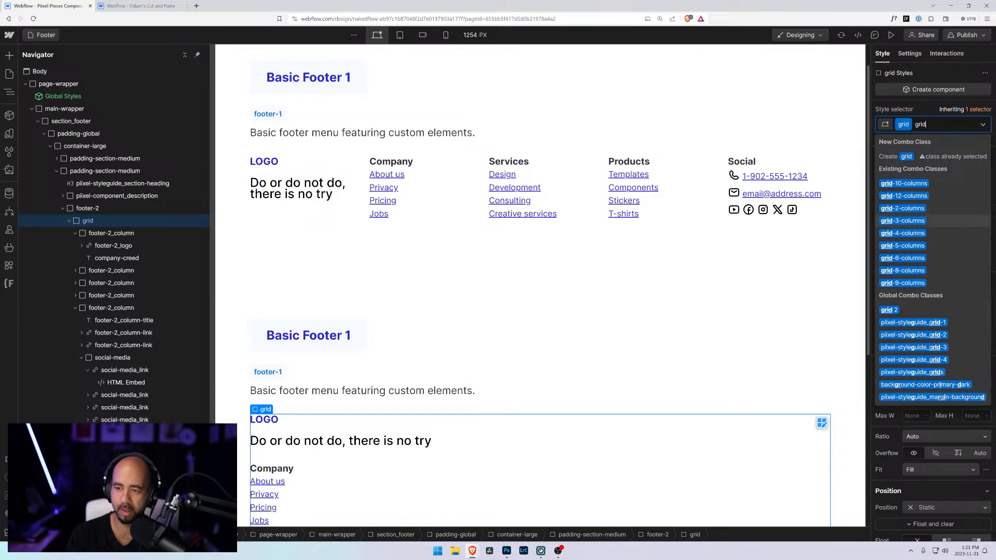
{"action": "key", "text": "Down"}
{"action": "key", "text": "Down"}
{"action": "key", "text": "Return"}
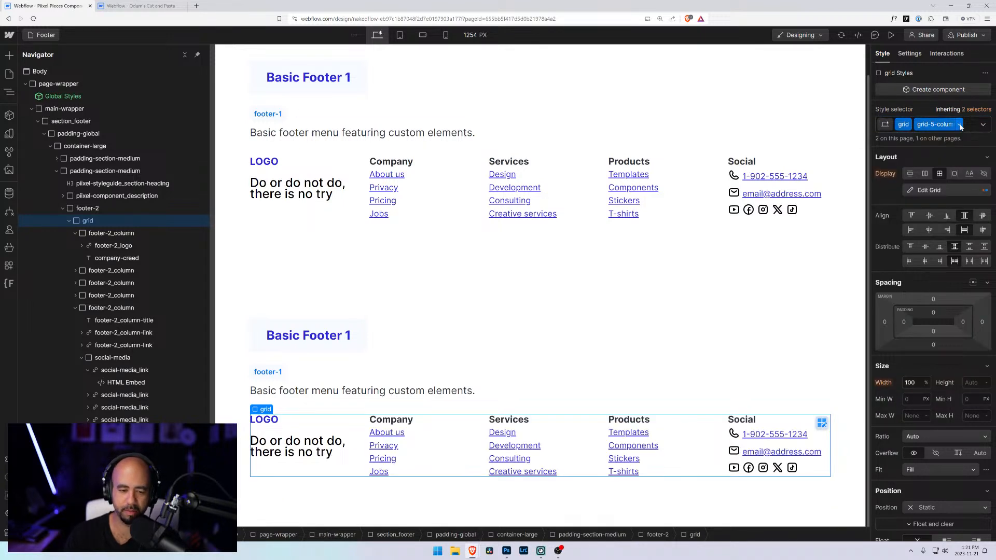
{"action": "left_click", "coordinate": [184, 233]}
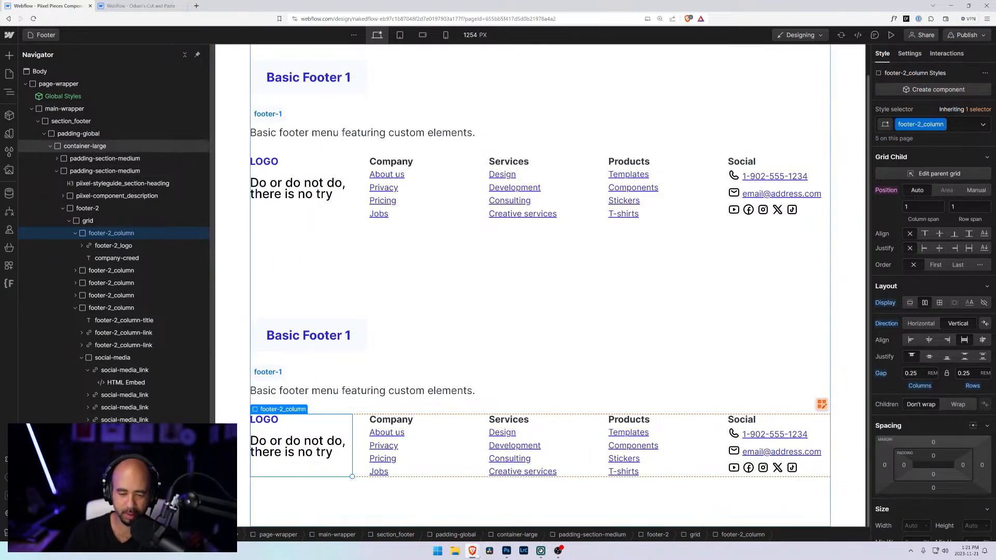
- Change the second footer's heading number from 1 to 2, making it 'Basic Footer 2'
{"action": "mouse_move", "coordinate": [472, 551]}
{"action": "left_click", "coordinate": [516, 513]}
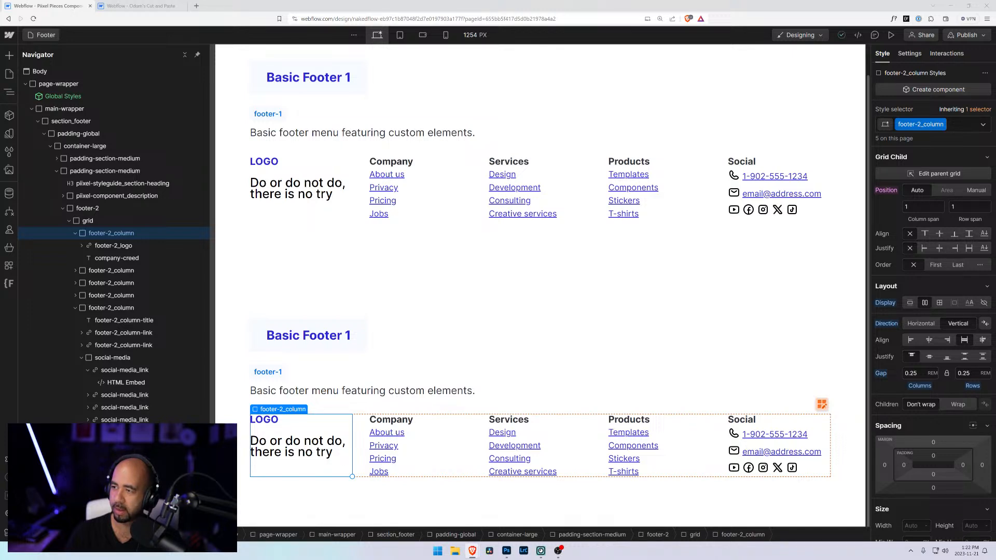
{"action": "double_click", "coordinate": [345, 336]}
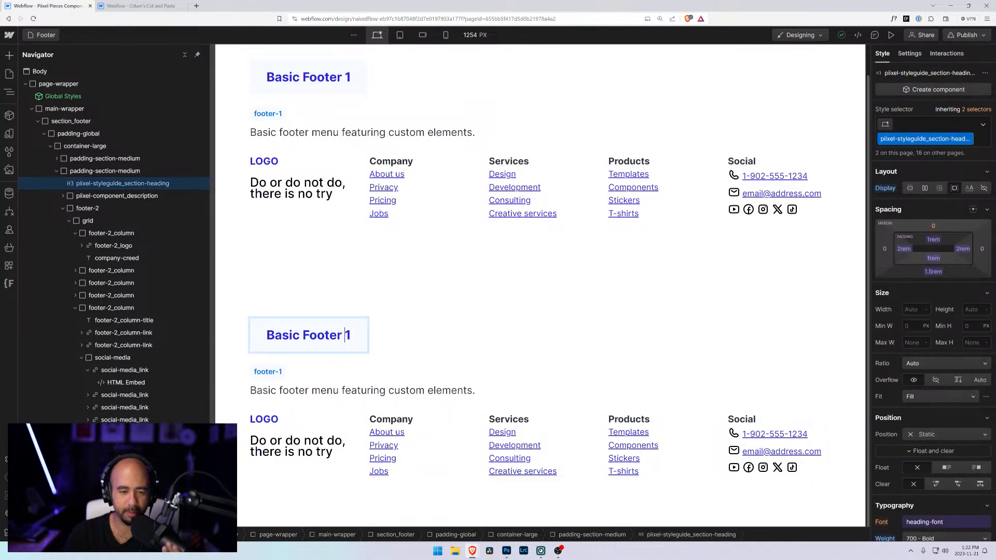
{"action": "double_click", "coordinate": [348, 336]}
{"action": "type", "text": "2"}
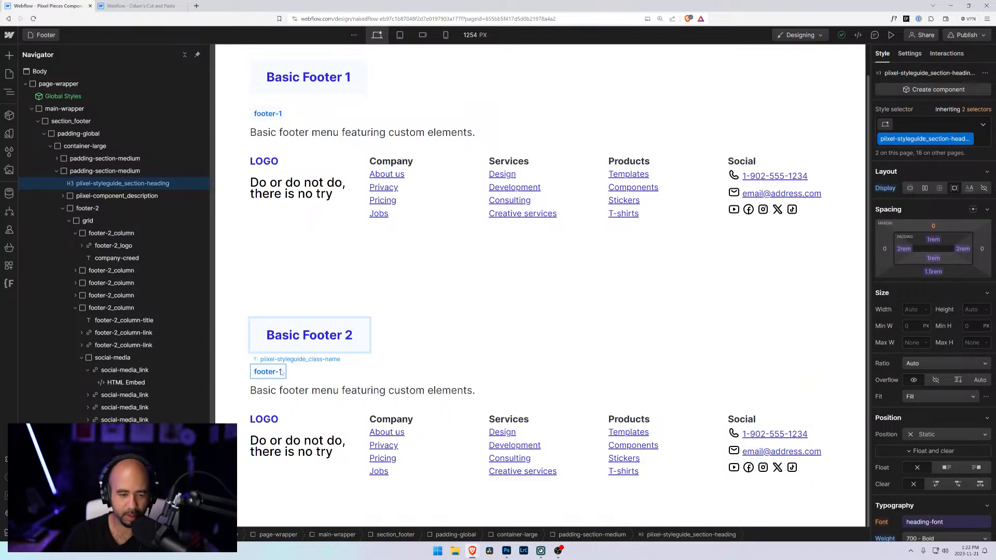
- Change the class-name label under the heading from footer-1 to footer-2
{"action": "left_click", "coordinate": [282, 372]}
{"action": "double_click", "coordinate": [281, 371]}
{"action": "type", "text": "2"}
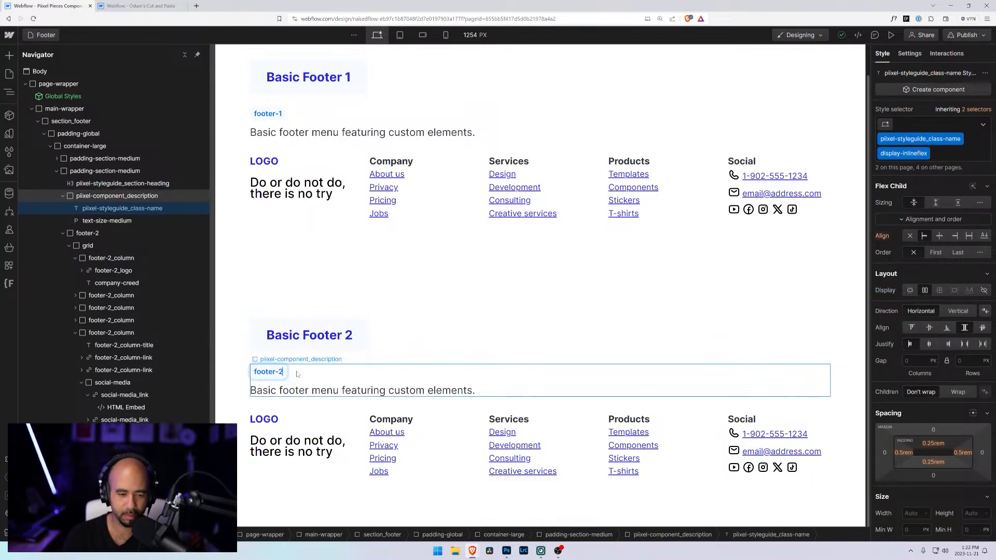
{"action": "key", "text": "Escape"}
{"action": "key", "text": "Escape"}
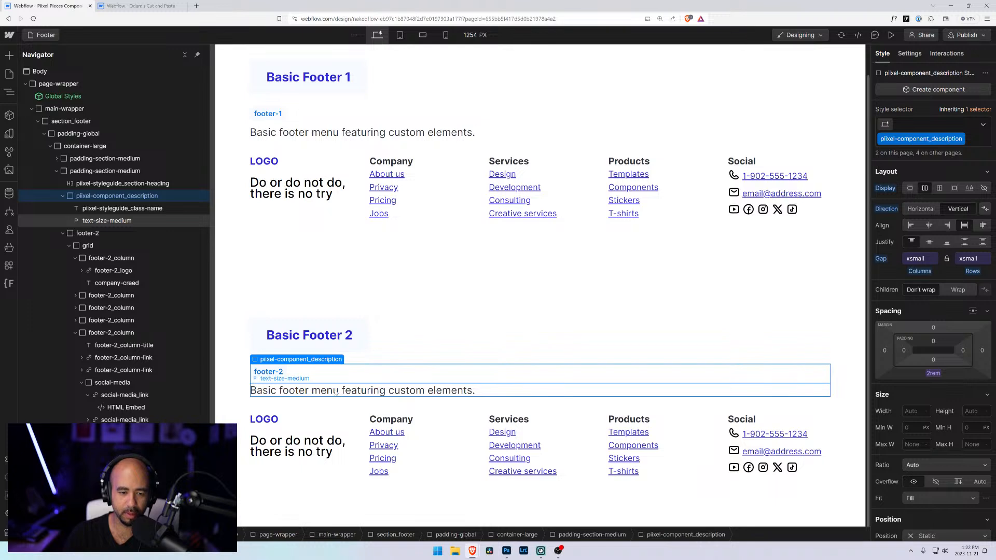
{"action": "left_click", "coordinate": [336, 393]}
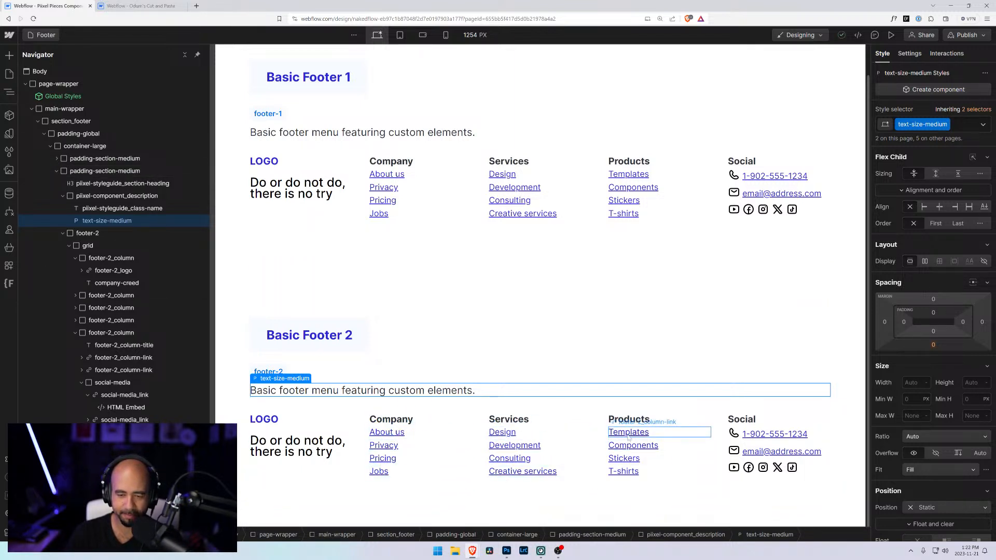
- Inspect the footer column titles and collapse each column's nested elements in the Navigator
{"action": "left_click", "coordinate": [629, 419]}
{"action": "left_click", "coordinate": [509, 419]}
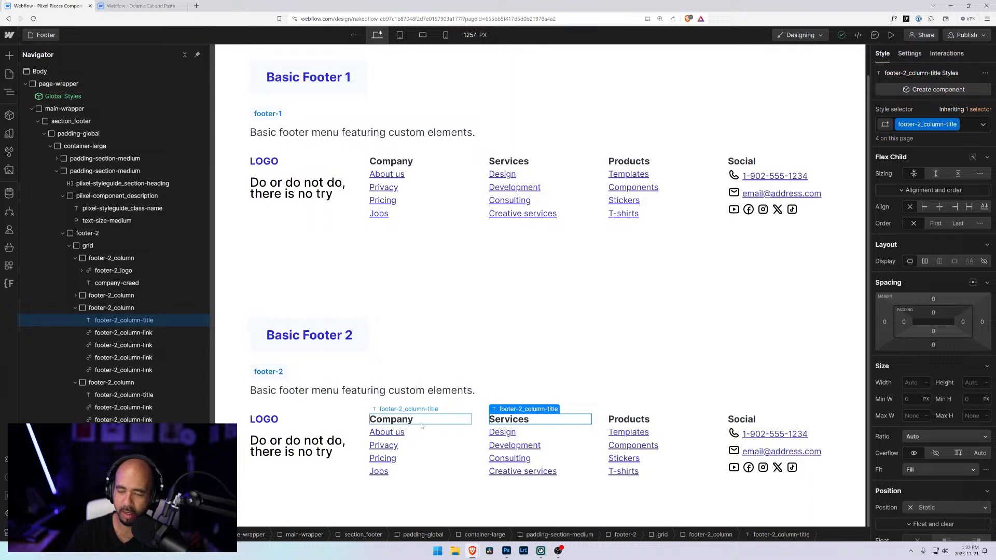
{"action": "left_click", "coordinate": [420, 424]}
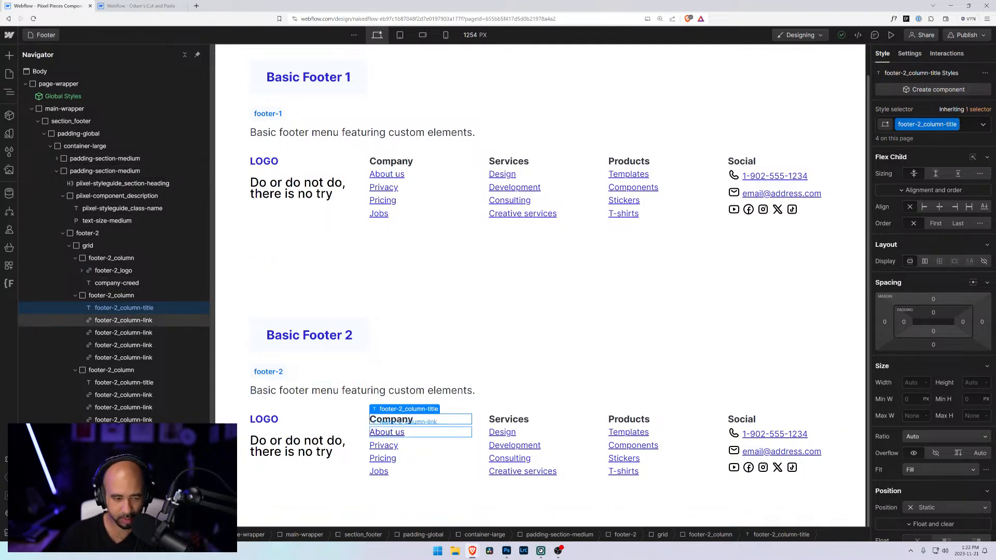
{"action": "left_click", "coordinate": [76, 296]}
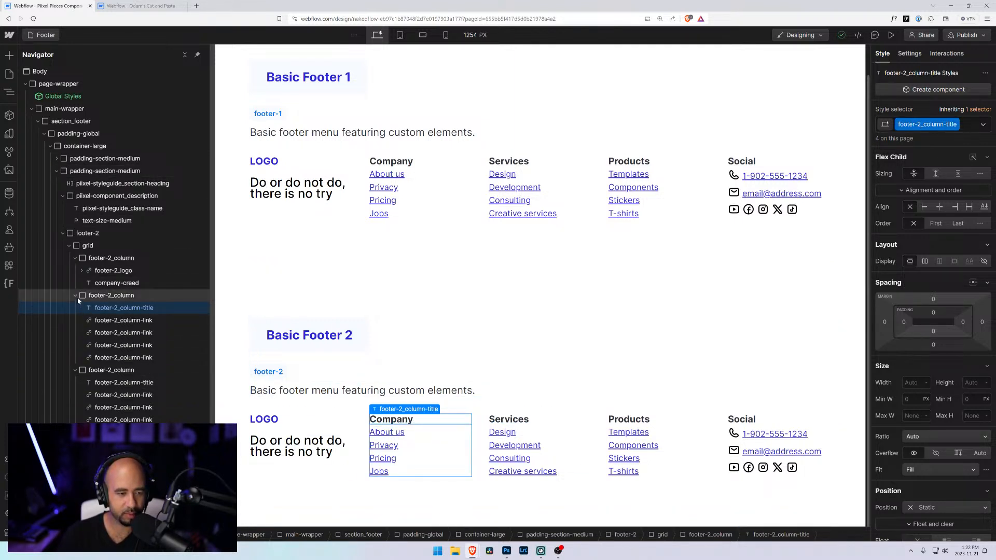
{"action": "left_click", "coordinate": [76, 308]}
{"action": "left_click", "coordinate": [75, 320]}
{"action": "left_click", "coordinate": [76, 333]}
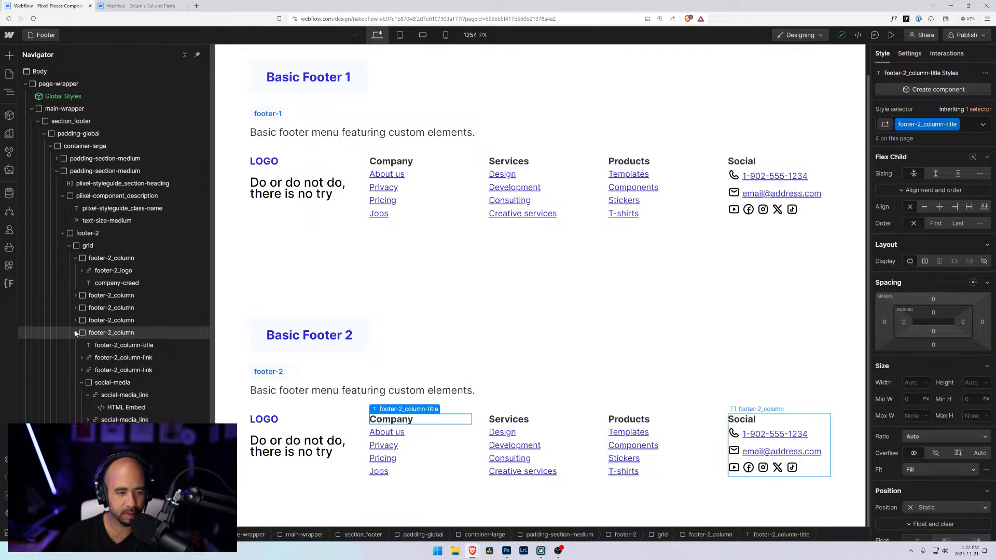
- Delete the Products and Services columns, then select the footer-2 block
{"action": "left_click", "coordinate": [96, 332]}
{"action": "left_click", "coordinate": [96, 324]}
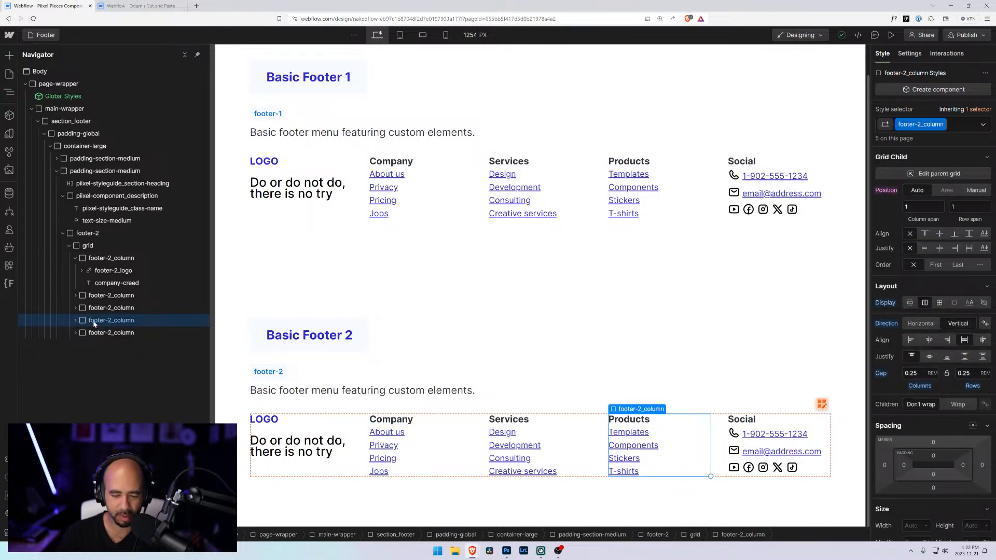
{"action": "key", "text": "Delete"}
{"action": "left_click", "coordinate": [96, 310]}
{"action": "key", "text": "Delete"}
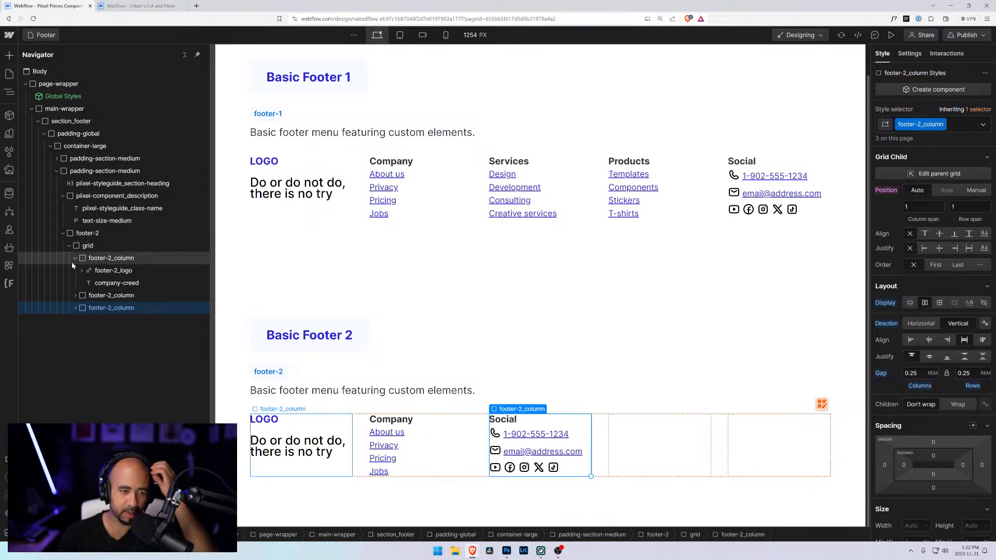
{"action": "left_click", "coordinate": [76, 239]}
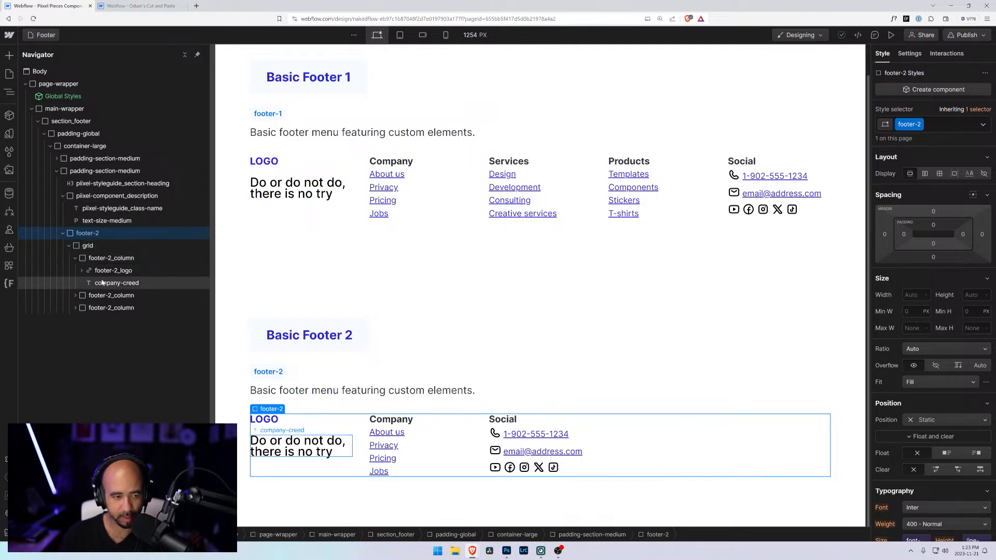
- Replace the footer grid's grid-5-columns combo class with grid-2-columns
{"action": "left_click", "coordinate": [76, 259]}
{"action": "left_click", "coordinate": [80, 245]}
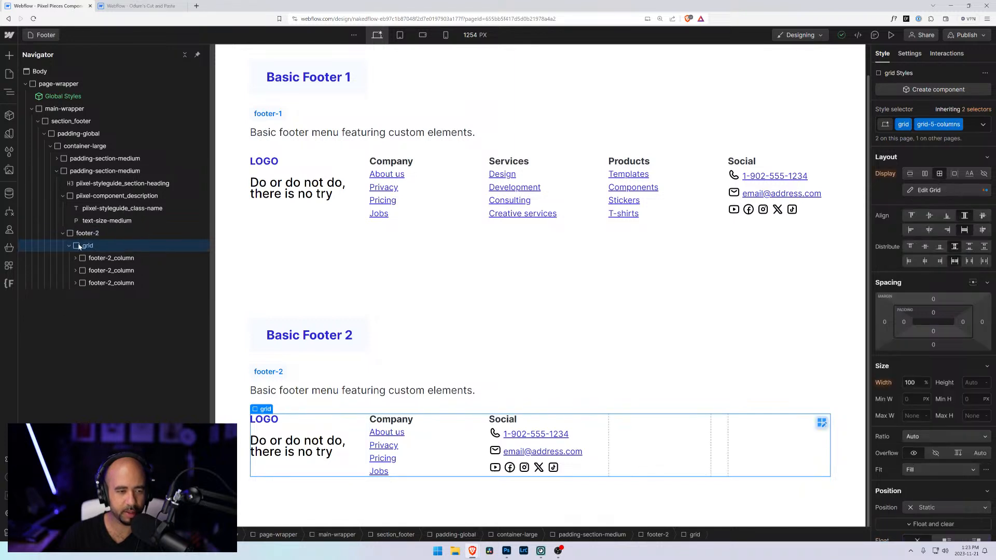
{"action": "left_click", "coordinate": [929, 191]}
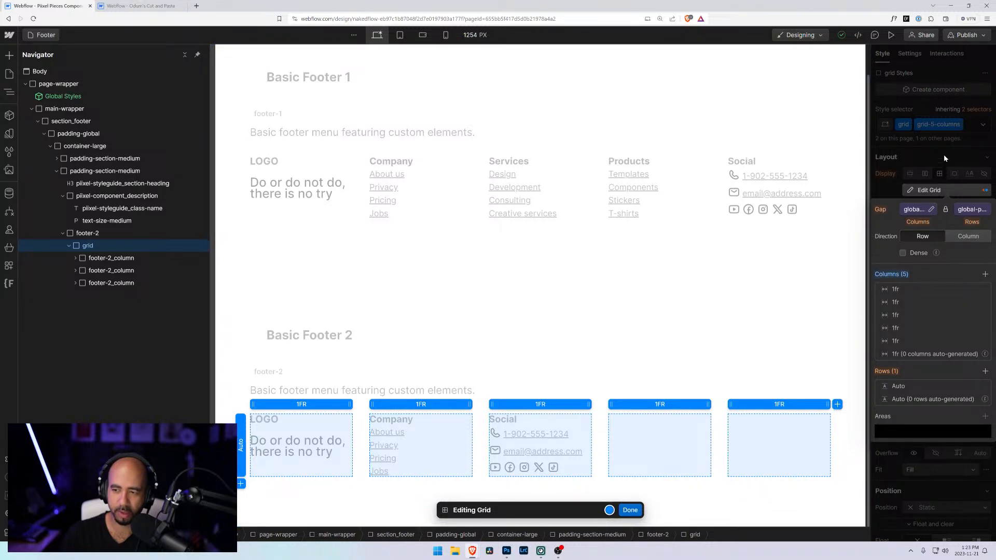
{"action": "left_click", "coordinate": [971, 127]}
{"action": "left_click", "coordinate": [972, 128]}
{"action": "key", "text": "BackSpace"}
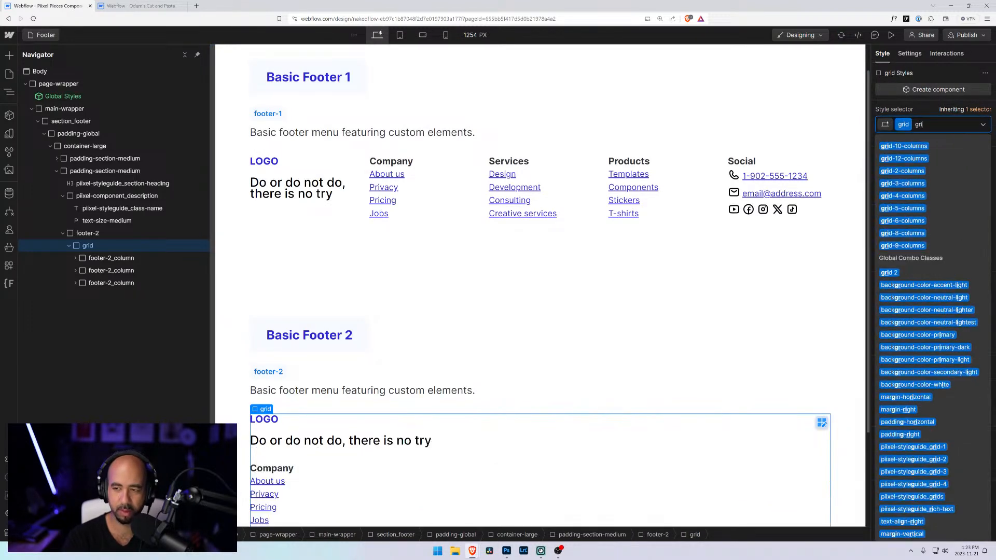
{"action": "type", "text": "grid"}
{"action": "left_click", "coordinate": [903, 208]}
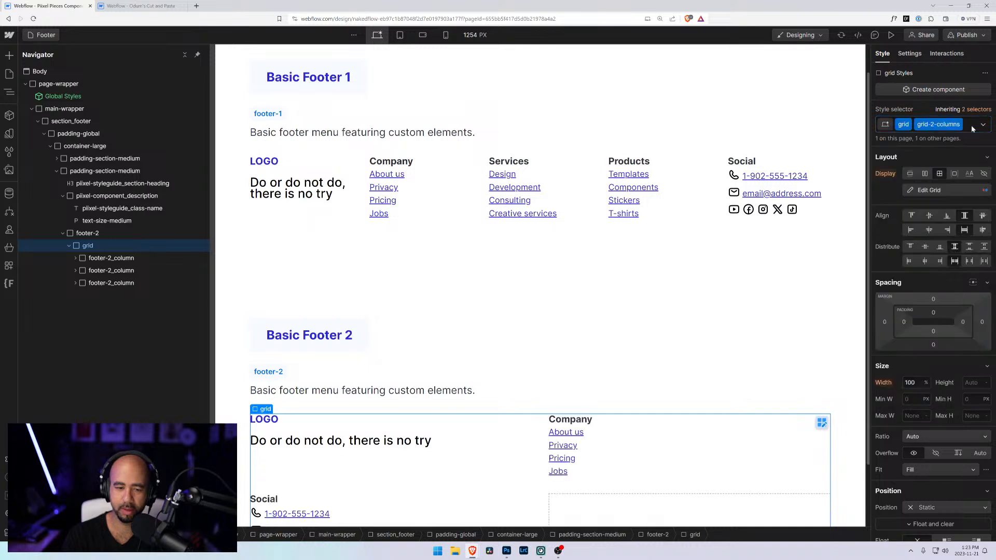
- Move the Social column above the Company column in the Navigator
{"action": "left_click", "coordinate": [79, 274]}
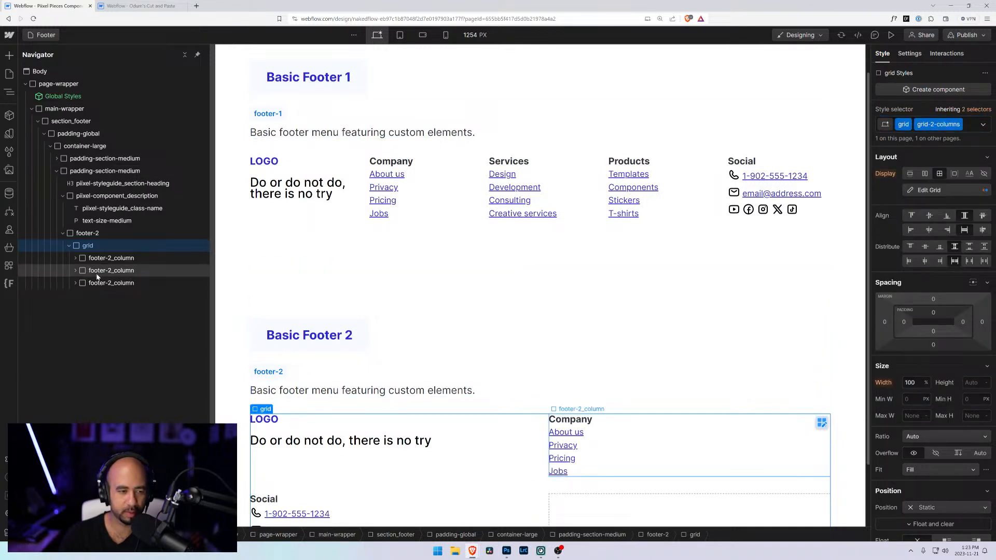
{"action": "left_click", "coordinate": [76, 270]}
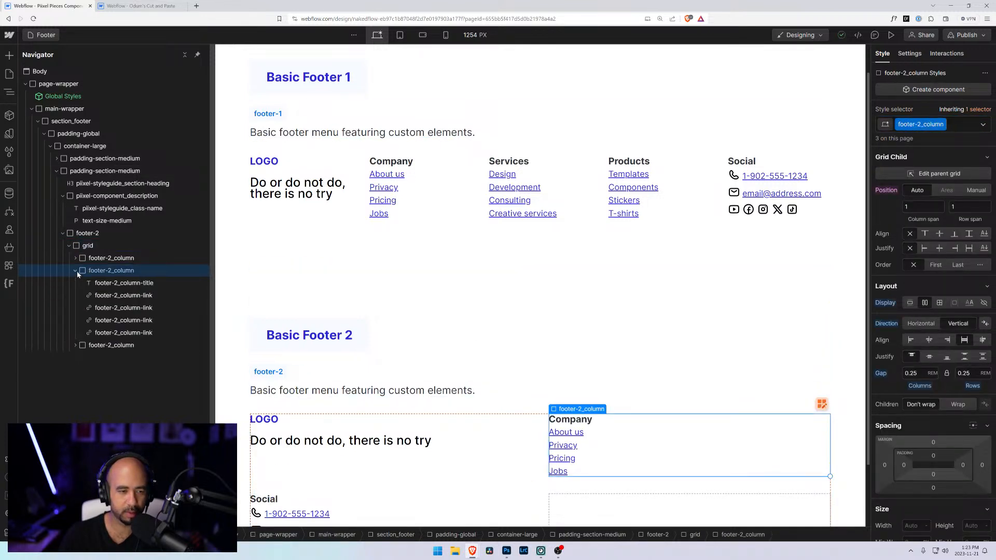
{"action": "left_click", "coordinate": [75, 271]}
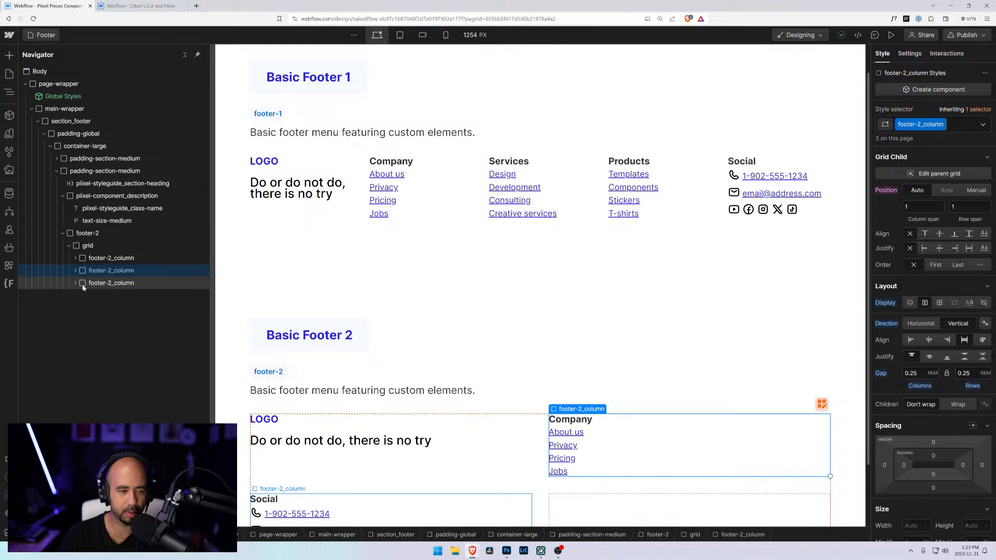
{"action": "left_click", "coordinate": [83, 286]}
{"action": "left_click", "coordinate": [77, 284]}
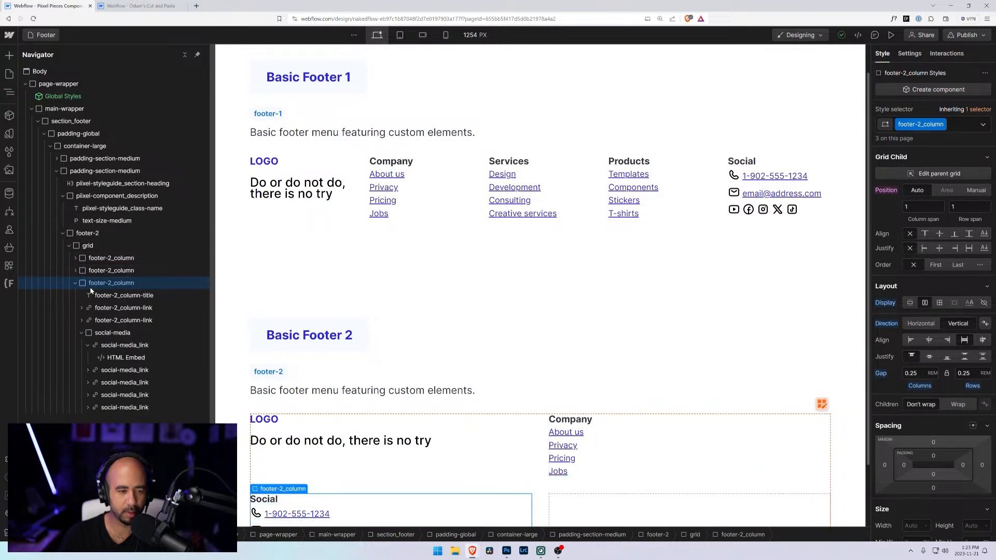
{"action": "left_click", "coordinate": [81, 333]}
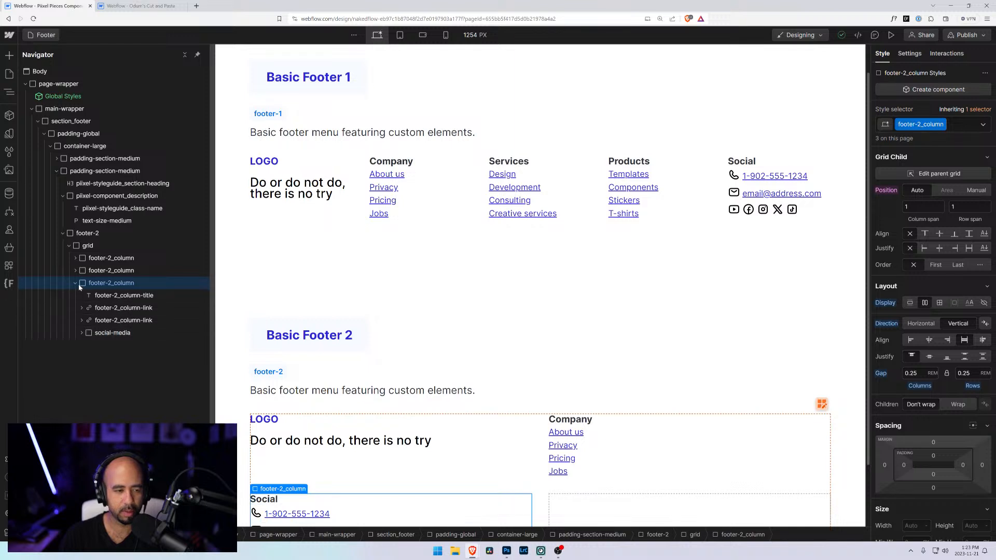
{"action": "left_click_drag", "start_coordinate": [81, 286], "coordinate": [82, 271]}
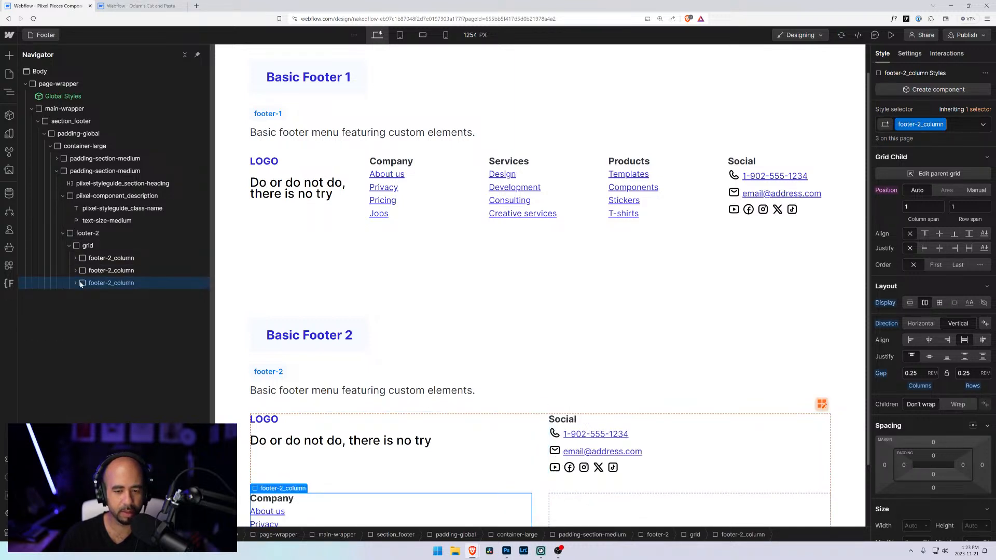
- Select the Social column of Basic Footer 2 and open Quick Find with Ctrl+K
{"action": "left_click", "coordinate": [75, 284]}
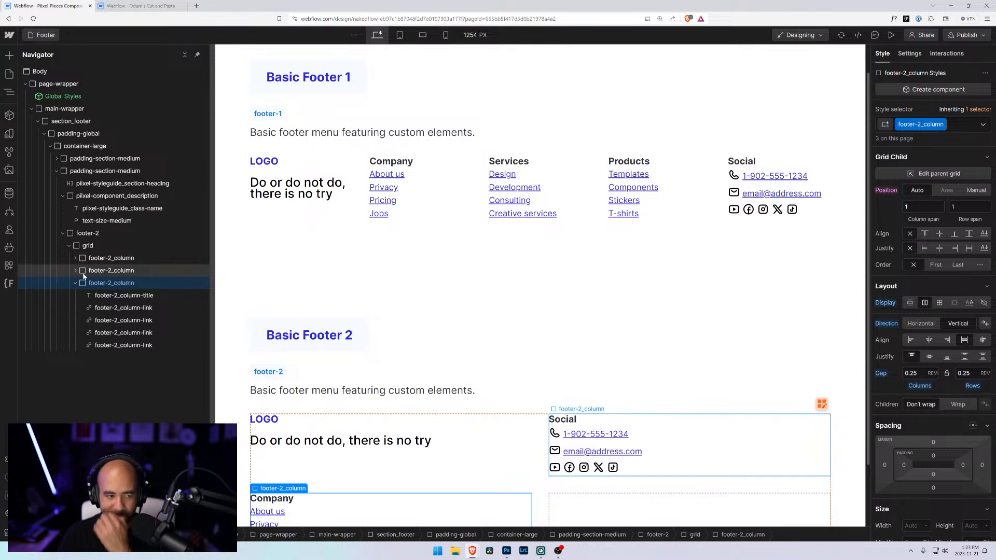
{"action": "left_click", "coordinate": [76, 270]}
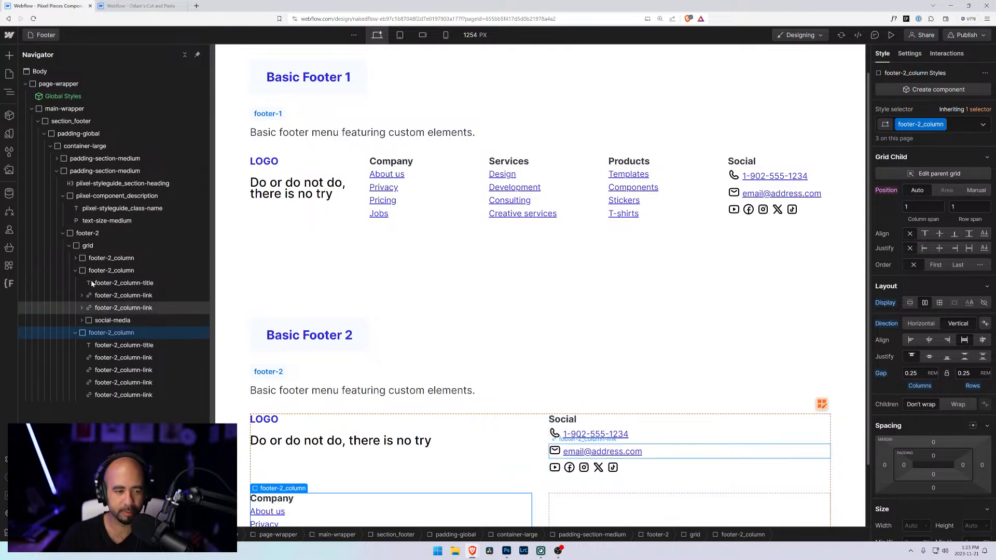
{"action": "left_click", "coordinate": [86, 273]}
{"action": "key", "text": "ctrl+k"}
- Insert a Div Block at the top of the Social column and give it the class footer-2_menu
{"action": "type", "text": "div"}
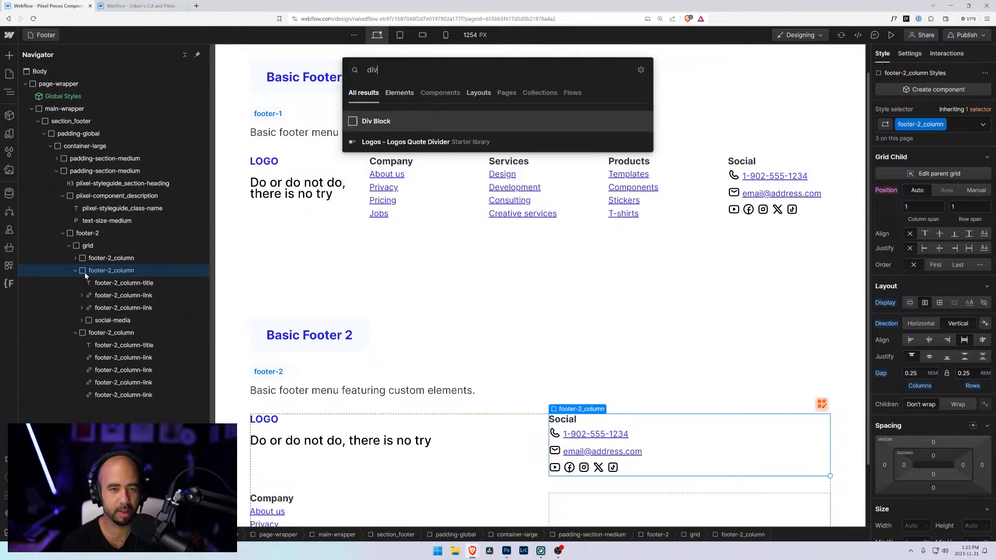
{"action": "key", "text": "Return"}
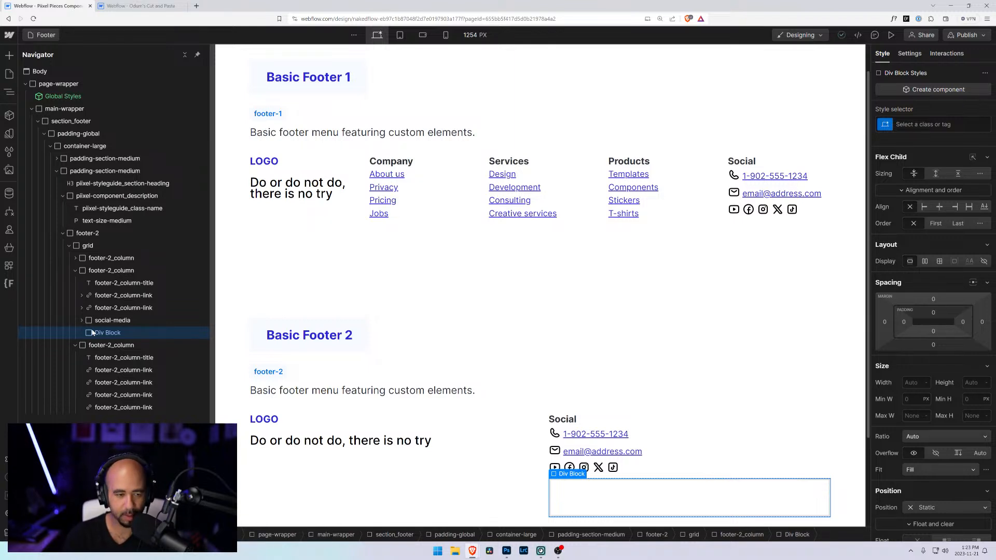
{"action": "left_click_drag", "start_coordinate": [88, 337], "coordinate": [87, 281]}
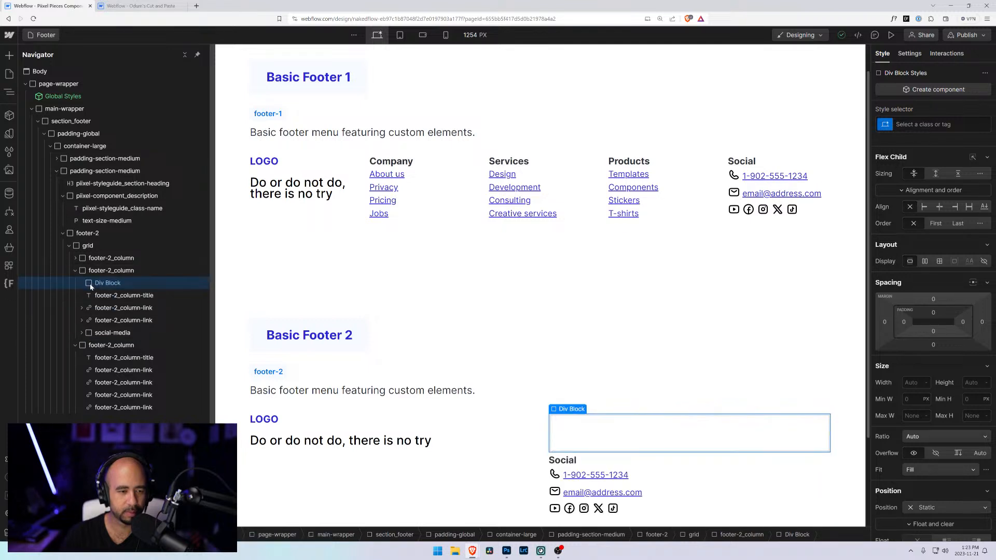
{"action": "left_click", "coordinate": [934, 127]}
{"action": "type", "text": "foot"}
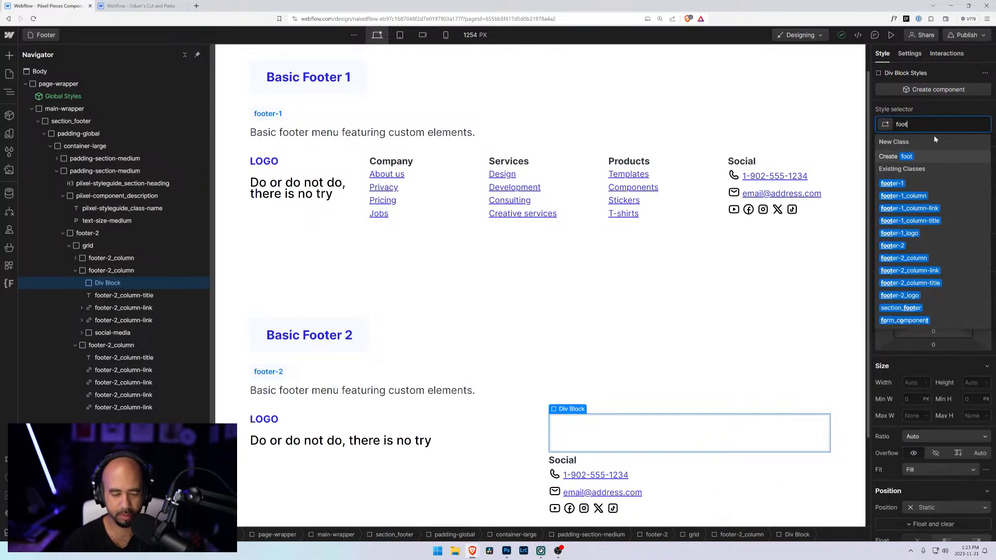
{"action": "type", "text": "er-2"}
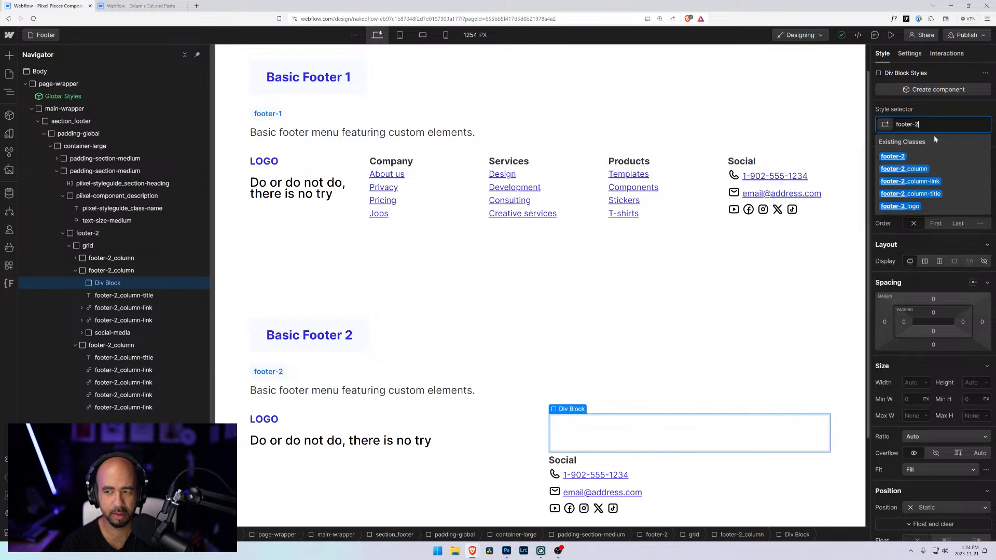
{"action": "type", "text": "_naviga"}
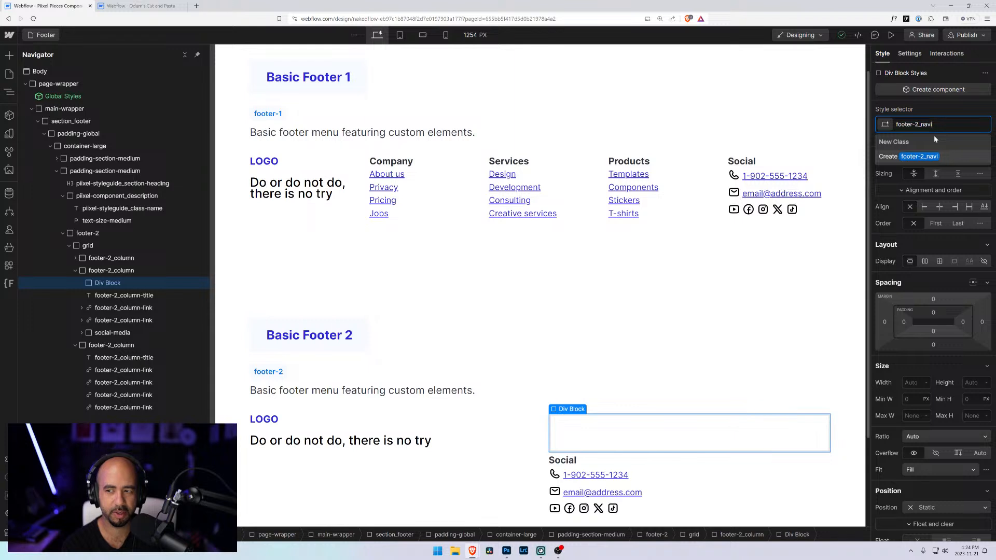
{"action": "key", "text": "BackSpace"}
{"action": "key", "text": "BackSpace"}
{"action": "key", "text": "BackSpace"}
{"action": "key", "text": "BackSpace"}
{"action": "type", "text": "menu"}
{"action": "key", "text": "Return"}
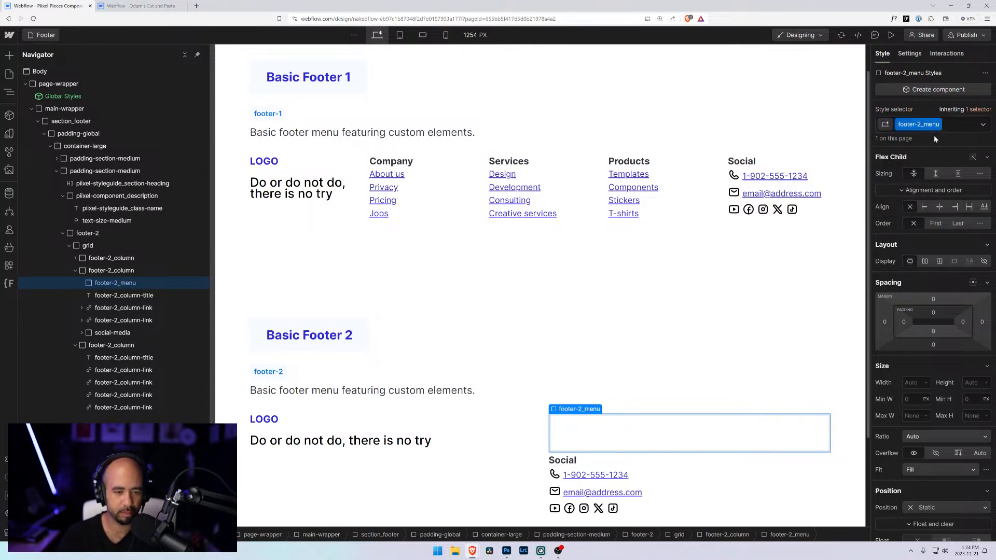
{"action": "key", "text": "ctrl+k"}
{"action": "type", "text": "link"}
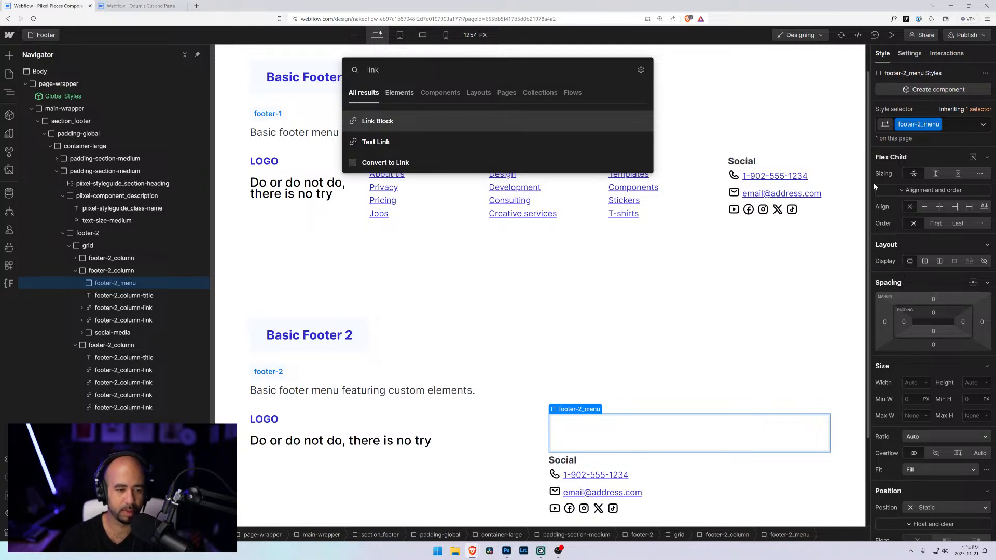
- Add a Text Link classed footer-2_menu-link reading 'About'
{"action": "left_click", "coordinate": [381, 144]}
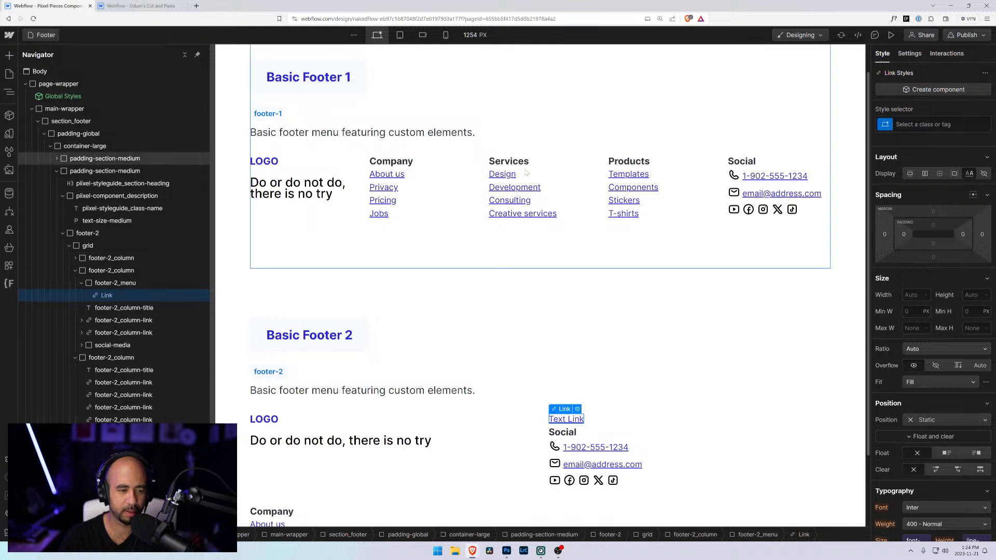
{"action": "key", "text": "ctrl+Return"}
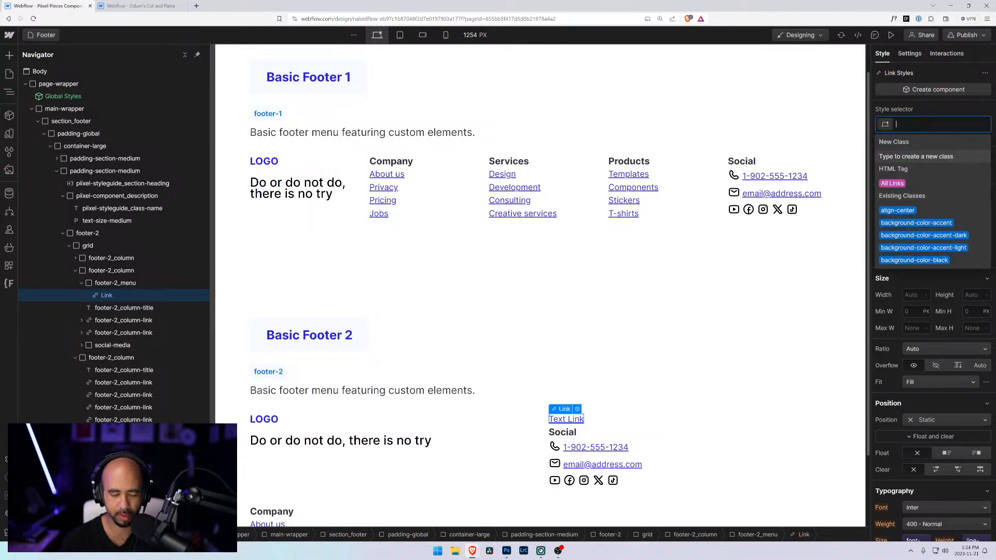
{"action": "type", "text": "footer-2"}
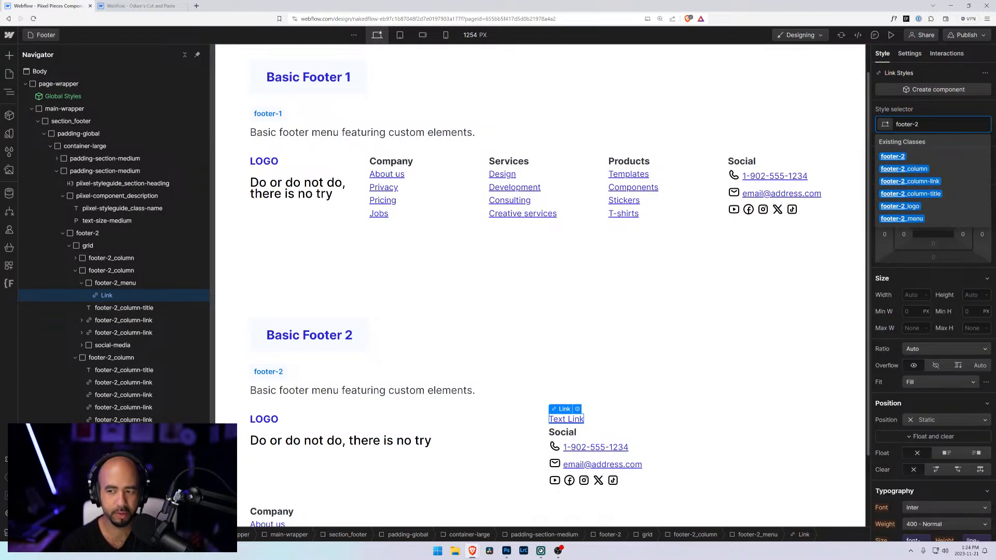
{"action": "type", "text": "_menu-link"}
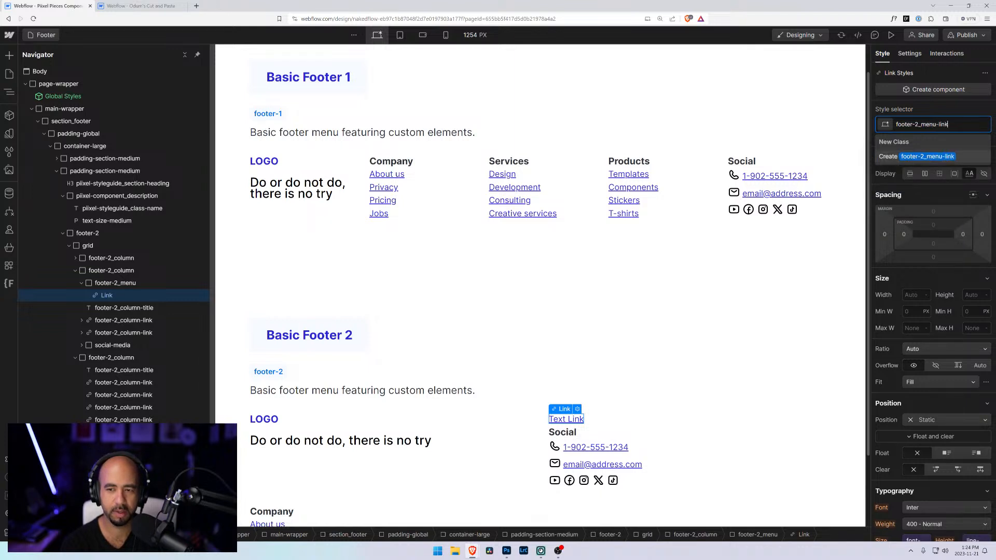
{"action": "key", "text": "Return"}
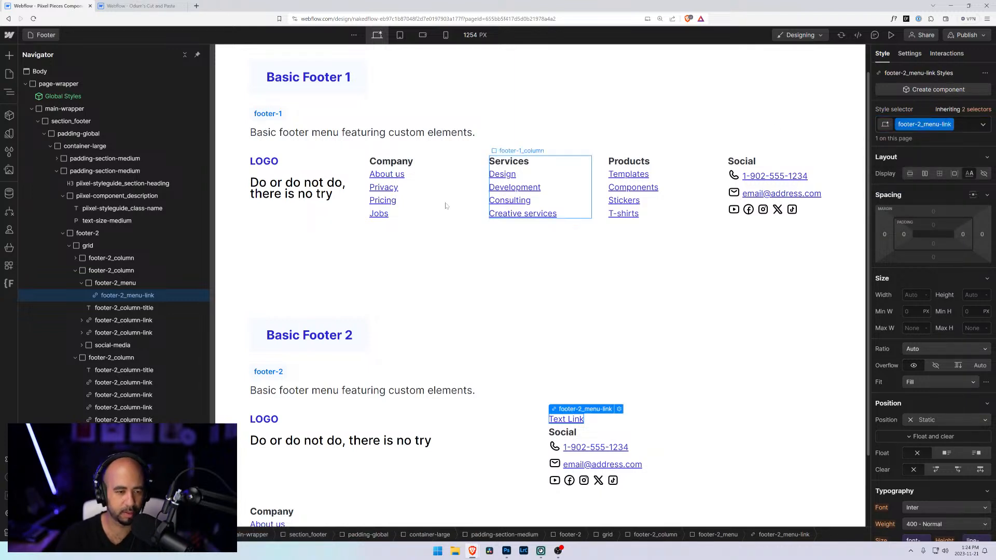
{"action": "double_click", "coordinate": [566, 419]}
{"action": "type", "text": "About"}
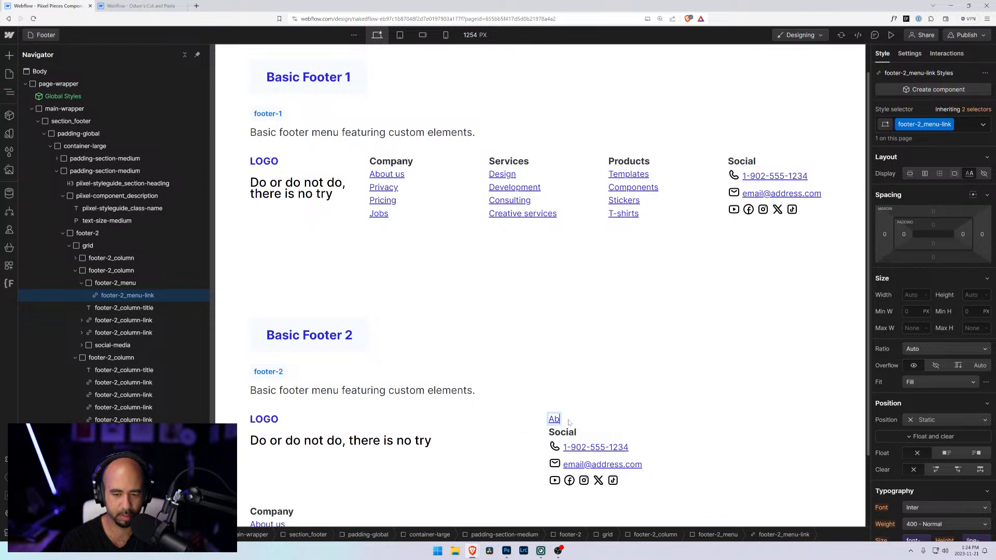
- Duplicate the About link and retype the copies as Services and Products
{"action": "left_click", "coordinate": [127, 296]}
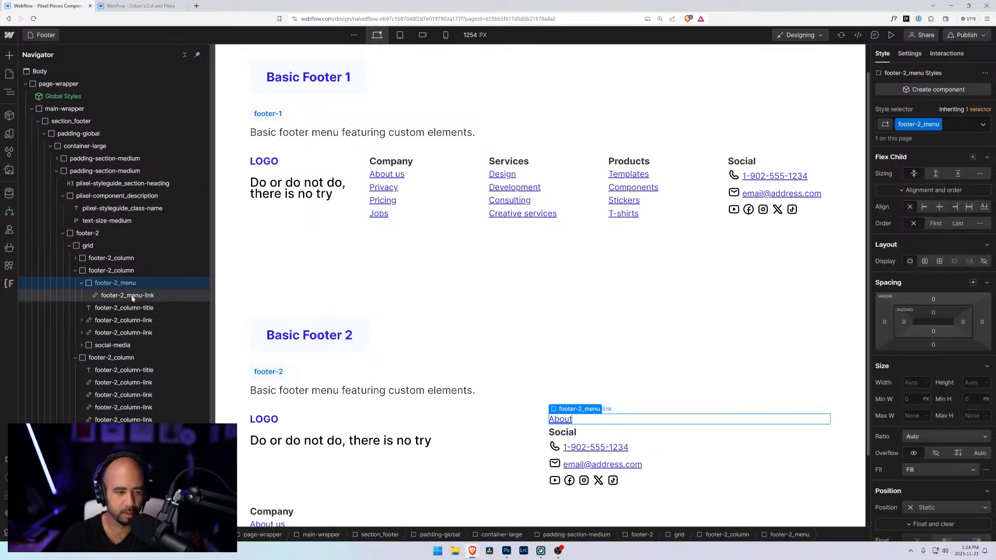
{"action": "key", "text": "ctrl+d"}
{"action": "key", "text": "ctrl+d"}
{"action": "key", "text": "ctrl+d"}
{"action": "key", "text": "ctrl+d"}
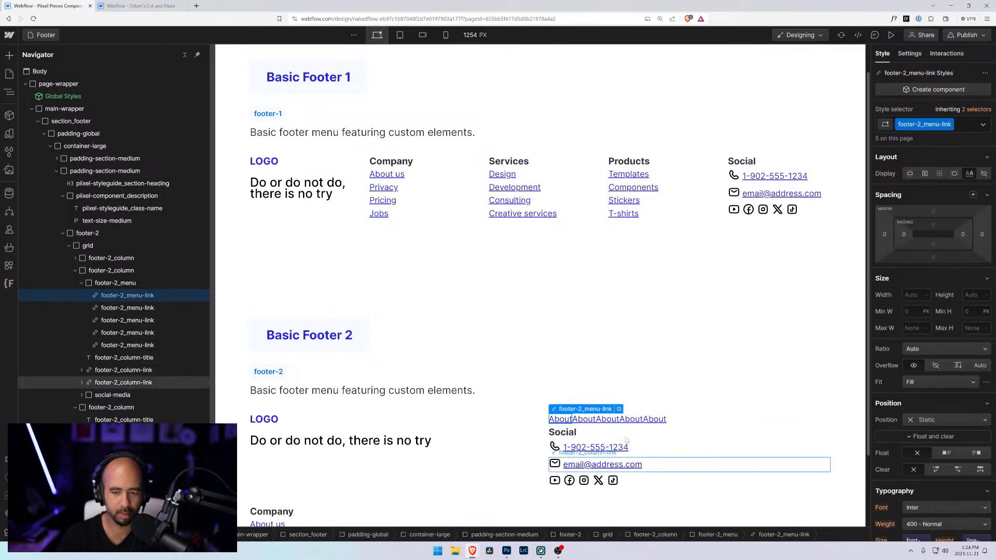
{"action": "double_click", "coordinate": [584, 419]}
{"action": "type", "text": "SDrvices"}
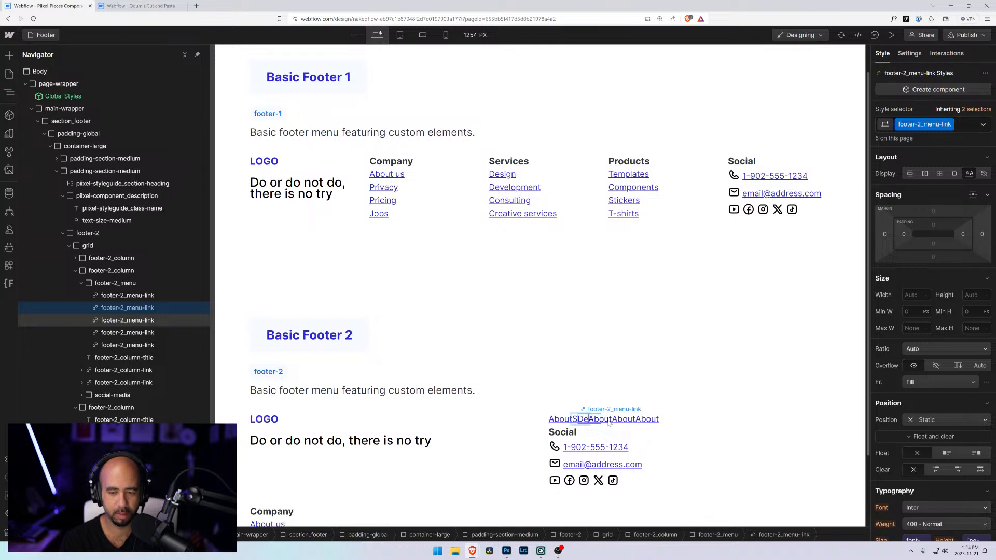
{"action": "left_click", "coordinate": [615, 419]}
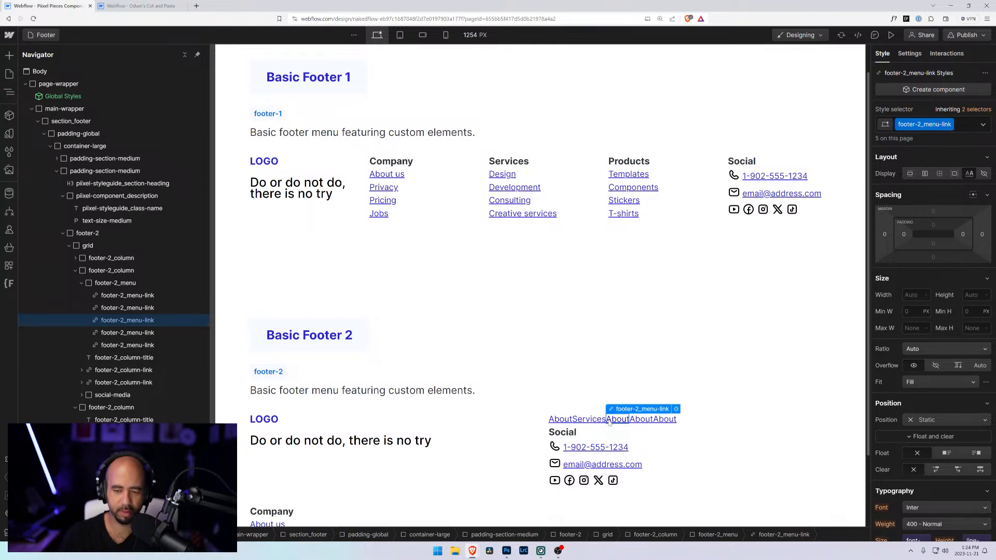
{"action": "double_click", "coordinate": [614, 419]}
{"action": "type", "text": "Products"}
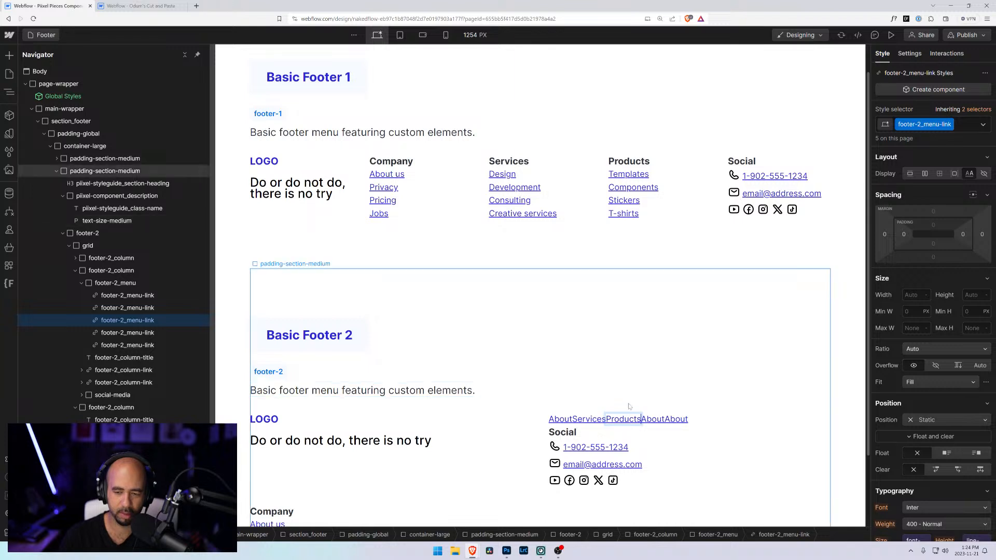
- Retype the remaining link copies as Pricing and Contact, then select footer-2_menu
{"action": "left_click", "coordinate": [652, 419]}
{"action": "double_click", "coordinate": [653, 419]}
{"action": "type", "text": "Pricing"}
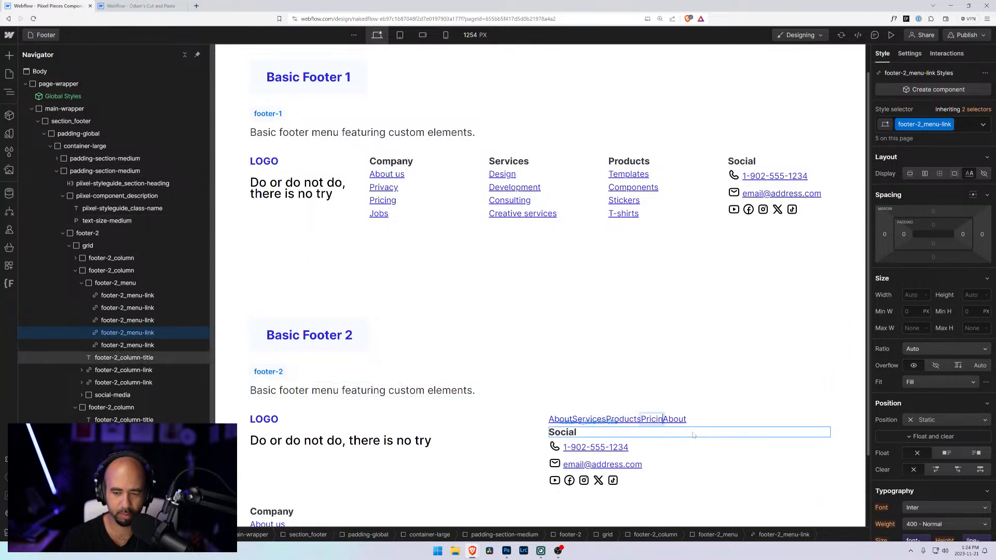
{"action": "left_click", "coordinate": [679, 419]}
{"action": "double_click", "coordinate": [680, 420]}
{"action": "type", "text": "Contact"}
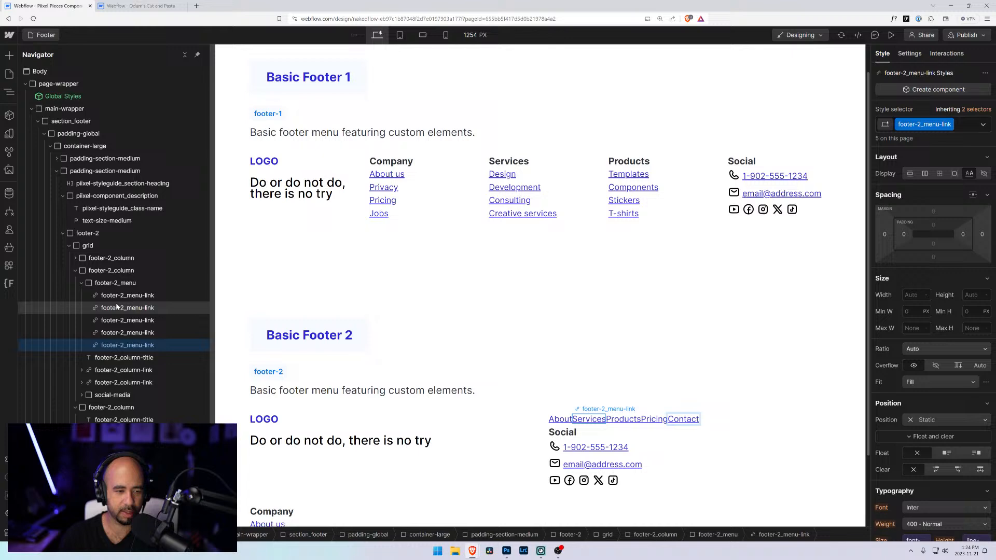
{"action": "left_click", "coordinate": [82, 283]}
{"action": "left_click", "coordinate": [90, 285]}
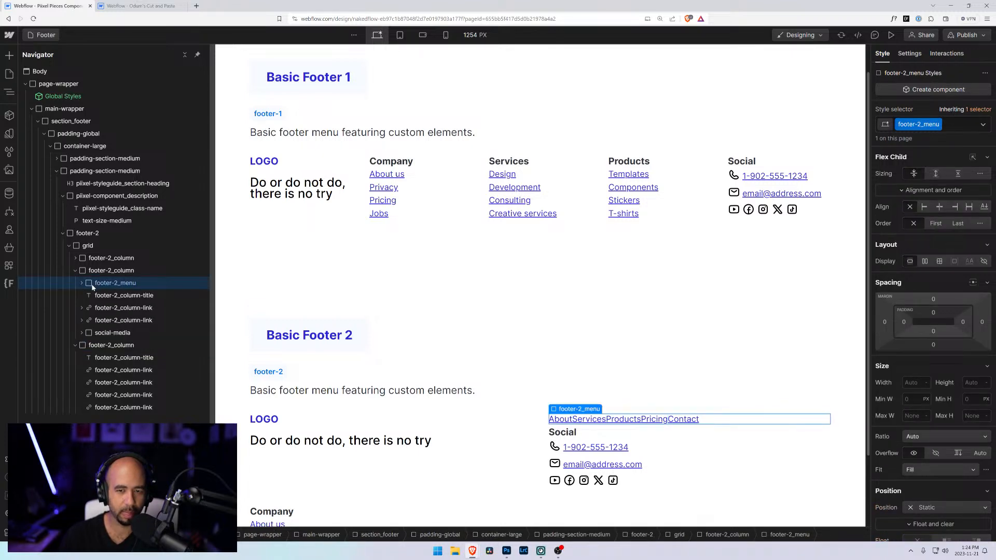
- Set footer-2_menu to Display Flex with a 1.5rem gap and Justify End
{"action": "scroll", "coordinate": [252, 373], "scroll_direction": "up", "scroll_amount": 1}
{"action": "scroll", "coordinate": [252, 373], "scroll_direction": "down", "scroll_amount": 3}
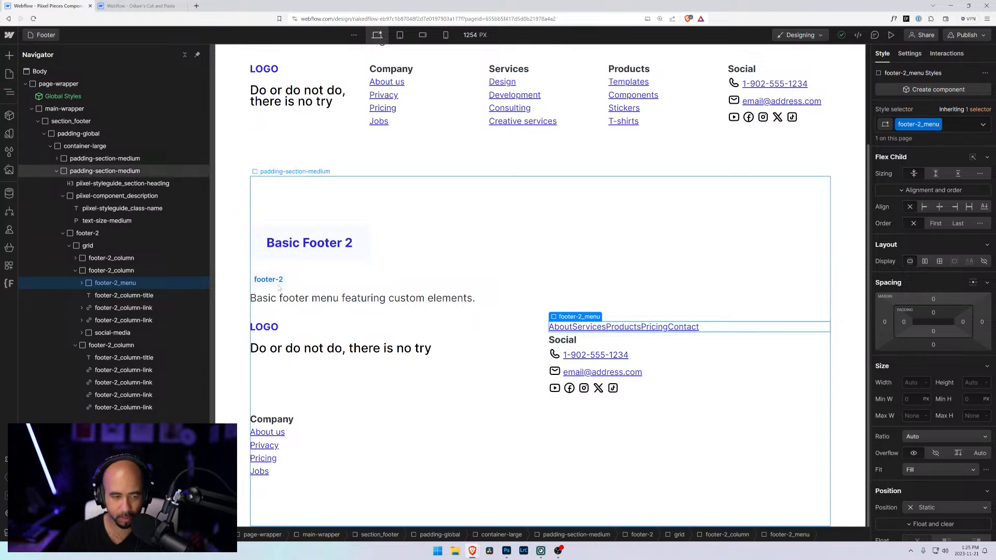
{"action": "left_click", "coordinate": [120, 296]}
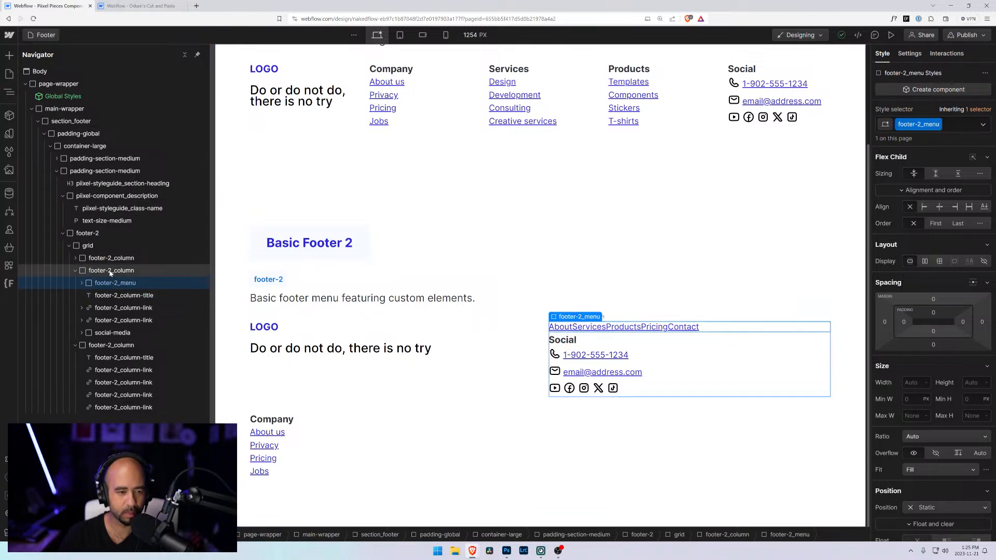
{"action": "left_click", "coordinate": [98, 285]}
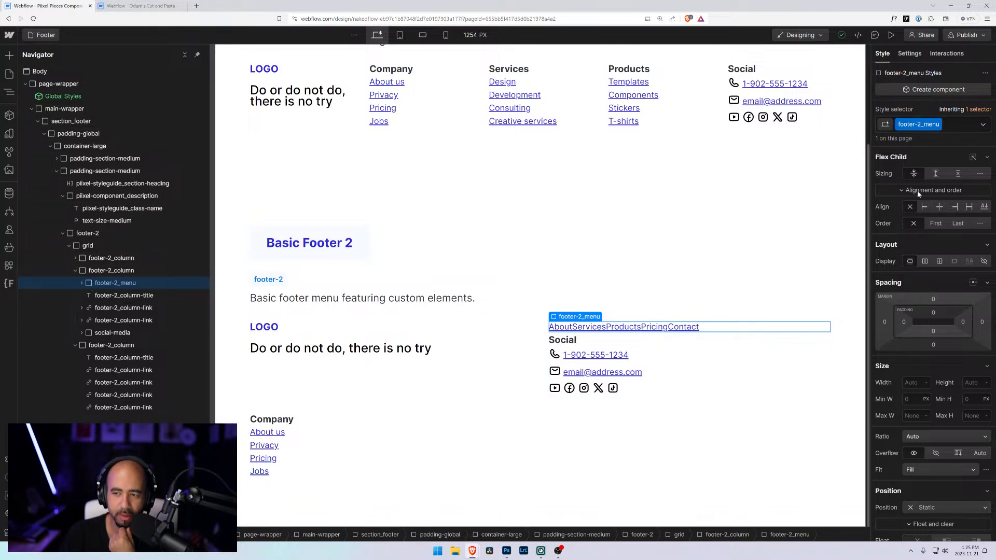
{"action": "left_click", "coordinate": [925, 262]}
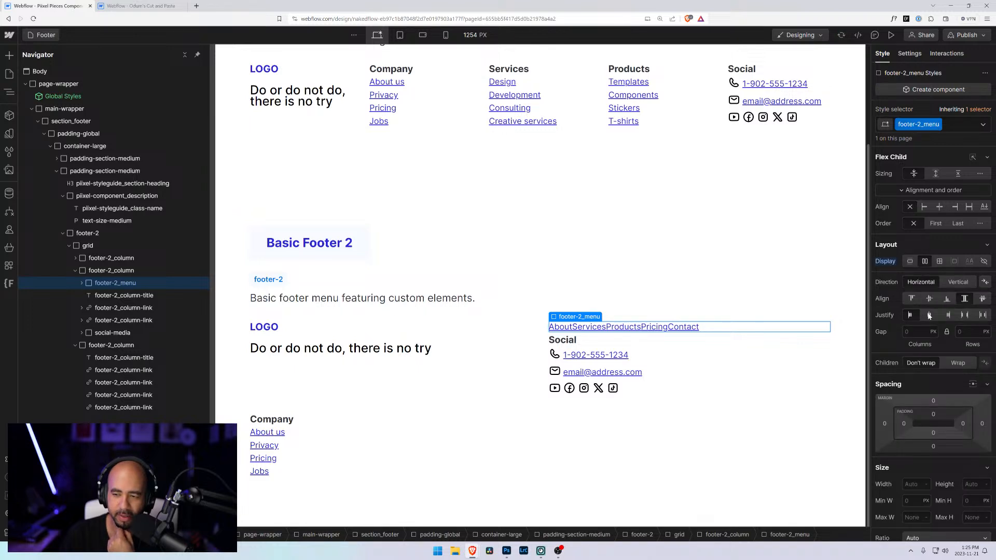
{"action": "left_click", "coordinate": [912, 331]}
{"action": "type", "text": "1rem"}
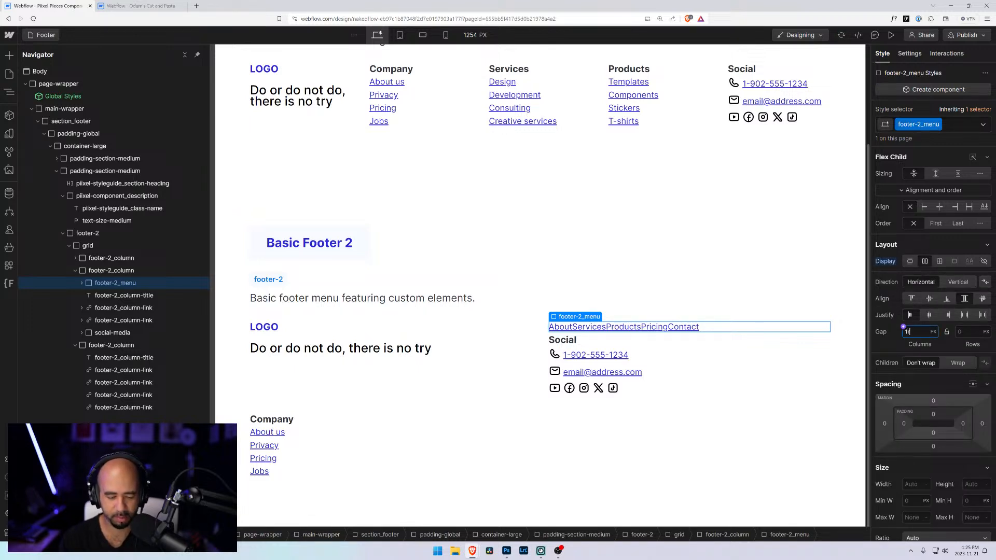
{"action": "key", "text": "Return"}
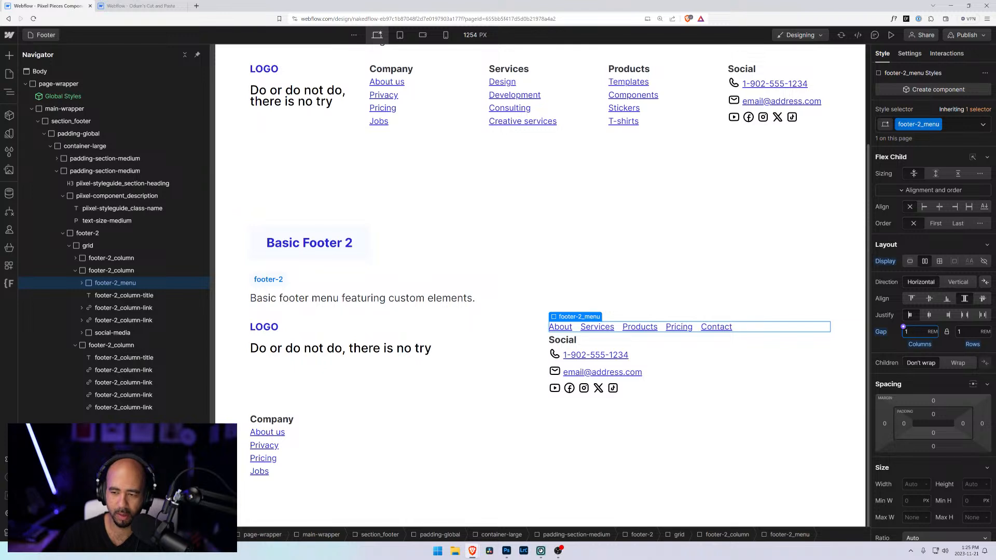
{"action": "type", "text": ".5"}
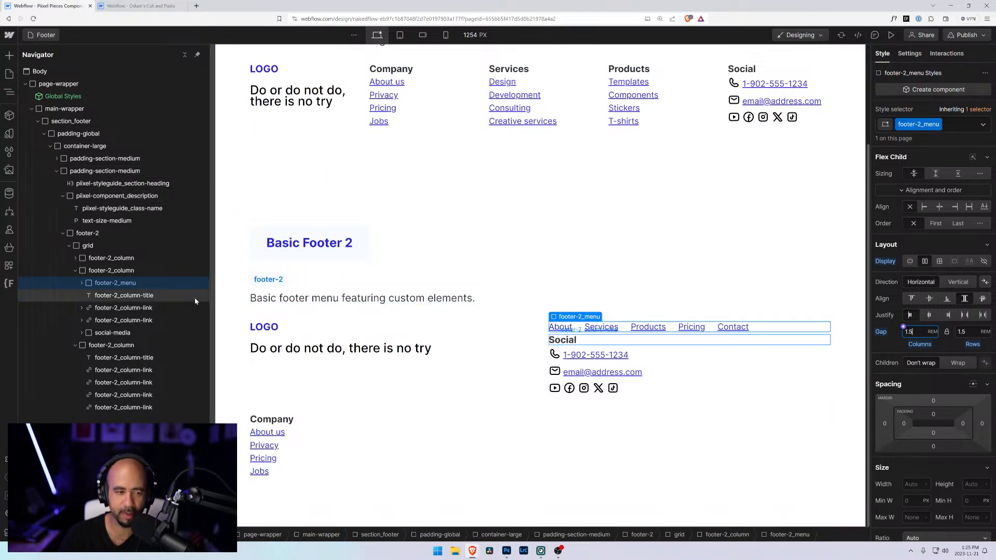
{"action": "left_click", "coordinate": [948, 315]}
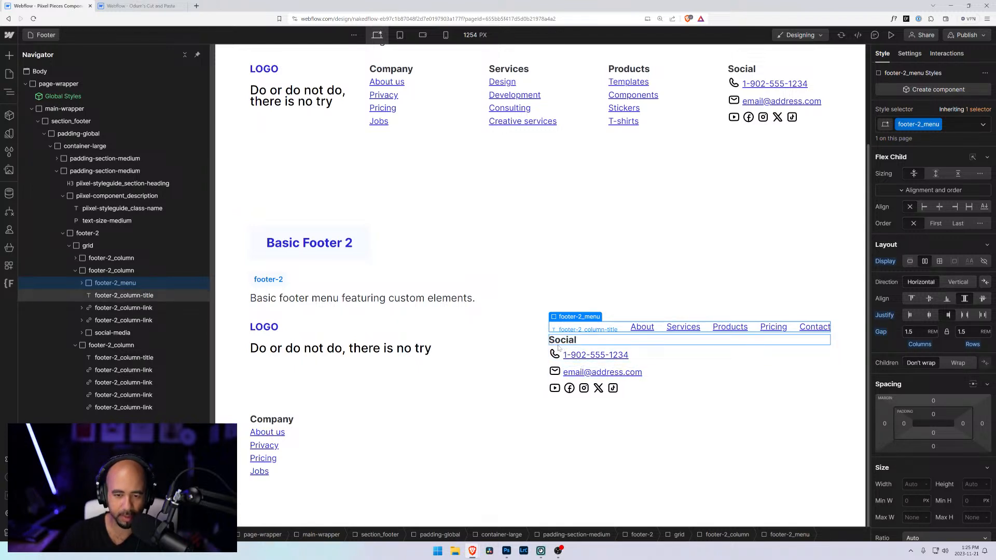
- Delete the Social heading from the right footer column
{"action": "left_click", "coordinate": [107, 308]}
{"action": "left_click", "coordinate": [109, 295]}
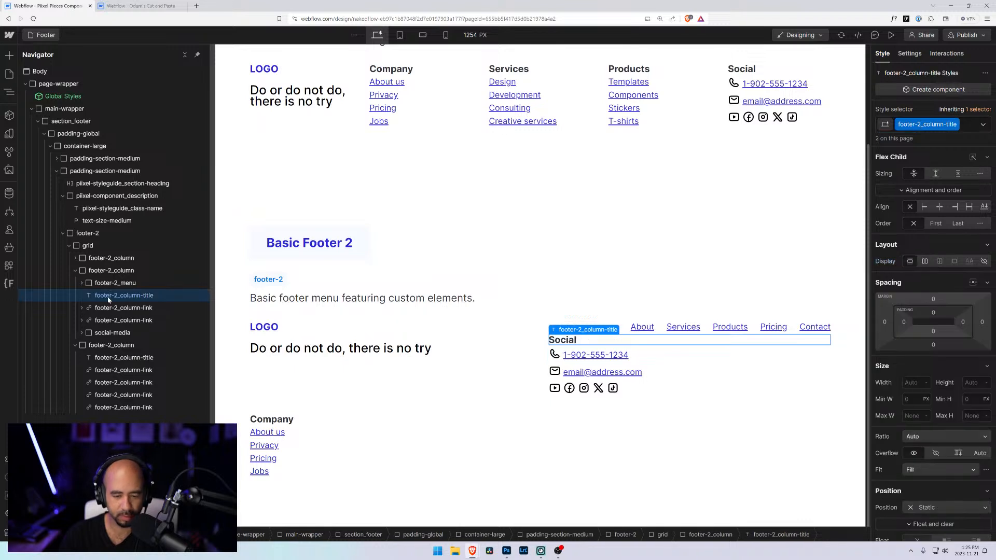
{"action": "key", "text": "Delete"}
{"action": "key", "text": "Delete"}
{"action": "key", "text": "Delete"}
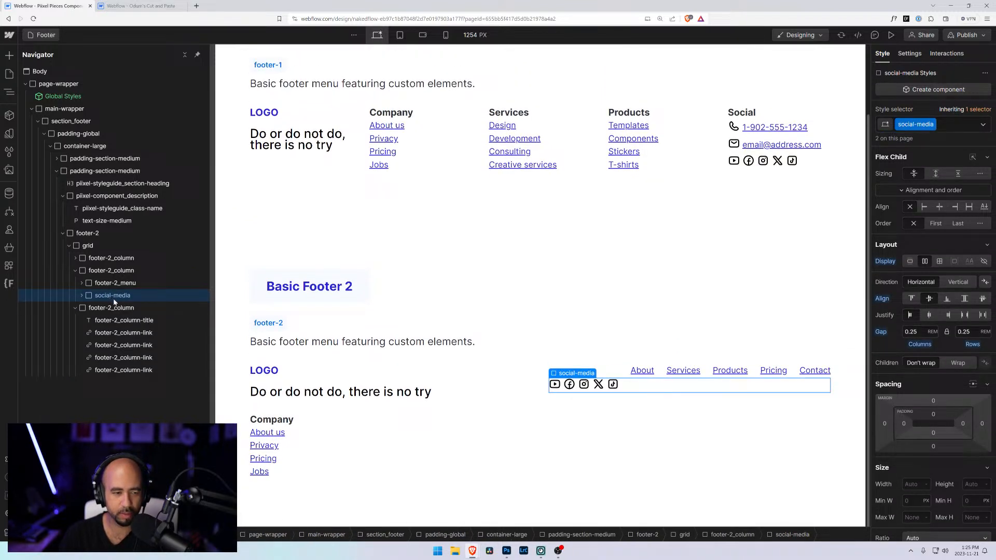
{"action": "left_click", "coordinate": [81, 296]}
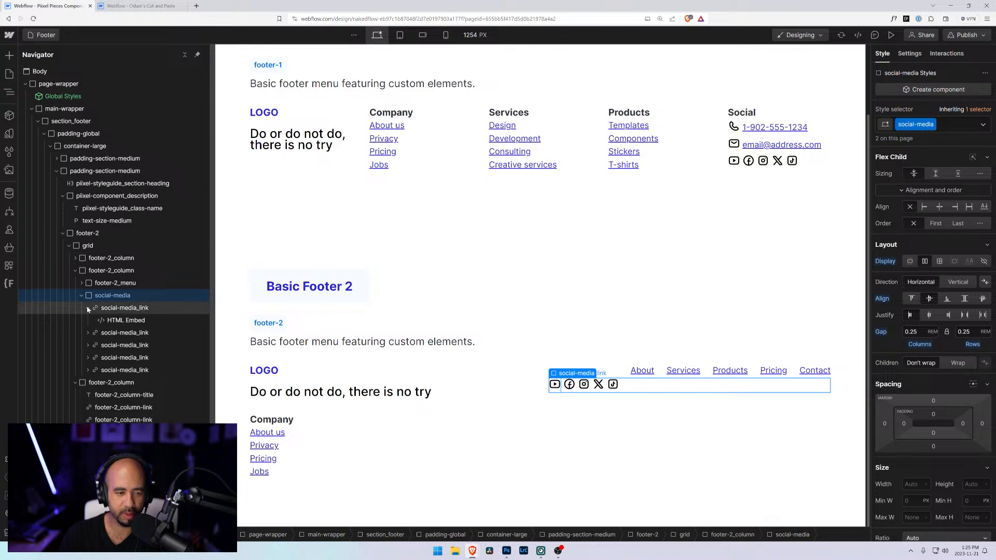
{"action": "left_click", "coordinate": [88, 308]}
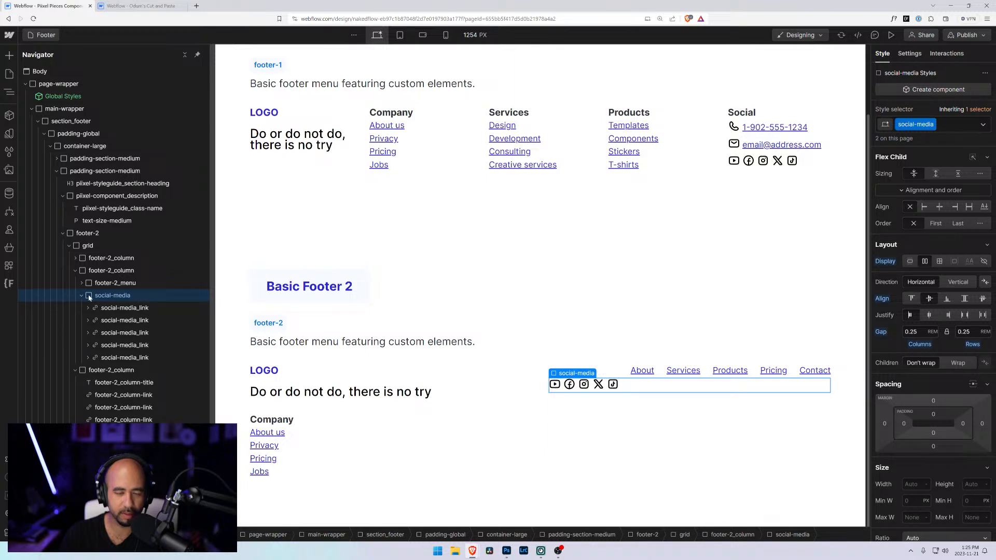
- Apply the text-align-right combo class to the social-media block
{"action": "left_click", "coordinate": [954, 125]}
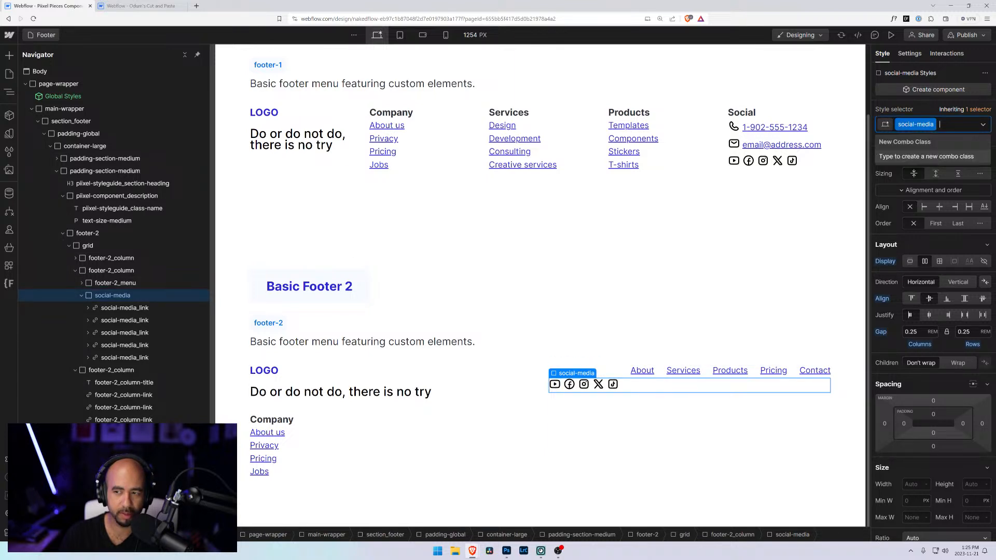
{"action": "type", "text": "is-"}
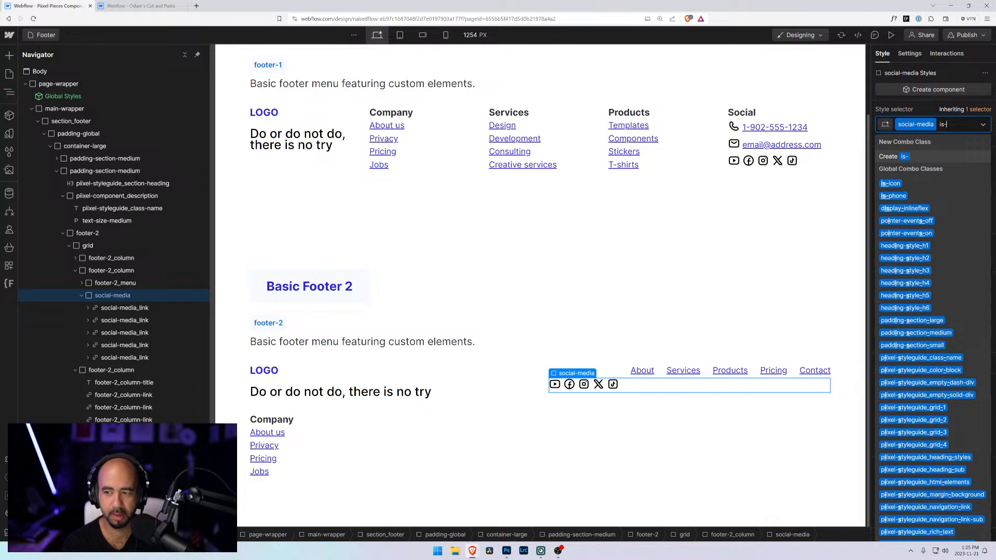
{"action": "key", "text": "BackSpace"}
{"action": "key", "text": "BackSpace"}
{"action": "key", "text": "BackSpace"}
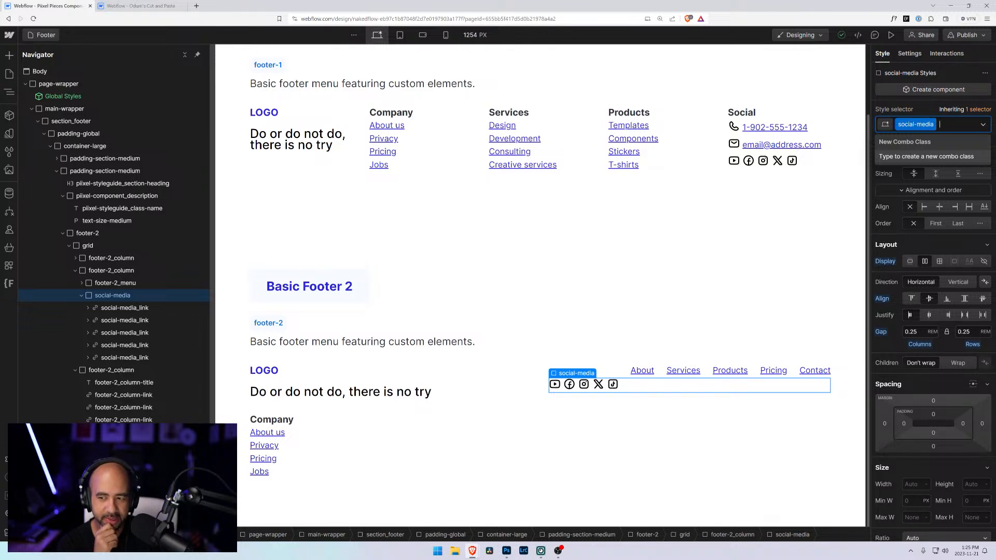
{"action": "type", "text": "align"}
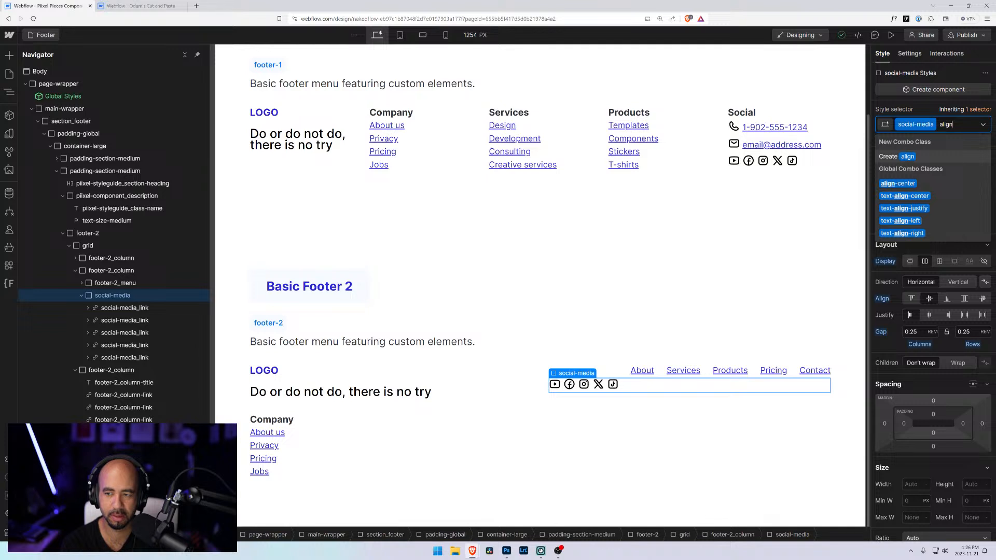
{"action": "key", "text": "Down"}
{"action": "key", "text": "Down"}
{"action": "key", "text": "Down"}
{"action": "key", "text": "Down"}
{"action": "key", "text": "Down"}
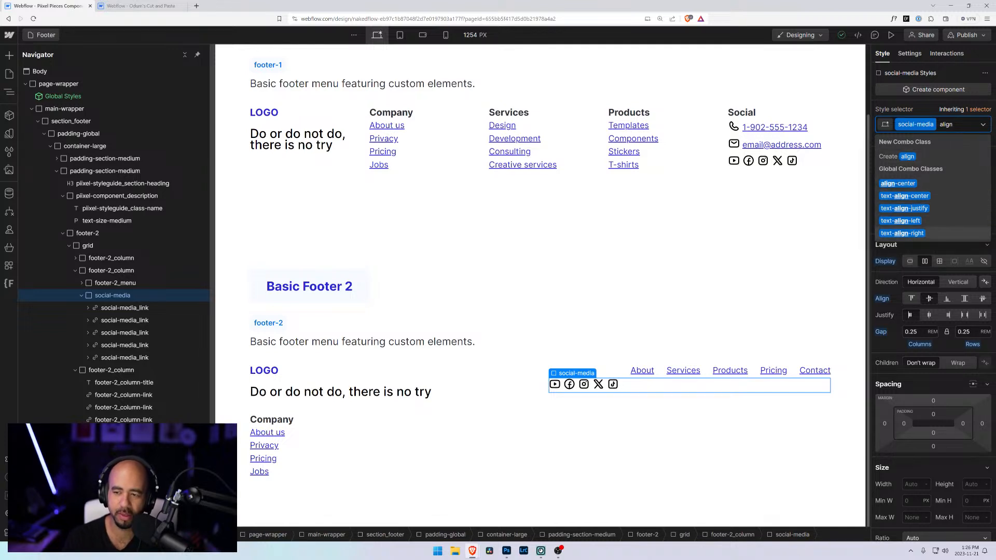
{"action": "key", "text": "Return"}
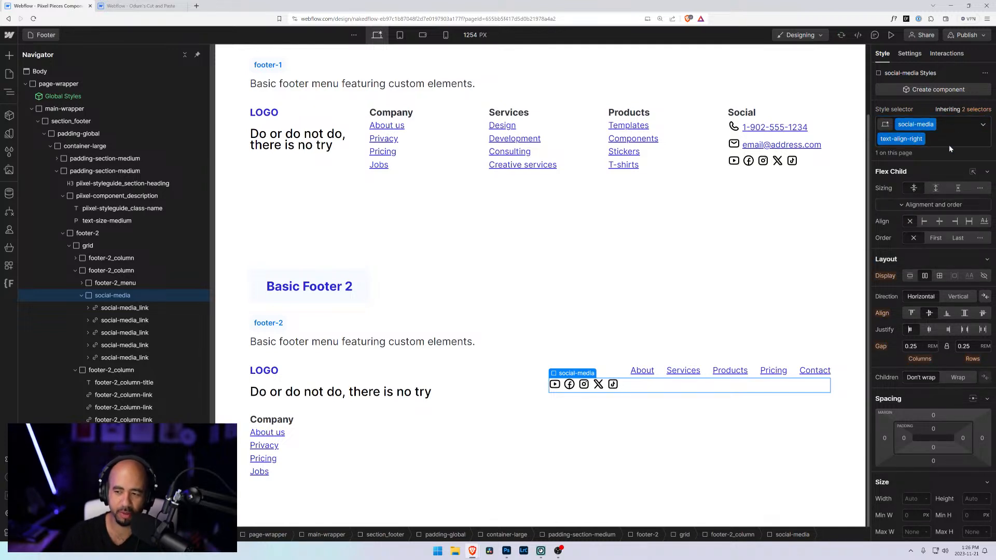
- Remove text-align-right and revert the social icons' justification back to the left
{"action": "left_click", "coordinate": [949, 139]}
{"action": "key", "text": "BackSpace"}
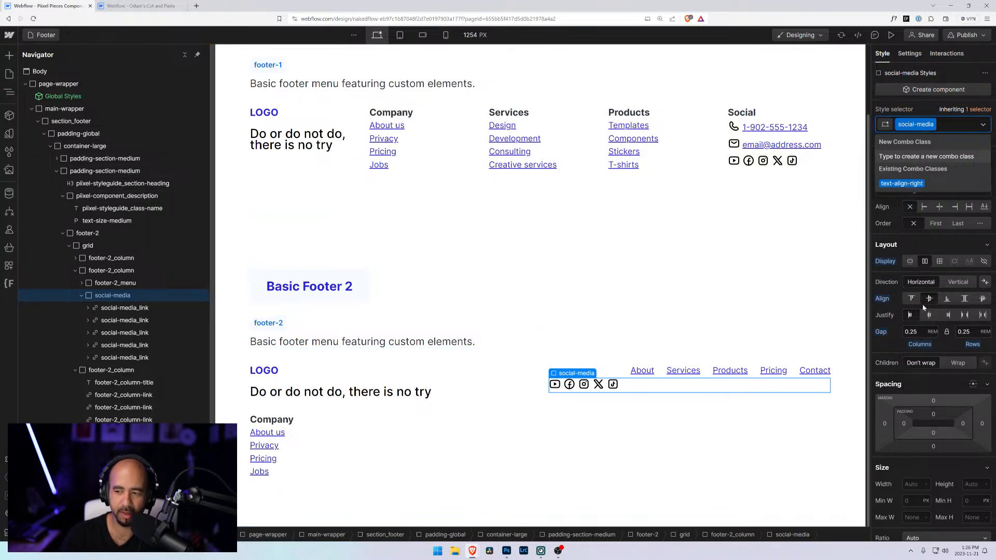
{"action": "left_click", "coordinate": [949, 315]}
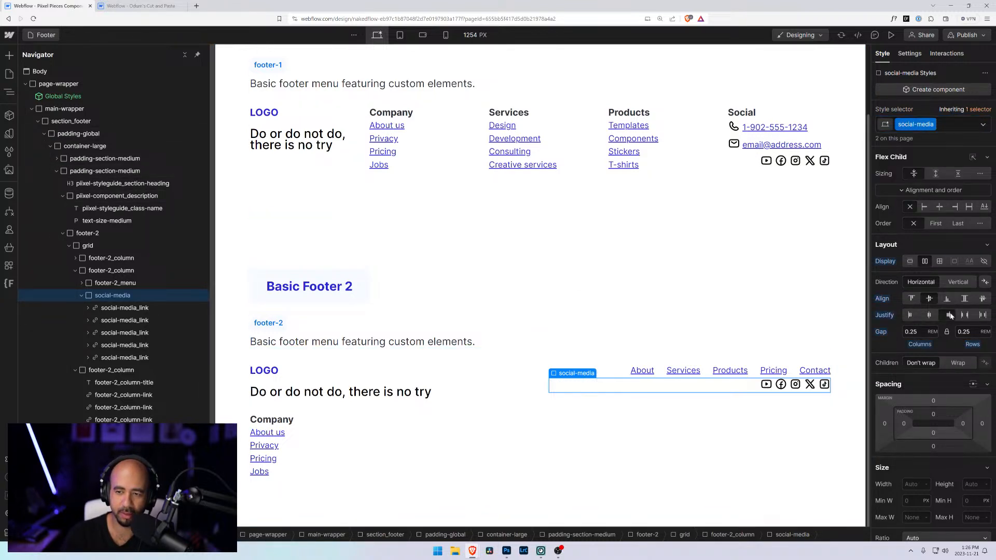
{"action": "left_click", "coordinate": [909, 315]}
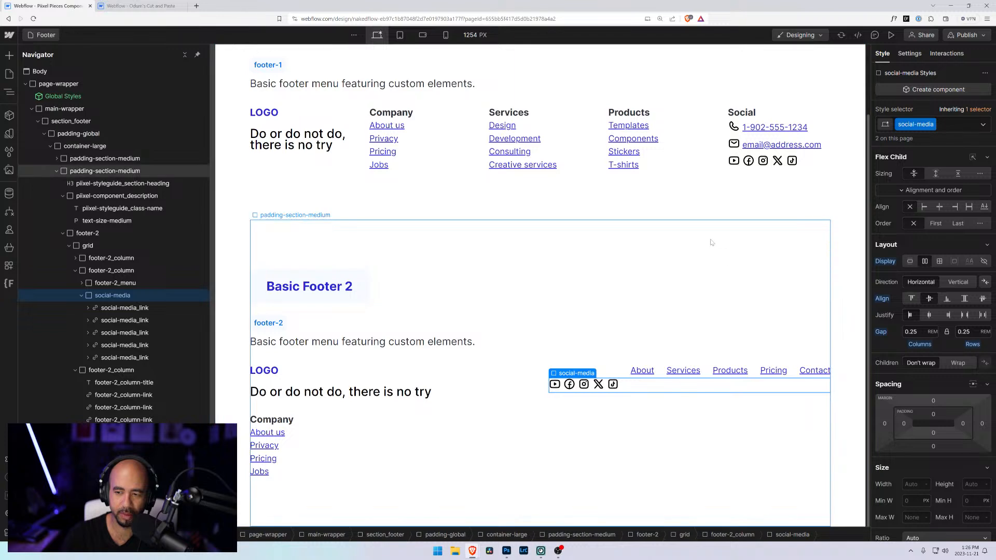
{"action": "left_click", "coordinate": [940, 124]}
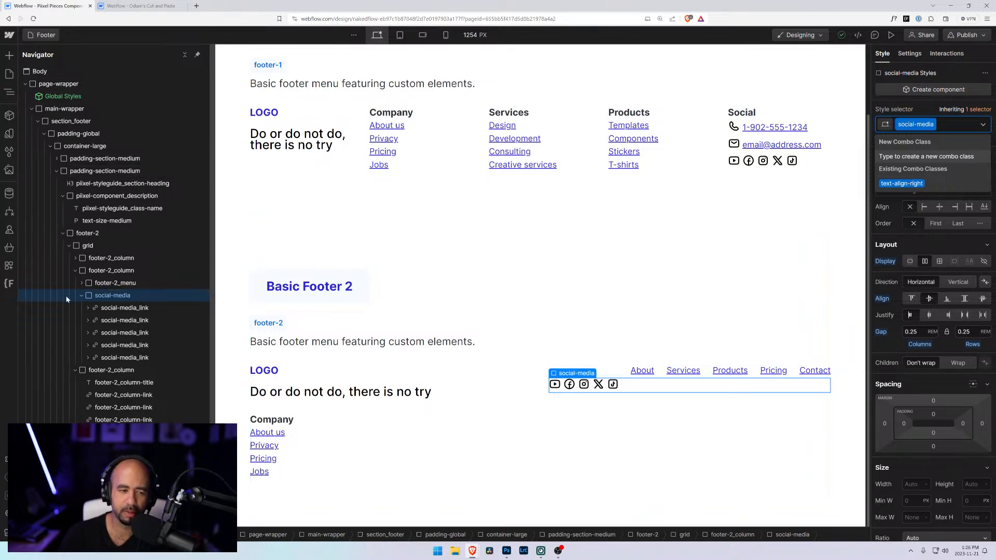
- Add a 'right' combo class to footer-2_column, align its content to end, and clear Grid Child Justify
{"action": "left_click", "coordinate": [80, 298]}
{"action": "left_click", "coordinate": [111, 270]}
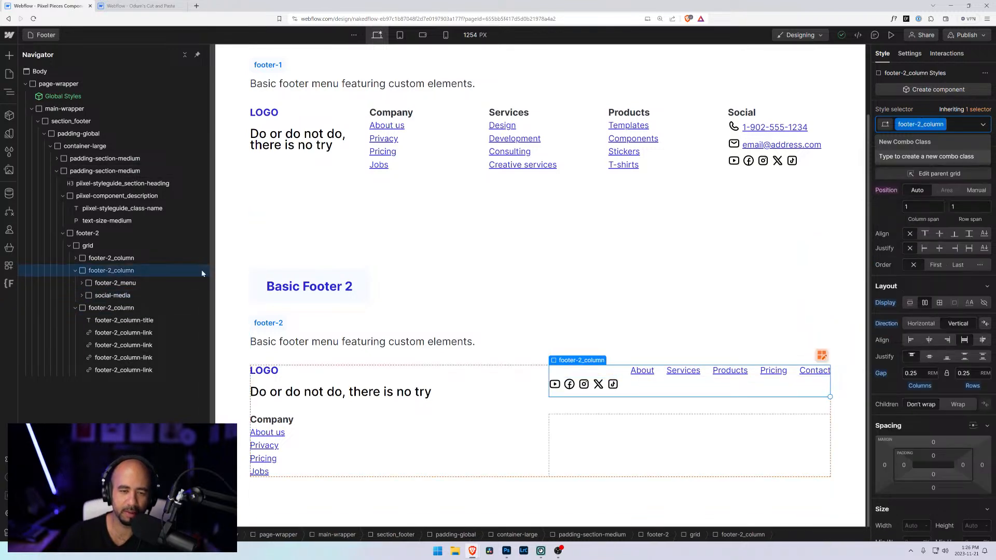
{"action": "type", "text": "last"}
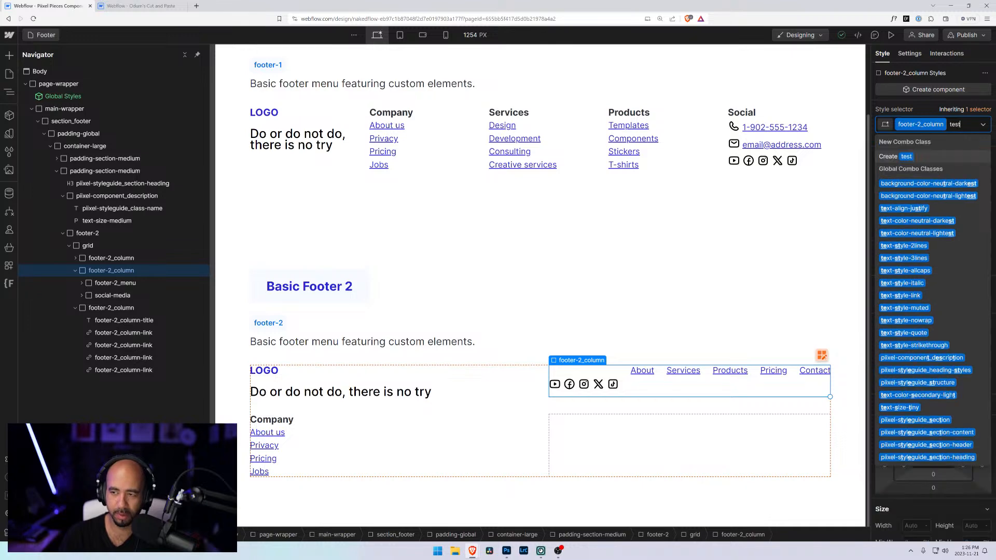
{"action": "key", "text": "BackSpace"}
{"action": "key", "text": "BackSpace"}
{"action": "key", "text": "BackSpace"}
{"action": "key", "text": "BackSpace"}
{"action": "type", "text": "right"}
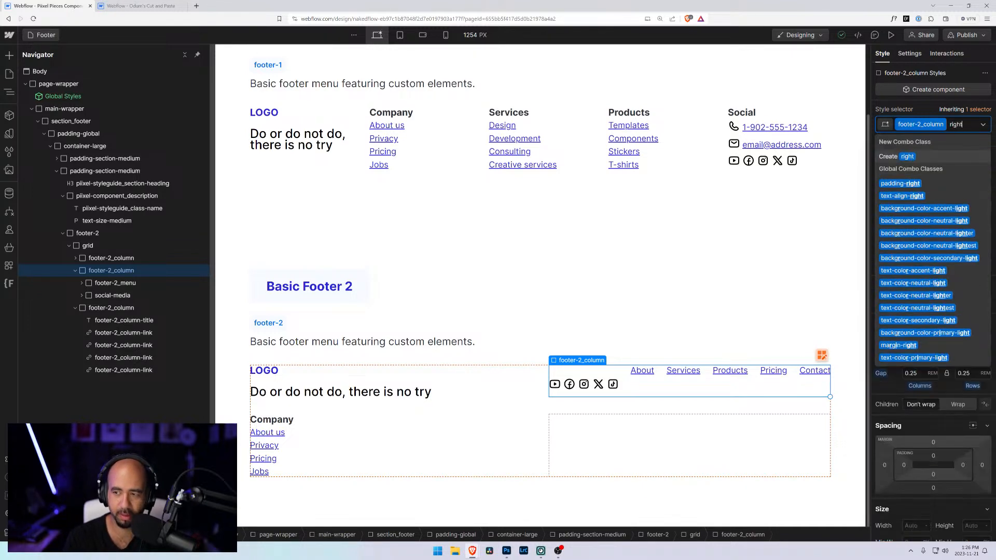
{"action": "key", "text": "Return"}
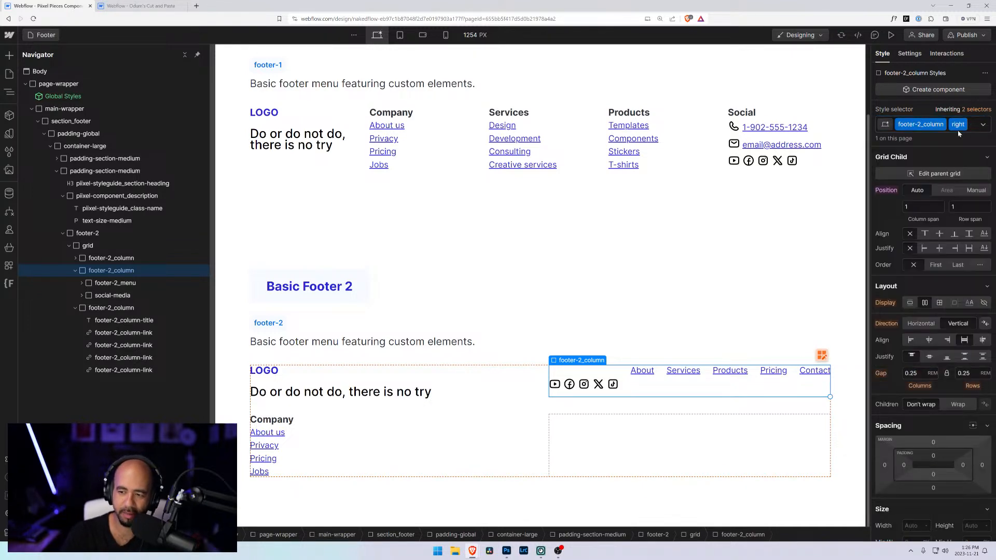
{"action": "left_click", "coordinate": [954, 249]}
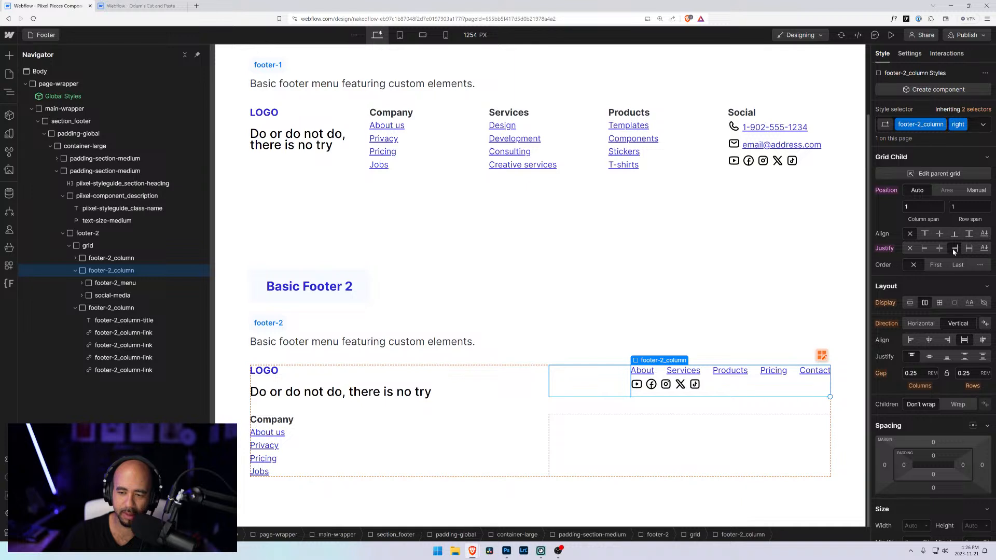
{"action": "left_click", "coordinate": [946, 342]}
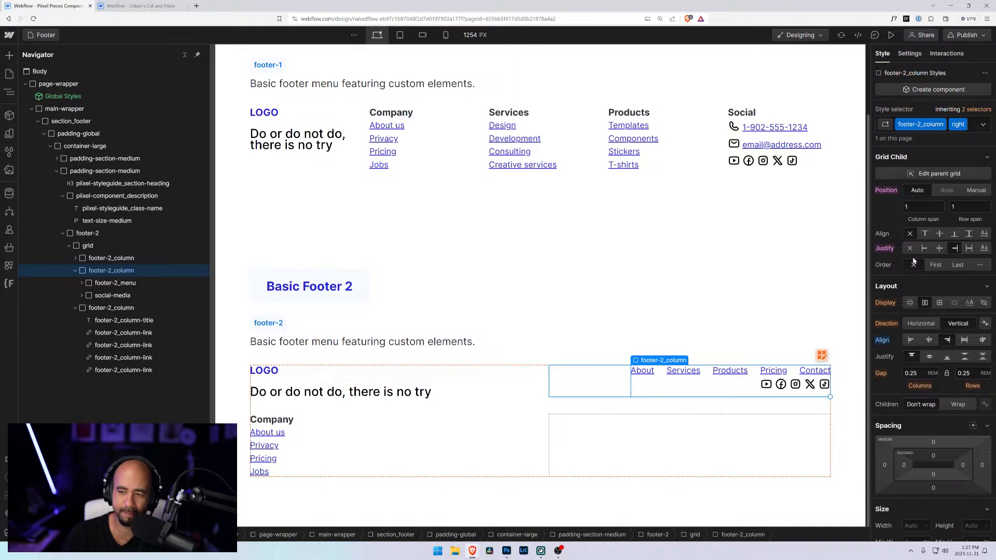
{"action": "left_click", "coordinate": [884, 250], "text": "alt"}
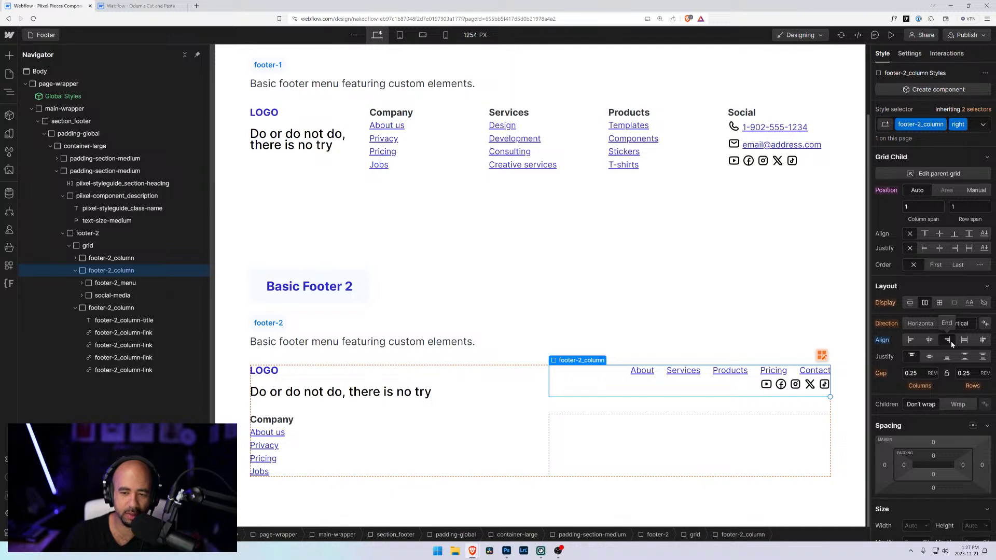
{"action": "left_click", "coordinate": [973, 128]}
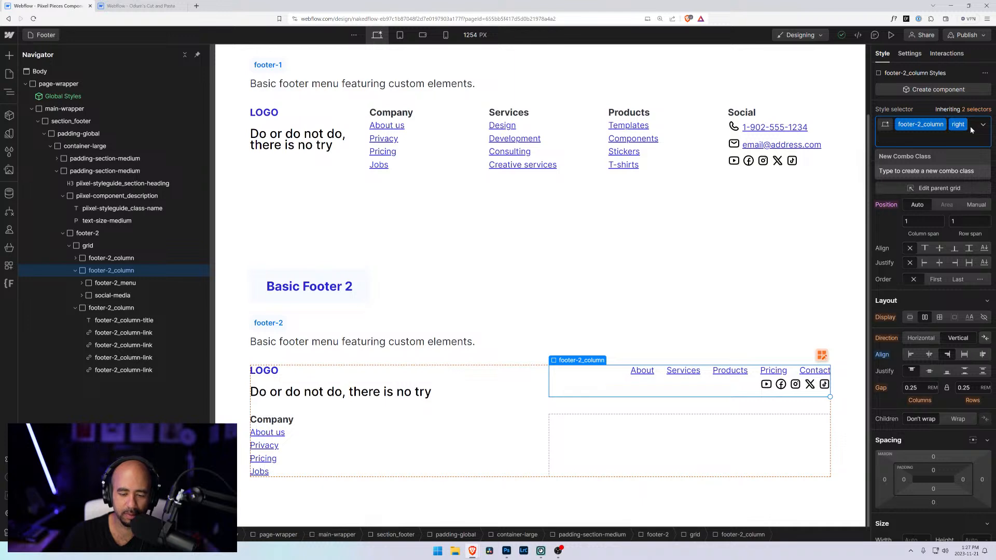
- Remove the 'right' combo class and review the grid and footer-2 columns in the Navigator
{"action": "key", "text": "BackSpace"}
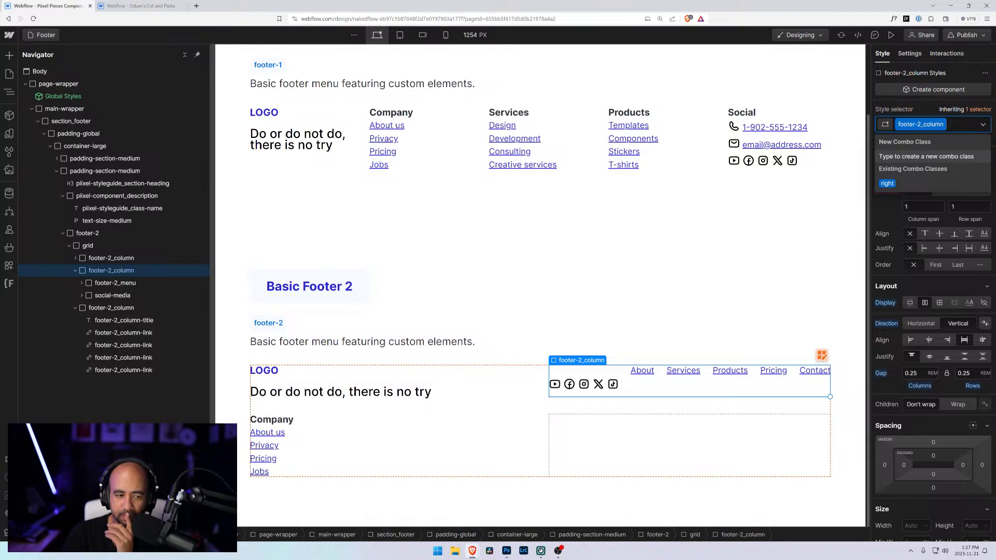
{"action": "left_click", "coordinate": [84, 248]}
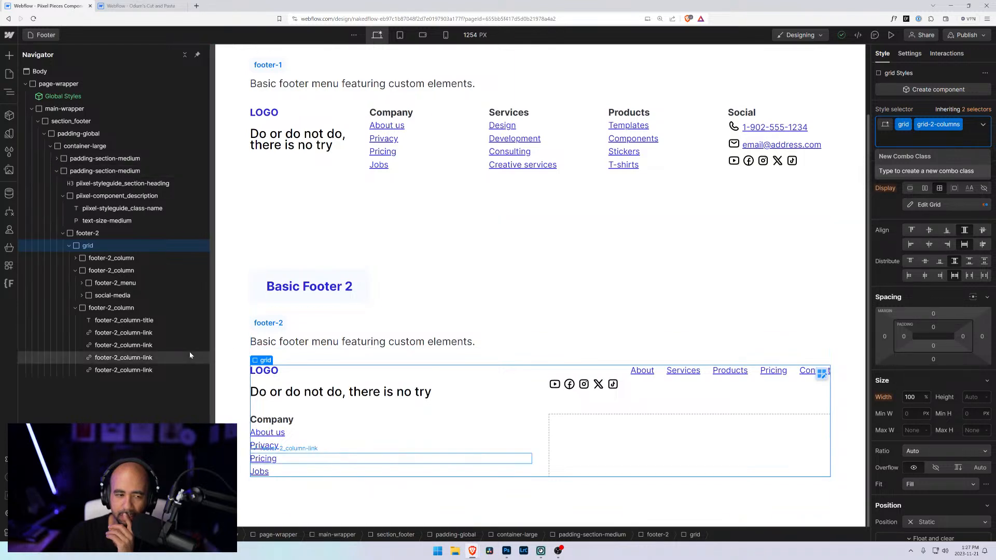
{"action": "left_click", "coordinate": [91, 269]}
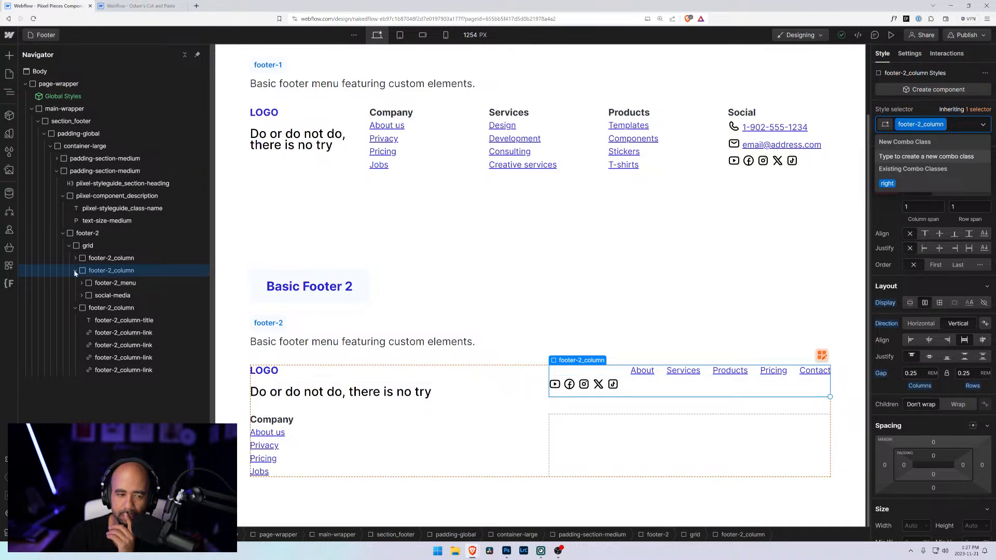
{"action": "left_click", "coordinate": [75, 271]}
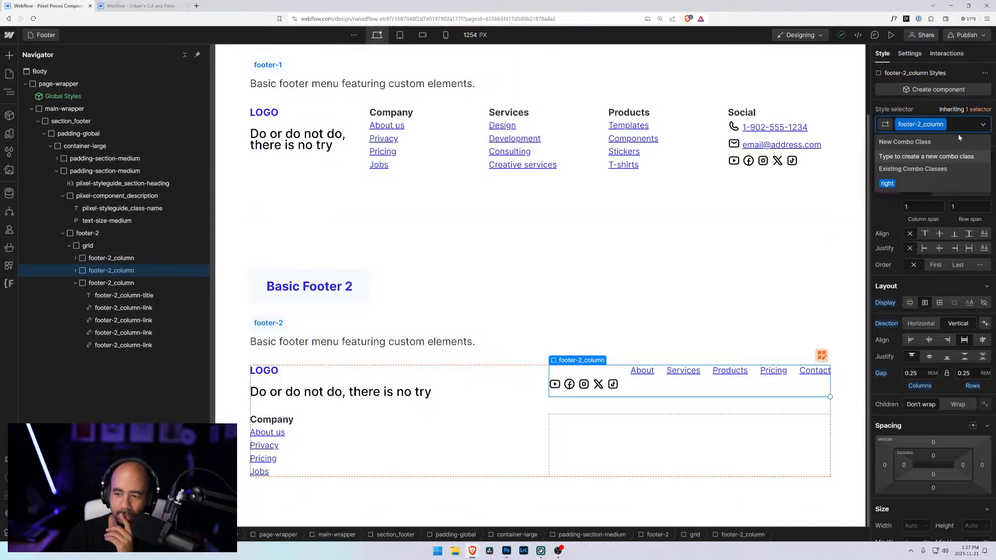
{"action": "type", "text": "alight"}
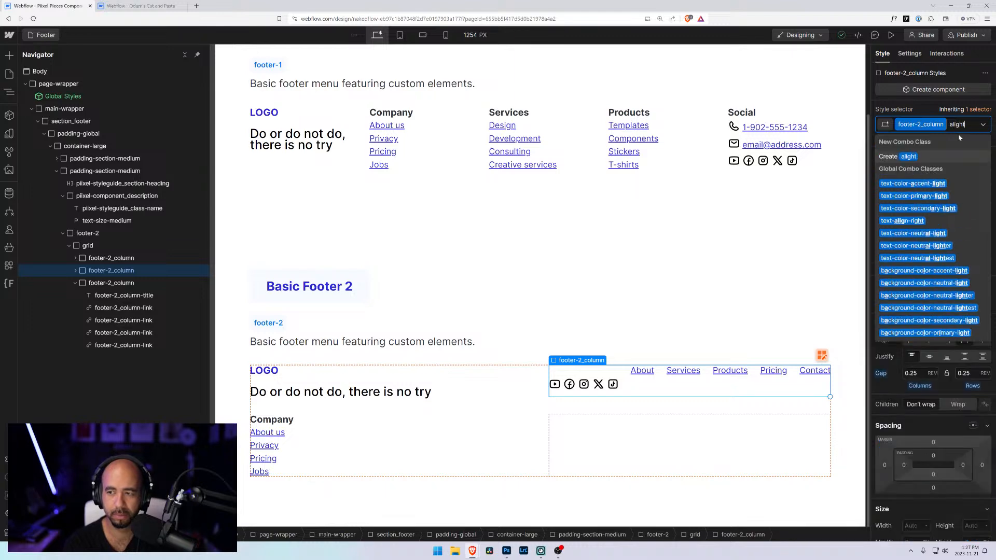
{"action": "key", "text": "BackSpace"}
{"action": "key", "text": "BackSpace"}
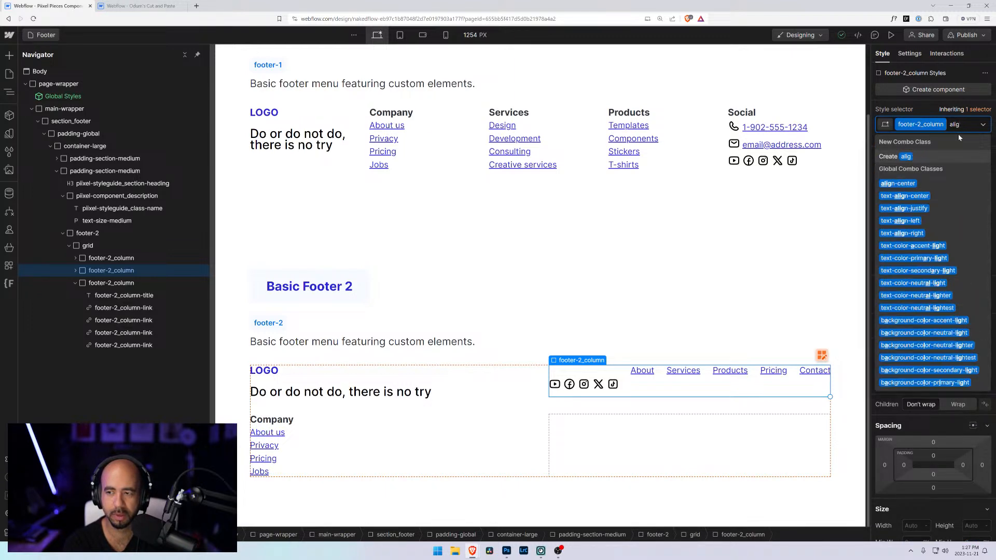
{"action": "key", "text": "BackSpace"}
{"action": "key", "text": "BackSpace"}
{"action": "key", "text": "BackSpace"}
{"action": "key", "text": "BackSpace"}
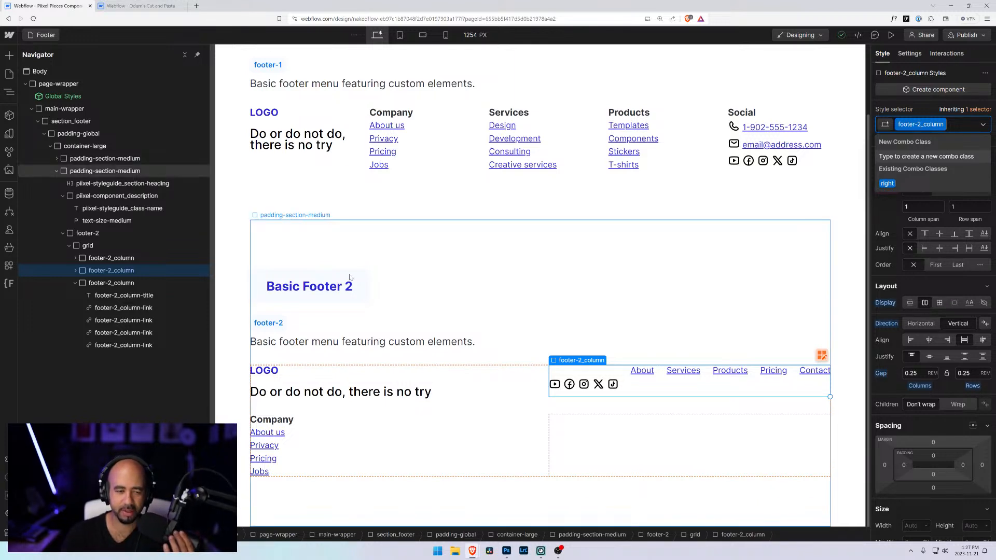
{"action": "left_click", "coordinate": [75, 284]}
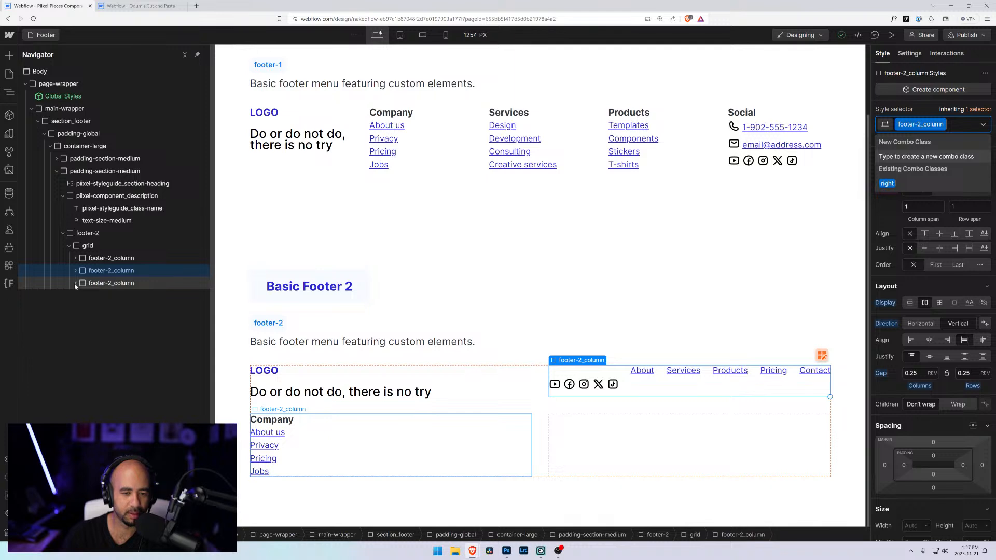
{"action": "left_click", "coordinate": [75, 270]}
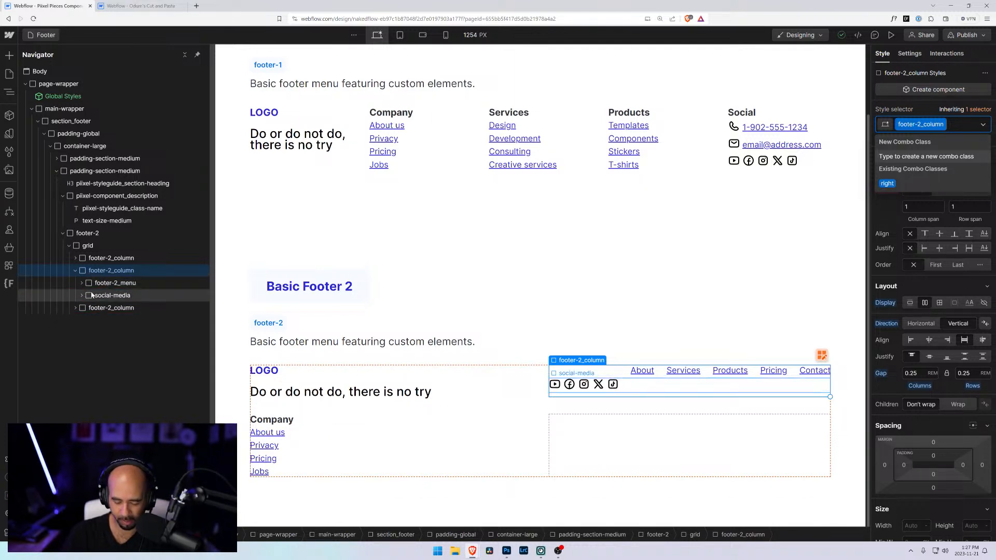
- Insert a Div Block via Quick Find and place it above the social-media icons
{"action": "key", "text": "ctrl+k"}
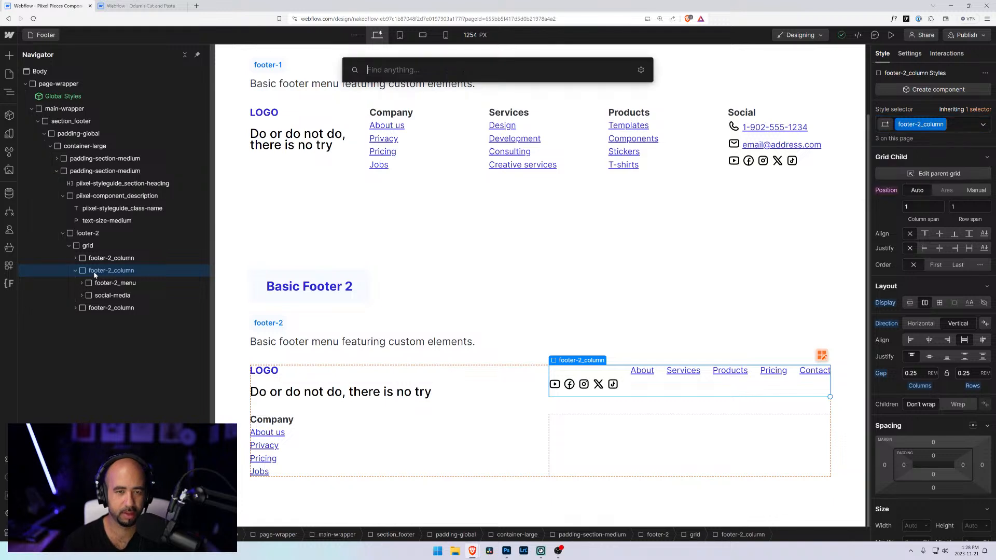
{"action": "type", "text": "div"}
{"action": "key", "text": "Return"}
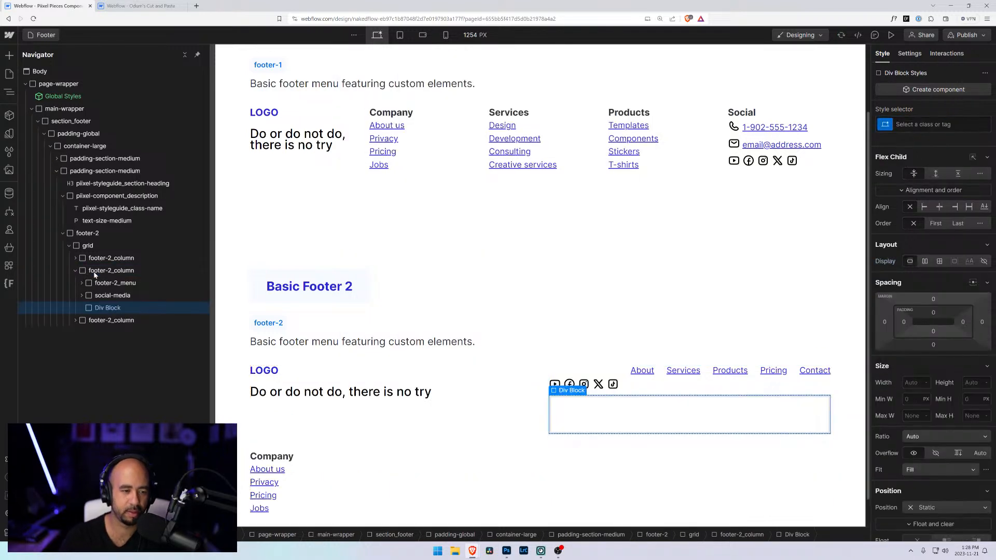
{"action": "left_click_drag", "start_coordinate": [88, 302], "coordinate": [93, 298]}
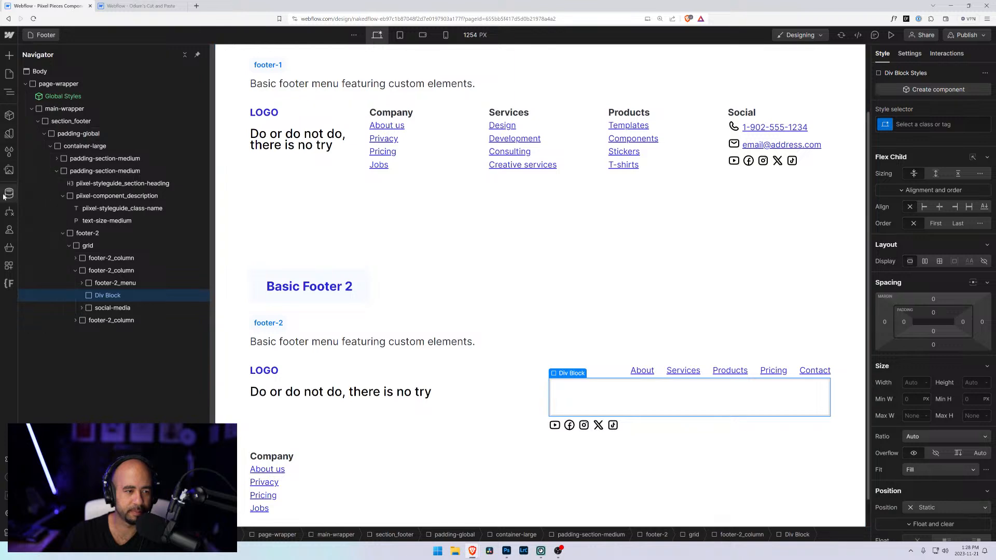
- Bring up the Add elements panel and scroll to the Forms section
{"action": "left_click", "coordinate": [9, 54]}
{"action": "scroll", "coordinate": [95, 331], "scroll_direction": "down", "scroll_amount": 1}
{"action": "scroll", "coordinate": [95, 331], "scroll_direction": "down", "scroll_amount": 14}
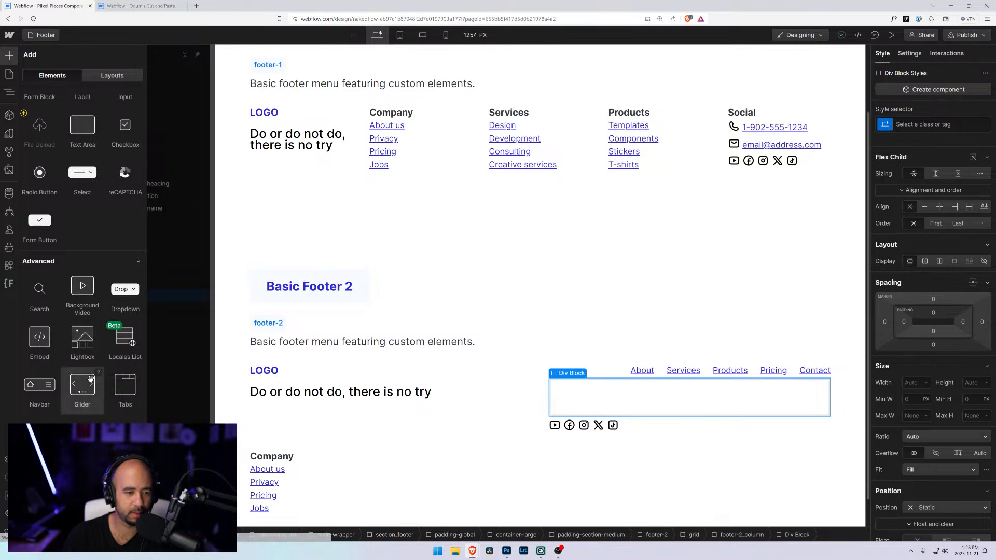
{"action": "scroll", "coordinate": [89, 371], "scroll_direction": "down", "scroll_amount": 1}
{"action": "scroll", "coordinate": [76, 377], "scroll_direction": "up", "scroll_amount": 3}
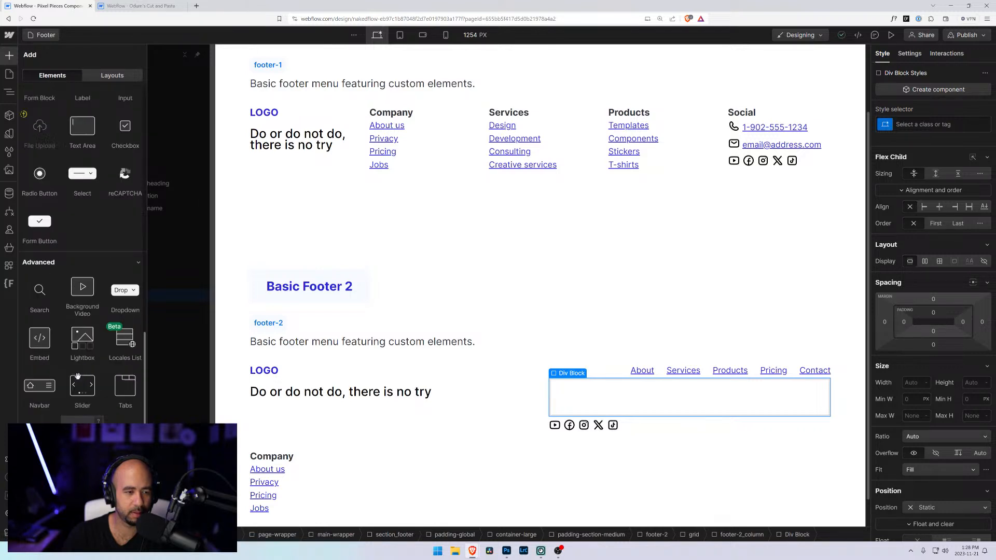
{"action": "scroll", "coordinate": [57, 275], "scroll_direction": "up", "scroll_amount": 3}
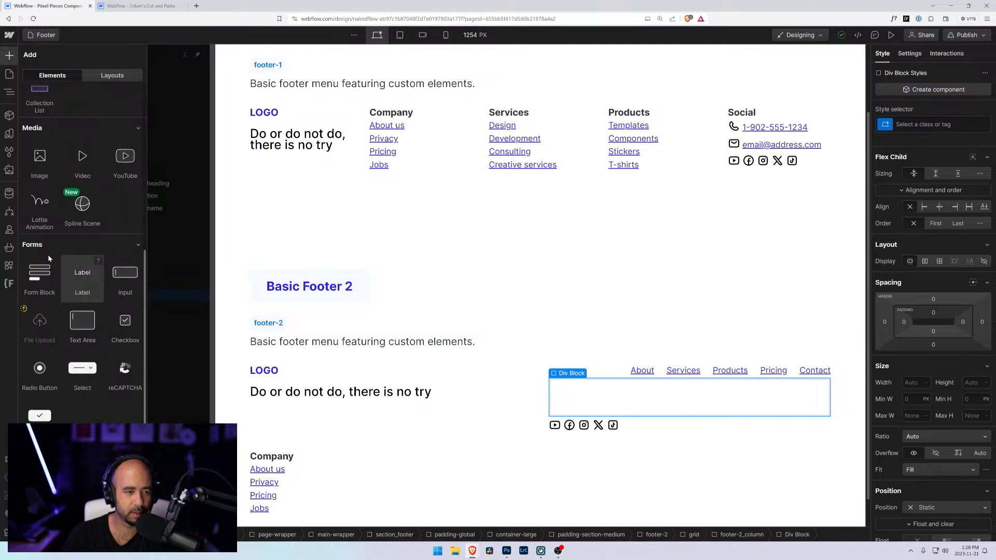
- Add a Form Block to the new div and rename it 'Footer 1 Subscribe' in its settings
{"action": "left_click", "coordinate": [34, 276]}
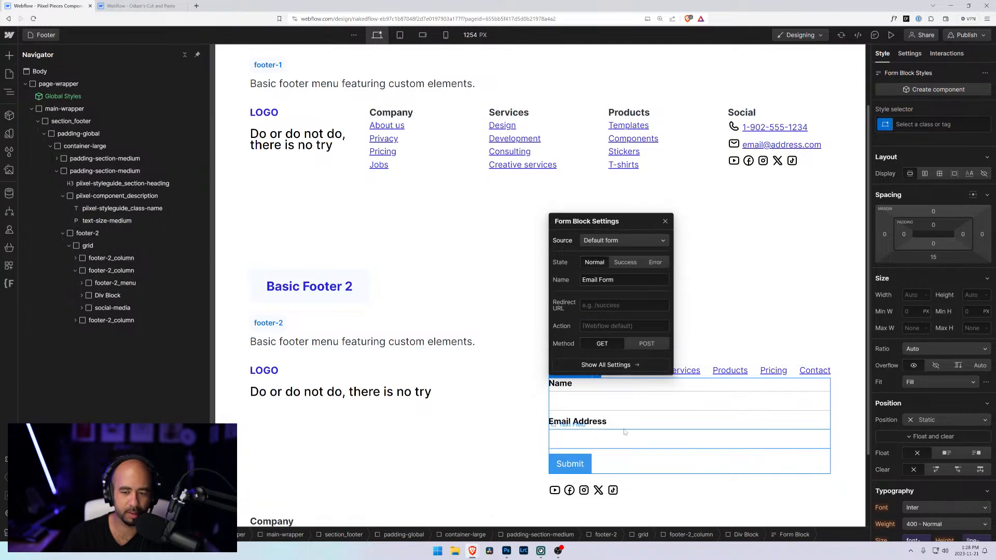
{"action": "left_click_drag", "start_coordinate": [620, 280], "coordinate": [562, 282]}
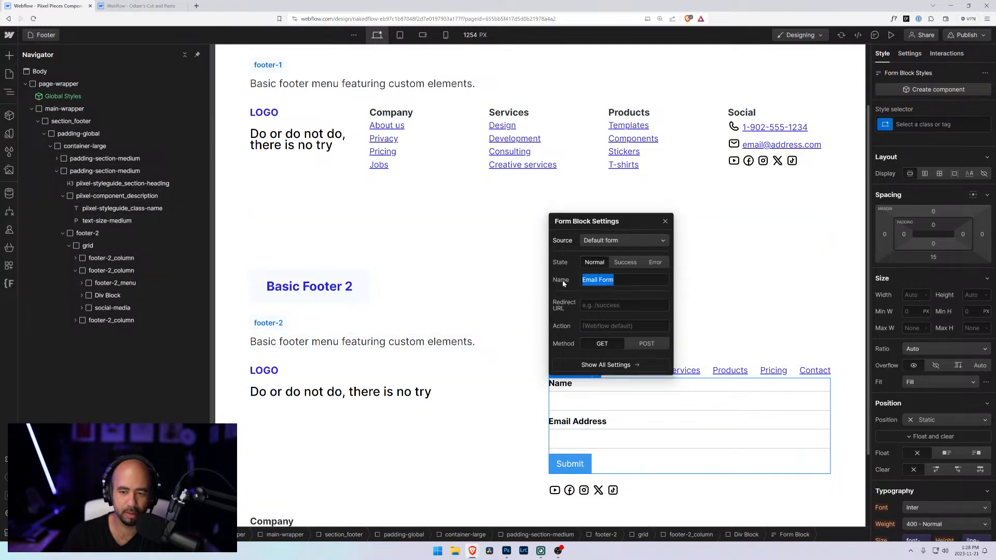
{"action": "type", "text": "Foot S"}
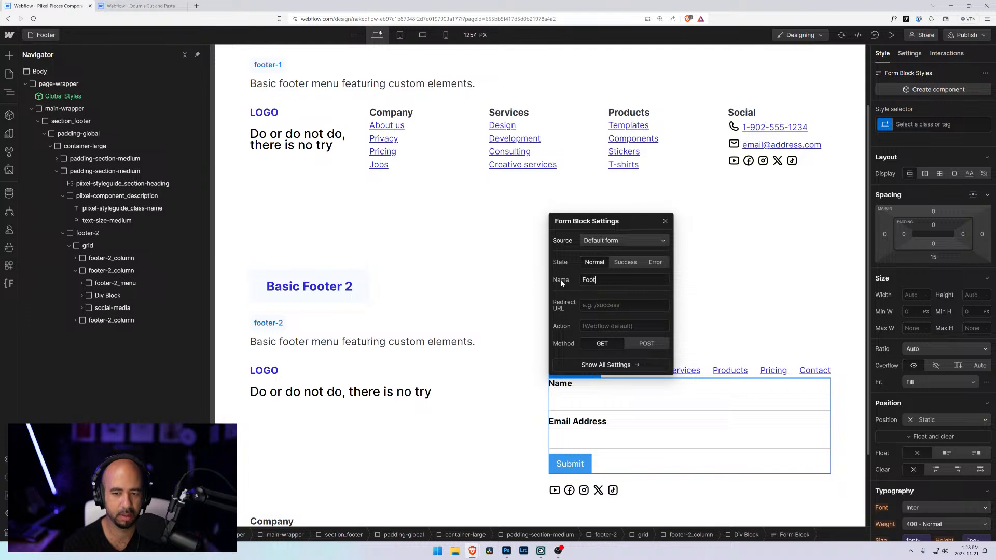
{"action": "key", "text": "BackSpace"}
{"action": "key", "text": "BackSpace"}
{"action": "type", "text": "er Sub"}
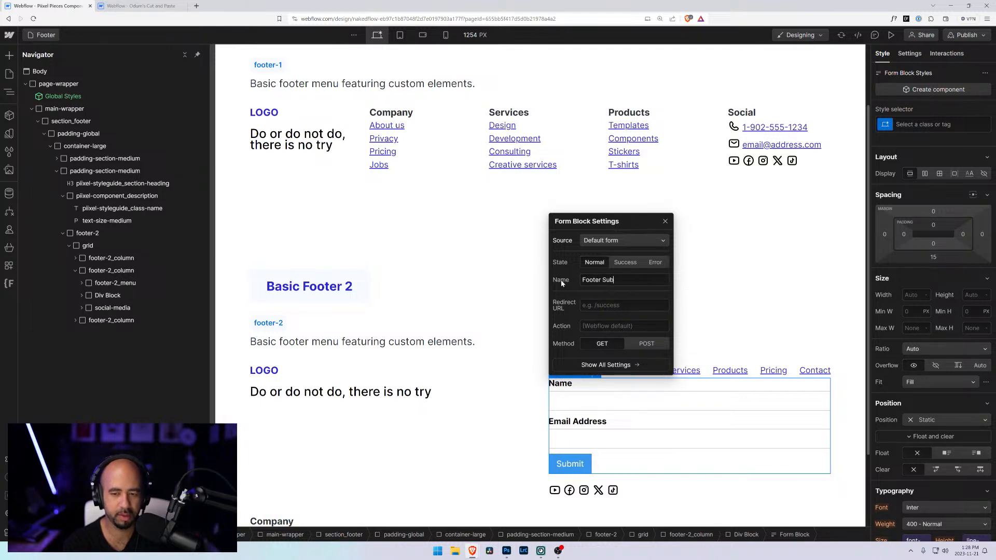
{"action": "type", "text": "scribe"}
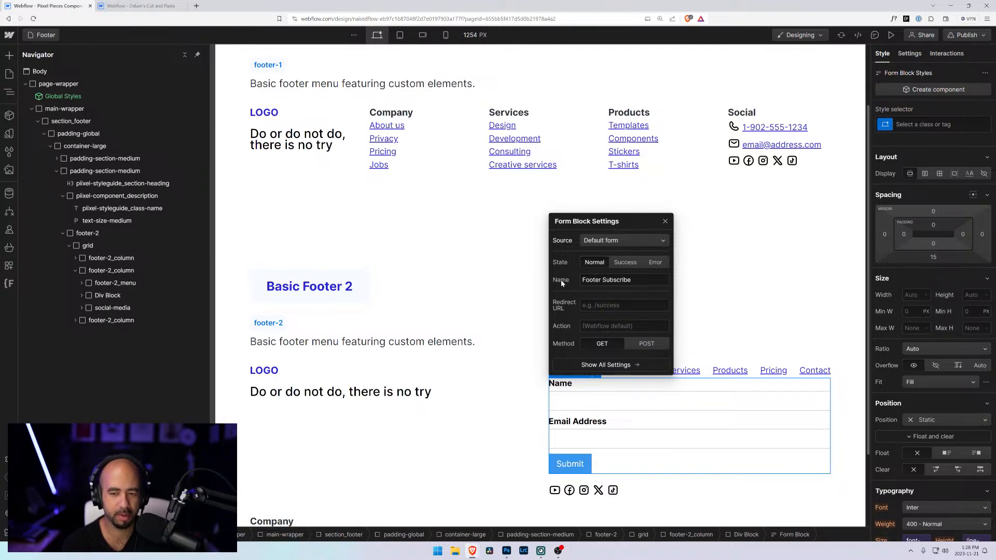
{"action": "type", "text": "1"}
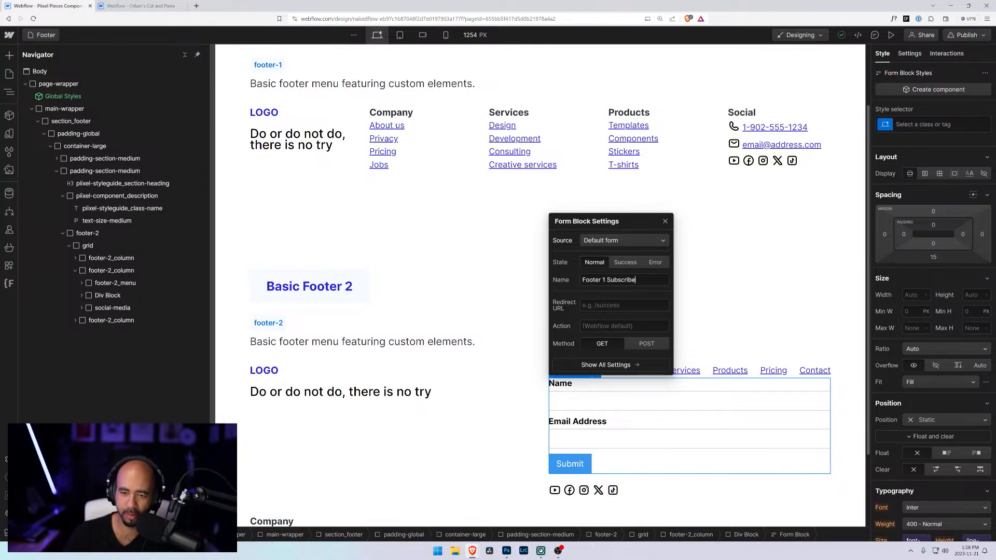
{"action": "left_click", "coordinate": [690, 259]}
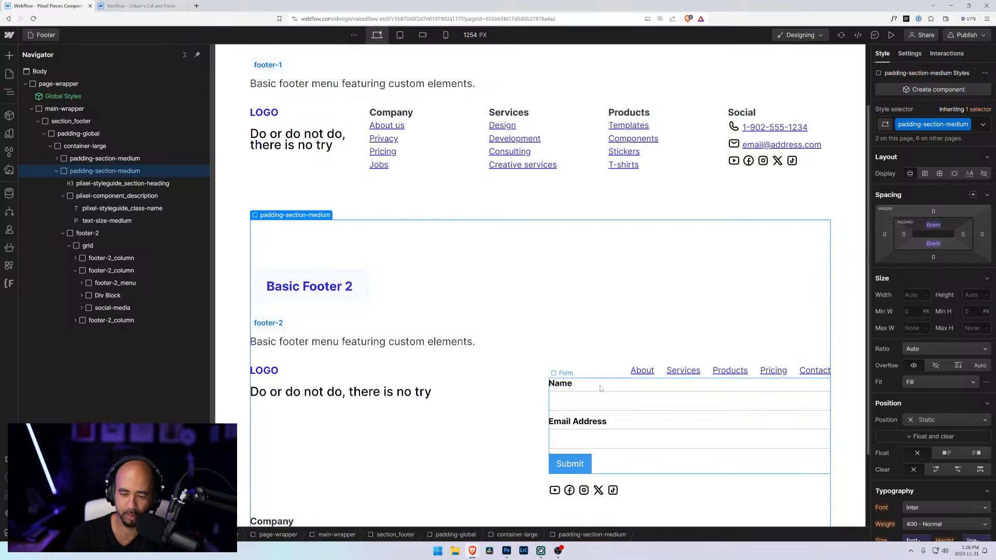
- Delete the Name label and its text field from the form
{"action": "left_click", "coordinate": [565, 385]}
{"action": "key", "text": "Delete"}
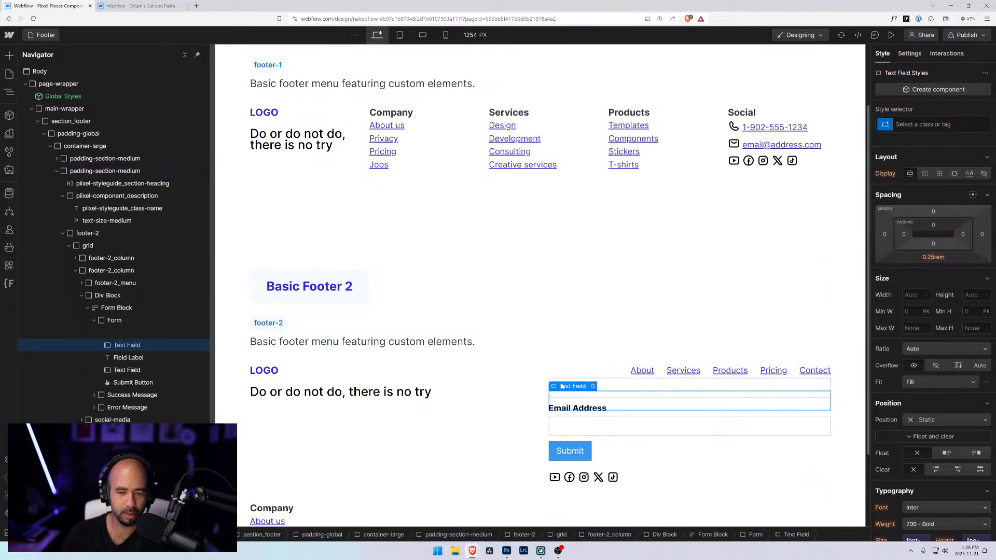
{"action": "key", "text": "Delete"}
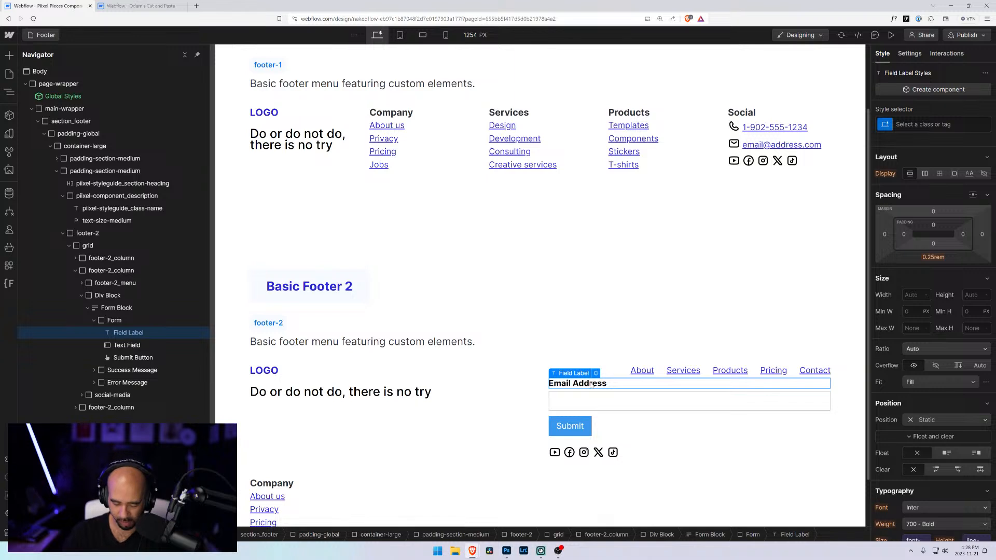
- Change the submit button's text from Submit to 'Subscribe'
{"action": "left_click", "coordinate": [571, 429]}
{"action": "left_click", "coordinate": [564, 469]}
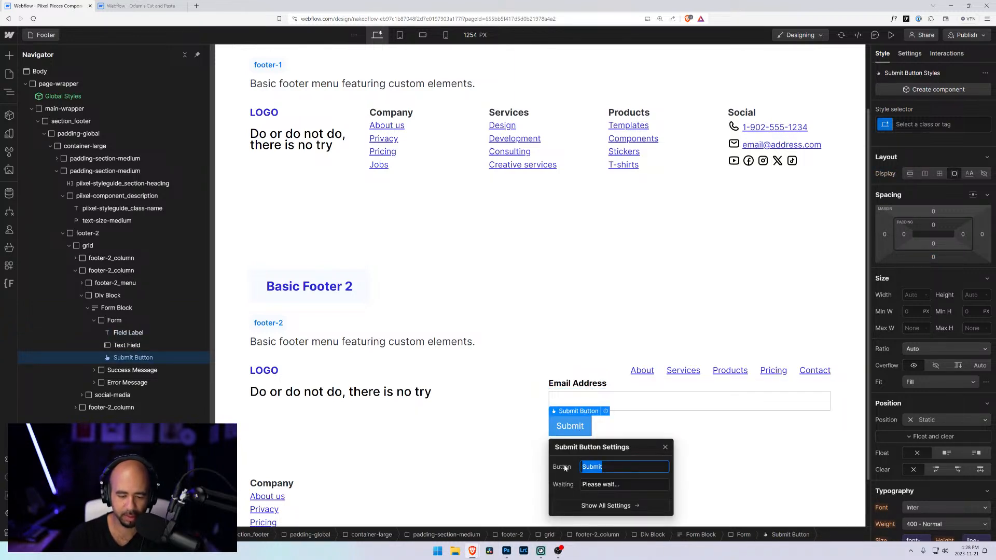
{"action": "type", "text": "Subscriv"}
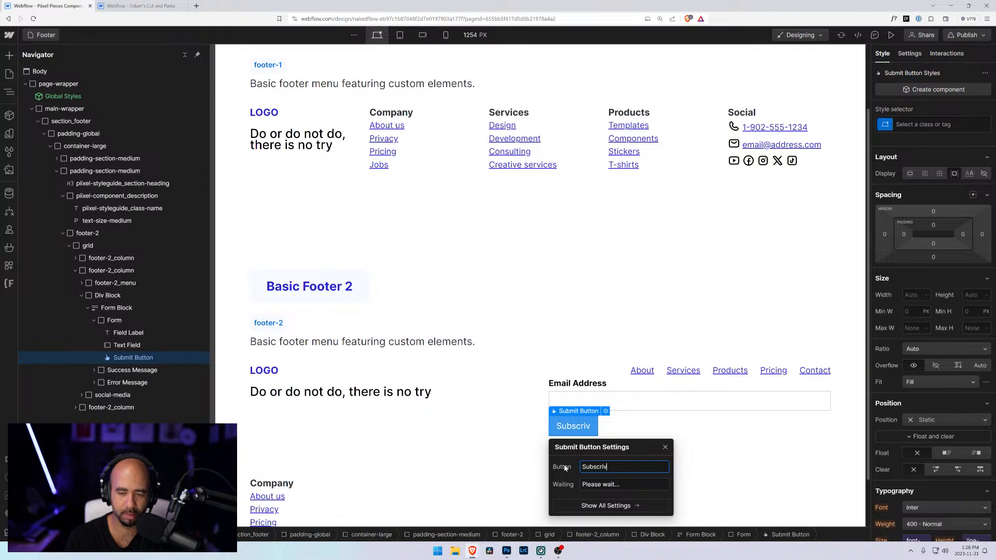
{"action": "key", "text": "BackSpace"}
{"action": "type", "text": "be"}
{"action": "key", "text": "Return"}
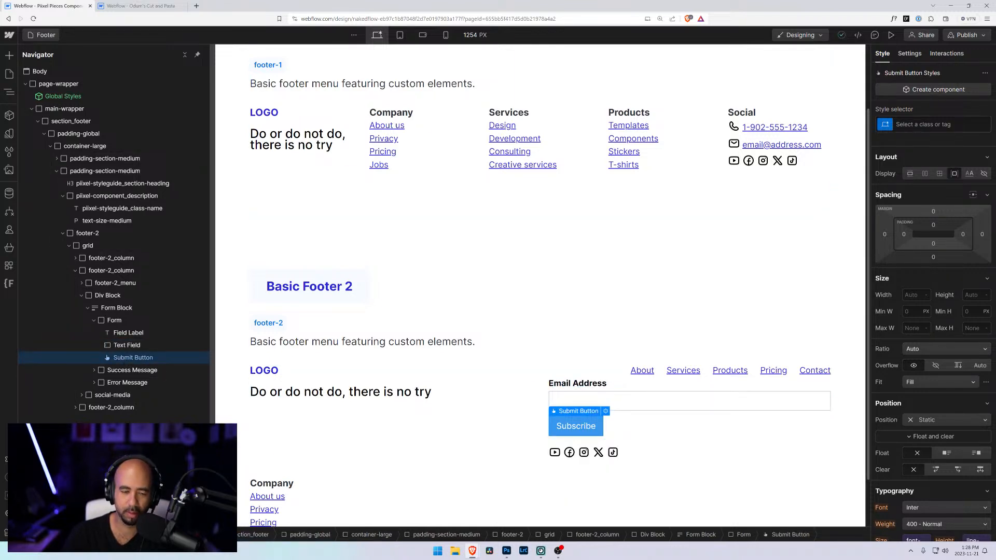
- Apply the 'button' class to the Subscribe button
{"action": "key", "text": "ctrl+Return"}
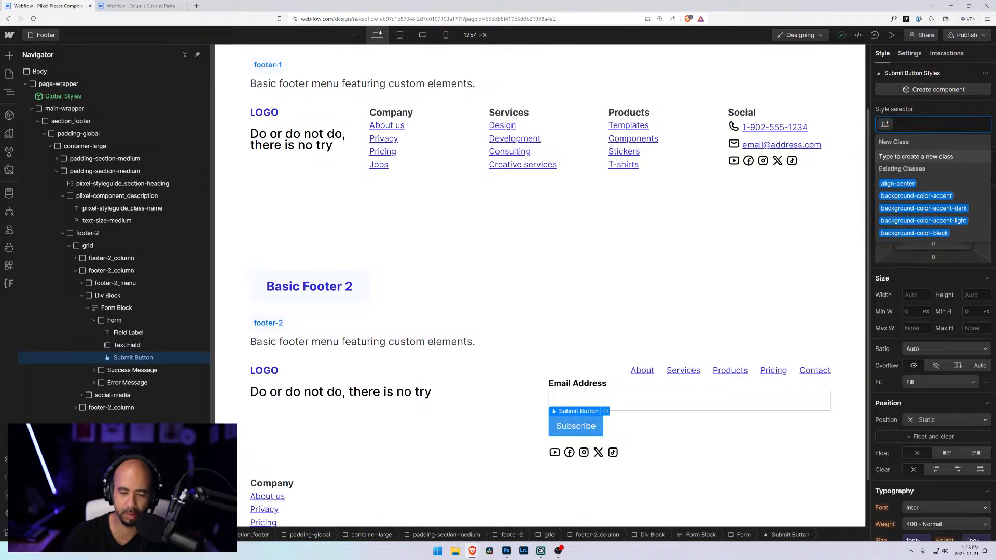
{"action": "type", "text": "button"}
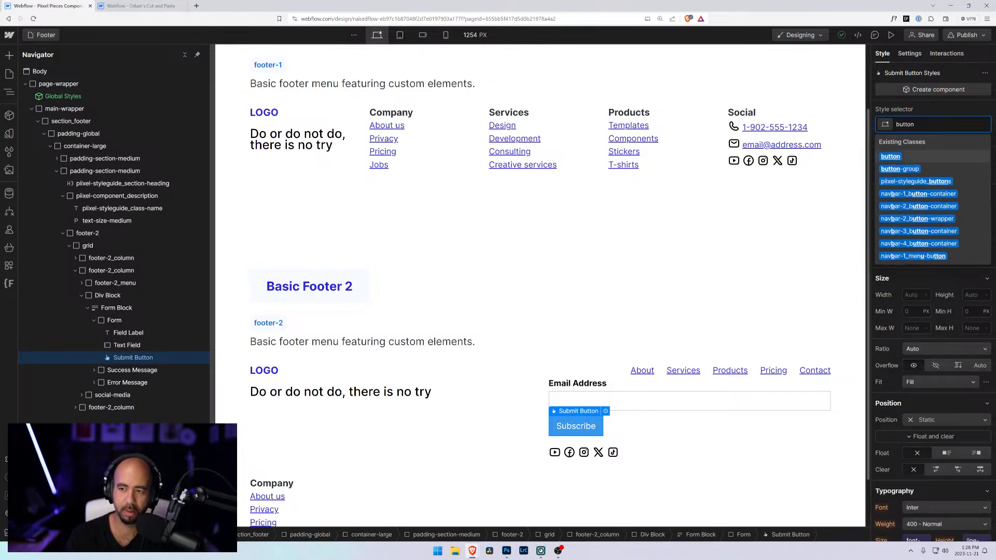
{"action": "key", "text": "Return"}
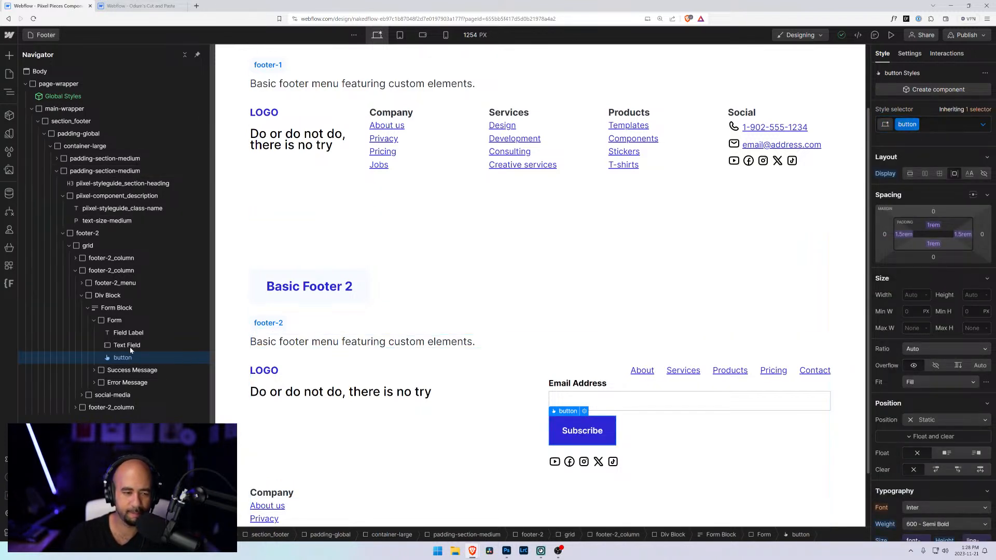
- Select the form block in the Navigator and bring up the Pages list
{"action": "left_click", "coordinate": [112, 309]}
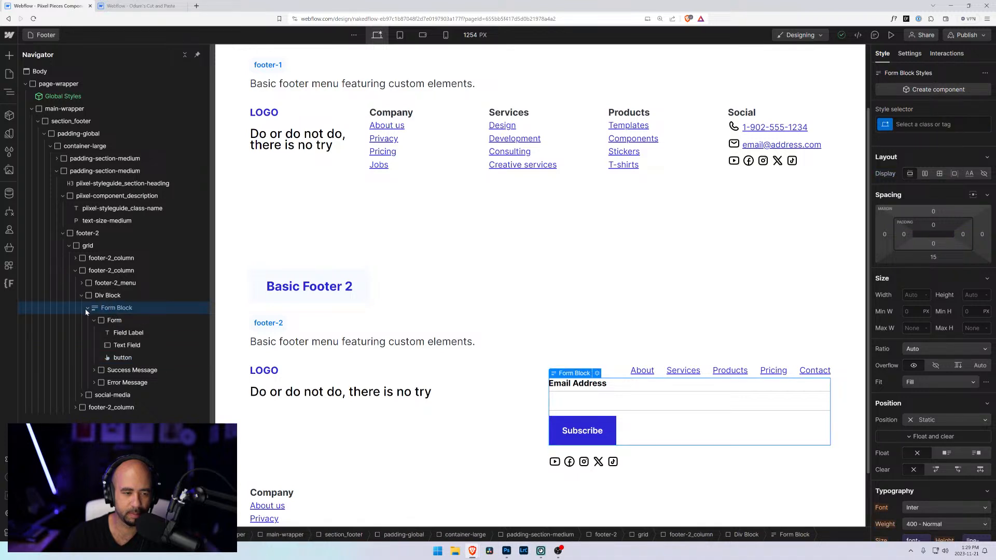
{"action": "left_click", "coordinate": [87, 309]}
{"action": "left_click", "coordinate": [88, 309]}
{"action": "left_click", "coordinate": [88, 309]}
{"action": "left_click", "coordinate": [88, 309]}
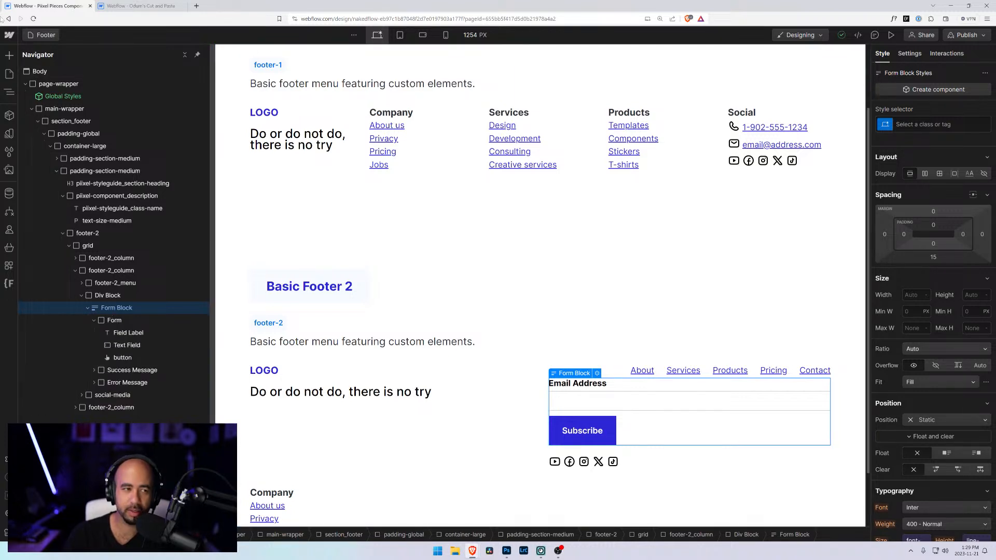
{"action": "left_click", "coordinate": [43, 36]}
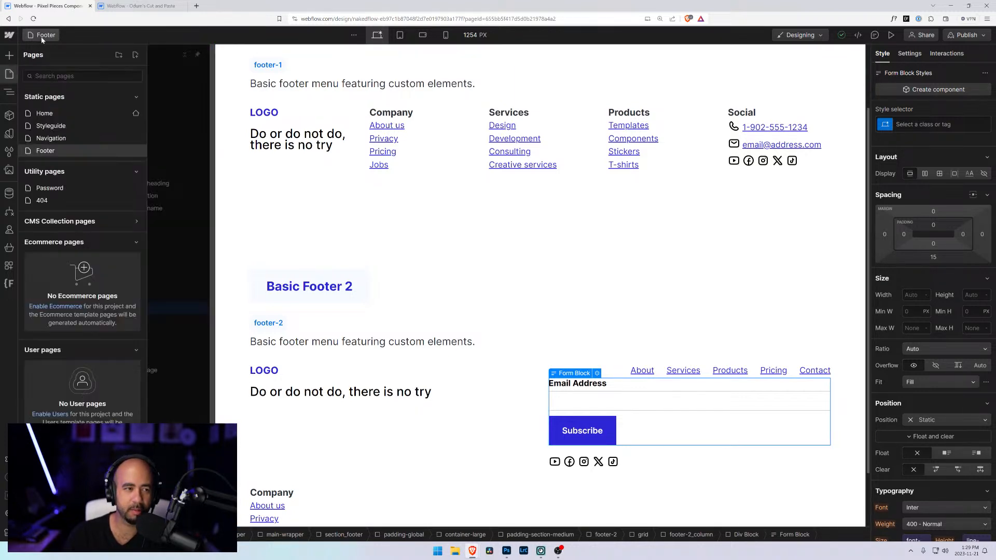
- Switch to the Styleguide page and expand page-wrapper, main-wrapper and section_footer in the Navigator
{"action": "left_click", "coordinate": [48, 123]}
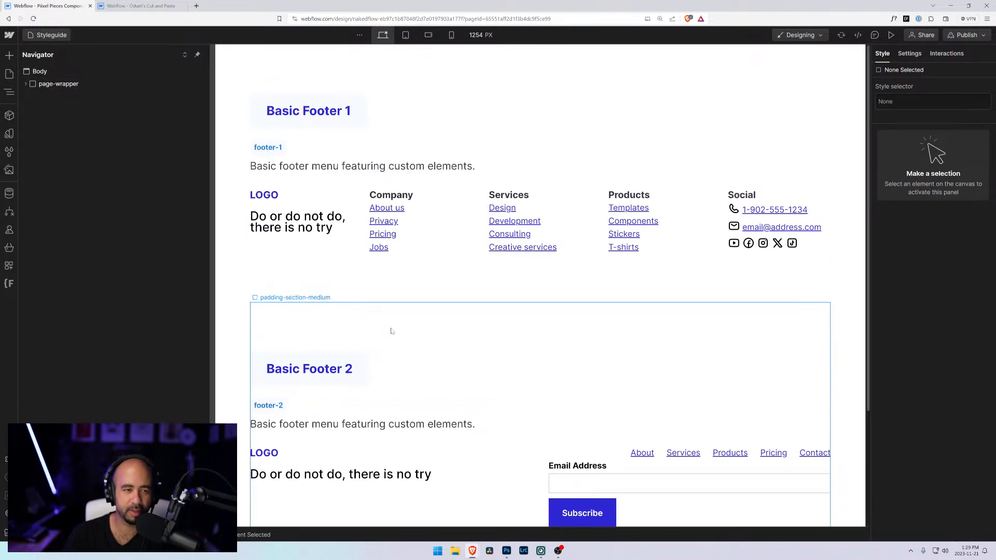
{"action": "left_click", "coordinate": [52, 35]}
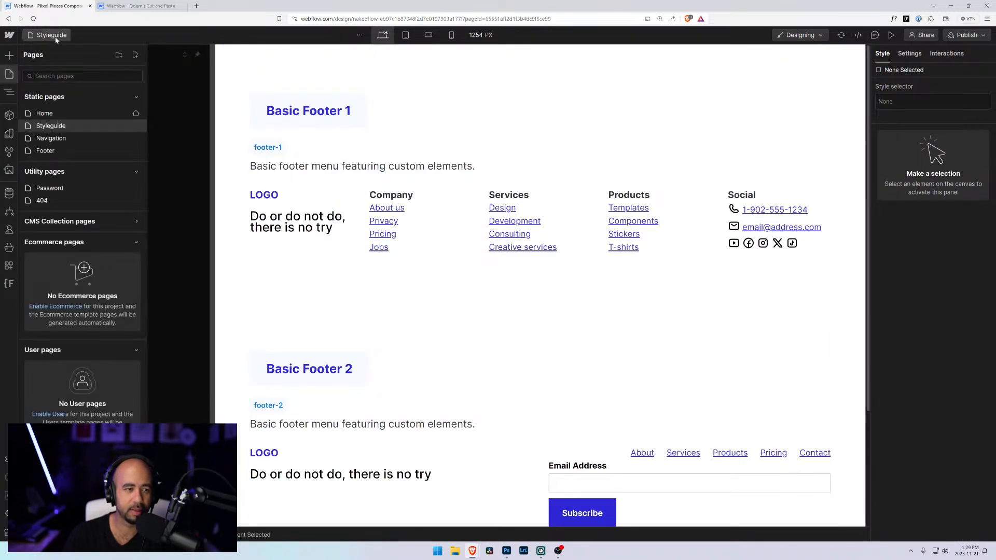
{"action": "left_click", "coordinate": [47, 138]}
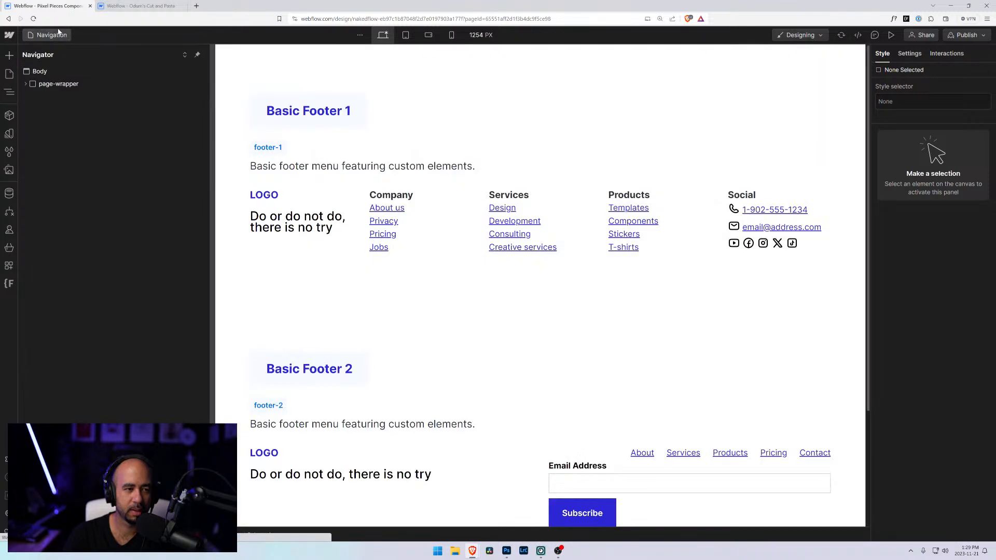
{"action": "left_click", "coordinate": [46, 126]}
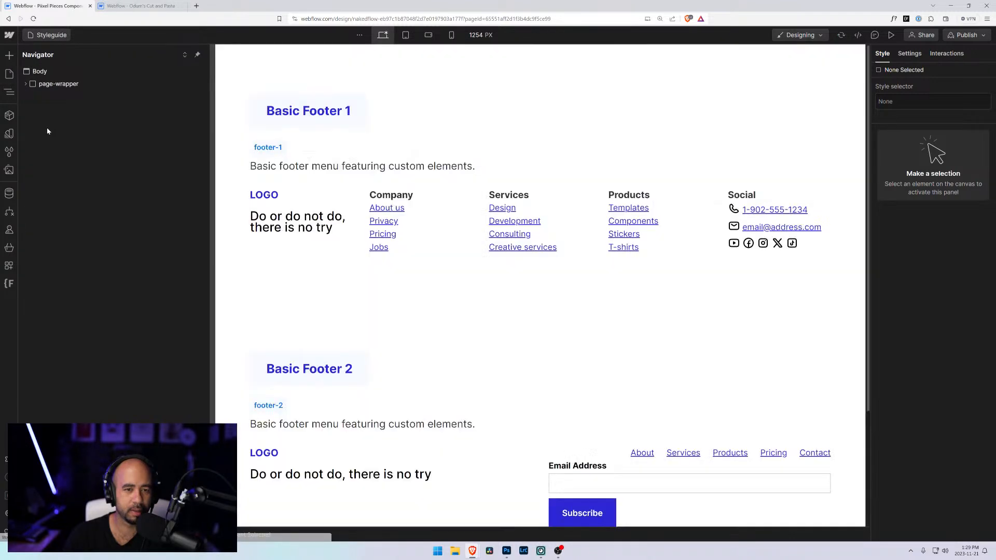
{"action": "scroll", "coordinate": [449, 274], "scroll_direction": "down", "scroll_amount": 3}
{"action": "scroll", "coordinate": [450, 274], "scroll_direction": "up", "scroll_amount": 3}
{"action": "left_click", "coordinate": [26, 83]}
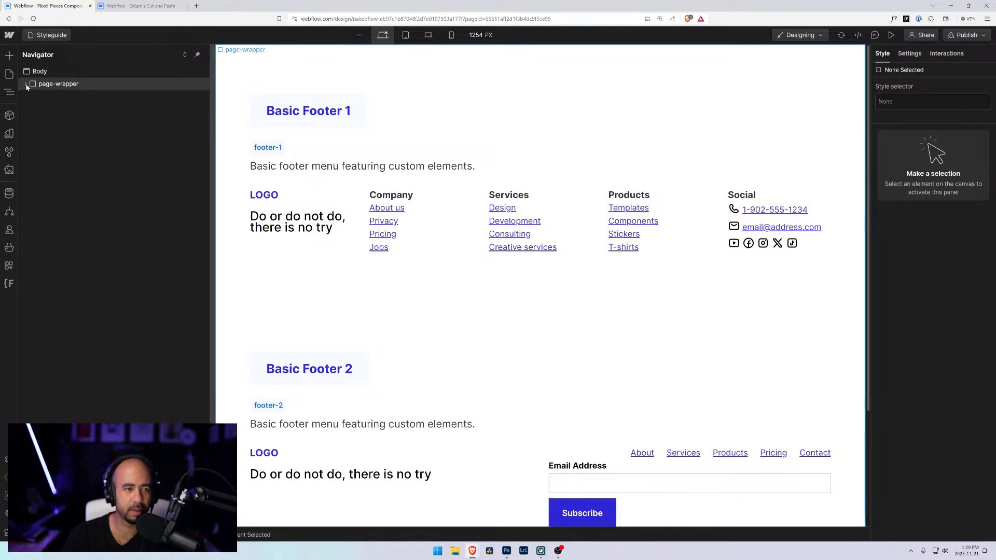
{"action": "left_click", "coordinate": [32, 109]}
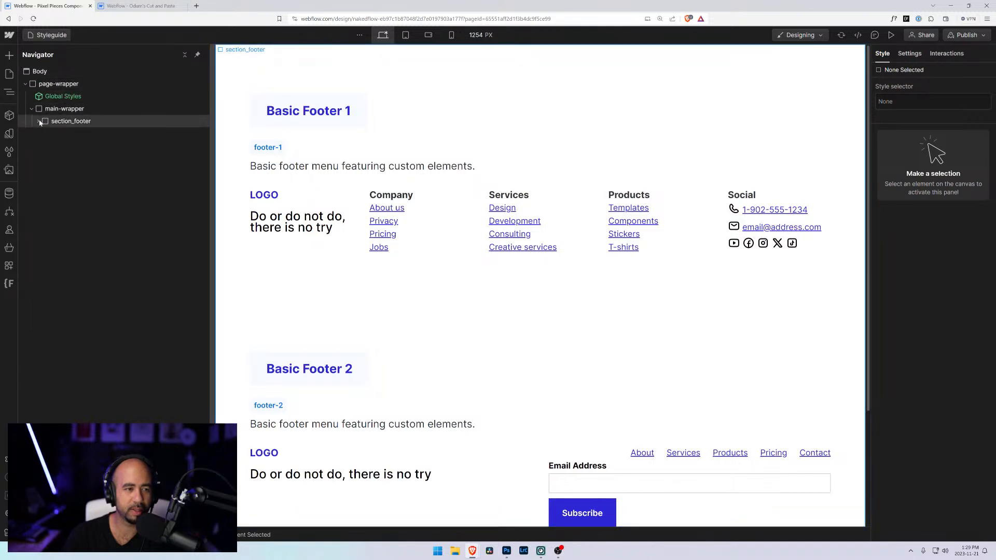
{"action": "left_click", "coordinate": [38, 121]}
- Hop to the Navigation page and back to Styleguide, then reload the designer
{"action": "left_click", "coordinate": [35, 35]}
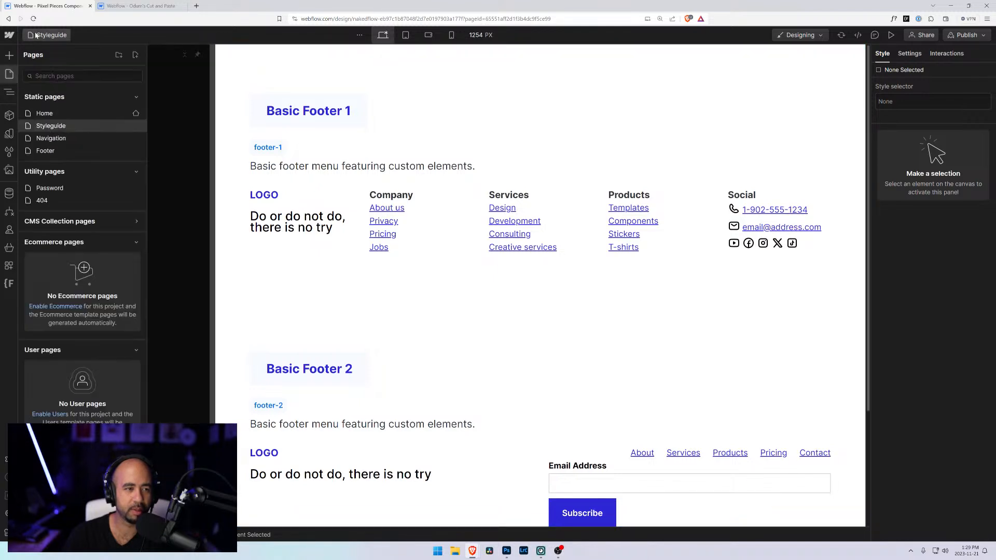
{"action": "left_click", "coordinate": [52, 138]}
{"action": "scroll", "coordinate": [354, 191], "scroll_direction": "down", "scroll_amount": 3}
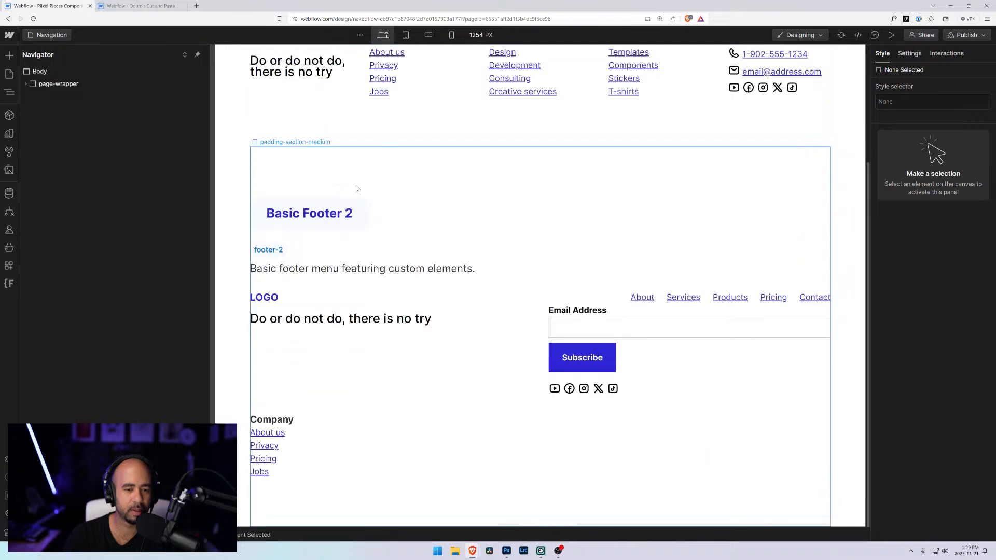
{"action": "scroll", "coordinate": [354, 190], "scroll_direction": "up", "scroll_amount": 3}
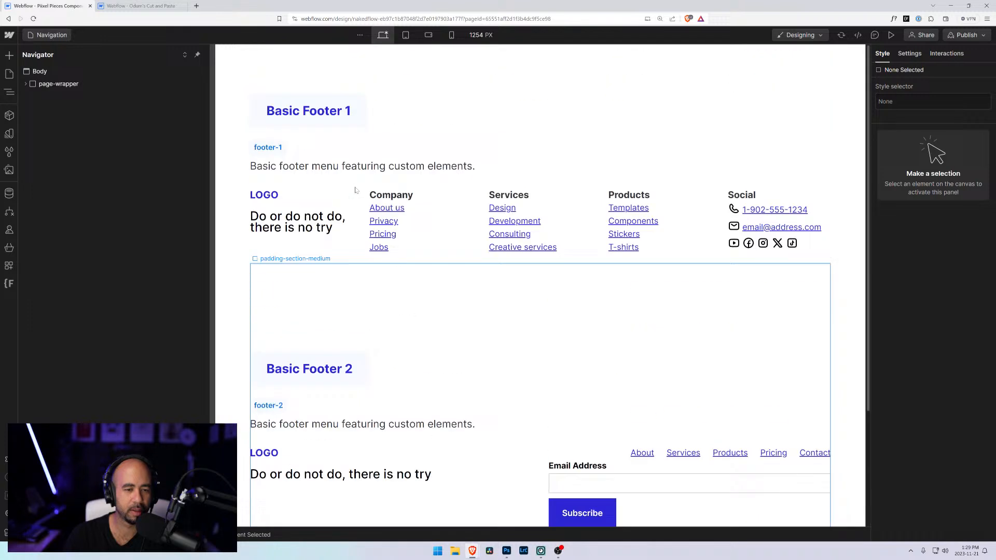
{"action": "left_click", "coordinate": [50, 36]}
{"action": "left_click", "coordinate": [51, 125]}
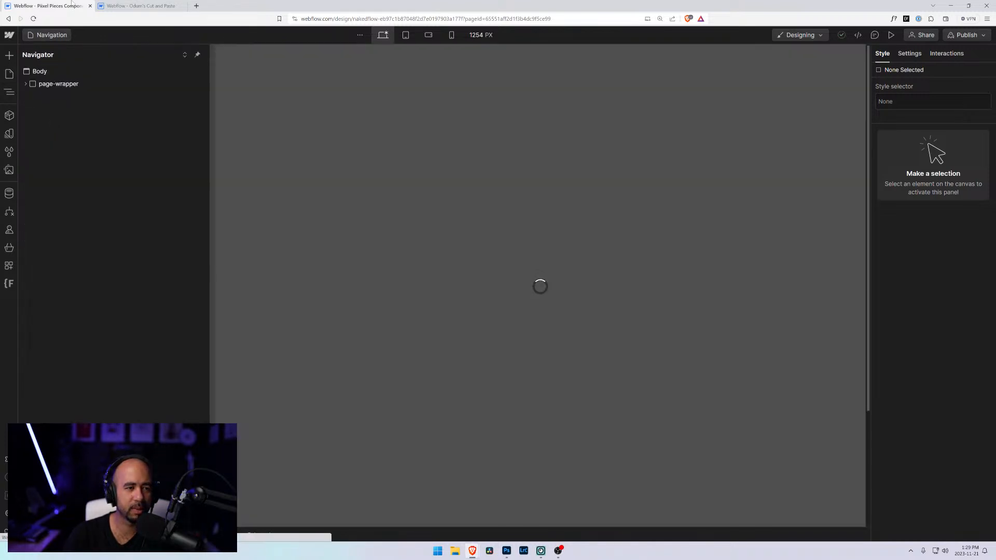
{"action": "key", "text": "ctrl+r"}
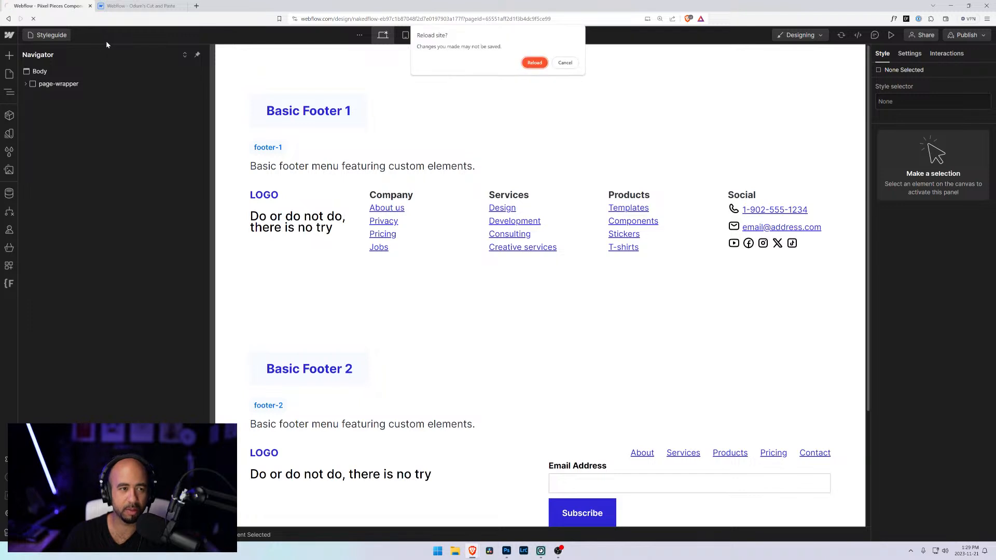
{"action": "left_click", "coordinate": [529, 63]}
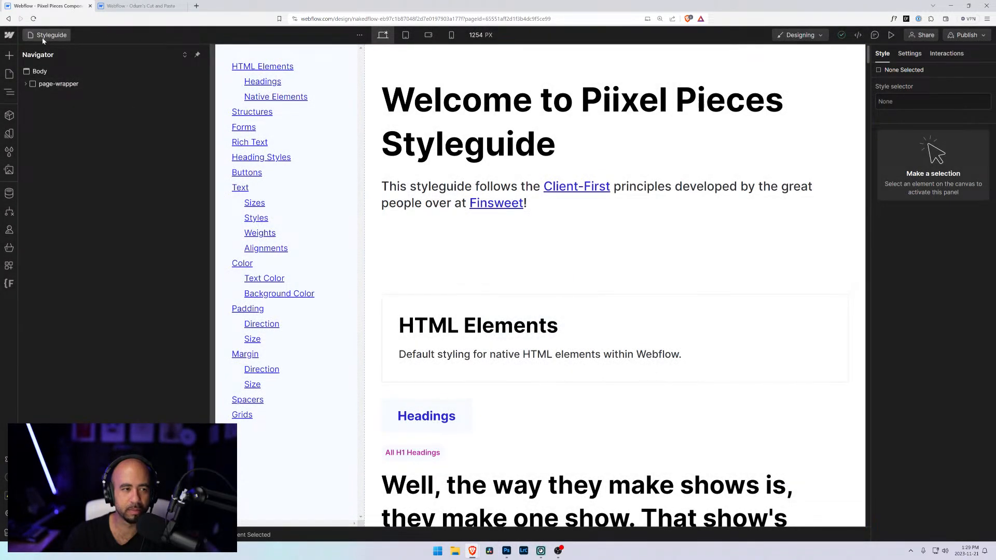
- After the reload, return to the Styleguide page and scroll down to the Forms section
{"action": "left_click", "coordinate": [43, 35]}
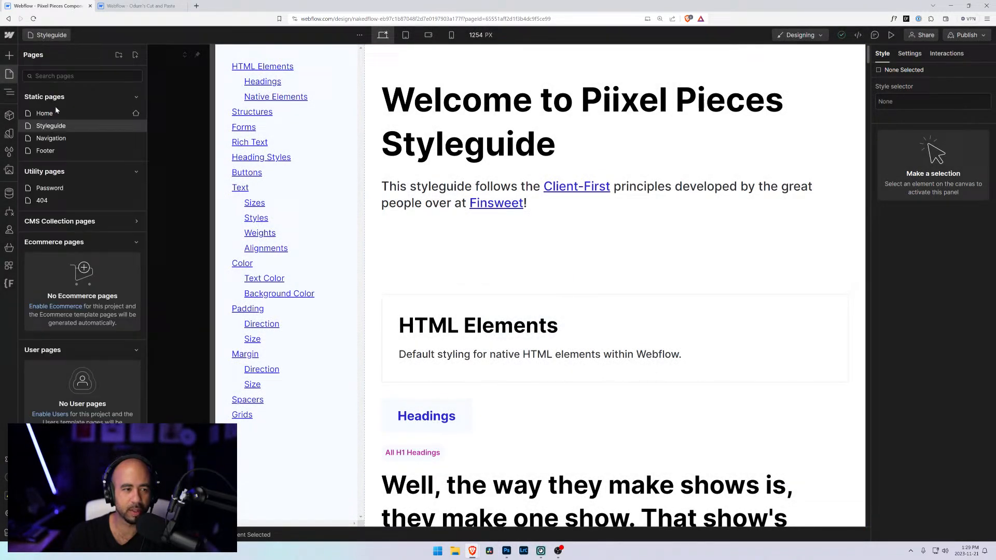
{"action": "left_click", "coordinate": [51, 137]}
{"action": "scroll", "coordinate": [342, 194], "scroll_direction": "down", "scroll_amount": 10}
{"action": "scroll", "coordinate": [340, 197], "scroll_direction": "up", "scroll_amount": 5}
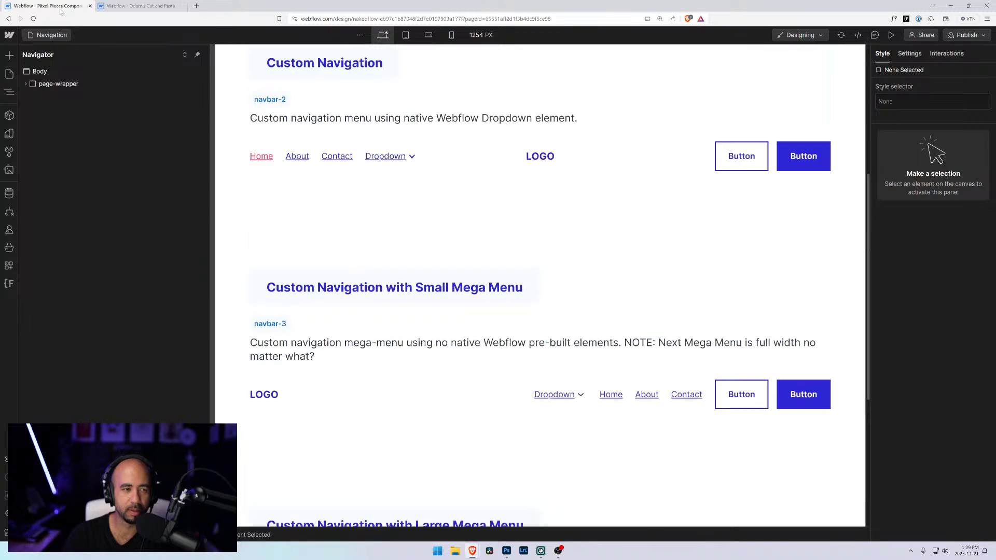
{"action": "left_click", "coordinate": [49, 35]}
{"action": "left_click", "coordinate": [42, 127]}
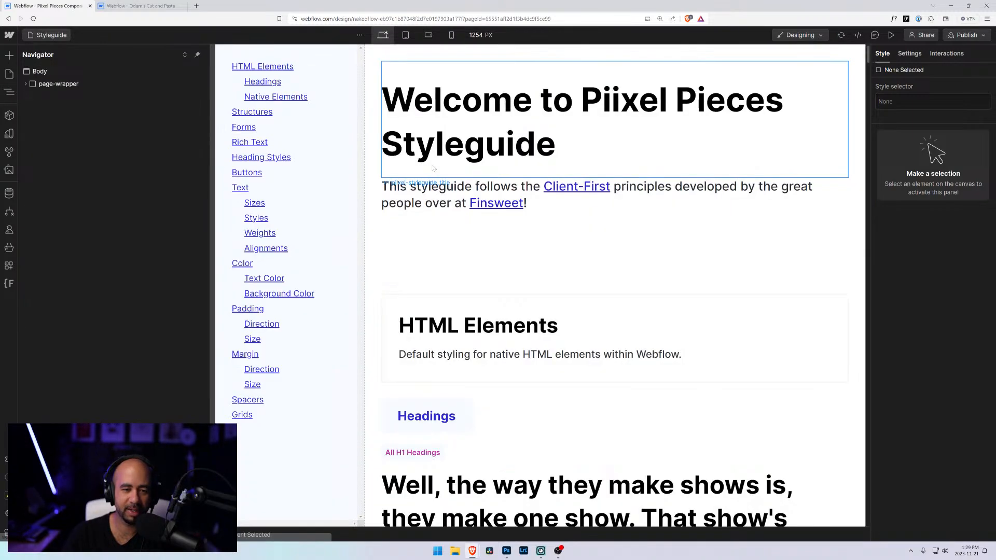
{"action": "scroll", "coordinate": [404, 172], "scroll_direction": "down", "scroll_amount": 15}
{"action": "scroll", "coordinate": [371, 177], "scroll_direction": "down", "scroll_amount": 15}
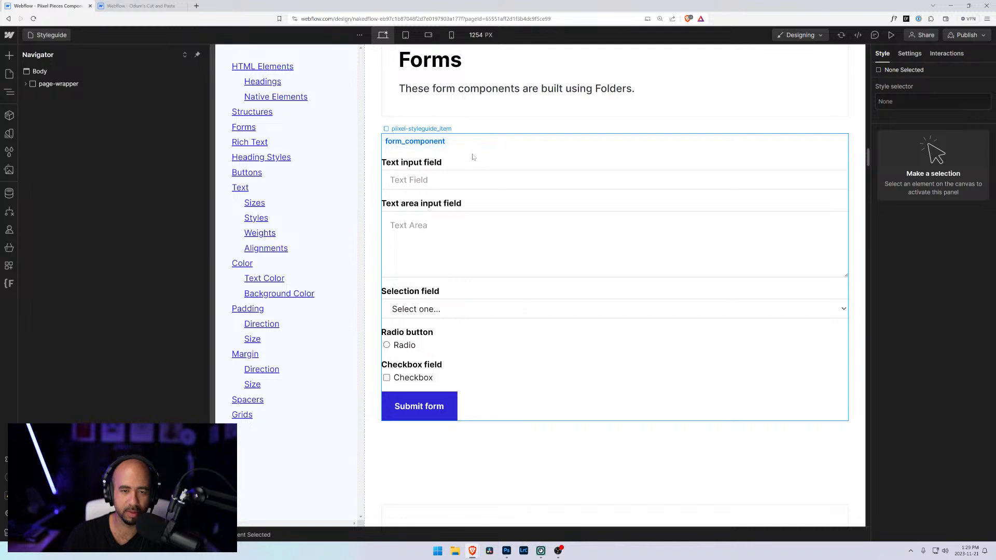
- Expand pixel-styleguide_item and select form_component in the Navigator, then switch to the Footer page
{"action": "left_click", "coordinate": [469, 152]}
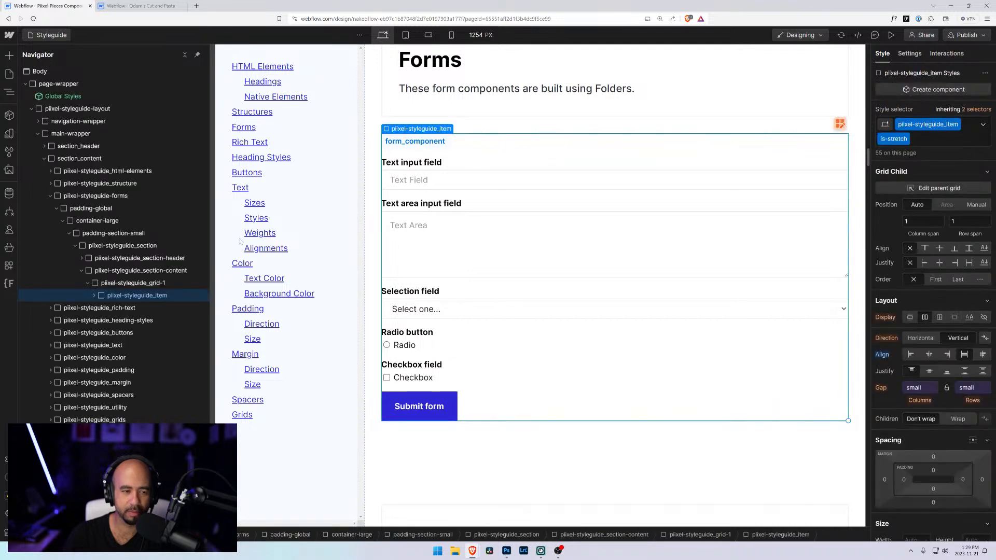
{"action": "left_click", "coordinate": [94, 295]}
{"action": "left_click", "coordinate": [100, 321]}
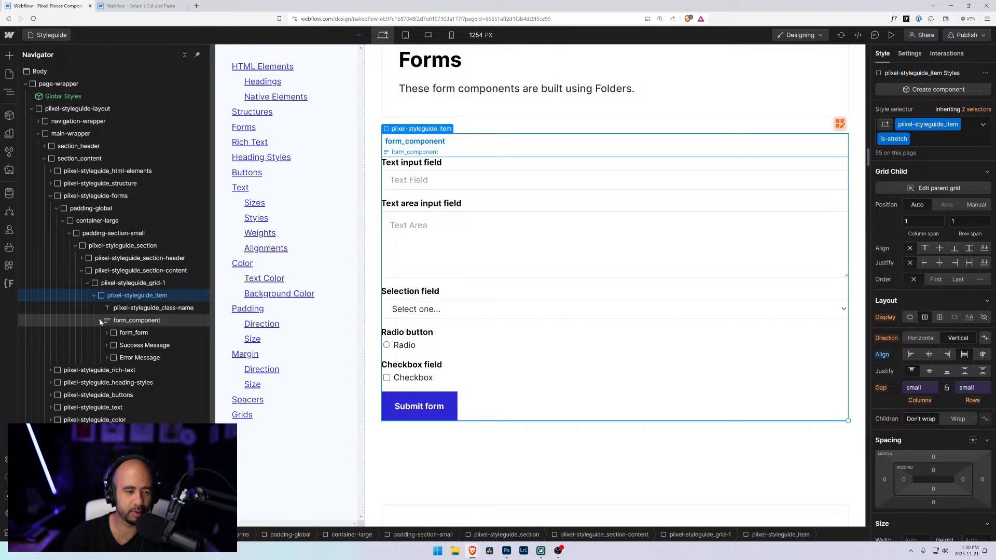
{"action": "left_click", "coordinate": [148, 321]}
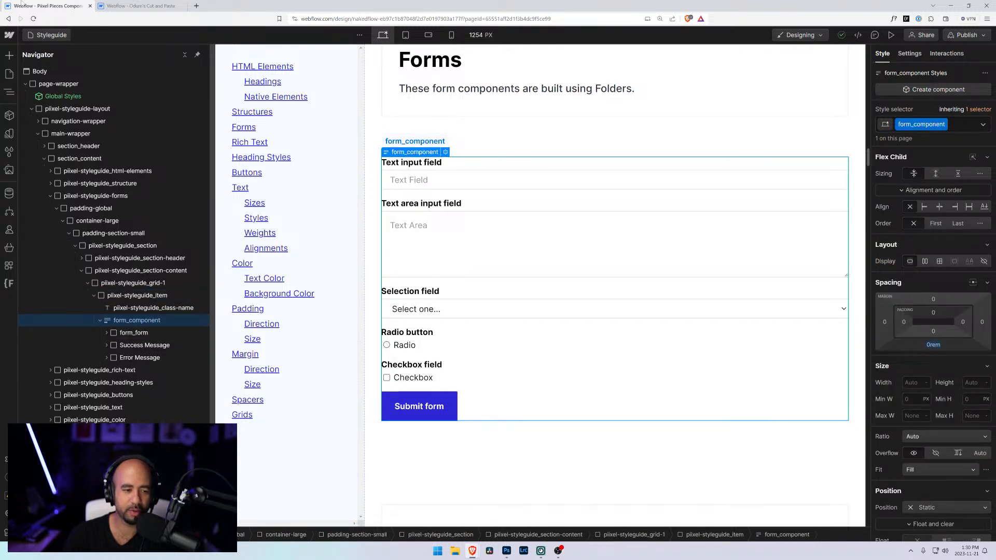
{"action": "left_click", "coordinate": [51, 35]}
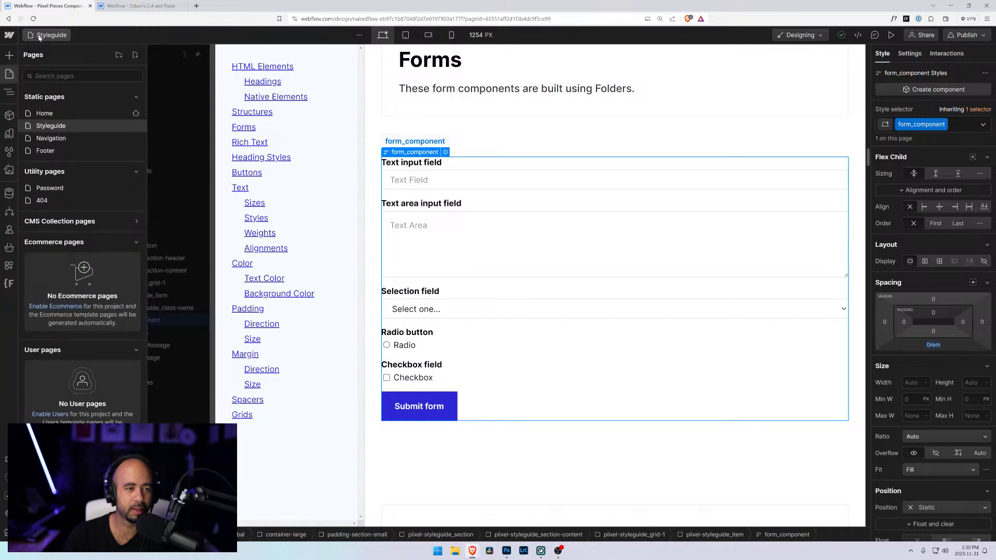
{"action": "left_click", "coordinate": [46, 150]}
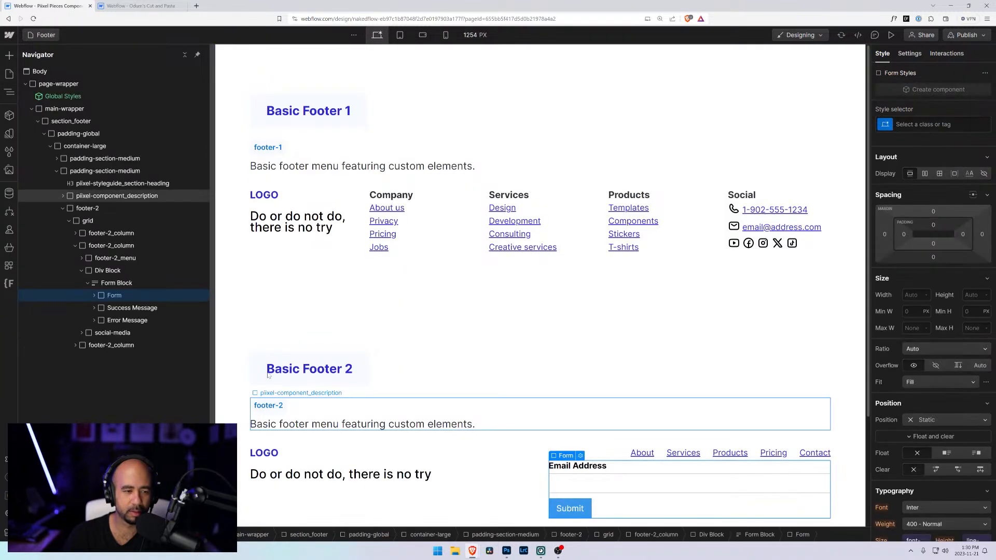
- Give the Basic Footer 2 Form Block the existing form_component class
{"action": "left_click", "coordinate": [116, 282]}
{"action": "left_click", "coordinate": [933, 124]}
{"action": "type", "text": "form_compon"}
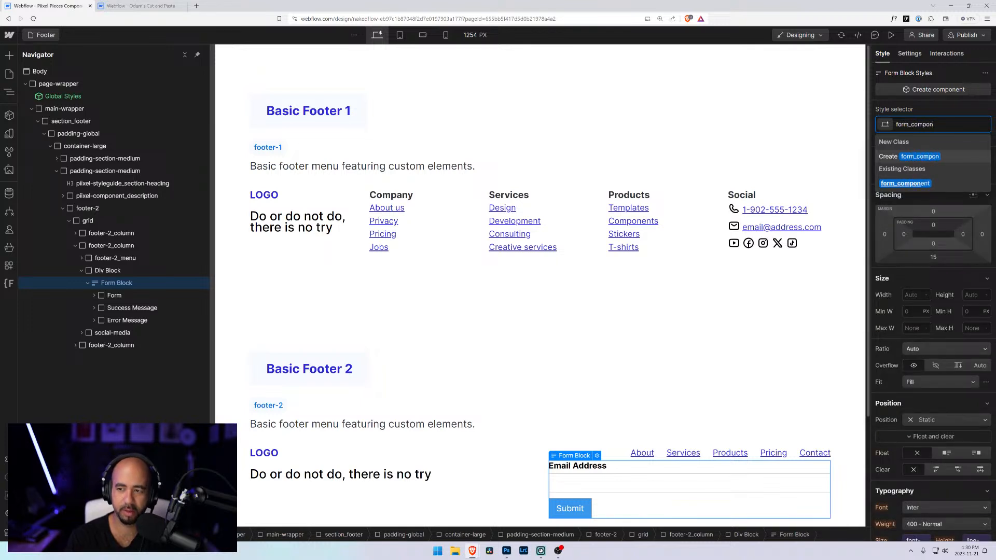
{"action": "key", "text": "Return"}
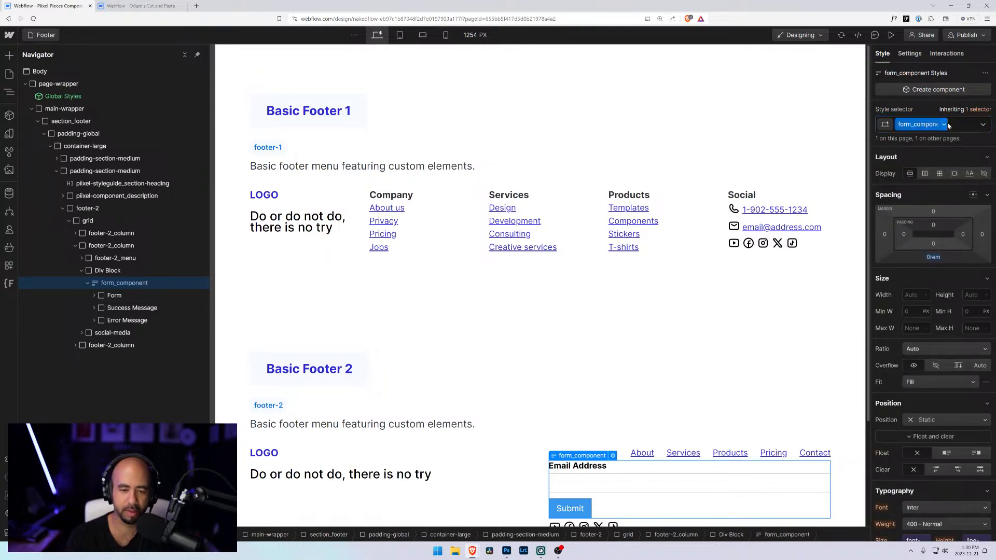
- Apply form_form to the inner Form, then expand it and select the email Text Field
{"action": "key", "text": "Down"}
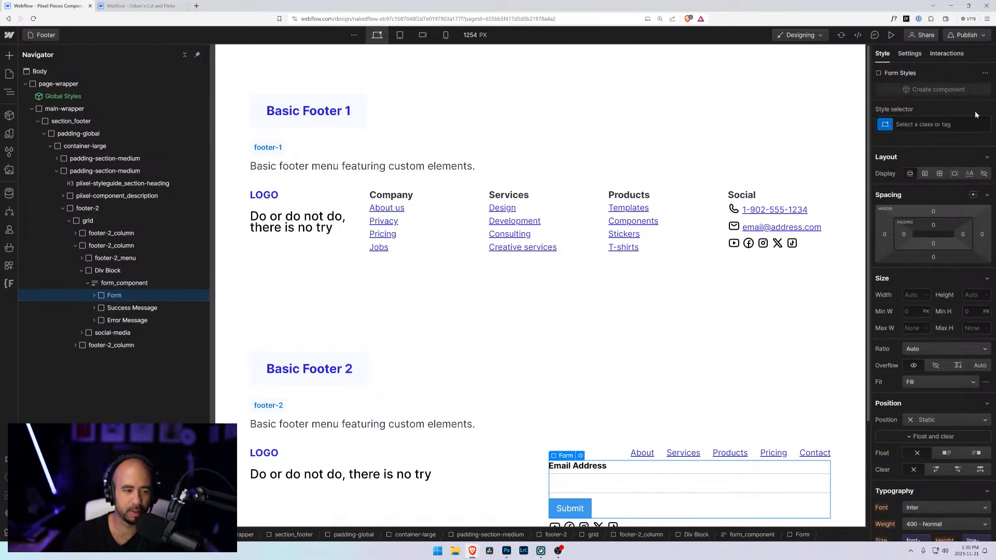
{"action": "key", "text": "ctrl+Return"}
{"action": "type", "text": "form_"}
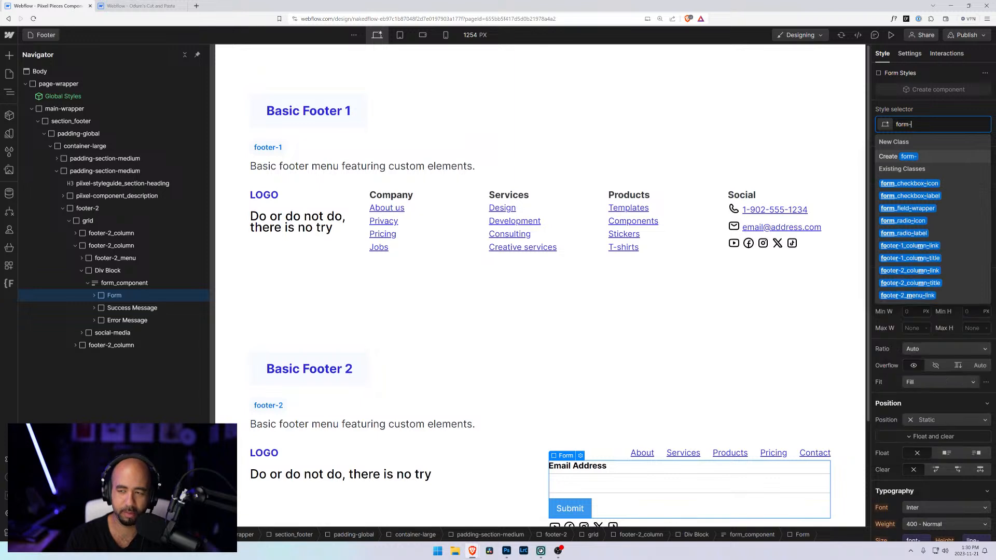
{"action": "type", "text": "form"}
{"action": "key", "text": "Return"}
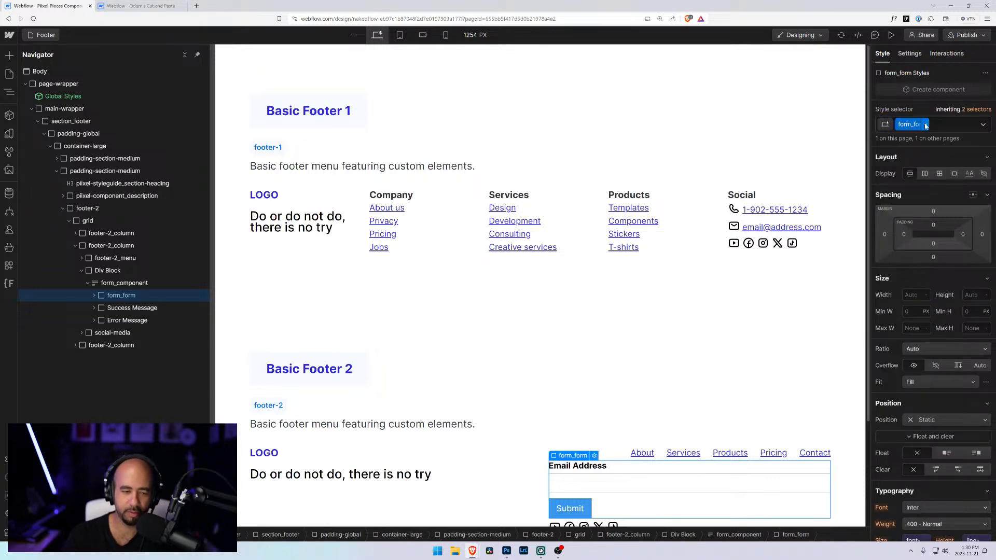
{"action": "left_click", "coordinate": [94, 296]}
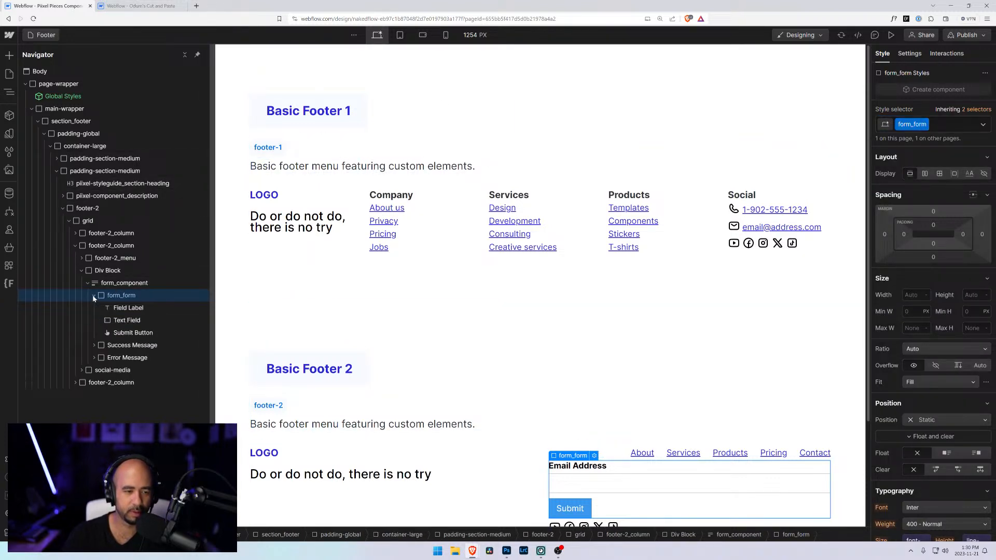
{"action": "left_click", "coordinate": [109, 320]}
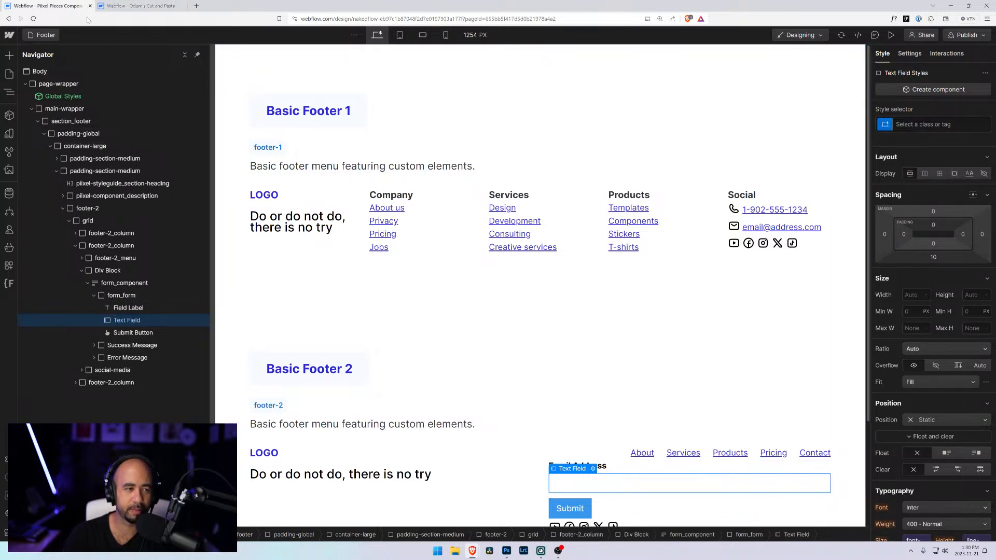
- Open a new browser tab, search for 'piixel', then return to the Pixel Pieces project tab
{"action": "left_click", "coordinate": [197, 6]}
{"action": "type", "text": "pixe"}
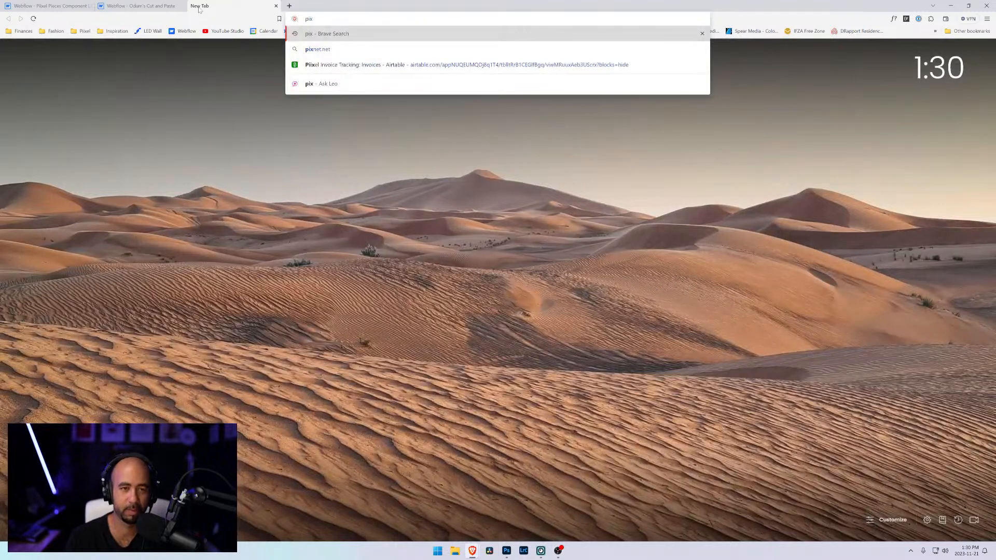
{"action": "key", "text": "BackSpace"}
{"action": "key", "text": "BackSpace"}
{"action": "type", "text": "ixel"}
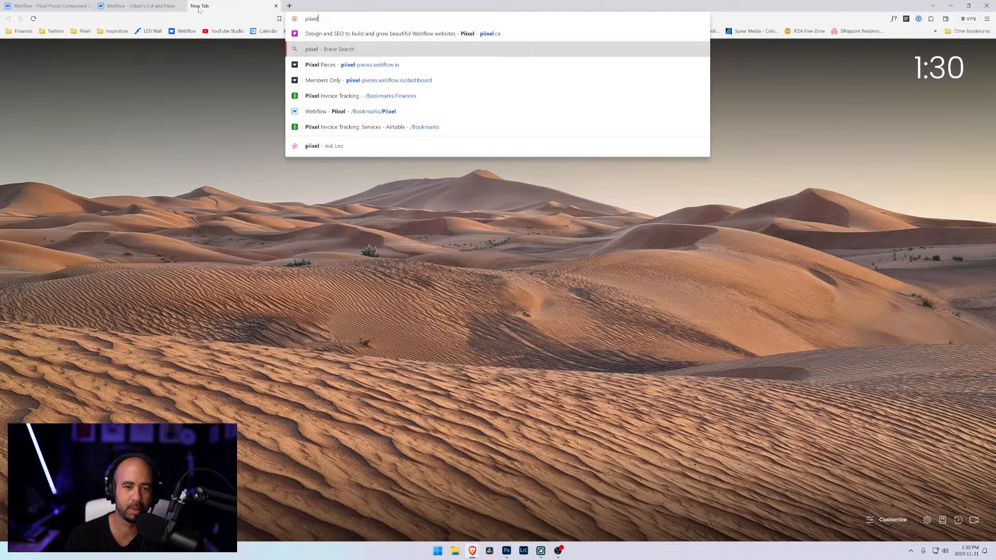
{"action": "left_click", "coordinate": [139, 6]}
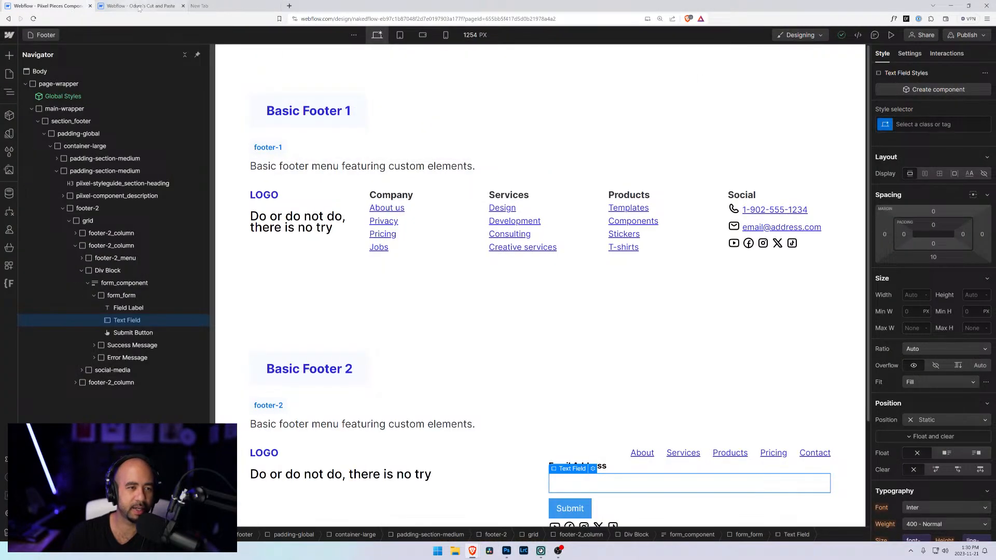
{"action": "left_click", "coordinate": [54, 5]}
- Go to the Dashboard's Piixel Pieces folder and open the Nakedflow site in the Designer
{"action": "left_click", "coordinate": [9, 35]}
{"action": "left_click", "coordinate": [23, 53]}
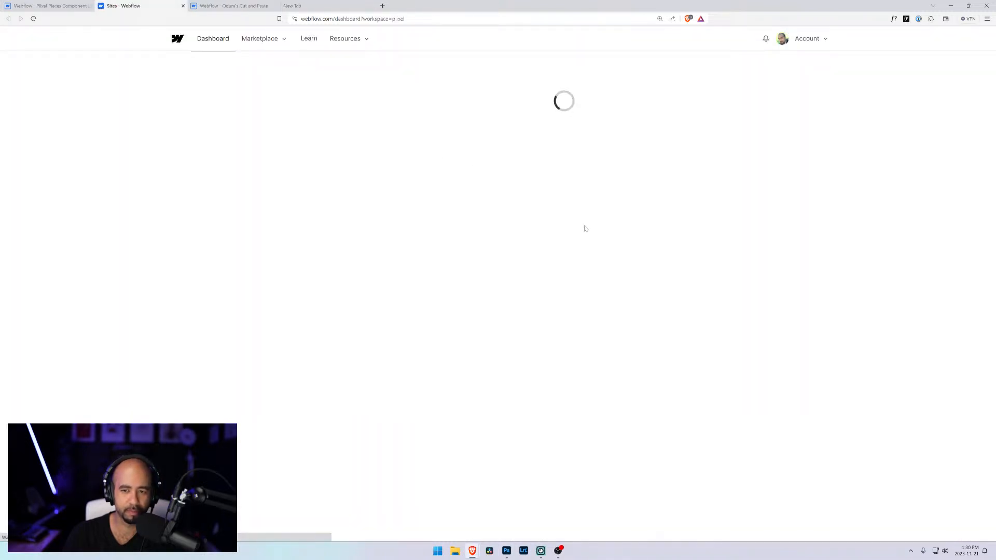
{"action": "left_click", "coordinate": [622, 149]}
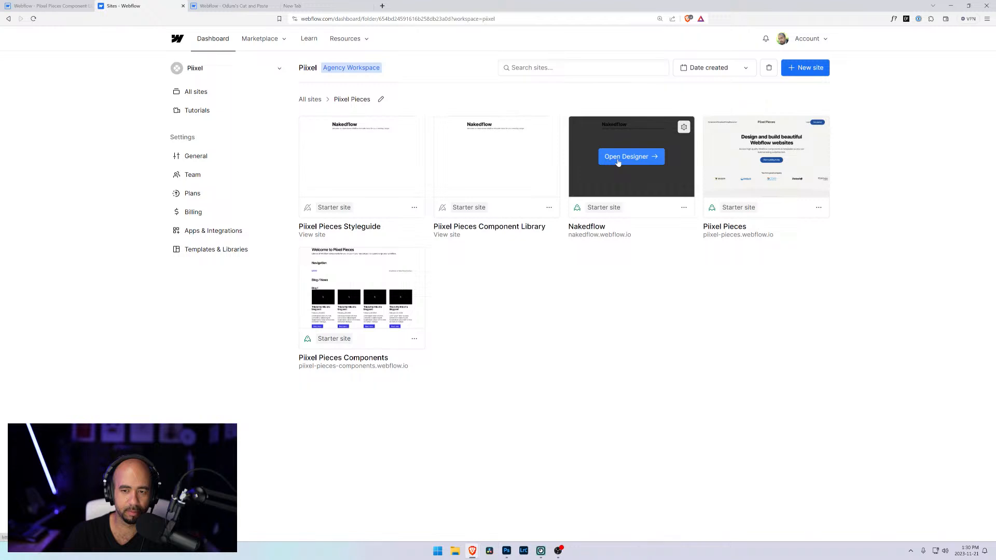
{"action": "mouse_move", "coordinate": [617, 157]}
{"action": "left_click", "coordinate": [617, 158]}
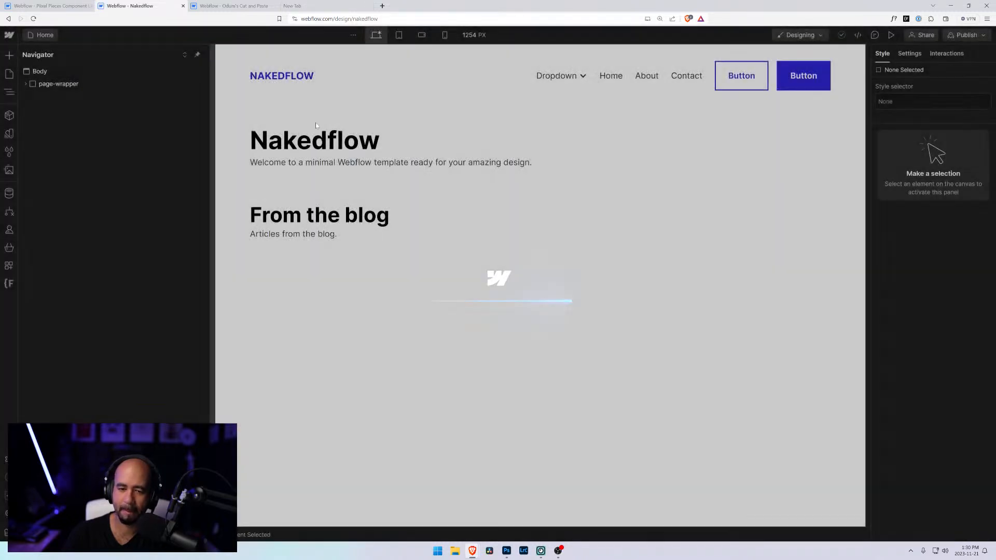
- Switch to the Styleguide page and view its published version in a new tab
{"action": "left_click", "coordinate": [45, 35]}
{"action": "left_click", "coordinate": [164, 123]}
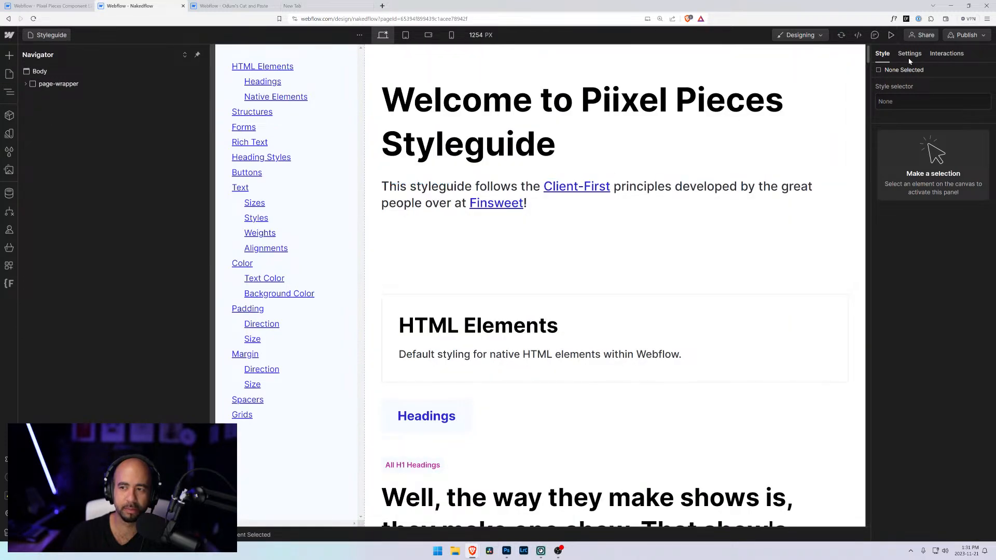
{"action": "left_click", "coordinate": [965, 34]}
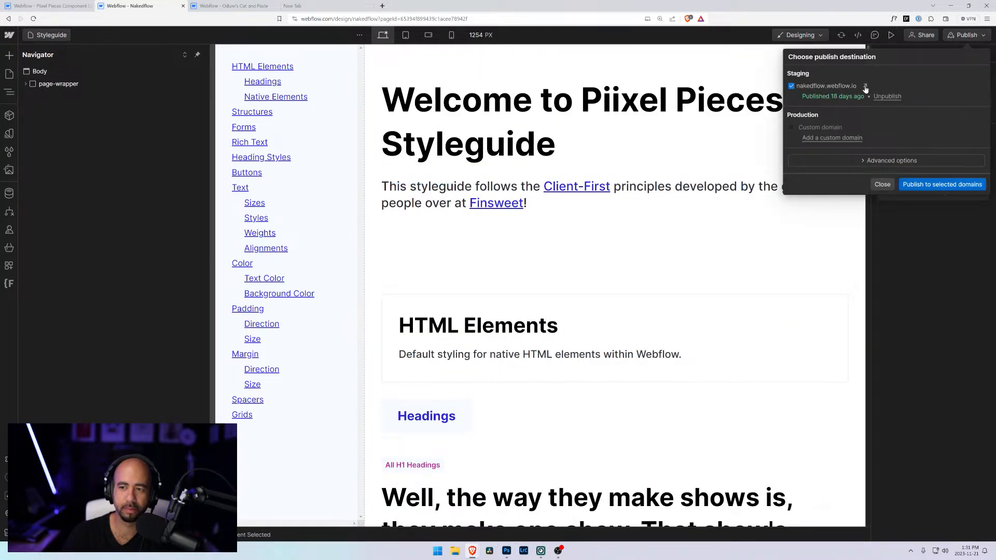
{"action": "left_click", "coordinate": [865, 87]}
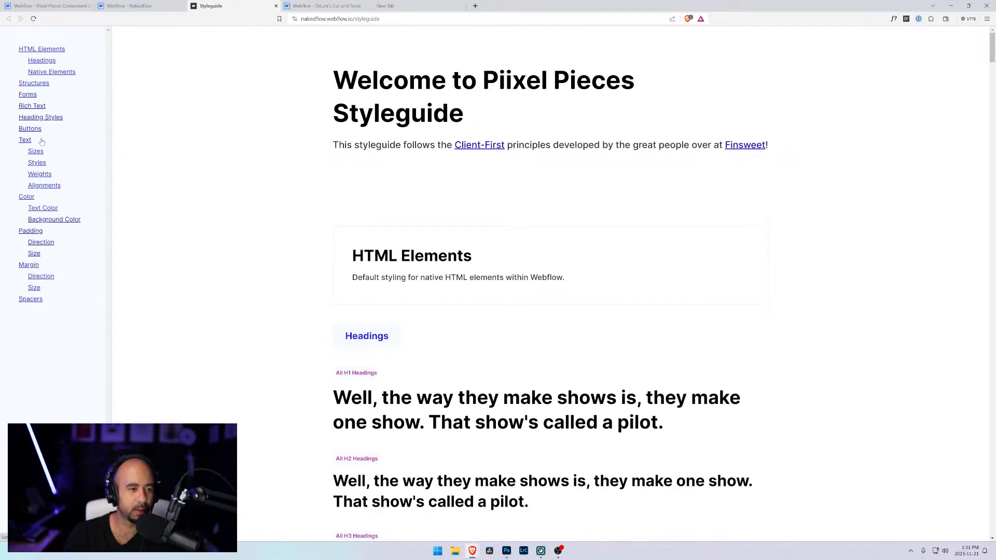
- Try the text area and text input in the live Forms section, then return to the Designer
{"action": "left_click", "coordinate": [28, 95]}
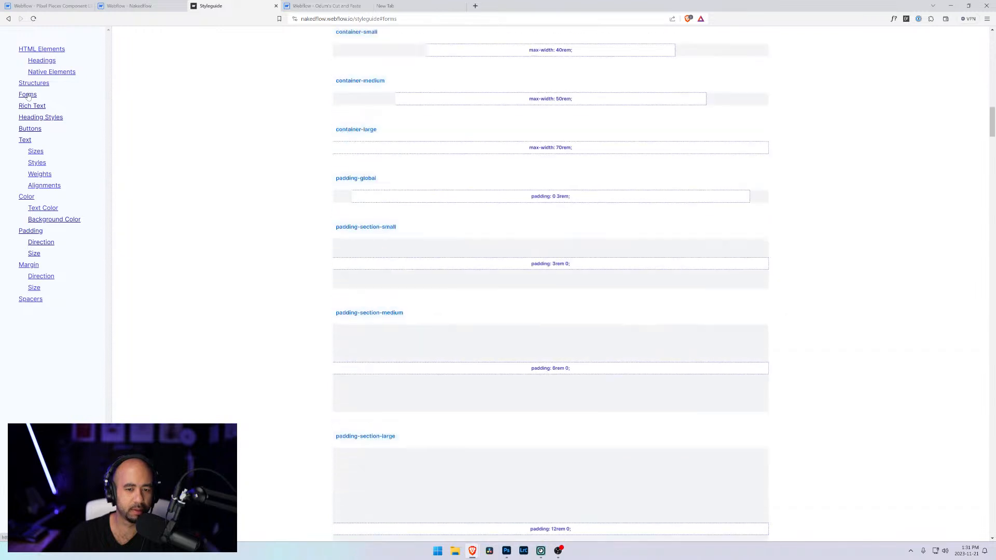
{"action": "left_click", "coordinate": [363, 218]}
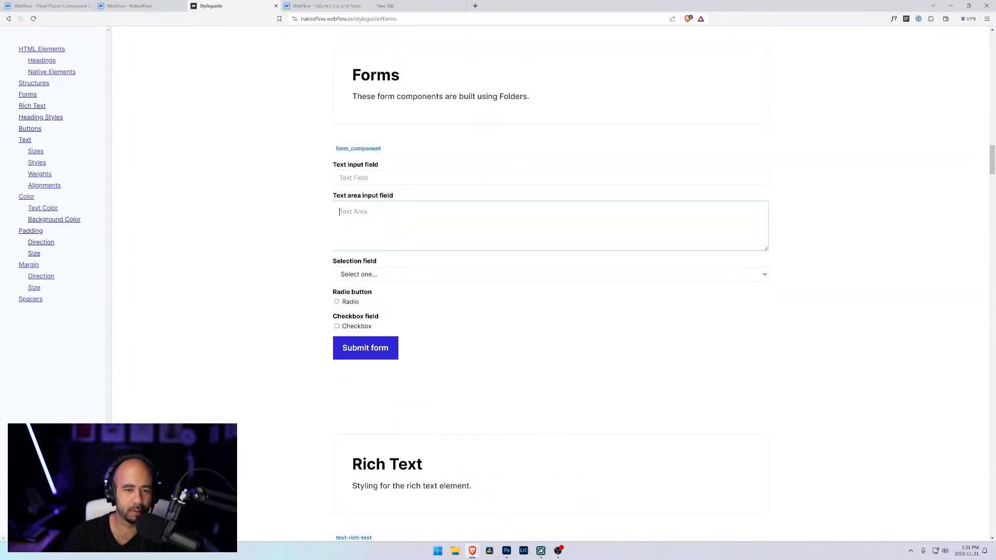
{"action": "left_click", "coordinate": [363, 178]}
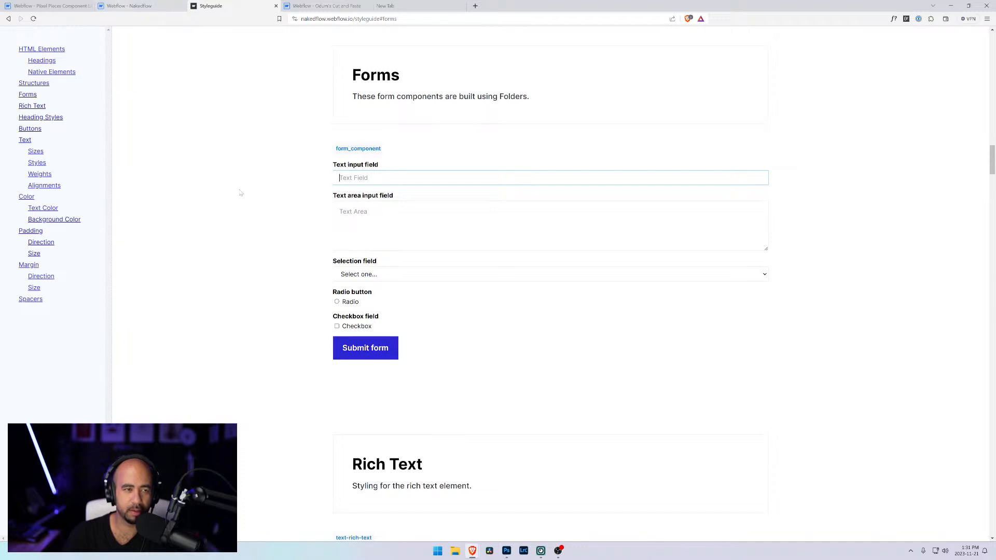
{"action": "left_click", "coordinate": [98, 7]}
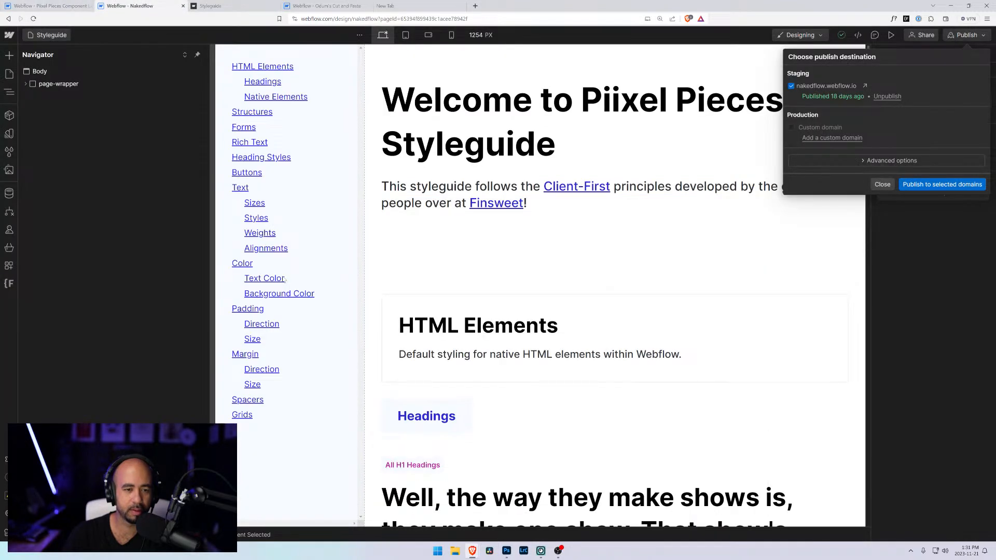
- Close the publish options and select the styleguide's text input and its field wrapper
{"action": "left_click", "coordinate": [614, 171]}
{"action": "scroll", "coordinate": [593, 223], "scroll_direction": "down", "scroll_amount": 20}
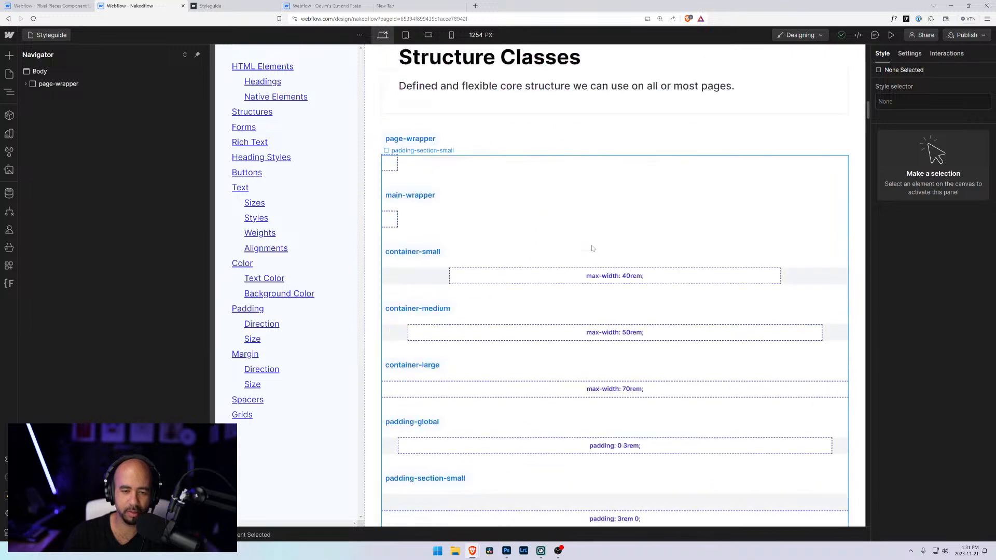
{"action": "scroll", "coordinate": [592, 251], "scroll_direction": "up", "scroll_amount": 10}
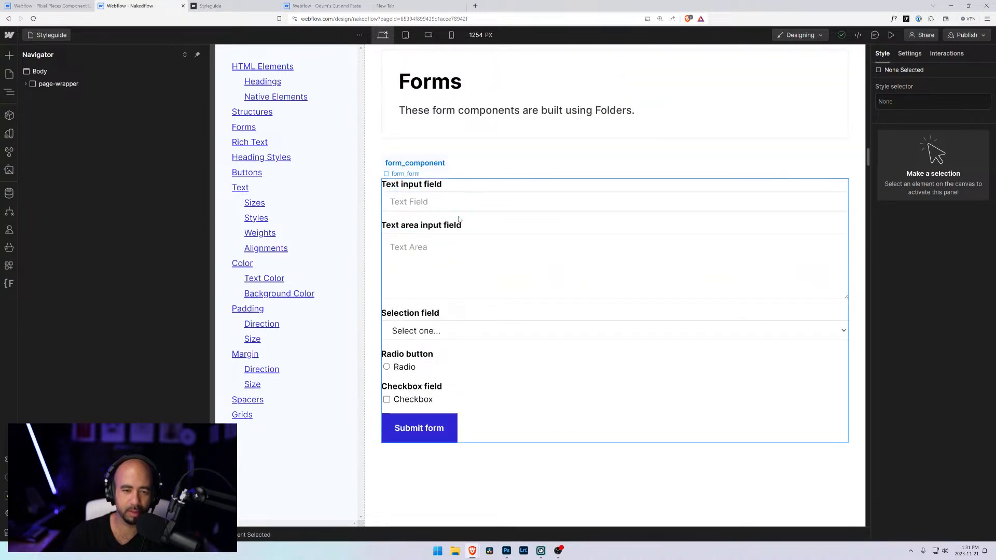
{"action": "left_click", "coordinate": [614, 202]}
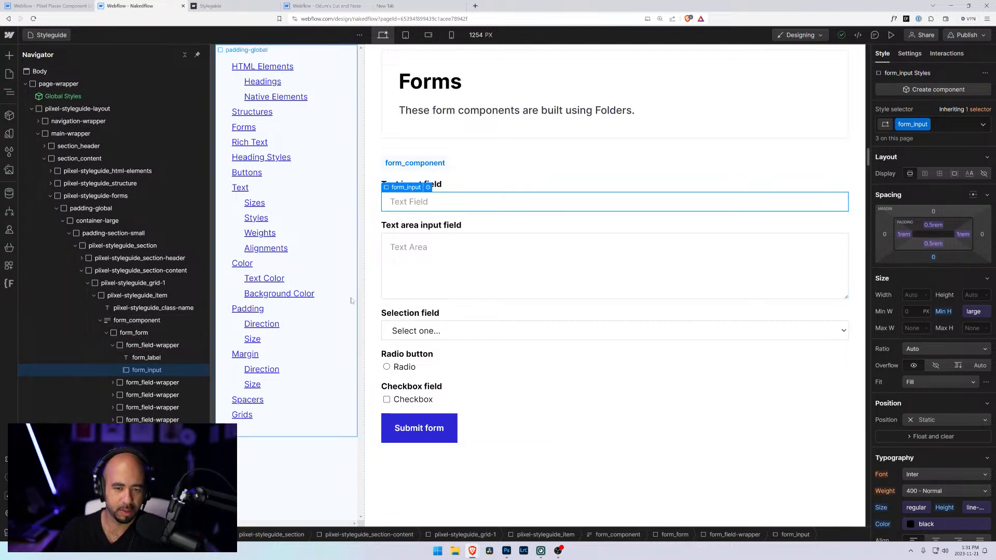
{"action": "left_click", "coordinate": [158, 345]}
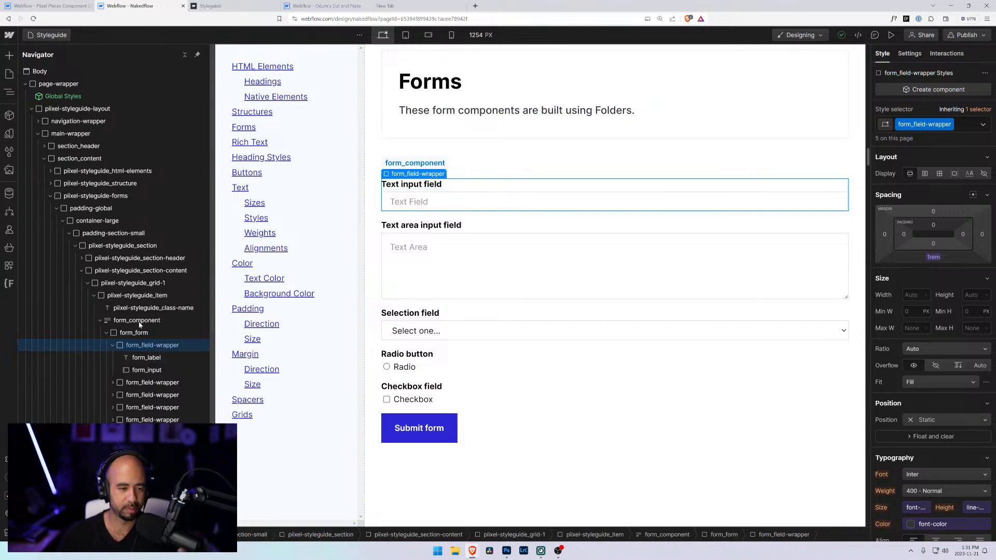
- Screenshot the form's Navigator hierarchy, launch Paint, and switch back to the Footer page tab
{"action": "key", "text": "super+shift+s"}
{"action": "left_click_drag", "start_coordinate": [34, 197], "coordinate": [238, 453]}
{"action": "key", "text": "super"}
{"action": "type", "text": "paint"}
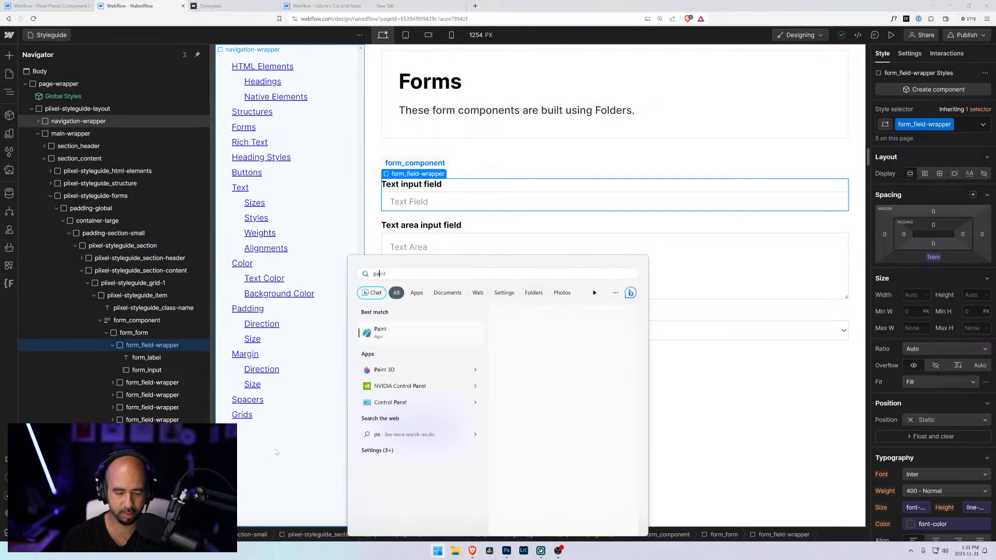
{"action": "key", "text": "Return"}
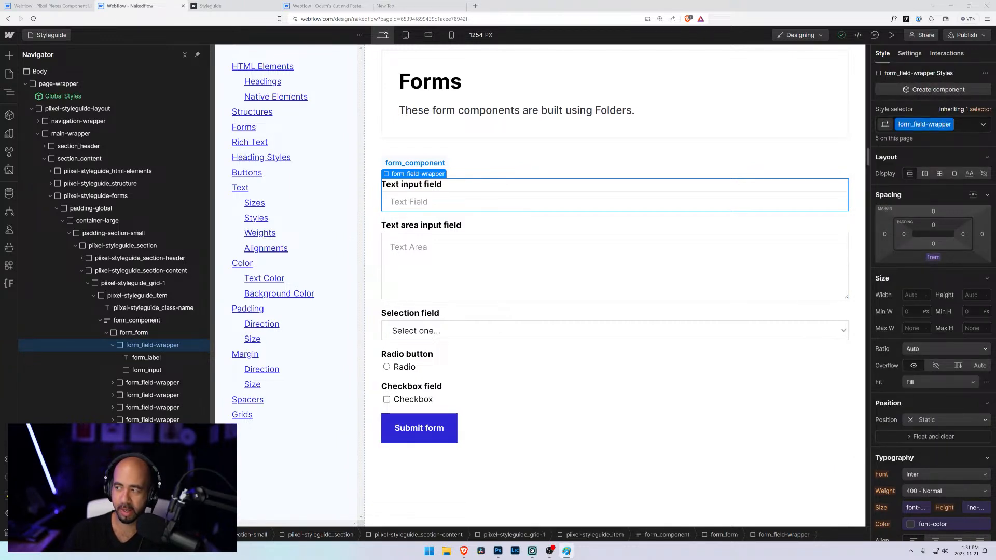
{"action": "key", "text": "ctrl+shift+Tab"}
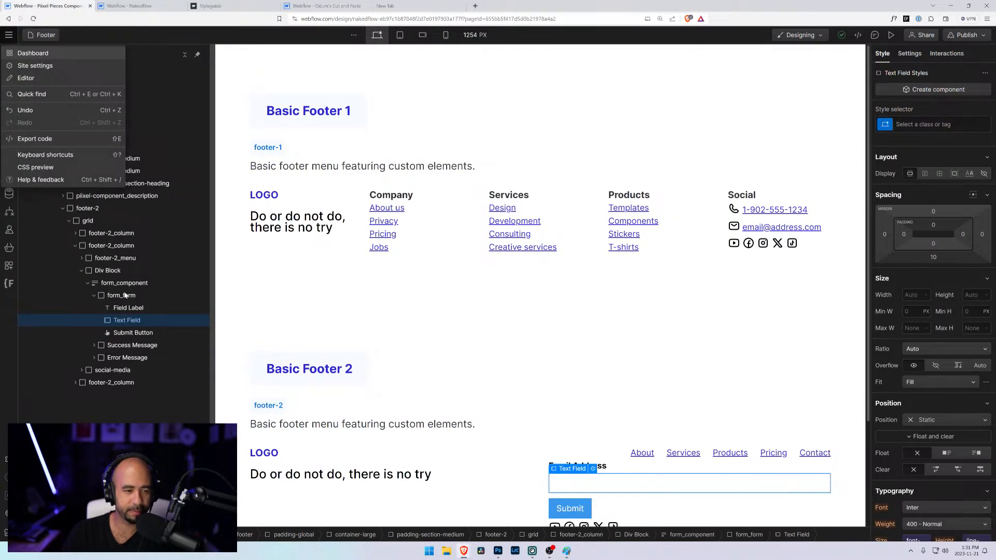
- Apply form_label to the field label and form_input to the email text field
{"action": "left_click", "coordinate": [126, 308]}
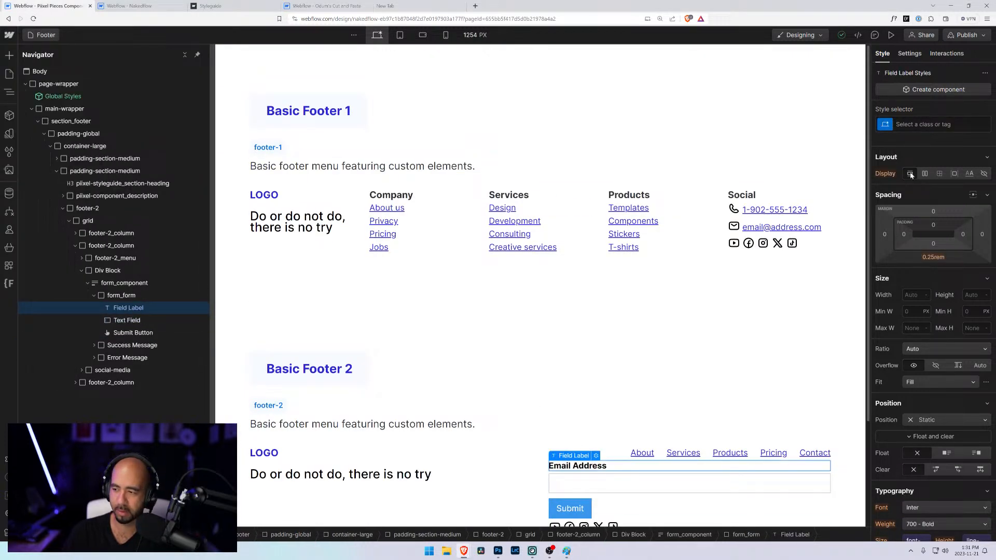
{"action": "left_click", "coordinate": [928, 124]}
{"action": "type", "text": "form"}
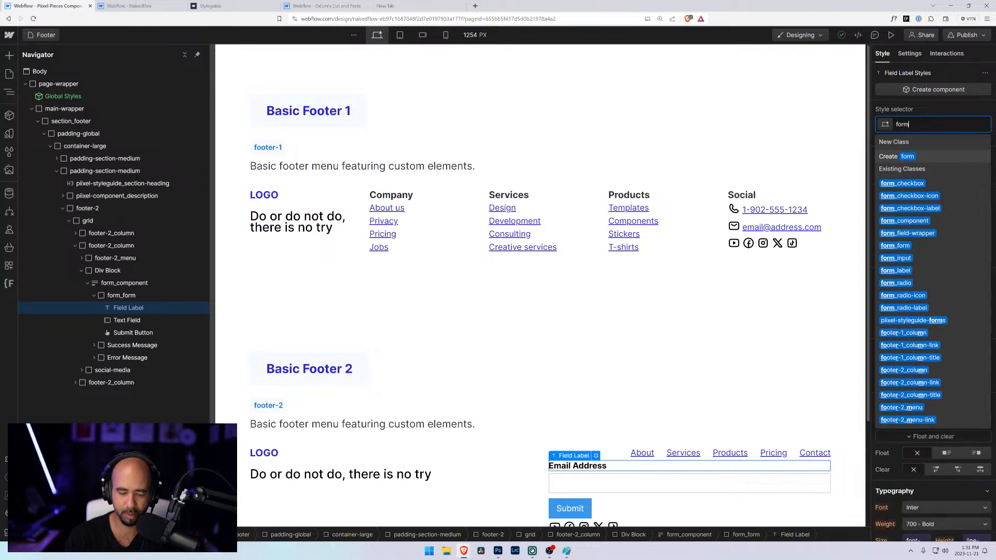
{"action": "type", "text": "_label"}
{"action": "key", "text": "Return"}
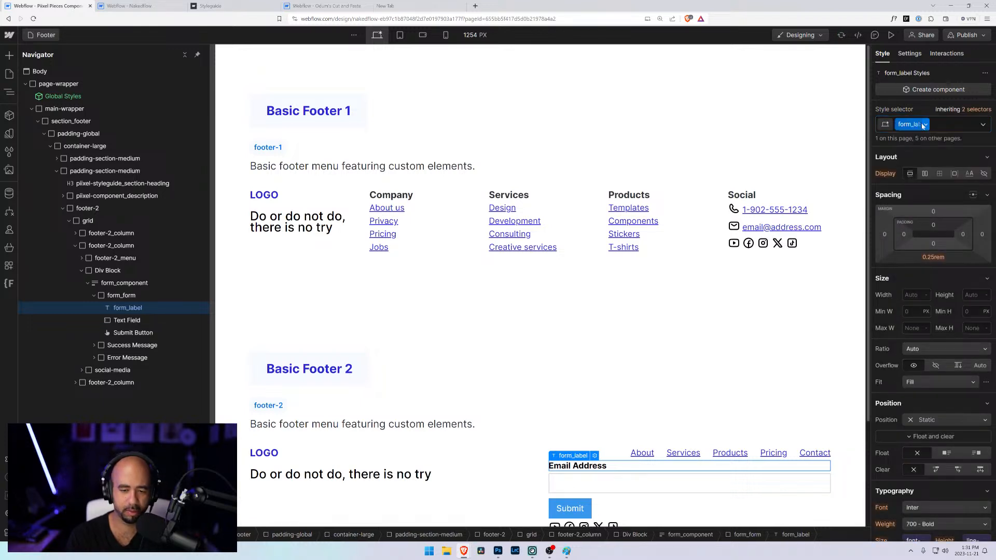
{"action": "left_click", "coordinate": [167, 318]}
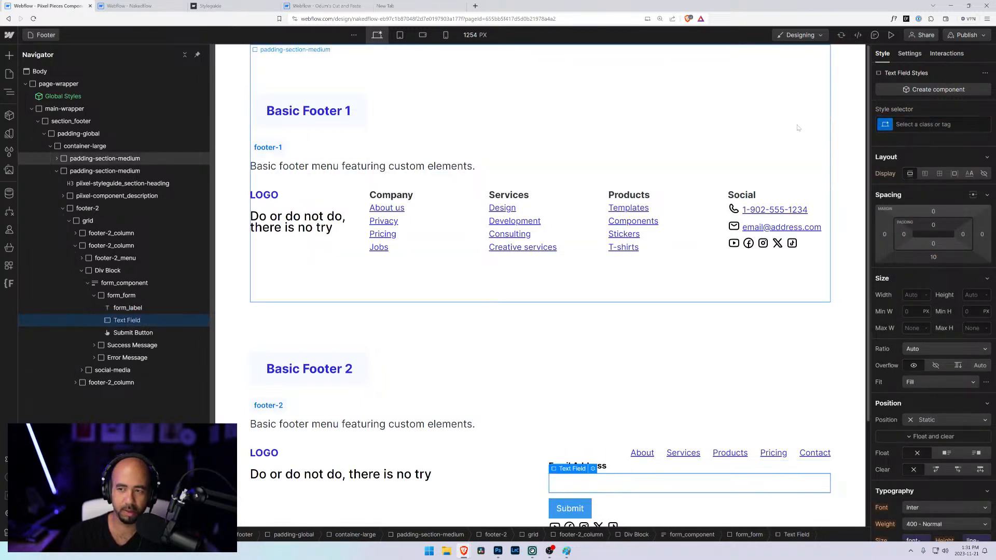
{"action": "left_click", "coordinate": [921, 127]}
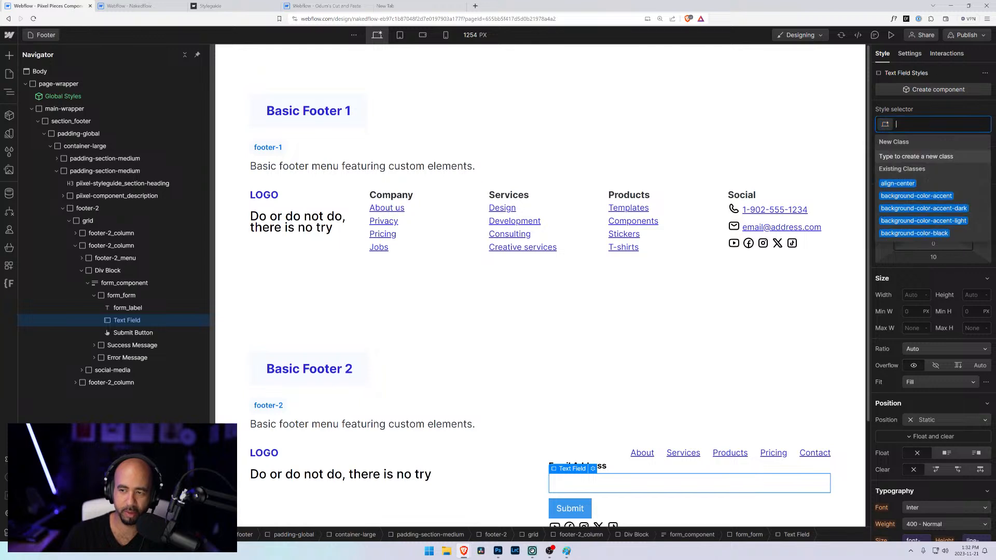
{"action": "type", "text": "form_input"}
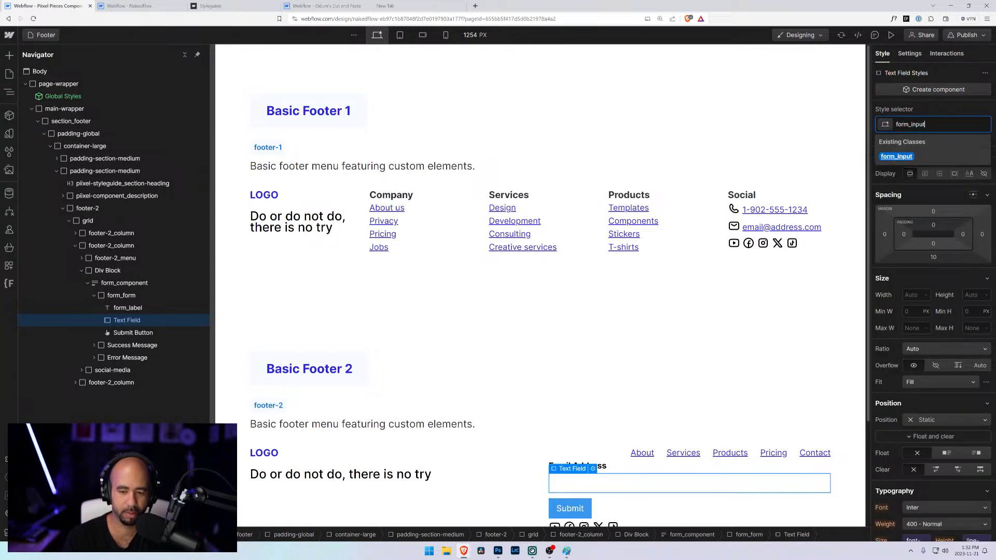
{"action": "key", "text": "Return"}
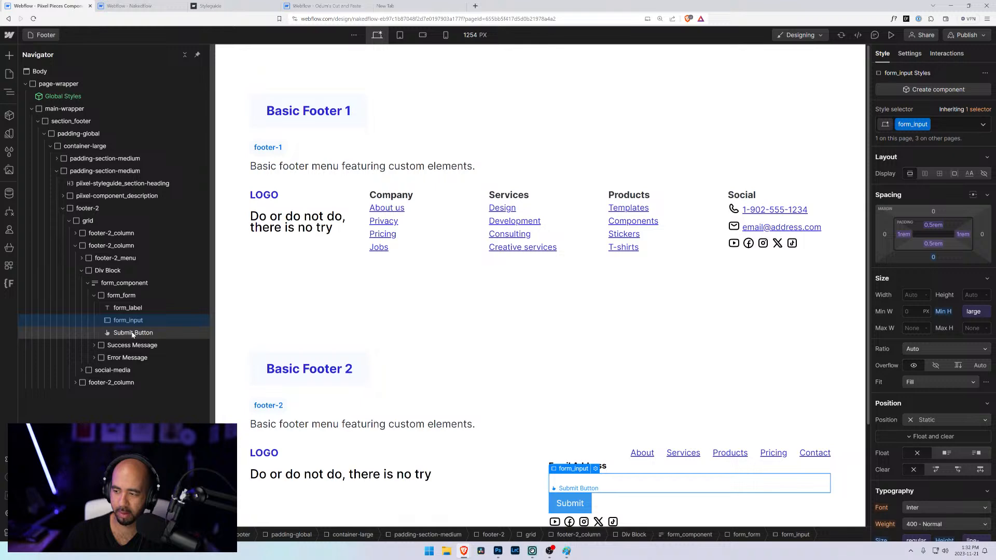
- Give the footer form's submit button the 'button' class
{"action": "left_click", "coordinate": [133, 333]}
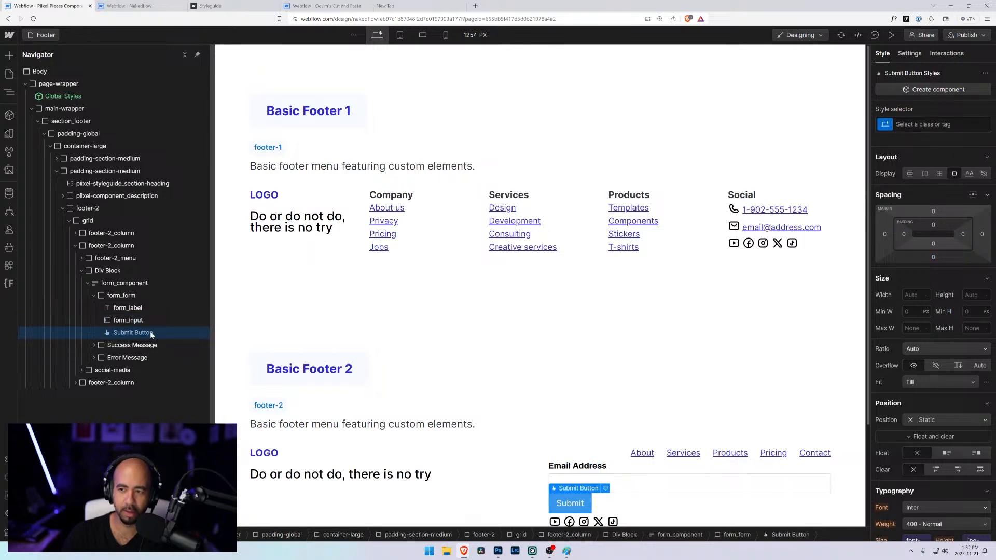
{"action": "left_click", "coordinate": [932, 124]}
{"action": "type", "text": "button"}
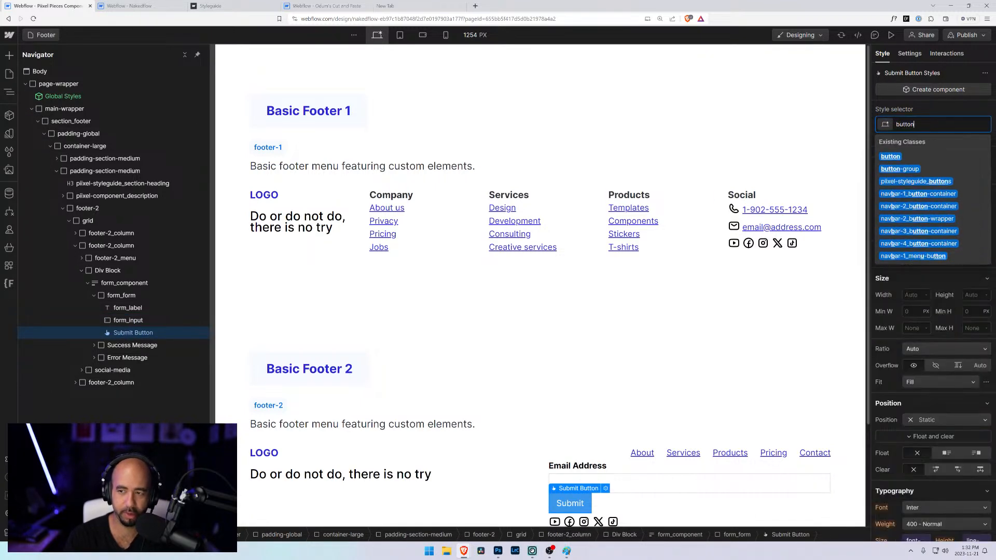
{"action": "key", "text": "Return"}
- Change the button text to 'Subscribe', then select the whole form
{"action": "scroll", "coordinate": [395, 342], "scroll_direction": "down", "scroll_amount": 3}
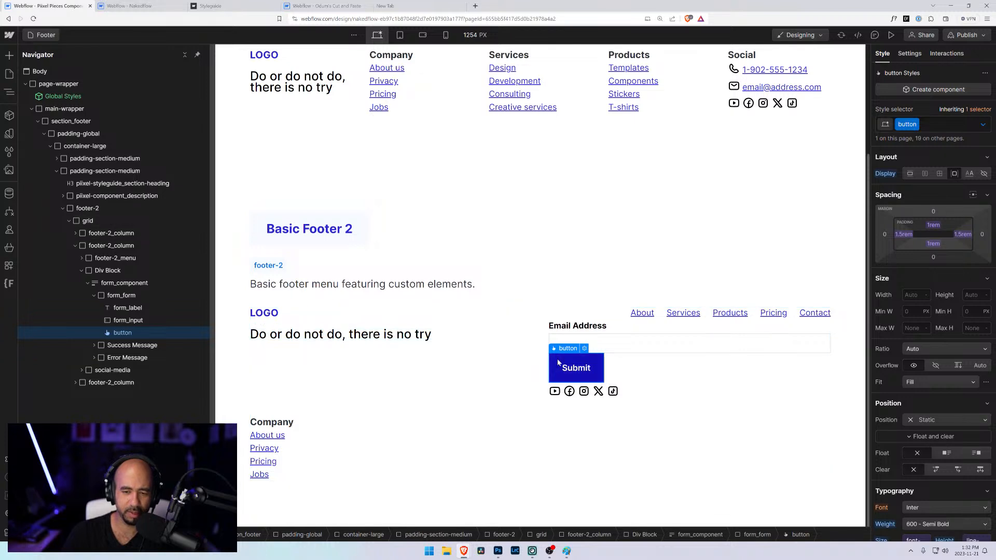
{"action": "left_click", "coordinate": [584, 348]}
{"action": "key", "text": "ctrl+a"}
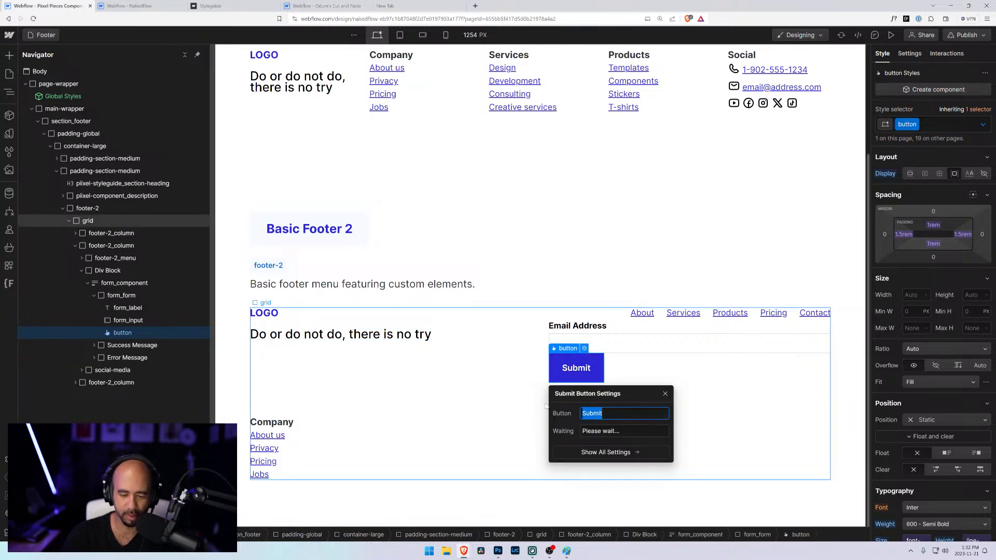
{"action": "type", "text": "Subscribe"}
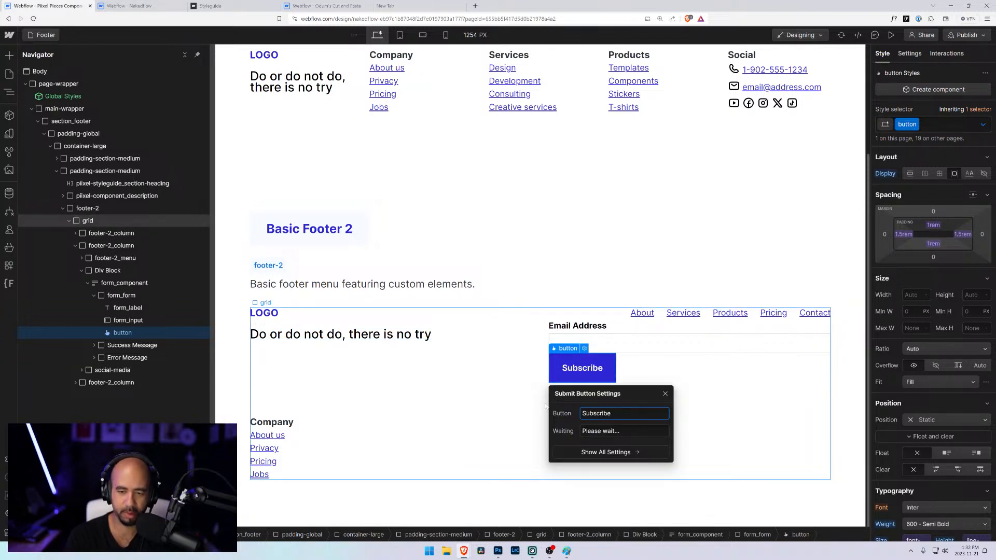
{"action": "left_click", "coordinate": [577, 325]}
{"action": "left_click", "coordinate": [134, 297]}
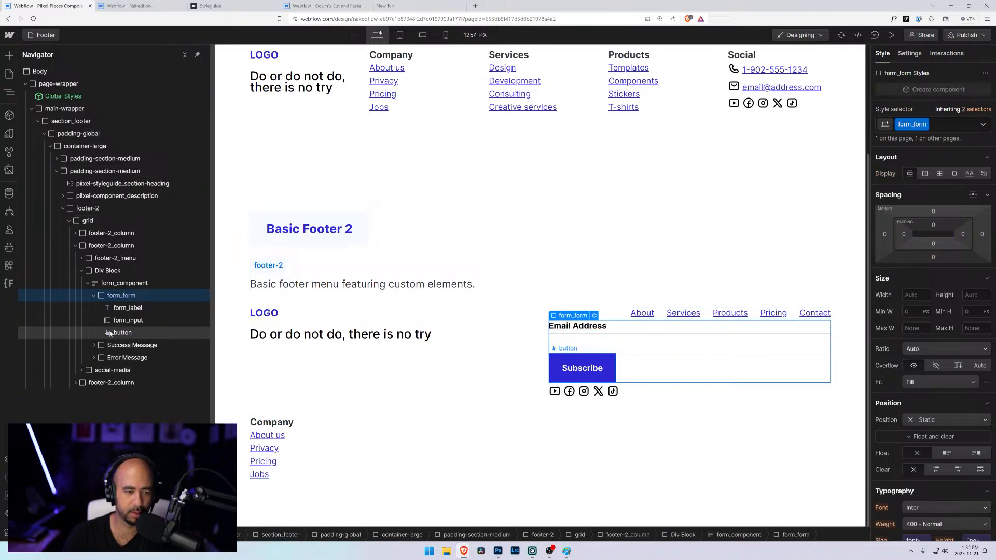
- Collapse form_form and drag form_component above the Div Block, directly under footer-2_column
{"action": "left_click", "coordinate": [88, 283]}
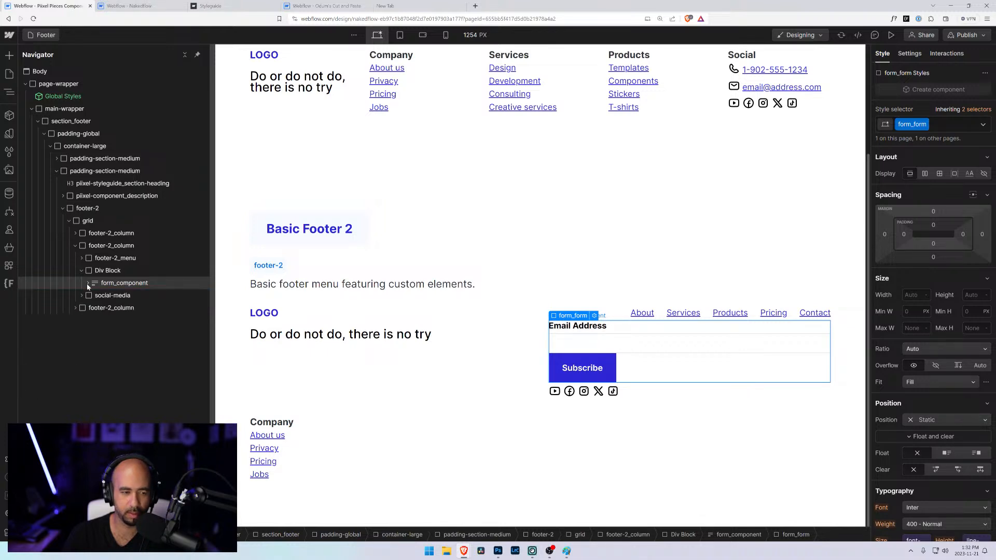
{"action": "left_click", "coordinate": [88, 283]}
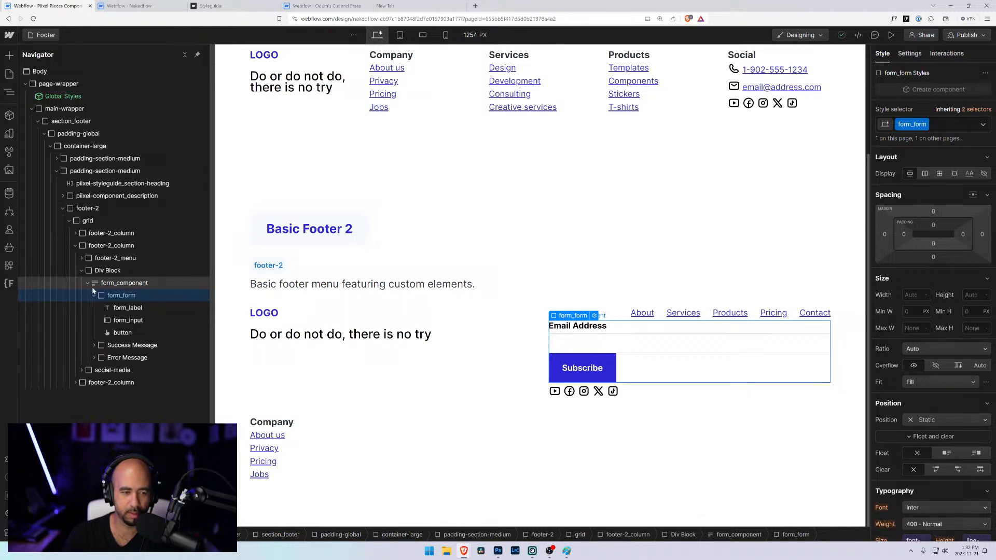
{"action": "left_click", "coordinate": [118, 331]}
{"action": "left_click", "coordinate": [115, 322]}
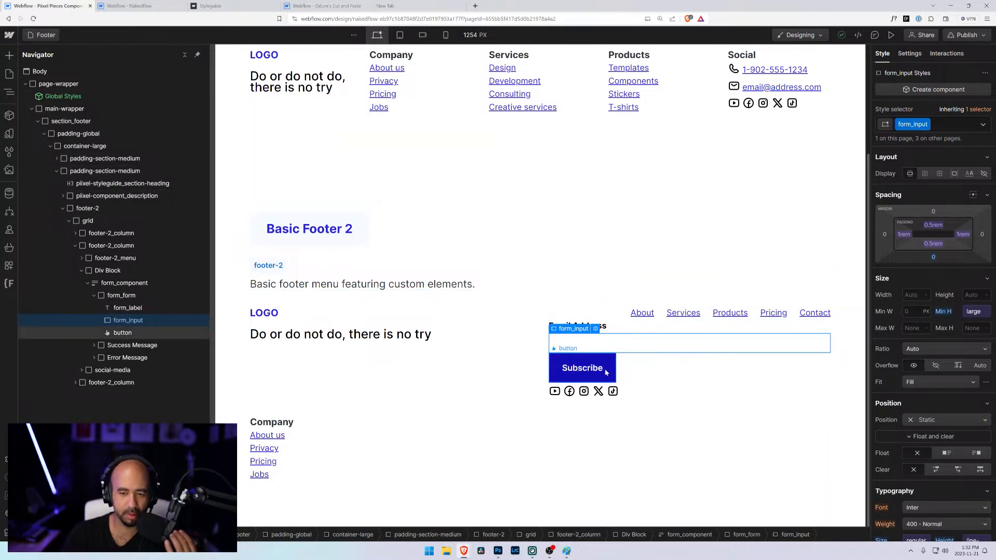
{"action": "left_click", "coordinate": [91, 293]}
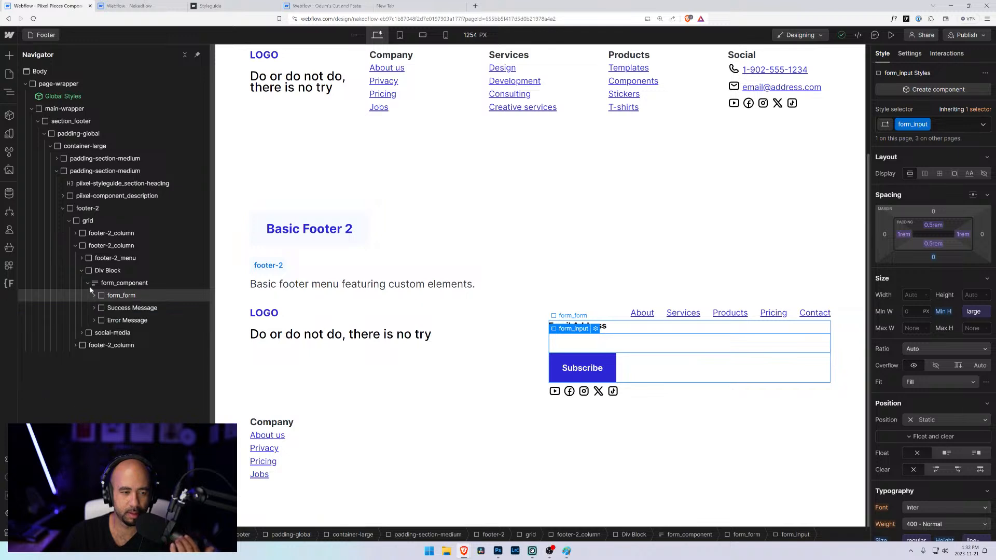
{"action": "left_click", "coordinate": [87, 283]}
{"action": "left_click_drag", "start_coordinate": [94, 284], "coordinate": [90, 283]}
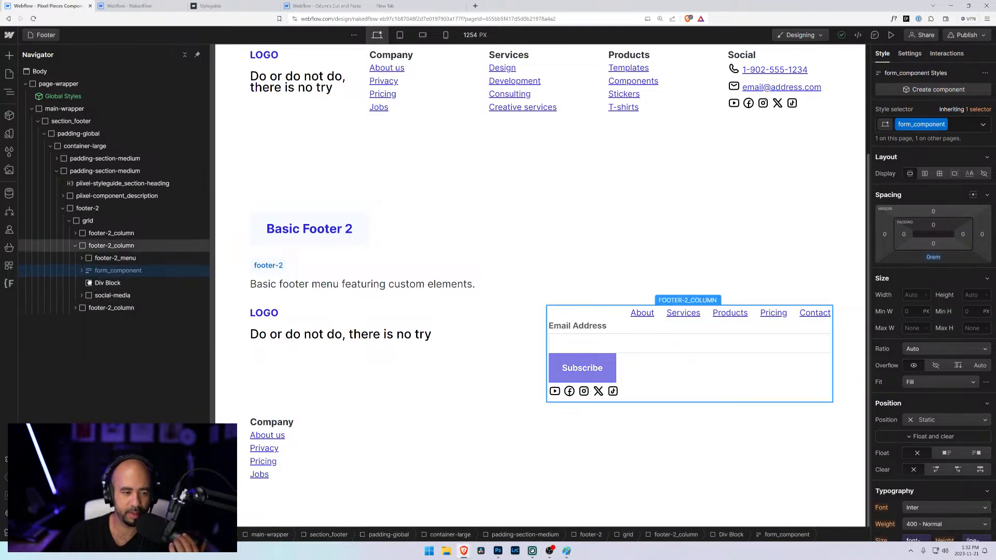
- Delete the empty Div Block and the third footer-2 column with Company links
{"action": "left_click", "coordinate": [89, 283]}
{"action": "key", "text": "Delete"}
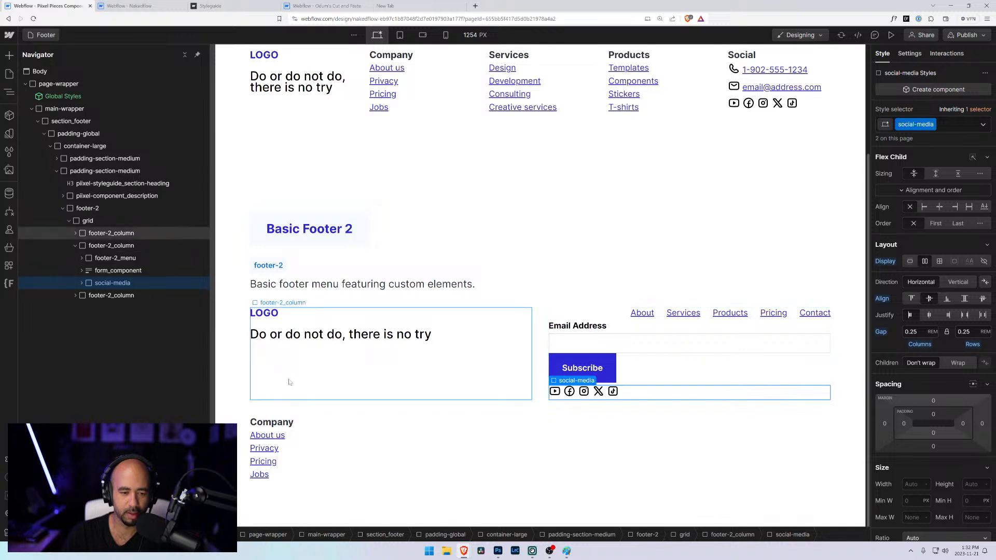
{"action": "left_click", "coordinate": [113, 296]}
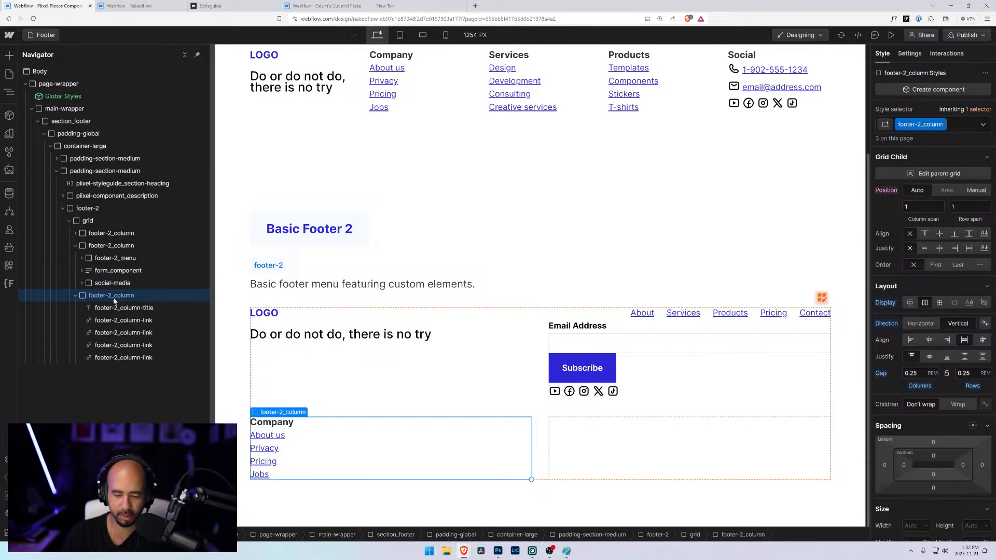
{"action": "key", "text": "Delete"}
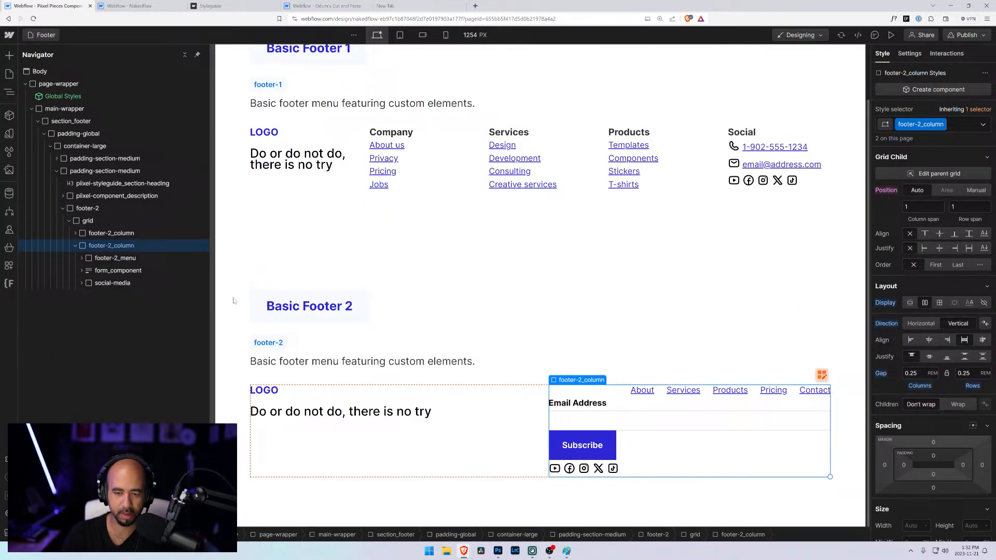
- Review the footer-2 description, first-column creed text and subscribe form styling, collapsing the form component
{"action": "left_click", "coordinate": [473, 354]}
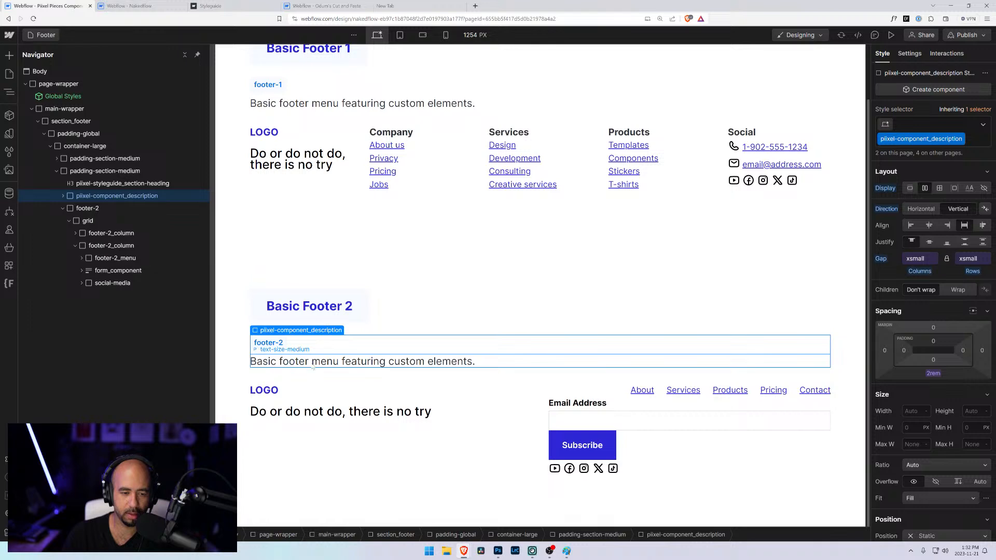
{"action": "left_click", "coordinate": [314, 364]}
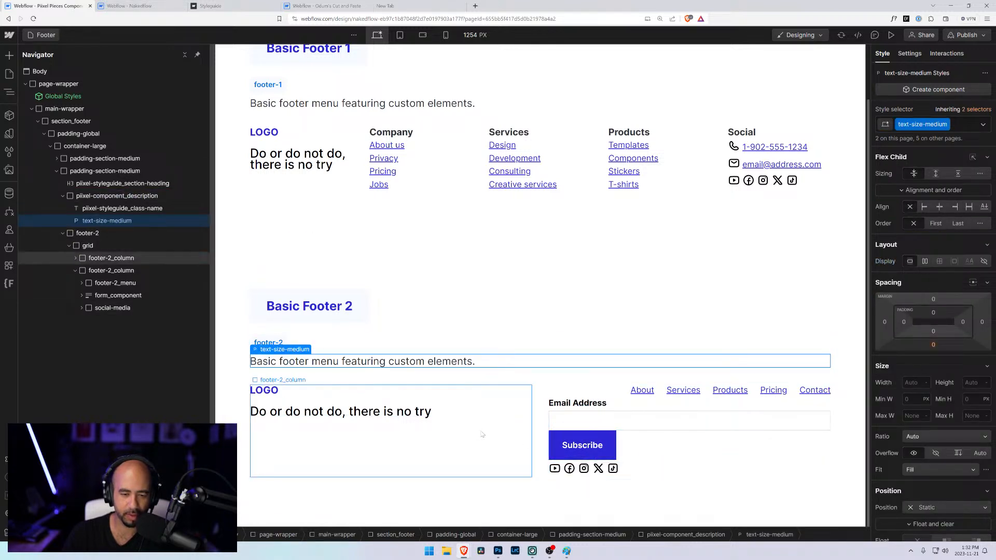
{"action": "left_click", "coordinate": [482, 433]}
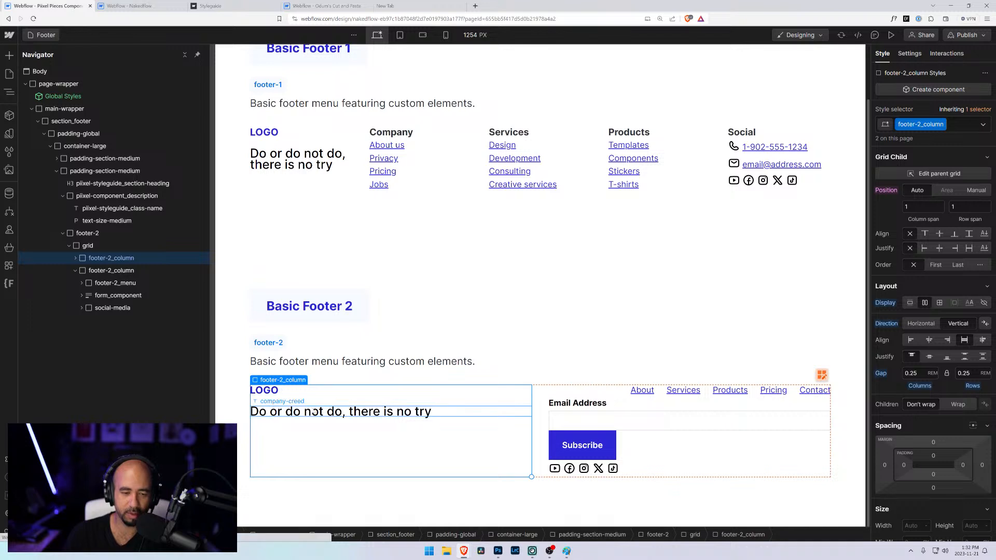
{"action": "left_click", "coordinate": [322, 411]}
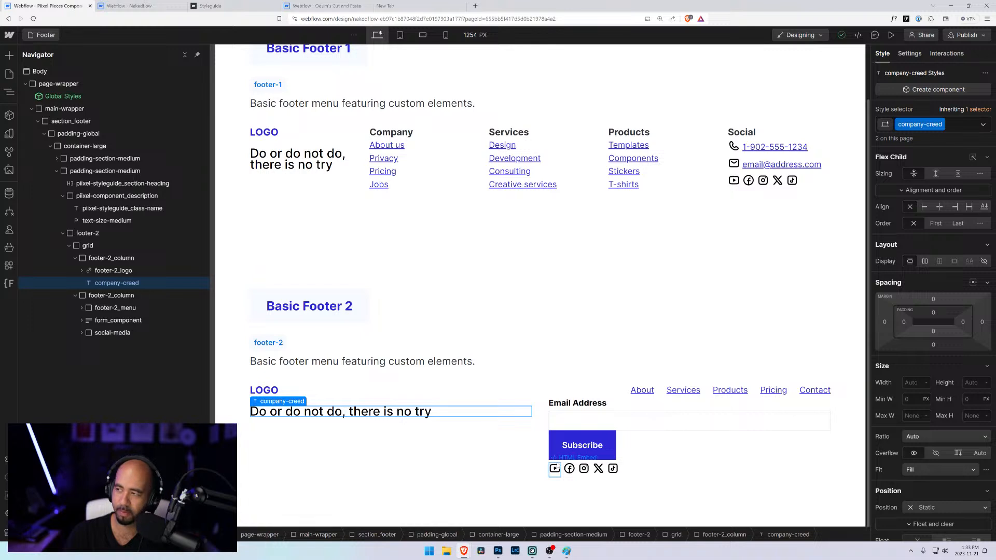
{"action": "scroll", "coordinate": [411, 339], "scroll_direction": "up", "scroll_amount": 1}
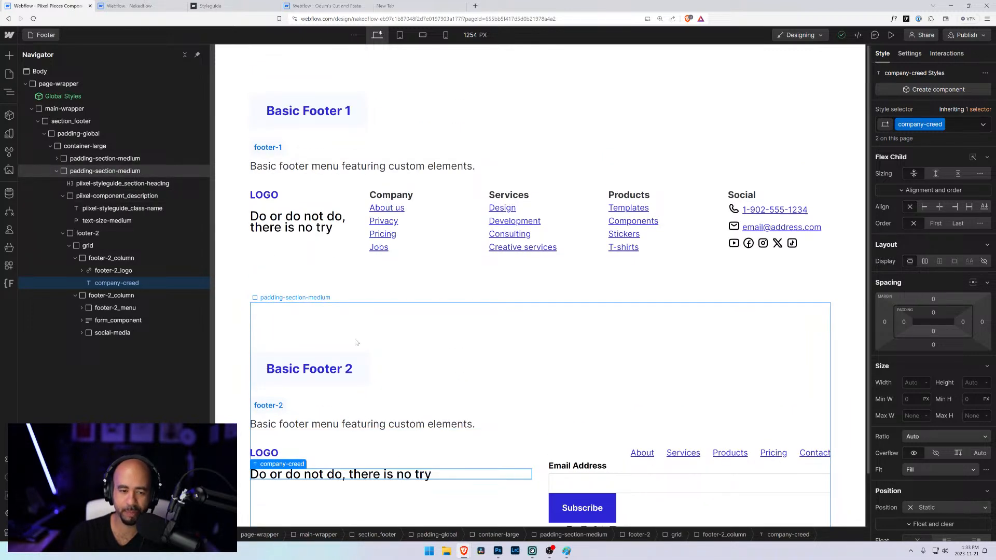
{"action": "left_click", "coordinate": [351, 425]}
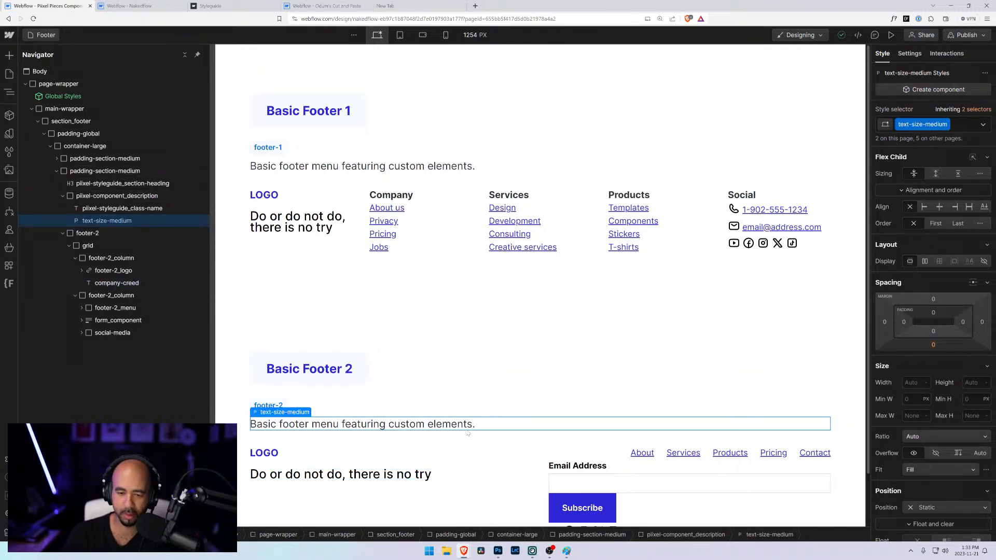
{"action": "left_click", "coordinate": [647, 498]}
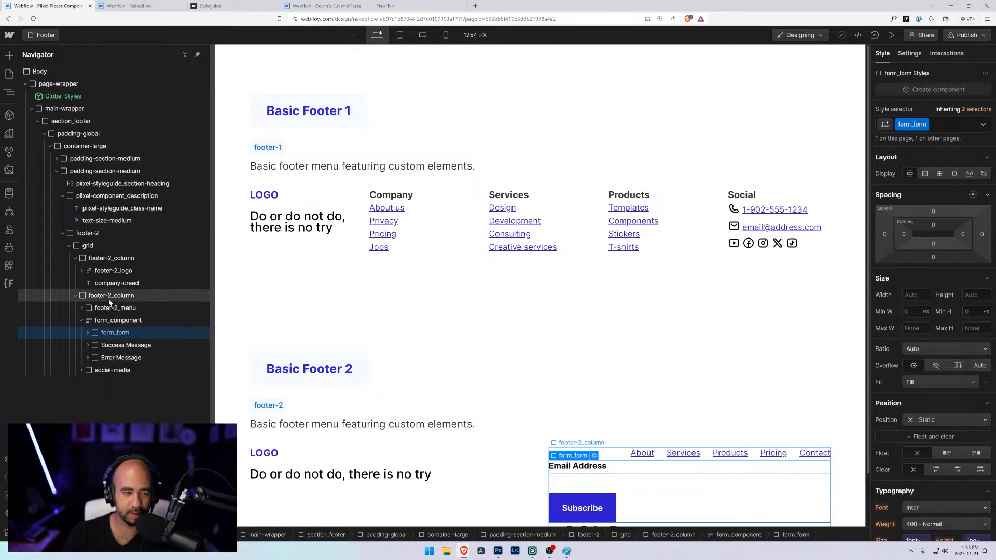
{"action": "left_click", "coordinate": [82, 320]}
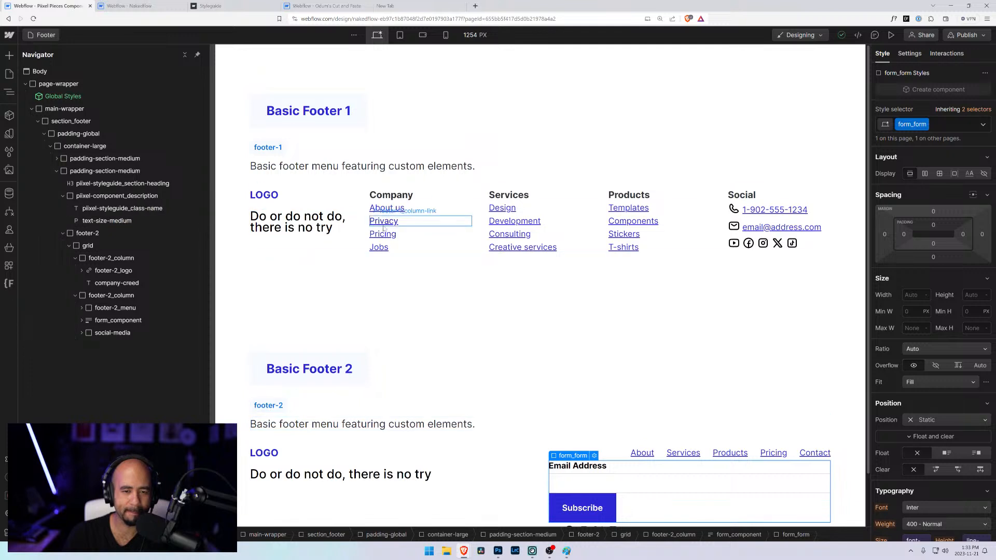
{"action": "left_click", "coordinate": [107, 259]}
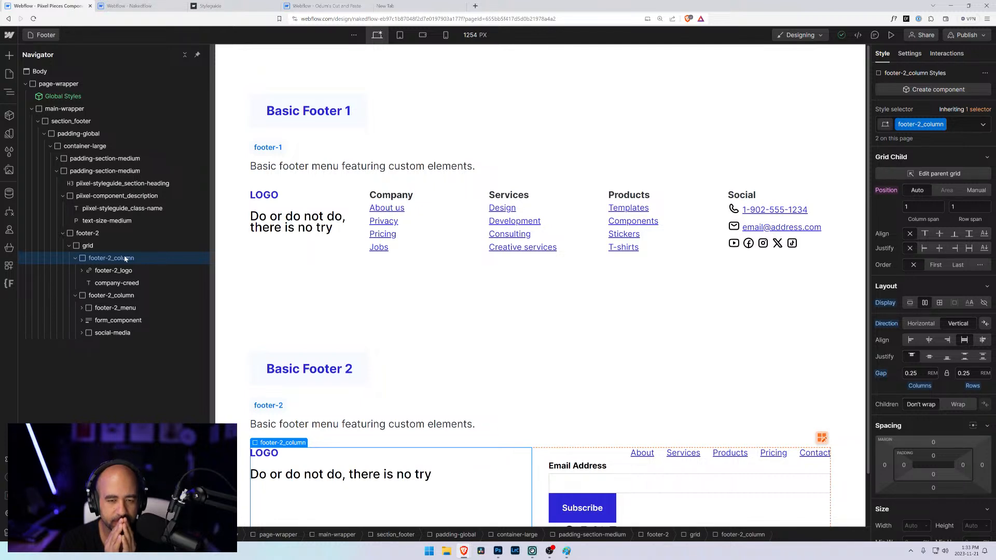
- Compare the first footer-2_column with Basic Footer 1's Company column, then begin renaming its class
{"action": "left_click", "coordinate": [416, 203]}
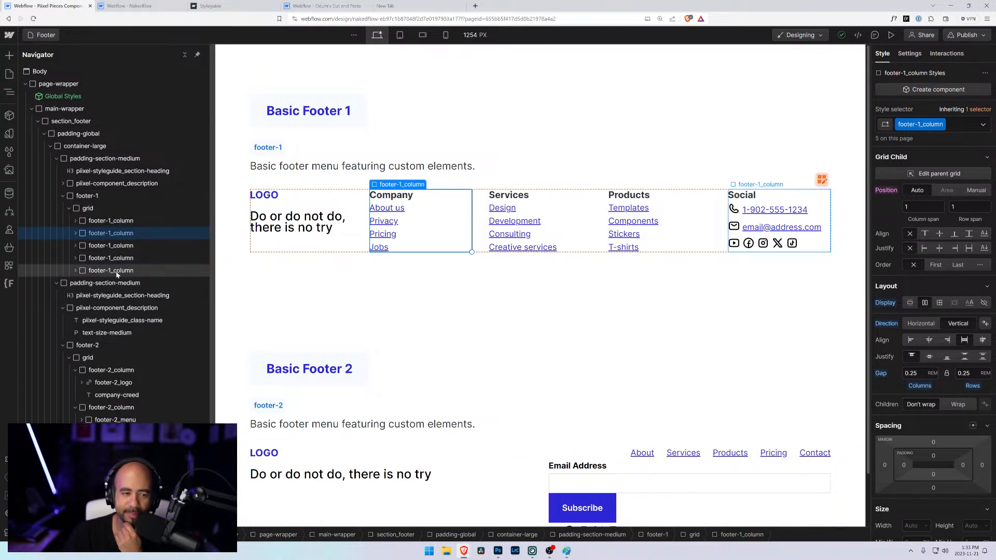
{"action": "scroll", "coordinate": [471, 374], "scroll_direction": "down", "scroll_amount": 1}
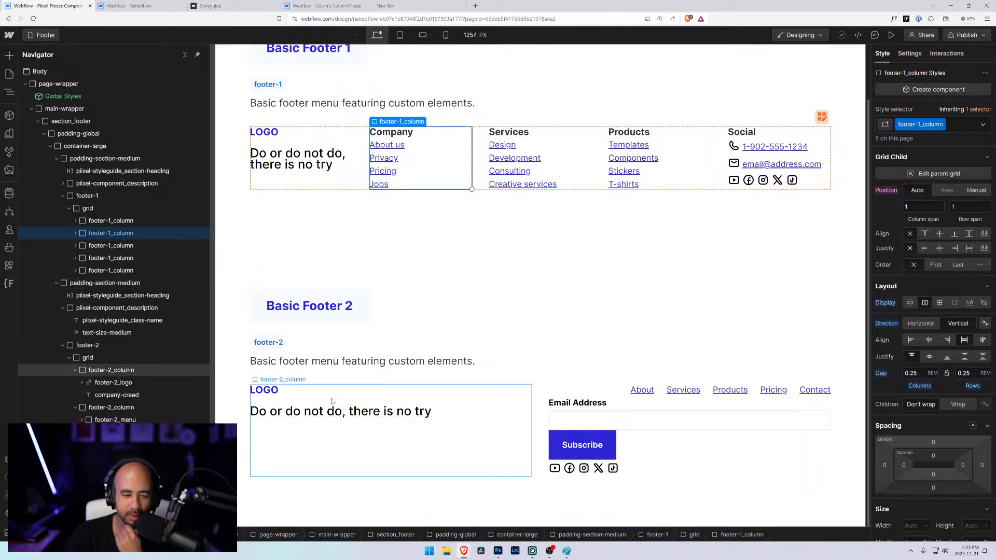
{"action": "left_click", "coordinate": [105, 370]}
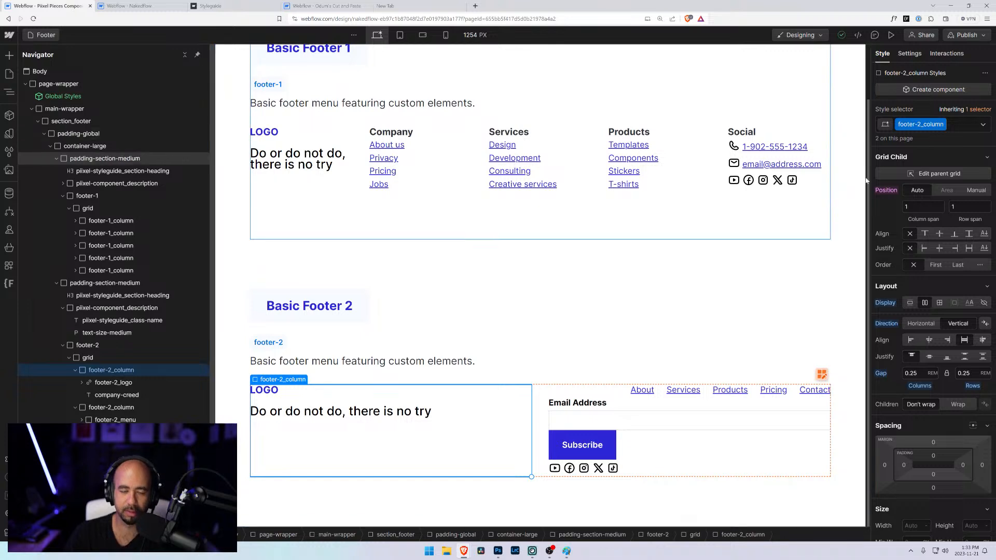
{"action": "left_click", "coordinate": [944, 125]}
- Rename the footer-2_column class to footer-2_section
{"action": "left_click", "coordinate": [935, 141]}
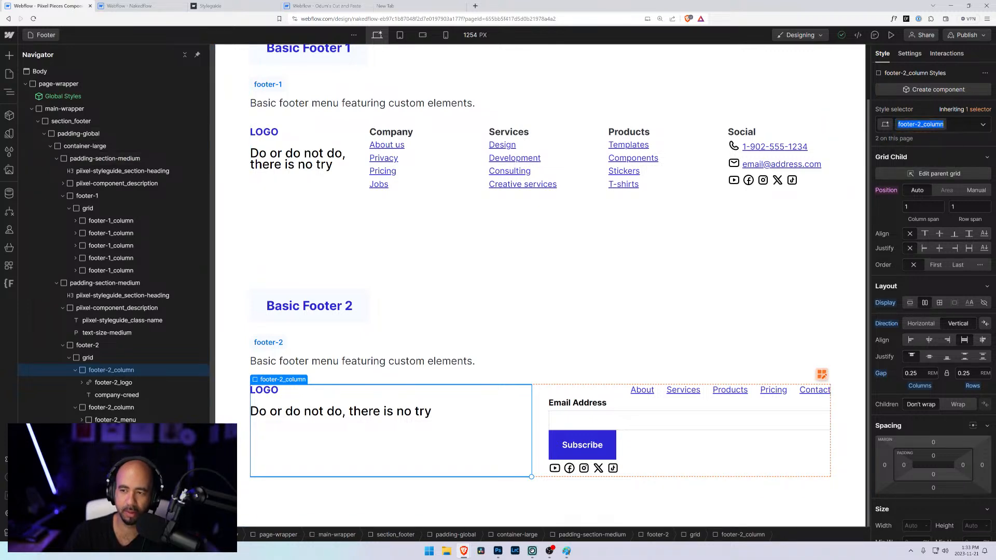
{"action": "left_click", "coordinate": [927, 125]}
{"action": "key", "text": "BackSpace"}
{"action": "key", "text": "BackSpace"}
{"action": "key", "text": "BackSpace"}
{"action": "key", "text": "BackSpace"}
{"action": "key", "text": "BackSpace"}
{"action": "key", "text": "BackSpace"}
{"action": "type", "text": "section"}
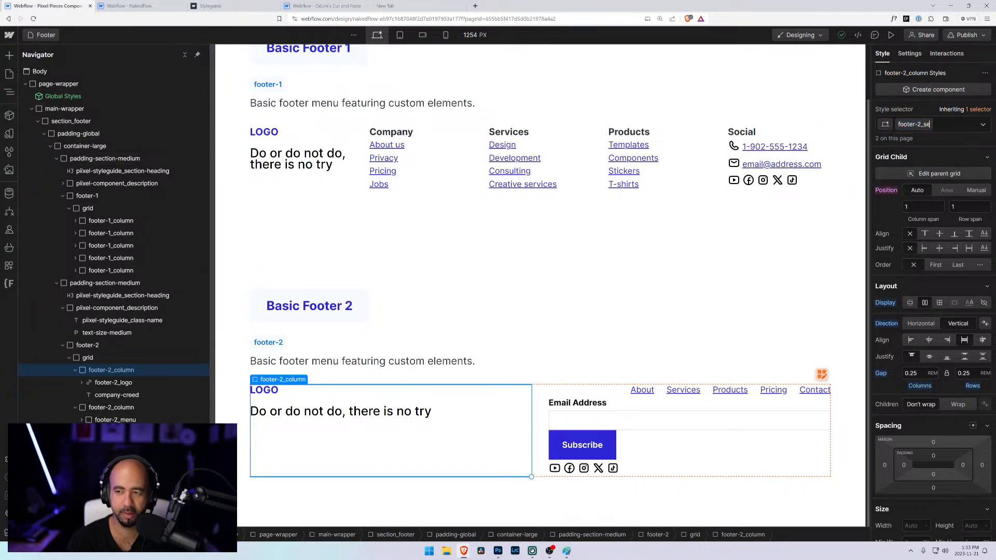
{"action": "key", "text": "Return"}
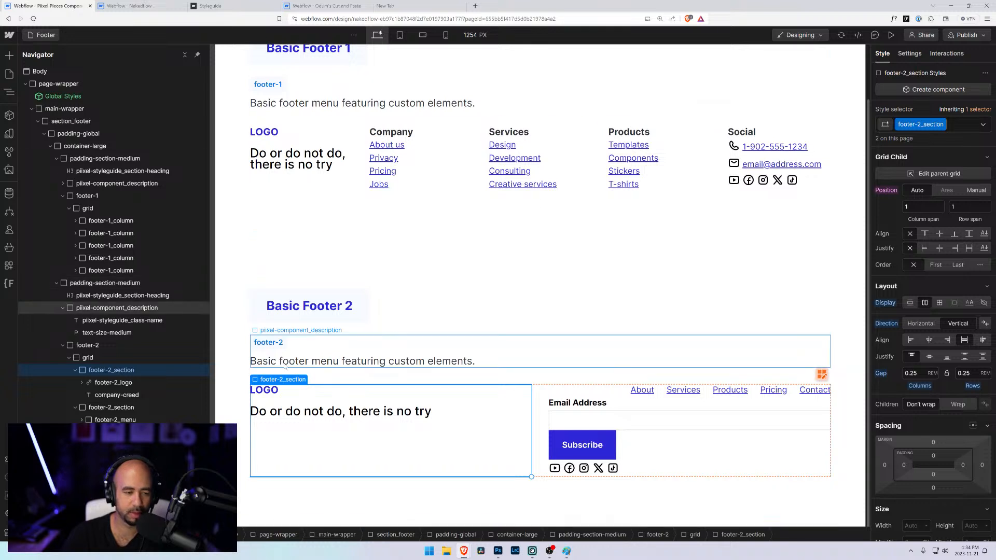
- Remove the footer-2_section class from the first Basic Footer 2 column, leaving it unclassed
{"action": "left_click", "coordinate": [117, 409]}
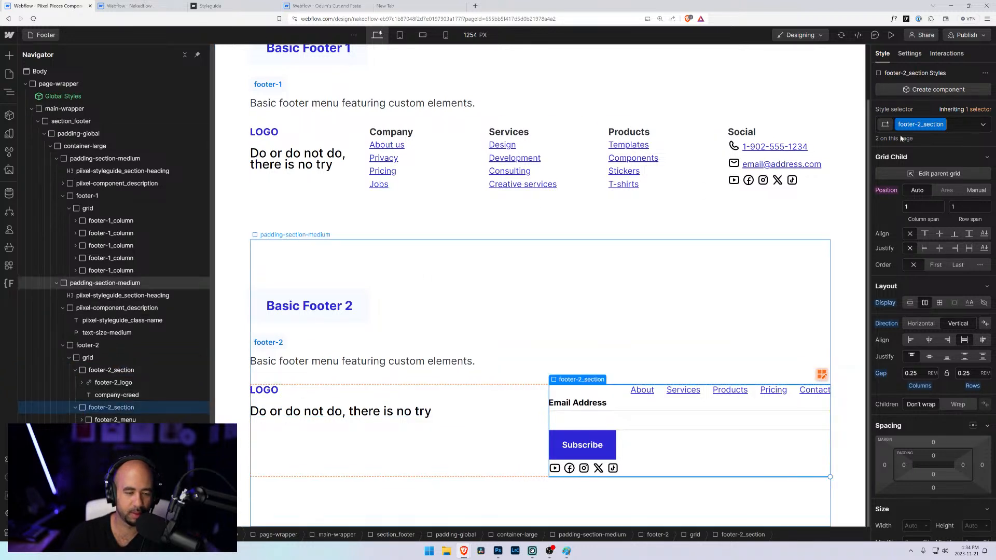
{"action": "key", "text": "ctrl+Return"}
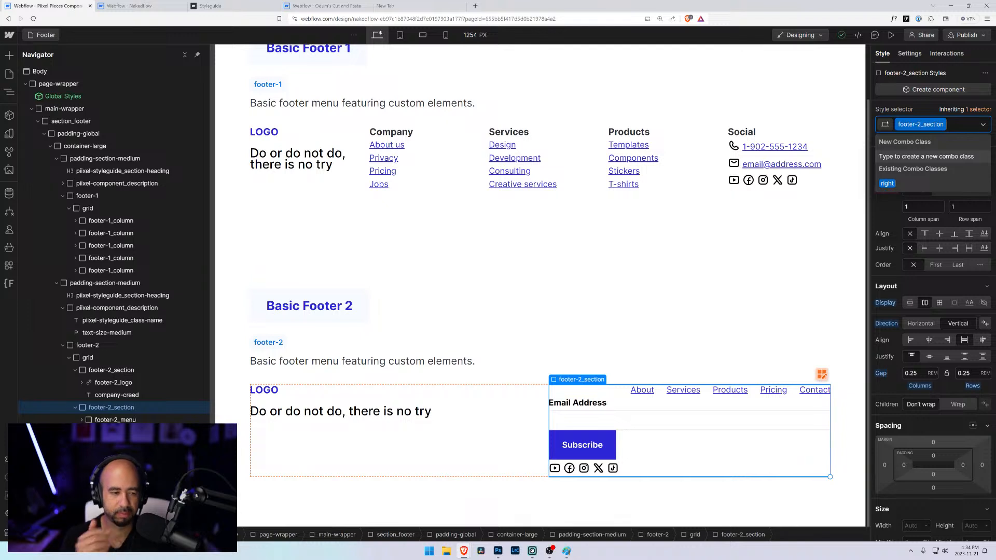
{"action": "left_click", "coordinate": [133, 370]}
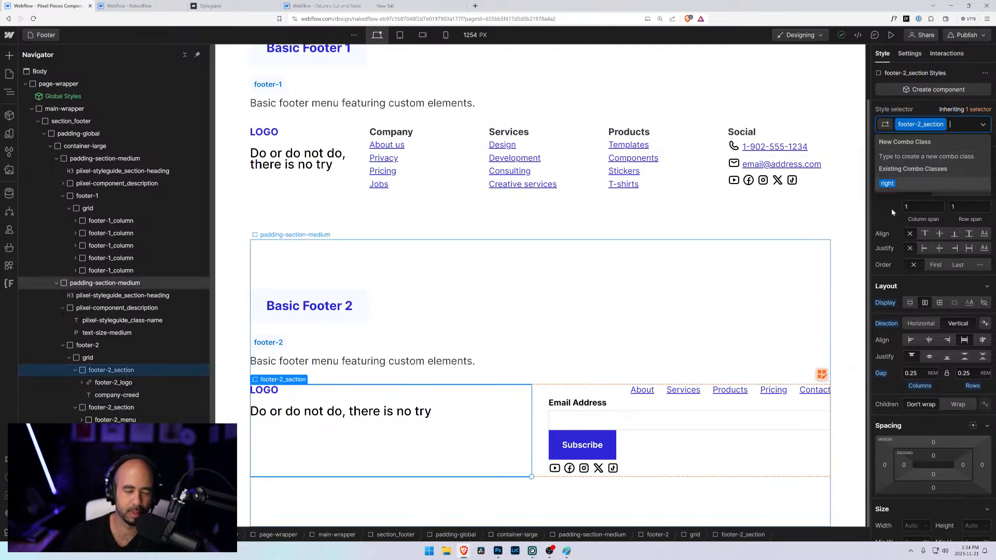
{"action": "key", "text": "BackSpace"}
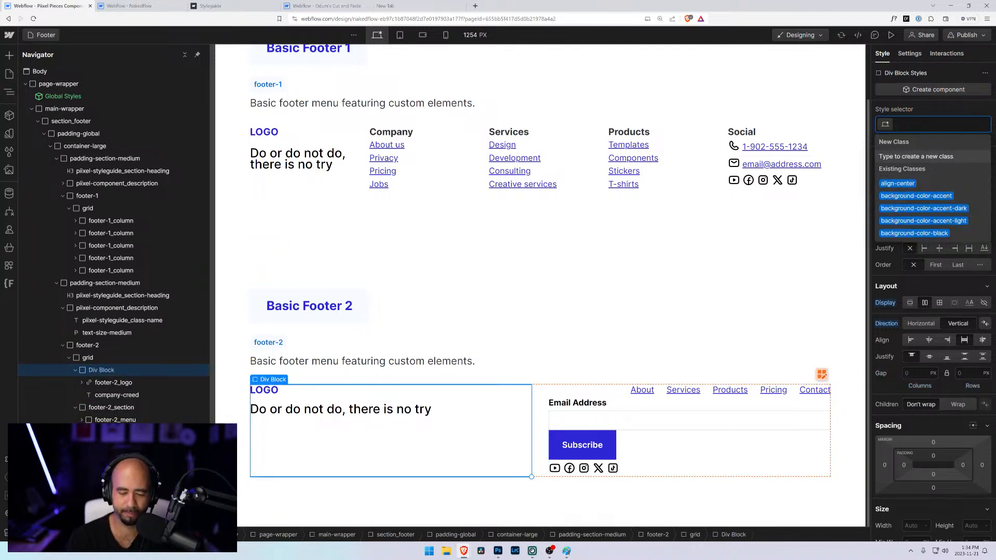
{"action": "key", "text": "Escape"}
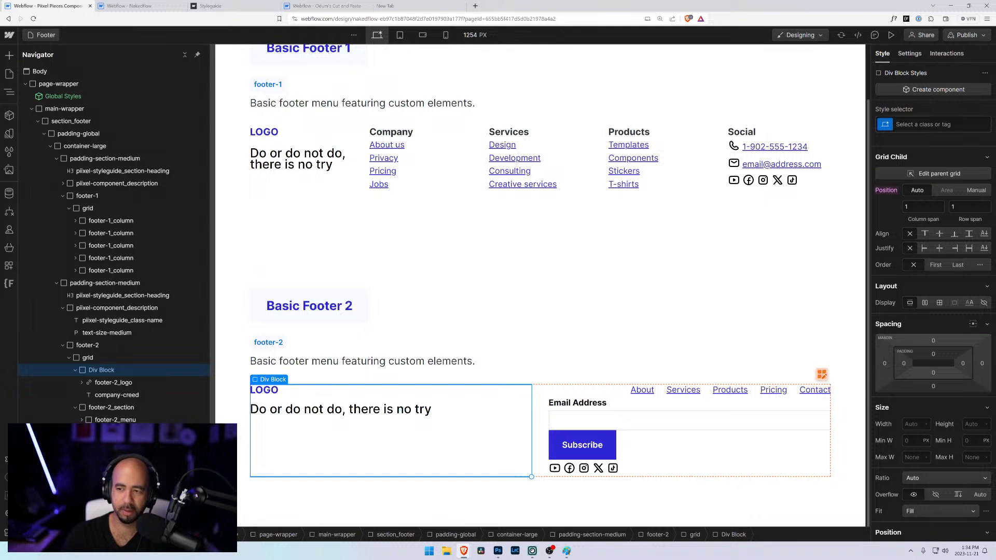
{"action": "left_click", "coordinate": [932, 124]}
{"action": "key", "text": "Escape"}
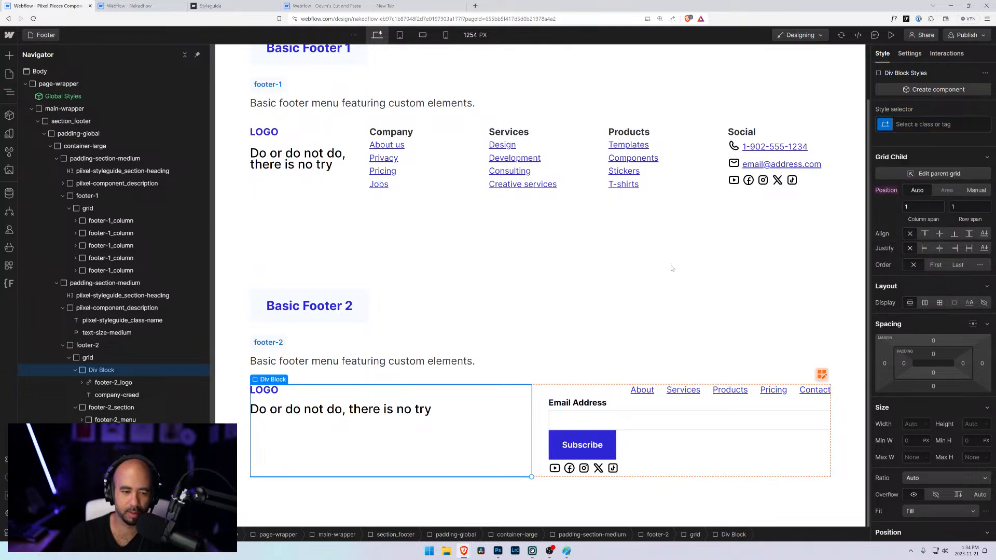
- Strip footer-2_section from the second column and start typing footer-2_section on the first
{"action": "left_click", "coordinate": [124, 382]}
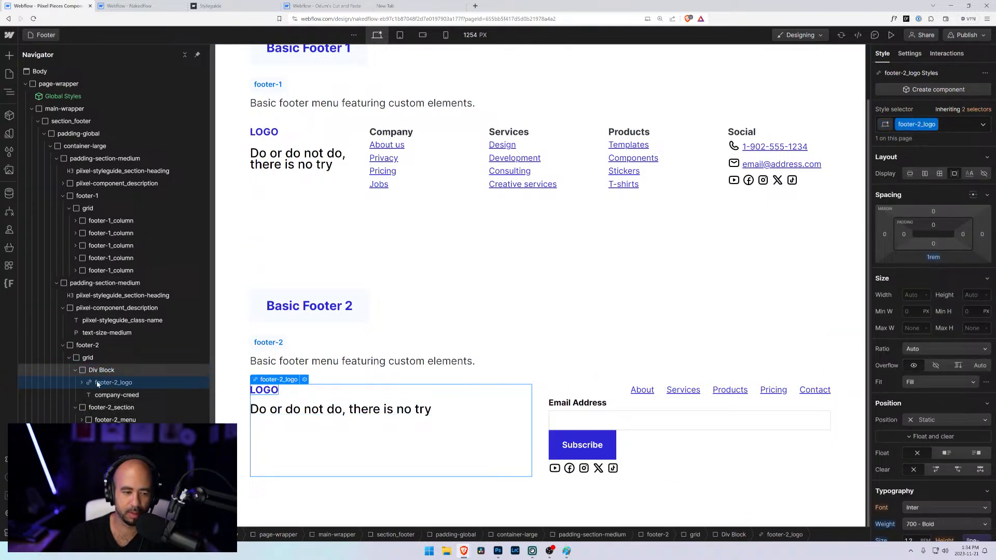
{"action": "left_click", "coordinate": [111, 408]}
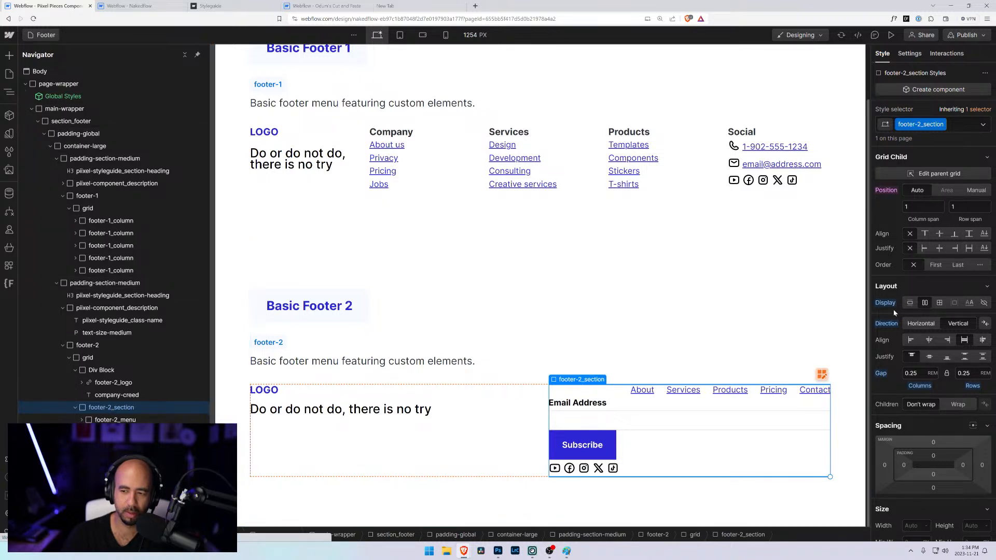
{"action": "left_click", "coordinate": [968, 125]}
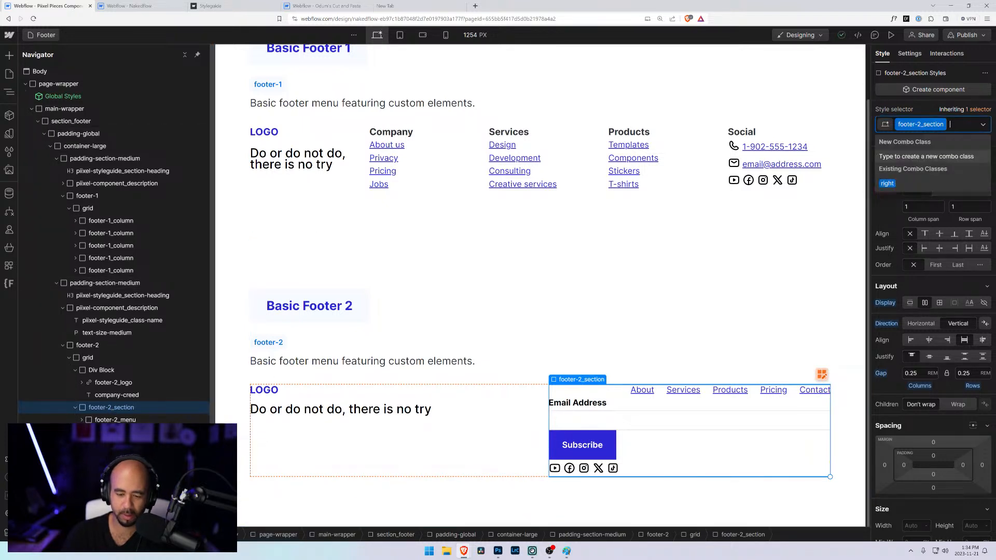
{"action": "key", "text": "BackSpace"}
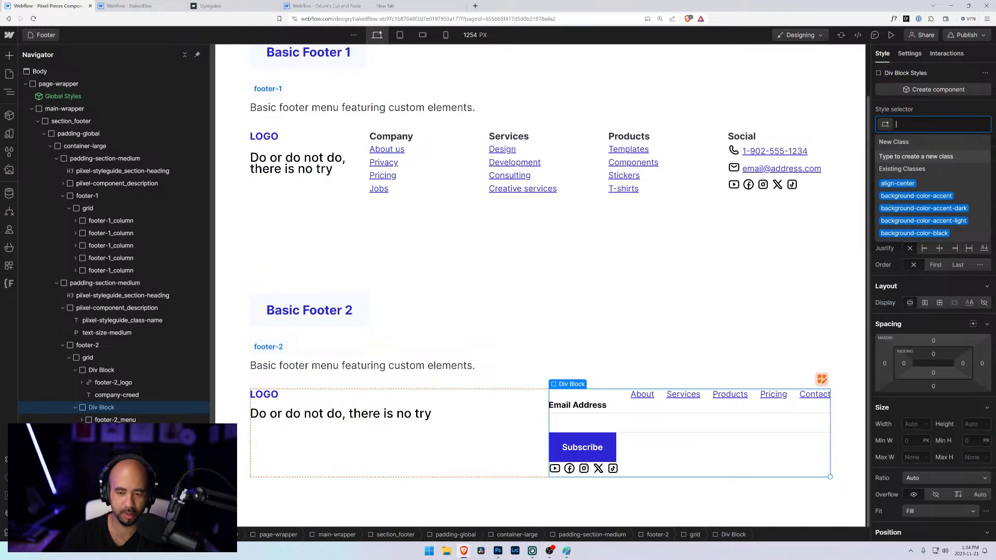
{"action": "left_click", "coordinate": [104, 382]}
{"action": "left_click", "coordinate": [98, 371]}
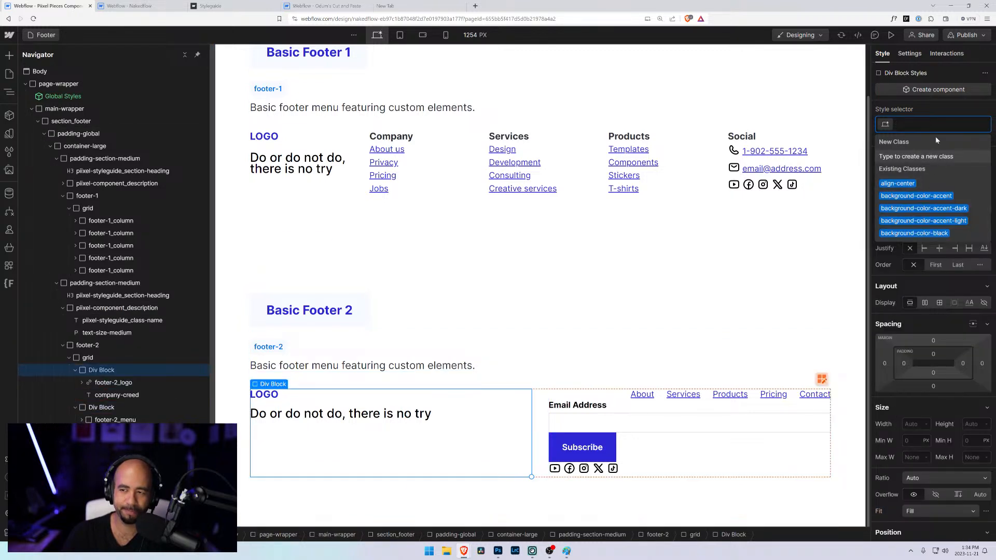
{"action": "type", "text": "footer"}
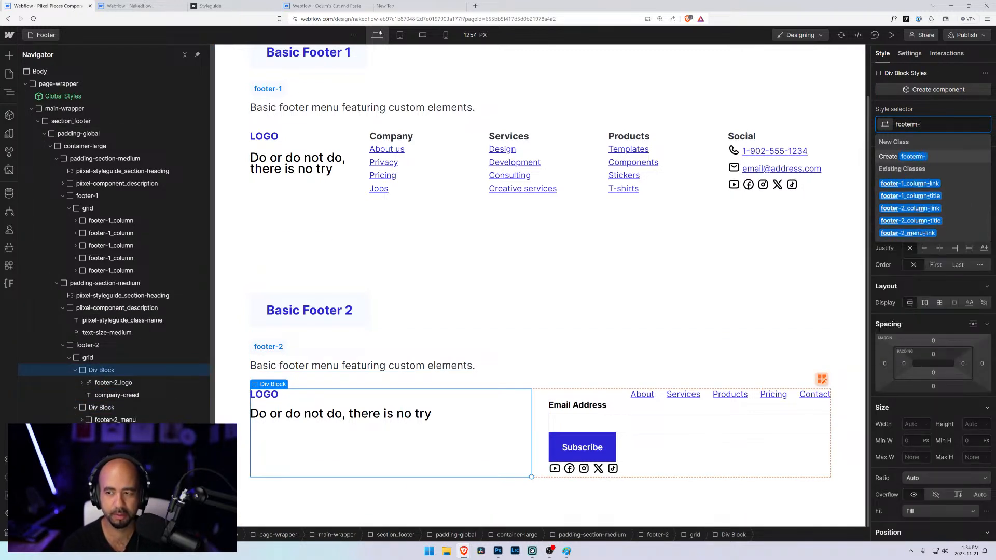
{"action": "type", "text": "-2_"}
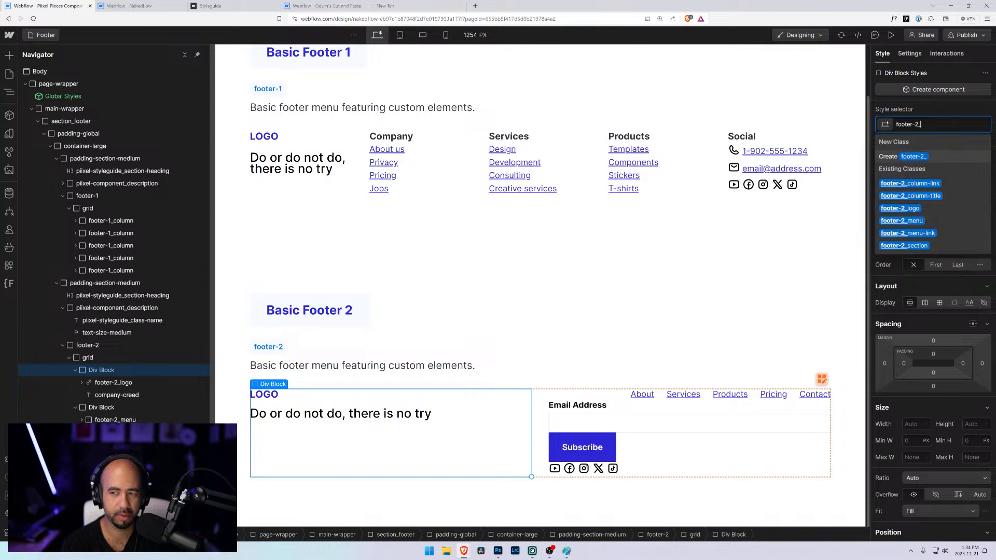
{"action": "type", "text": "section"}
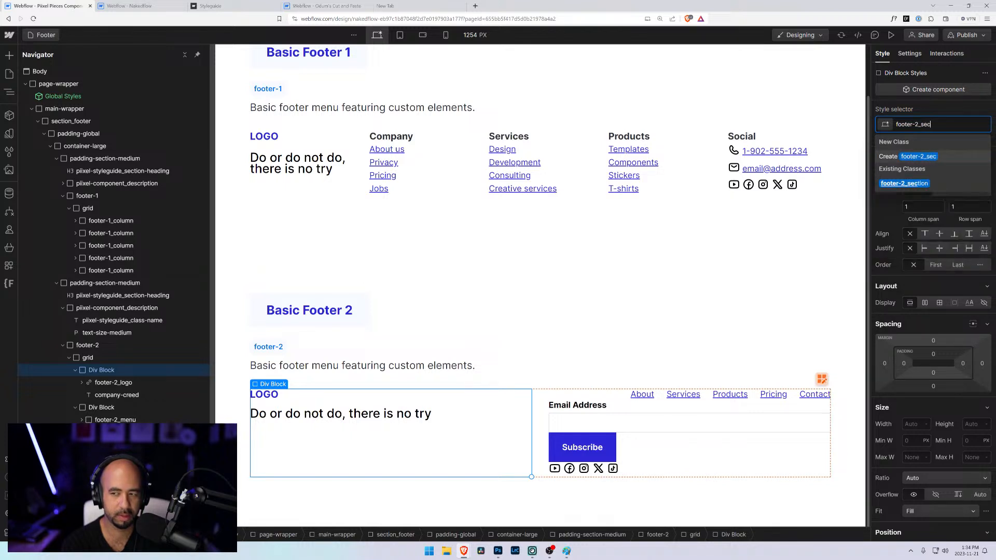
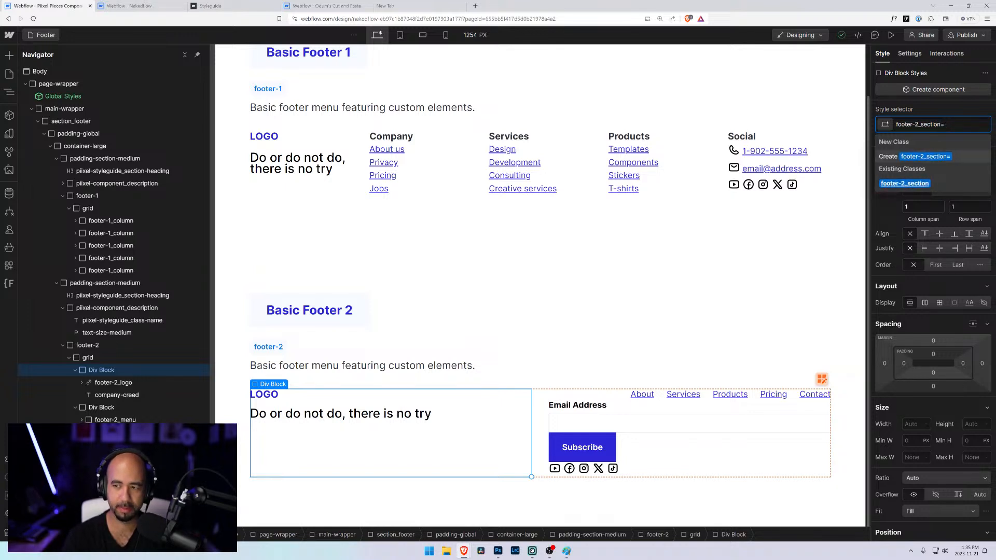
- Class the left column footer-2_section-left and the right column footer-2_section-right
{"action": "type", "text": "-left"}
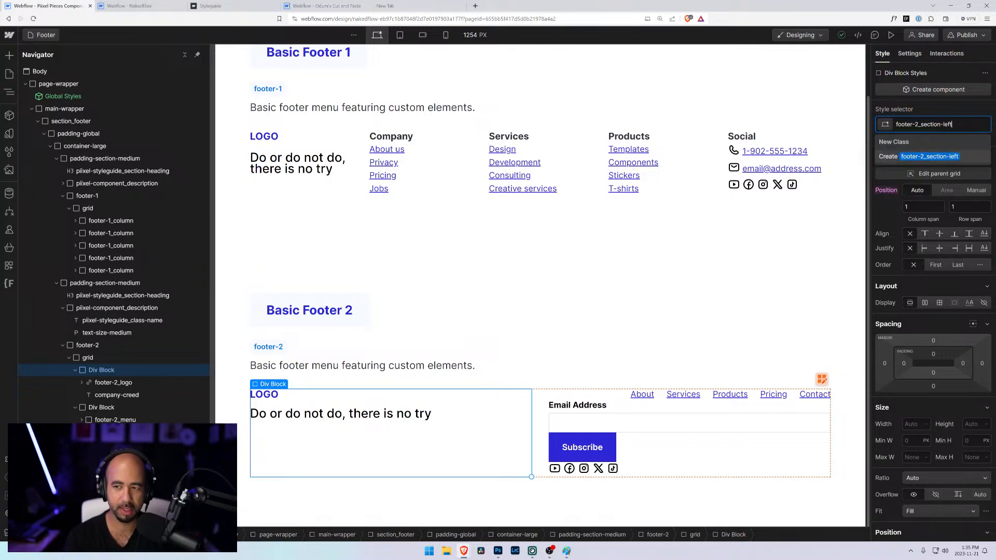
{"action": "key", "text": "Return"}
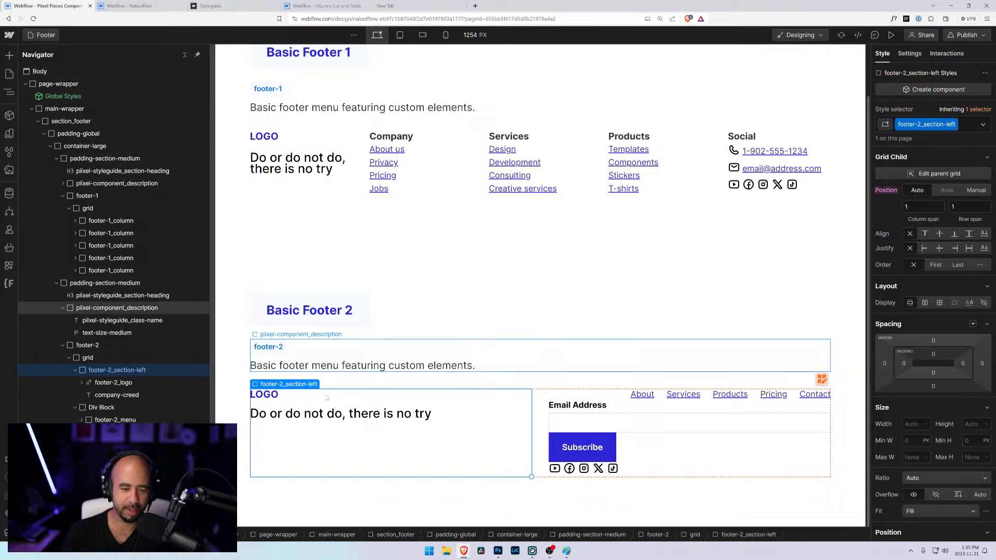
{"action": "left_click", "coordinate": [101, 407]}
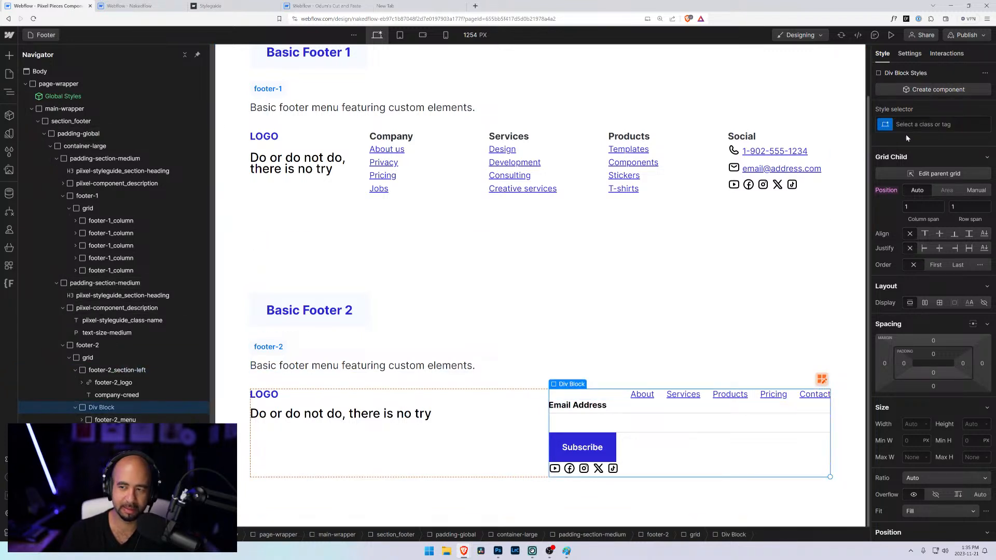
{"action": "key", "text": "ctrl+Return"}
{"action": "type", "text": "footer-"}
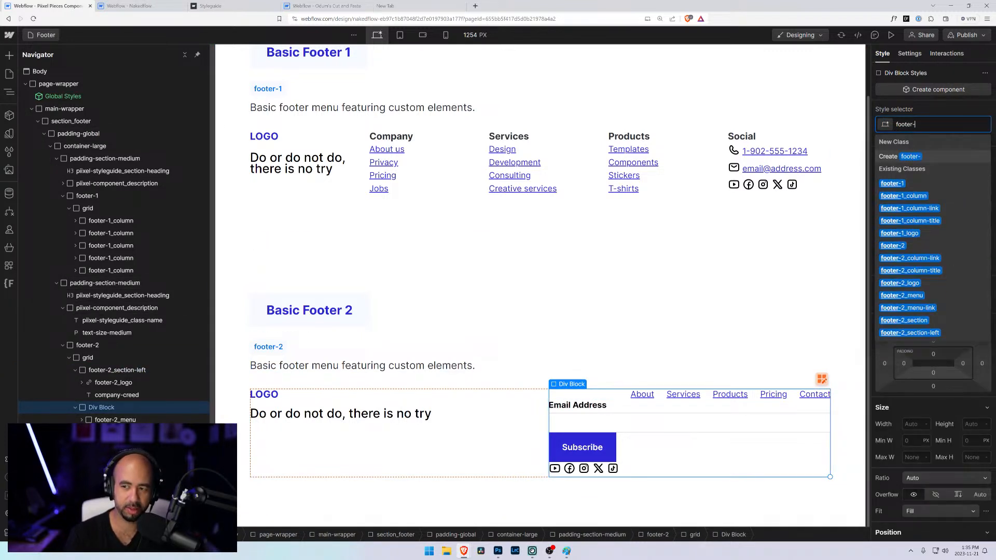
{"action": "type", "text": "2_"}
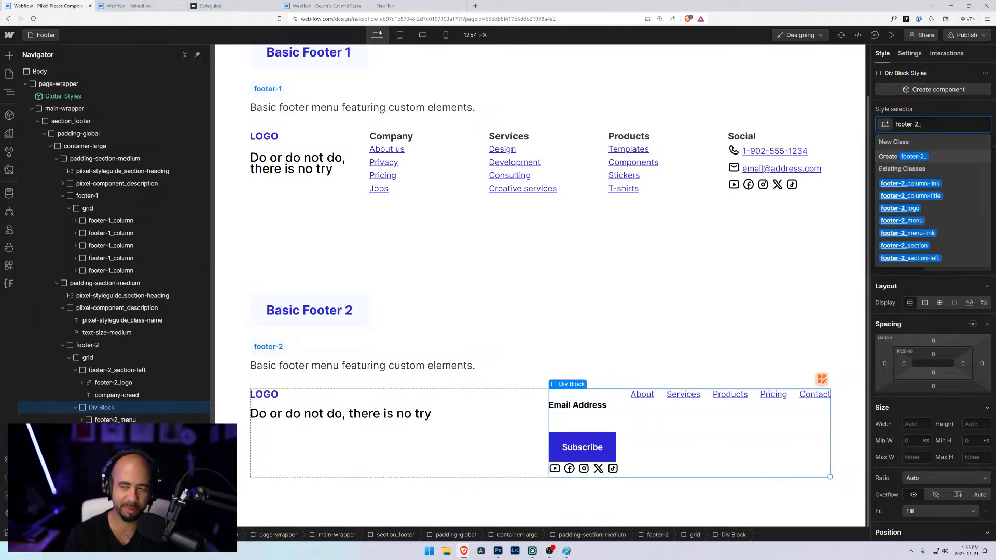
{"action": "type", "text": "section"}
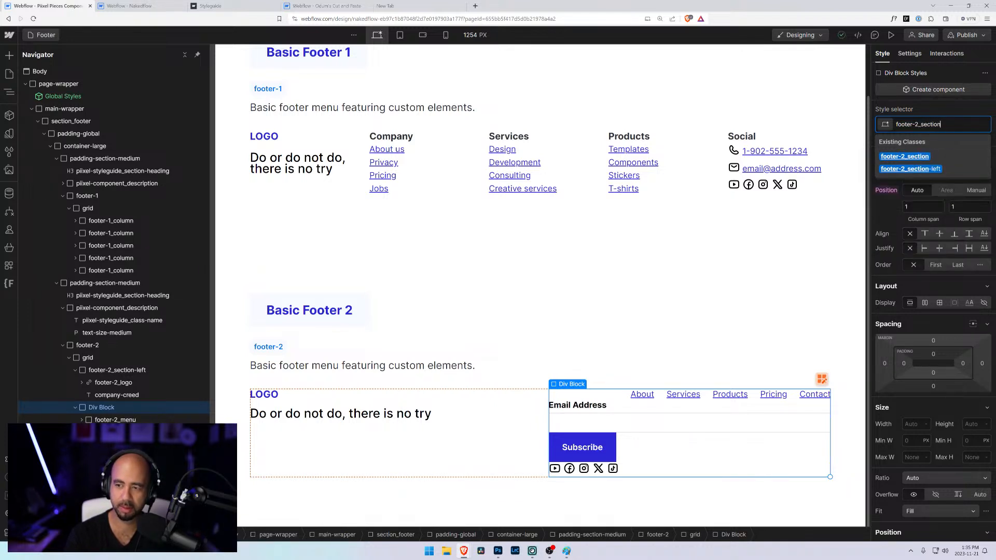
{"action": "type", "text": "-right"}
{"action": "key", "text": "Return"}
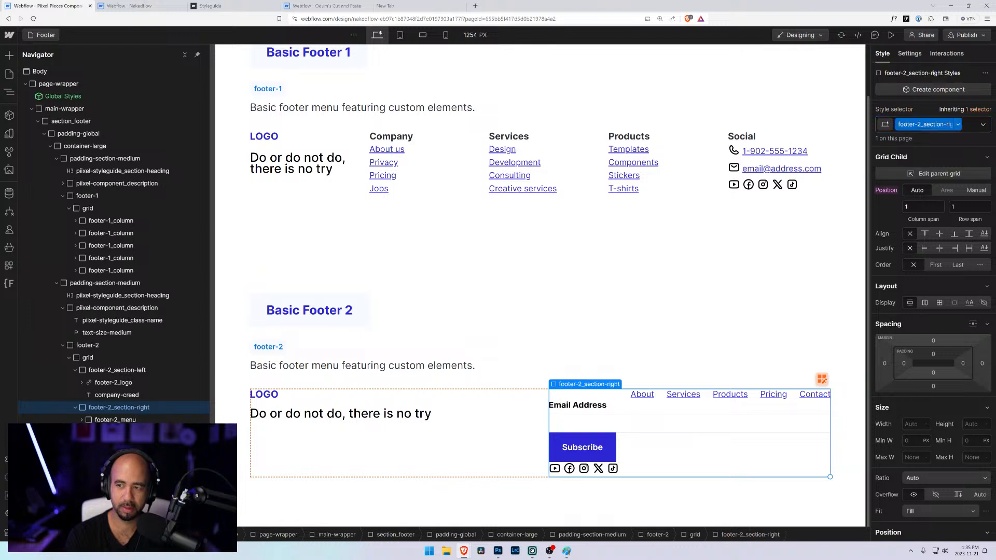
- Make footer-2_section-right a vertical flex stack aligned to the end with a 2rem gap
{"action": "left_click", "coordinate": [131, 370]}
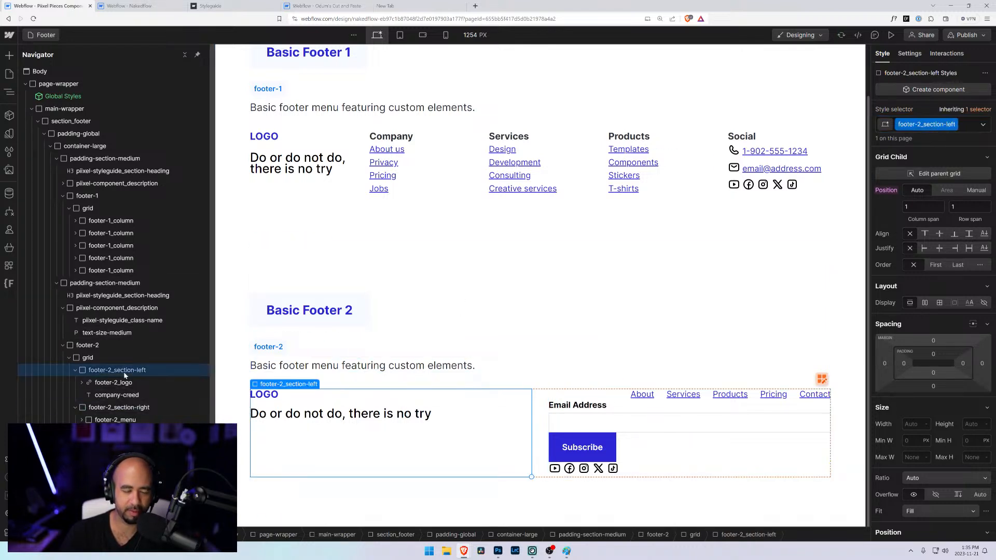
{"action": "left_click", "coordinate": [122, 407]}
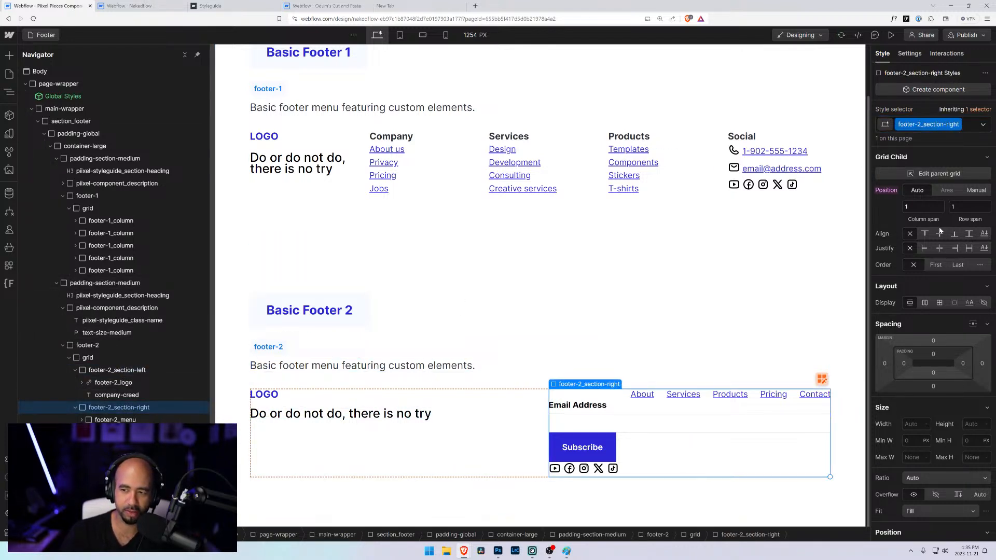
{"action": "scroll", "coordinate": [938, 478], "scroll_direction": "down", "scroll_amount": 2}
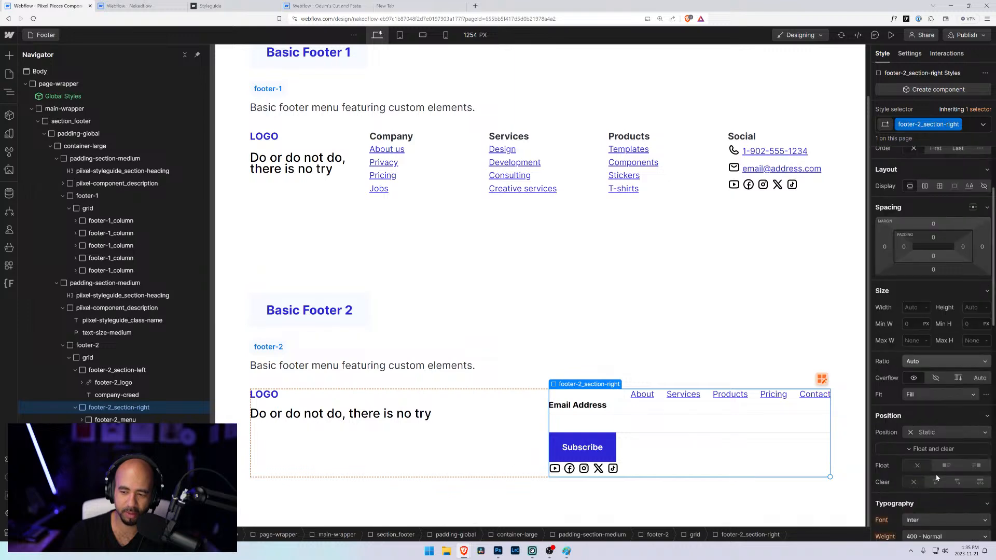
{"action": "scroll", "coordinate": [912, 470], "scroll_direction": "down", "scroll_amount": 2}
{"action": "scroll", "coordinate": [911, 469], "scroll_direction": "up", "scroll_amount": 4}
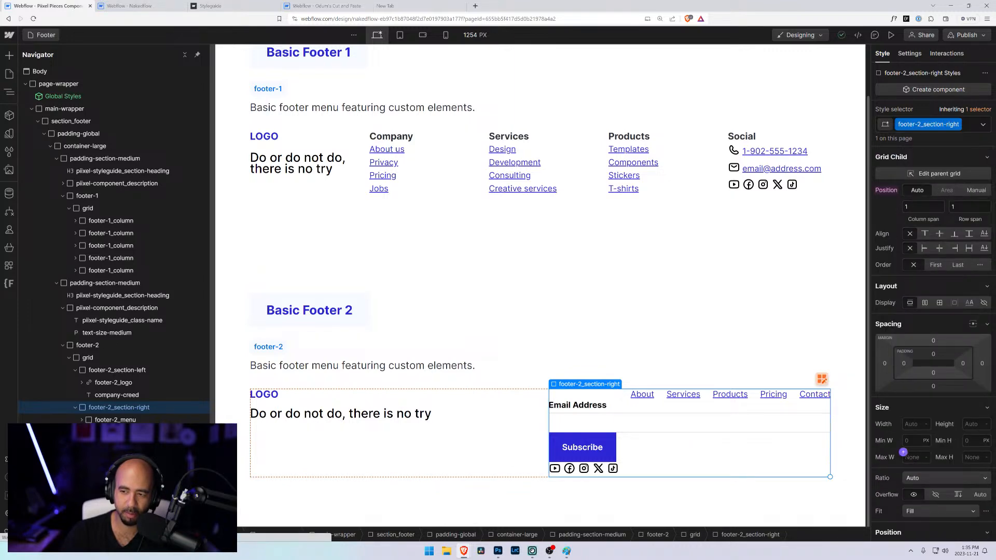
{"action": "left_click", "coordinate": [925, 304]}
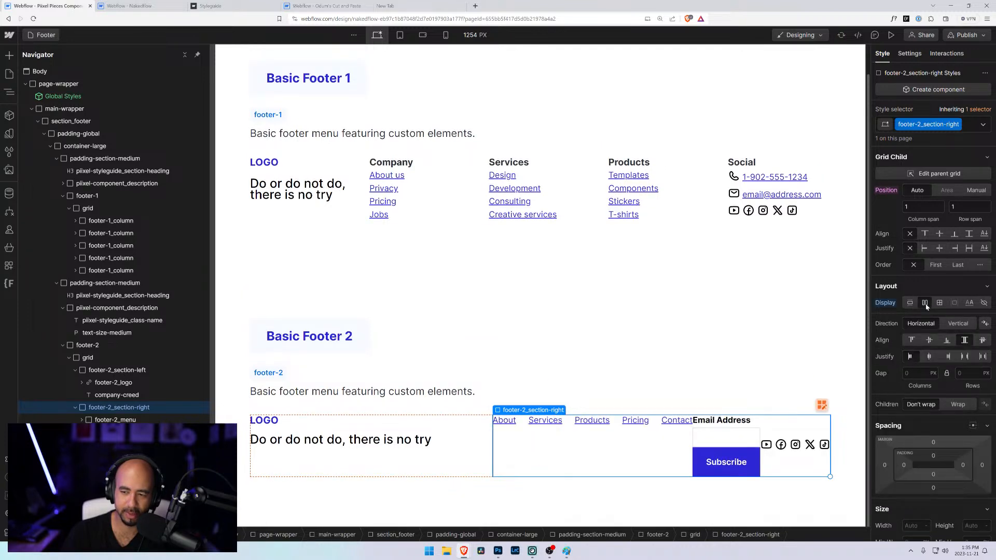
{"action": "left_click", "coordinate": [958, 323]}
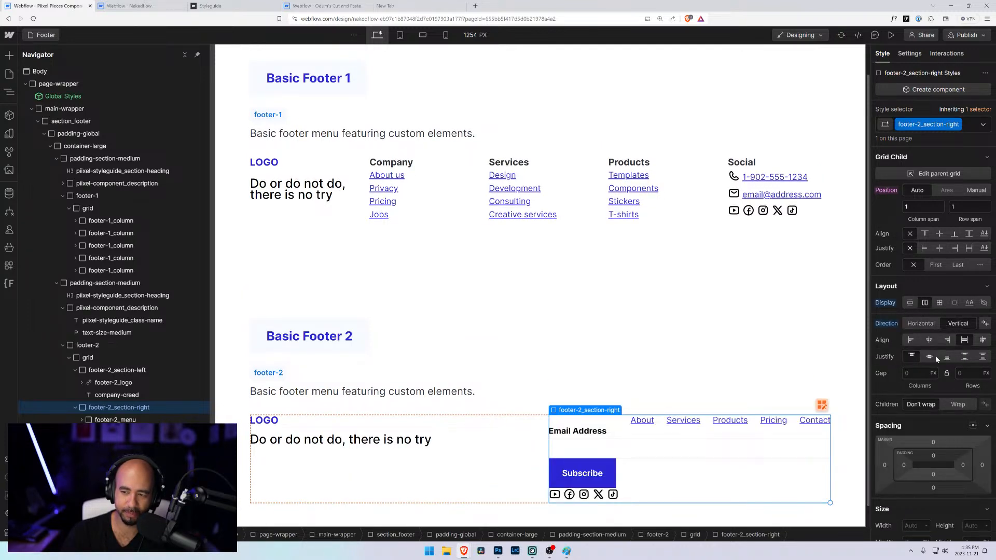
{"action": "left_click", "coordinate": [947, 341]}
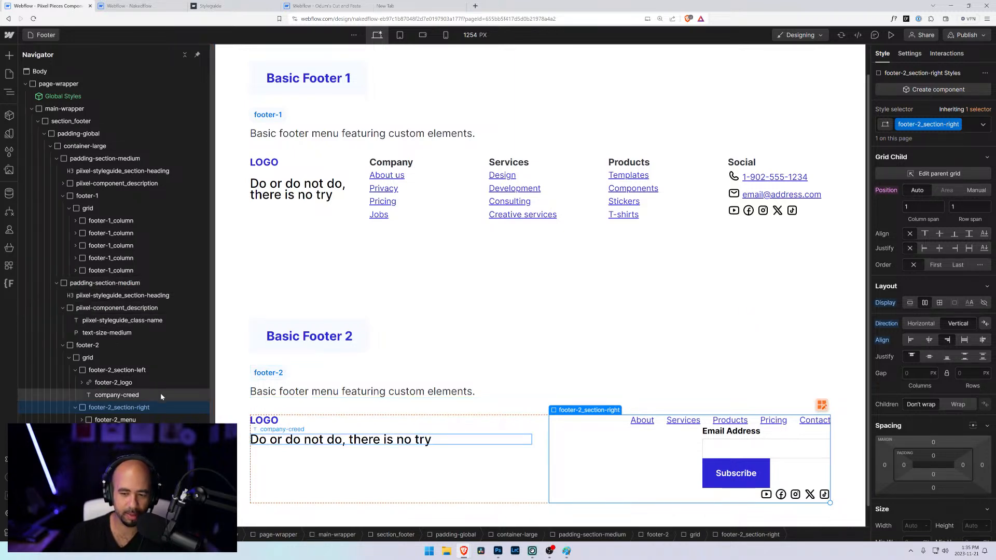
{"action": "left_click", "coordinate": [913, 373]}
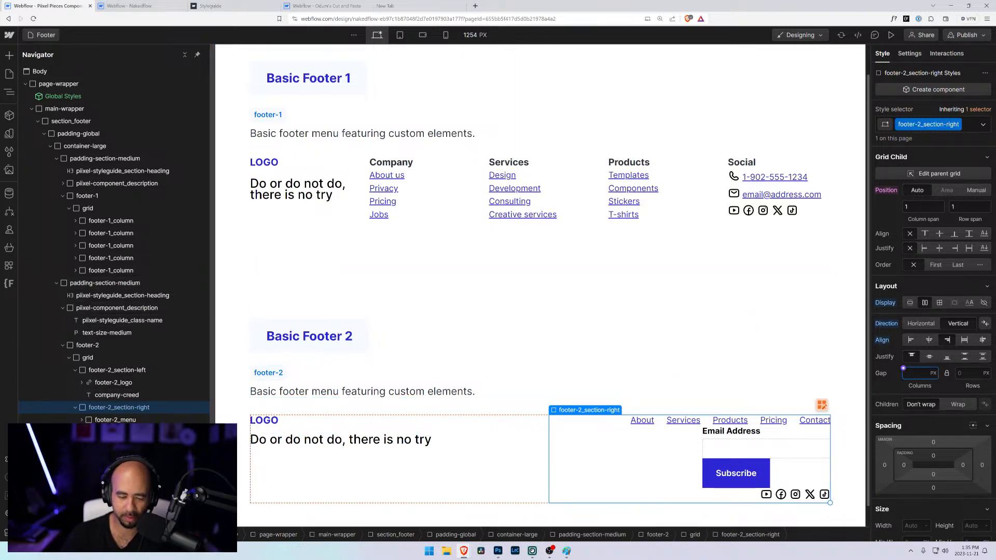
{"action": "type", "text": "2rem"}
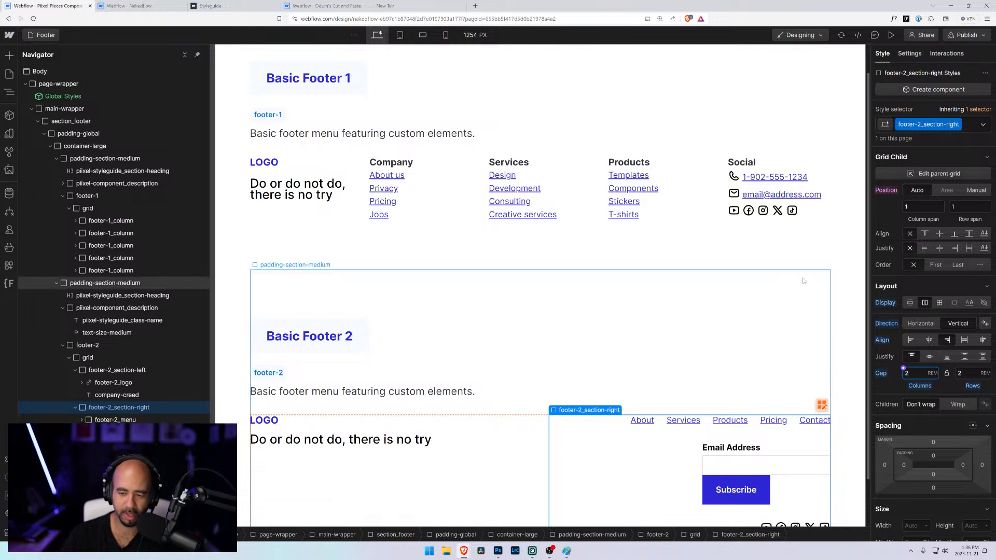
{"action": "scroll", "coordinate": [745, 282], "scroll_direction": "down", "scroll_amount": 1}
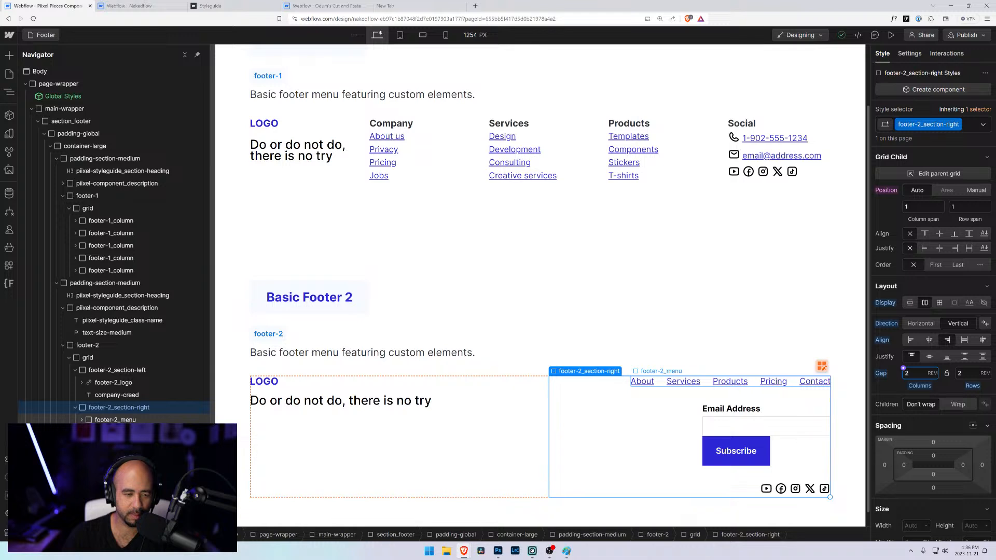
{"action": "left_click", "coordinate": [763, 426]}
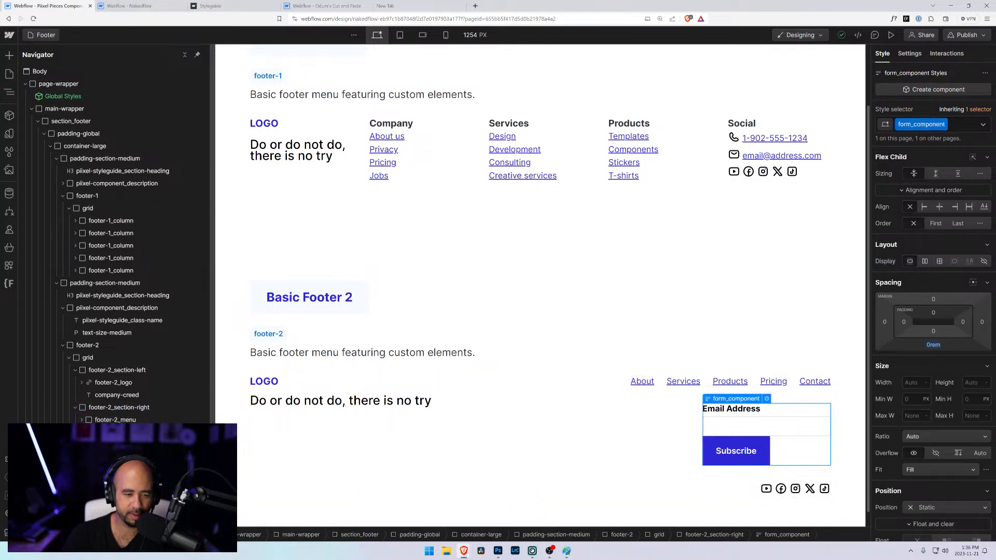
{"action": "left_click", "coordinate": [116, 444]}
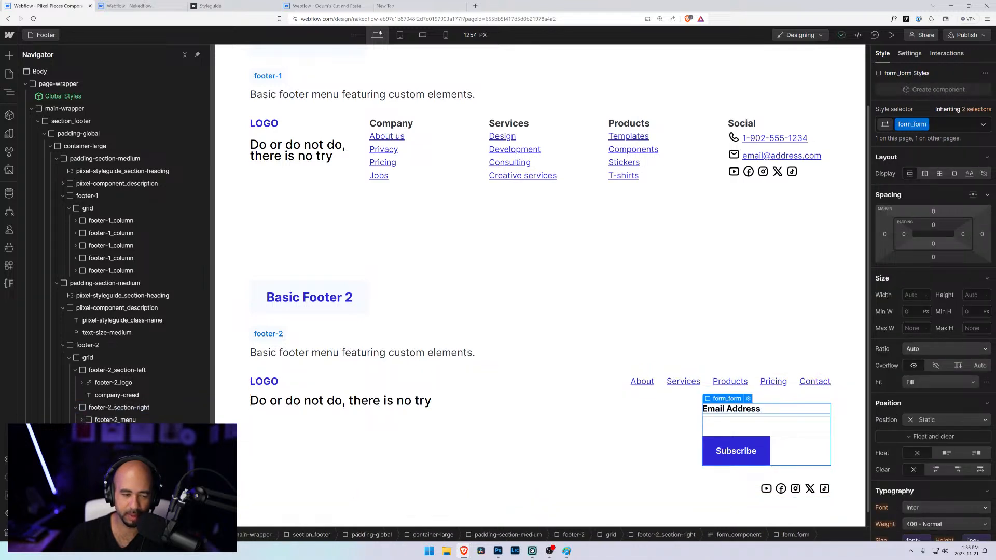
{"action": "left_click", "coordinate": [726, 425]}
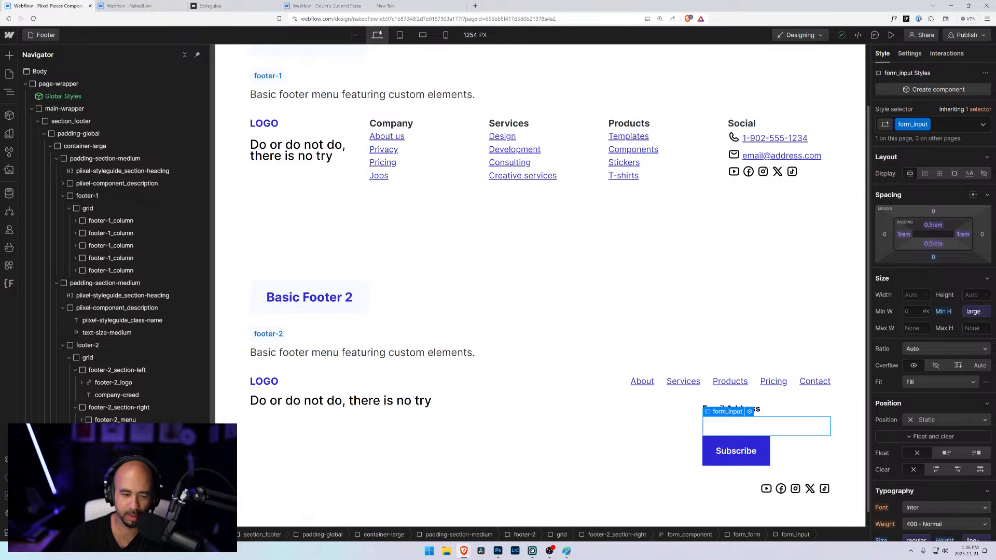
{"action": "left_click", "coordinate": [736, 451]}
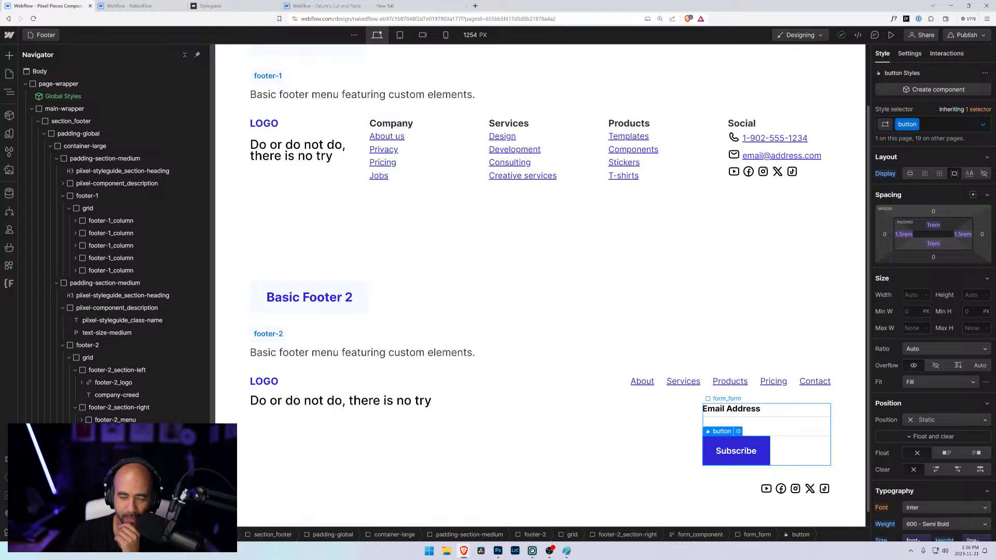
{"action": "left_click", "coordinate": [799, 451]}
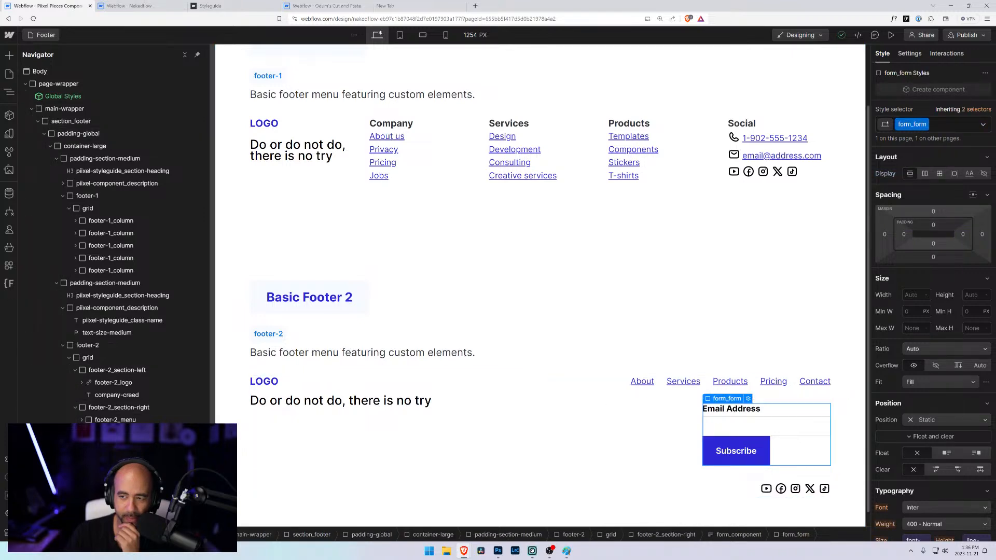
{"action": "scroll", "coordinate": [932, 338], "scroll_direction": "down", "scroll_amount": 5}
{"action": "scroll", "coordinate": [931, 338], "scroll_direction": "up", "scroll_amount": 3}
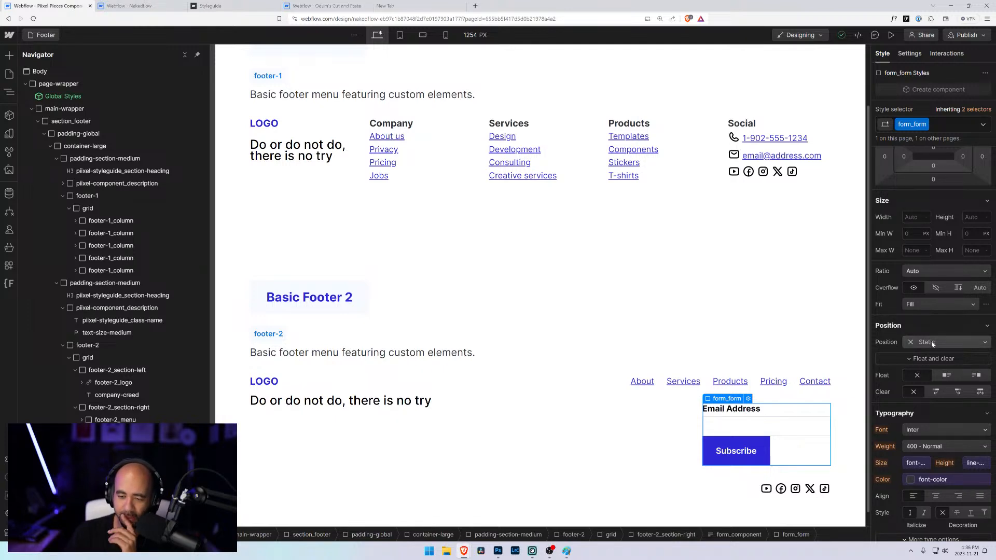
{"action": "left_click", "coordinate": [793, 432]}
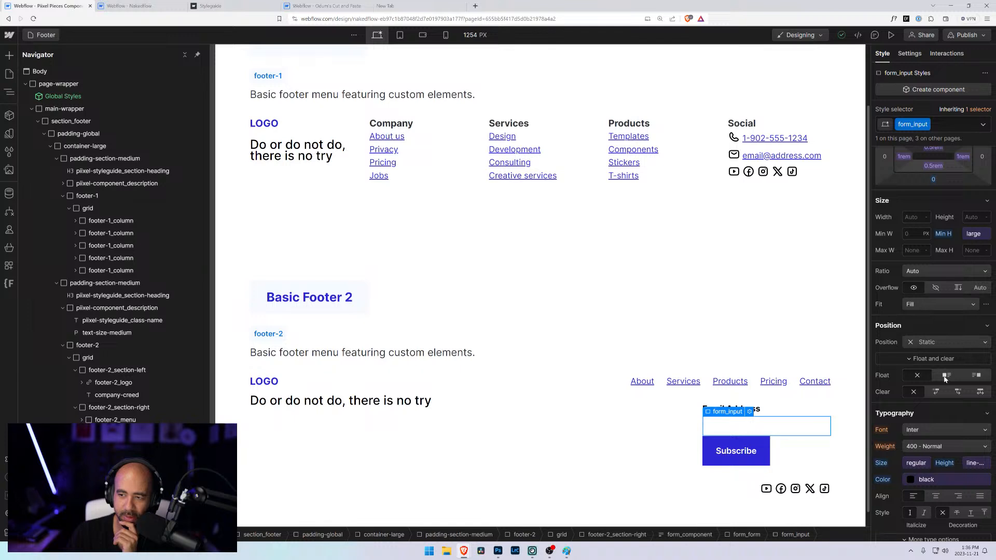
{"action": "left_click", "coordinate": [763, 445]}
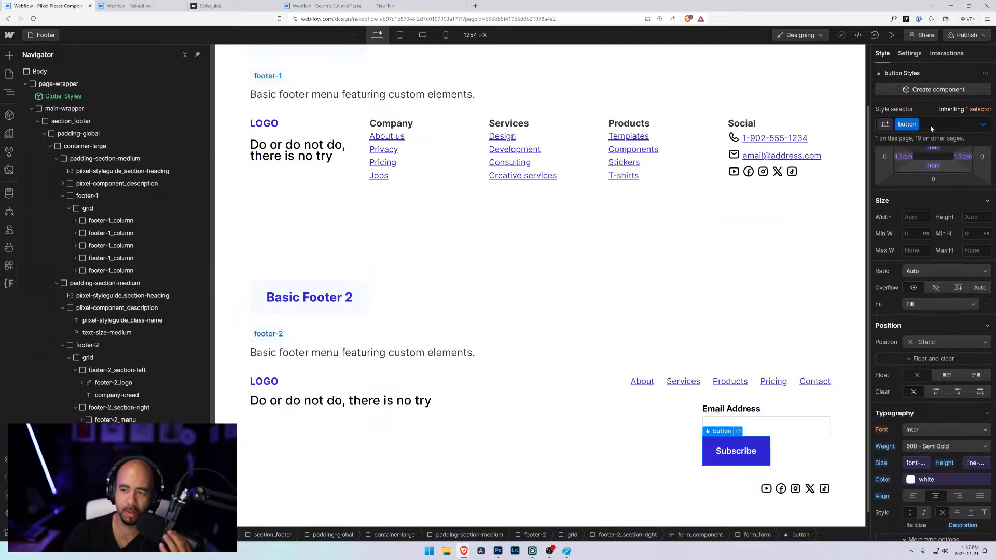
- Try an align-right combo class on the Subscribe button, right-align its text, then remove it
{"action": "key", "text": "ctrl+Return"}
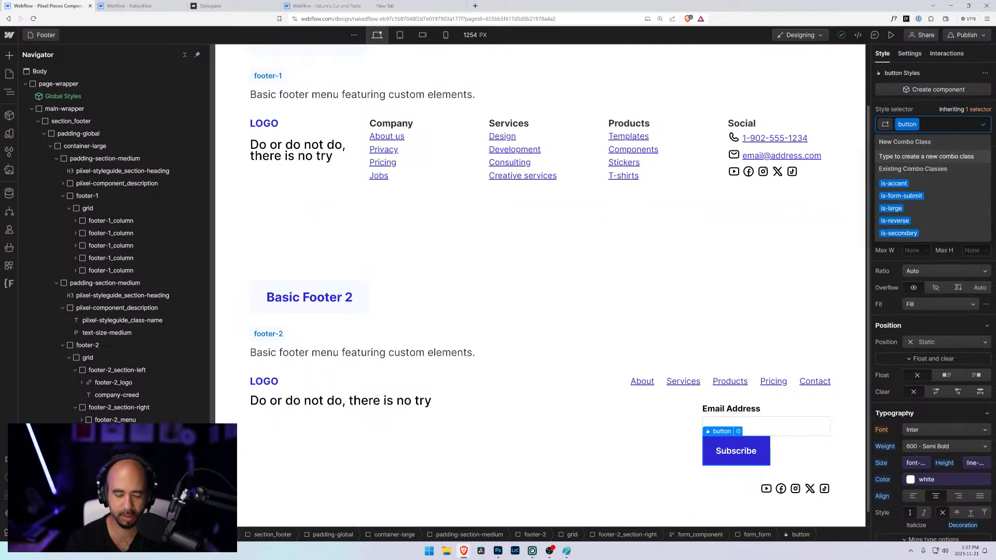
{"action": "type", "text": "align"}
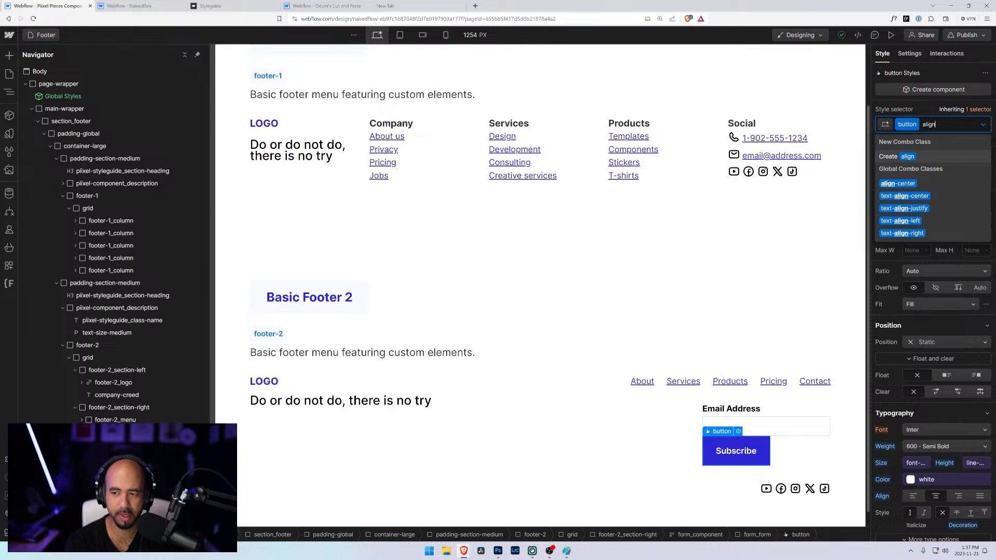
{"action": "type", "text": "-right"}
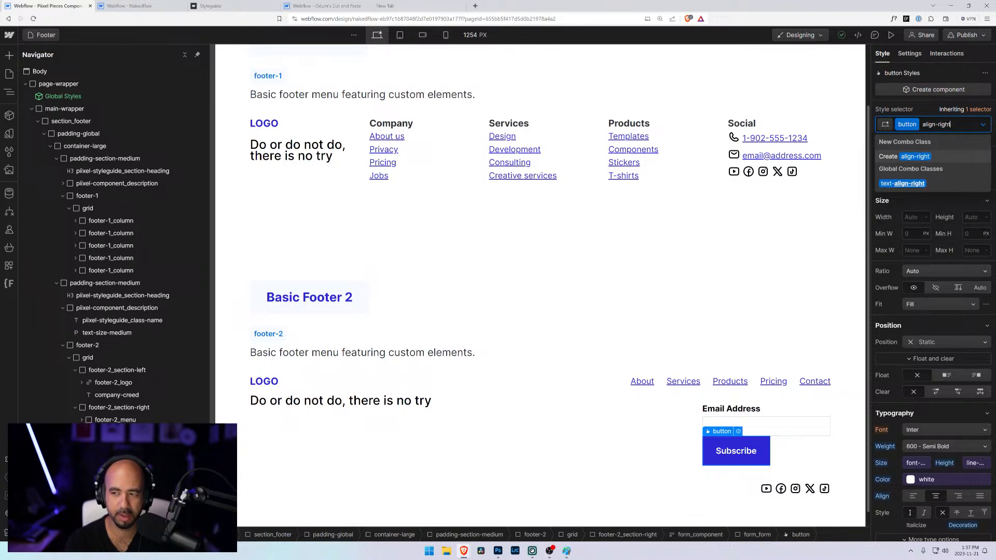
{"action": "key", "text": "Return"}
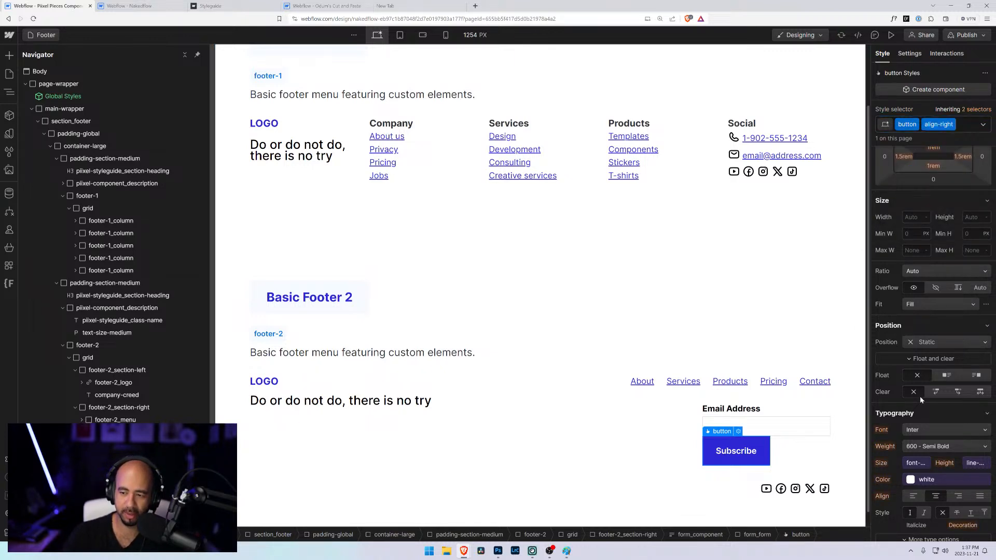
{"action": "left_click", "coordinate": [958, 496]}
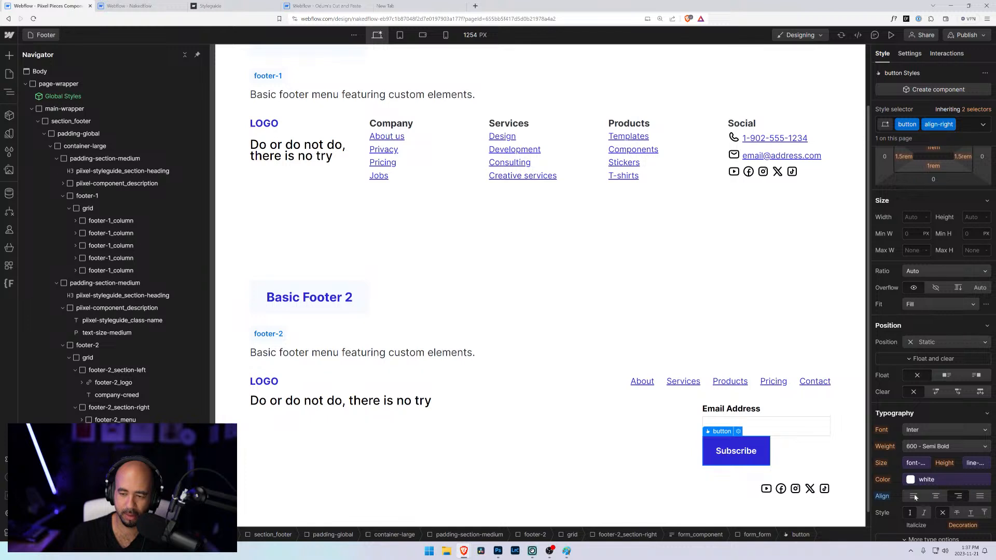
{"action": "scroll", "coordinate": [934, 321], "scroll_direction": "up", "scroll_amount": 3}
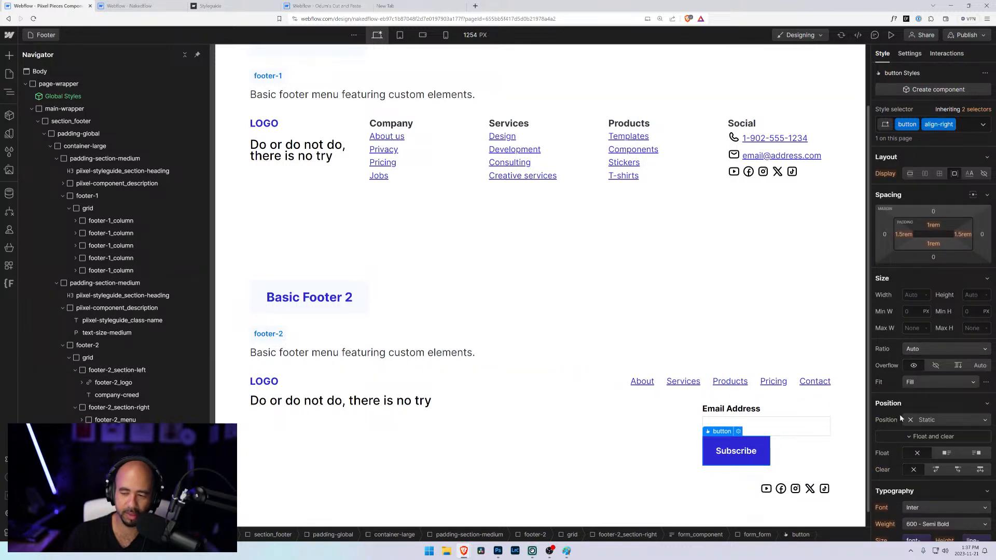
{"action": "scroll", "coordinate": [899, 413], "scroll_direction": "down", "scroll_amount": 4}
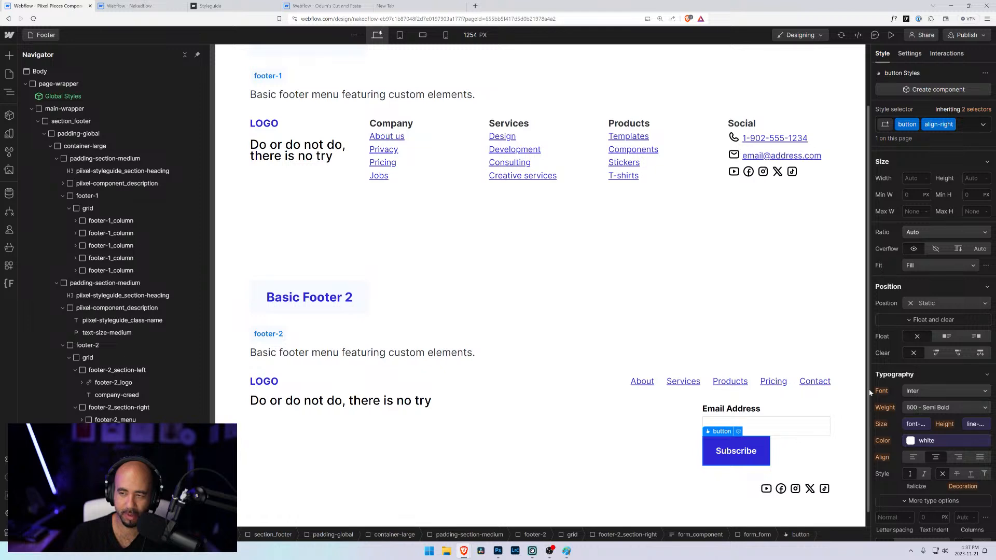
{"action": "left_click", "coordinate": [960, 125]}
{"action": "key", "text": "BackSpace"}
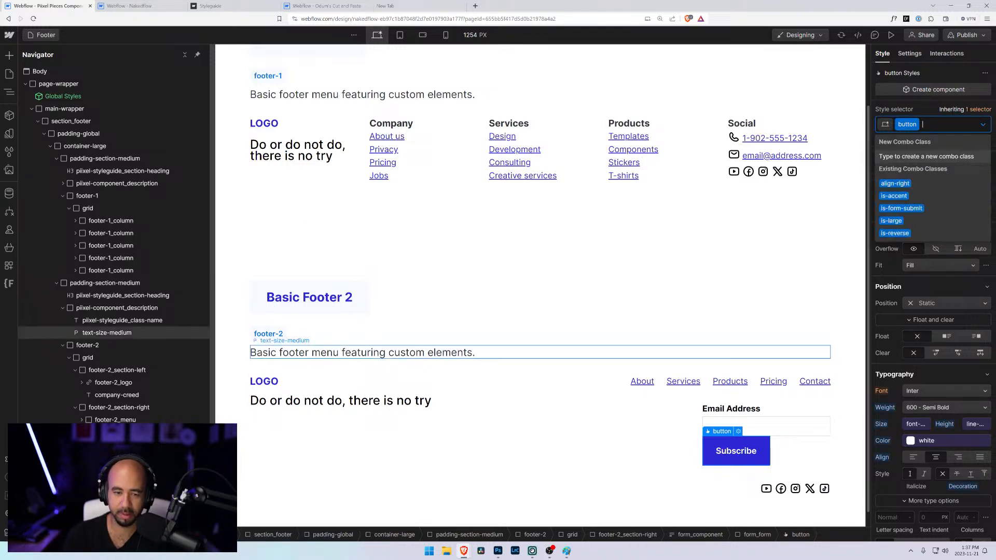
- Add the is-flex-right combo class to the email form
{"action": "left_click", "coordinate": [801, 451]}
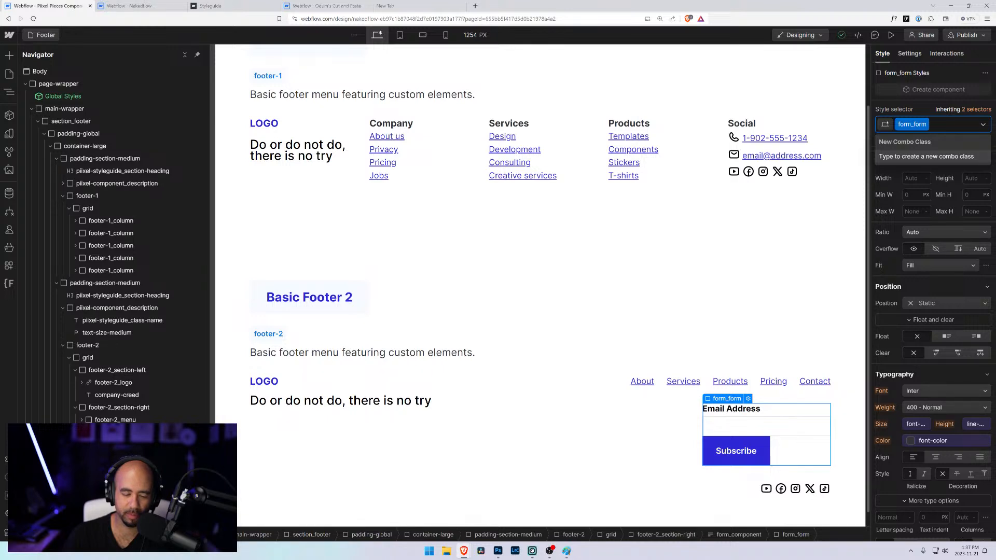
{"action": "type", "text": "-"}
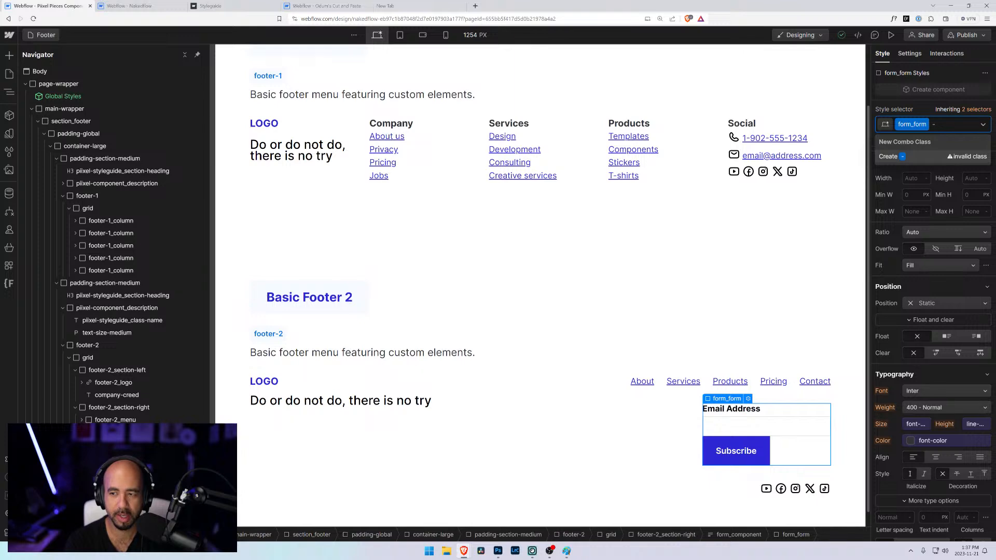
{"action": "type", "text": "is-"}
{"action": "key", "text": "BackSpace"}
{"action": "key", "text": "BackSpace"}
{"action": "key", "text": "BackSpace"}
{"action": "key", "text": "BackSpace"}
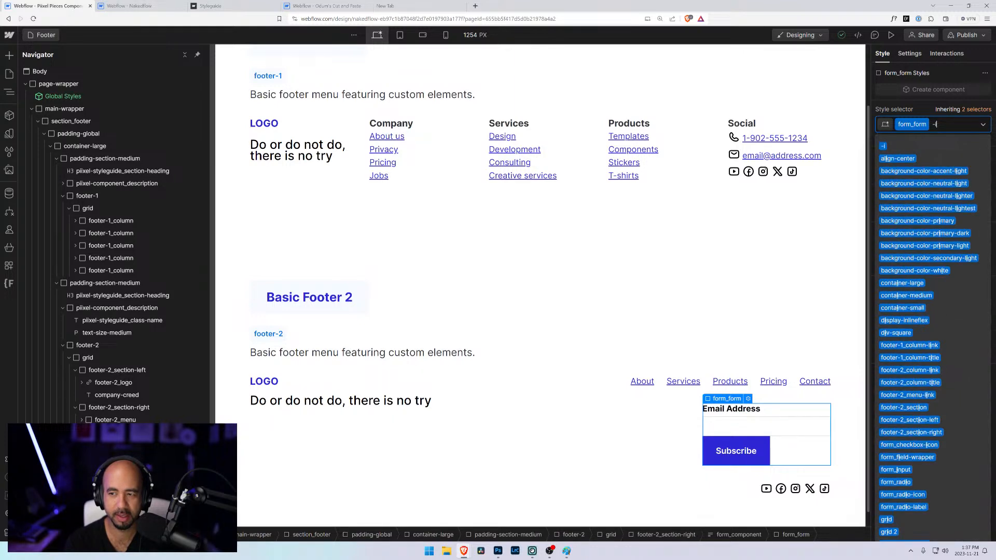
{"action": "type", "text": "is-flex"}
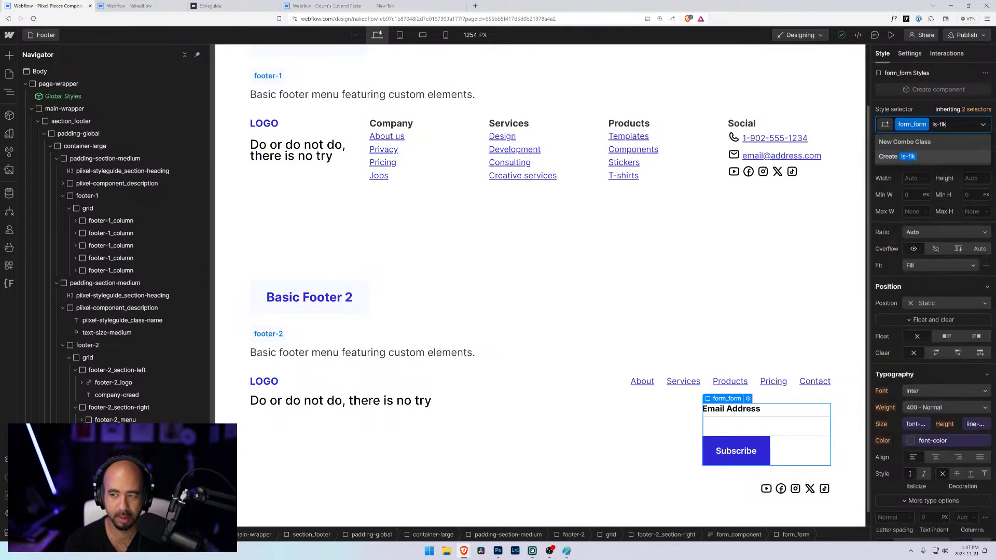
{"action": "type", "text": "-right"}
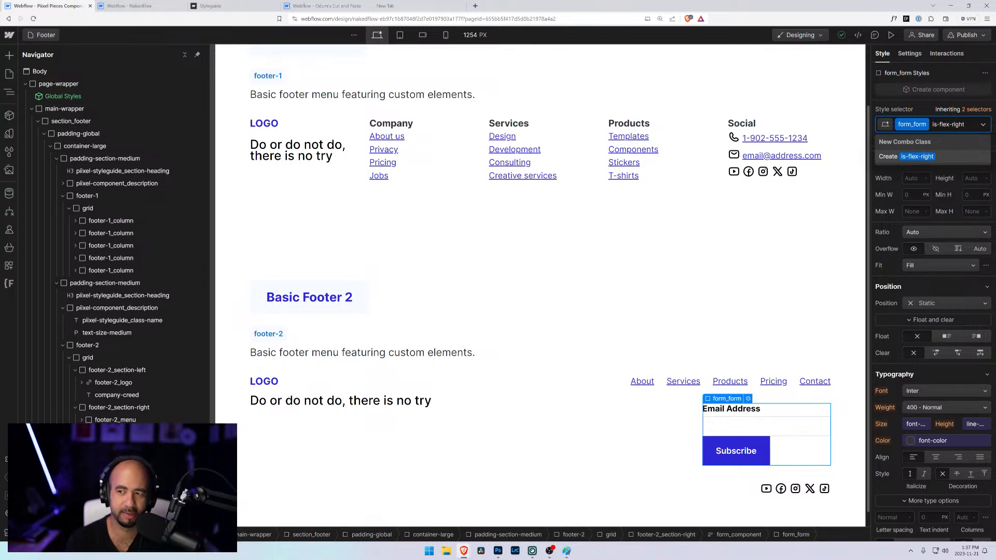
{"action": "key", "text": "Return"}
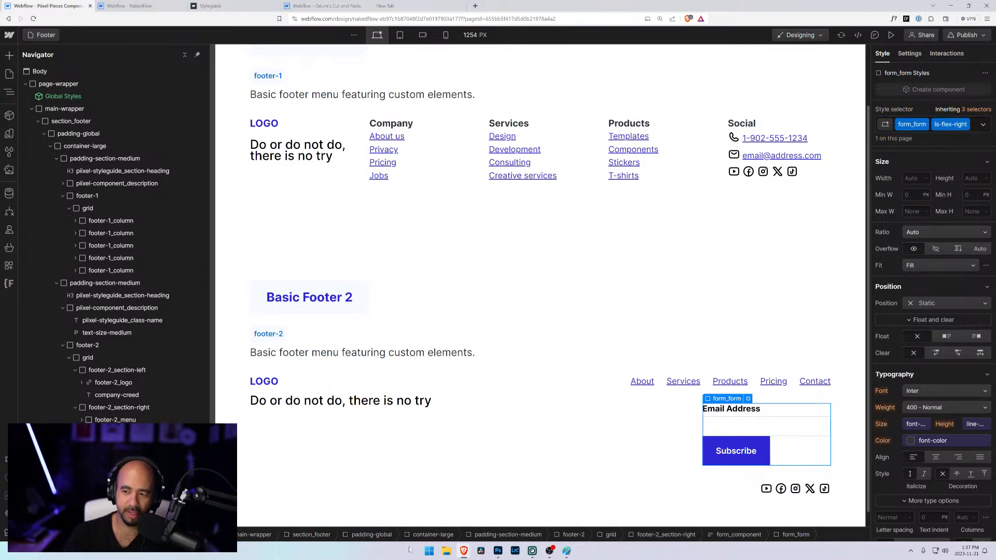
- Make the form a vertical flex stack with its contents aligned to the right edge
{"action": "scroll", "coordinate": [926, 180], "scroll_direction": "up", "scroll_amount": 3}
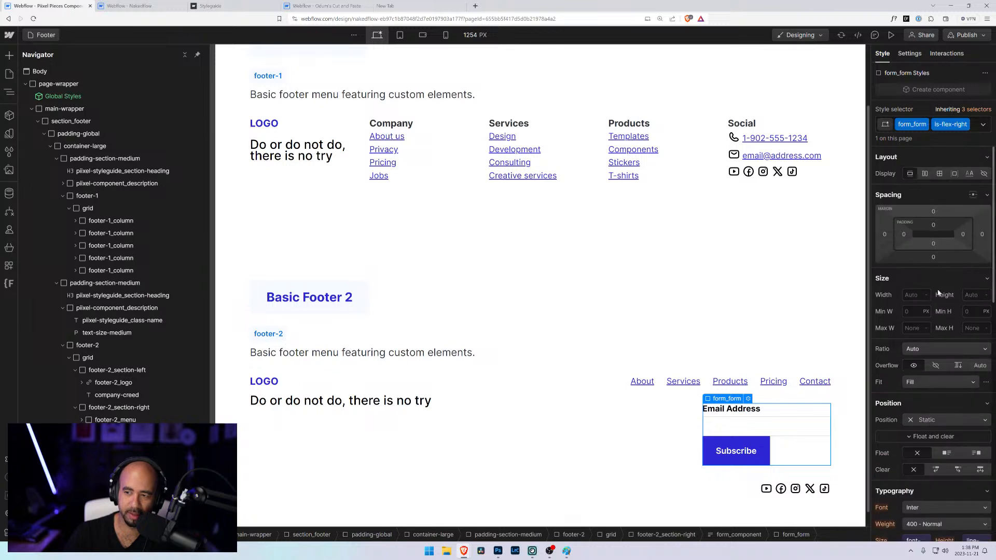
{"action": "left_click", "coordinate": [924, 174]}
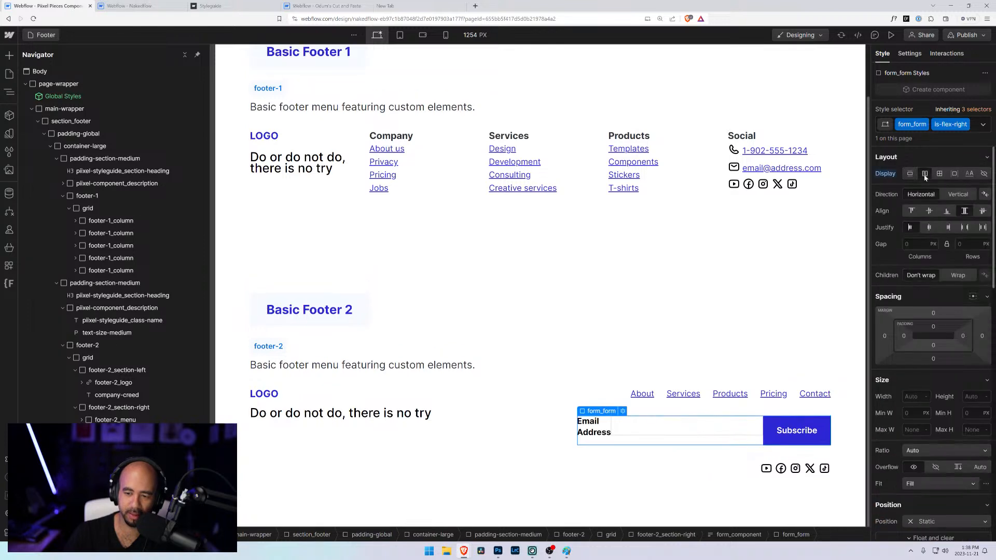
{"action": "left_click", "coordinate": [956, 195]}
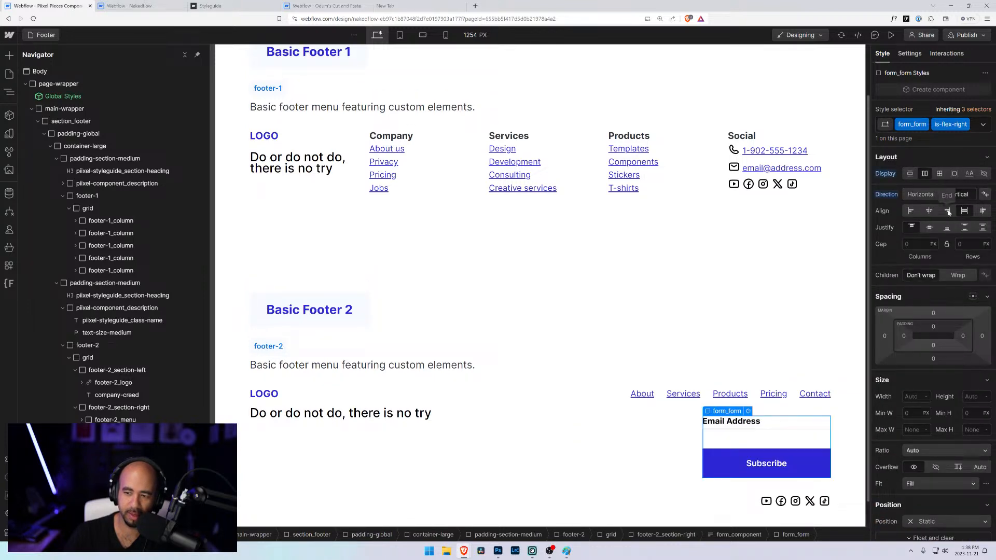
{"action": "left_click", "coordinate": [947, 211]}
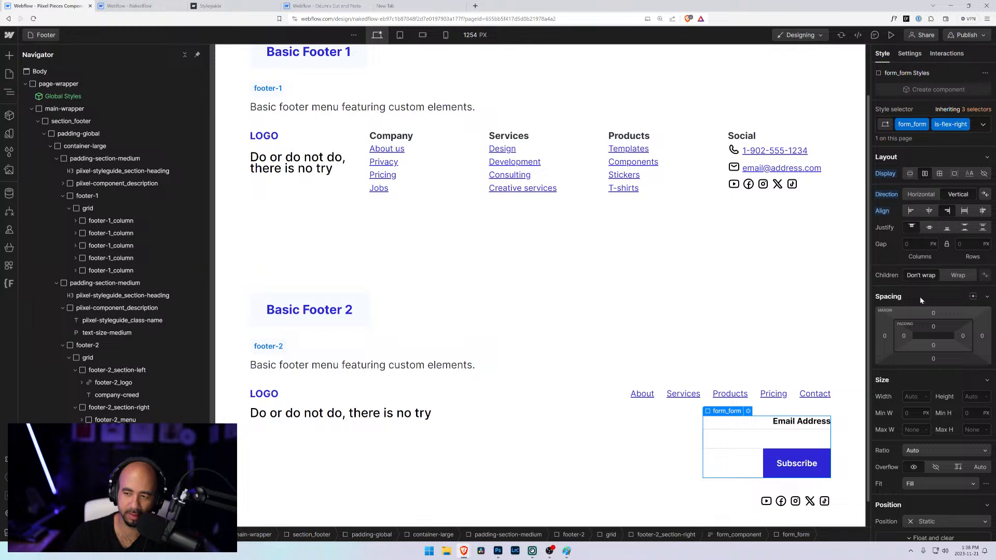
{"action": "left_click", "coordinate": [798, 424]}
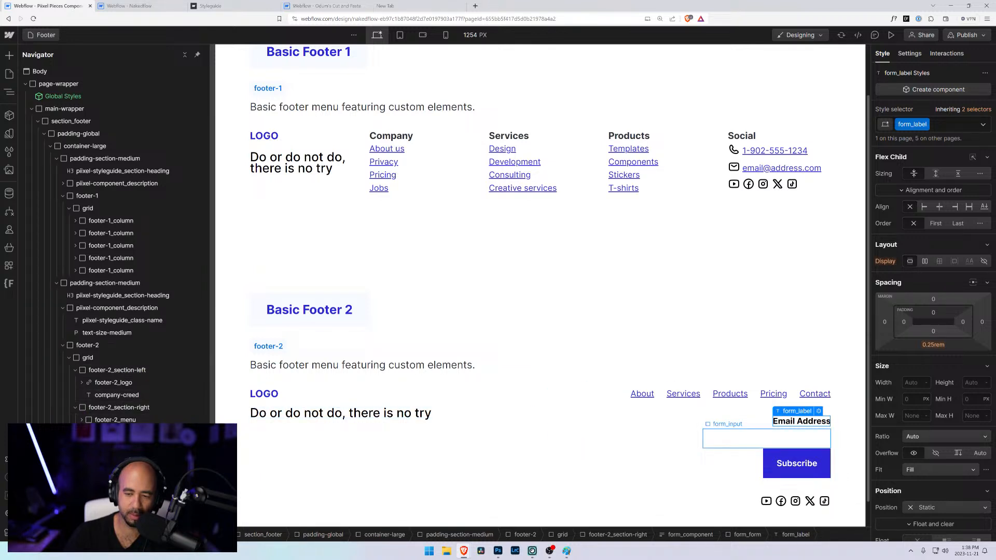
{"action": "left_click", "coordinate": [573, 446]}
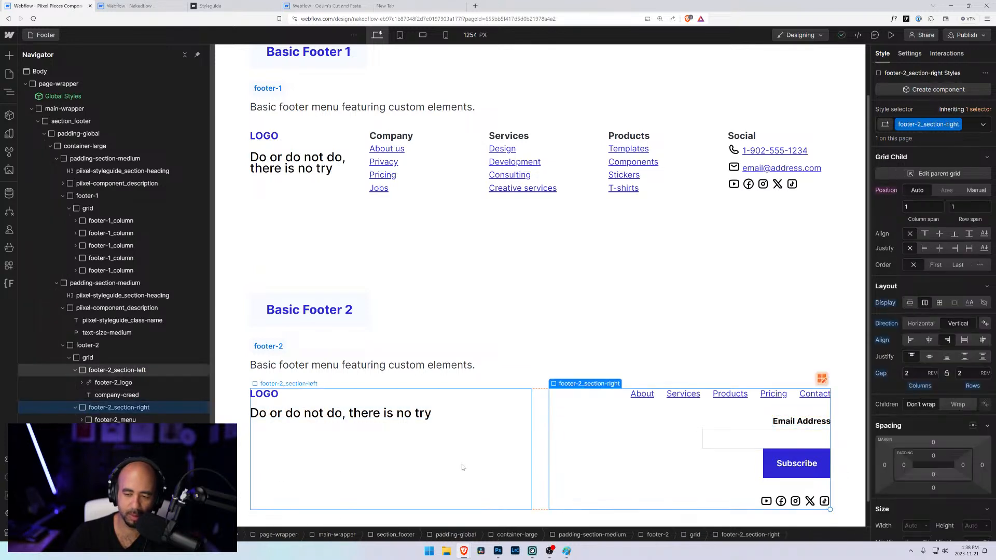
{"action": "left_click", "coordinate": [564, 319]}
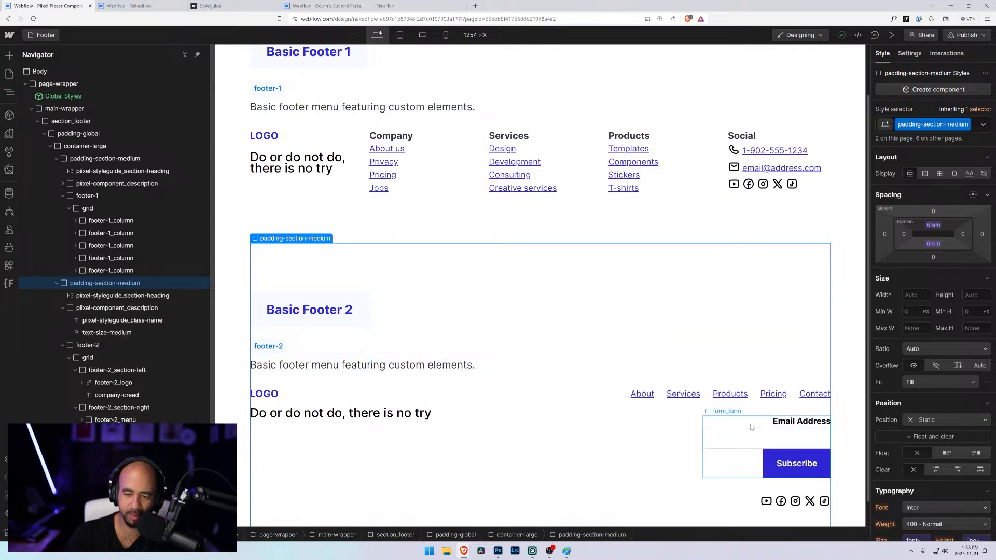
- Left-align the Email Address label's text
{"action": "left_click", "coordinate": [790, 424]}
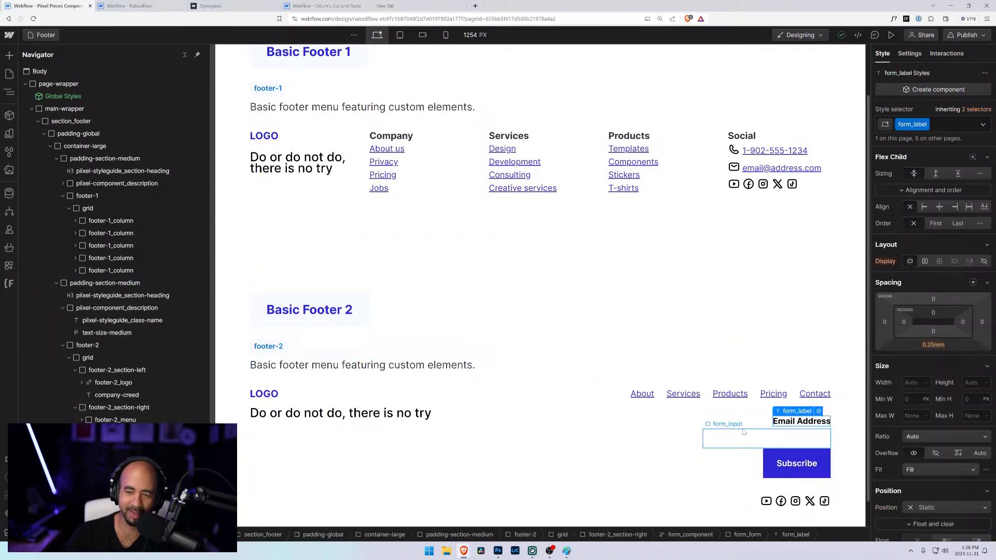
{"action": "left_click", "coordinate": [733, 463]}
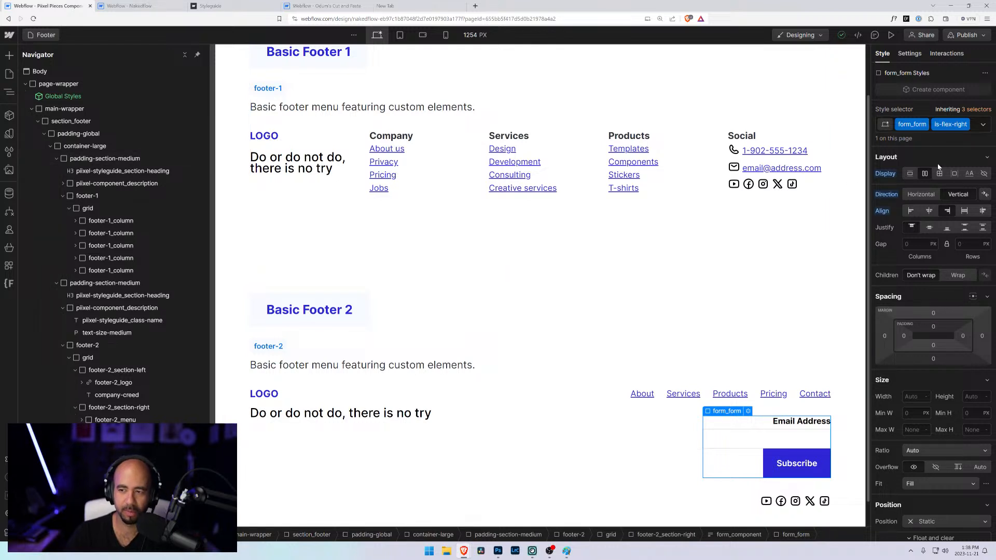
{"action": "left_click", "coordinate": [801, 421]}
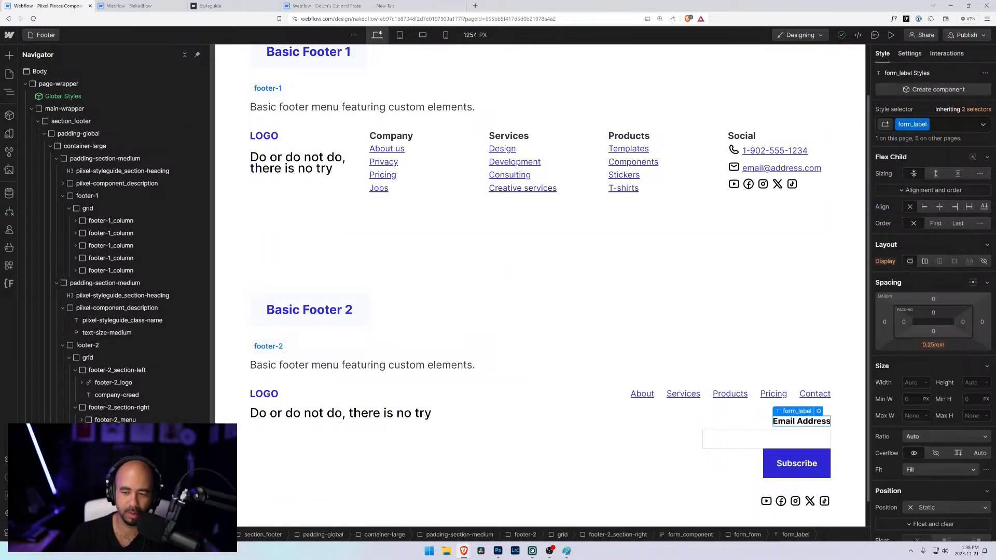
{"action": "left_click", "coordinate": [924, 208]}
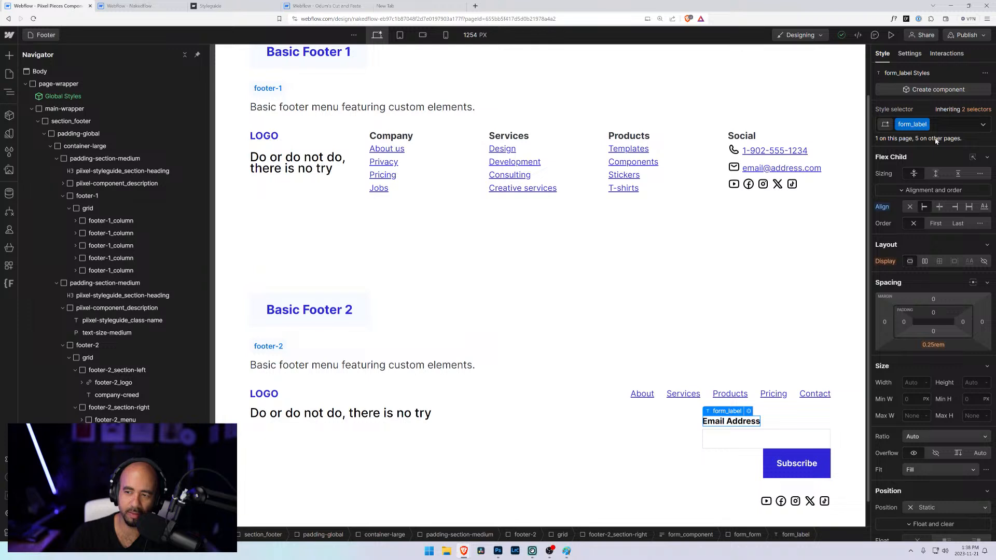
- Bring up the site's page list to head for the Styleguide page
{"action": "left_click", "coordinate": [48, 35]}
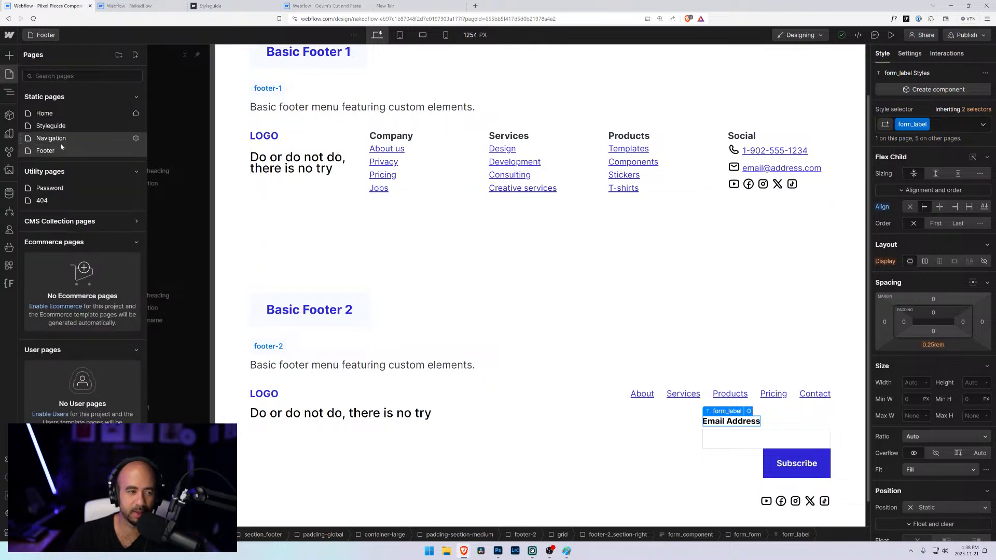
{"action": "left_click", "coordinate": [9, 92]}
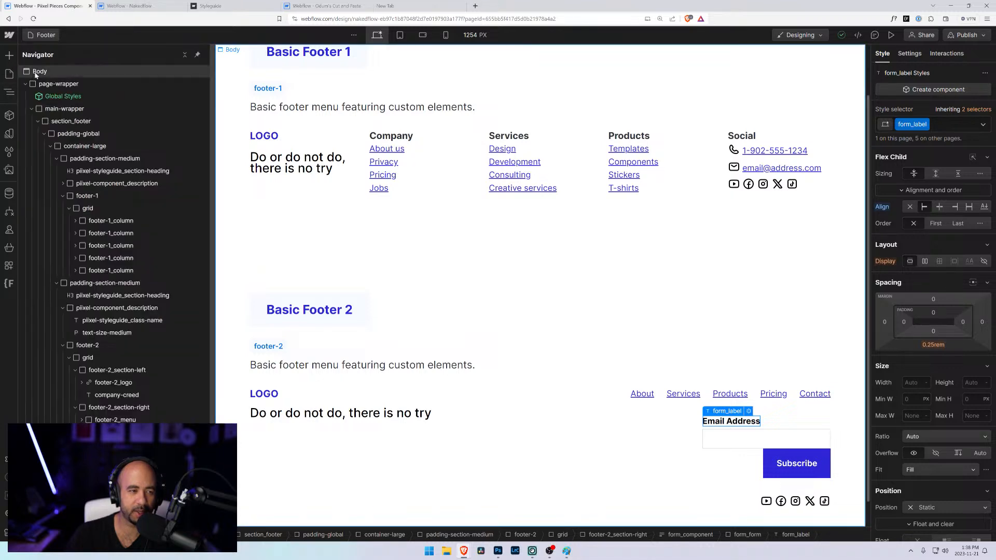
{"action": "left_click", "coordinate": [41, 35]}
- Open the Styleguide page and inspect the Text input field label in its Forms section
{"action": "left_click", "coordinate": [51, 128]}
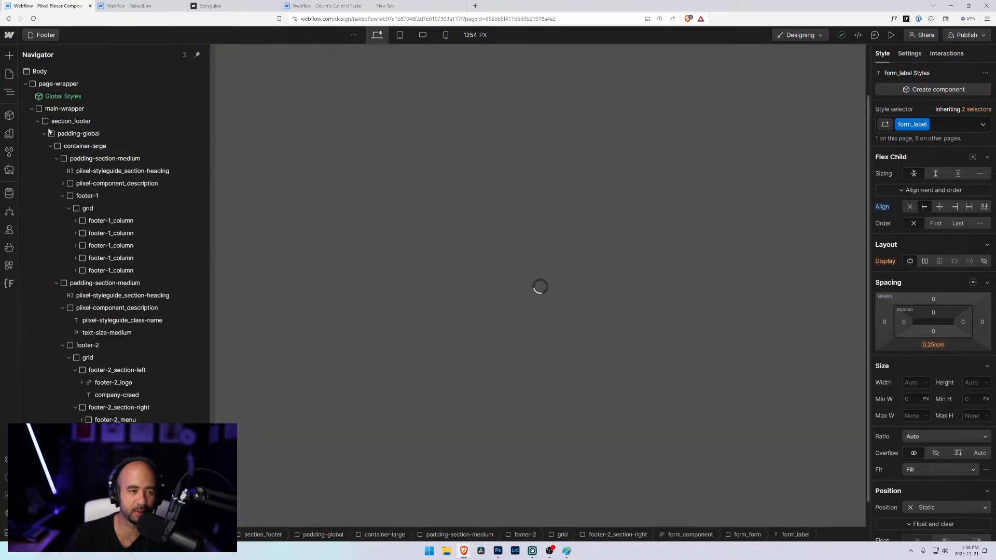
{"action": "scroll", "coordinate": [410, 347], "scroll_direction": "down", "scroll_amount": 20}
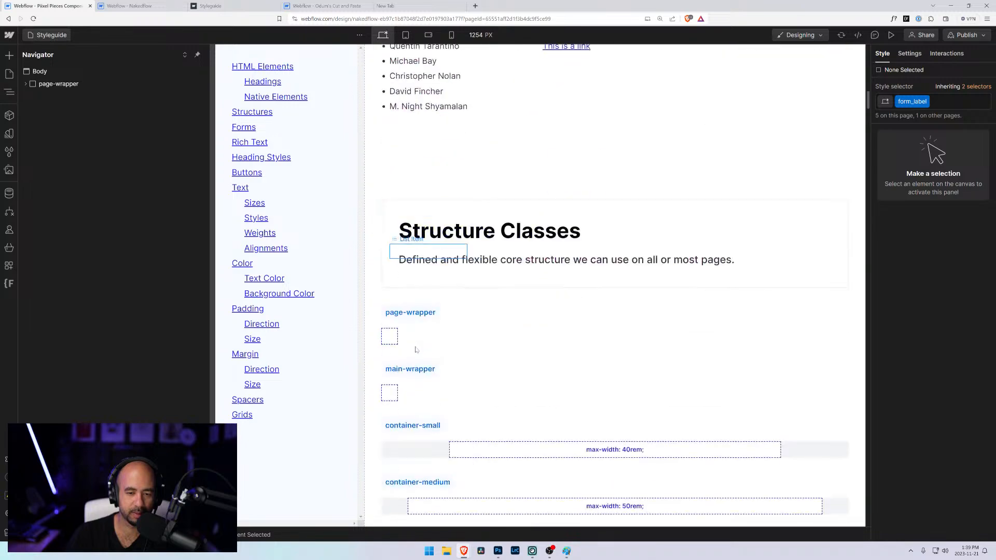
{"action": "scroll", "coordinate": [420, 354], "scroll_direction": "down", "scroll_amount": 20}
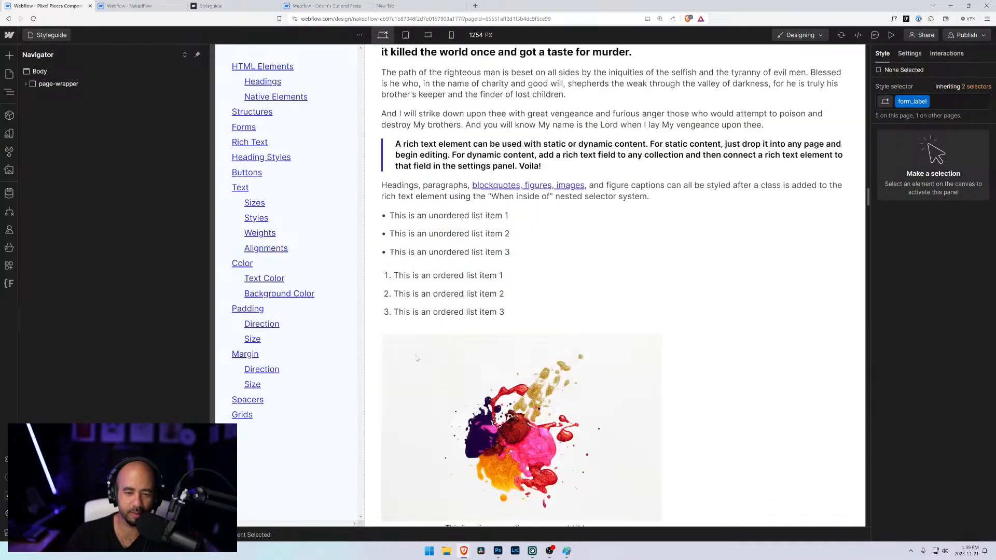
{"action": "scroll", "coordinate": [417, 358], "scroll_direction": "down", "scroll_amount": 20}
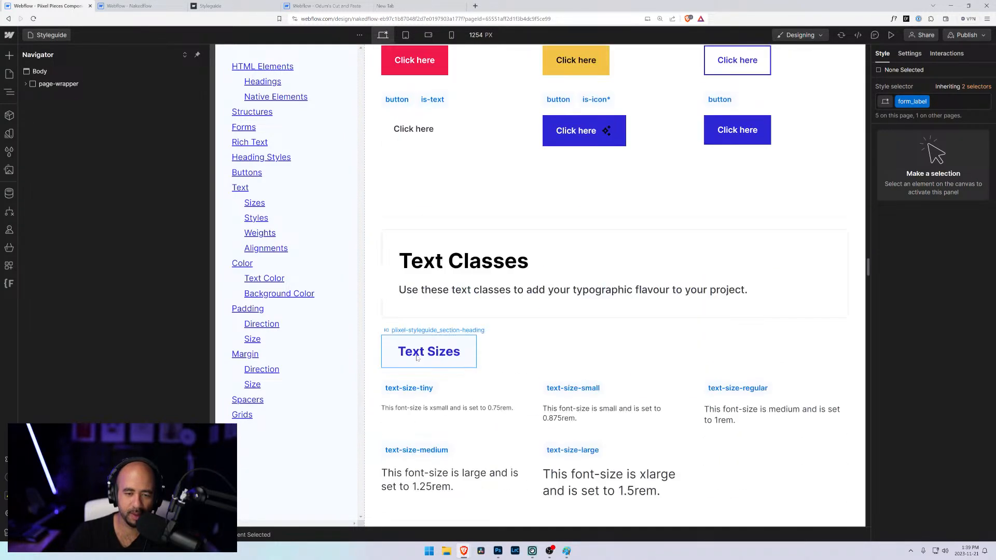
{"action": "scroll", "coordinate": [421, 356], "scroll_direction": "down", "scroll_amount": 20}
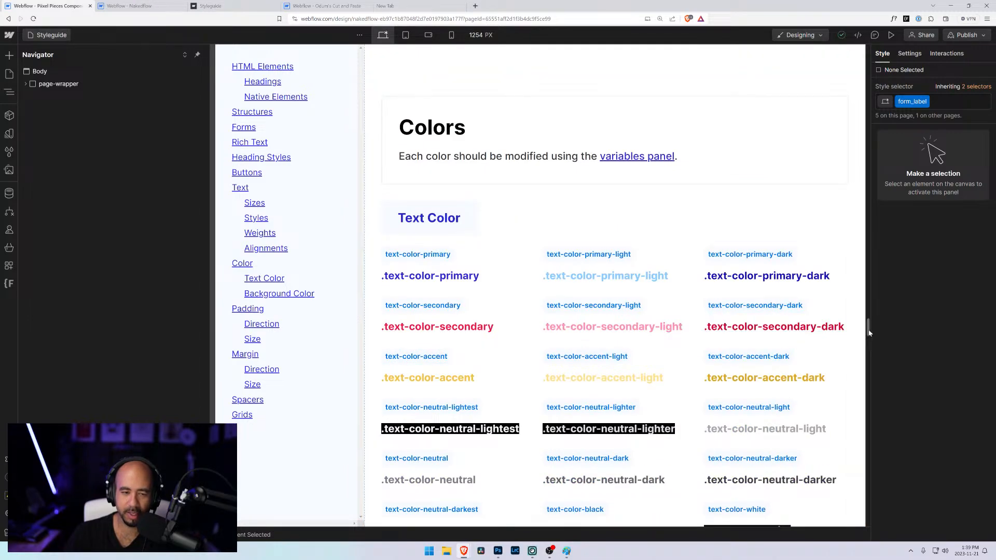
{"action": "left_click_drag", "start_coordinate": [868, 333], "coordinate": [848, 156]}
{"action": "left_click", "coordinate": [403, 280]}
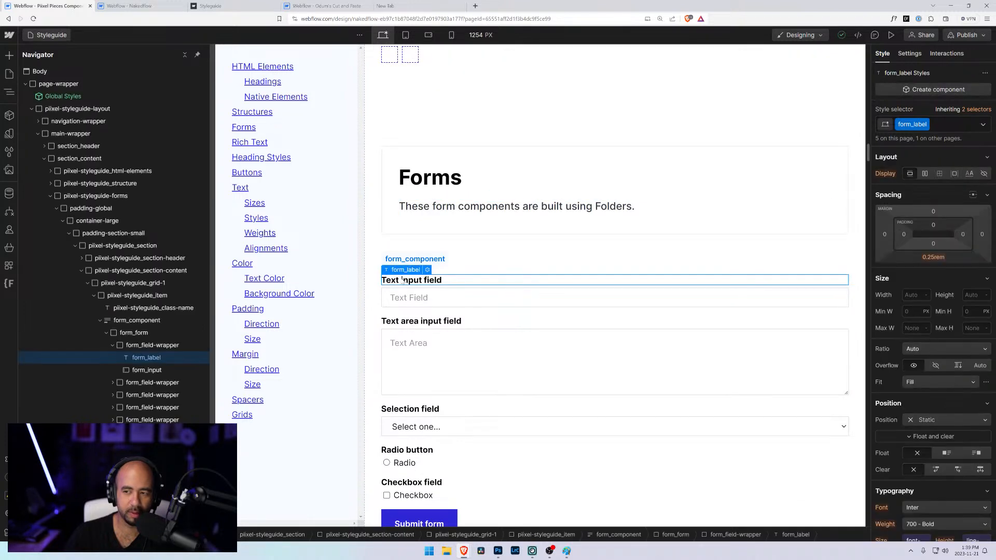
- Switch back to the Footer page from the page list
{"action": "scroll", "coordinate": [802, 366], "scroll_direction": "up", "scroll_amount": 3}
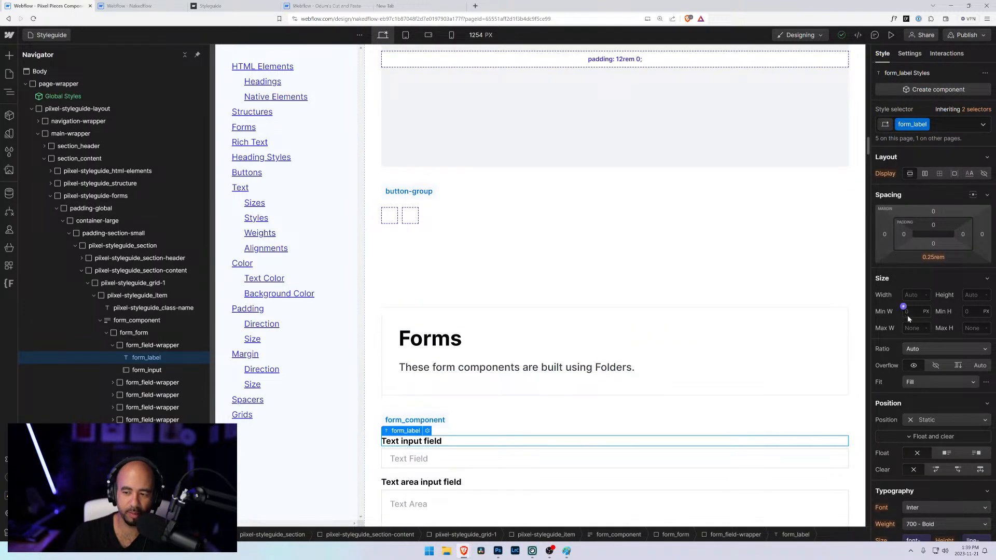
{"action": "scroll", "coordinate": [903, 306], "scroll_direction": "down", "scroll_amount": 3}
{"action": "scroll", "coordinate": [917, 394], "scroll_direction": "up", "scroll_amount": 3}
{"action": "left_click", "coordinate": [48, 35]}
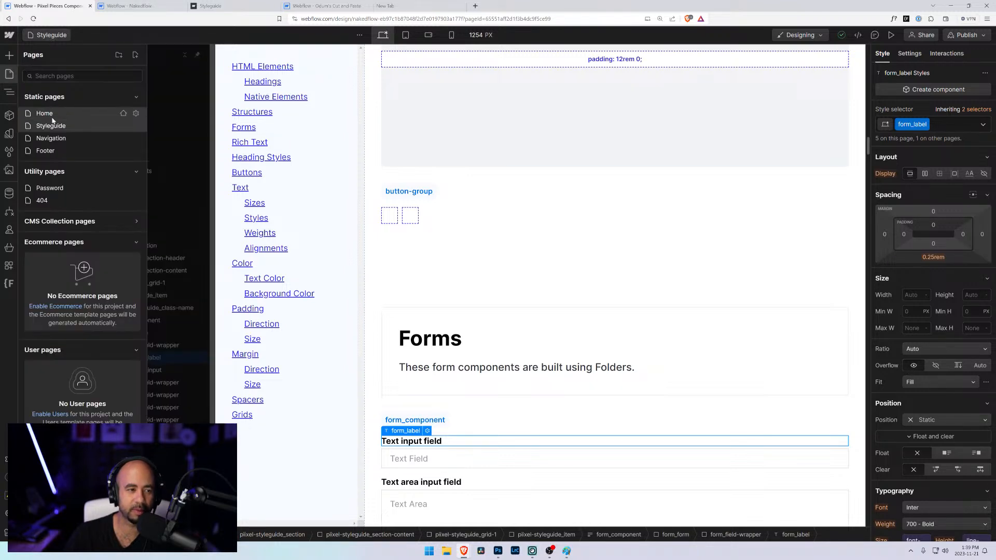
{"action": "left_click", "coordinate": [46, 150]}
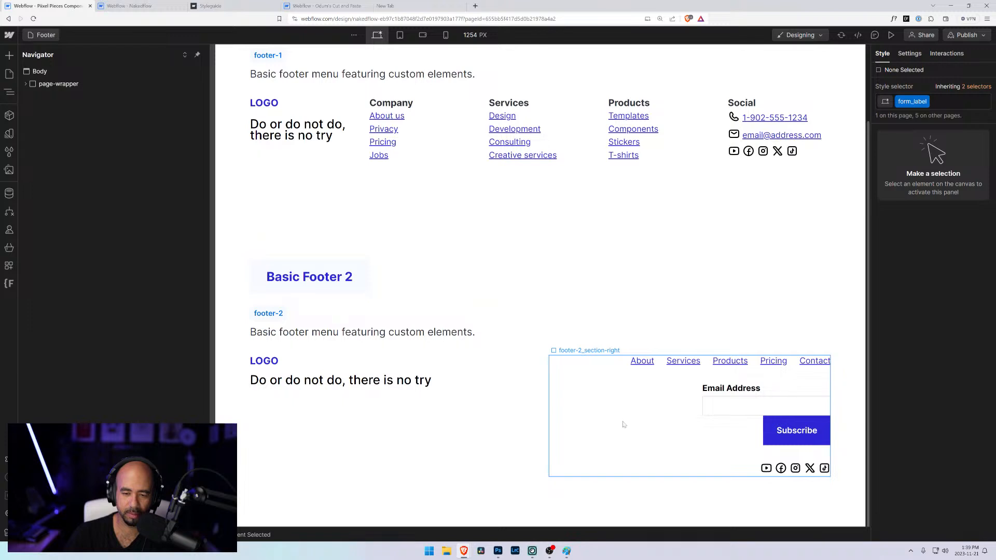
- Give form_form a 0.25rem gap between its label, email input and Subscribe button
{"action": "left_click", "coordinate": [656, 415]}
{"action": "left_click", "coordinate": [753, 409]}
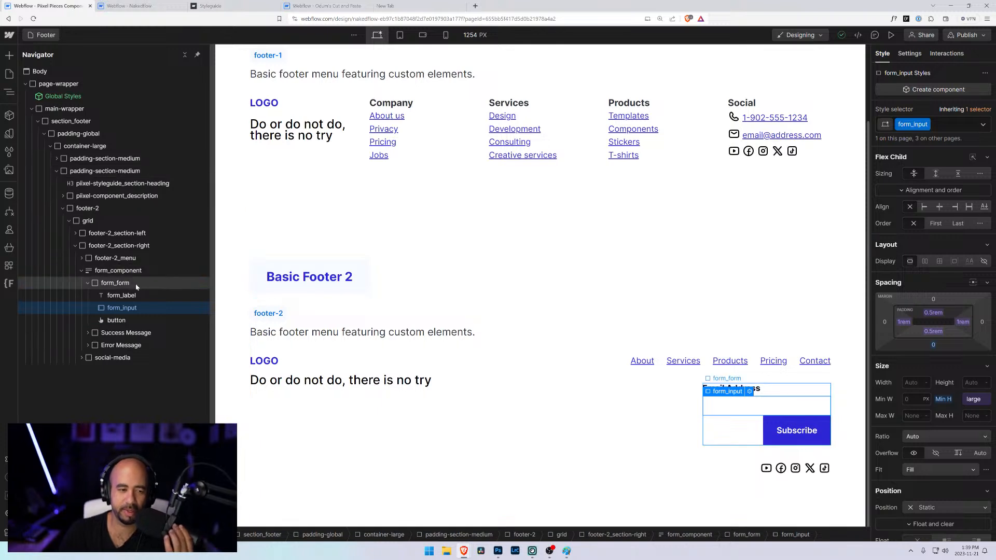
{"action": "left_click", "coordinate": [115, 284]}
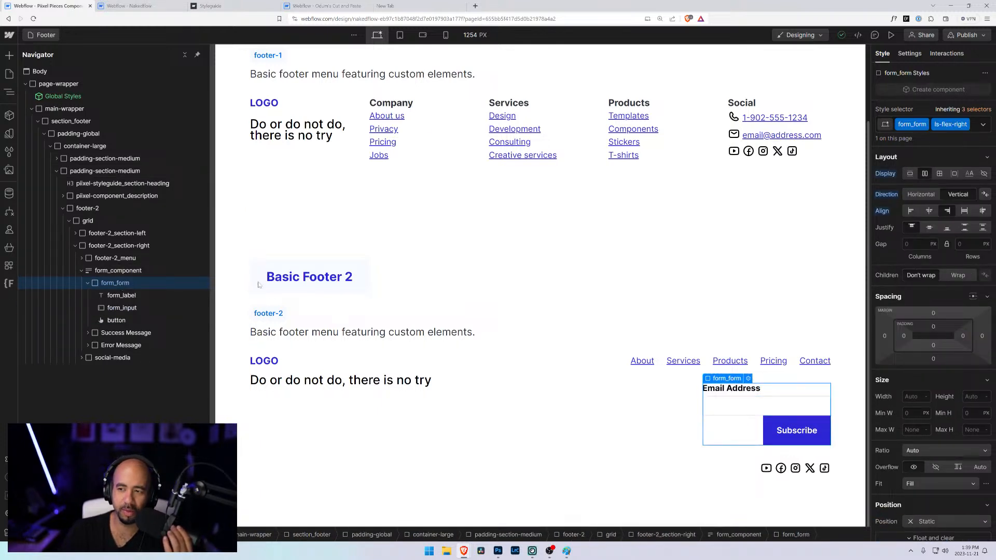
{"action": "left_click", "coordinate": [903, 239]}
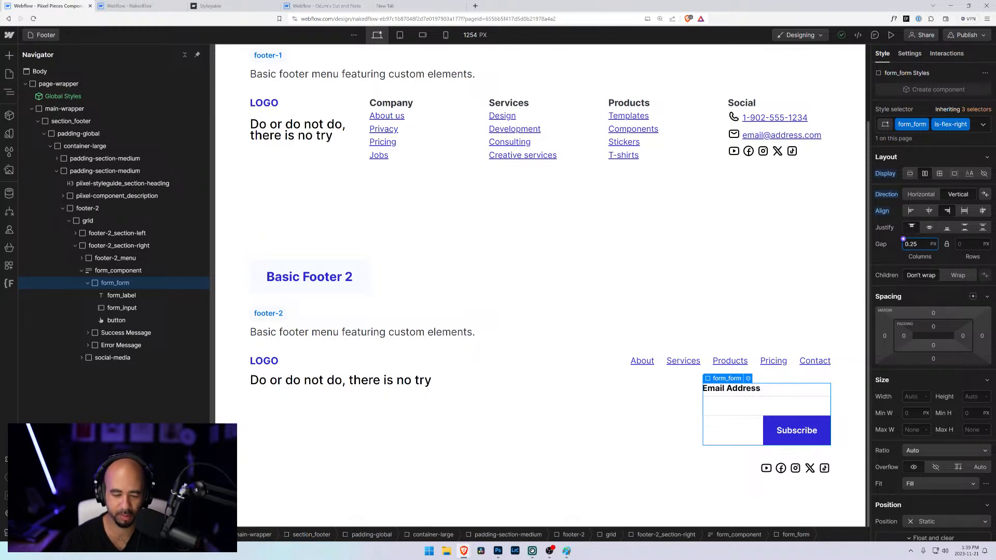
{"action": "type", "text": "0.25rem"}
{"action": "key", "text": "Return"}
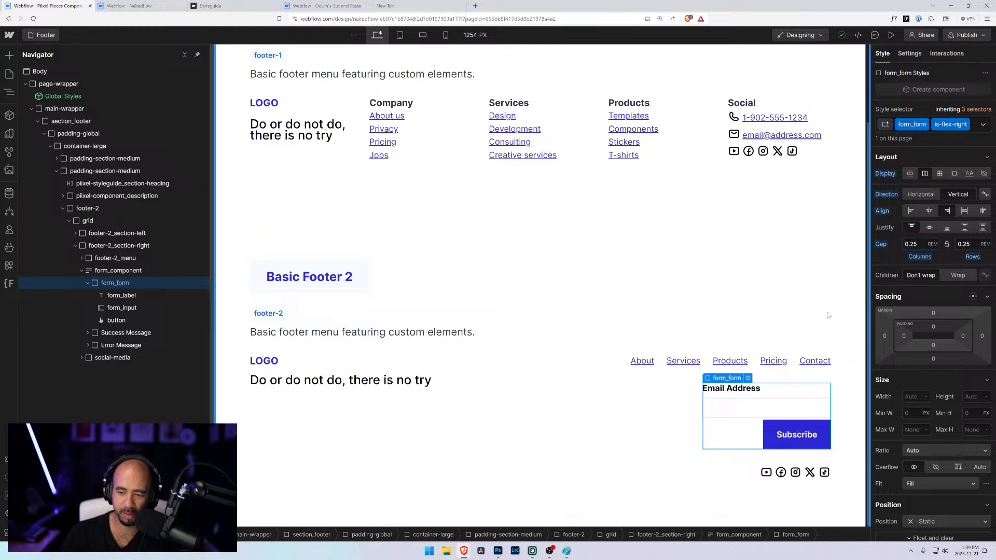
{"action": "left_click", "coordinate": [676, 424]}
{"action": "left_click", "coordinate": [633, 295]}
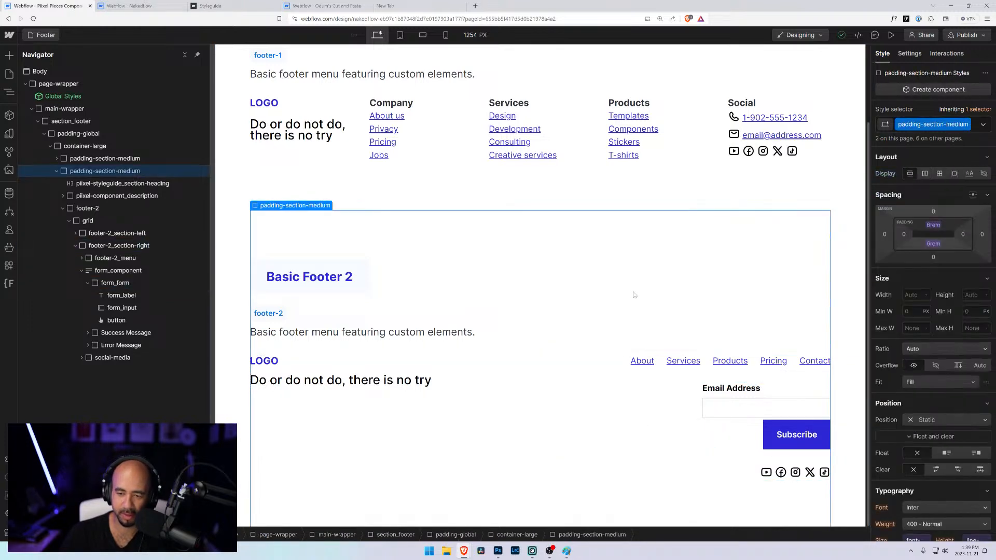
{"action": "left_click", "coordinate": [731, 409]}
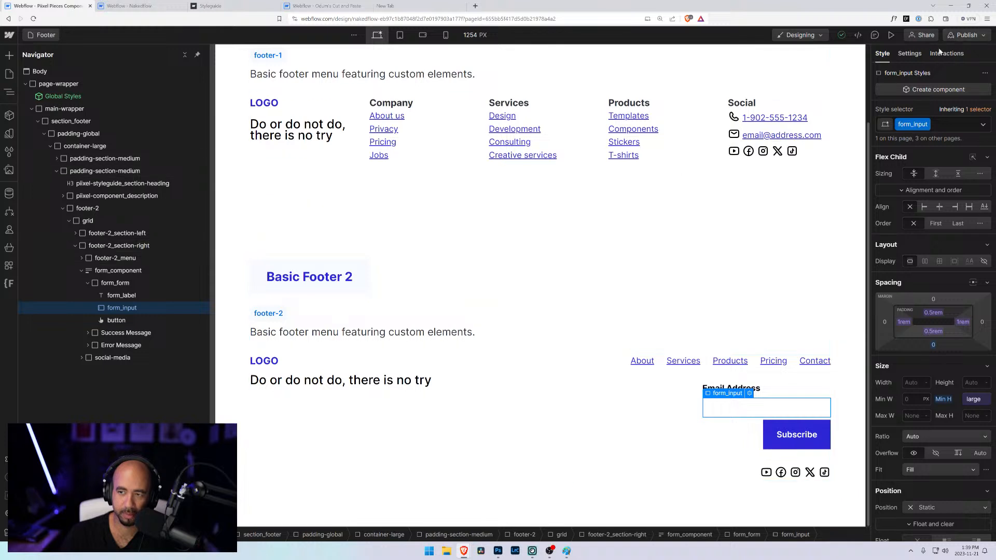
- Set the email field's placeholder to 'Enter email address...' in its settings
{"action": "left_click", "coordinate": [910, 54]}
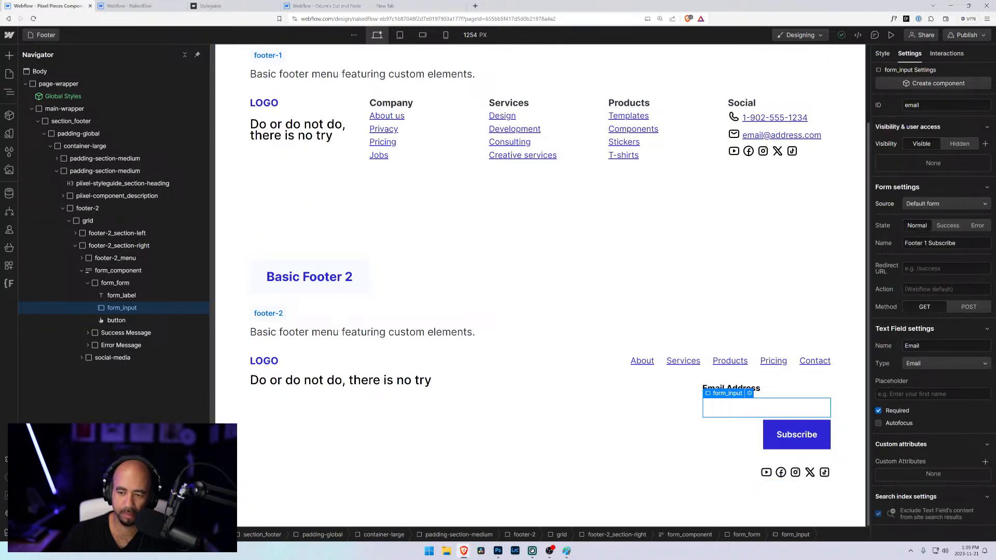
{"action": "left_click", "coordinate": [916, 393]}
{"action": "type", "text": "E"}
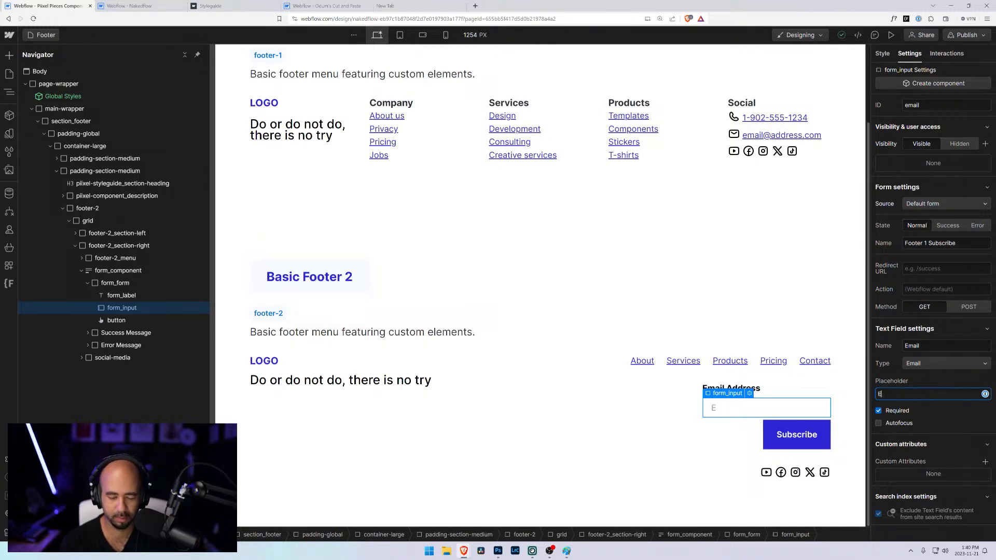
{"action": "type", "text": "nter email ad"}
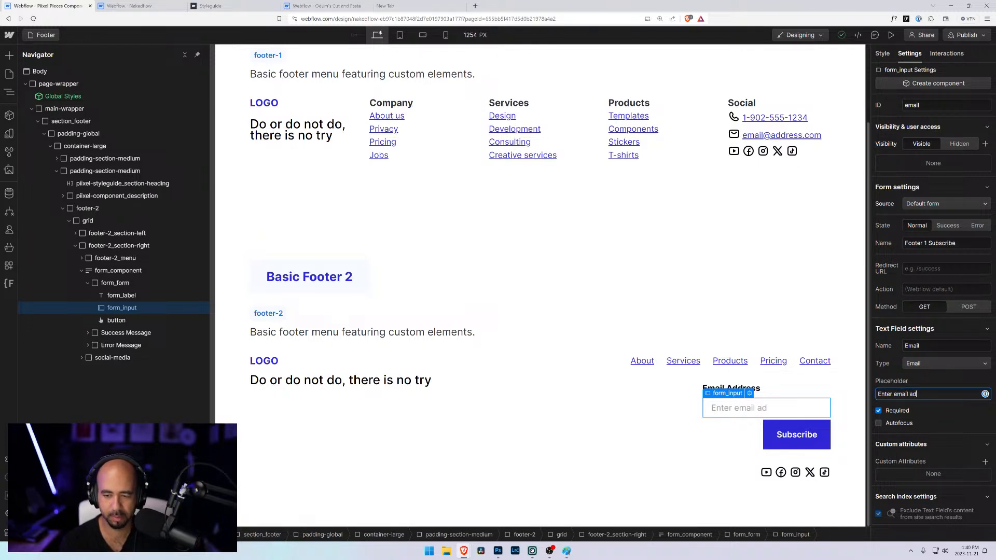
{"action": "type", "text": "dress..."}
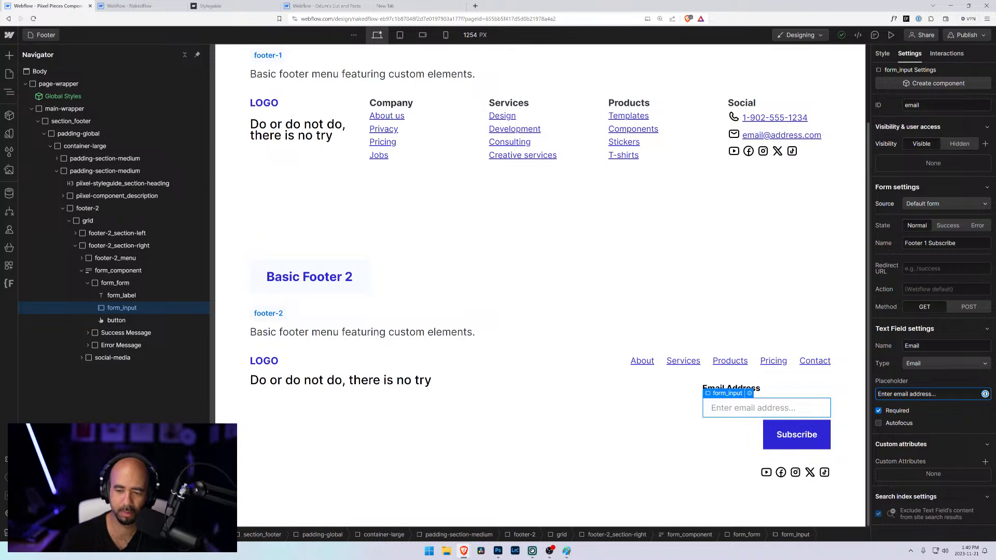
{"action": "left_click", "coordinate": [115, 282]}
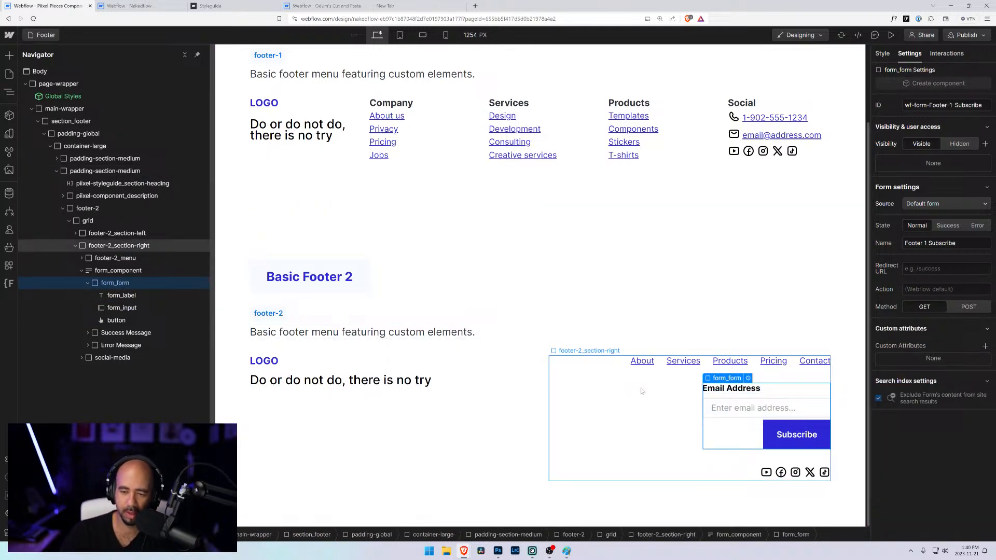
{"action": "left_click", "coordinate": [641, 391]}
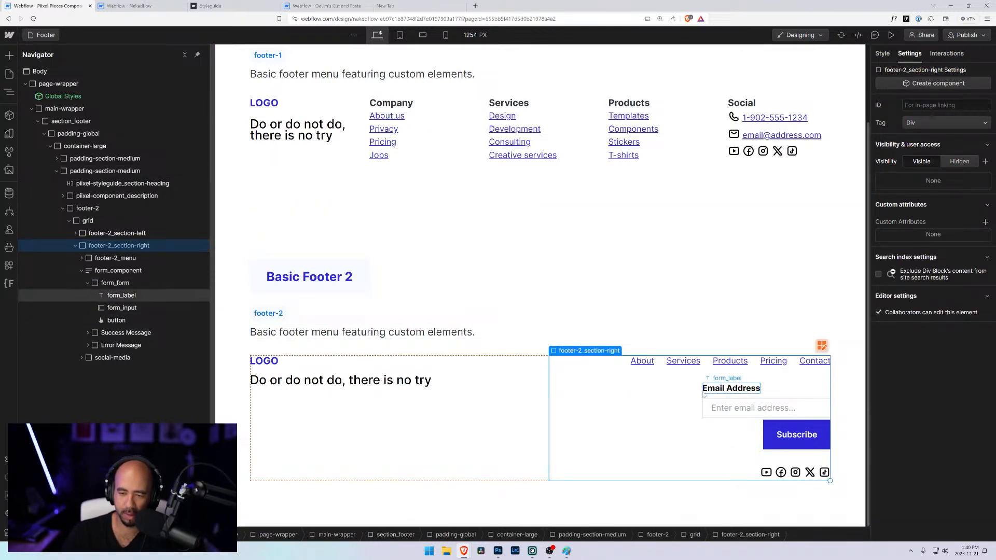
{"action": "left_click", "coordinate": [736, 326]}
{"action": "left_click", "coordinate": [731, 389]}
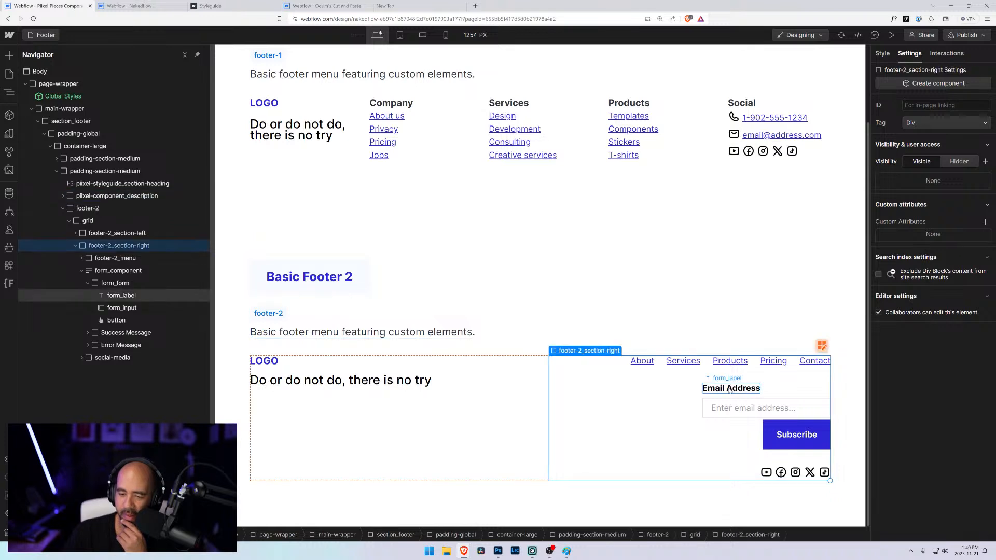
{"action": "left_click", "coordinate": [731, 407]}
{"action": "left_click", "coordinate": [657, 302]}
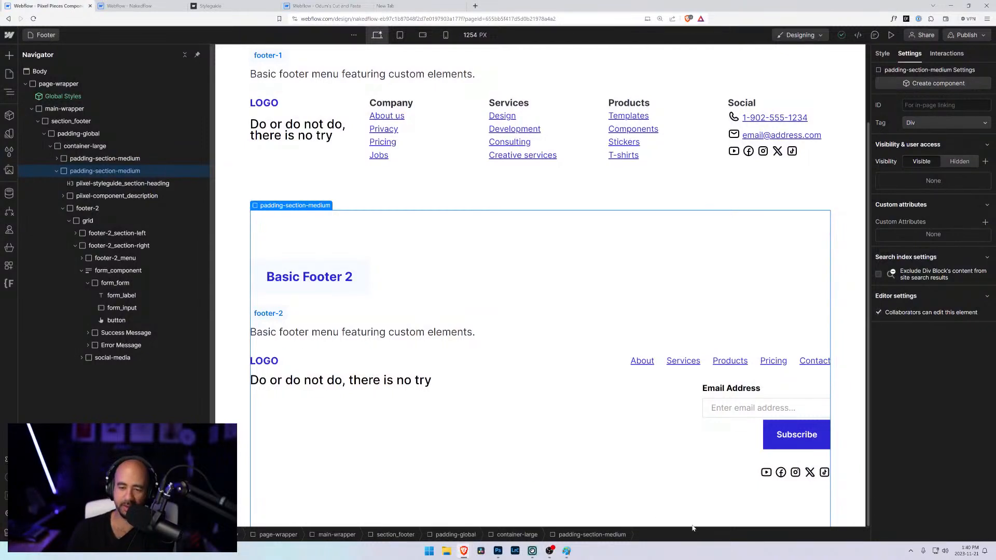
{"action": "left_click", "coordinate": [749, 430]}
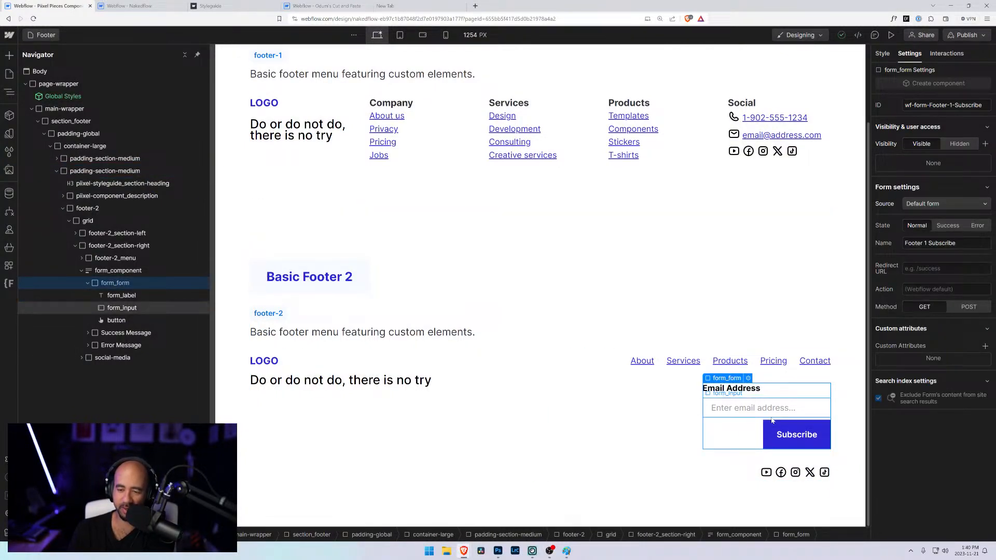
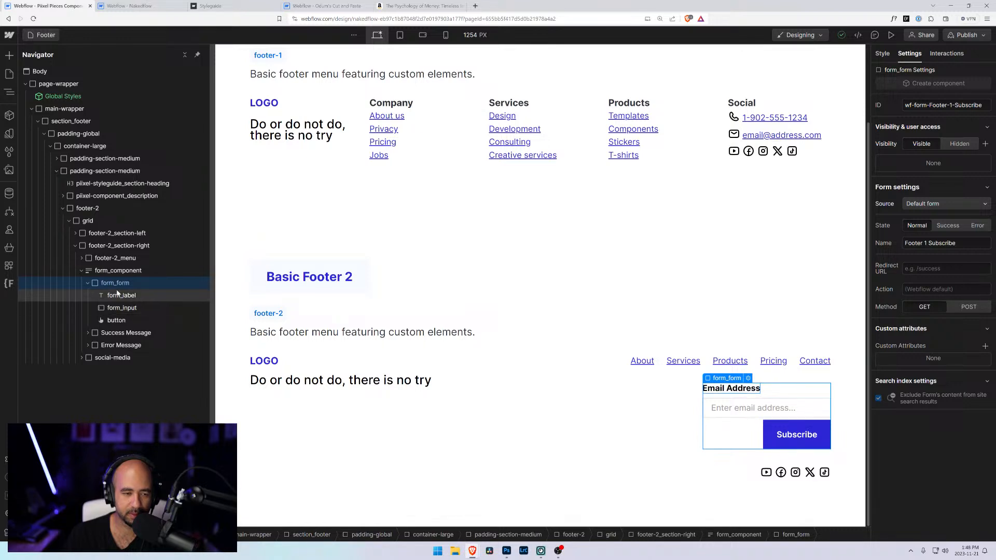
- Inspect footer-2's right and left sections, then collapse footer-2 in the Navigator
{"action": "left_click", "coordinate": [573, 378]}
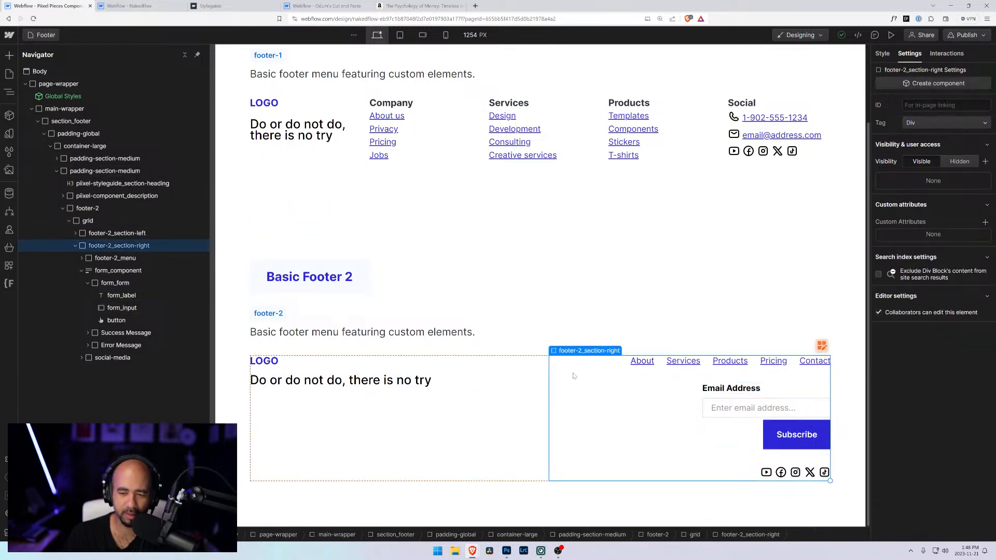
{"action": "left_click", "coordinate": [419, 451]}
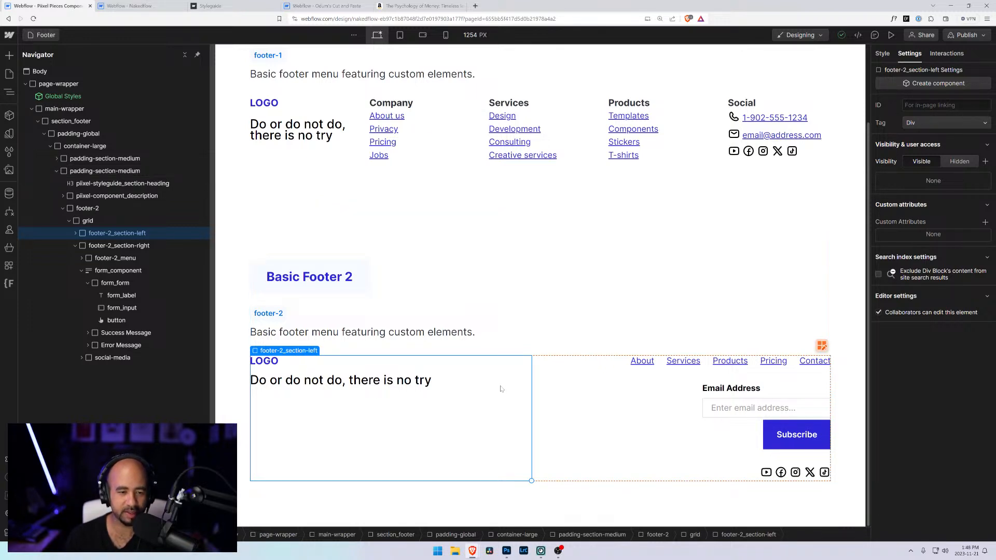
{"action": "left_click", "coordinate": [63, 209]}
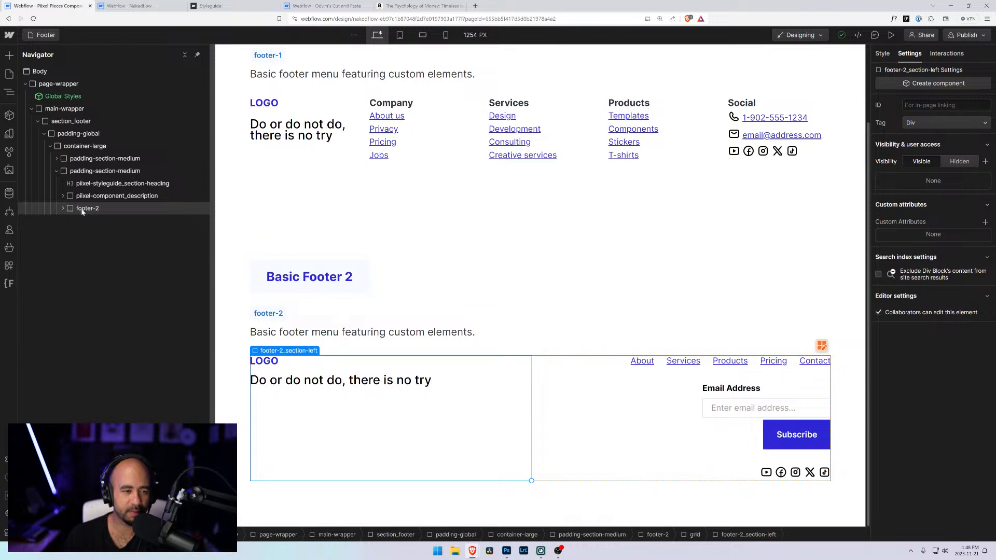
- Move to the Odum's Cut and Paste project tab and cut the old footer-2 from the page
{"action": "left_click", "coordinate": [103, 6]}
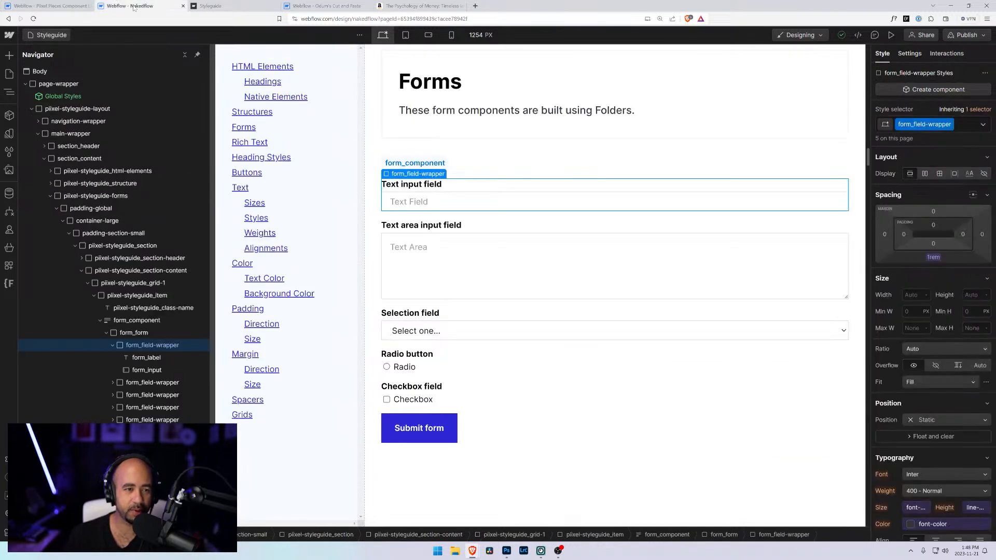
{"action": "left_click", "coordinate": [343, 7]}
{"action": "left_click_drag", "start_coordinate": [323, 5], "coordinate": [235, 19]}
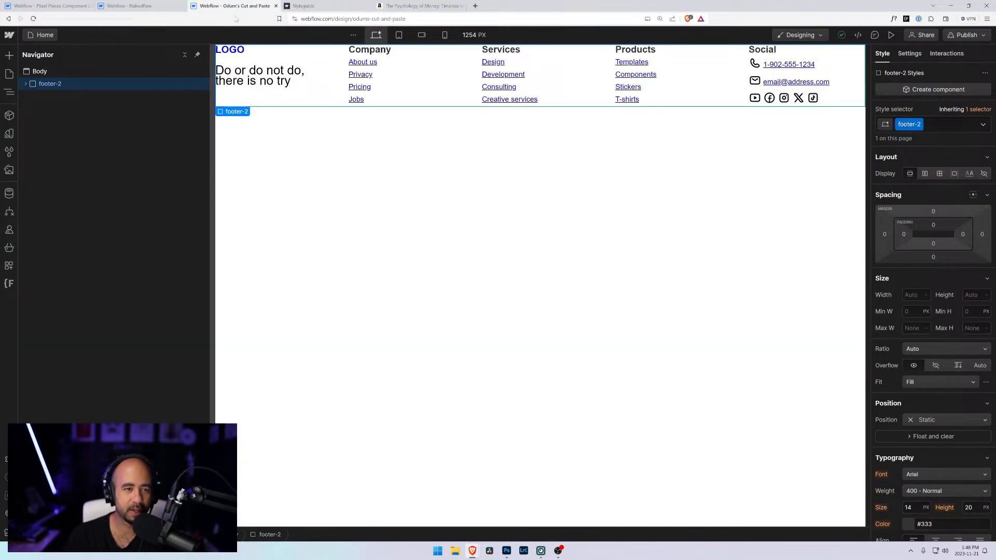
{"action": "key", "text": "ctrl+x"}
- Remove all unused styles with the Style Selectors cleanup
{"action": "left_click", "coordinate": [31, 71]}
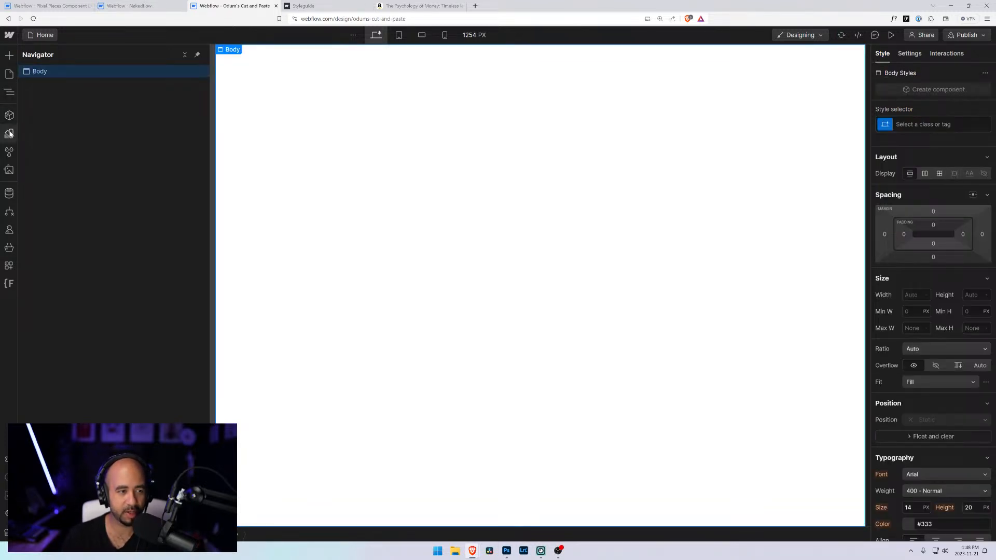
{"action": "left_click", "coordinate": [9, 152]}
{"action": "left_click", "coordinate": [135, 55]}
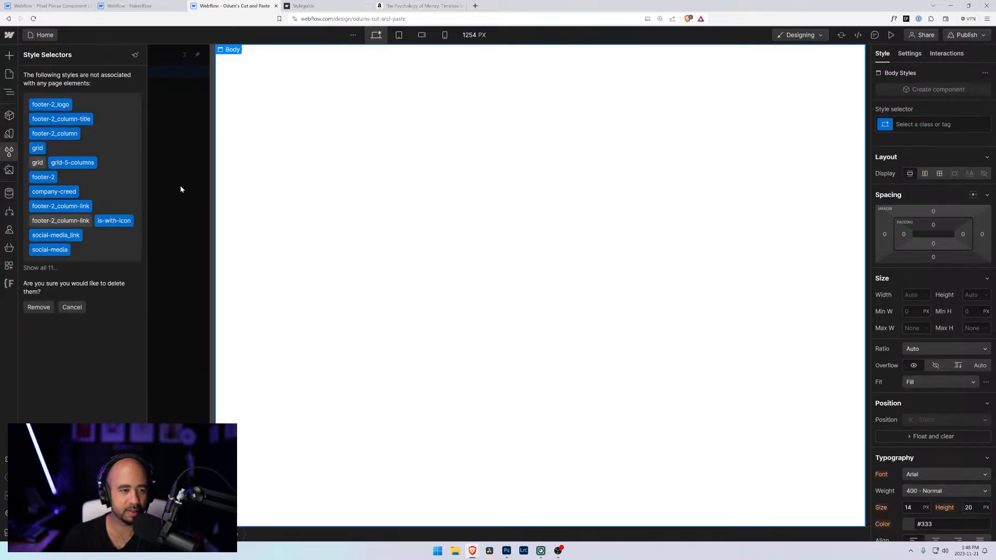
{"action": "left_click", "coordinate": [44, 310]}
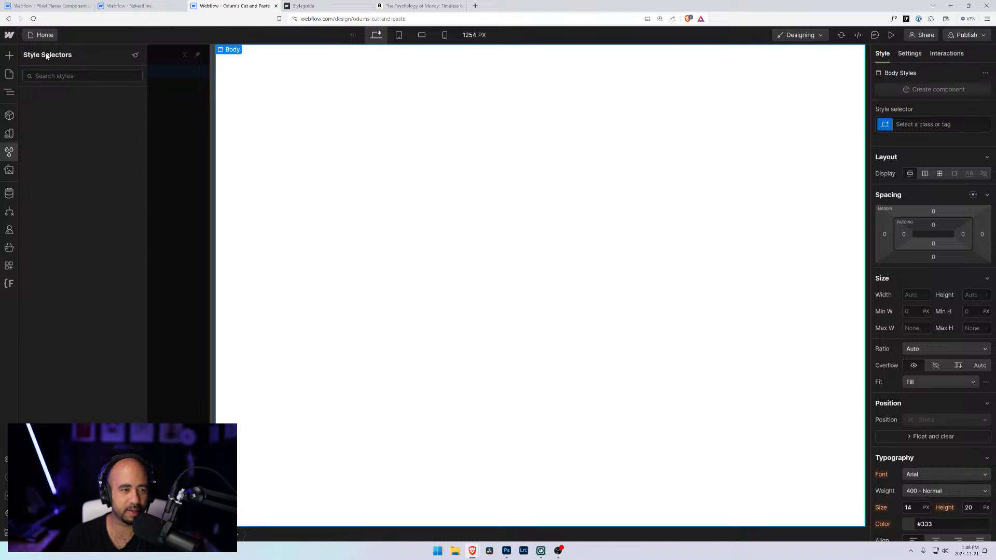
{"action": "key", "text": "Escape"}
- Paste footer-2 back onto the page and bring up the Finsweet extension
{"action": "key", "text": "ctrl+v"}
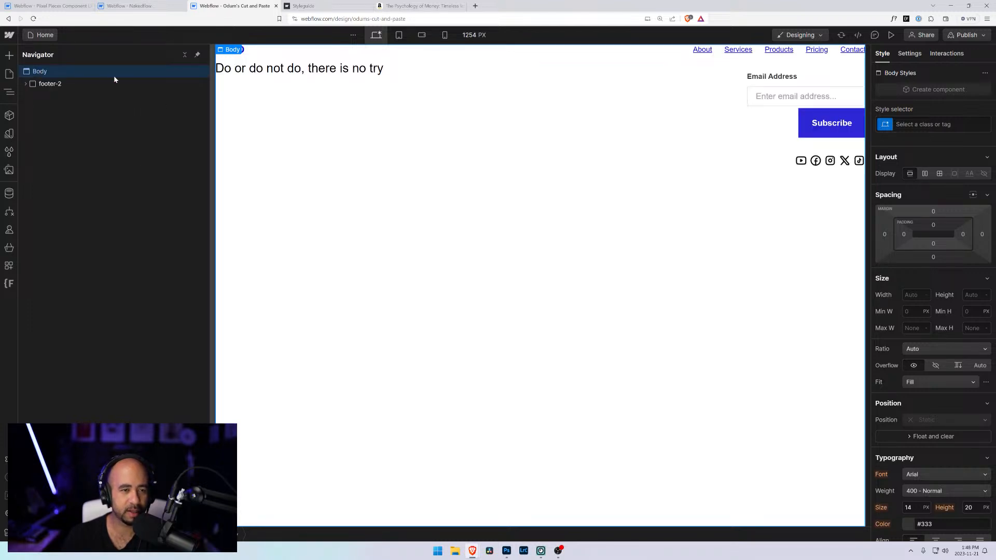
{"action": "left_click", "coordinate": [41, 86]}
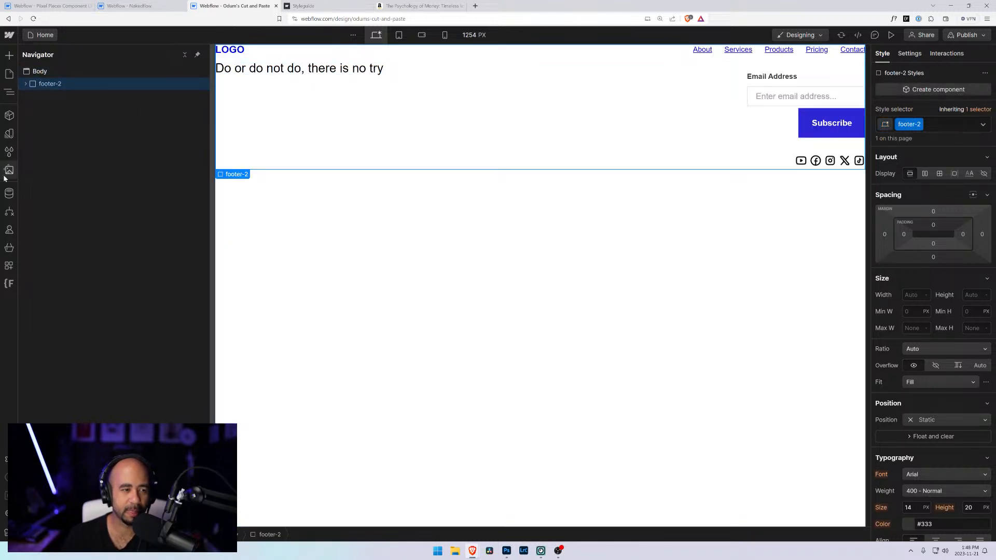
{"action": "left_click", "coordinate": [9, 283]}
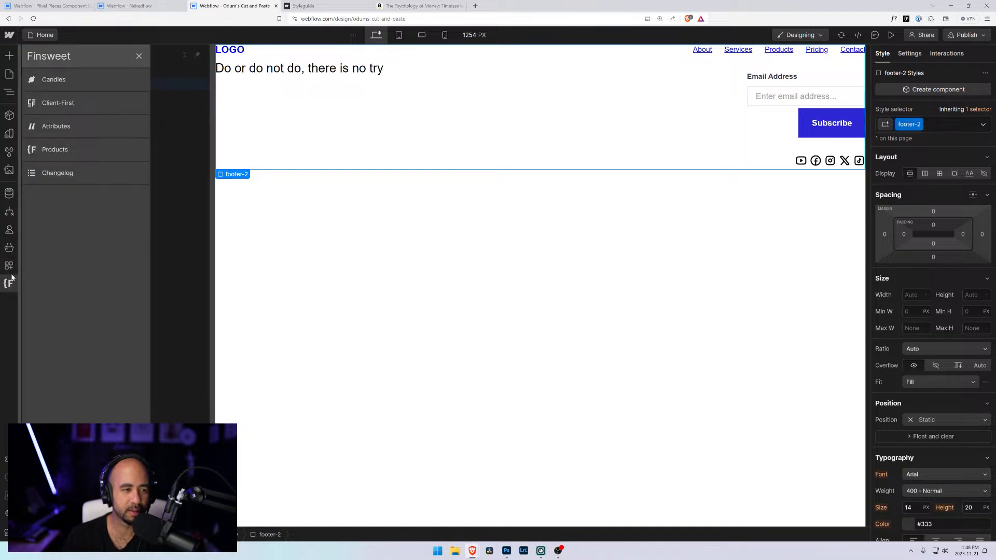
- In Client-First Folders, rename the footer-2 folder to footer-3, save, and reload the Designer
{"action": "left_click", "coordinate": [58, 103]}
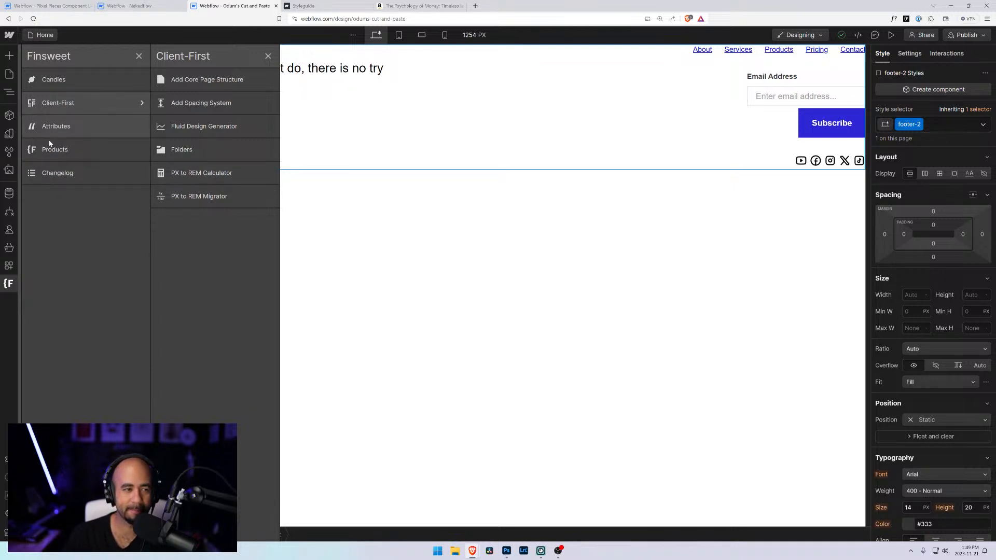
{"action": "left_click", "coordinate": [194, 150]}
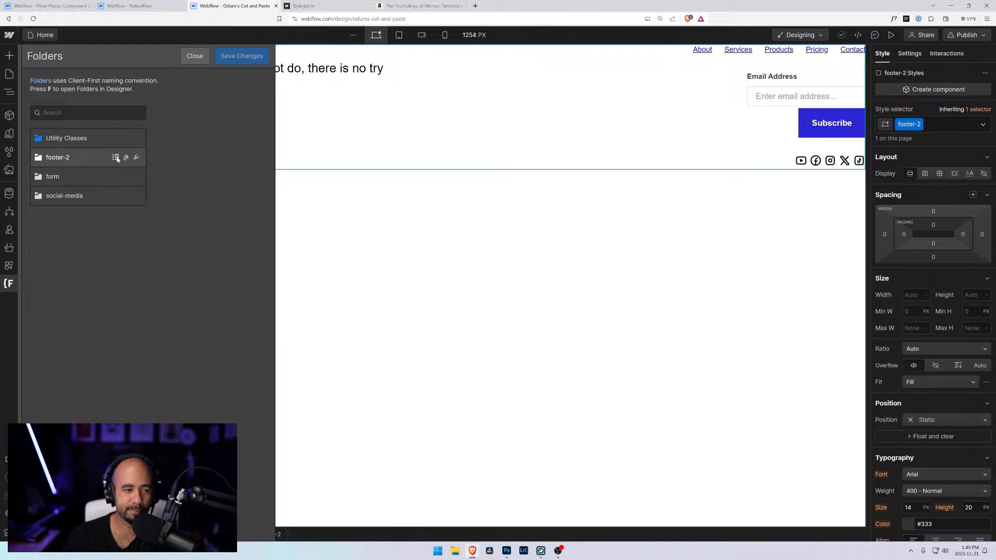
{"action": "left_click", "coordinate": [136, 157]}
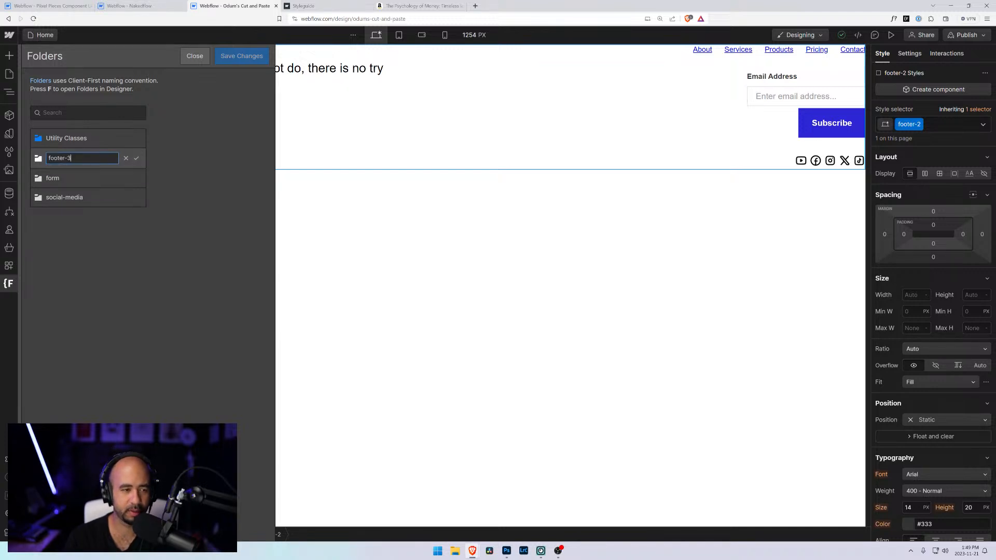
{"action": "key", "text": "Return"}
{"action": "left_click", "coordinate": [246, 57]}
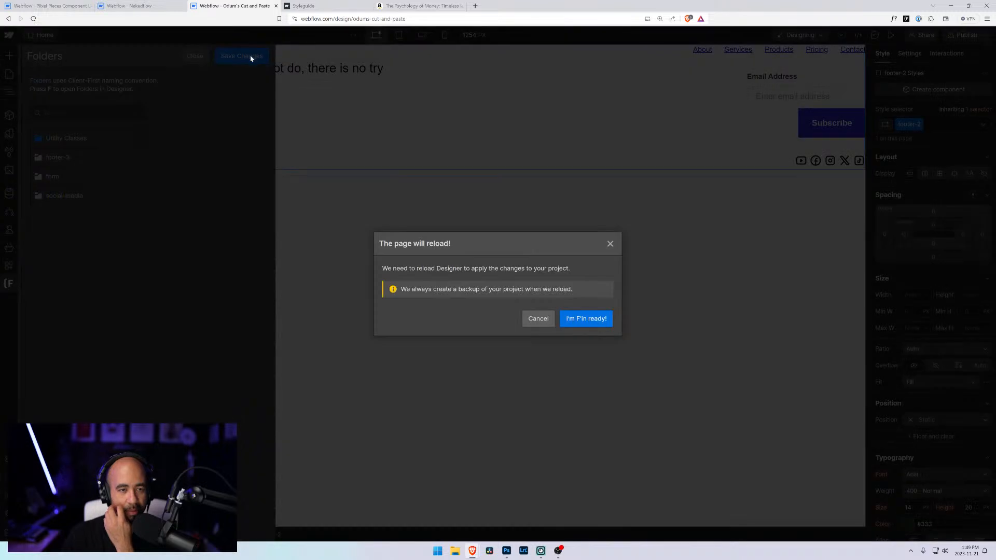
{"action": "left_click", "coordinate": [576, 319]}
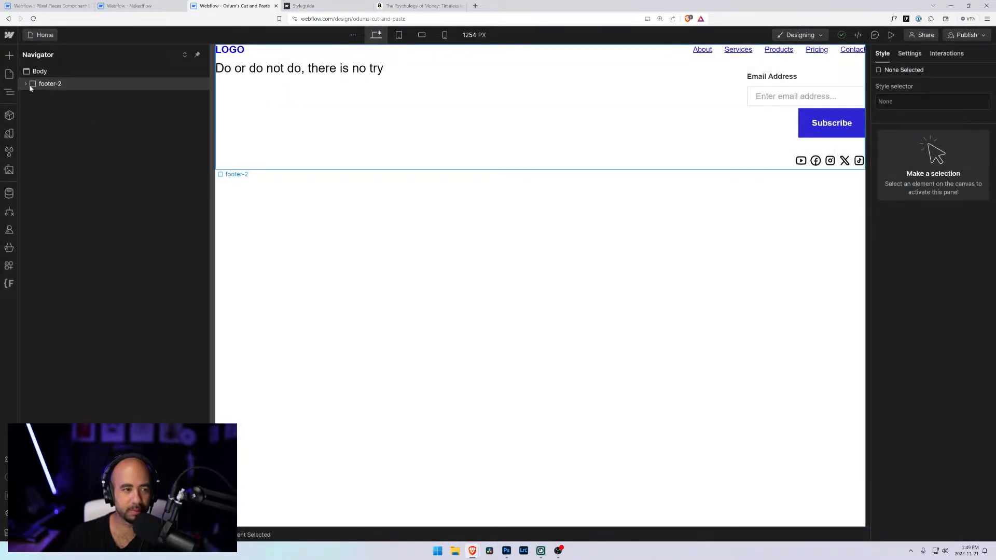
- Rename the footer-2 wrapper class to footer-3, then expand its grid to reach footer-3_section-left
{"action": "left_click", "coordinate": [135, 90]}
{"action": "left_click", "coordinate": [916, 125]}
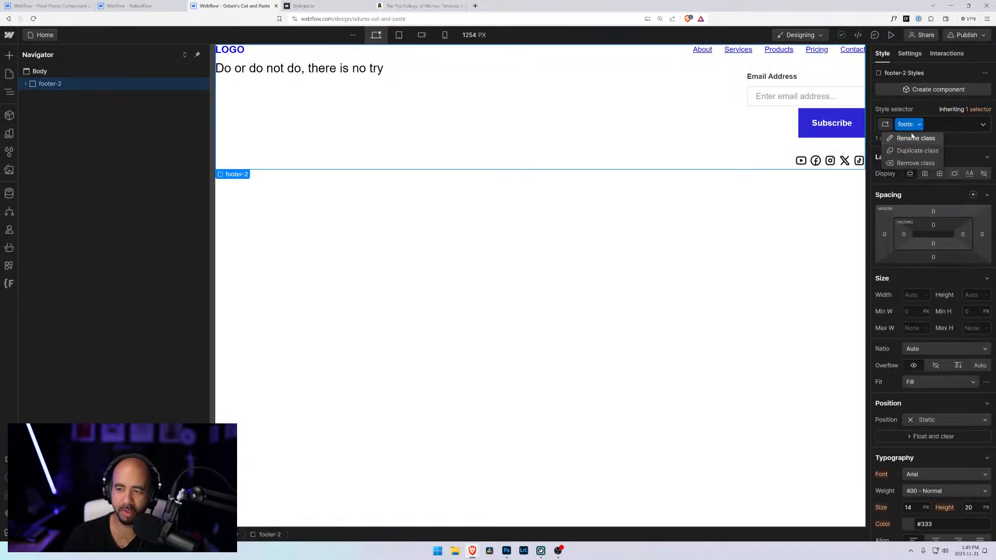
{"action": "left_click", "coordinate": [930, 133]}
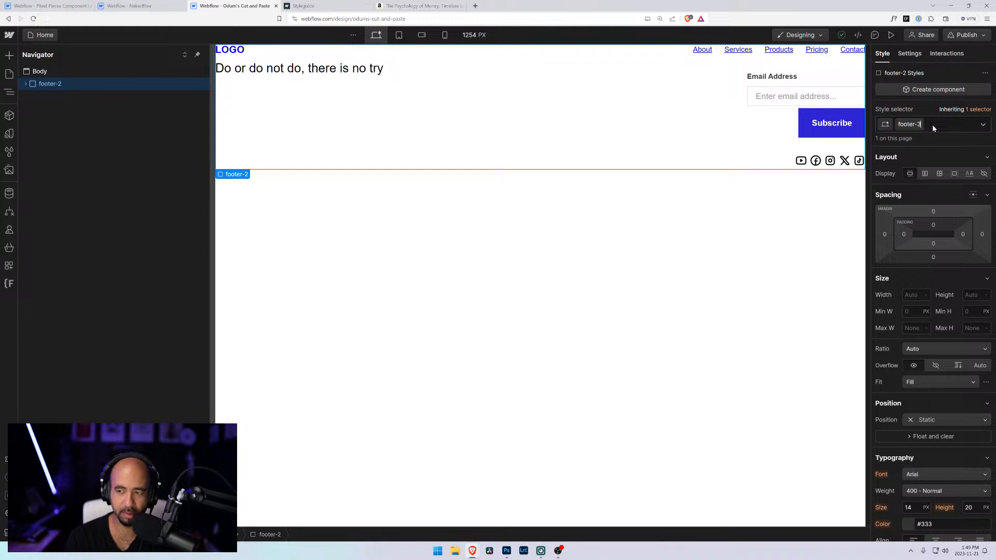
{"action": "key", "text": "BackSpace"}
{"action": "type", "text": "3"}
{"action": "key", "text": "Return"}
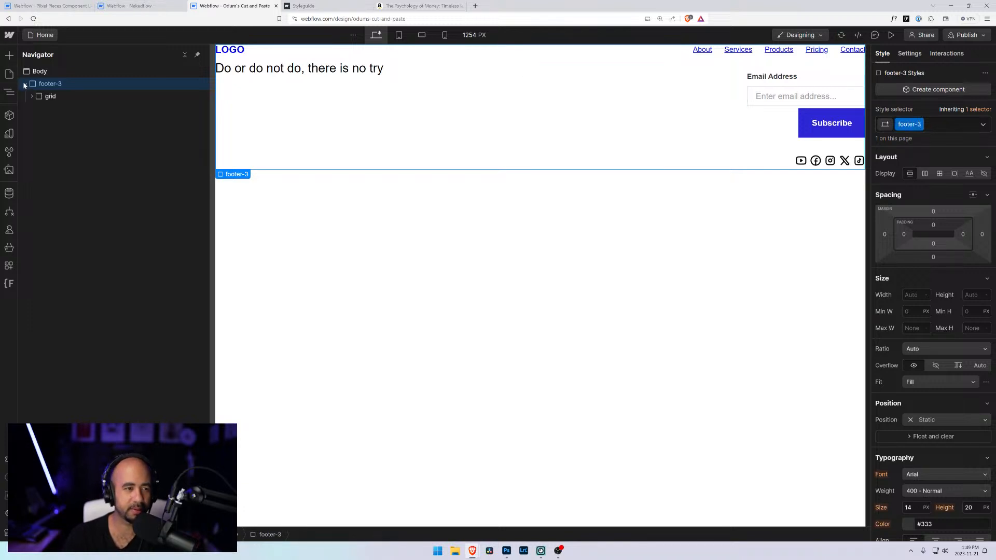
{"action": "left_click", "coordinate": [32, 96]}
{"action": "left_click", "coordinate": [43, 110]}
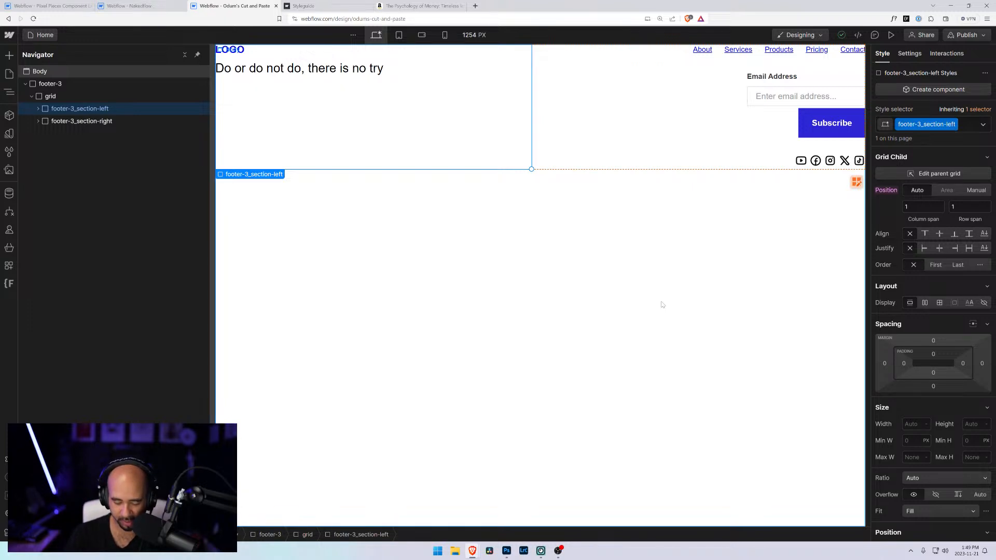
- Replace the footer grid's classes with a new footer-3_container class
{"action": "left_click", "coordinate": [45, 96]}
{"action": "left_click", "coordinate": [47, 84]}
{"action": "left_click", "coordinate": [47, 97]}
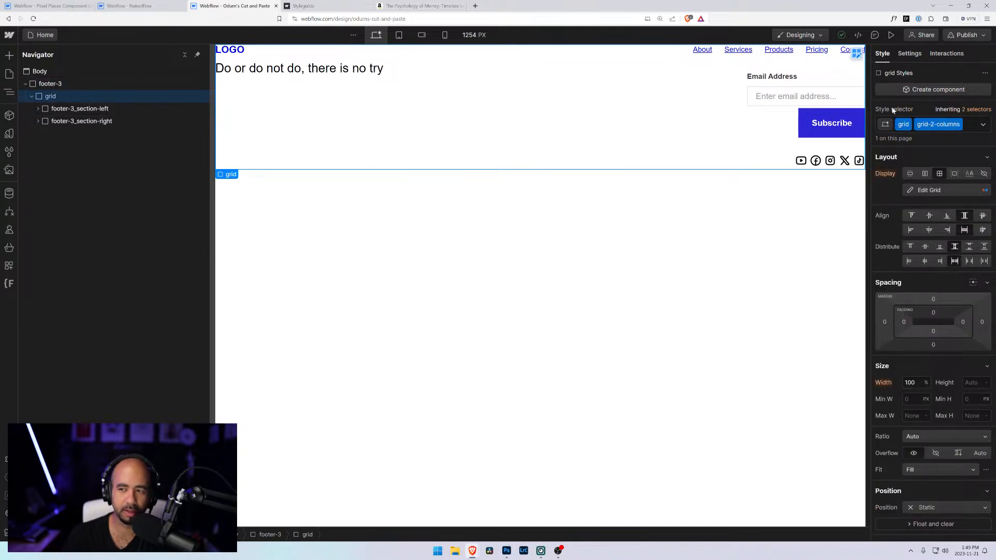
{"action": "left_click", "coordinate": [968, 125]}
{"action": "key", "text": "BackSpace"}
{"action": "key", "text": "BackSpace"}
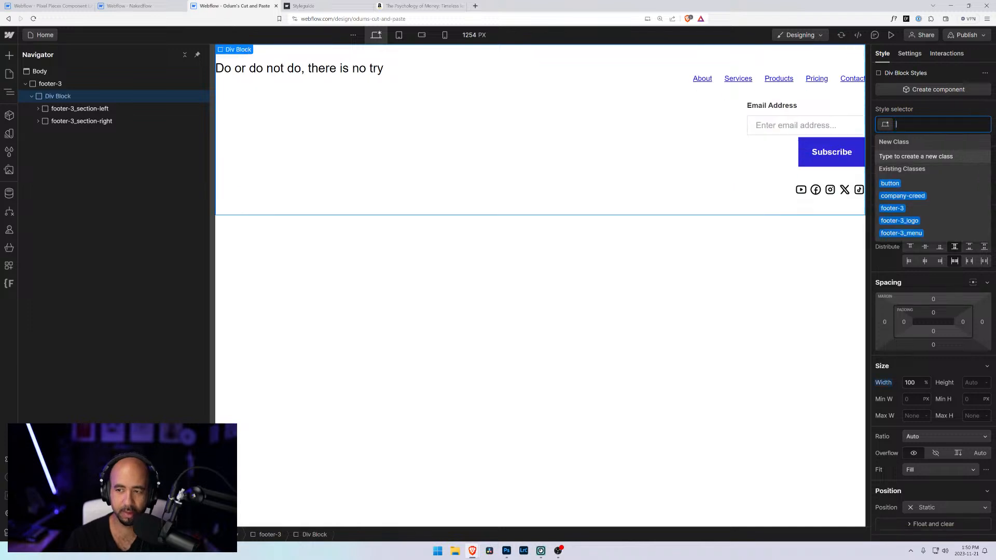
{"action": "type", "text": "footer"}
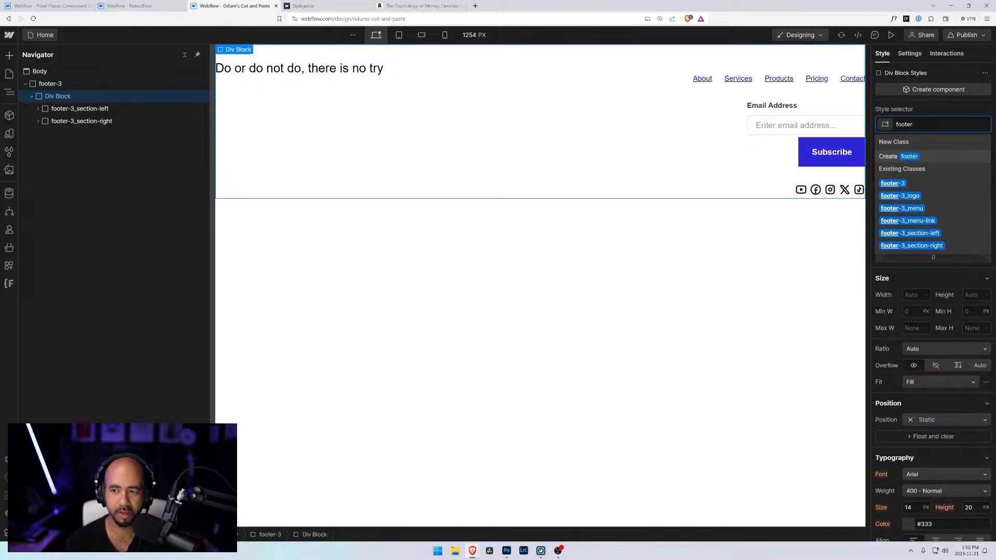
{"action": "type", "text": "-3_"}
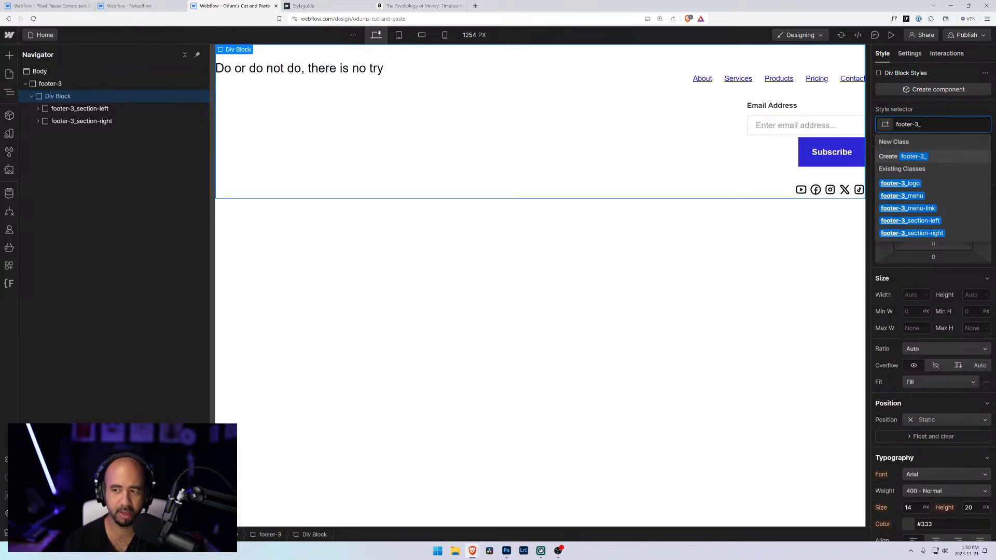
{"action": "type", "text": "container"}
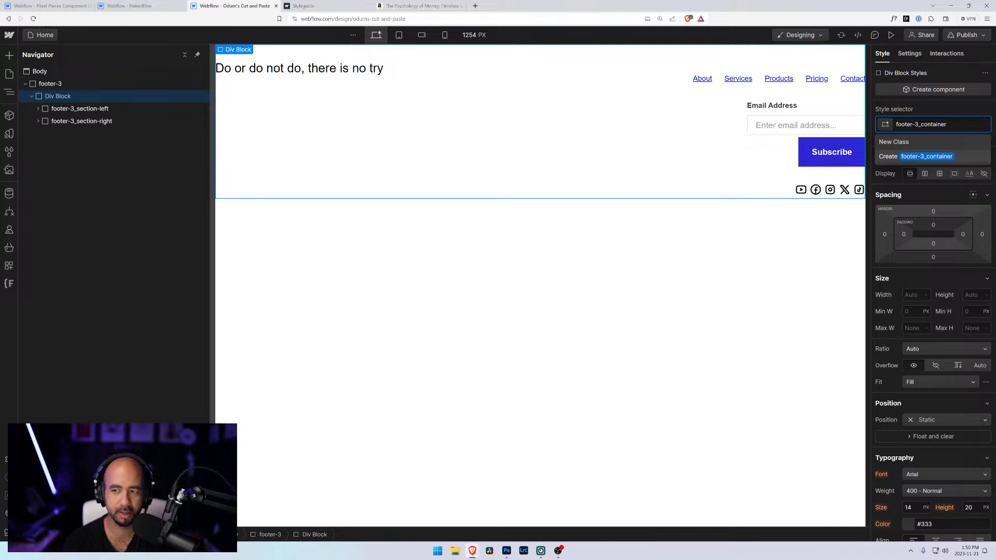
{"action": "key", "text": "Return"}
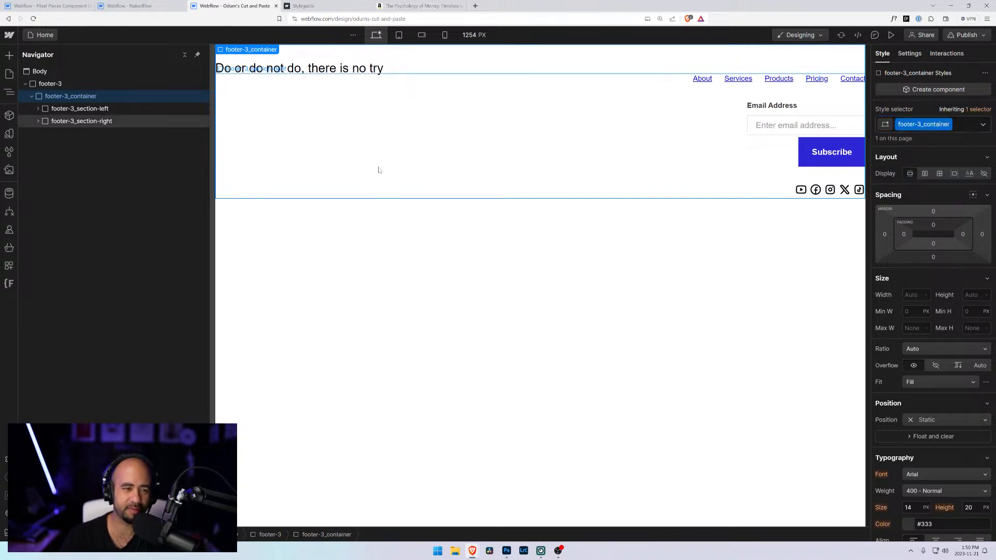
{"action": "left_click", "coordinate": [39, 108]}
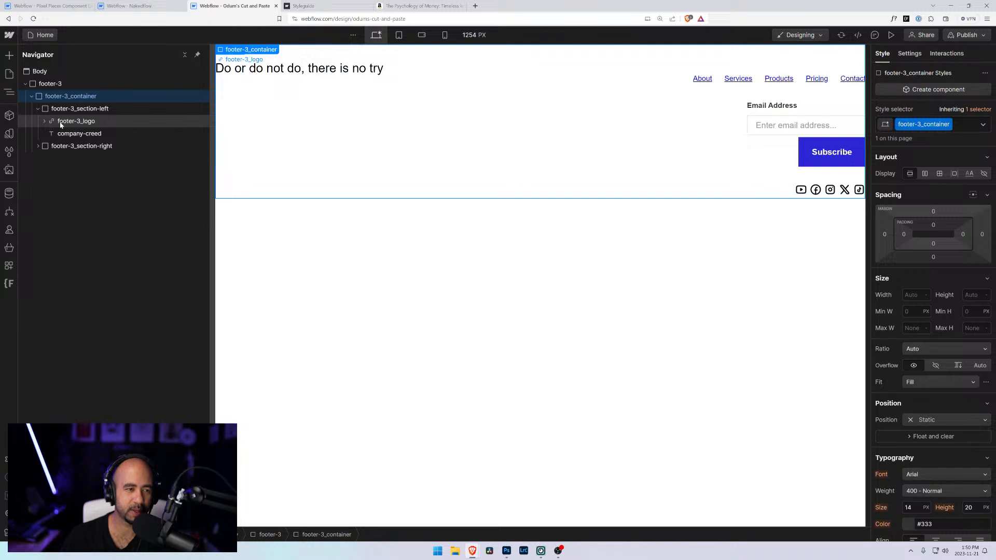
- Move the logo, menu and social icons into footer-3_container and justify the links to start
{"action": "left_click_drag", "start_coordinate": [60, 123], "coordinate": [57, 103]}
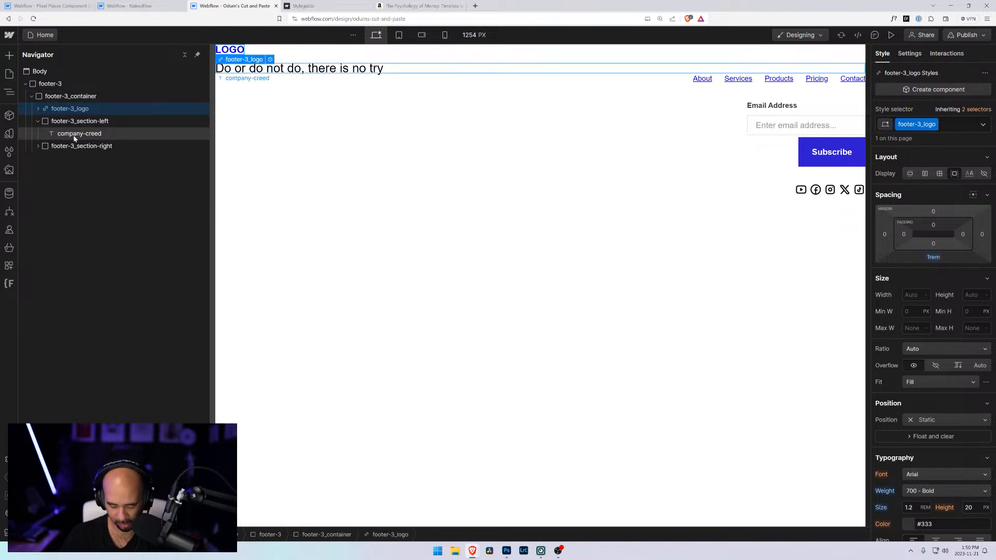
{"action": "left_click", "coordinate": [38, 146]}
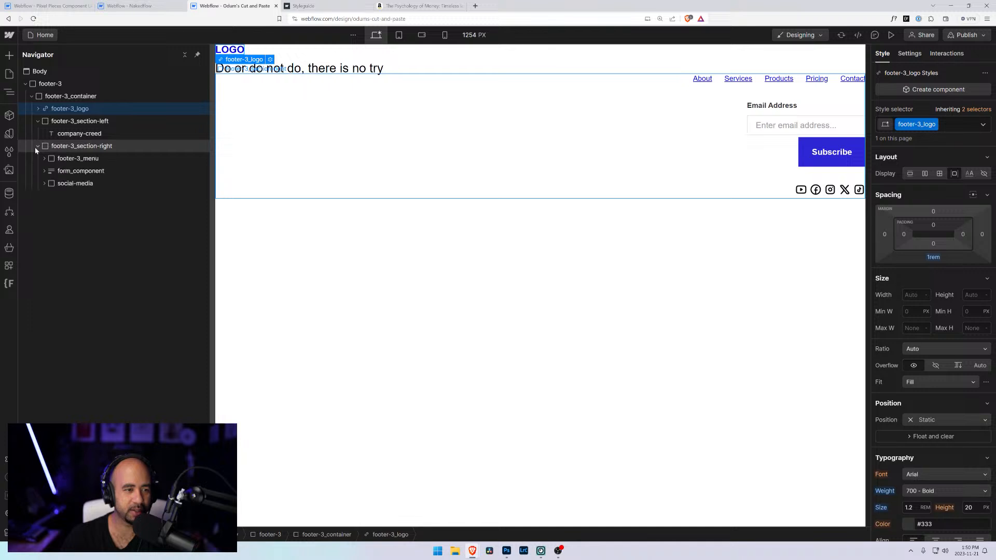
{"action": "left_click", "coordinate": [52, 159]}
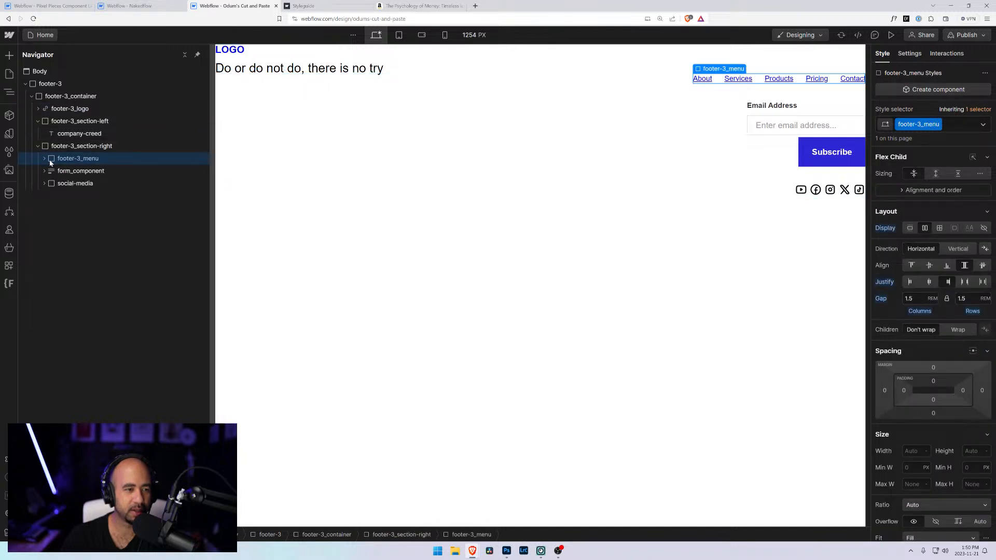
{"action": "left_click_drag", "start_coordinate": [50, 162], "coordinate": [51, 123]}
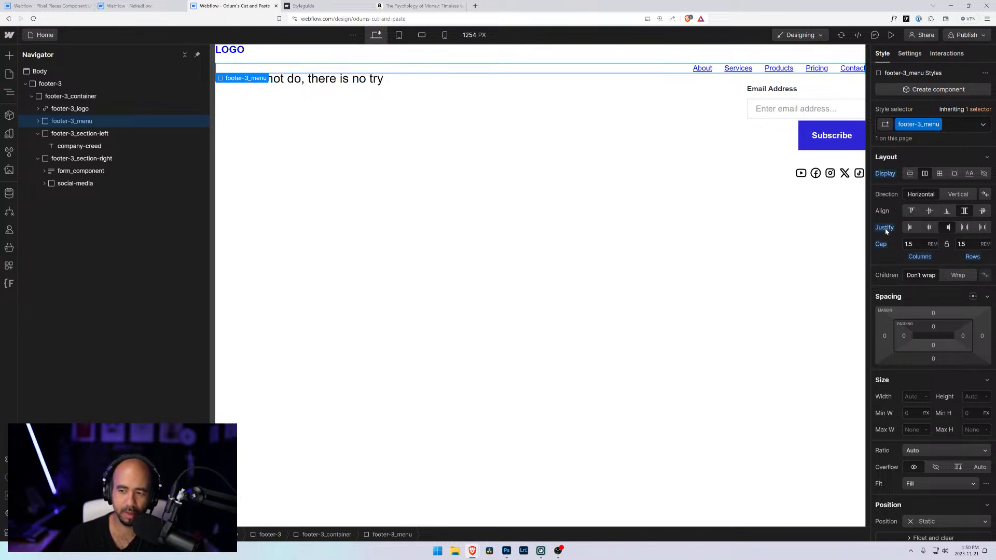
{"action": "left_click", "coordinate": [910, 227]}
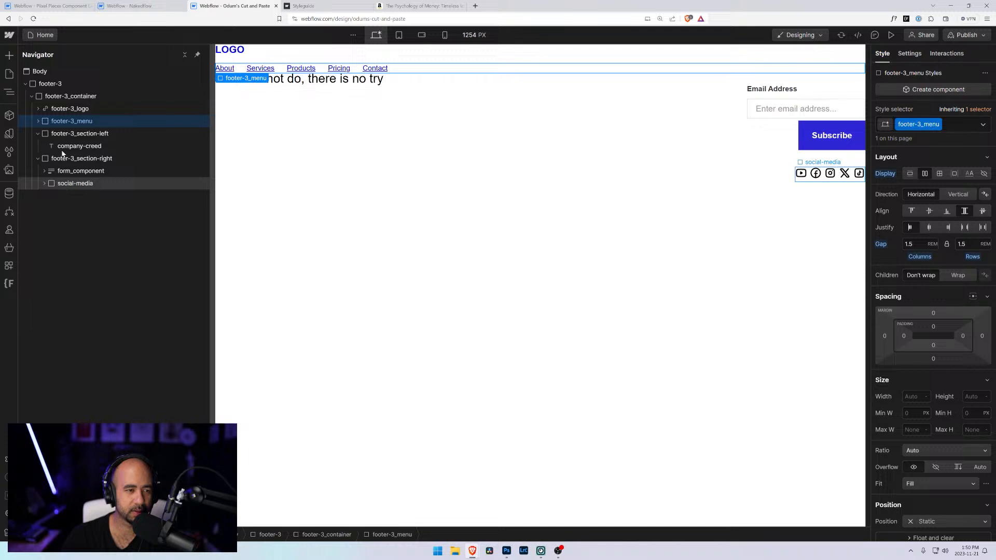
{"action": "left_click_drag", "start_coordinate": [62, 153], "coordinate": [58, 134]}
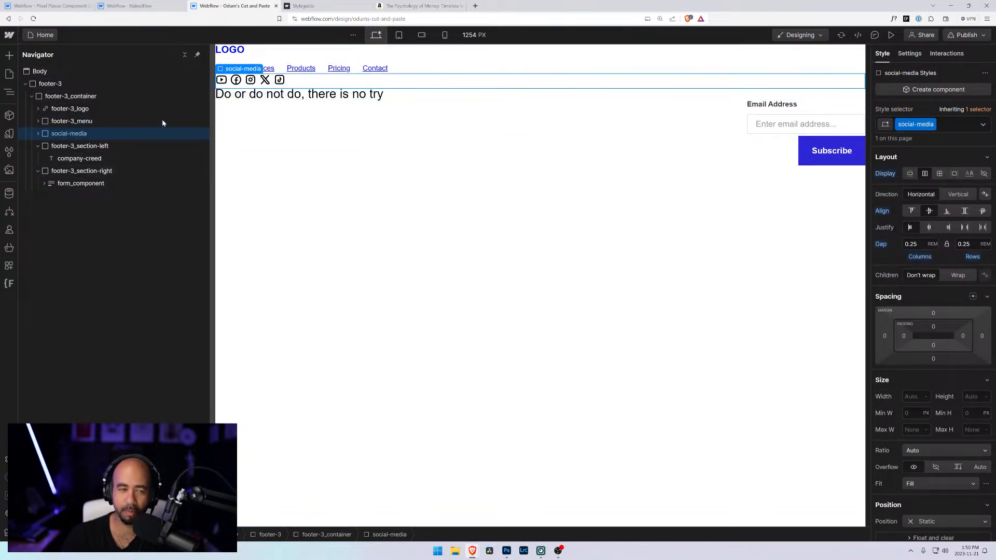
- Move company-creed above footer-3_section-left and delete its sample sentence
{"action": "left_click", "coordinate": [62, 147]}
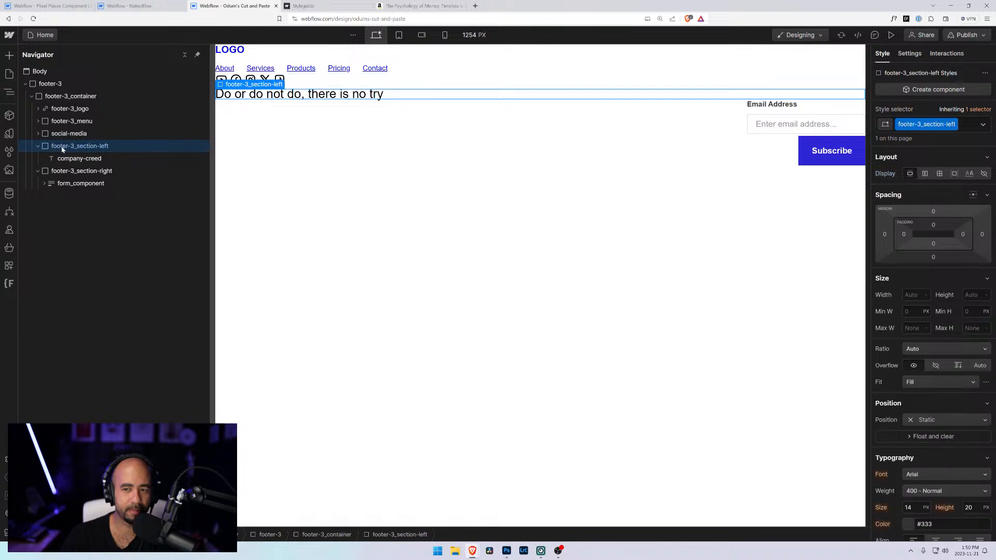
{"action": "left_click", "coordinate": [62, 159]}
{"action": "left_click", "coordinate": [51, 148]}
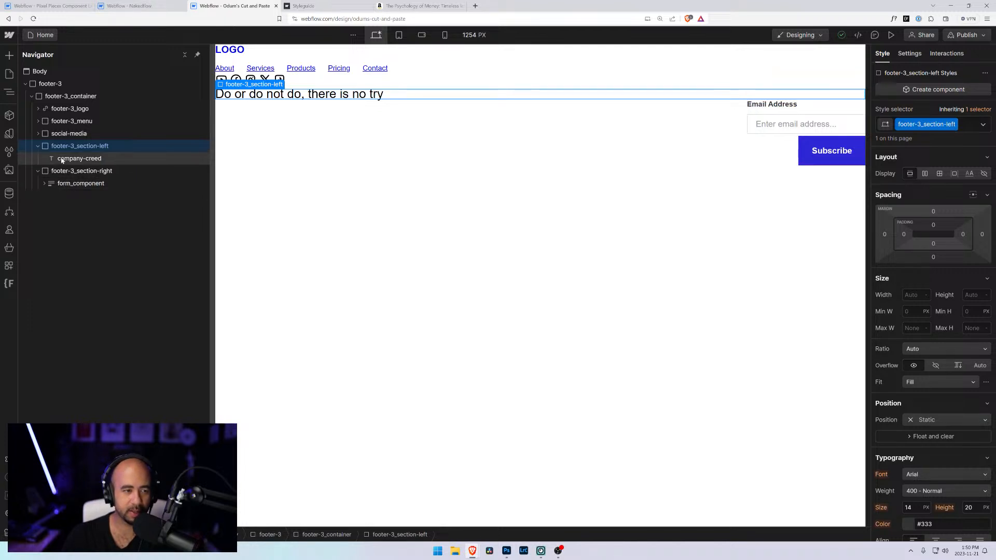
{"action": "left_click_drag", "start_coordinate": [61, 158], "coordinate": [61, 149]}
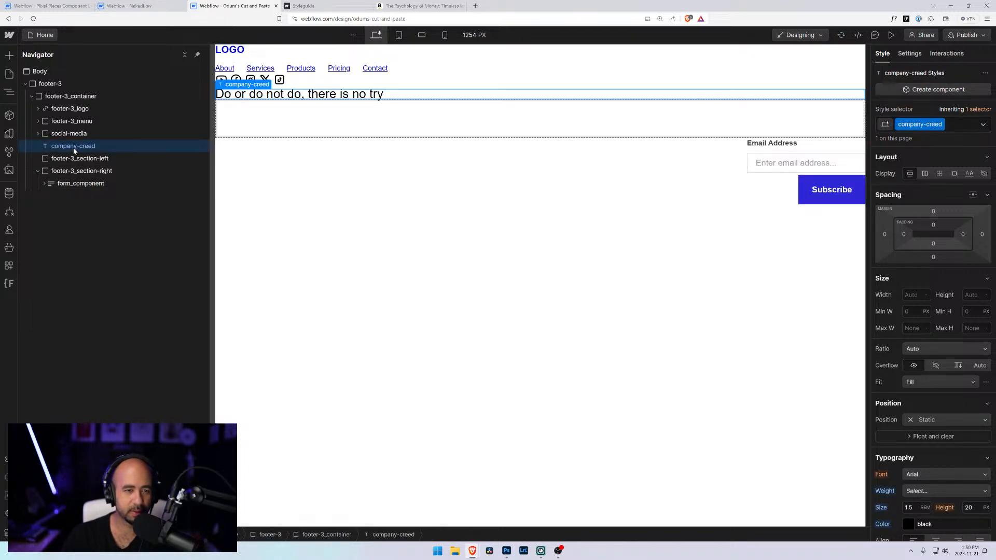
{"action": "double_click", "coordinate": [308, 95]}
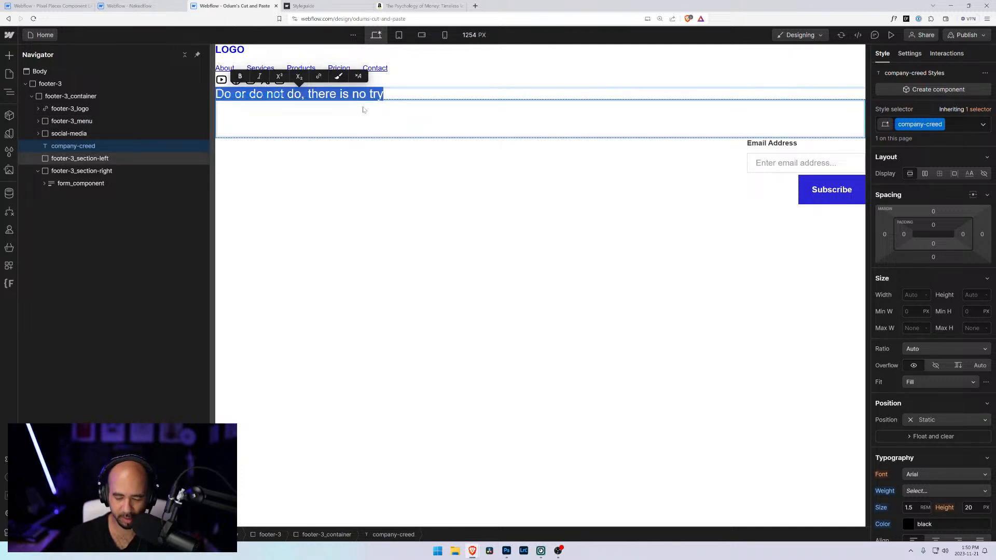
{"action": "key", "text": "BackSpace"}
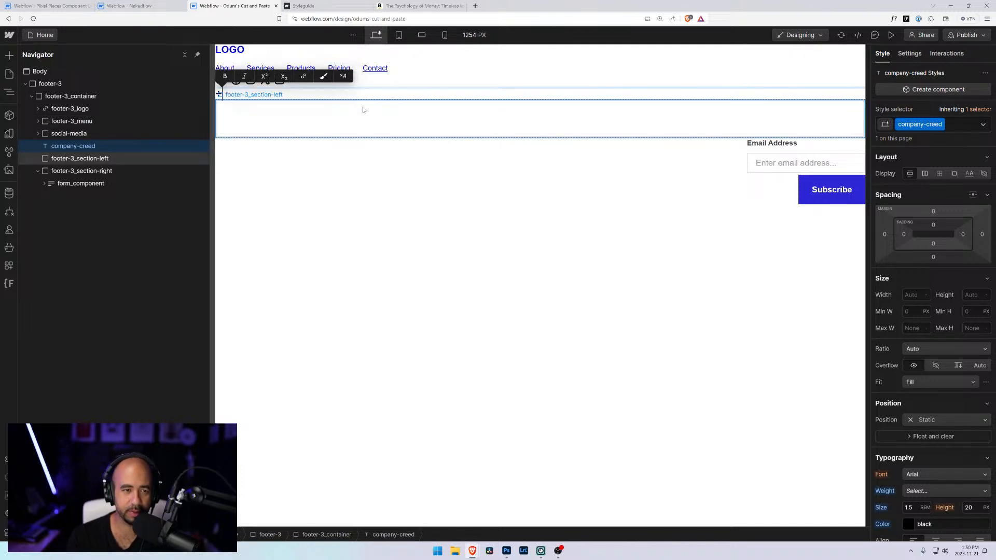
{"action": "key", "text": "Escape"}
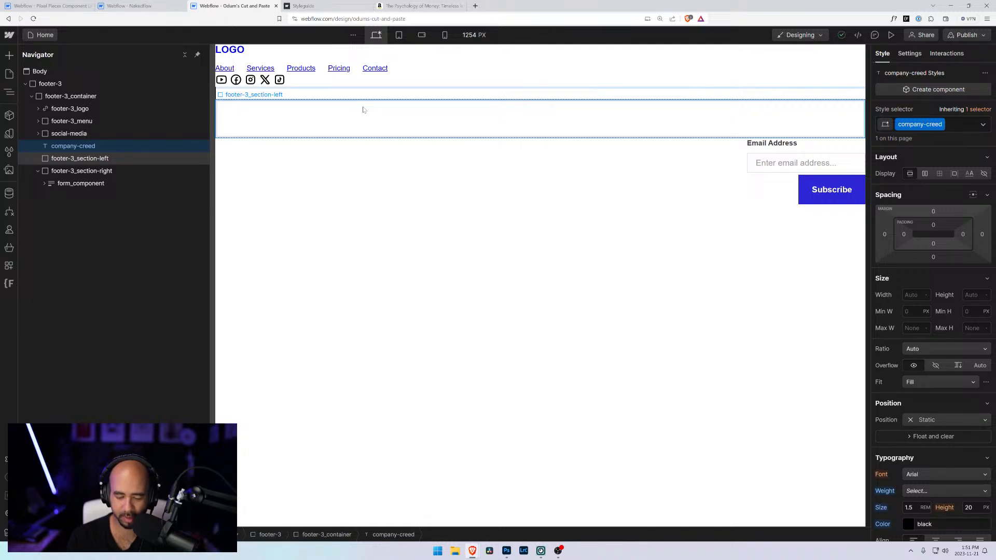
- Search Brave for 'alt code copyright' and open the Alt Codes reference page
{"action": "left_click", "coordinate": [475, 6]}
{"action": "type", "text": "alt code"}
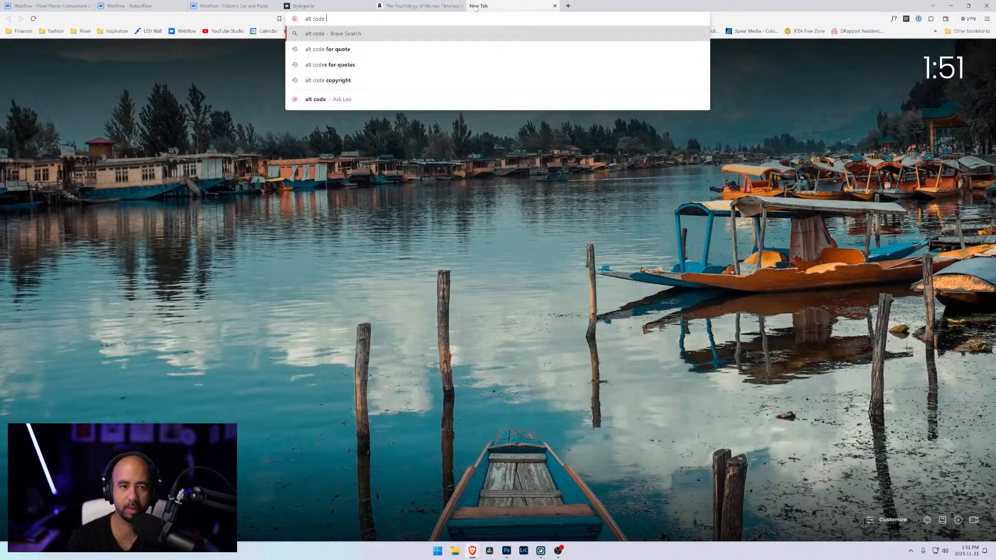
{"action": "key", "text": "Down"}
{"action": "key", "text": "Down"}
{"action": "key", "text": "Down"}
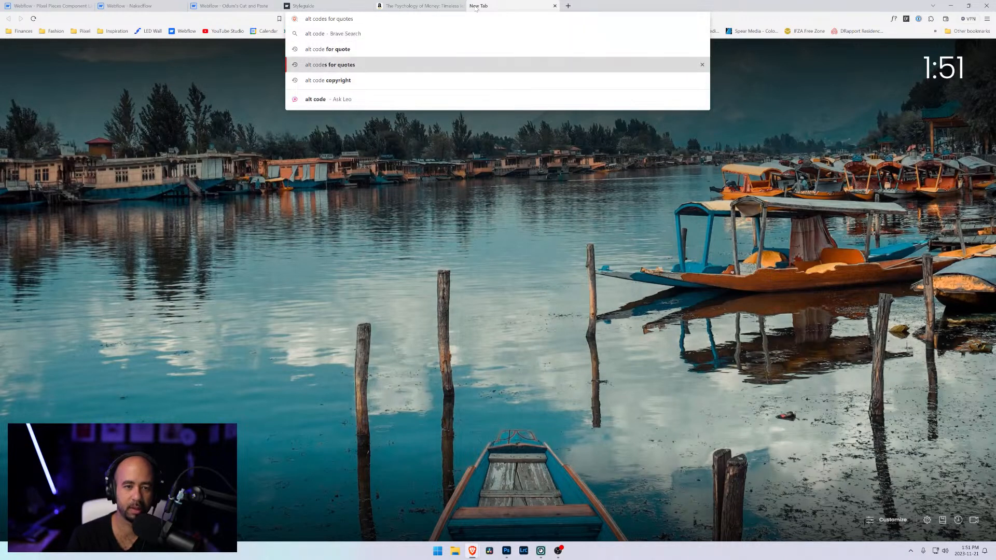
{"action": "key", "text": "Return"}
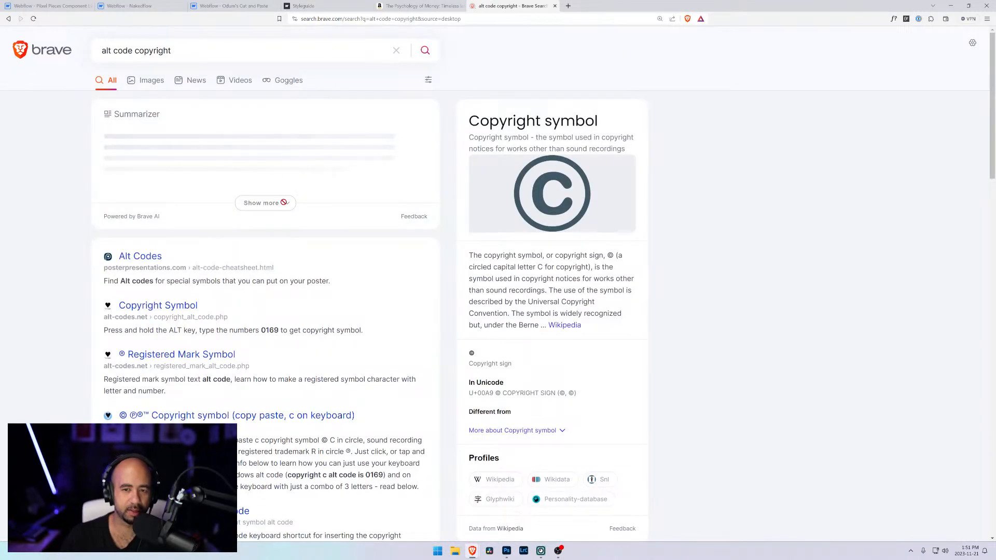
{"action": "left_click", "coordinate": [154, 259]}
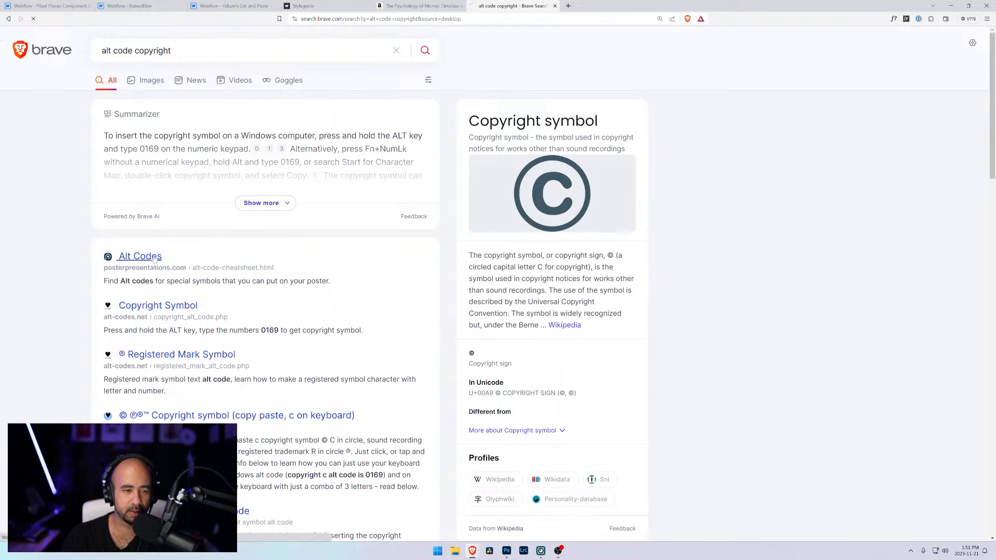
- Back in Odum's Cut and Paste, type '© Copyright 2023' into the empty creed text block
{"action": "left_click", "coordinate": [39, 4]}
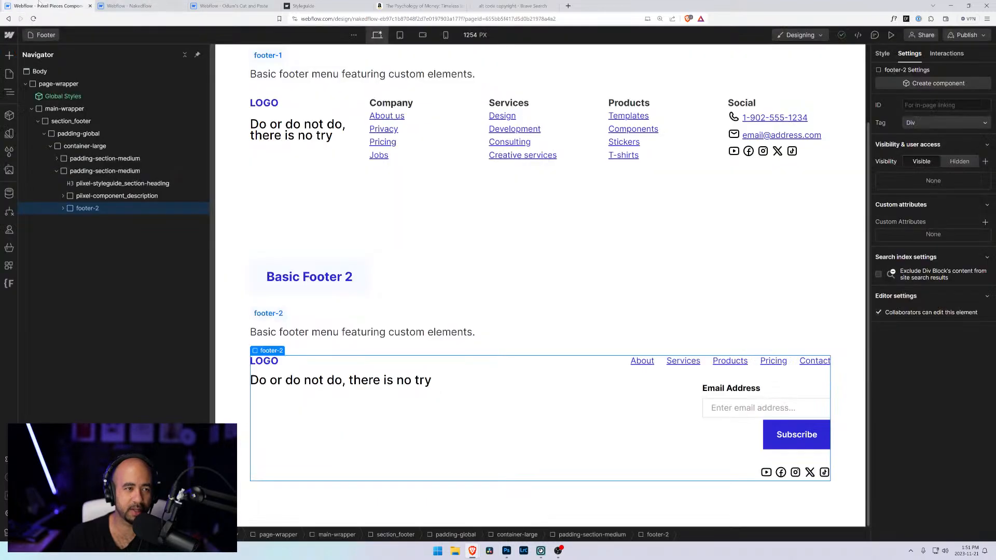
{"action": "left_click", "coordinate": [127, 5]}
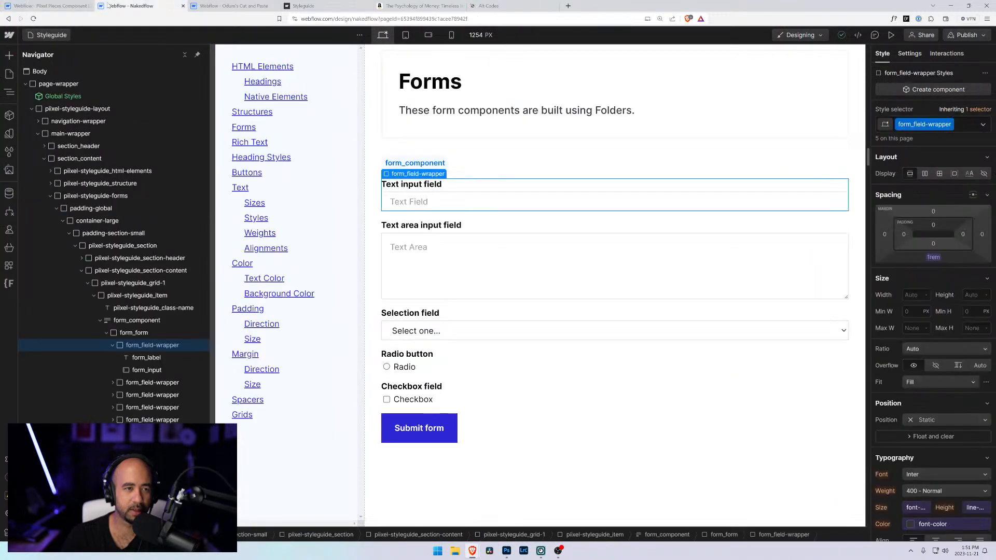
{"action": "left_click", "coordinate": [63, 4]}
{"action": "left_click", "coordinate": [228, 6]}
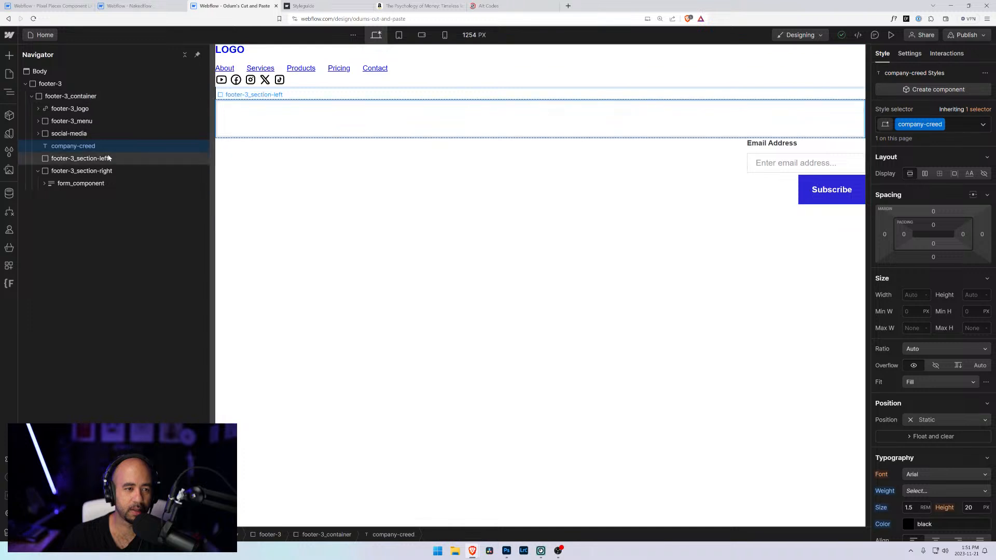
{"action": "left_click", "coordinate": [69, 147]}
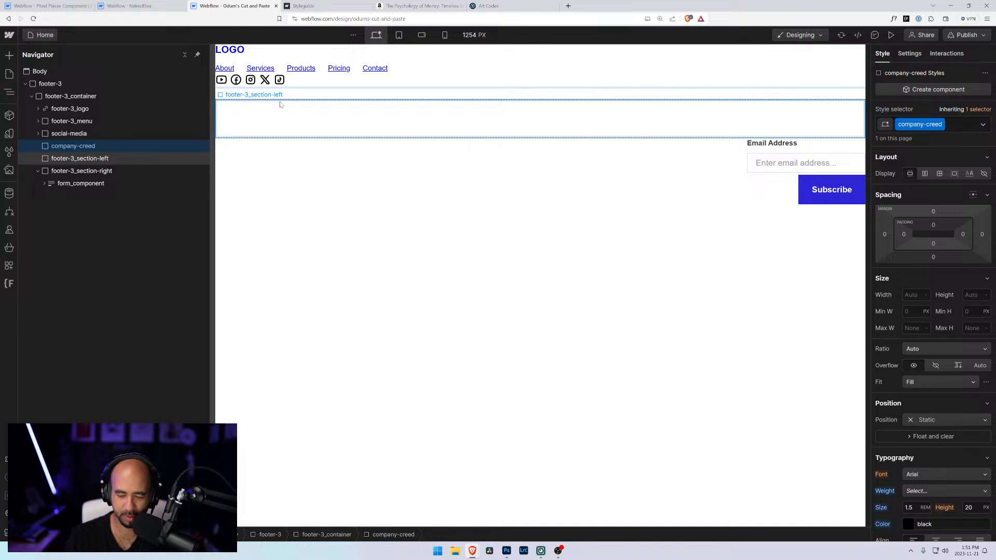
{"action": "type", "text": "© Copy"}
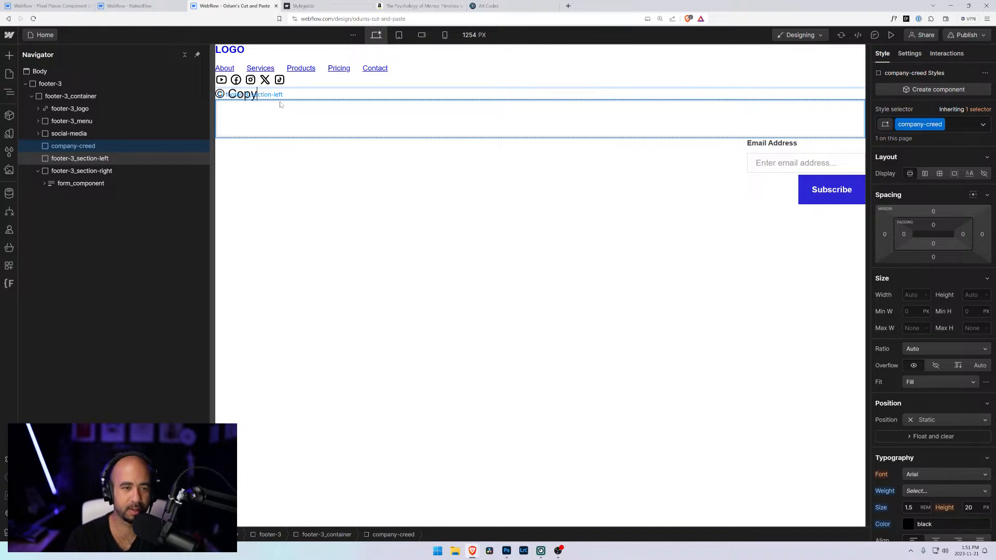
{"action": "type", "text": "right 20"}
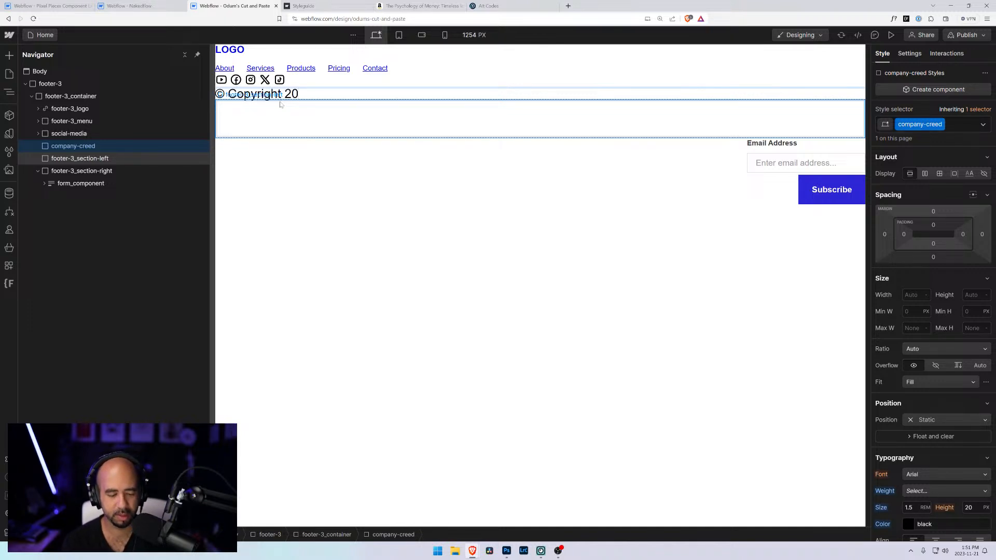
{"action": "type", "text": "23"}
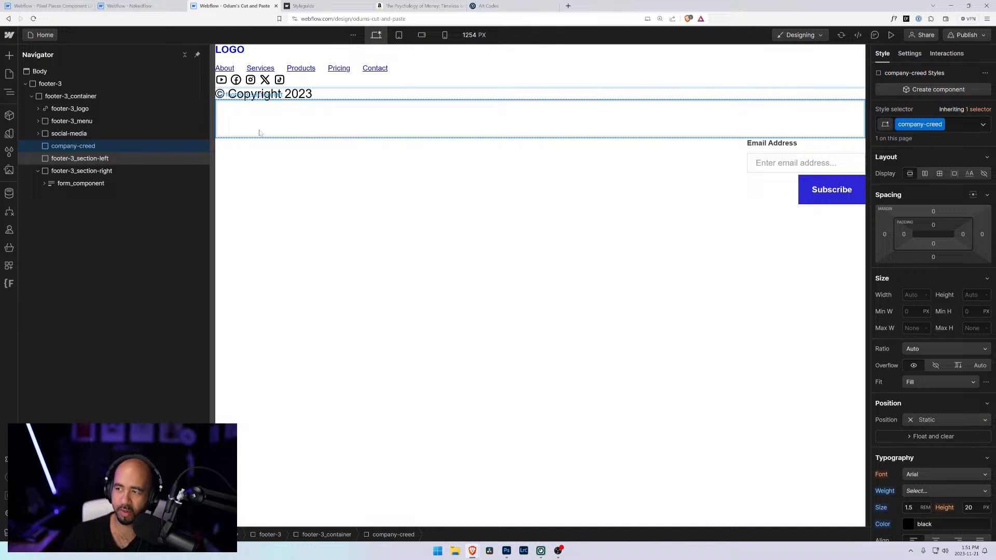
{"action": "key", "text": "Escape"}
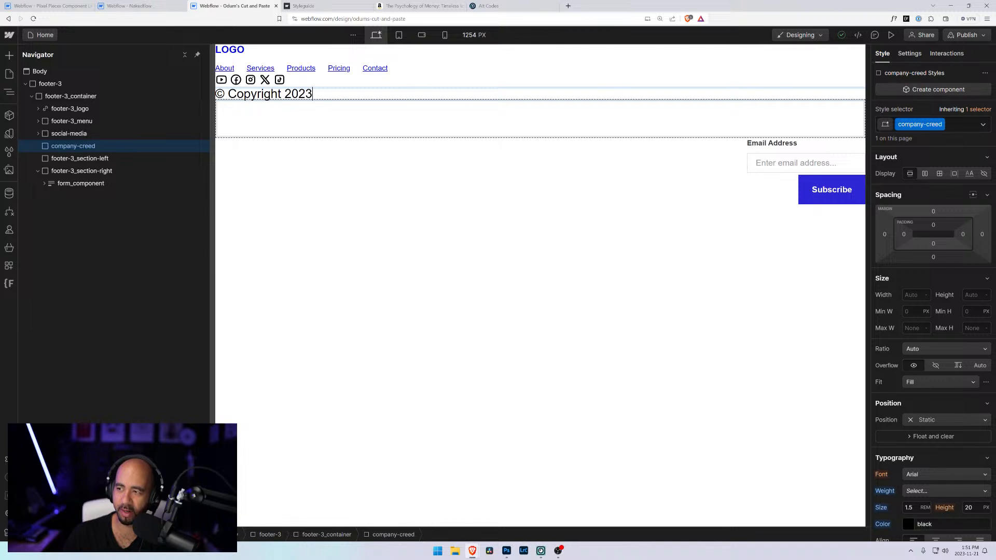
{"action": "key", "text": "alt+Tab"}
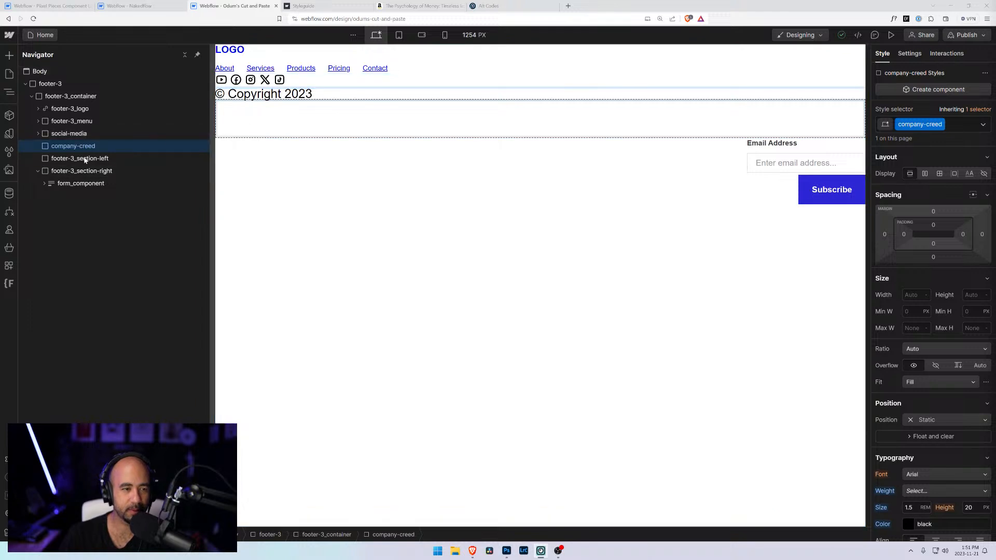
- Replace the copyright text's company-creed class with a new footer-3_copyright class
{"action": "left_click", "coordinate": [333, 118]}
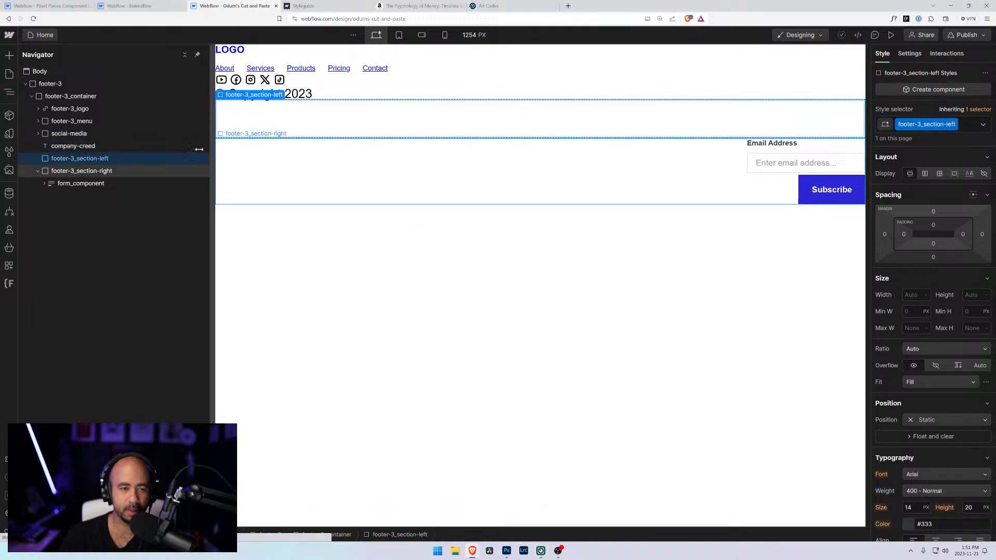
{"action": "left_click", "coordinate": [82, 170]}
{"action": "left_click", "coordinate": [85, 146]}
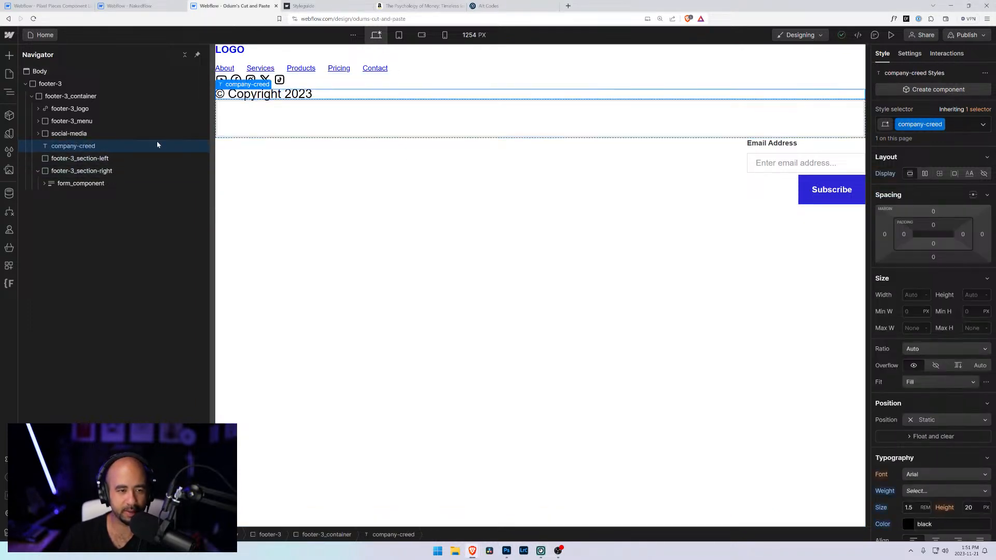
{"action": "left_click", "coordinate": [951, 125]}
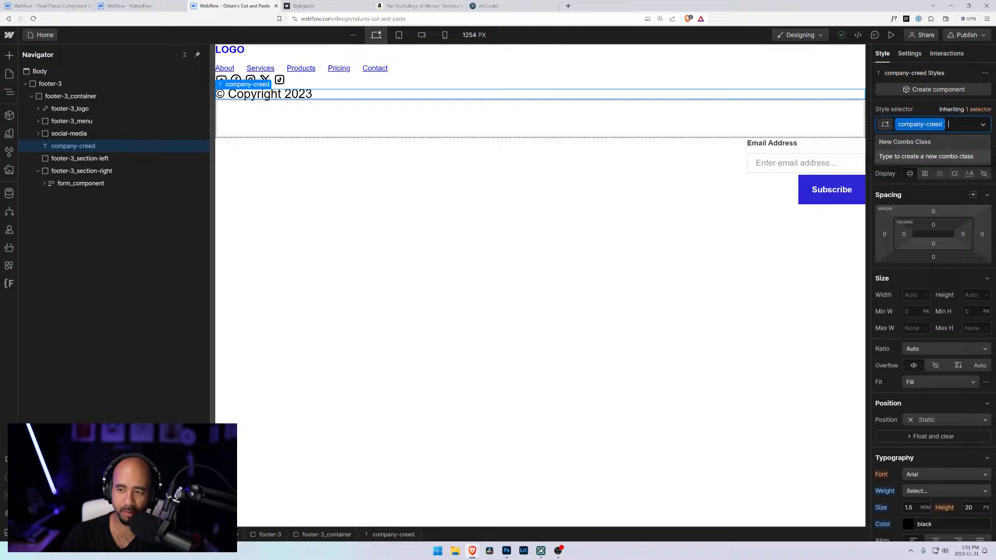
{"action": "key", "text": "BackSpace"}
{"action": "type", "text": "footer-3"}
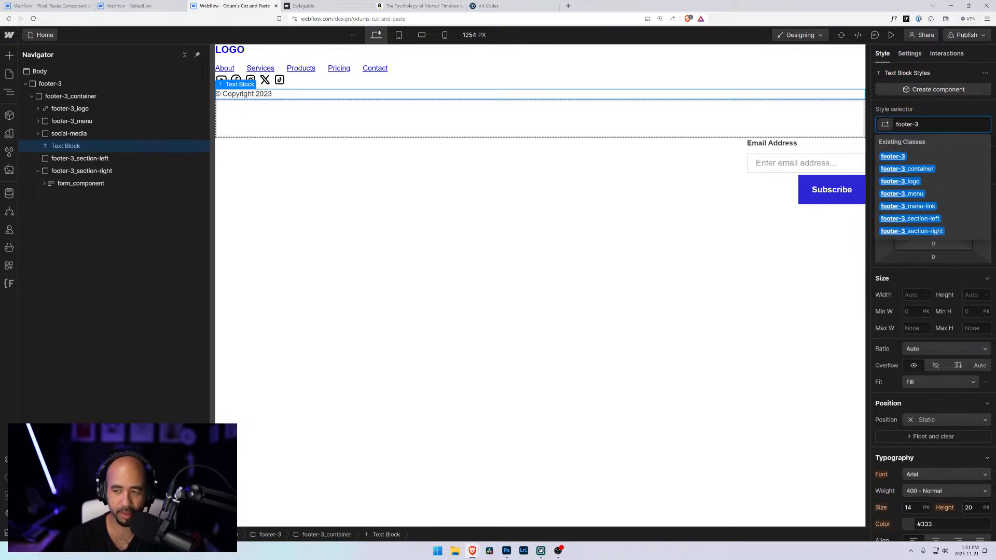
{"action": "type", "text": "_cop"}
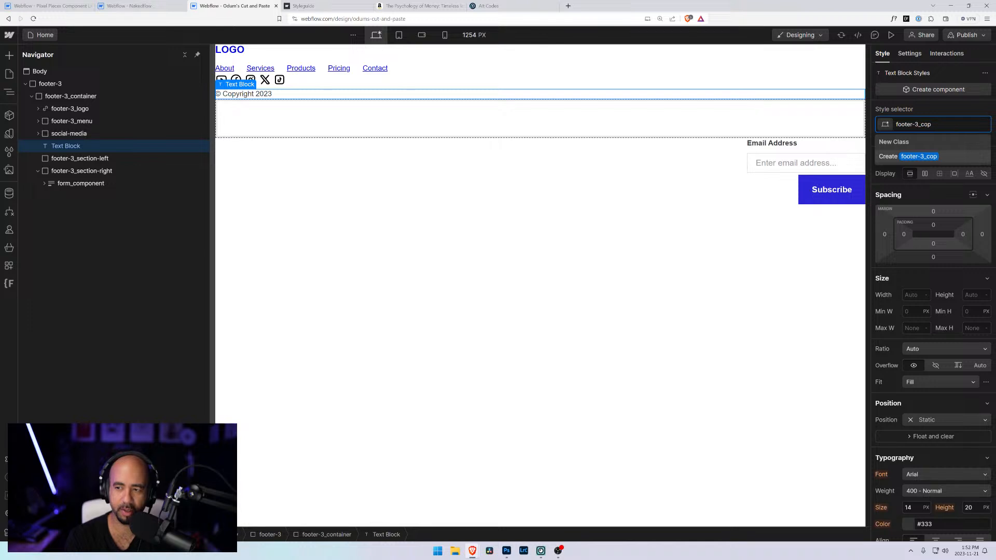
{"action": "type", "text": "rright"}
{"action": "key", "text": "Return"}
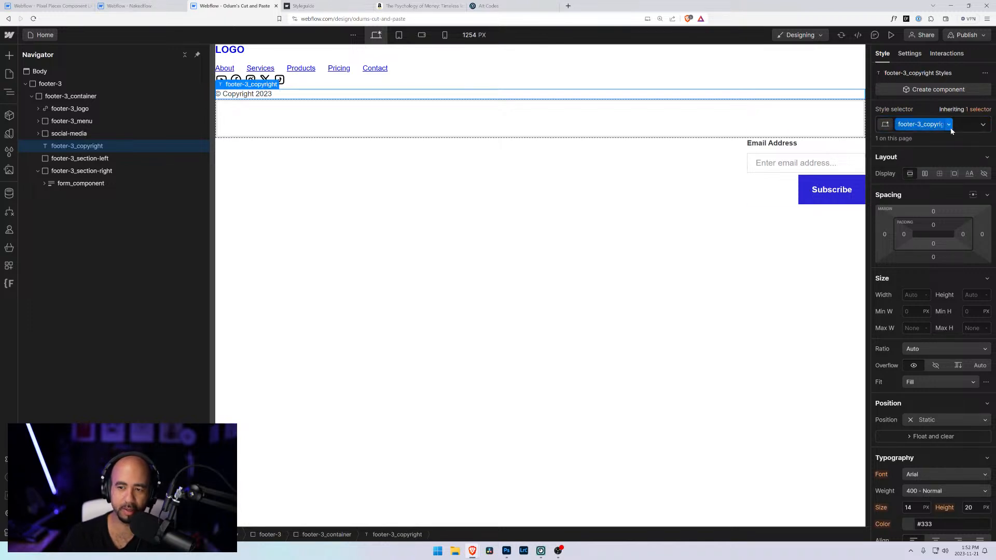
- Delete footer-3_section-left, footer-3_section-right and the copyright line, then select footer-3
{"action": "left_click", "coordinate": [103, 171]}
{"action": "left_click", "coordinate": [110, 162]}
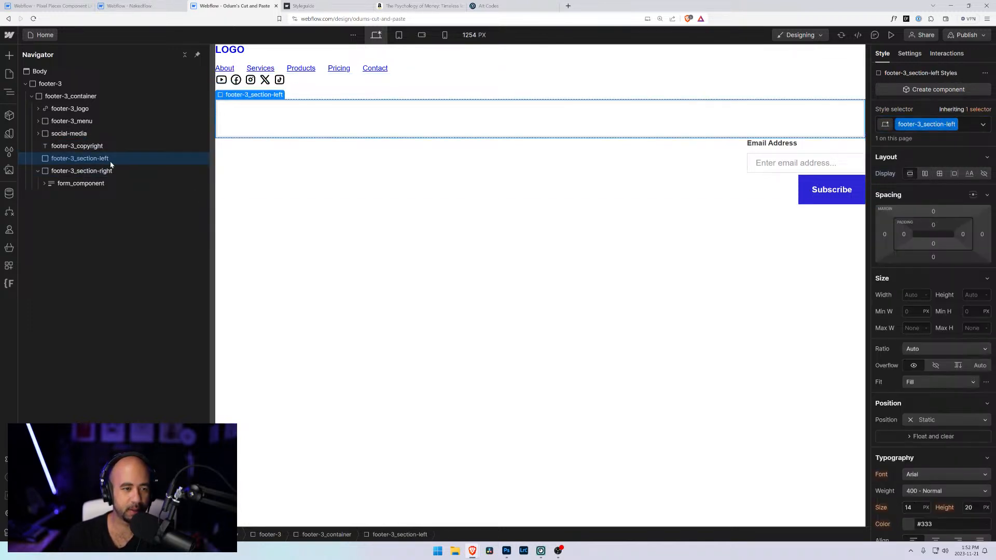
{"action": "key", "text": "Delete"}
{"action": "key", "text": "Delete"}
{"action": "key", "text": "Delete"}
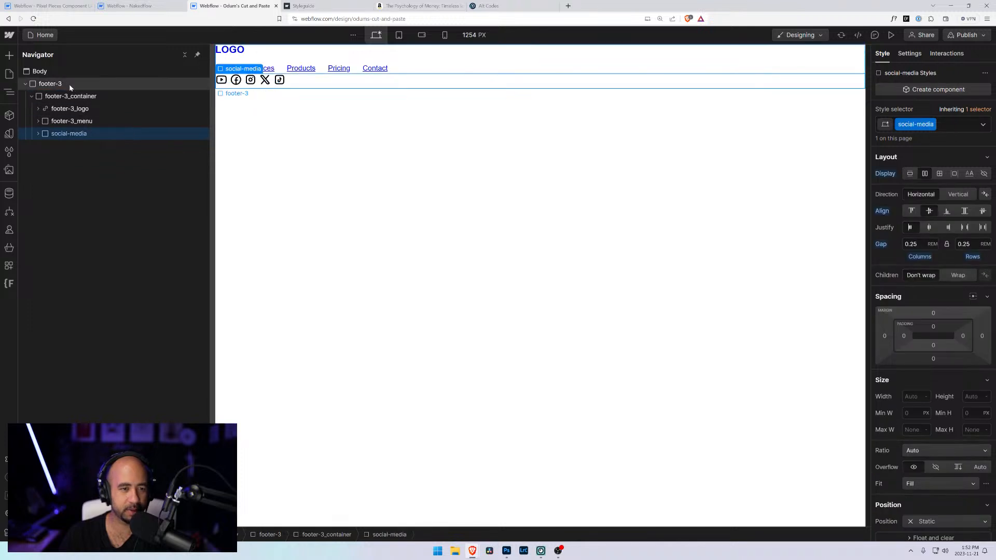
{"action": "left_click", "coordinate": [45, 84]}
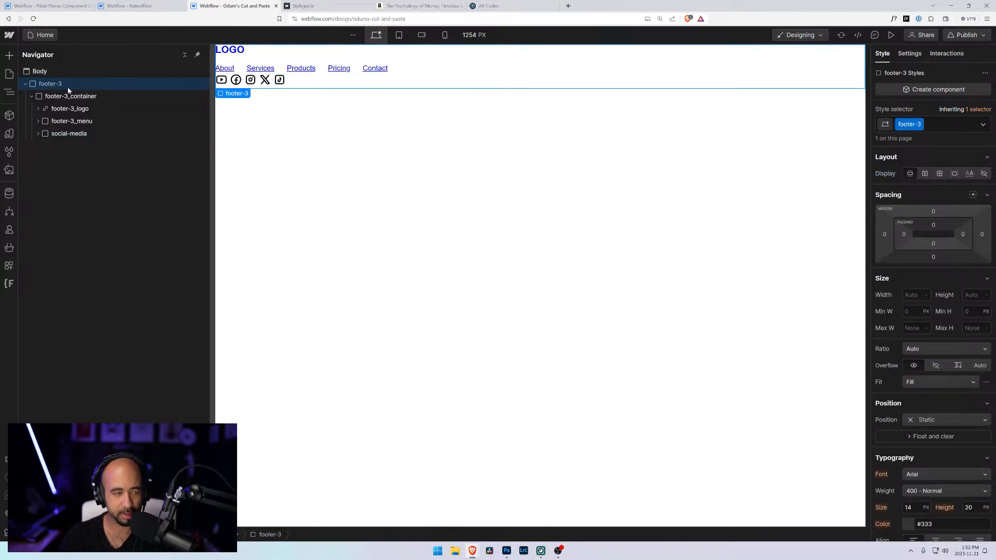
- In Pixel Pieces, paste footer-3, duplicate the Basic Footer 2 section and move footer-3 into the copy
{"action": "left_click", "coordinate": [62, 6]}
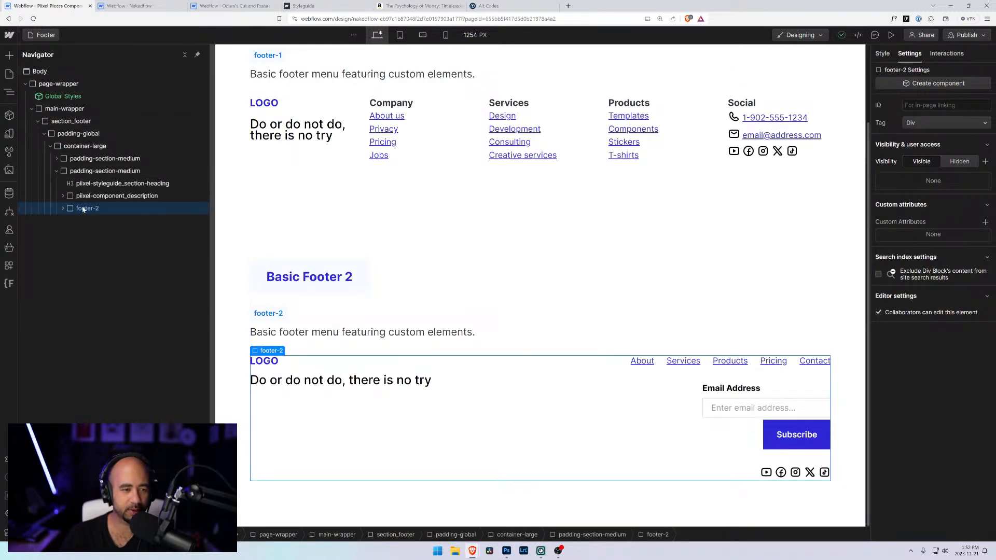
{"action": "key", "text": "Up"}
{"action": "key", "text": "Up"}
{"action": "key", "text": "Up"}
{"action": "key", "text": "Up"}
{"action": "key", "text": "Up"}
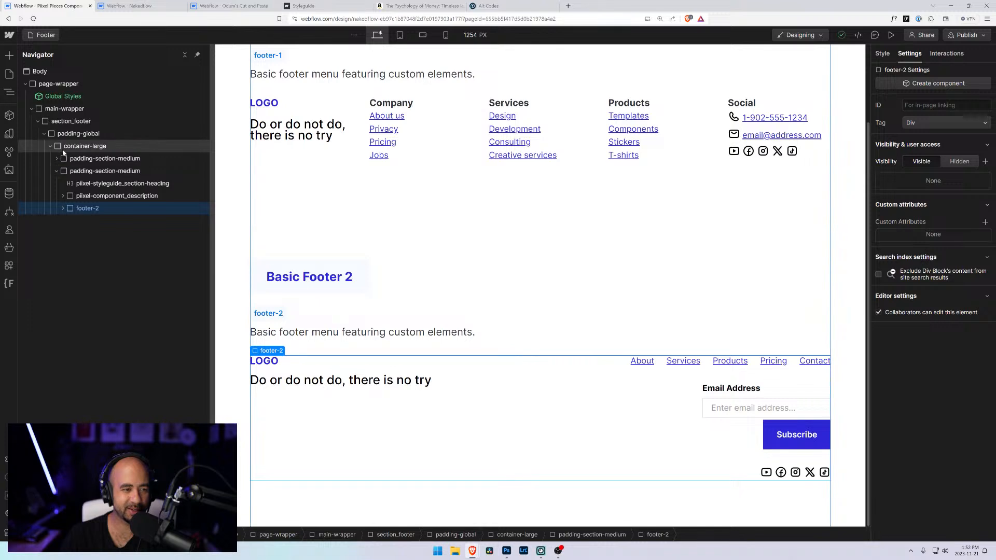
{"action": "key", "text": "ctrl+v"}
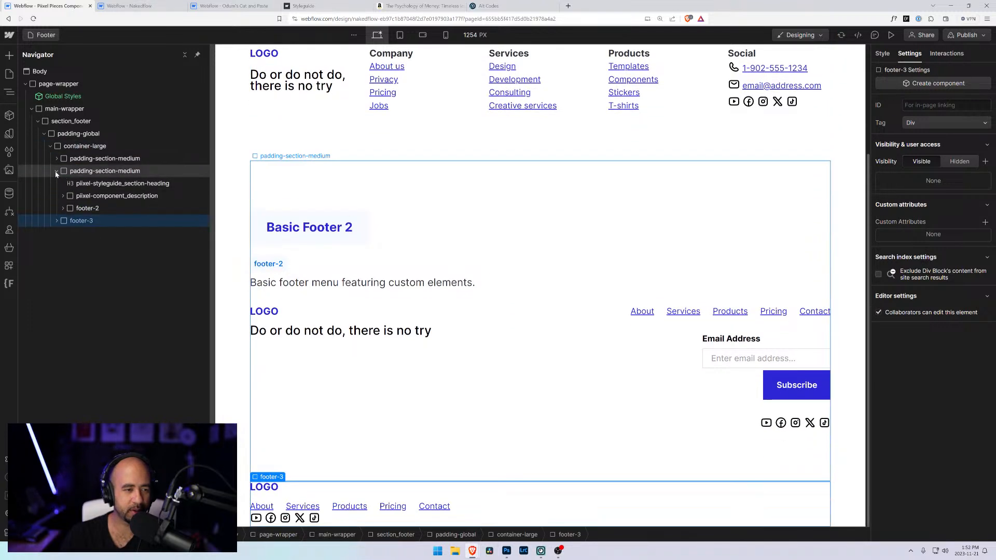
{"action": "left_click", "coordinate": [58, 171]}
{"action": "left_click", "coordinate": [67, 173]}
{"action": "key", "text": "ctrl+d"}
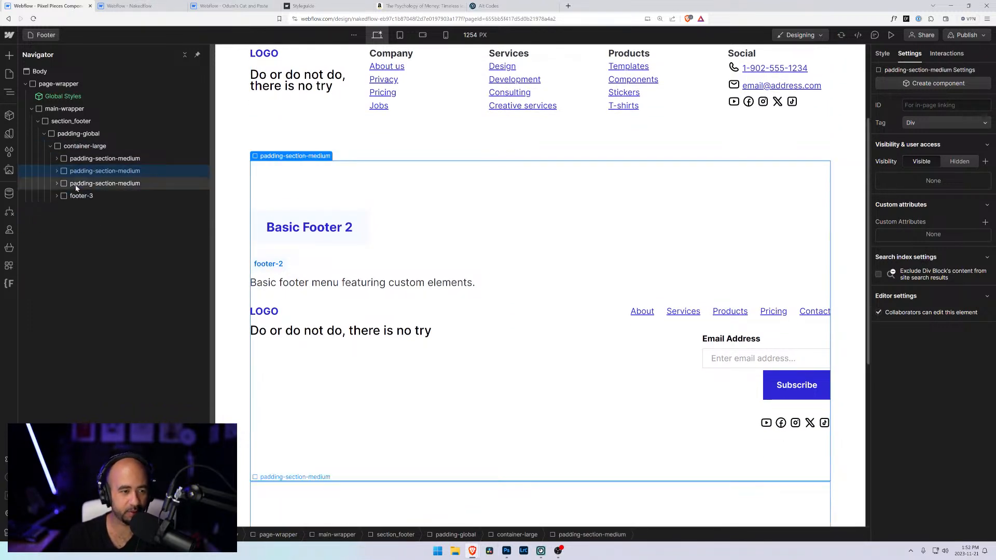
{"action": "left_click", "coordinate": [71, 186]}
{"action": "left_click", "coordinate": [78, 209]}
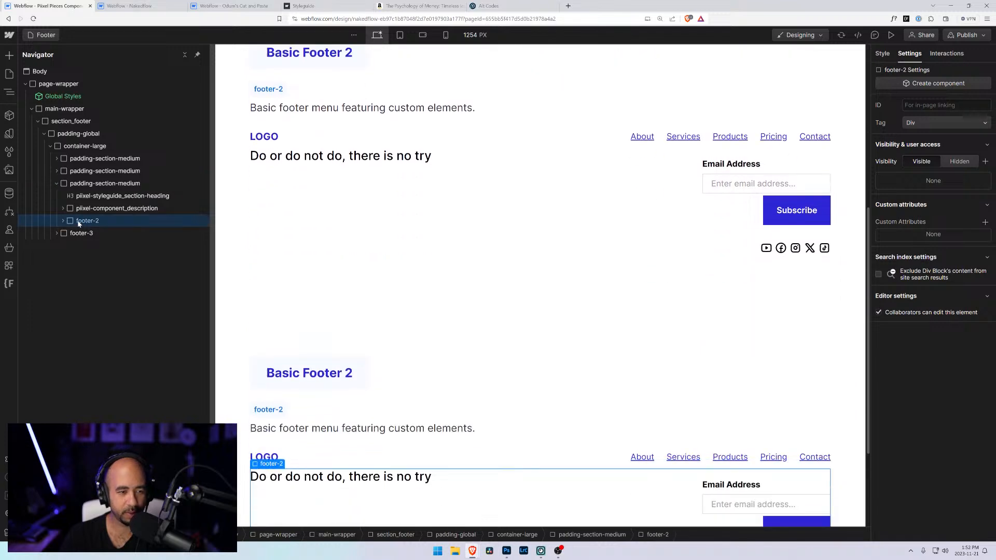
{"action": "left_click_drag", "start_coordinate": [76, 221], "coordinate": [75, 222]}
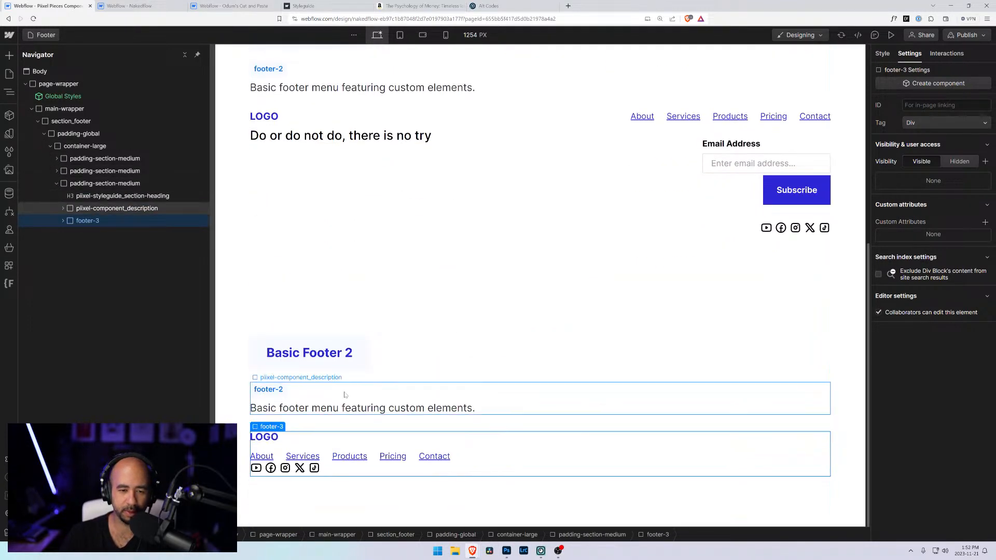
- Change the new section's heading to 'Basic Footer 3' and its class label to footer-3
{"action": "left_click", "coordinate": [345, 361]}
{"action": "double_click", "coordinate": [345, 361]}
{"action": "double_click", "coordinate": [346, 358]}
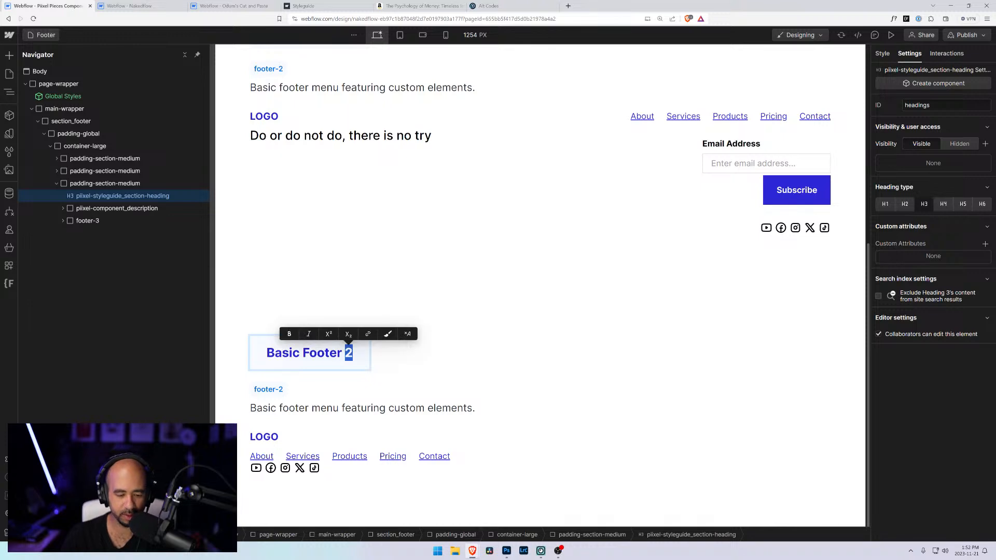
{"action": "type", "text": "3"}
{"action": "left_click", "coordinate": [294, 382]}
{"action": "left_click", "coordinate": [280, 389]}
{"action": "double_click", "coordinate": [281, 390]}
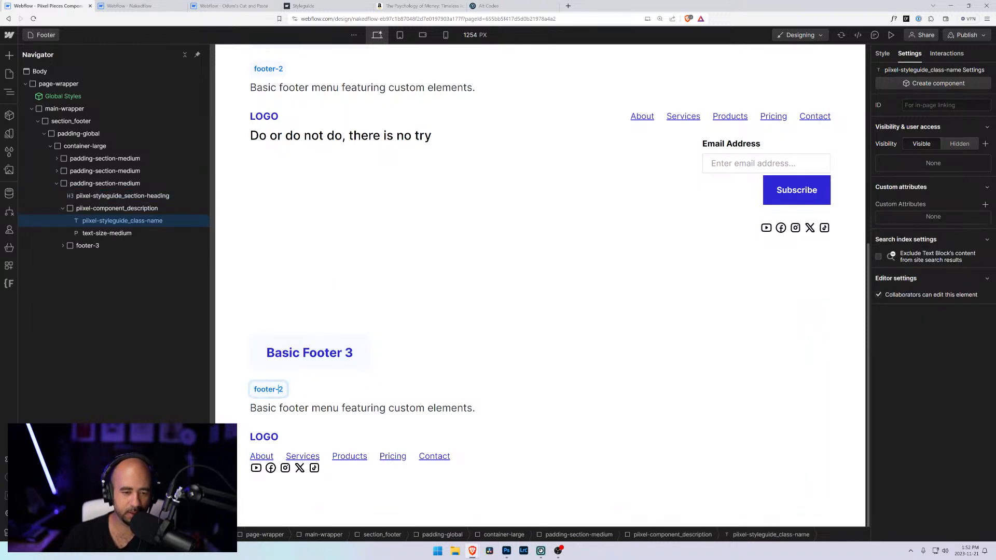
{"action": "type", "text": "3"}
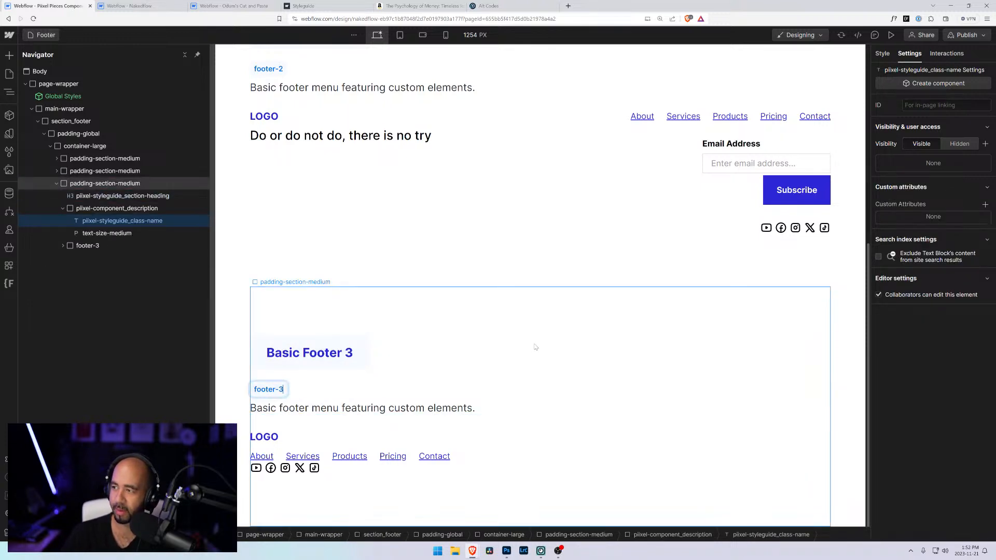
{"action": "left_click", "coordinate": [309, 414]}
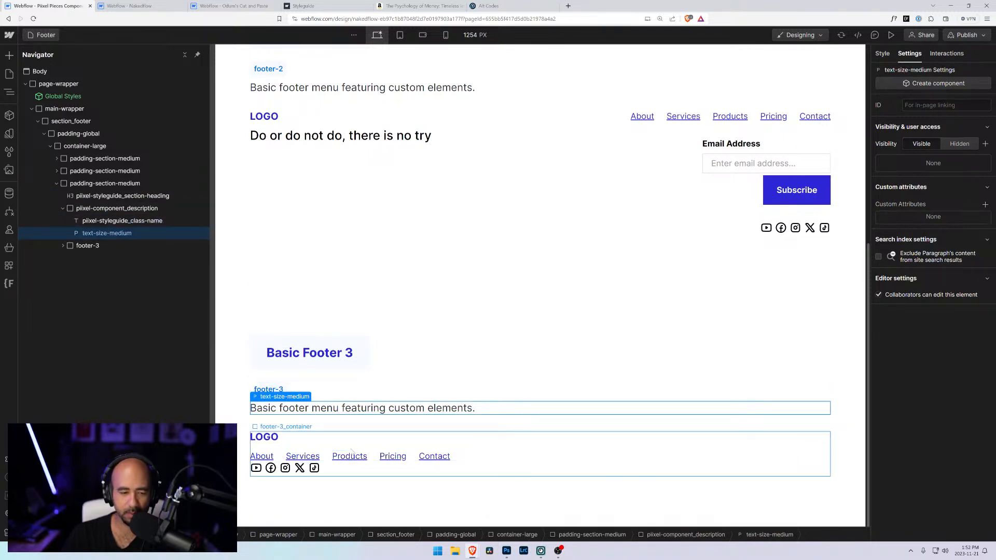
{"action": "left_click", "coordinate": [359, 440]}
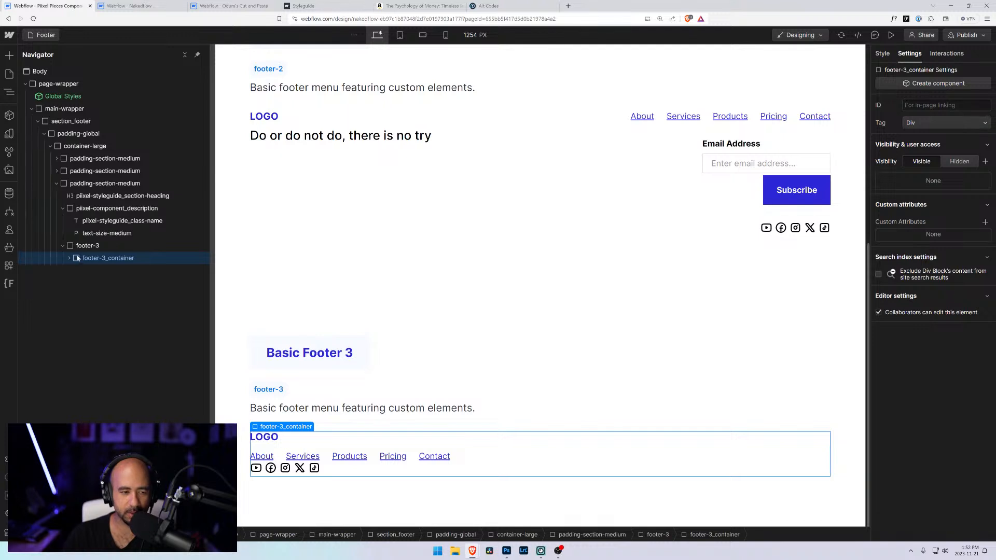
- Give footer-3_container a vertical flex layout with its items centred horizontally
{"action": "left_click", "coordinate": [882, 55]}
{"action": "scroll", "coordinate": [935, 363], "scroll_direction": "down", "scroll_amount": 3}
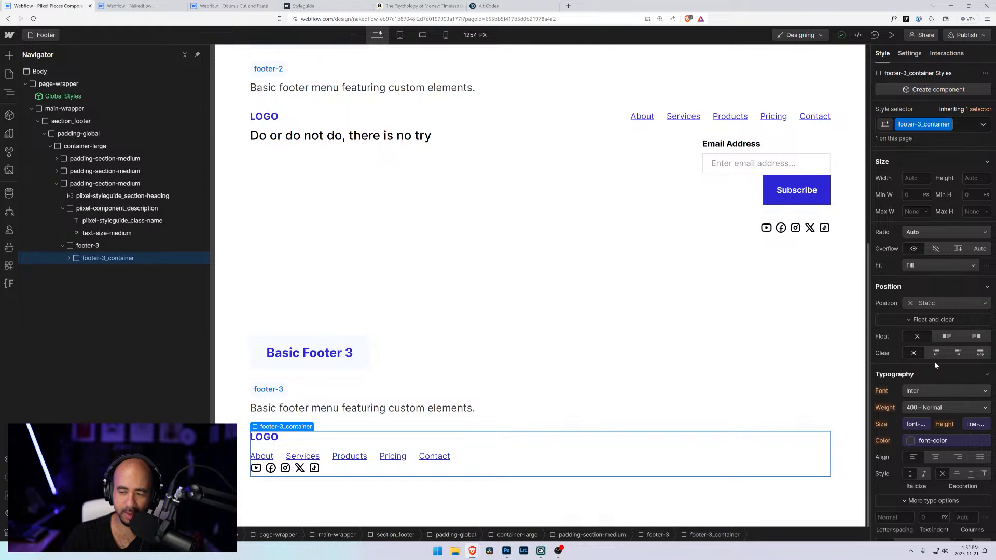
{"action": "scroll", "coordinate": [935, 363], "scroll_direction": "down", "scroll_amount": 1}
{"action": "left_click", "coordinate": [923, 422]}
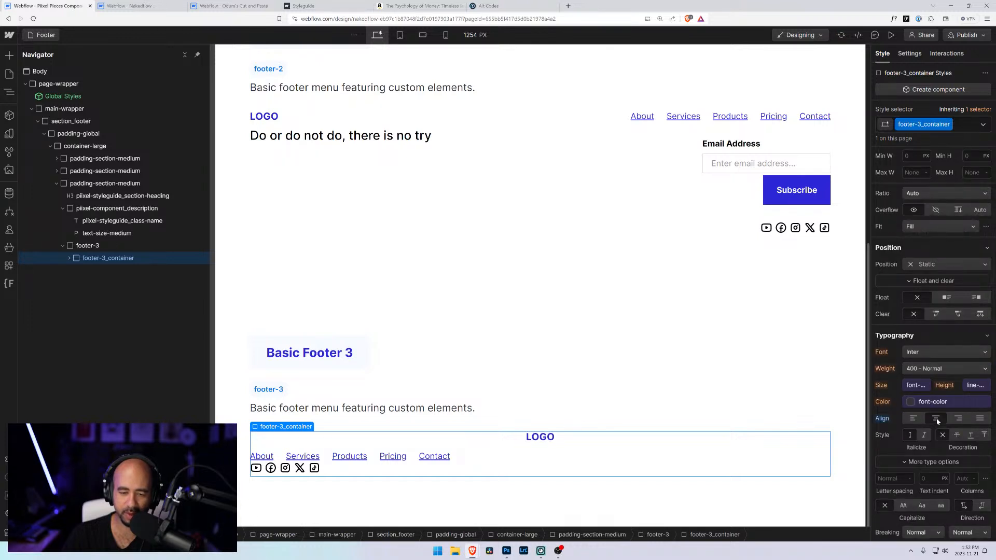
{"action": "left_click", "coordinate": [882, 419], "text": "alt"}
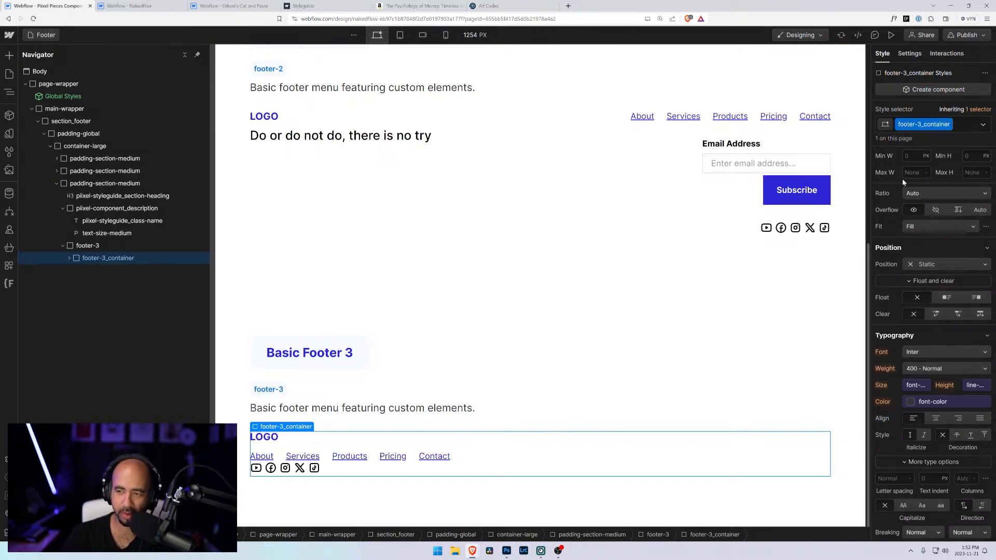
{"action": "scroll", "coordinate": [918, 177], "scroll_direction": "up", "scroll_amount": 4}
{"action": "left_click", "coordinate": [925, 174]}
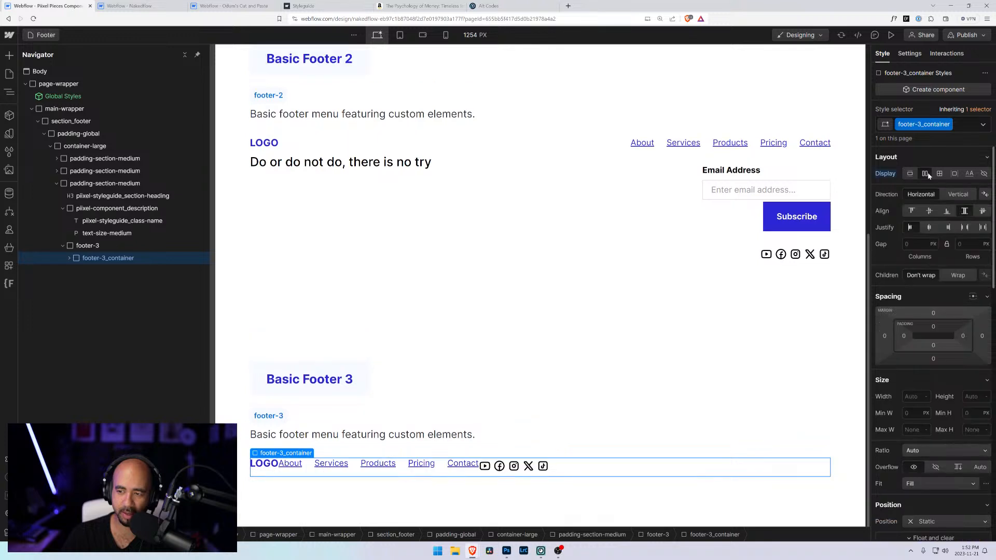
{"action": "left_click", "coordinate": [958, 194]}
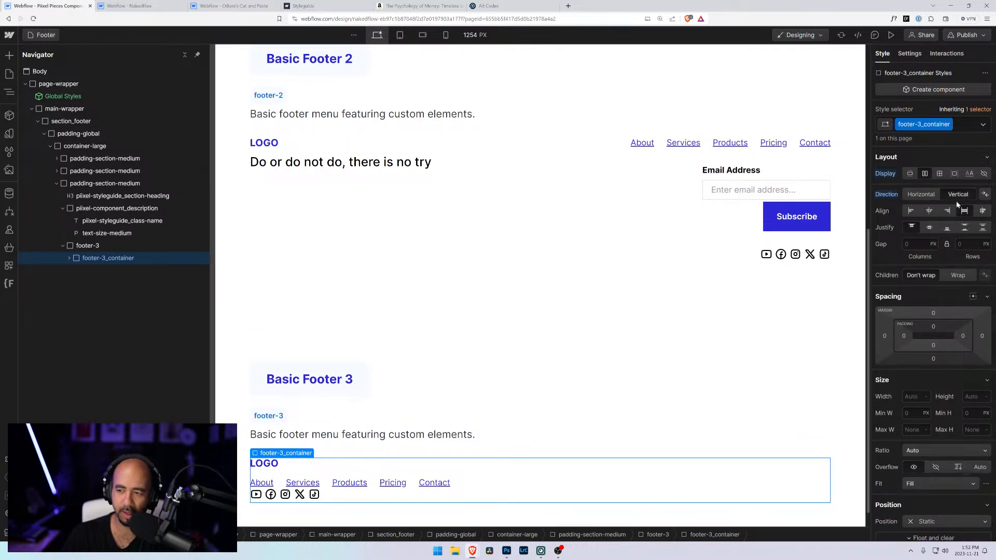
{"action": "left_click", "coordinate": [928, 211]}
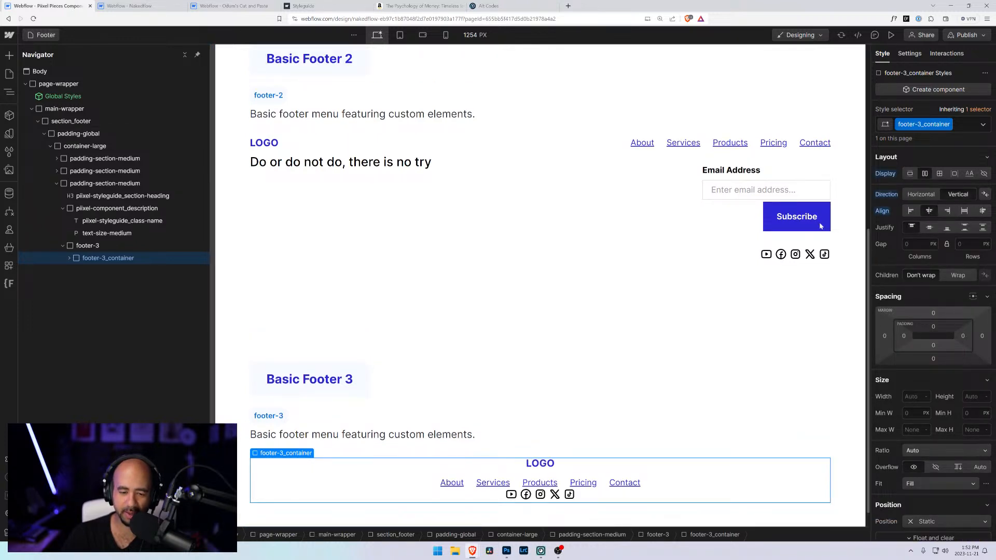
- Expand footer-3_container in the Navigator and select its social-media block
{"action": "scroll", "coordinate": [909, 280], "scroll_direction": "down", "scroll_amount": 3}
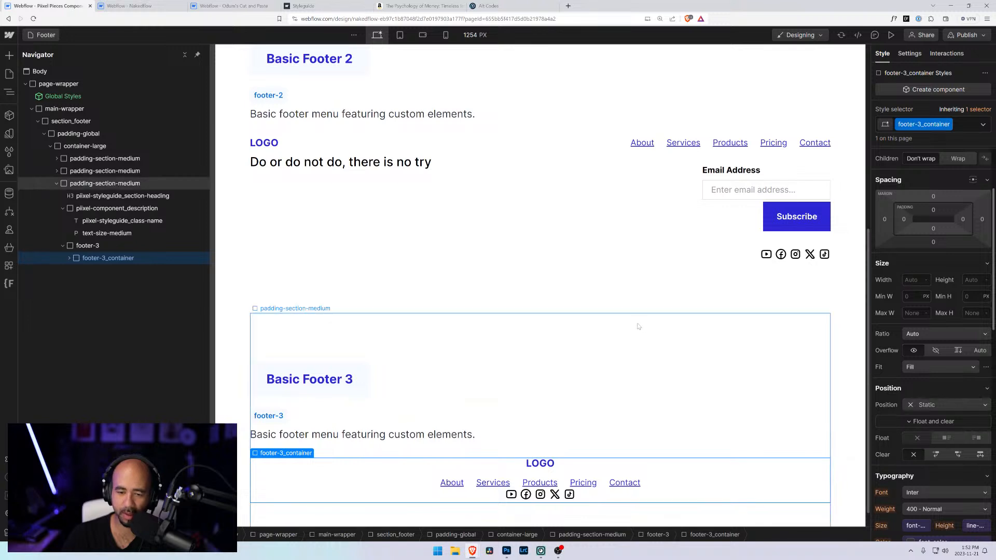
{"action": "scroll", "coordinate": [569, 458], "scroll_direction": "down", "scroll_amount": 1}
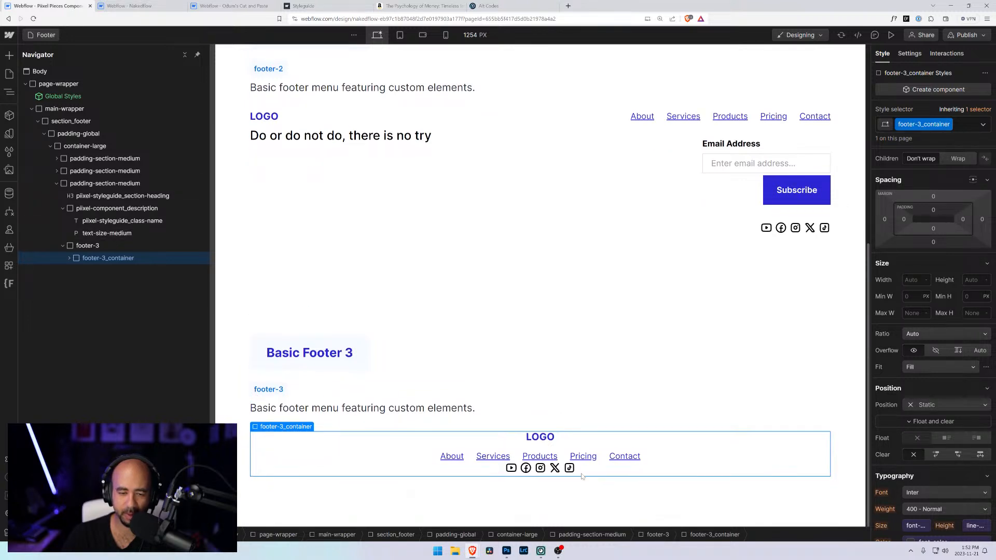
{"action": "left_click", "coordinate": [70, 258]}
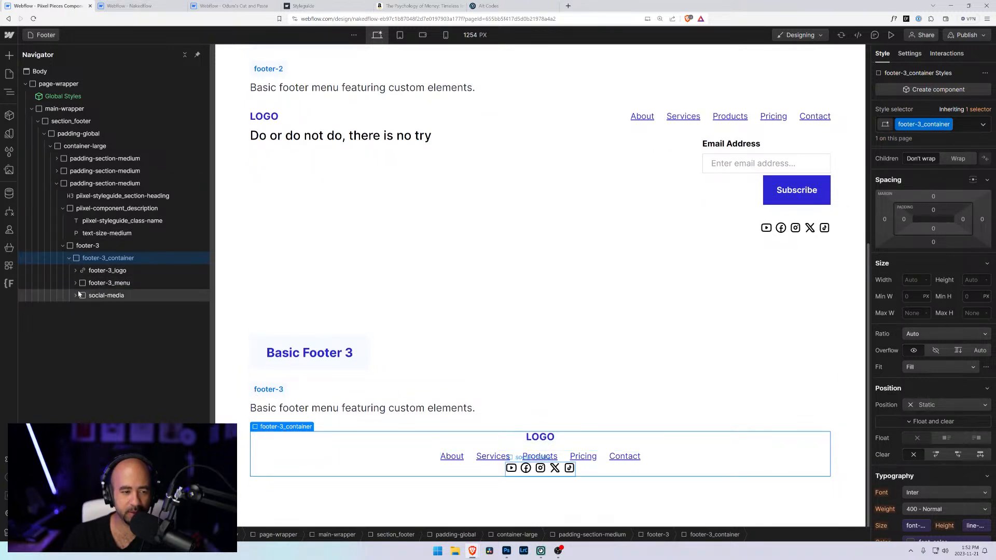
{"action": "left_click", "coordinate": [76, 295]}
{"action": "left_click", "coordinate": [77, 296]}
{"action": "left_click", "coordinate": [78, 296]}
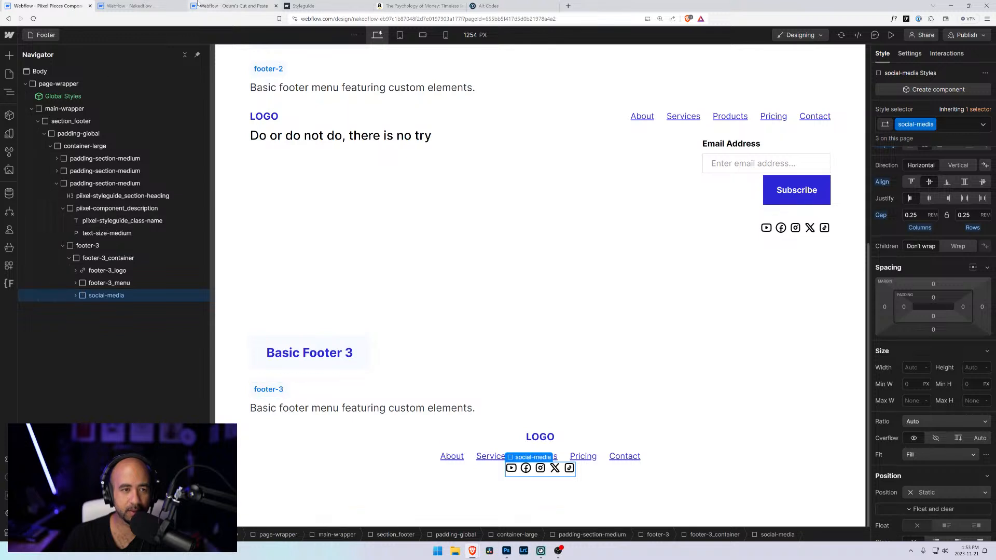
- Glance at the Odum's Cut and Paste and Nakedflow styleguide projects, then return to Pixel Pieces
{"action": "left_click", "coordinate": [230, 5]}
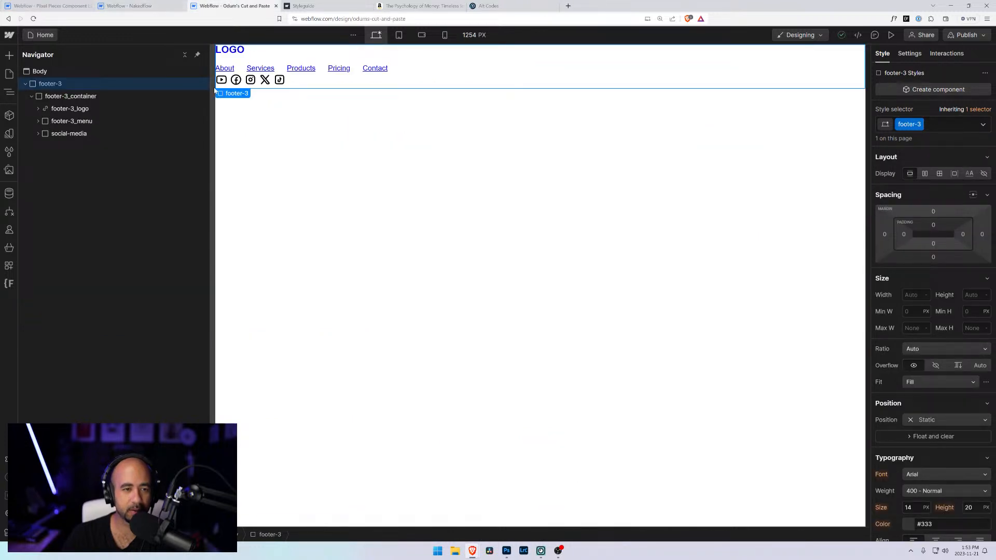
{"action": "left_click", "coordinate": [304, 94]}
{"action": "left_click", "coordinate": [121, 7]}
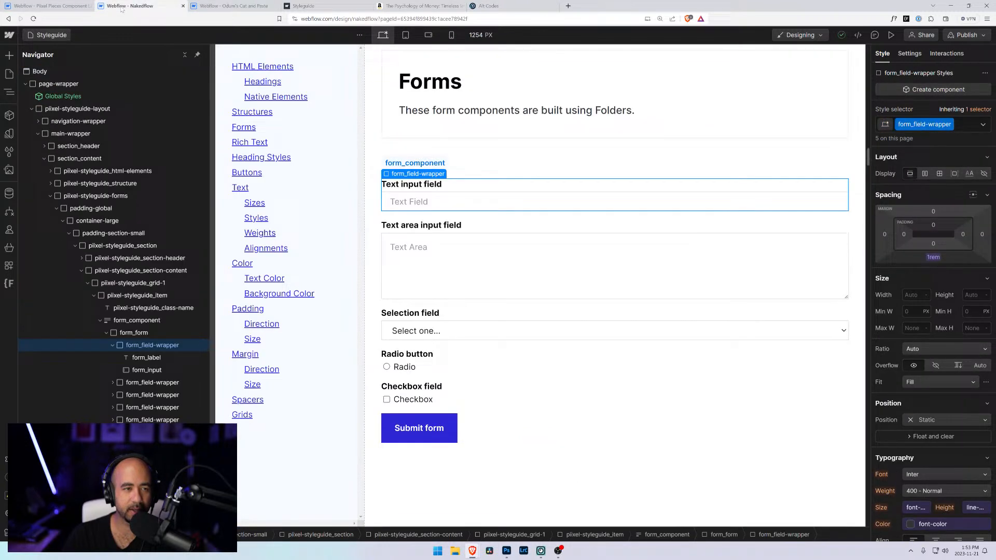
{"action": "left_click", "coordinate": [60, 7]}
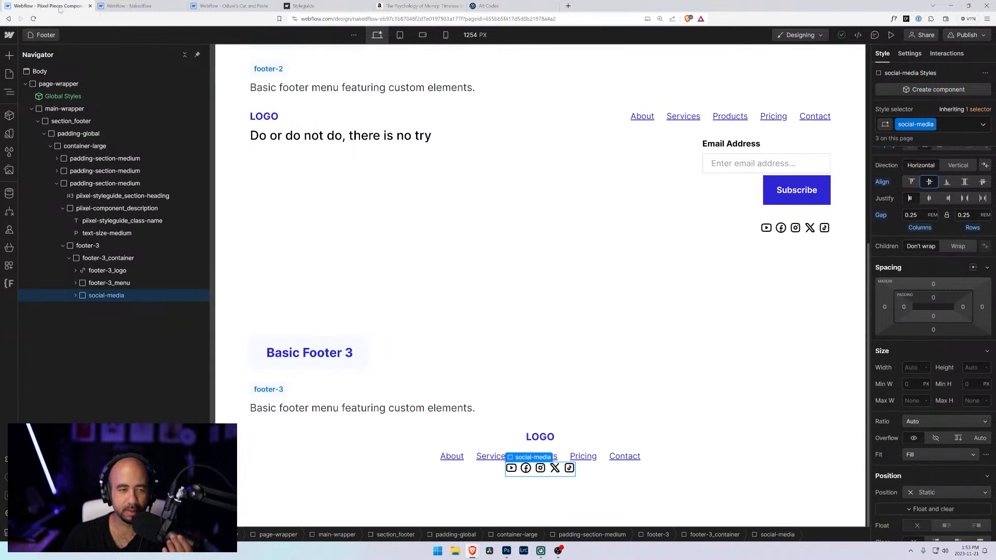
- Add a Text Block to footer-3_container reading '© Copyright 2023'
{"action": "left_click", "coordinate": [80, 259]}
{"action": "key", "text": "ctrl+k"}
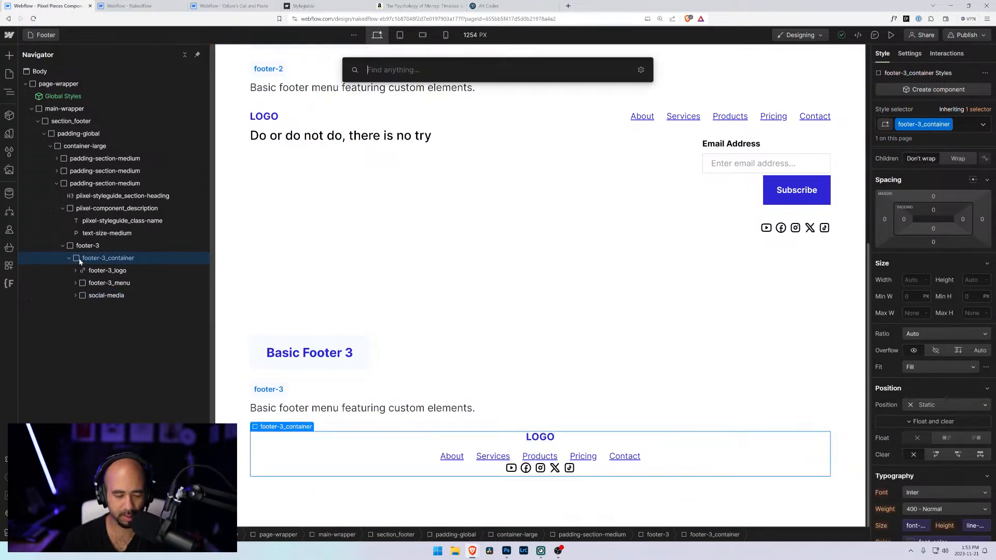
{"action": "type", "text": "text"}
{"action": "key", "text": "Down"}
{"action": "key", "text": "Up"}
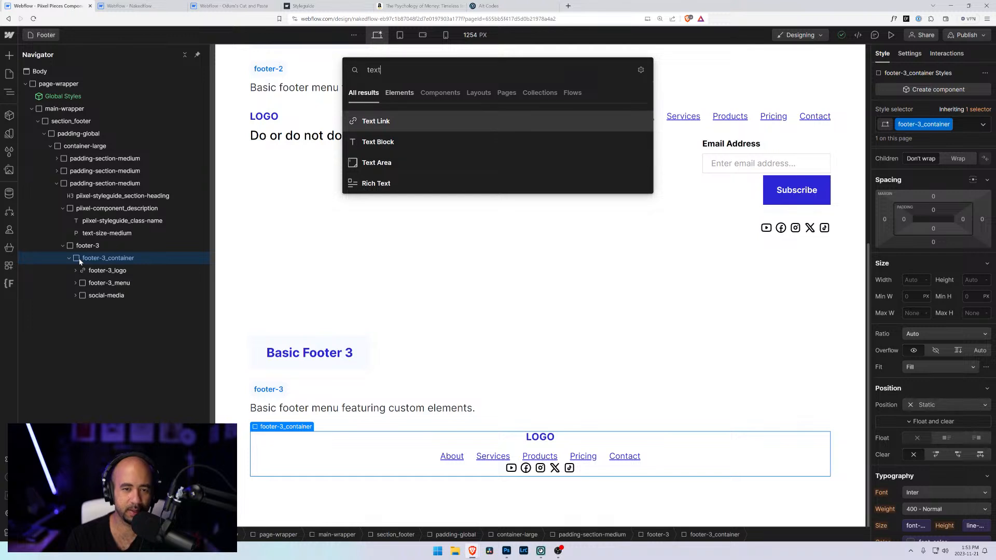
{"action": "key", "text": "Down"}
{"action": "key", "text": "Return"}
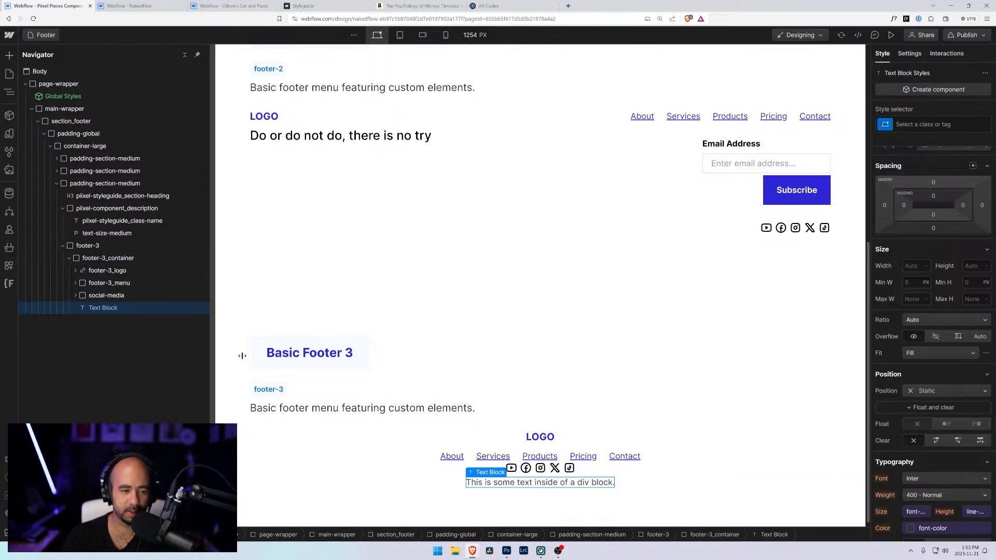
{"action": "double_click", "coordinate": [516, 487]}
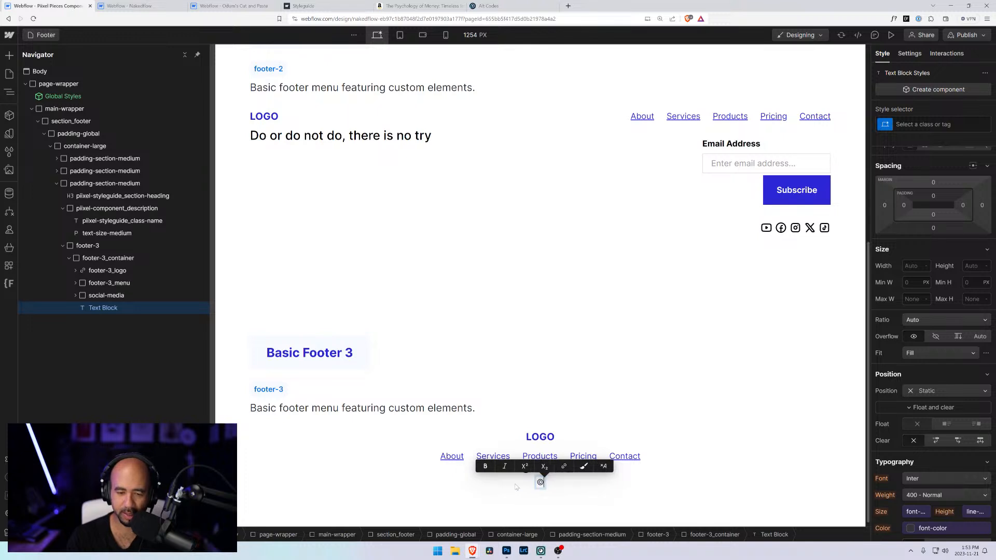
{"action": "type", "text": "© Copyr"}
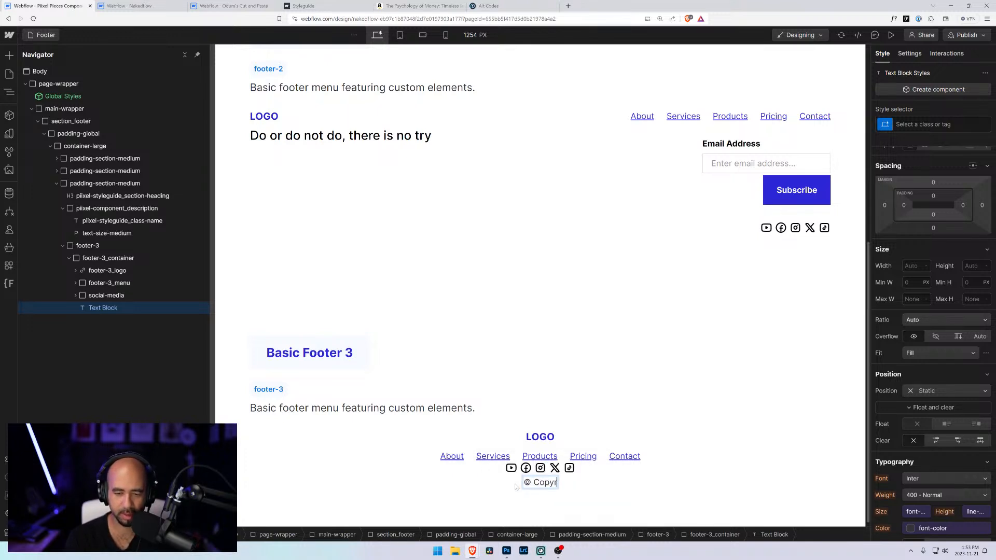
{"action": "type", "text": "ight 2023"}
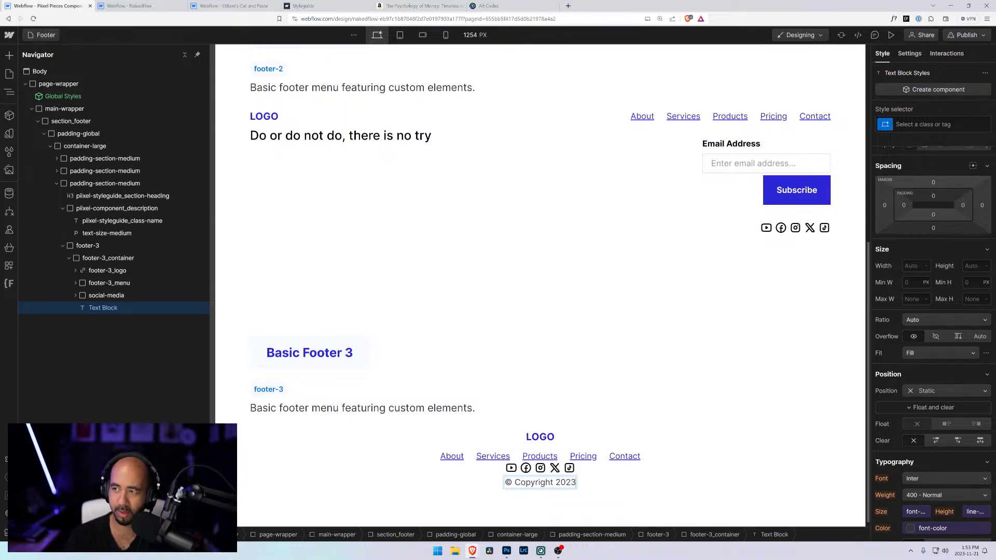
- Give the copyright text block a new footer-3_copyright class
{"action": "left_click", "coordinate": [103, 307]}
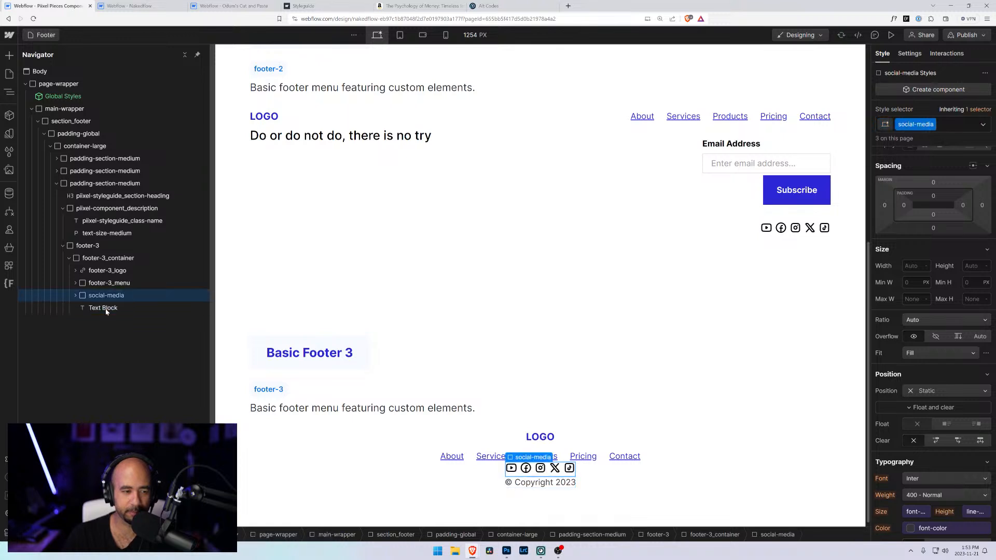
{"action": "key", "text": "ctrl+Return"}
{"action": "type", "text": "footer-2"}
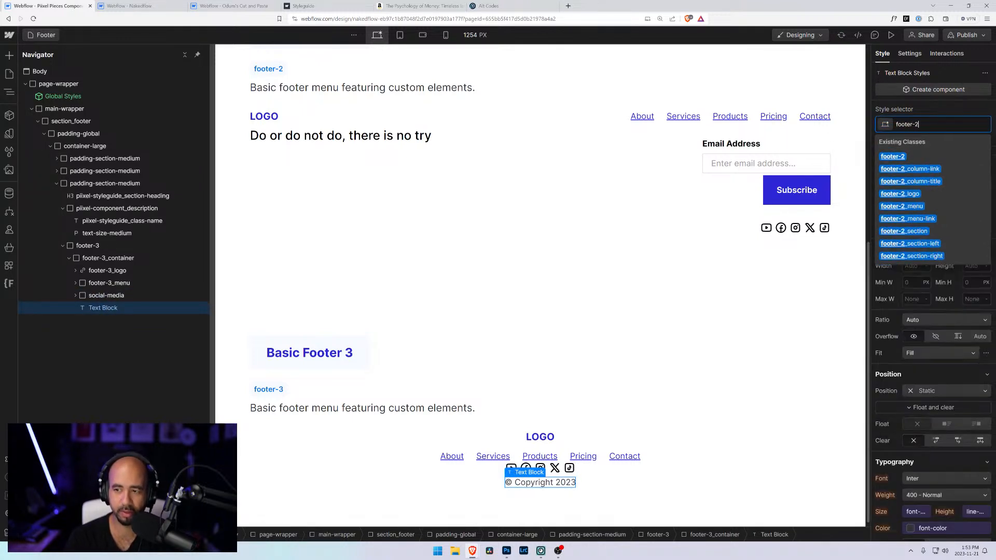
{"action": "key", "text": "BackSpace"}
{"action": "type", "text": "3"}
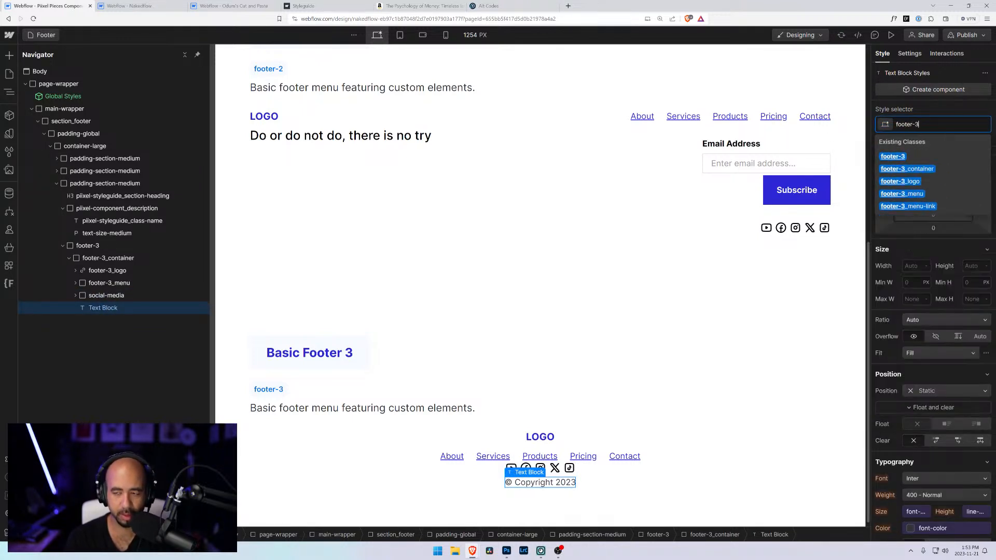
{"action": "type", "text": "_copyright"}
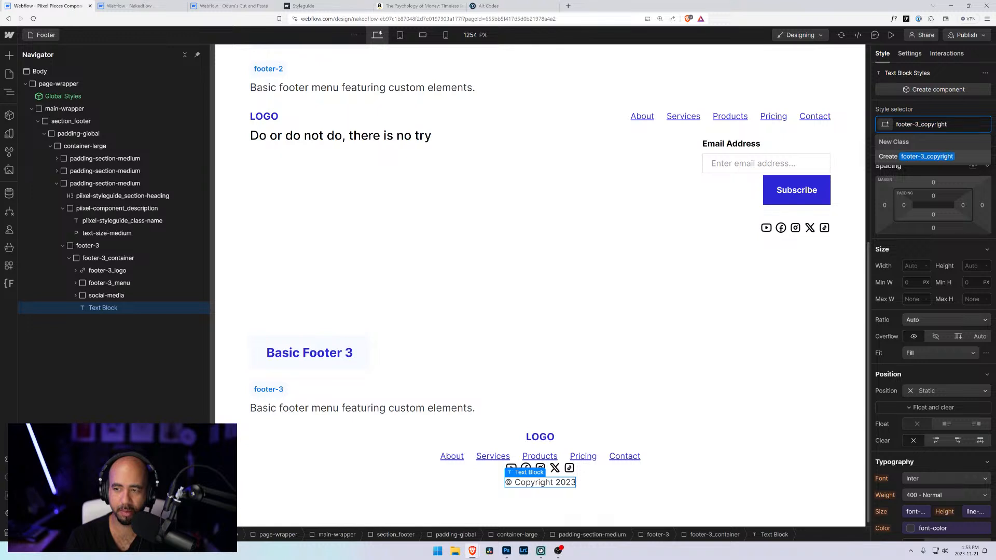
{"action": "key", "text": "Return"}
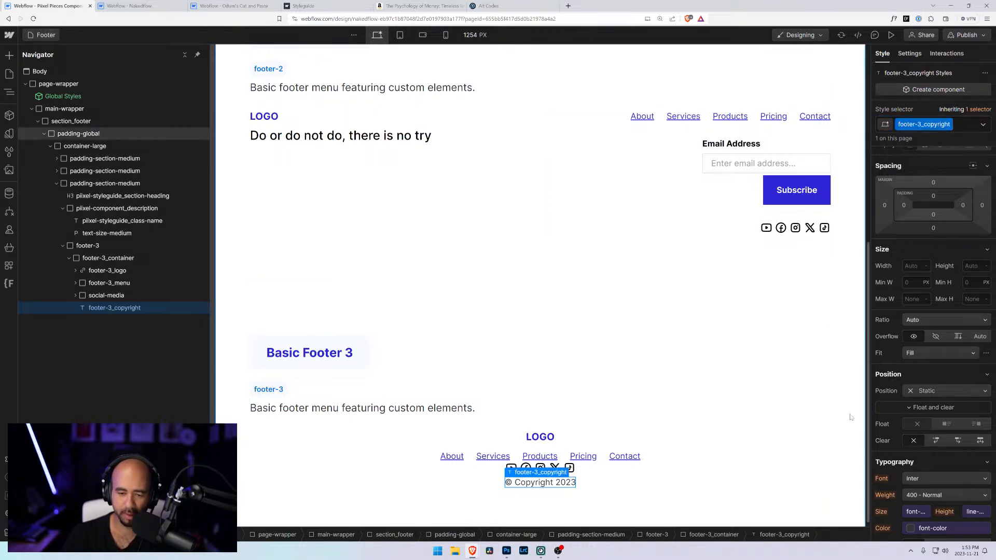
- Set the footer-3_copyright text to the tiny size variable and neutral-dark colour variable
{"action": "scroll", "coordinate": [910, 453], "scroll_direction": "down", "scroll_amount": 3}
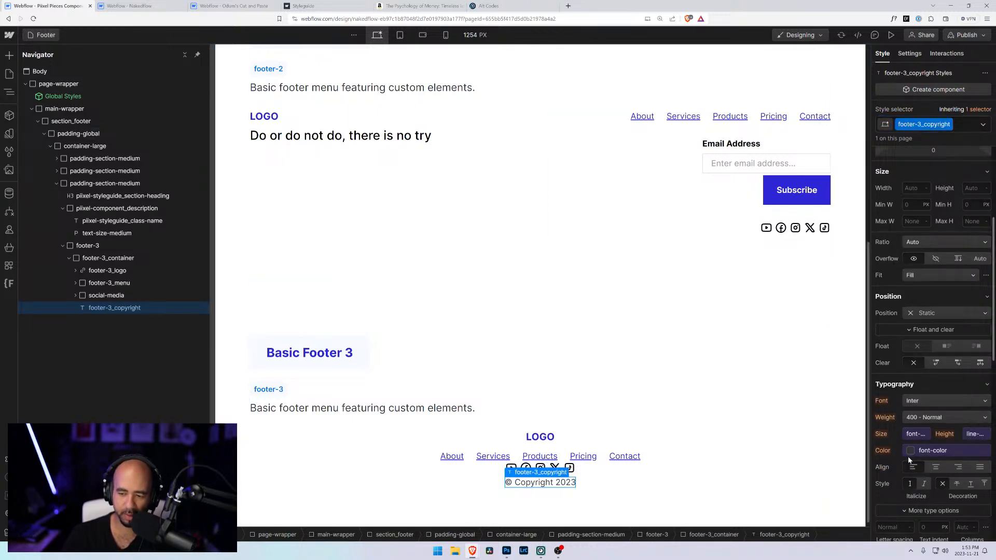
{"action": "left_click", "coordinate": [923, 435]}
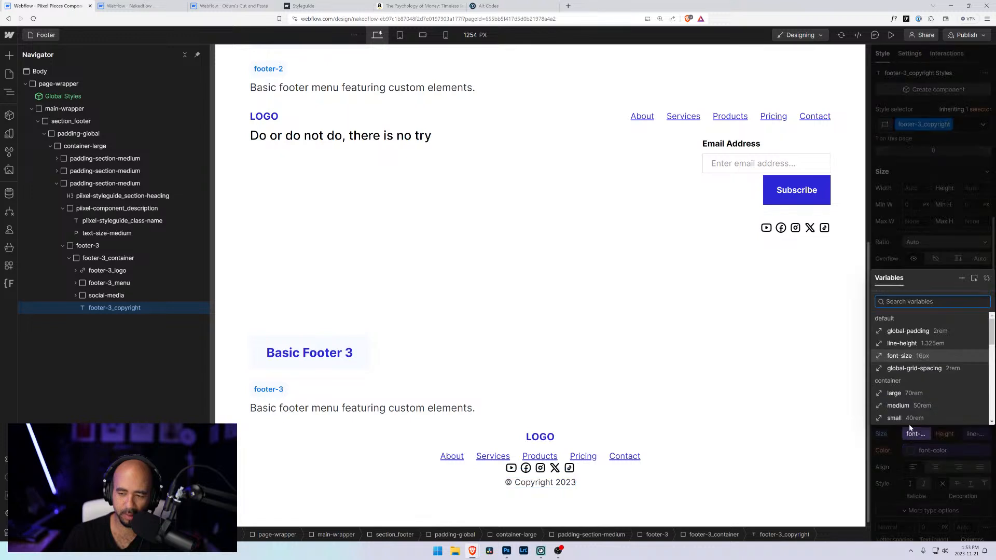
{"action": "scroll", "coordinate": [915, 410], "scroll_direction": "down", "scroll_amount": 3}
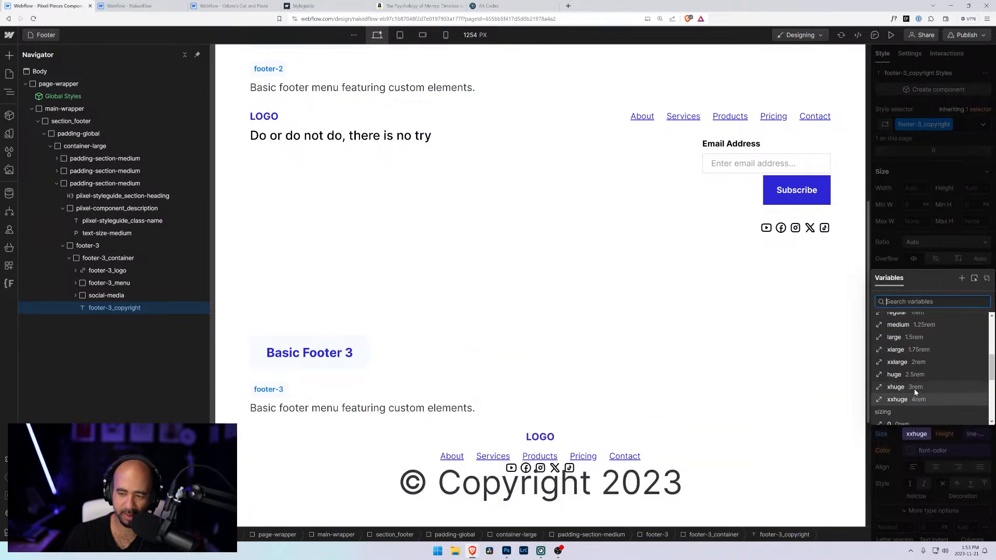
{"action": "scroll", "coordinate": [914, 394], "scroll_direction": "up", "scroll_amount": 2}
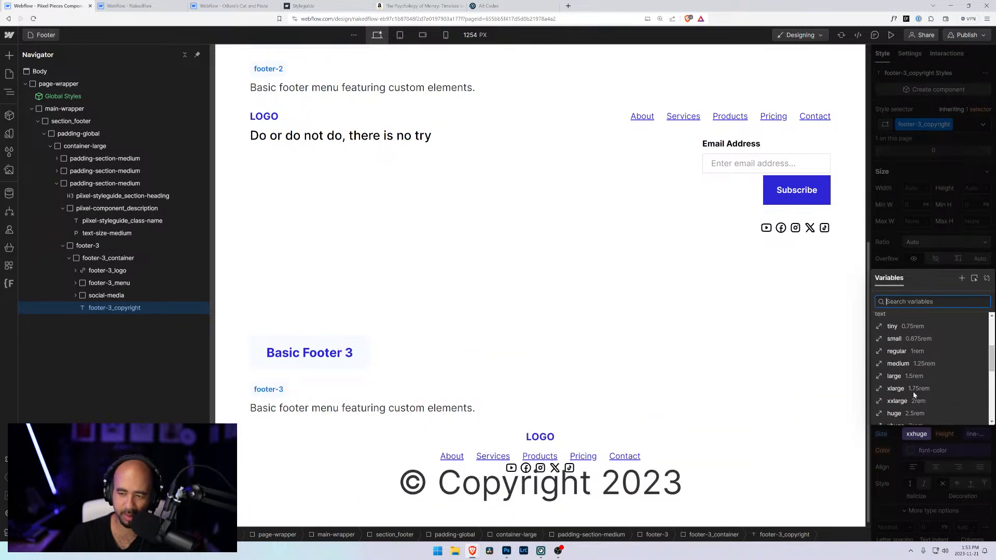
{"action": "left_click", "coordinate": [910, 327]}
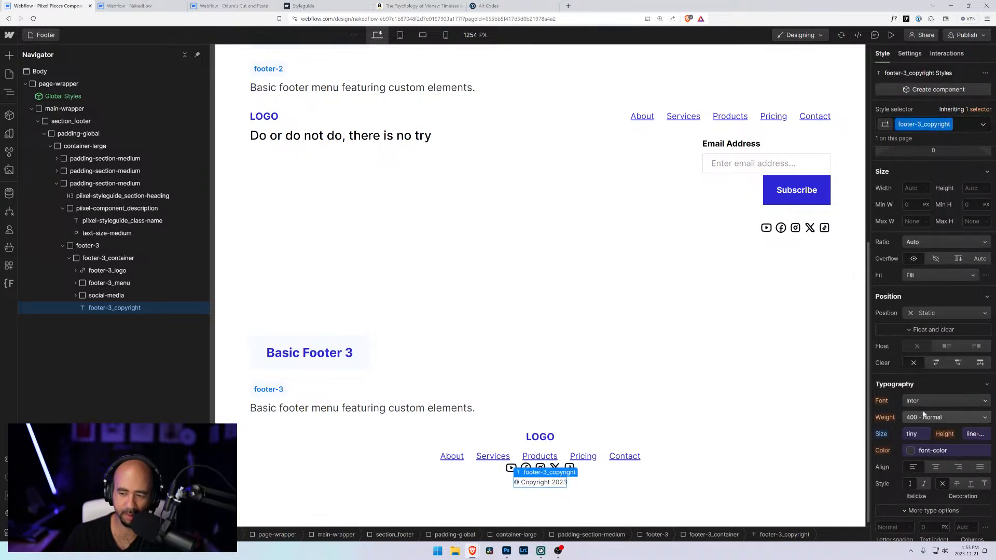
{"action": "left_click", "coordinate": [909, 453]}
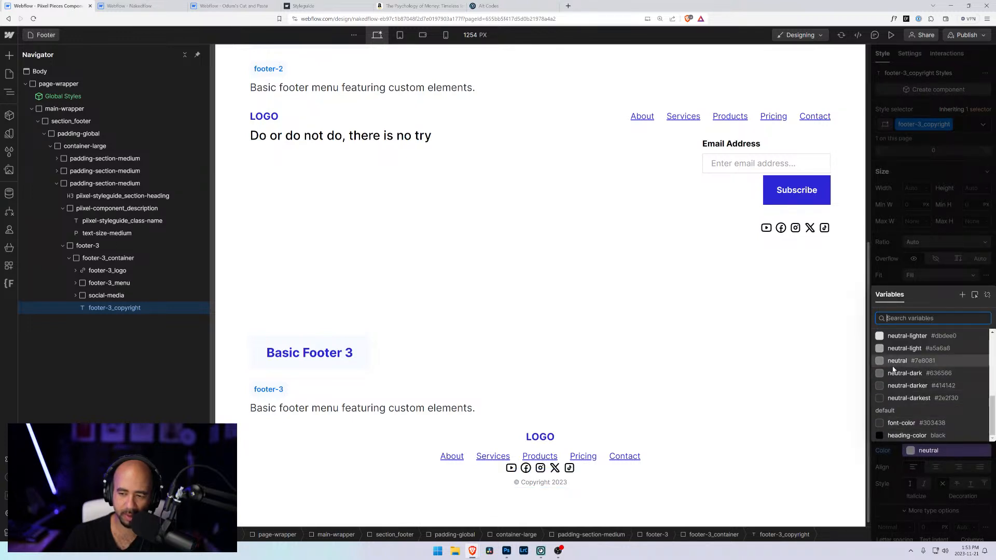
{"action": "left_click", "coordinate": [893, 373]}
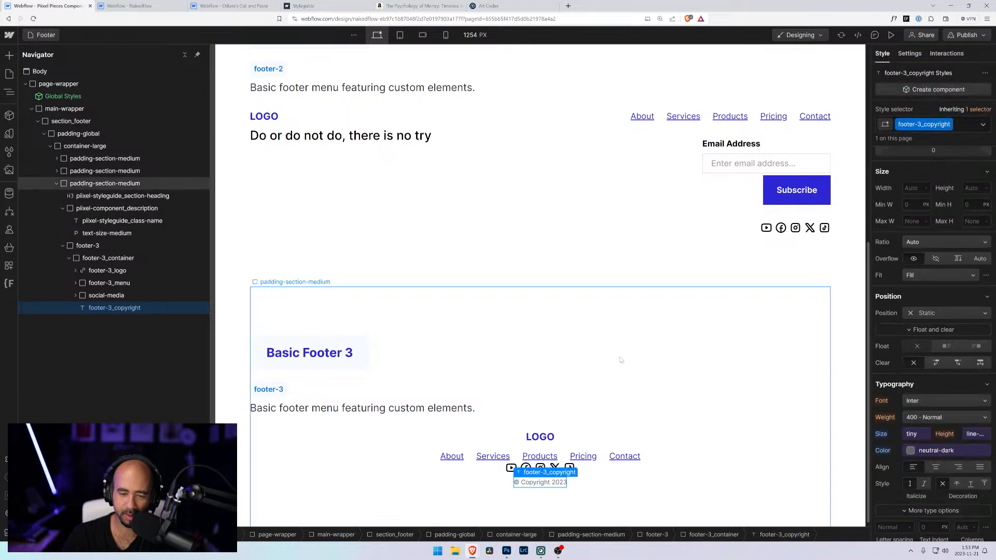
{"action": "left_click", "coordinate": [431, 442]}
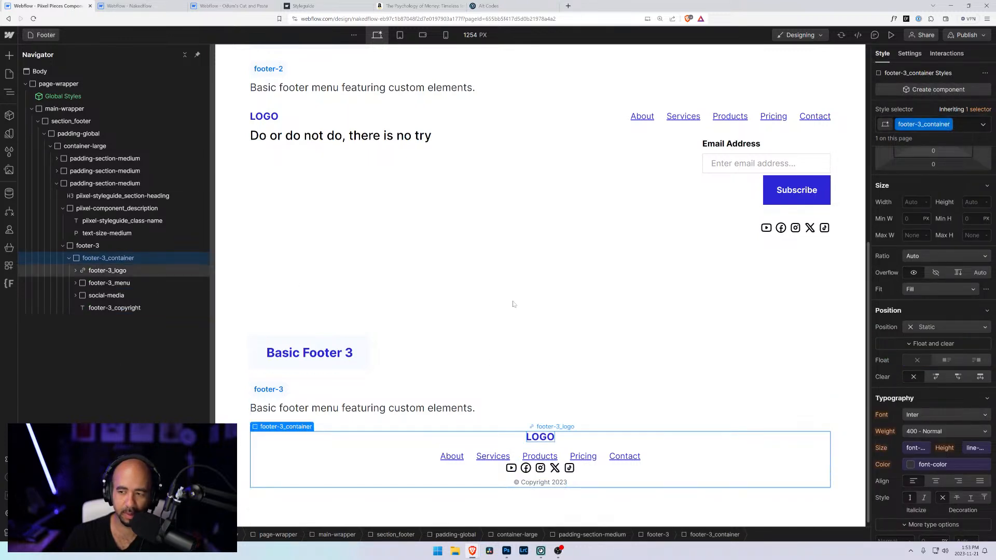
- Give footer-3_logo a 1rem bottom margin
{"action": "left_click", "coordinate": [549, 440]}
{"action": "scroll", "coordinate": [822, 388], "scroll_direction": "up", "scroll_amount": 6}
{"action": "scroll", "coordinate": [901, 332], "scroll_direction": "up", "scroll_amount": 4}
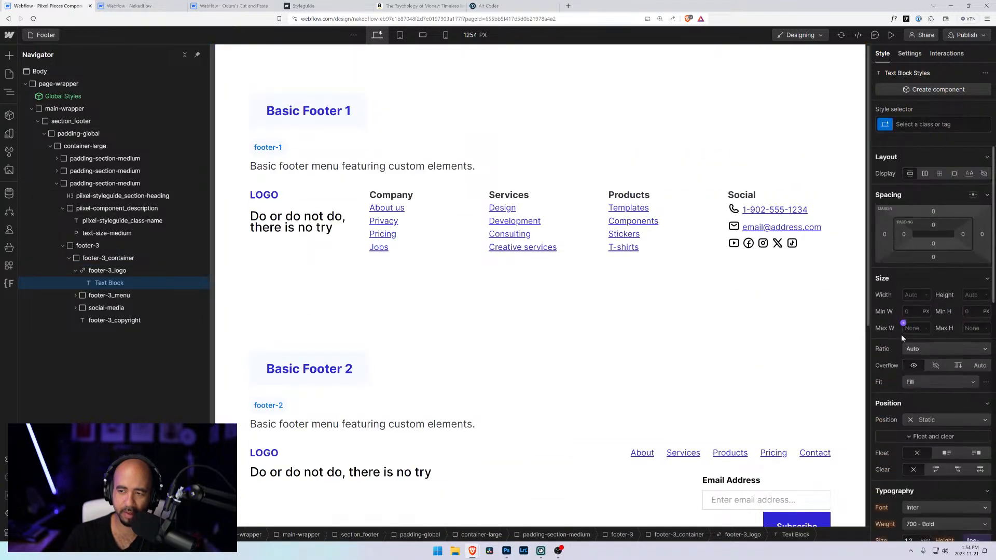
{"action": "scroll", "coordinate": [630, 413], "scroll_direction": "down", "scroll_amount": 6}
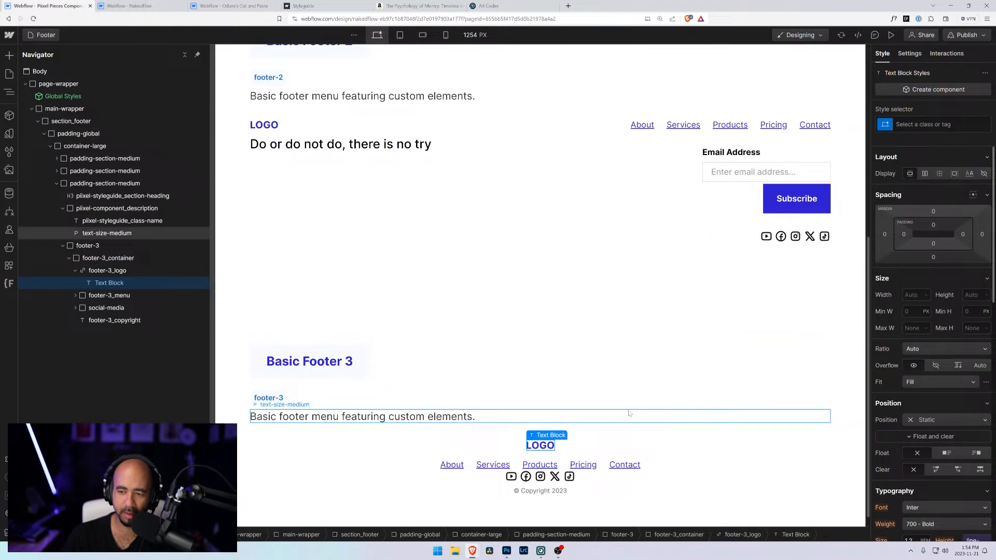
{"action": "left_click", "coordinate": [520, 464]}
{"action": "left_click", "coordinate": [90, 274]}
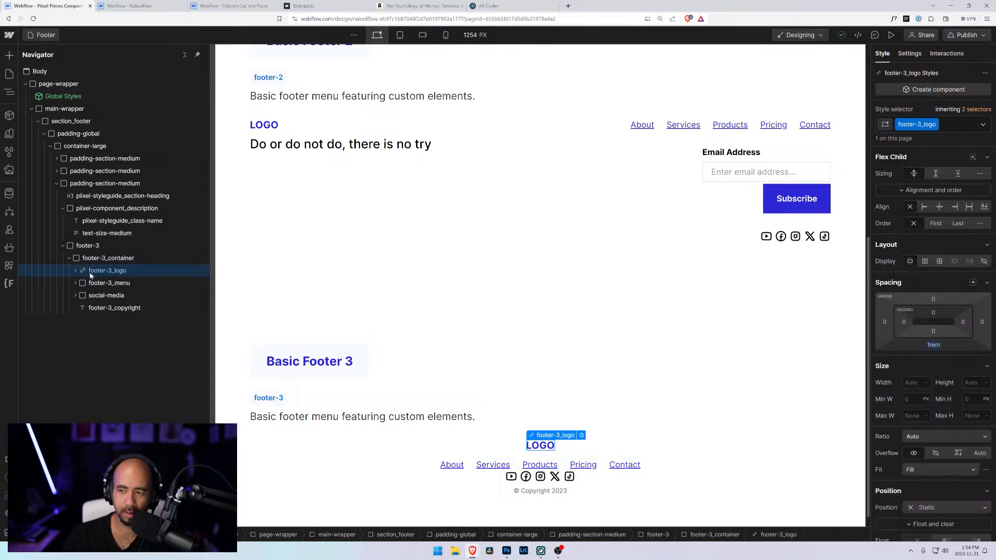
{"action": "left_click", "coordinate": [933, 347], "text": "alt"}
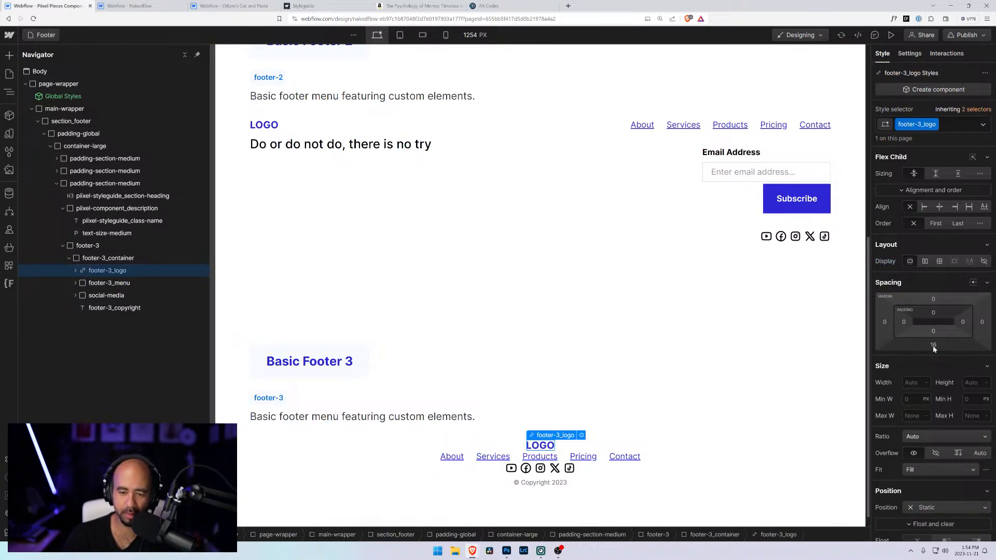
{"action": "left_click", "coordinate": [110, 284]}
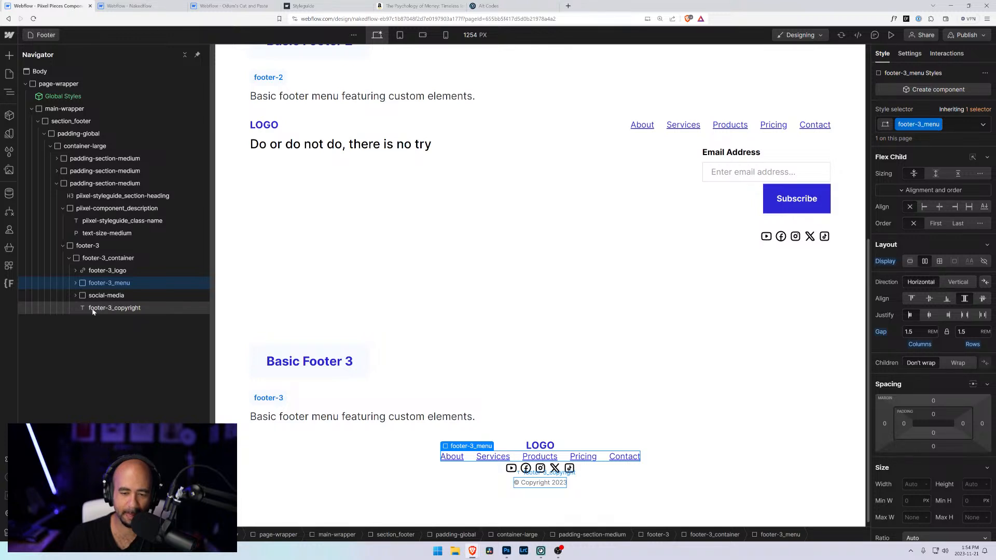
{"action": "left_click", "coordinate": [98, 271]}
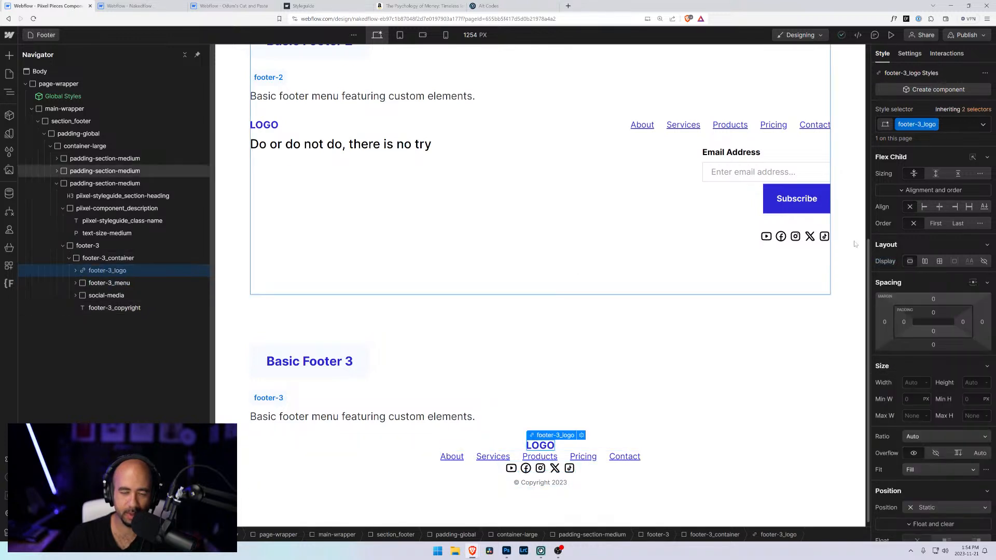
{"action": "left_click", "coordinate": [933, 346]}
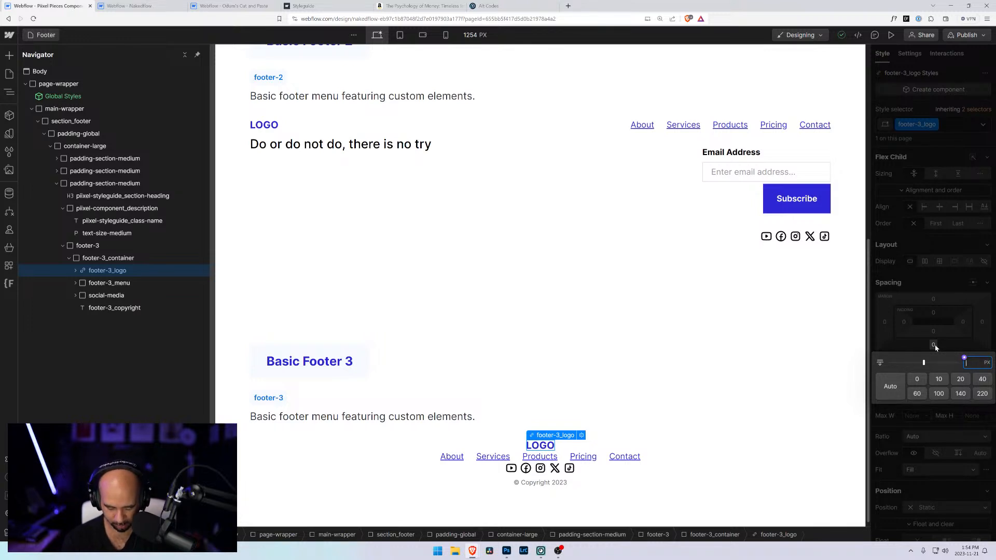
{"action": "type", "text": "1rem"}
{"action": "key", "text": "Return"}
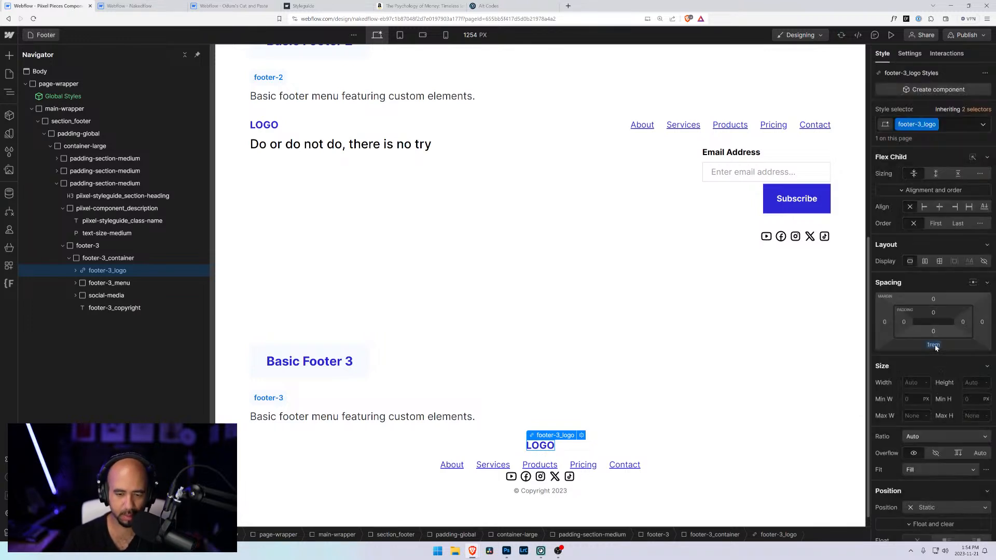
- Give footer-3_menu a 3rem bottom margin
{"action": "left_click", "coordinate": [37, 284]}
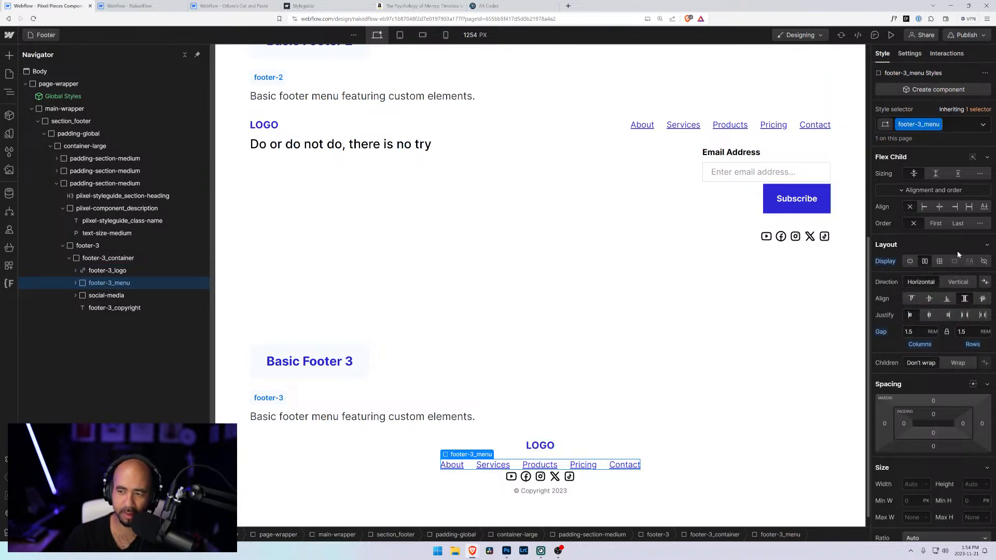
{"action": "left_click", "coordinate": [934, 445]}
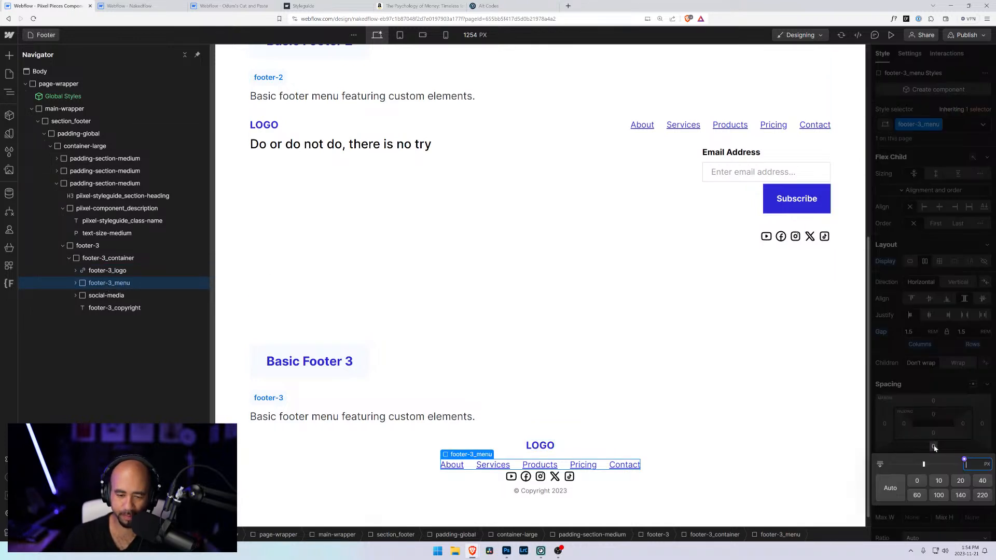
{"action": "type", "text": "3rem"}
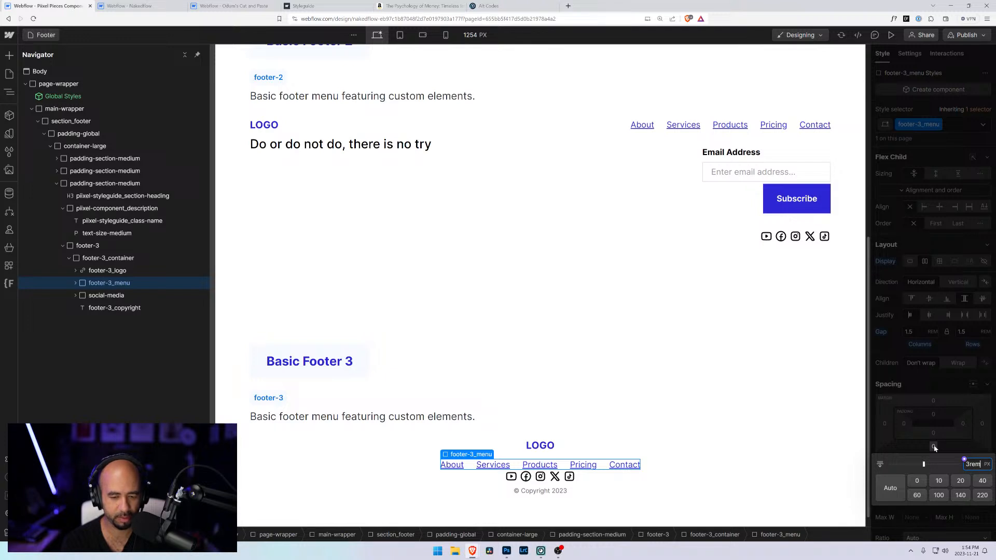
{"action": "key", "text": "Return"}
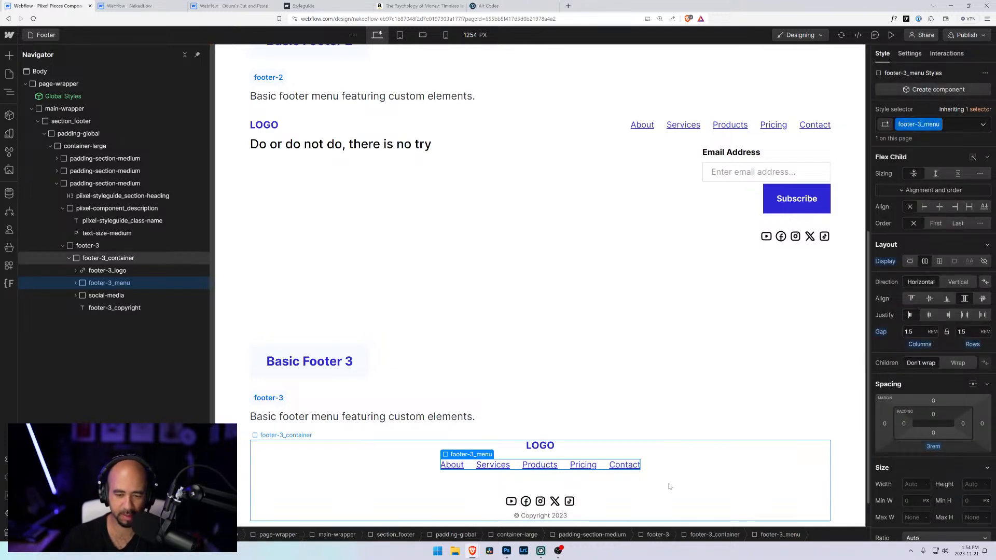
{"action": "left_click", "coordinate": [372, 472]}
{"action": "left_click", "coordinate": [240, 438]}
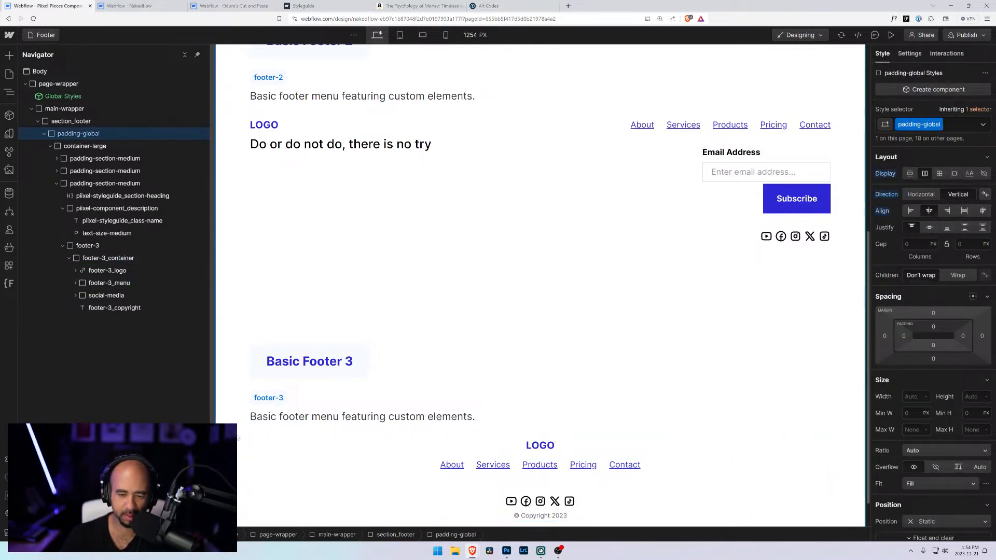
{"action": "scroll", "coordinate": [240, 439], "scroll_direction": "down", "scroll_amount": 1}
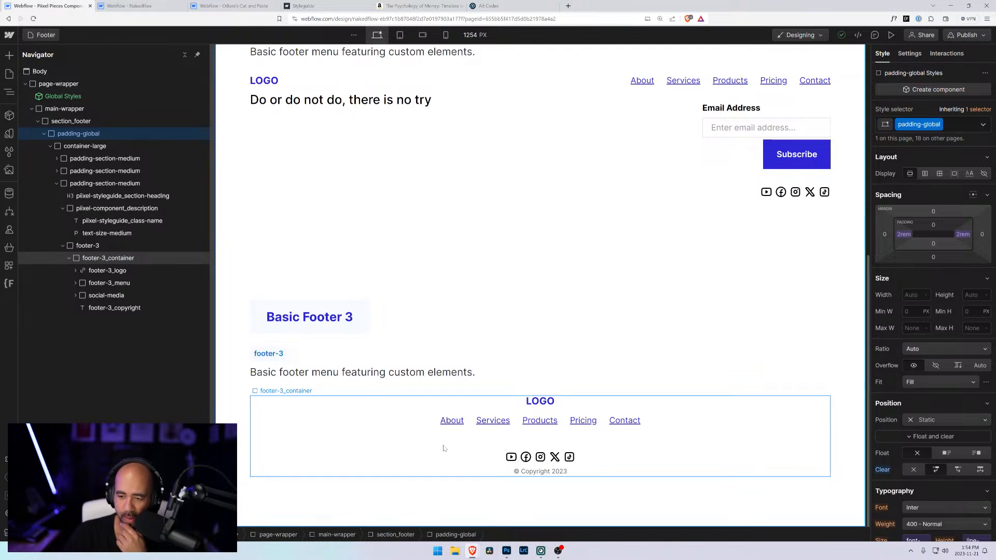
{"action": "scroll", "coordinate": [487, 383], "scroll_direction": "up", "scroll_amount": 1}
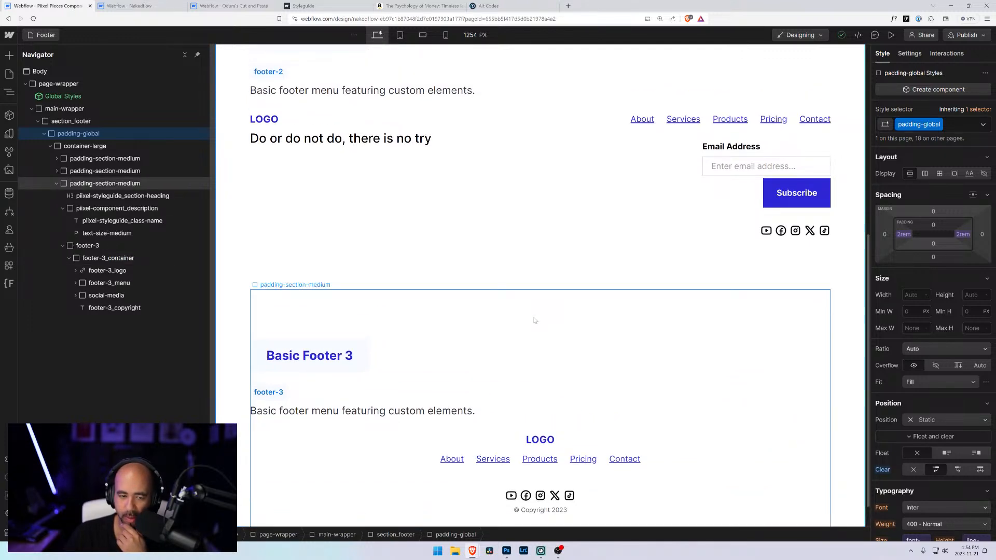
{"action": "scroll", "coordinate": [533, 321], "scroll_direction": "up", "scroll_amount": 4}
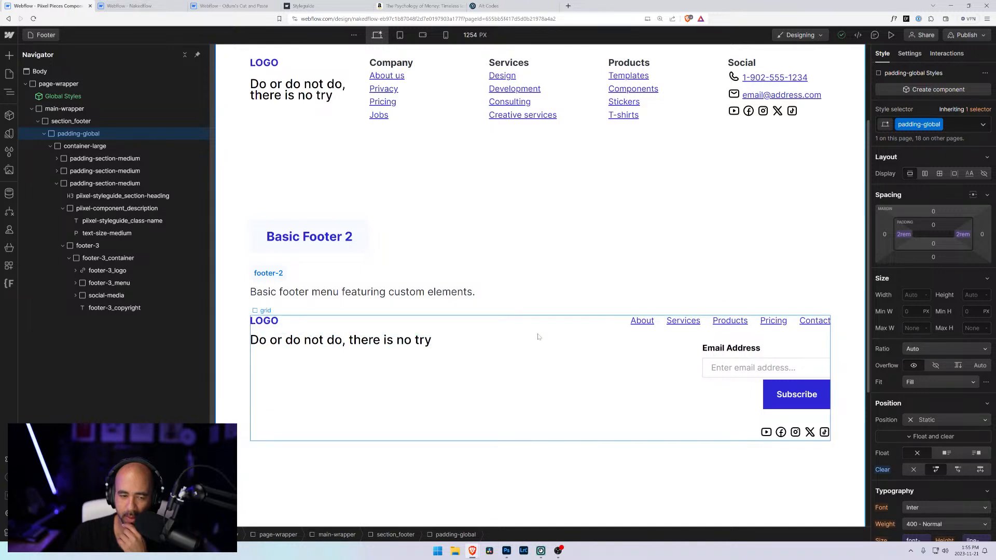
{"action": "scroll", "coordinate": [530, 433], "scroll_direction": "down", "scroll_amount": 5}
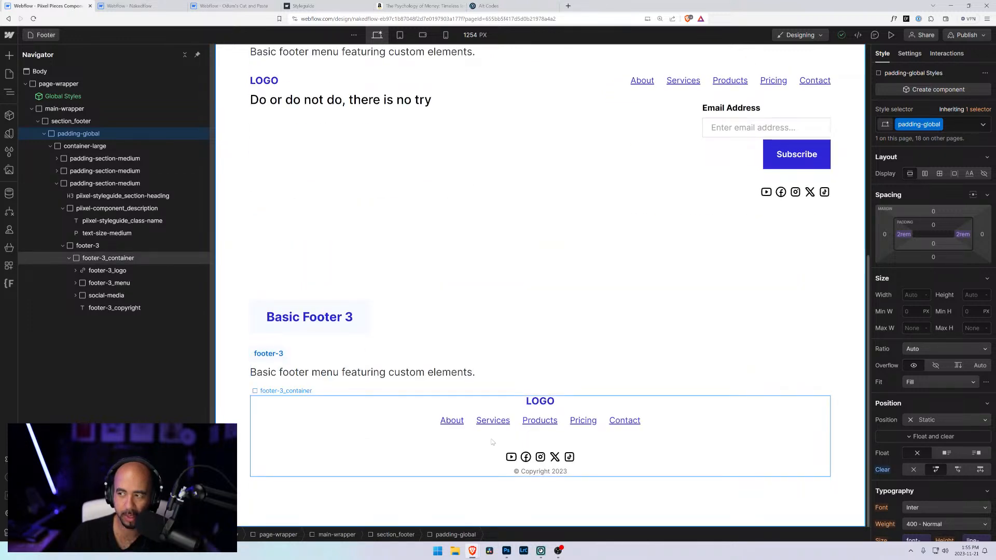
{"action": "scroll", "coordinate": [493, 441], "scroll_direction": "up", "scroll_amount": 6}
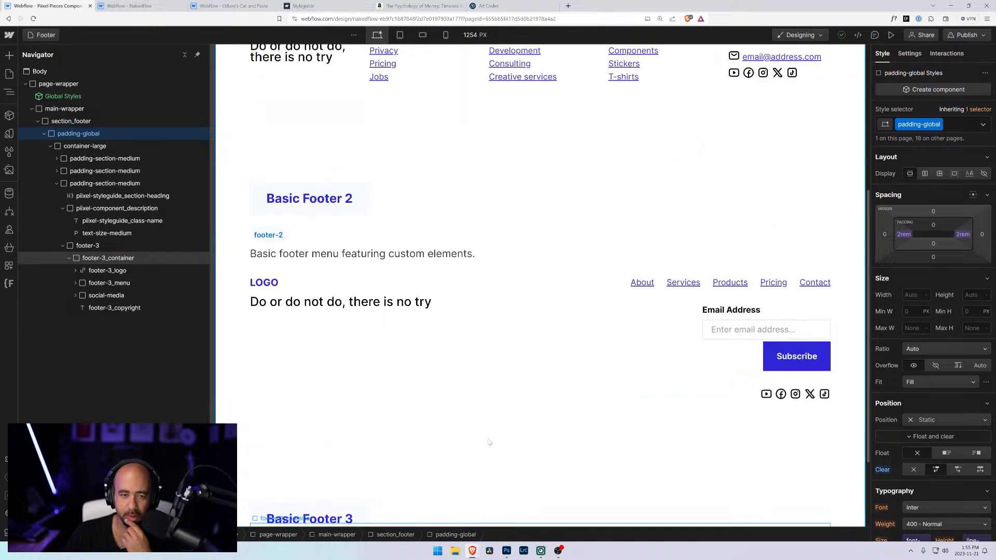
{"action": "scroll", "coordinate": [492, 440], "scroll_direction": "up", "scroll_amount": 1}
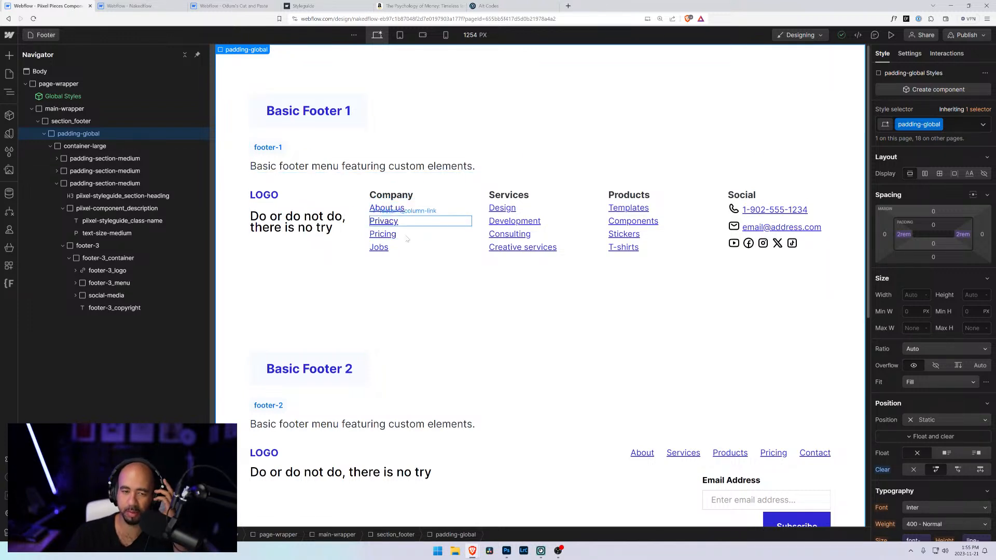
{"action": "scroll", "coordinate": [487, 371], "scroll_direction": "down", "scroll_amount": 4}
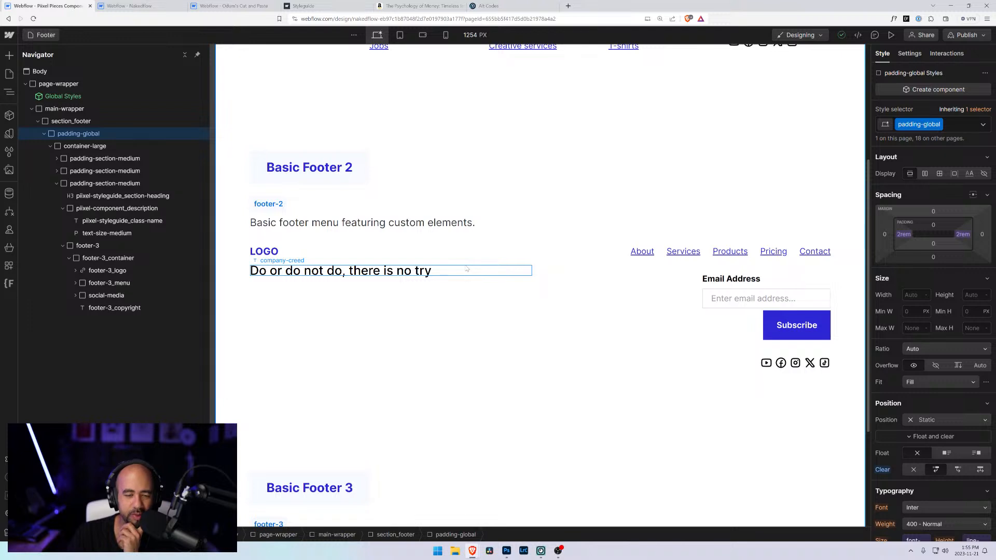
{"action": "scroll", "coordinate": [491, 319], "scroll_direction": "down", "scroll_amount": 3}
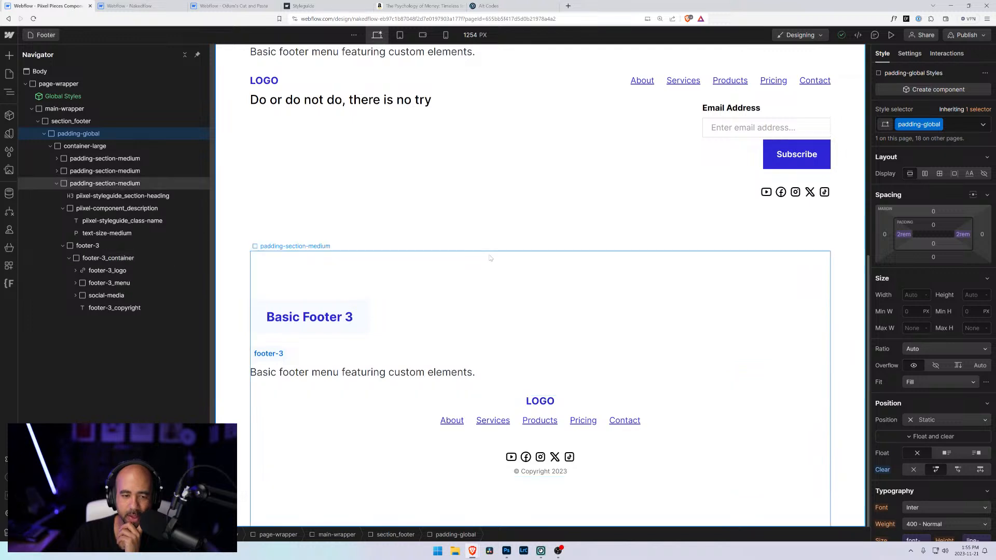
{"action": "scroll", "coordinate": [483, 384], "scroll_direction": "up", "scroll_amount": 4}
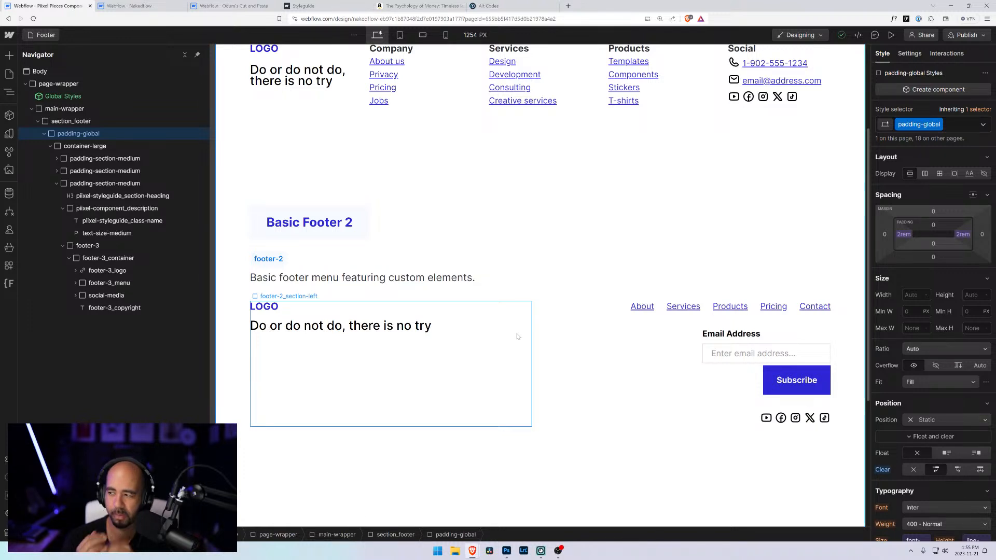
{"action": "mouse_move", "coordinate": [479, 556]}
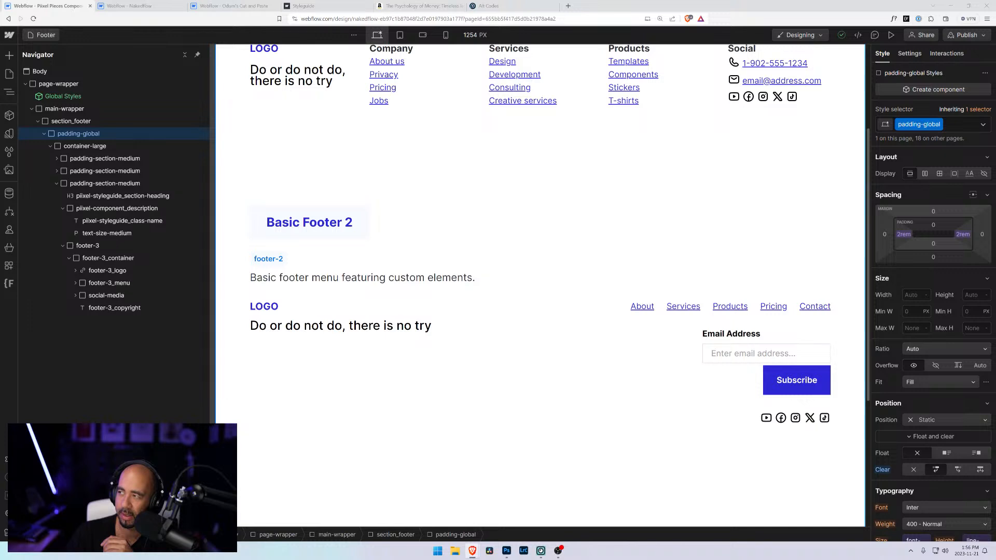
{"action": "scroll", "coordinate": [560, 324], "scroll_direction": "down", "scroll_amount": 4}
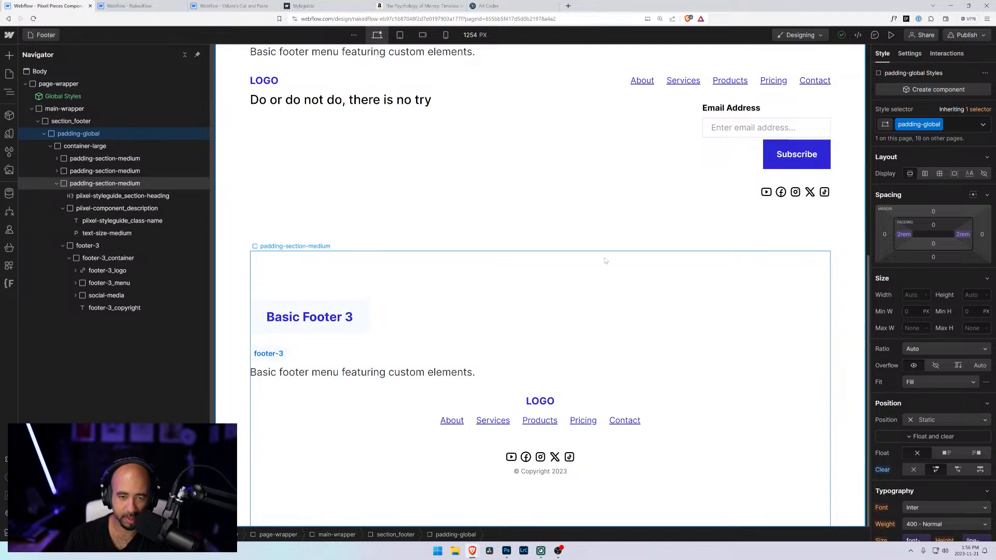
{"action": "scroll", "coordinate": [606, 260], "scroll_direction": "up", "scroll_amount": 5}
{"action": "scroll", "coordinate": [648, 220], "scroll_direction": "up", "scroll_amount": 1}
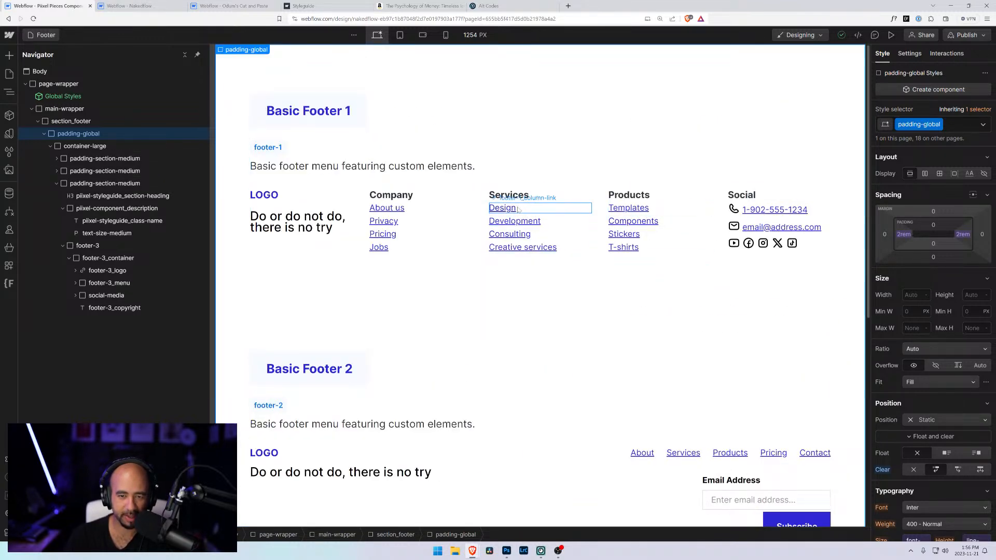
- Add a new Link Block to Footer 1's Company column
{"action": "left_click", "coordinate": [518, 209]}
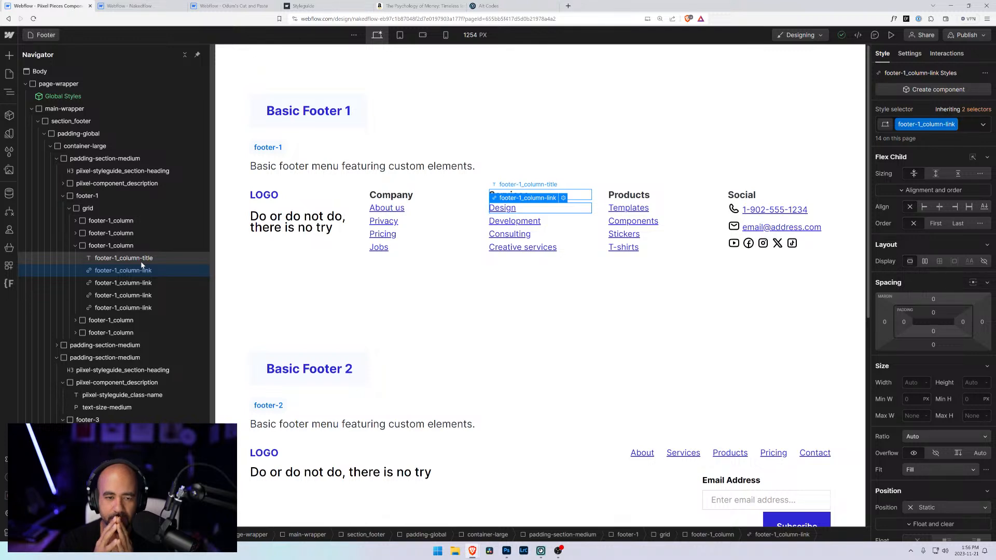
{"action": "left_click", "coordinate": [76, 233]}
{"action": "left_click", "coordinate": [140, 295]}
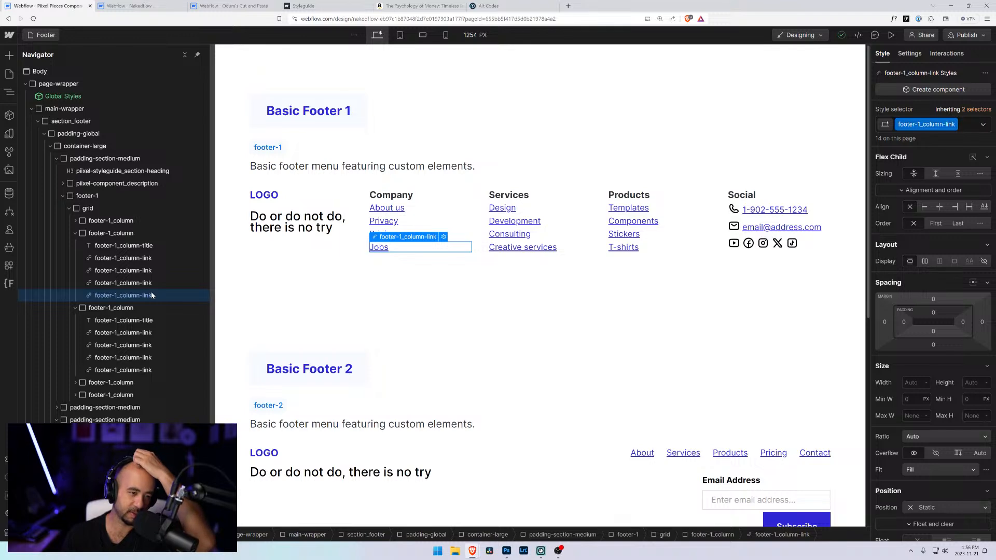
{"action": "left_click", "coordinate": [123, 234]}
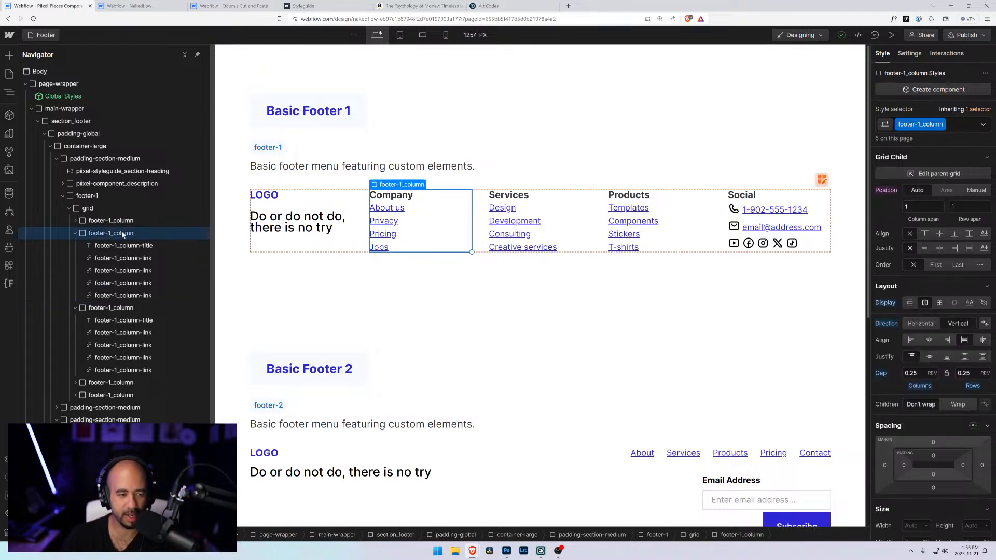
{"action": "key", "text": "ctrl+e"}
{"action": "type", "text": "link"}
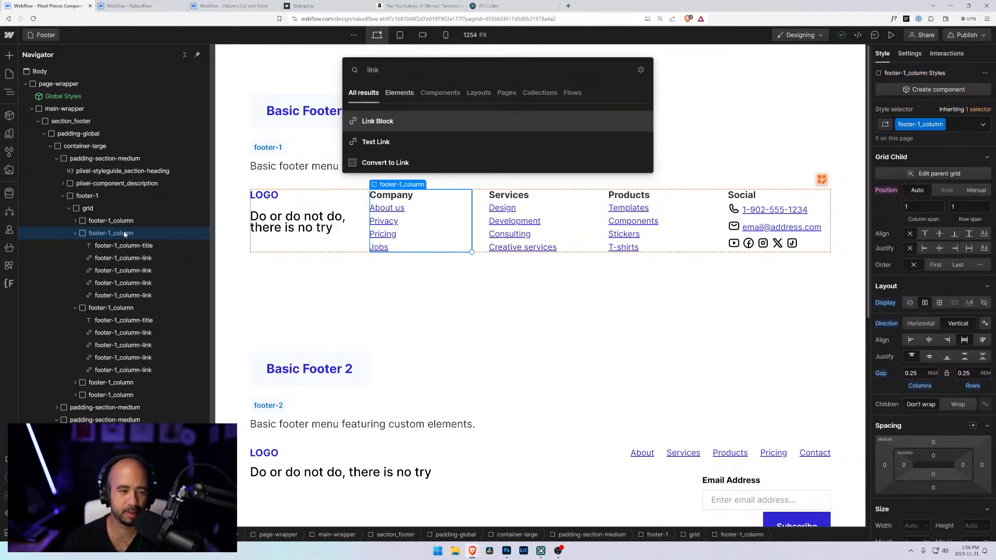
{"action": "key", "text": "Return"}
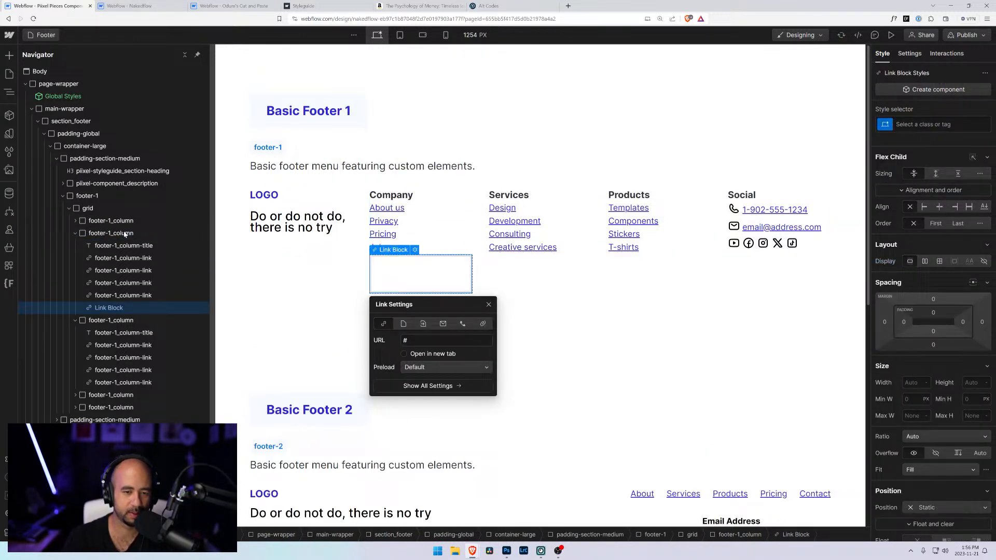
{"action": "left_click", "coordinate": [112, 311]}
- Insert a Text Block inside the link reading 'Careers'
{"action": "key", "text": "ctrl+e"}
{"action": "type", "text": "terx"}
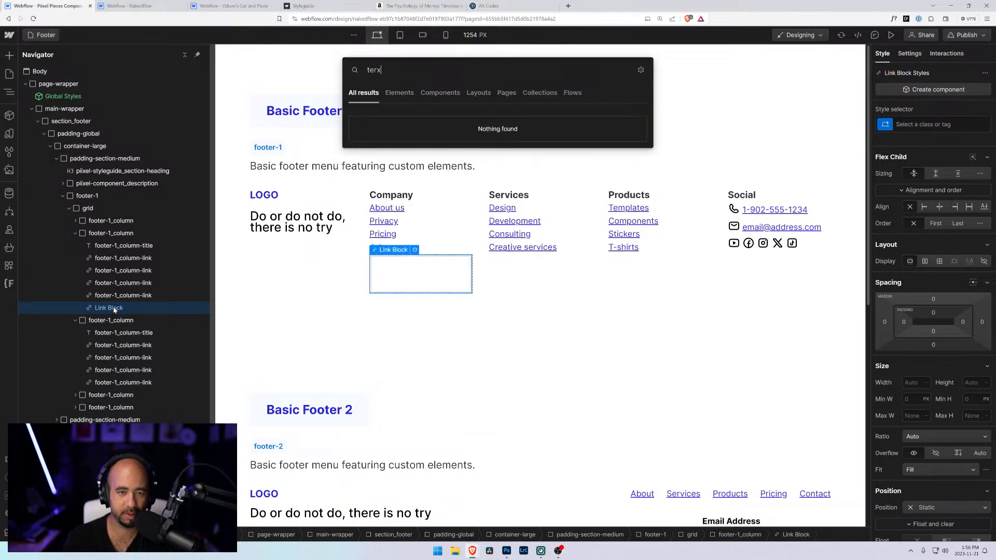
{"action": "type", "text": "t"}
{"action": "key", "text": "Down"}
{"action": "key", "text": "Return"}
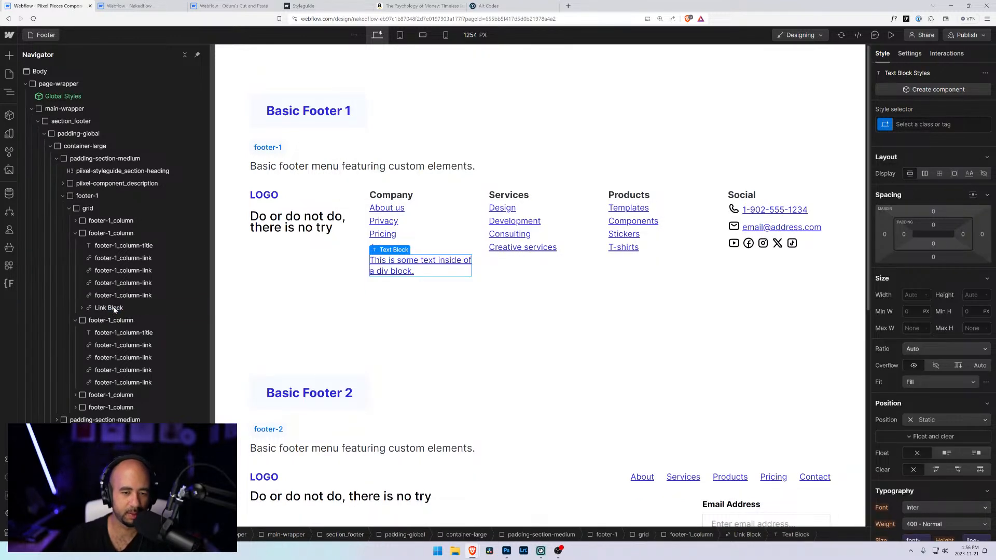
{"action": "left_click", "coordinate": [81, 307]}
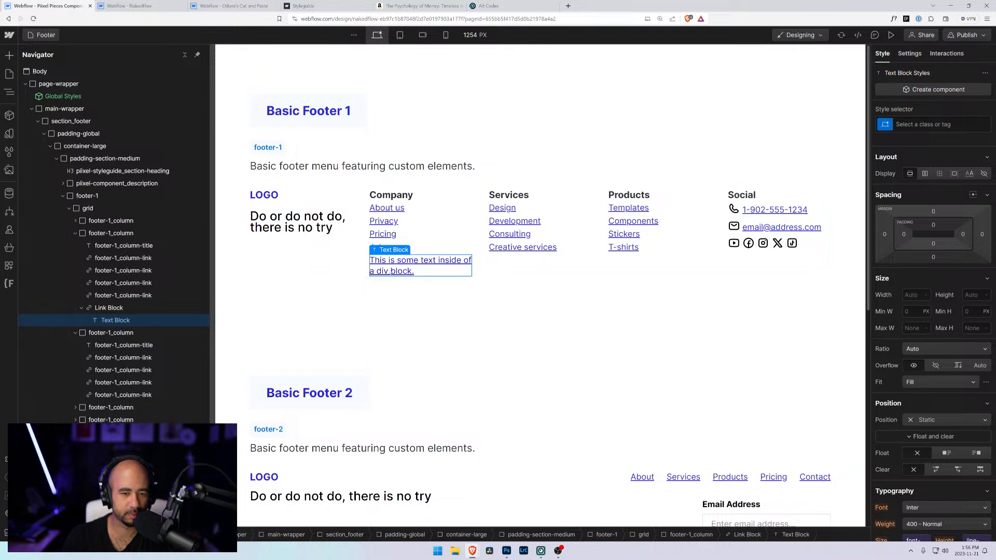
{"action": "key", "text": "Return"}
{"action": "type", "text": "Careers"}
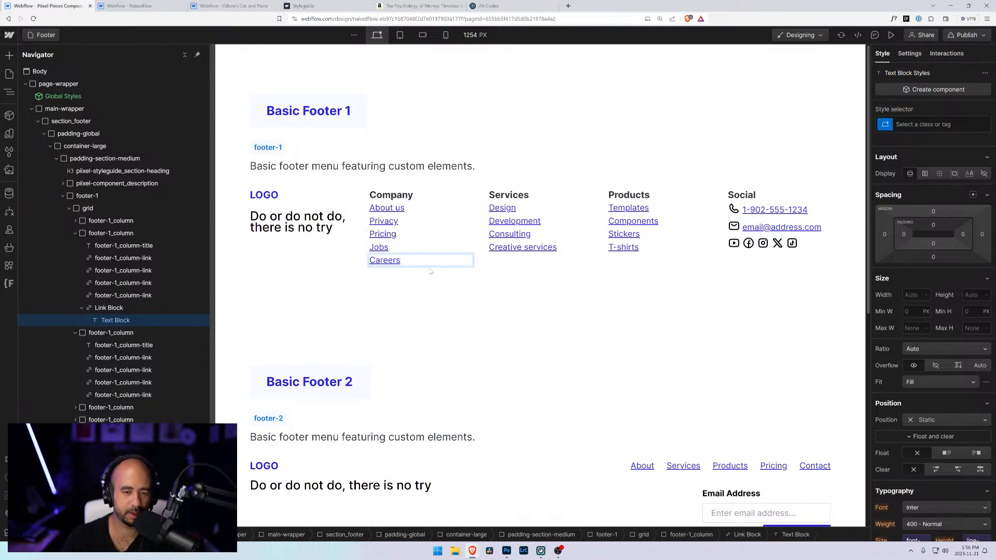
- Add a second Text Block to the link reading 'Now Hiring!'
{"action": "left_click", "coordinate": [107, 309]}
{"action": "key", "text": "ctrl+e"}
{"action": "type", "text": "text"}
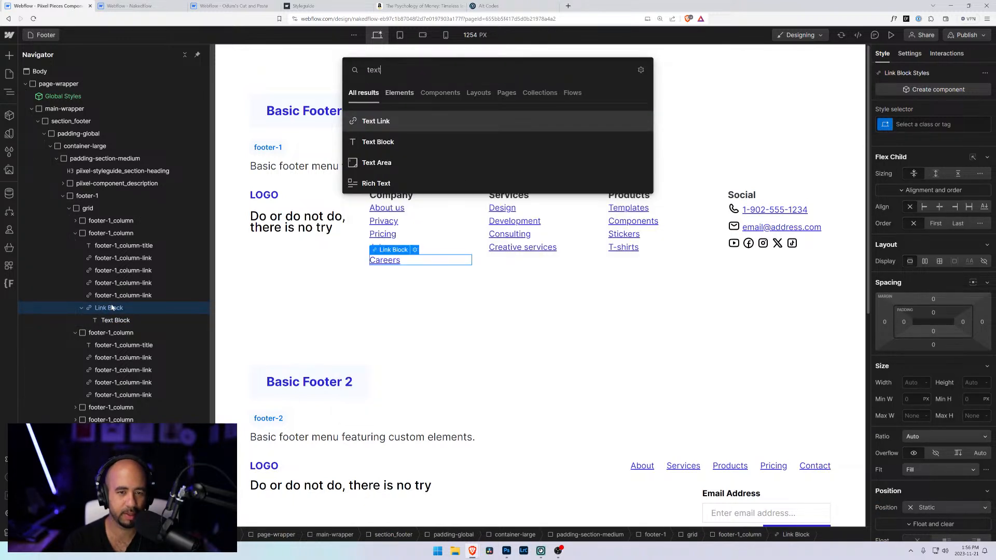
{"action": "key", "text": "Down"}
{"action": "key", "text": "Return"}
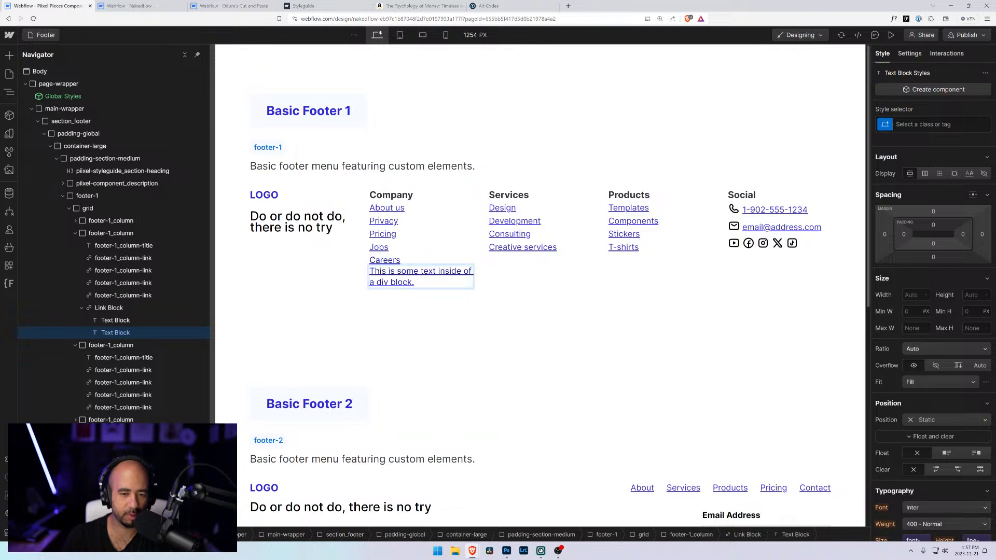
{"action": "double_click", "coordinate": [398, 280]}
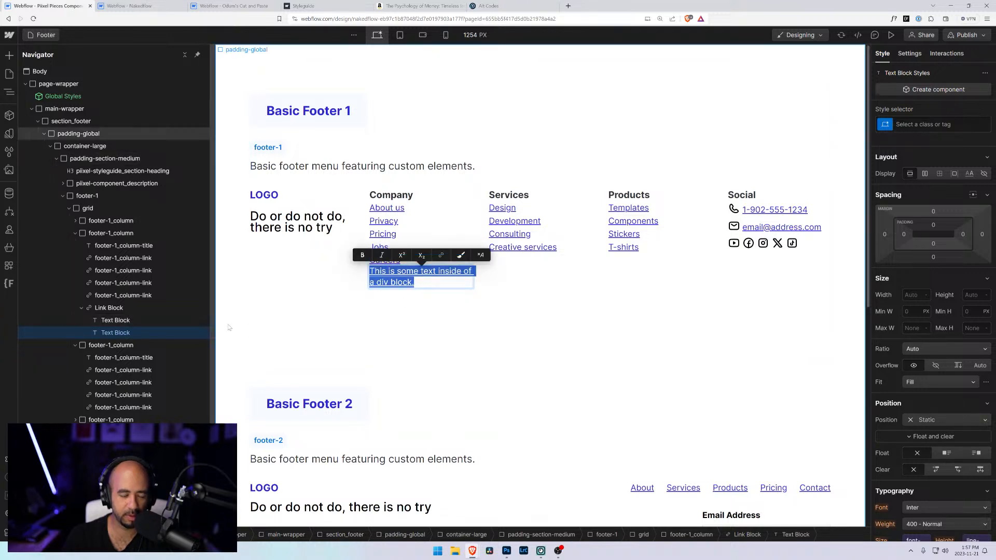
{"action": "type", "text": "now"}
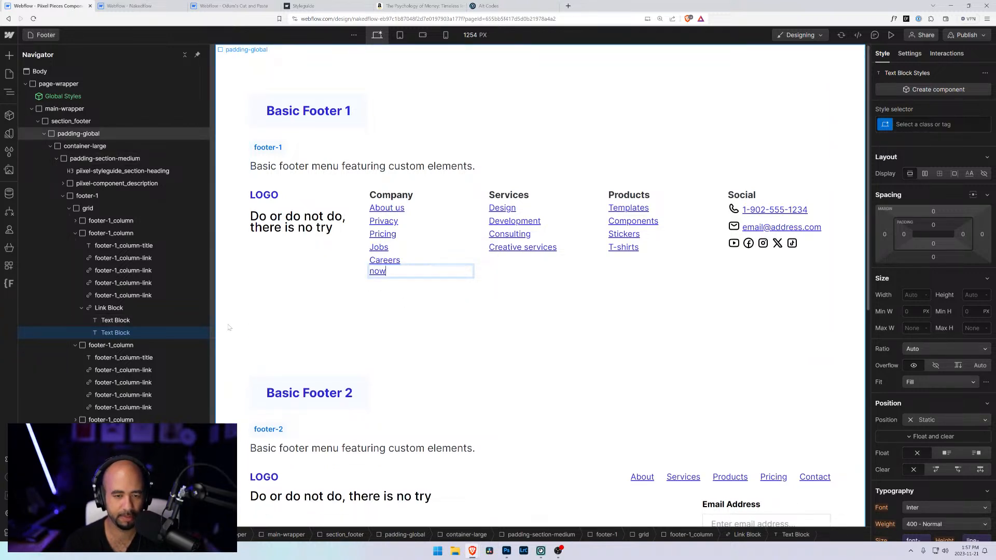
{"action": "key", "text": "BackSpace"}
{"action": "key", "text": "BackSpace"}
{"action": "key", "text": "BackSpace"}
{"action": "type", "text": "Now H"}
{"action": "type", "text": "iring!"}
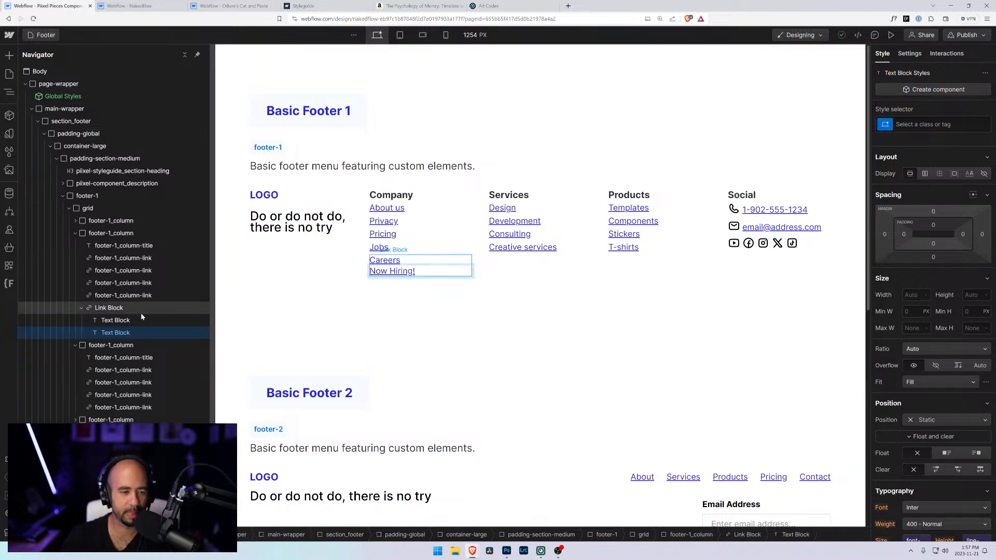
{"action": "left_click", "coordinate": [111, 308]}
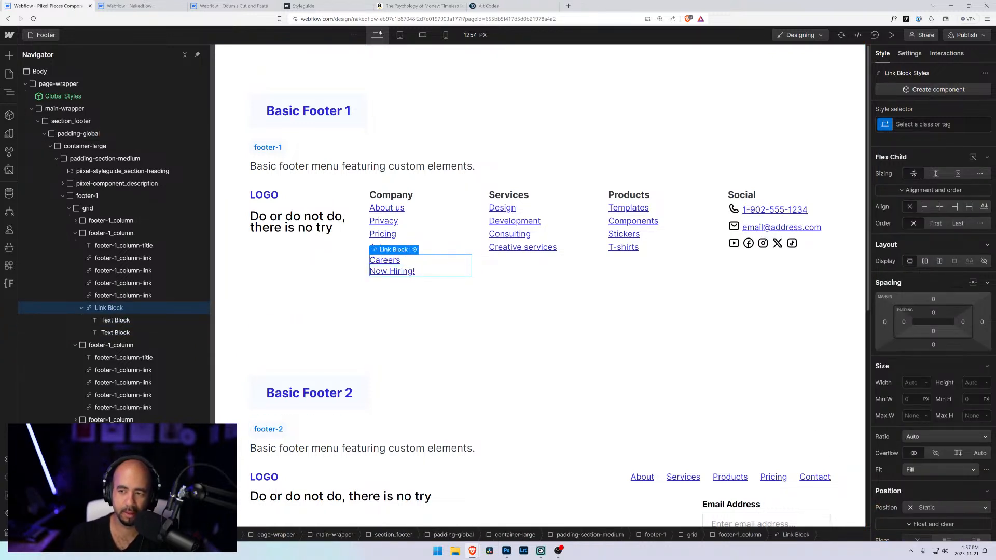
- Apply footer-1_column-link to the Careers link and create an is-with-notification combo class
{"action": "key", "text": "ctrl+Return"}
{"action": "type", "text": "footer"}
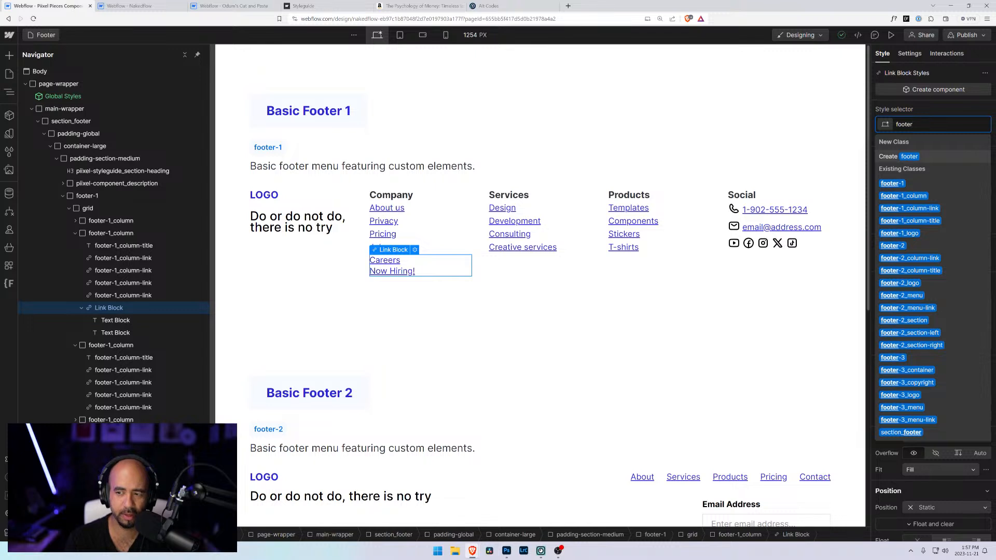
{"action": "key", "text": "Down"}
{"action": "key", "text": "Down"}
{"action": "key", "text": "Down"}
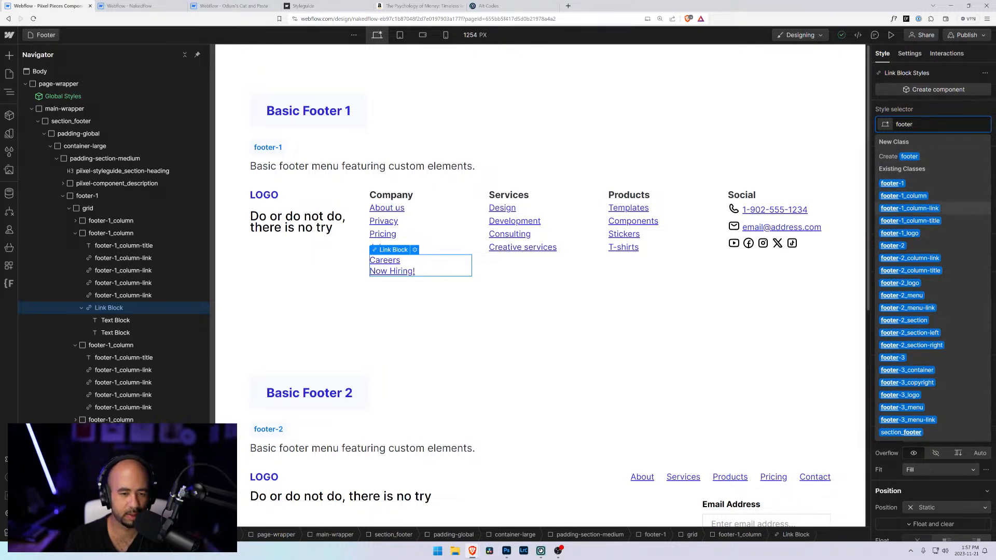
{"action": "key", "text": "Return"}
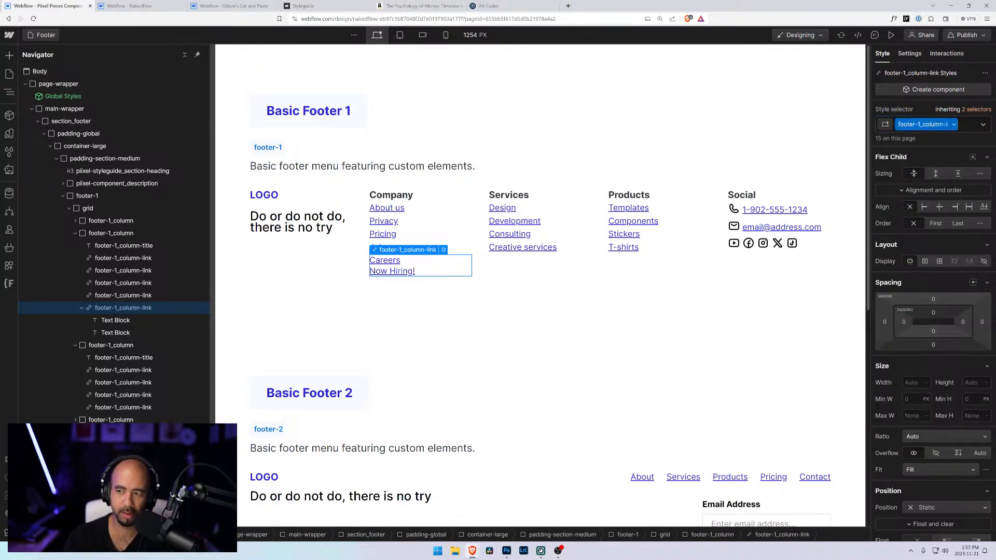
{"action": "left_click", "coordinate": [953, 125]}
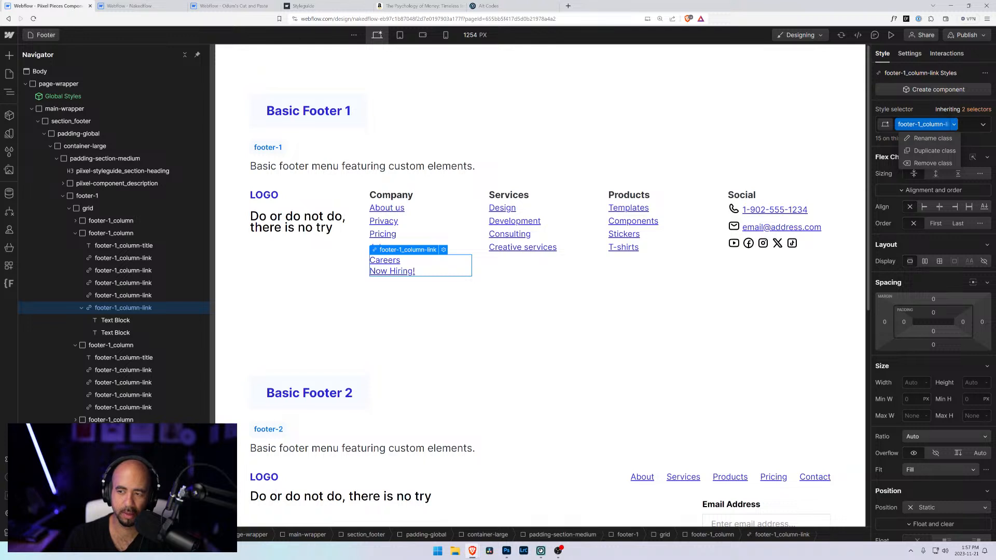
{"action": "left_click", "coordinate": [966, 128]}
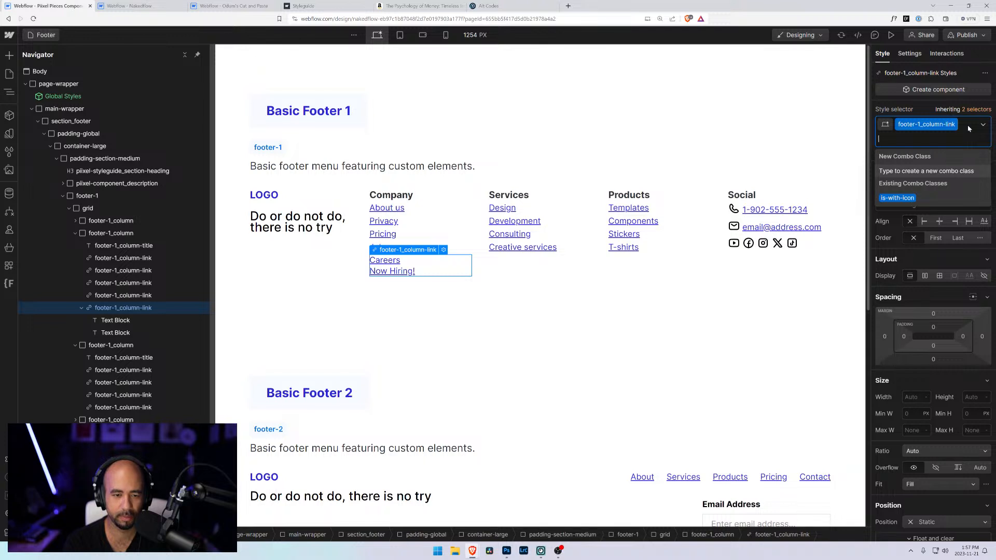
{"action": "type", "text": "is-wi"}
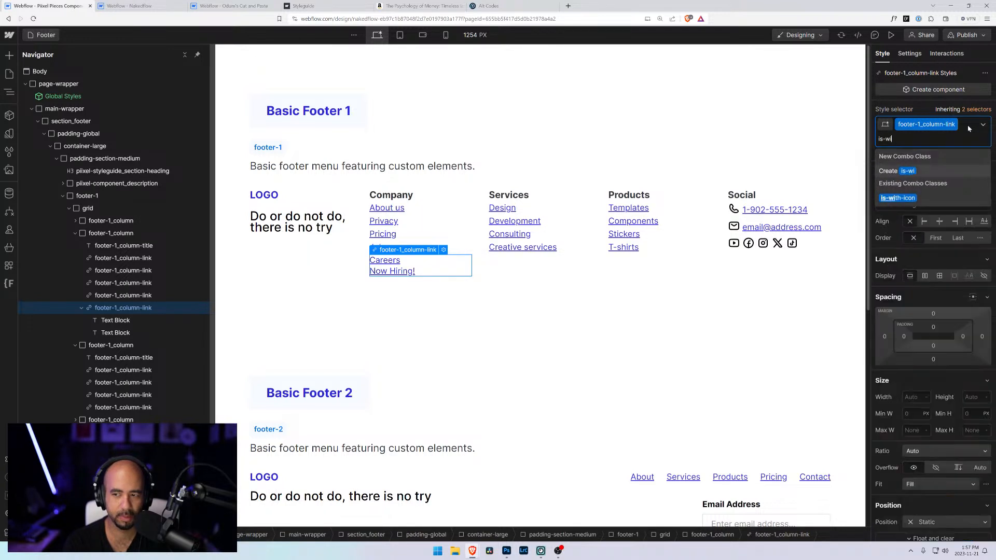
{"action": "type", "text": "th-notification"}
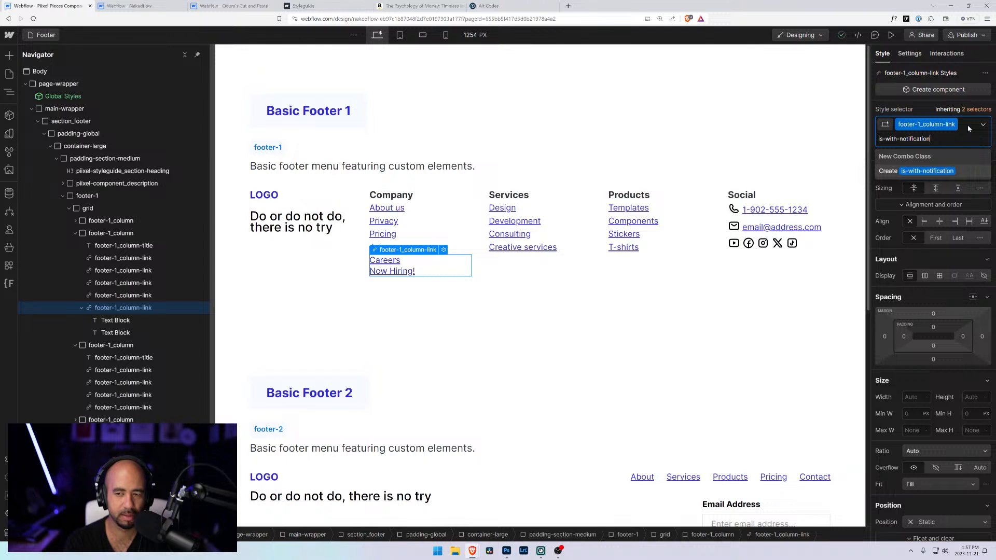
{"action": "key", "text": "Return"}
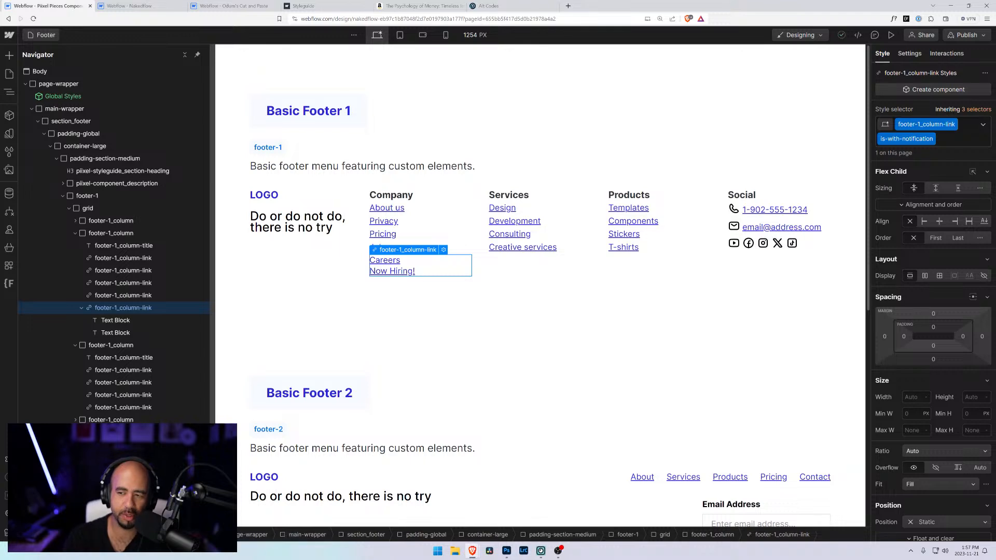
- Remove the is-with-notification combo, leaving only footer-1_column-link on the link
{"action": "scroll", "coordinate": [932, 256], "scroll_direction": "down", "scroll_amount": 4}
{"action": "scroll", "coordinate": [926, 260], "scroll_direction": "down", "scroll_amount": 6}
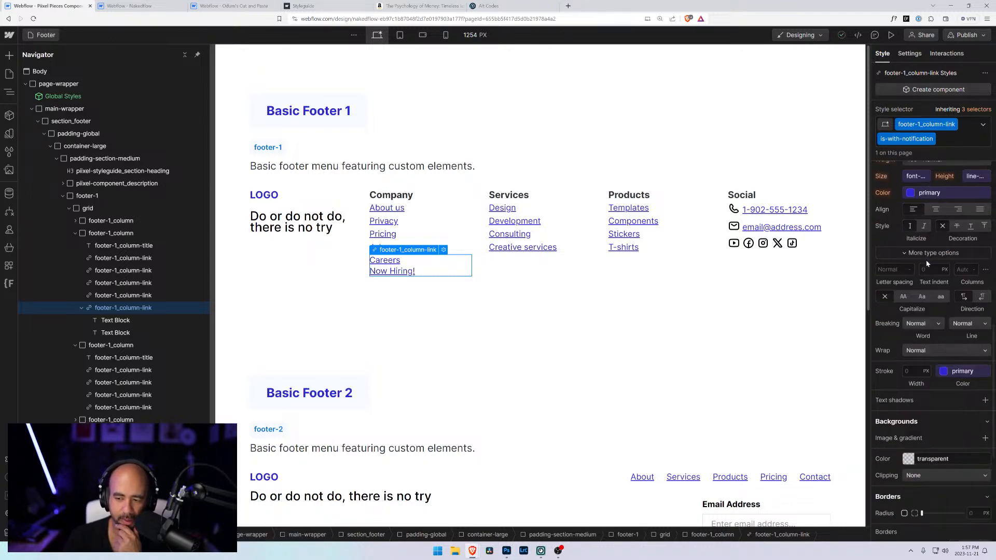
{"action": "scroll", "coordinate": [923, 254], "scroll_direction": "up", "scroll_amount": 6}
{"action": "scroll", "coordinate": [923, 255], "scroll_direction": "up", "scroll_amount": 2}
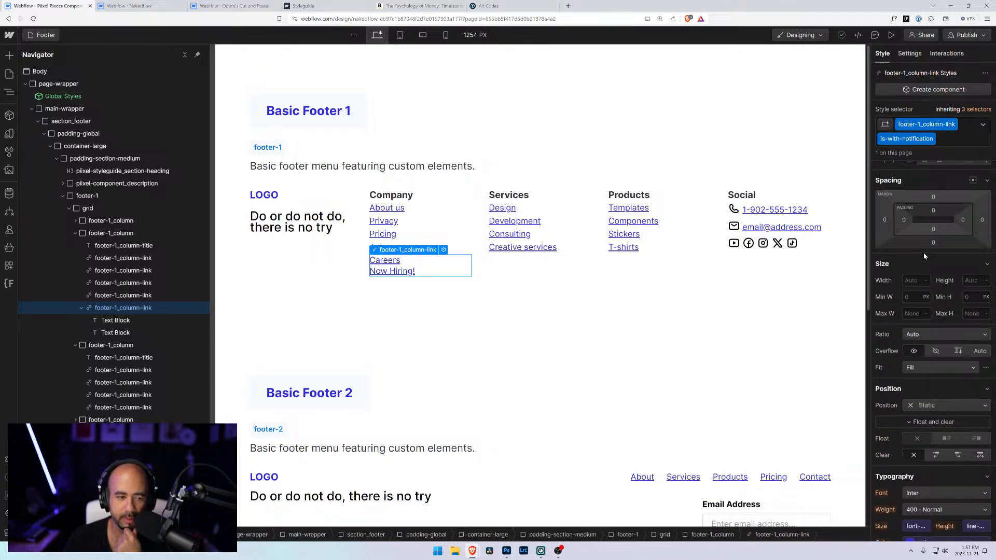
{"action": "left_click", "coordinate": [954, 136]}
{"action": "key", "text": "BackSpace"}
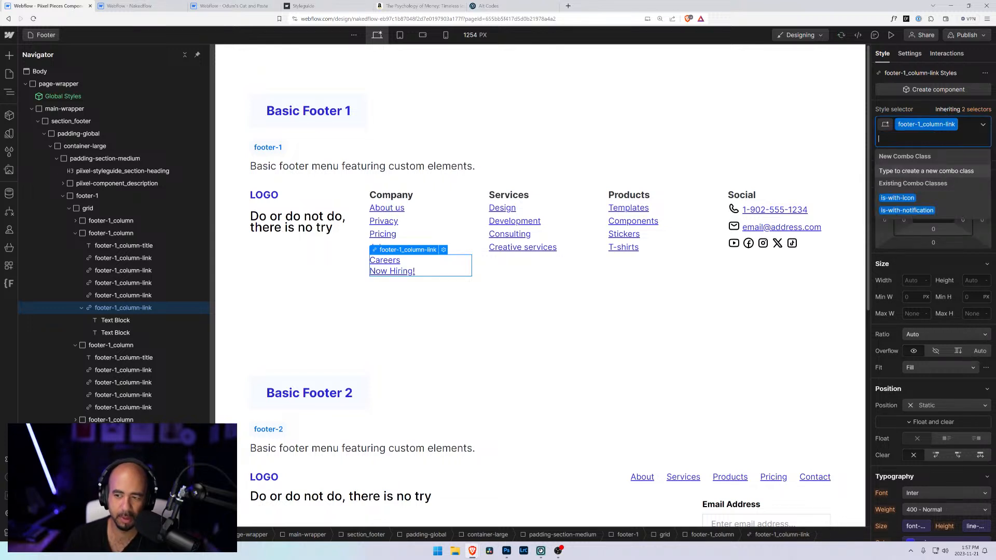
{"action": "key", "text": "BackSpace"}
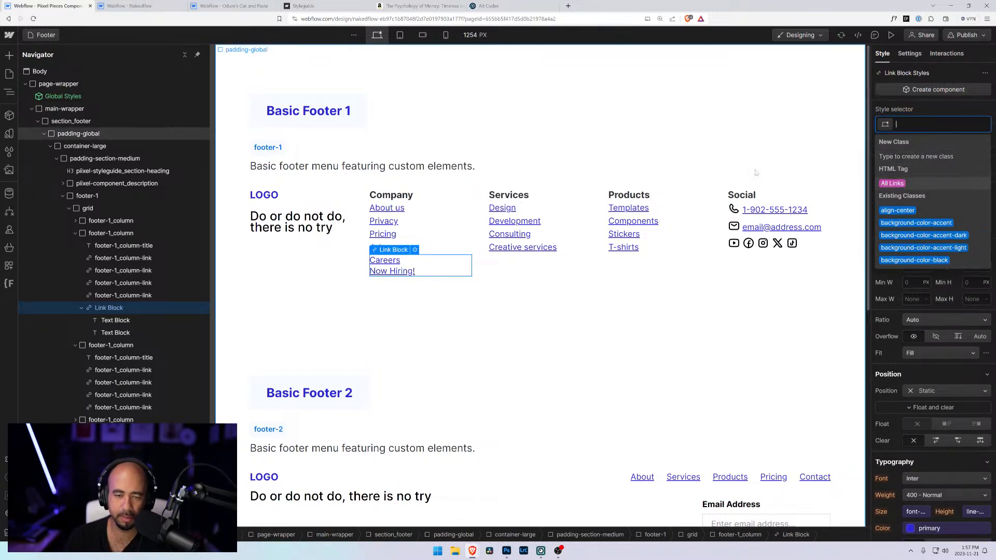
{"action": "type", "text": "footer"}
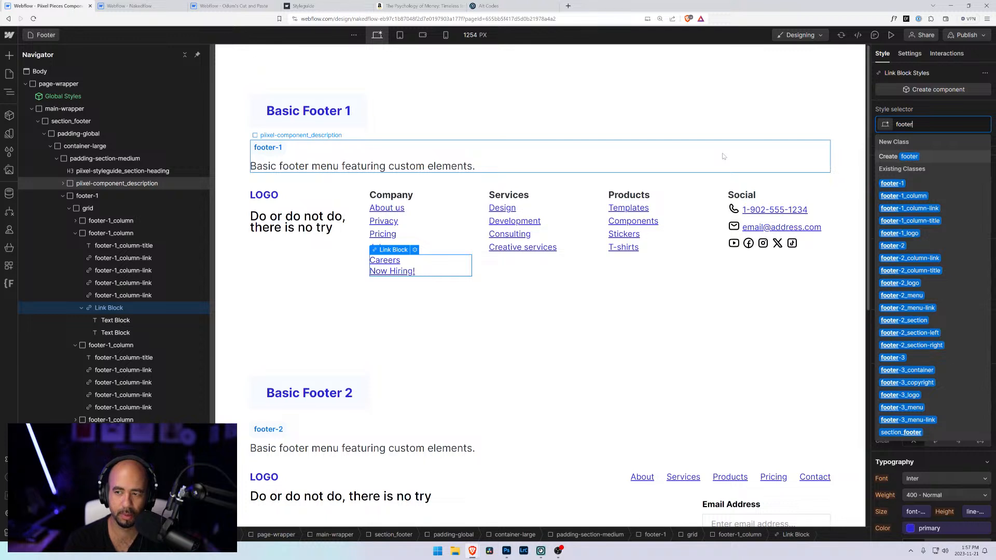
{"action": "key", "text": "Down"}
{"action": "key", "text": "Down"}
{"action": "key", "text": "Down"}
{"action": "key", "text": "Return"}
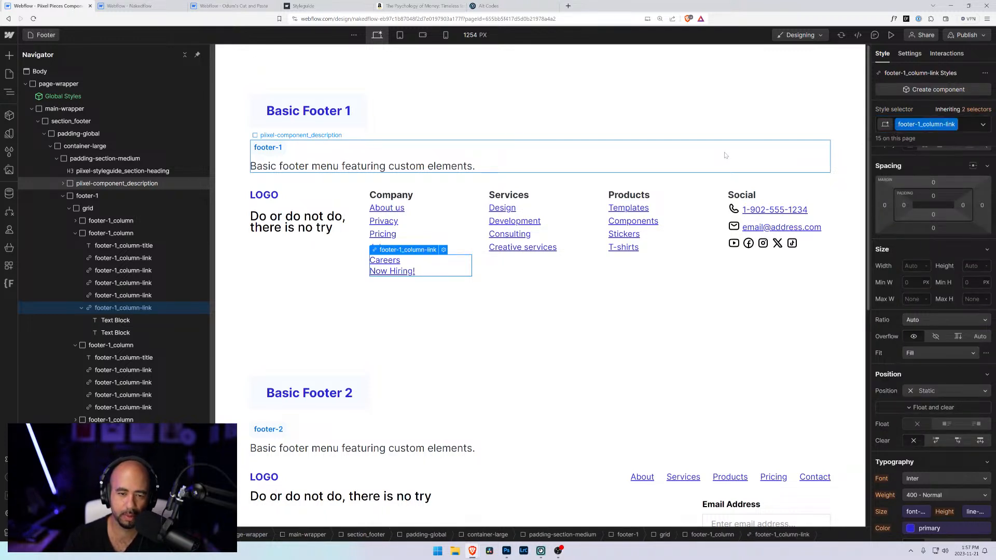
{"action": "scroll", "coordinate": [941, 265], "scroll_direction": "up", "scroll_amount": 2}
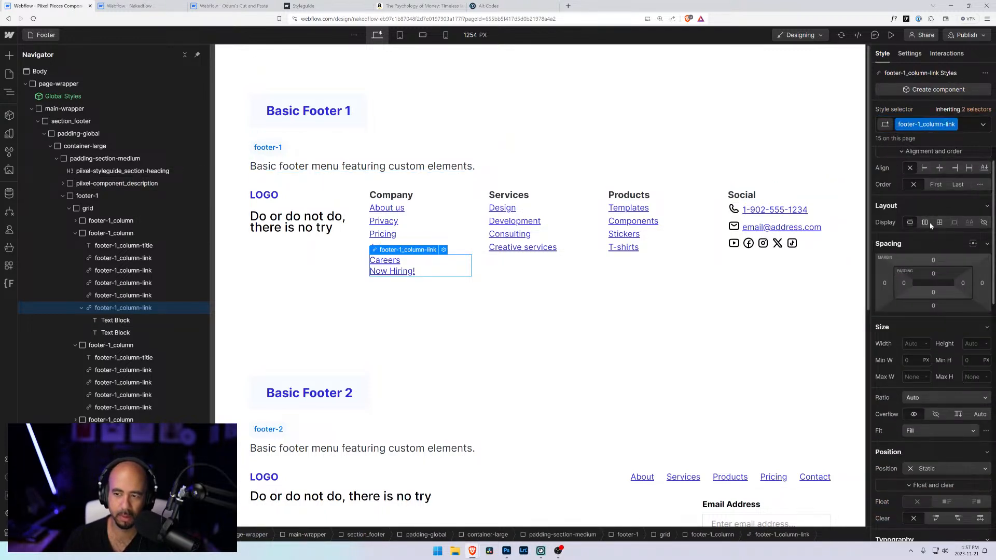
- Make the Careers link a flex row with a 0.25rem gap
{"action": "left_click", "coordinate": [924, 223]}
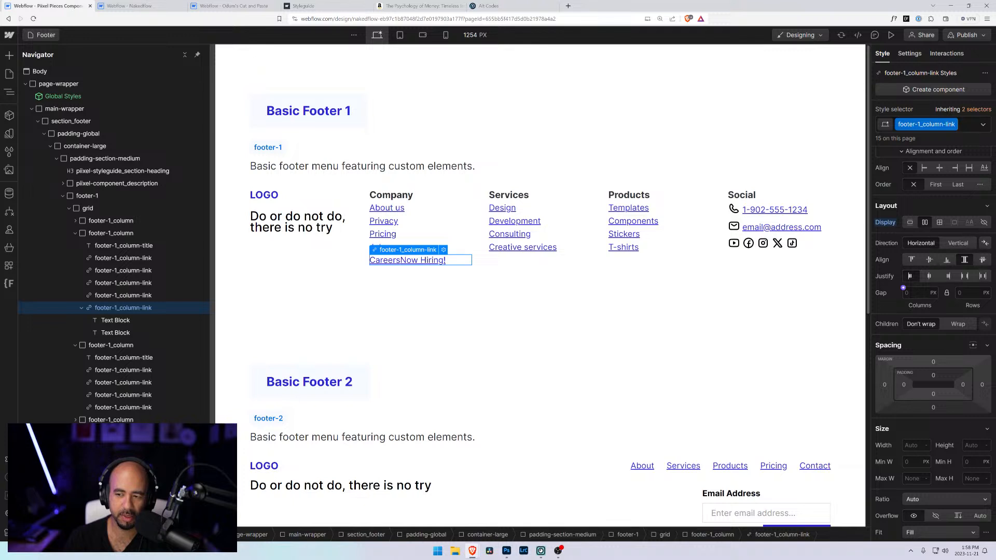
{"action": "left_click", "coordinate": [905, 293]}
{"action": "type", "text": "0.25rem"}
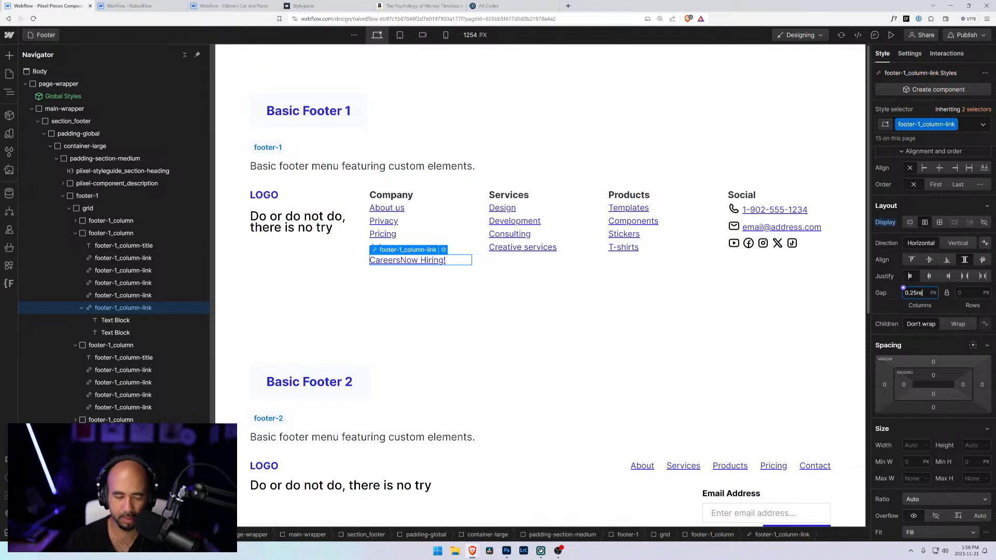
{"action": "key", "text": "Return"}
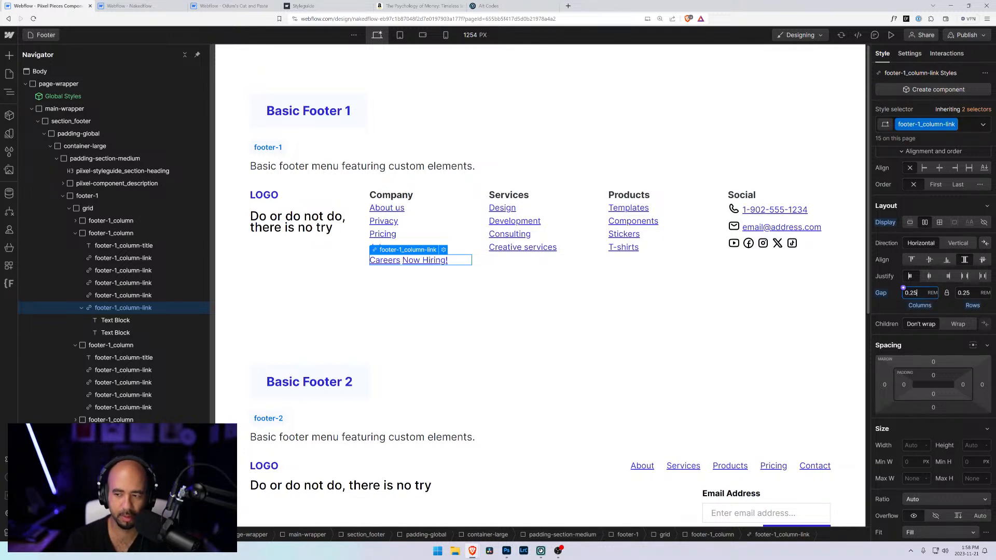
- Give the 'Now Hiring!' text a new footer-1_notification class
{"action": "left_click", "coordinate": [122, 321]}
{"action": "left_click", "coordinate": [125, 333]}
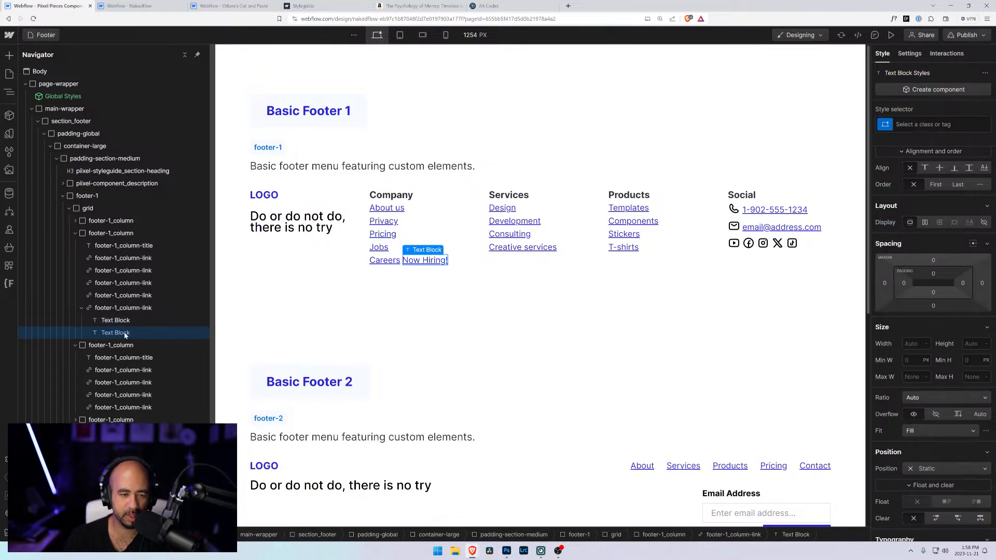
{"action": "left_click", "coordinate": [928, 124]}
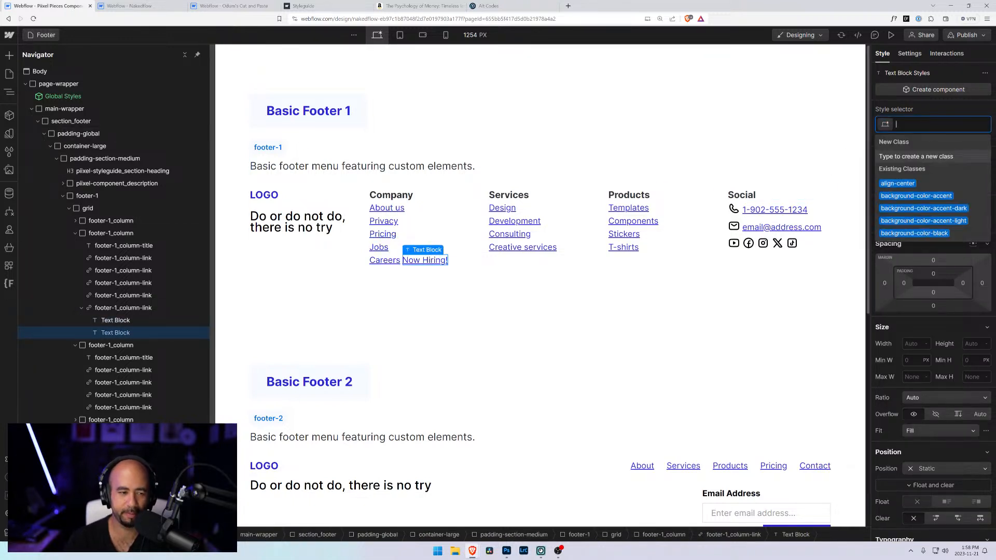
{"action": "type", "text": "footer-1_"}
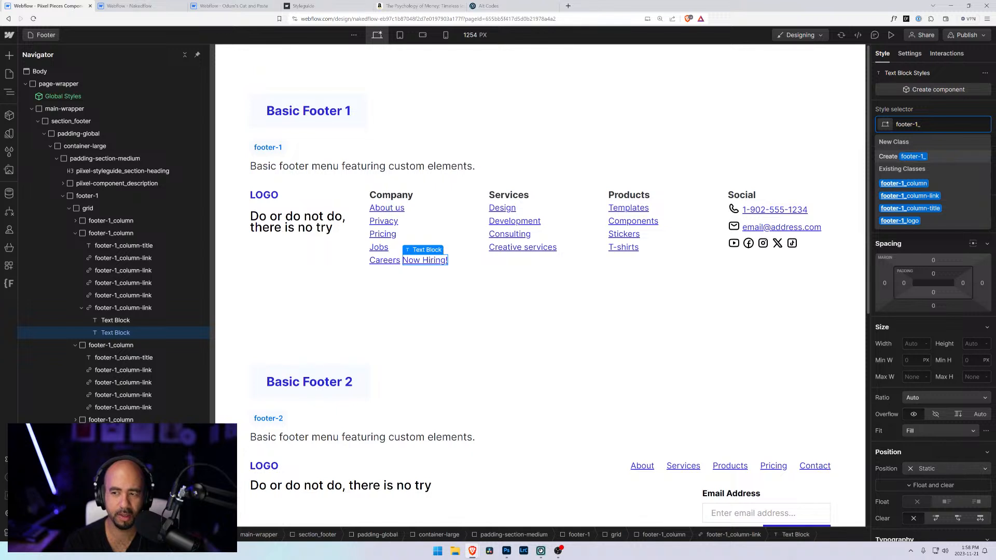
{"action": "type", "text": "notificati"}
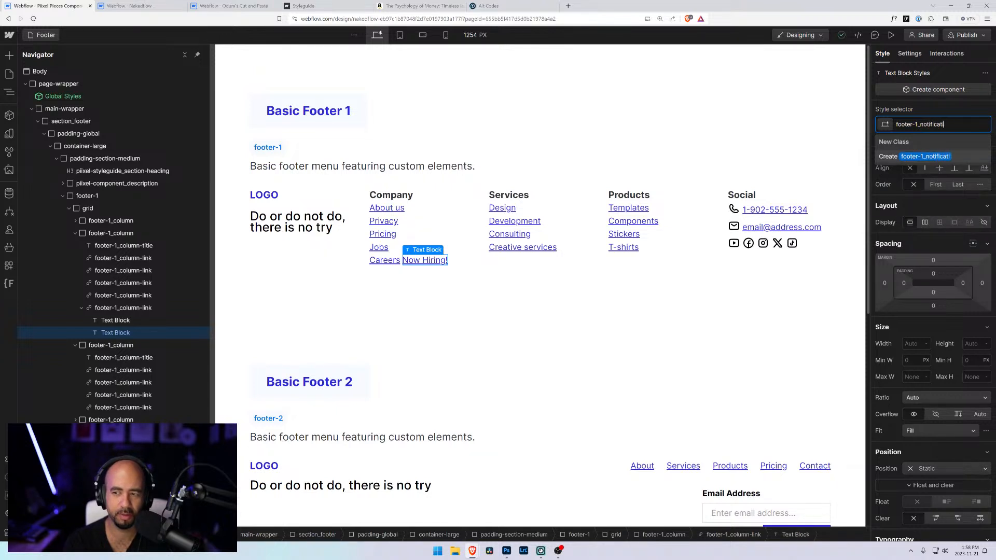
{"action": "type", "text": "on"}
{"action": "key", "text": "Return"}
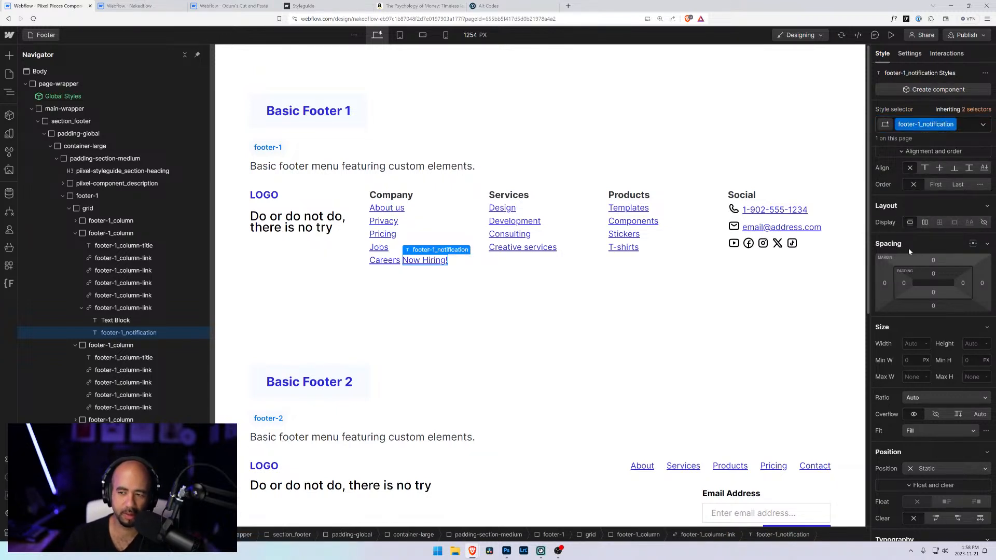
- Set the footer-1_notification font size to the tiny variable
{"action": "scroll", "coordinate": [920, 367], "scroll_direction": "down", "scroll_amount": 5}
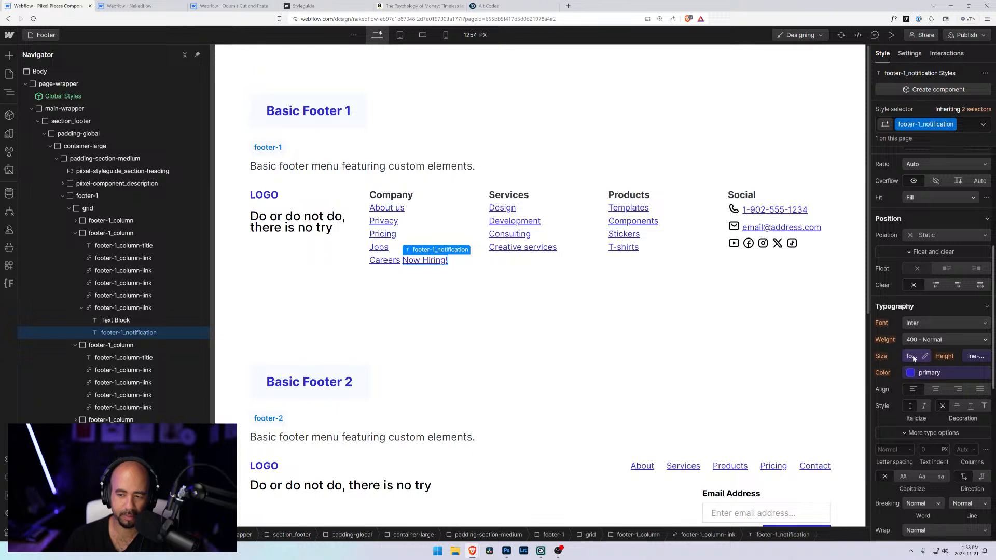
{"action": "left_click", "coordinate": [913, 358]}
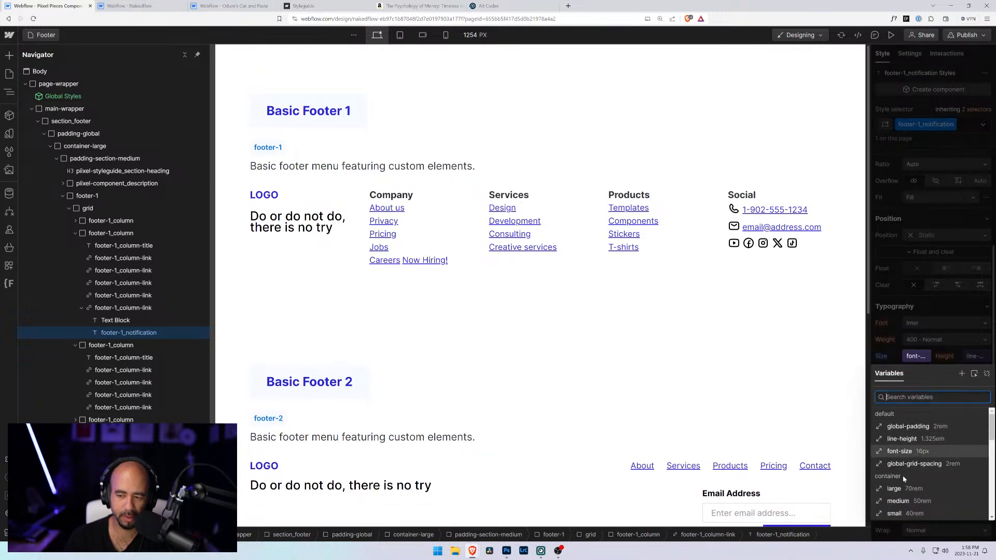
{"action": "left_click", "coordinate": [905, 423]}
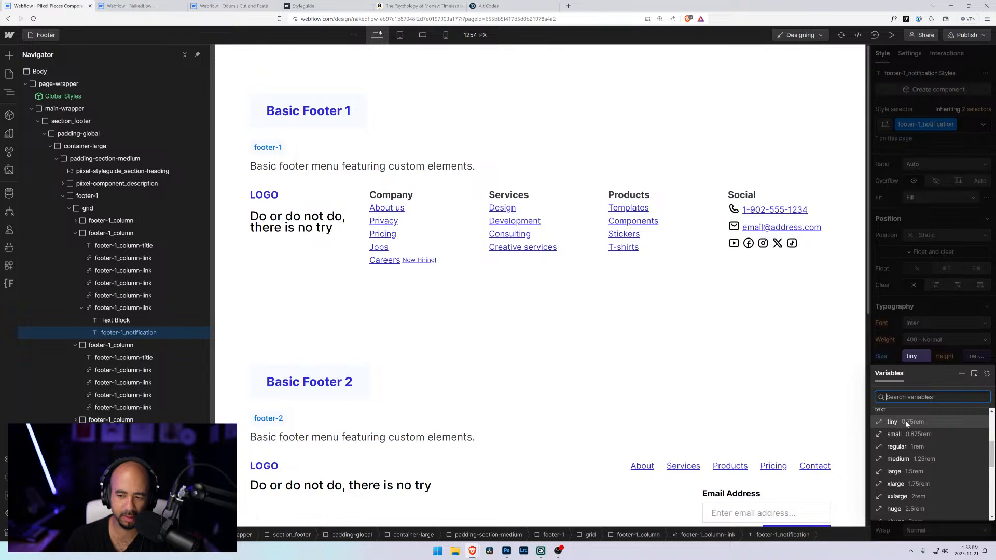
{"action": "left_click", "coordinate": [906, 424]}
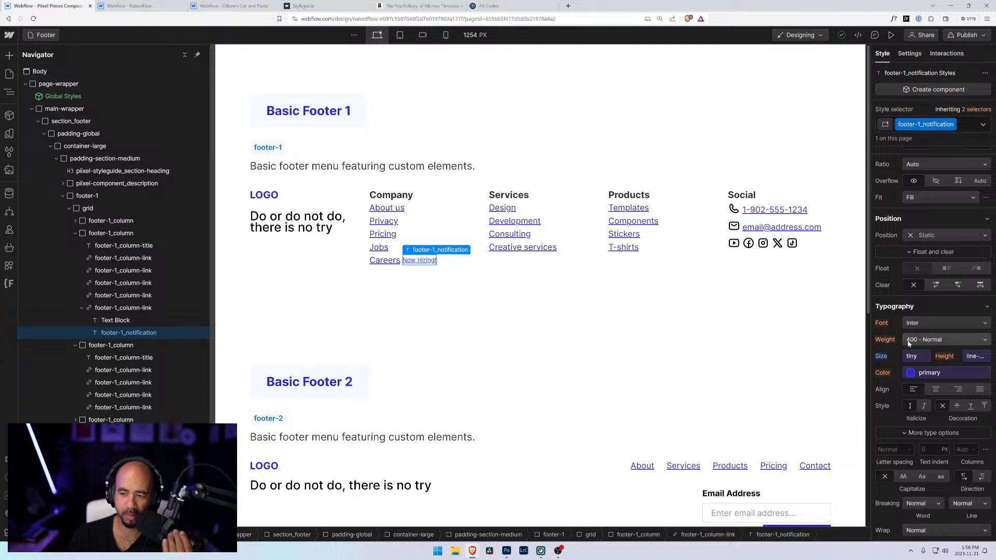
{"action": "scroll", "coordinate": [929, 249], "scroll_direction": "up", "scroll_amount": 3}
{"action": "scroll", "coordinate": [929, 249], "scroll_direction": "up", "scroll_amount": 5}
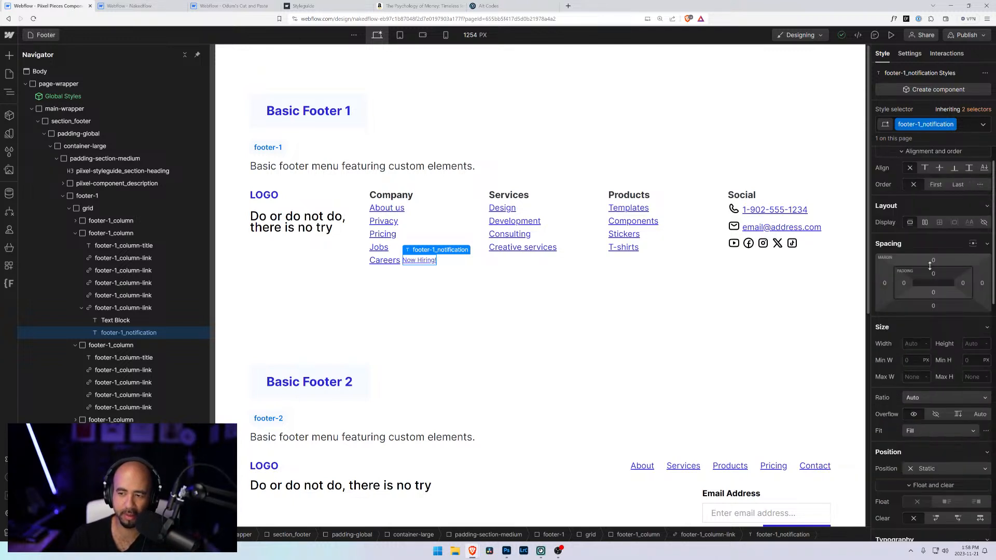
- Pad the Now Hiring! badge with 0.5rem top padding and widen its left and right padding to 0.4rem
{"action": "left_click", "coordinate": [934, 274]}
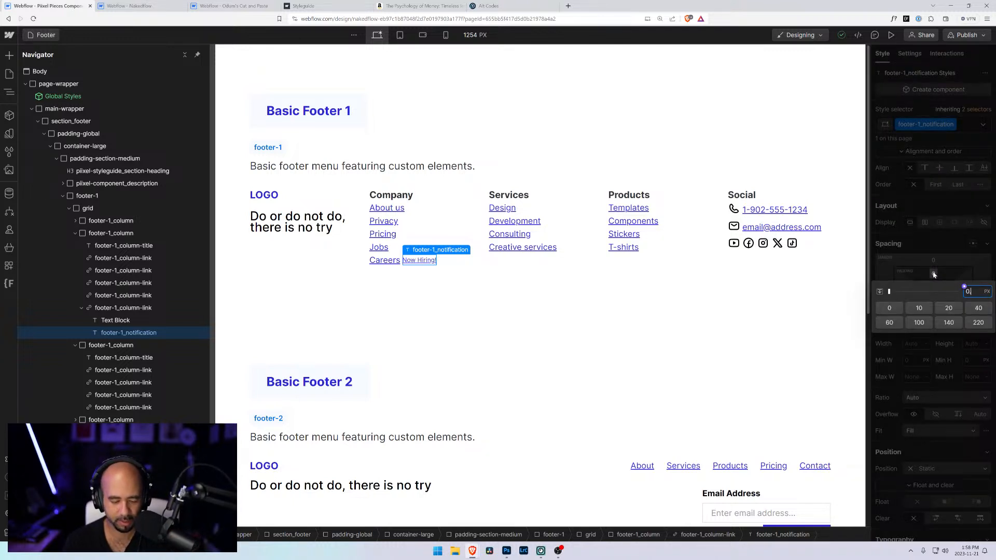
{"action": "type", "text": "0.5rem"}
{"action": "key", "text": "Return"}
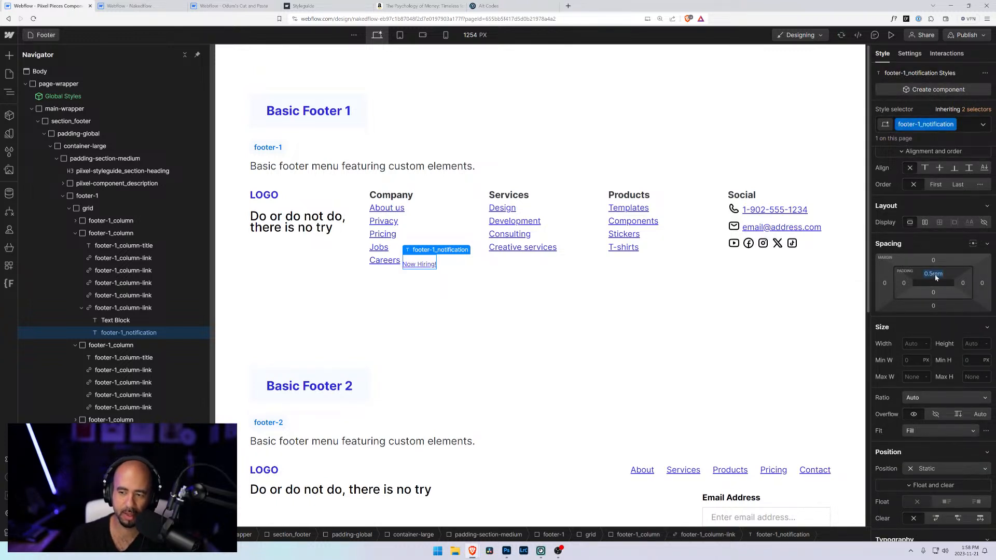
{"action": "left_click_drag", "start_coordinate": [934, 274], "coordinate": [938, 276]}
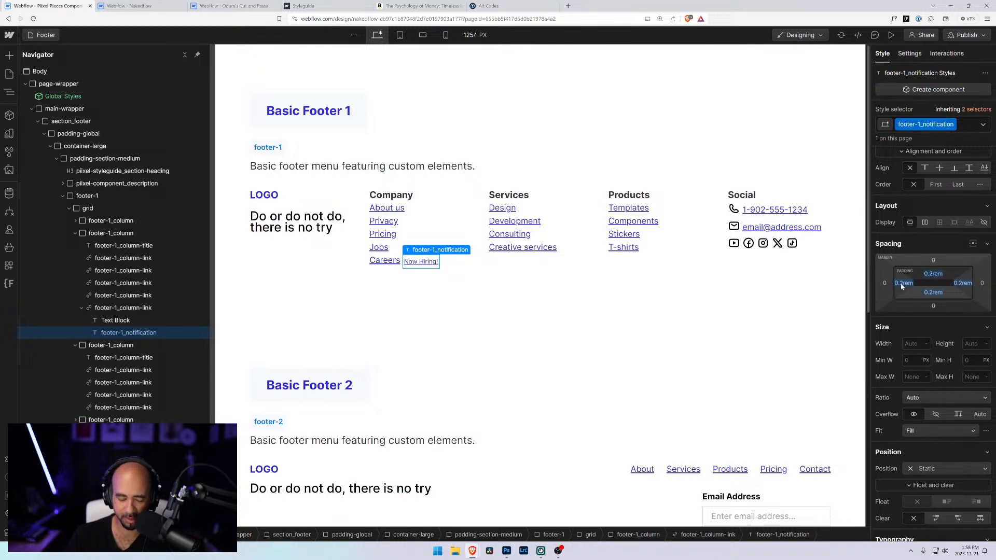
{"action": "left_click_drag", "start_coordinate": [902, 286], "coordinate": [900, 285]}
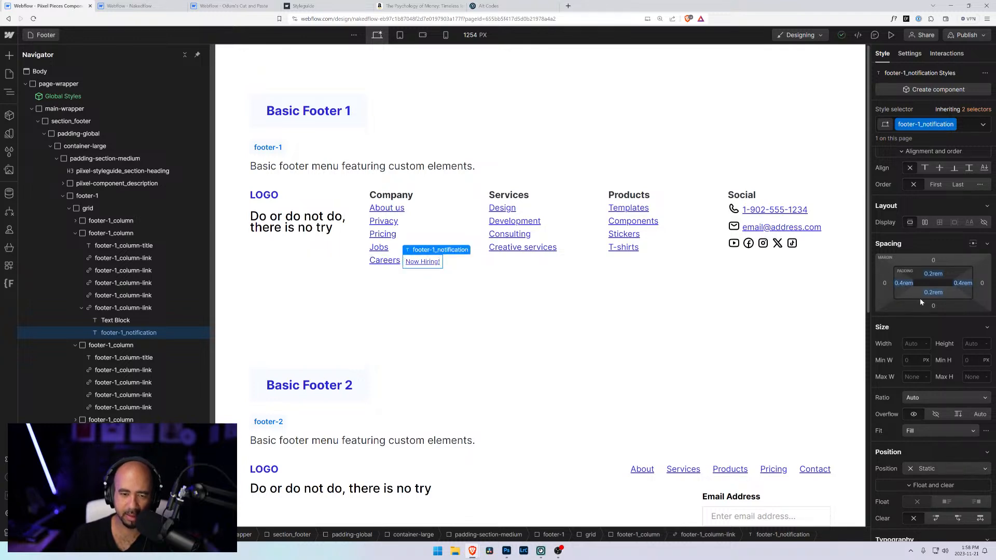
- Give the badge a 0.25rem border radius
{"action": "scroll", "coordinate": [907, 327], "scroll_direction": "down", "scroll_amount": 6}
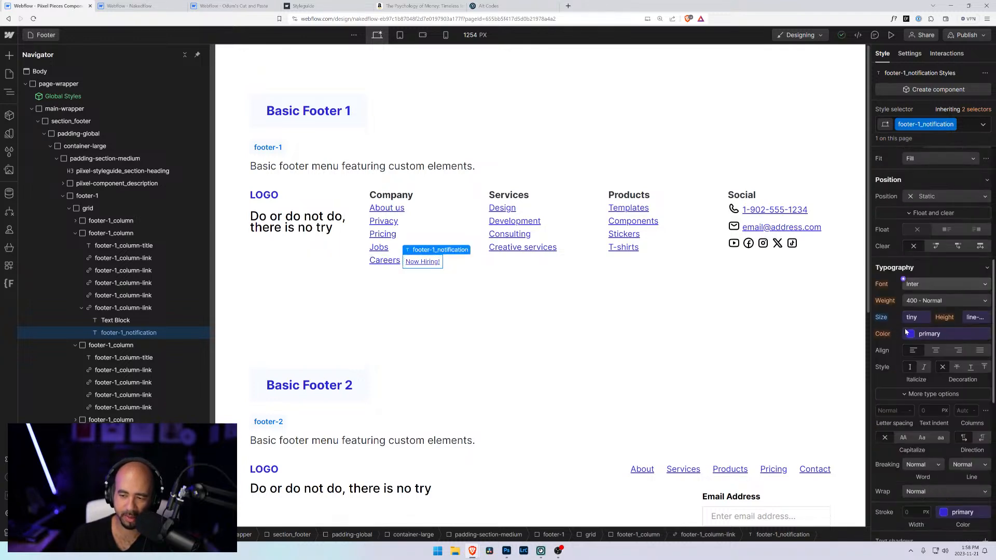
{"action": "scroll", "coordinate": [907, 363], "scroll_direction": "down", "scroll_amount": 3}
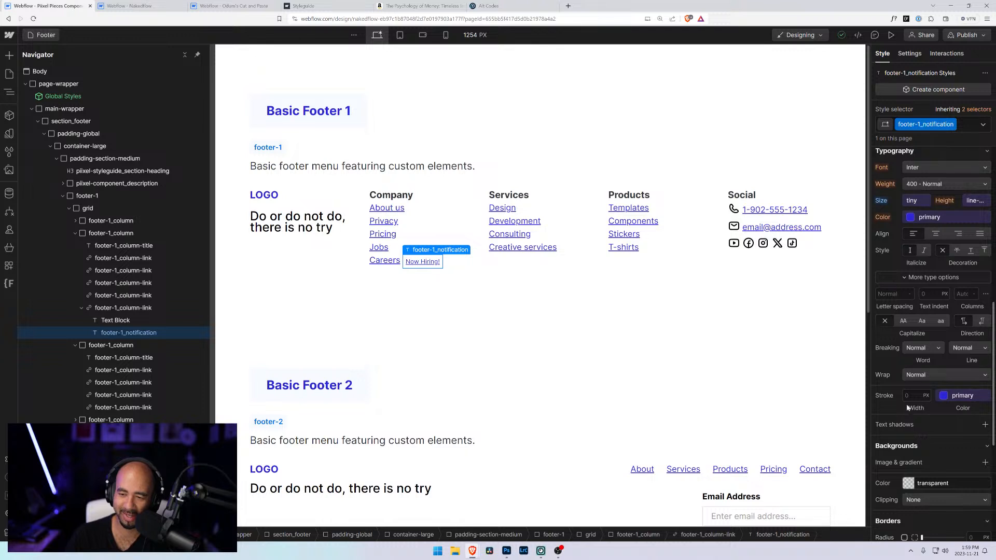
{"action": "scroll", "coordinate": [903, 412], "scroll_direction": "down", "scroll_amount": 10}
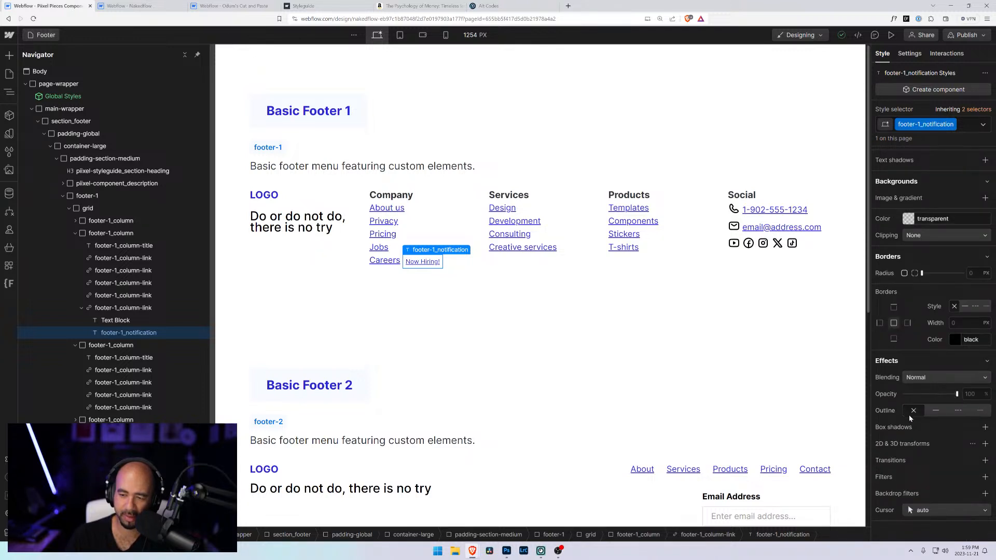
{"action": "left_click", "coordinate": [976, 273]}
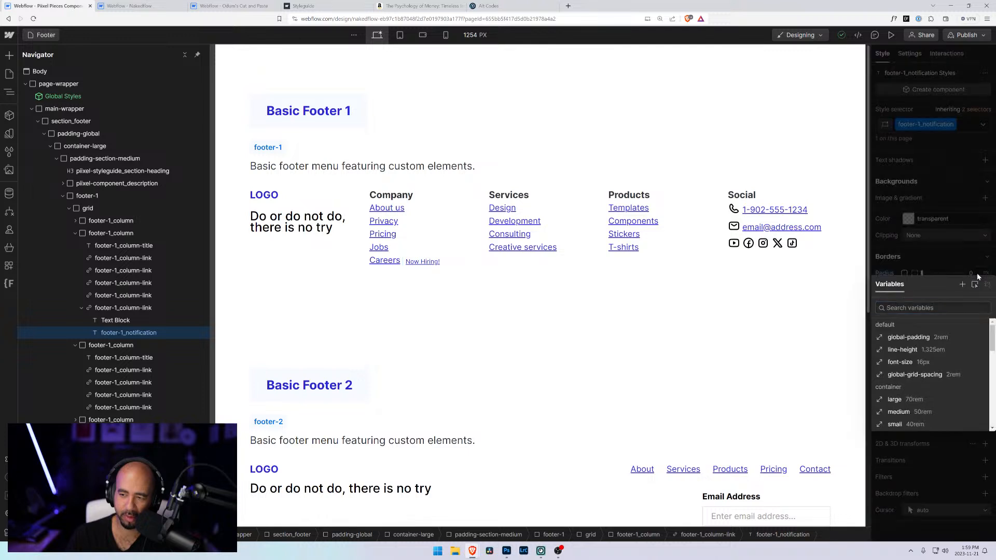
{"action": "left_click", "coordinate": [973, 273]}
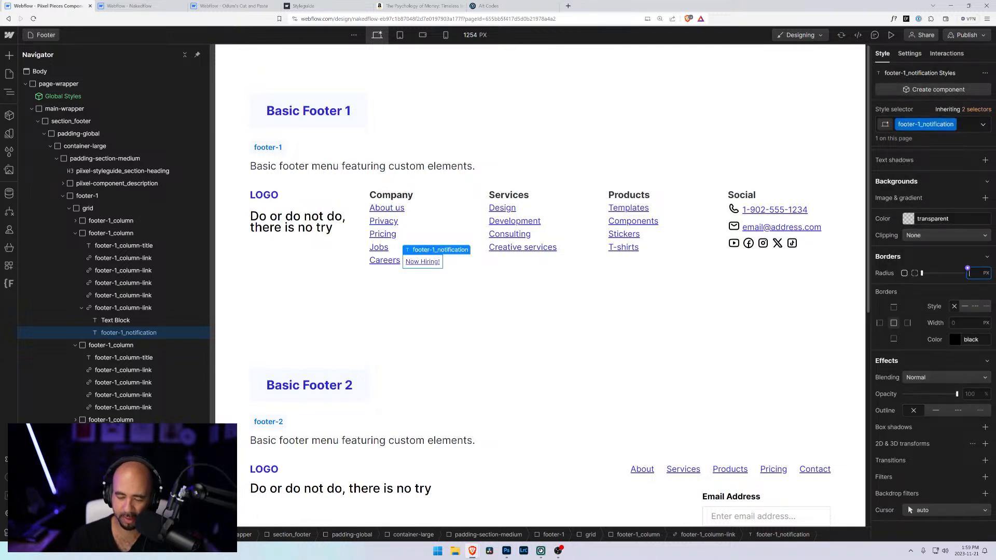
{"action": "type", "text": "0.25rem"}
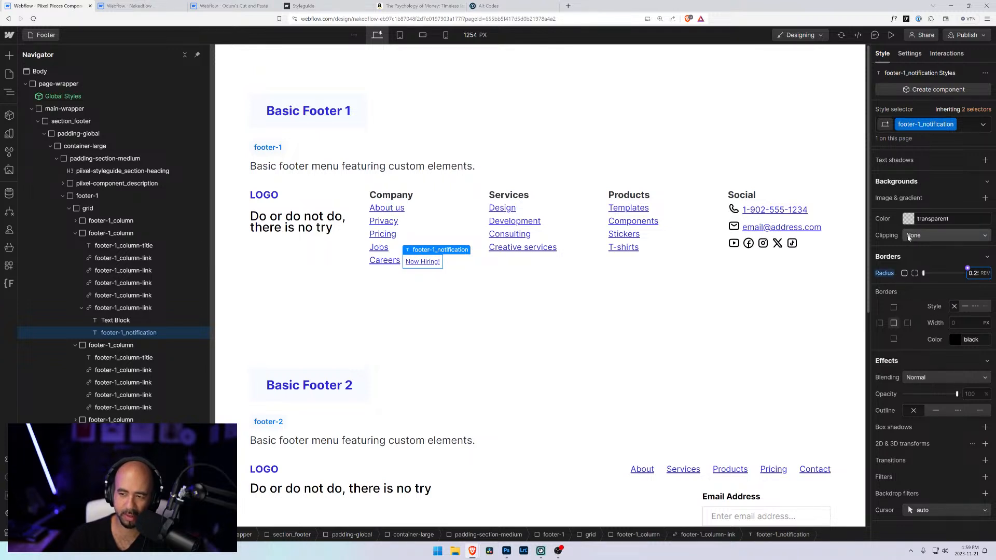
{"action": "left_click", "coordinate": [902, 214]}
- Set the badge background to the accent-light variable and its text colour to black
{"action": "left_click", "coordinate": [903, 214]}
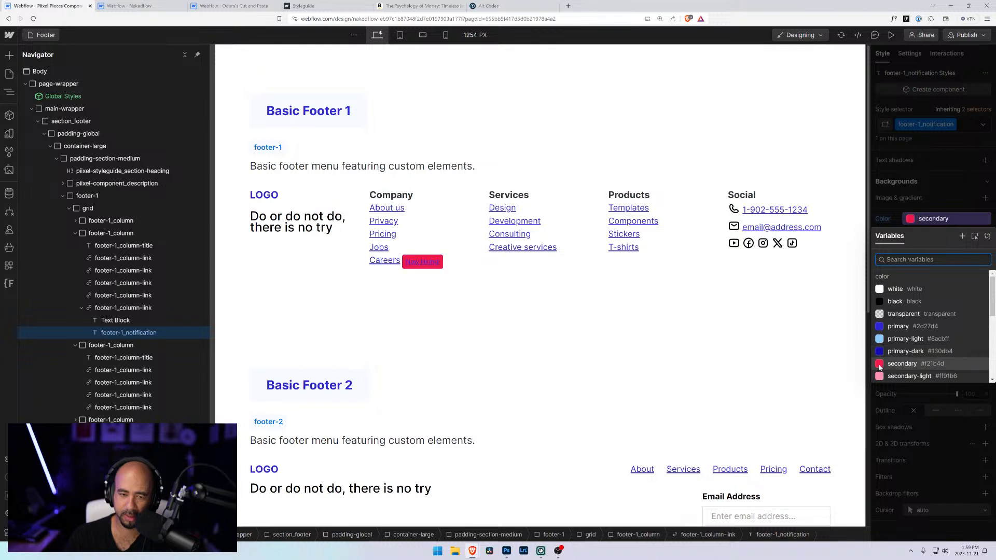
{"action": "scroll", "coordinate": [883, 367], "scroll_direction": "down", "scroll_amount": 1}
{"action": "scroll", "coordinate": [883, 368], "scroll_direction": "down", "scroll_amount": 1}
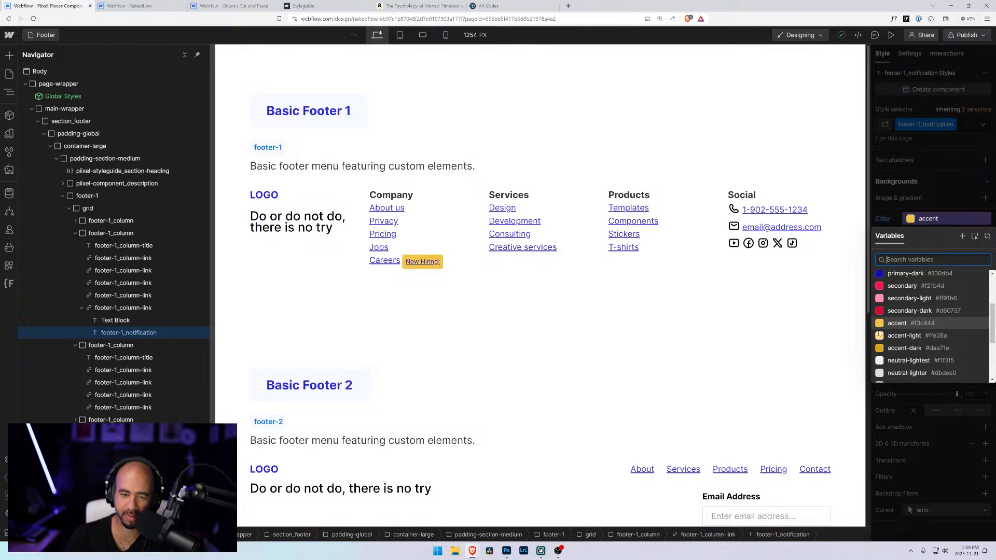
{"action": "left_click", "coordinate": [880, 337]}
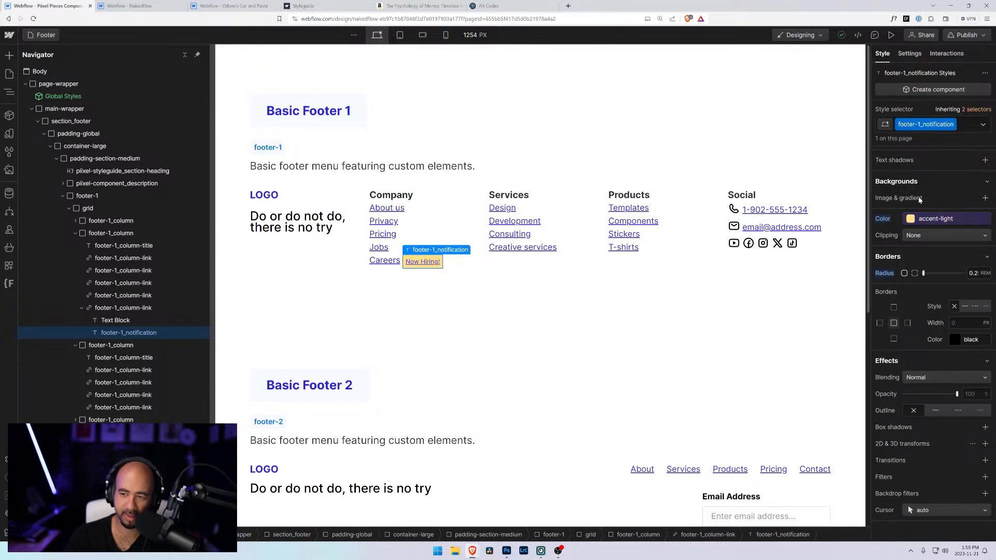
{"action": "scroll", "coordinate": [920, 304], "scroll_direction": "up", "scroll_amount": 5}
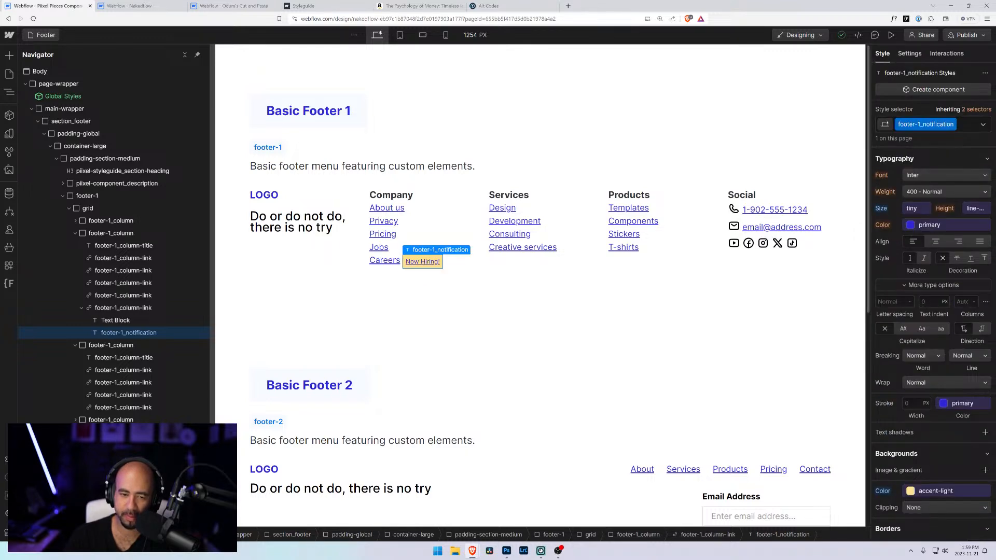
{"action": "scroll", "coordinate": [916, 251], "scroll_direction": "up", "scroll_amount": 2}
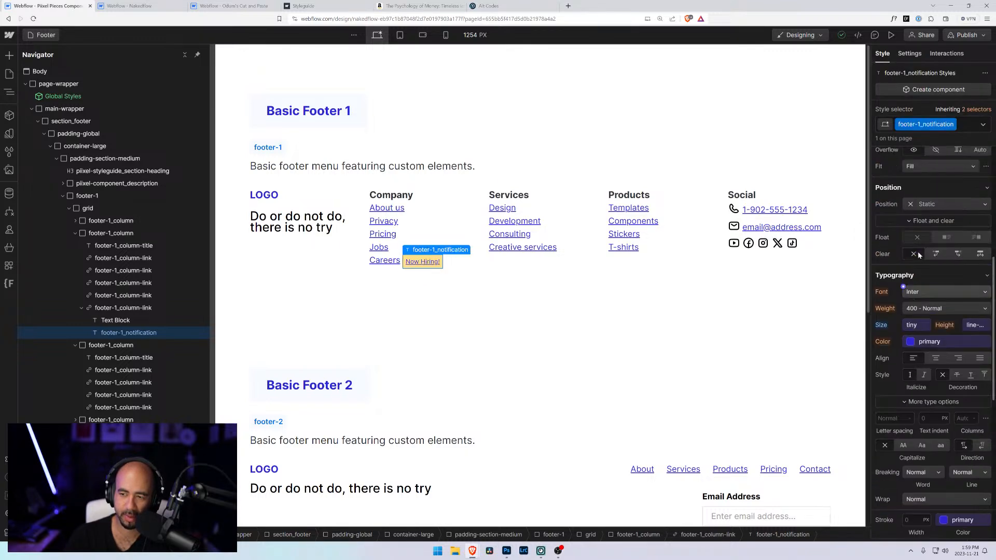
{"action": "left_click", "coordinate": [910, 342]}
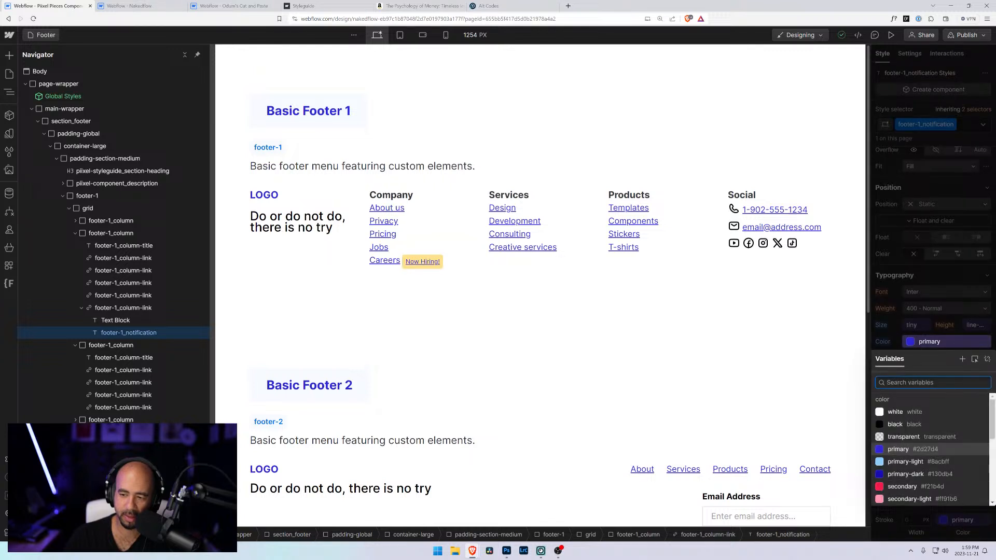
{"action": "left_click", "coordinate": [895, 424]}
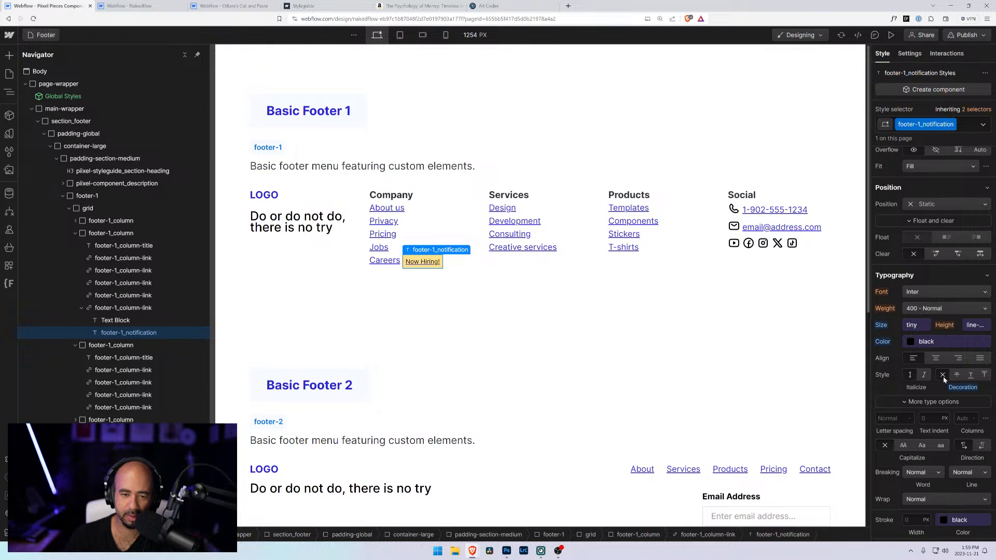
{"action": "left_click", "coordinate": [377, 281]}
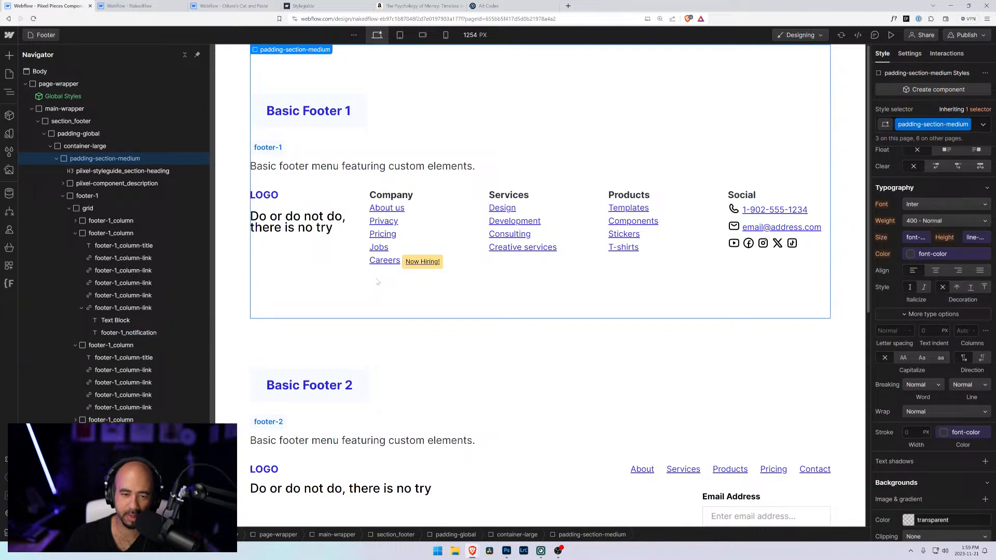
{"action": "left_click", "coordinate": [410, 265]}
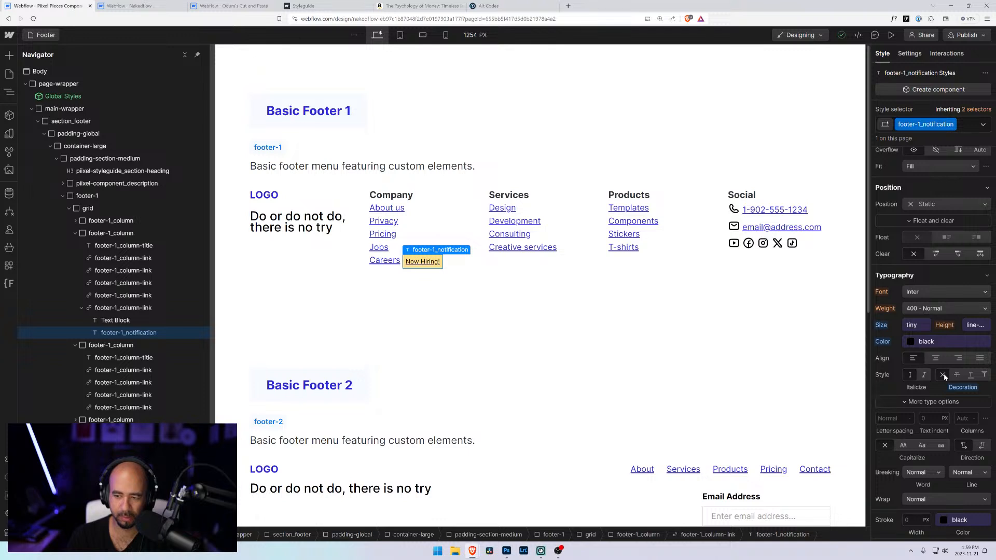
- Add the is-with-notification combo class to the Careers link and set its decoration to none
{"action": "left_click", "coordinate": [133, 312]}
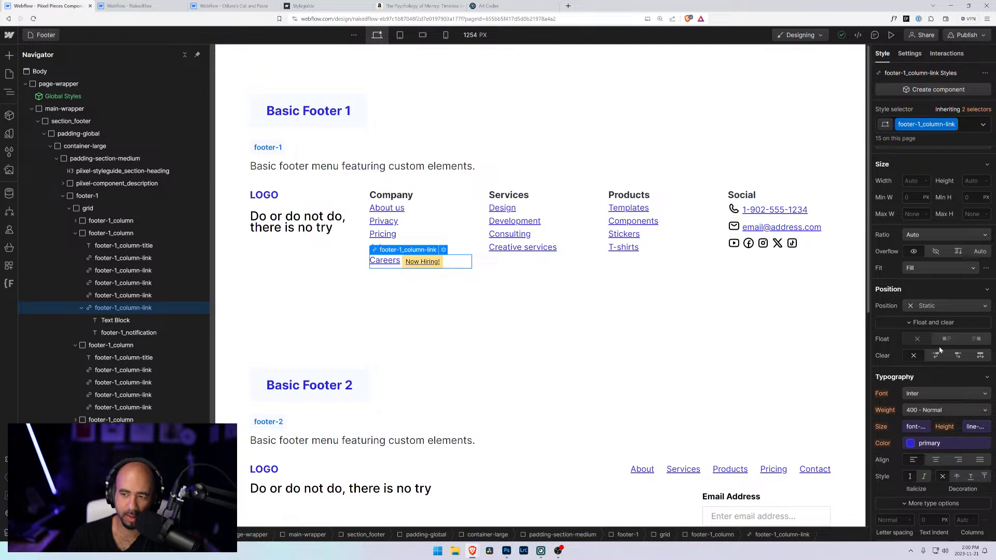
{"action": "left_click", "coordinate": [960, 124]}
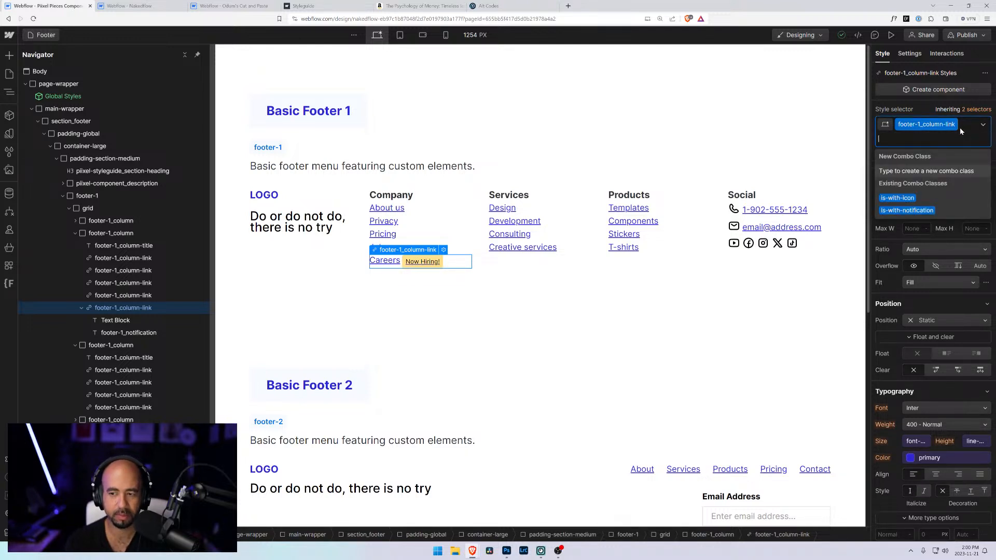
{"action": "left_click", "coordinate": [895, 211]}
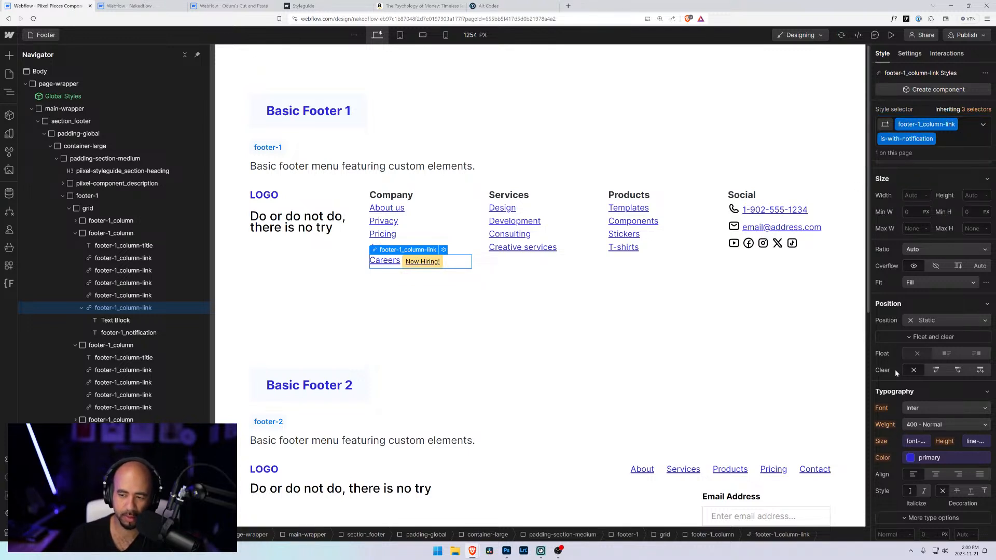
{"action": "scroll", "coordinate": [958, 249], "scroll_direction": "down", "scroll_amount": 3}
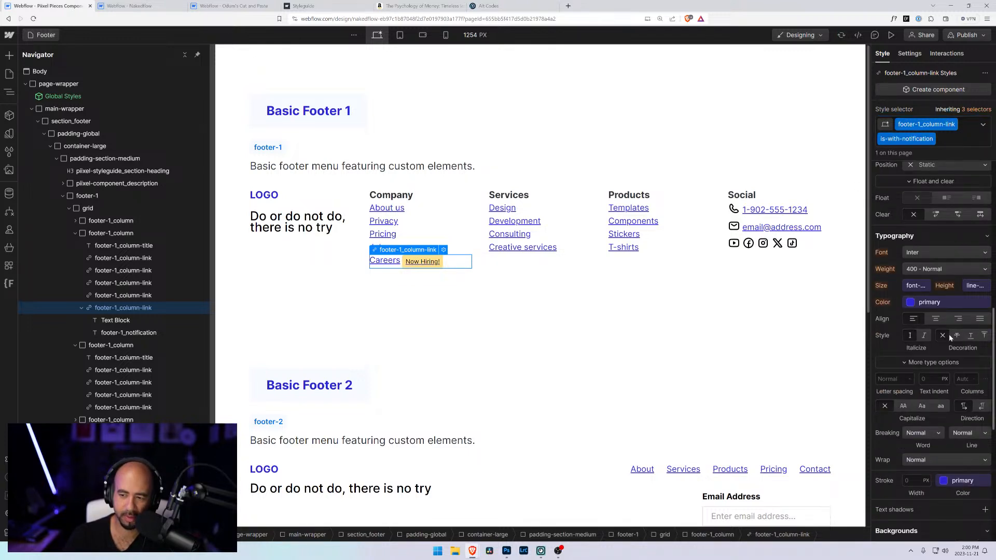
{"action": "left_click", "coordinate": [946, 335]}
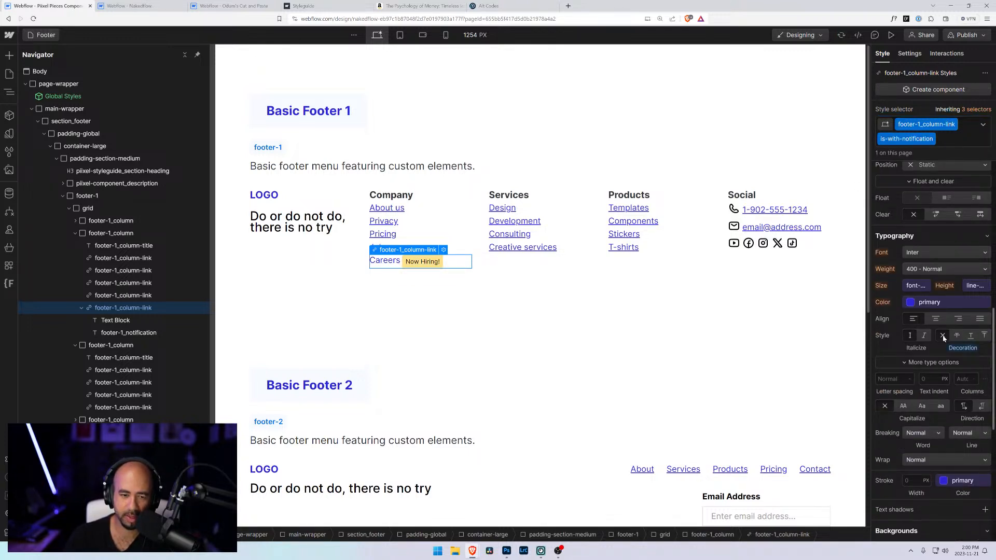
- Underline the Careers text block and rename its class to footer-1_column-link-text
{"action": "left_click", "coordinate": [123, 321]}
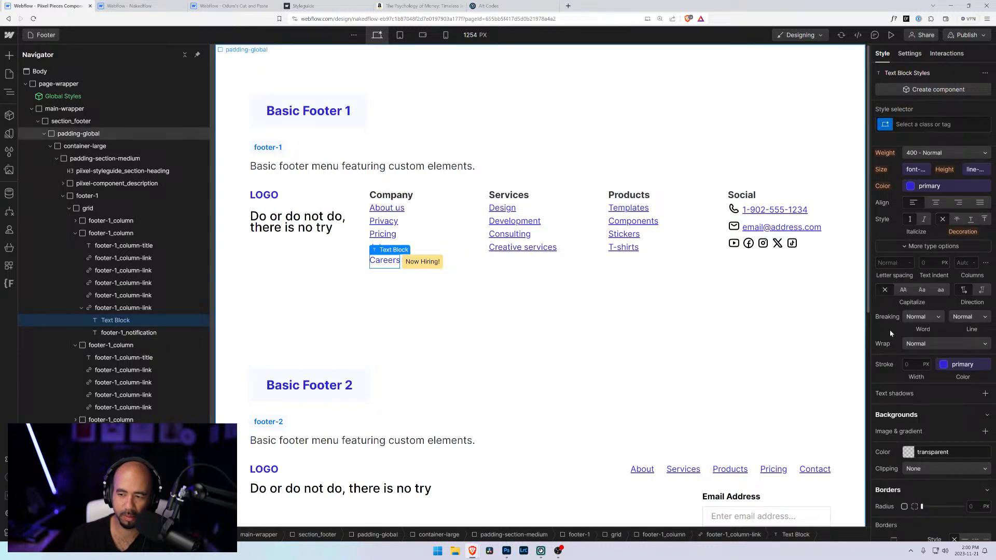
{"action": "left_click", "coordinate": [971, 221]}
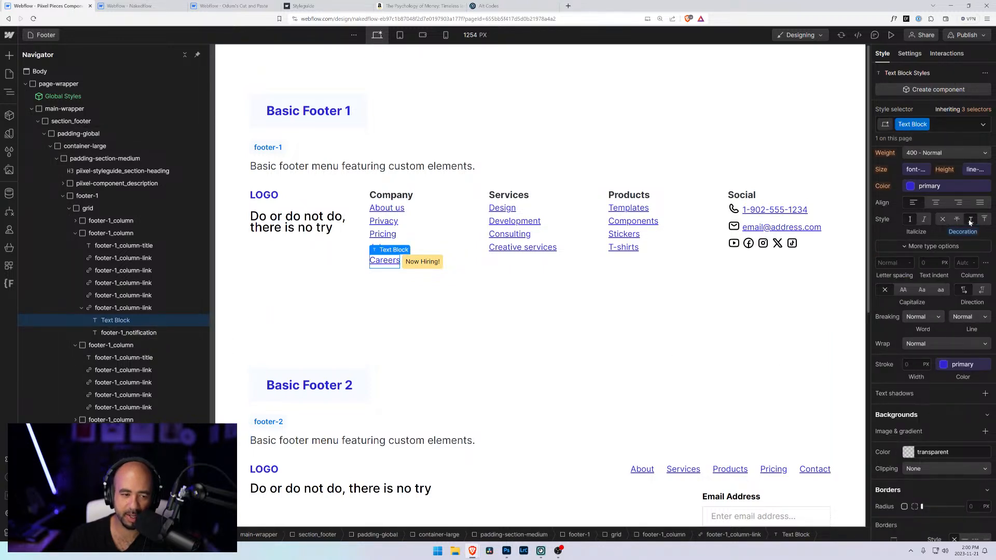
{"action": "left_click", "coordinate": [926, 125]}
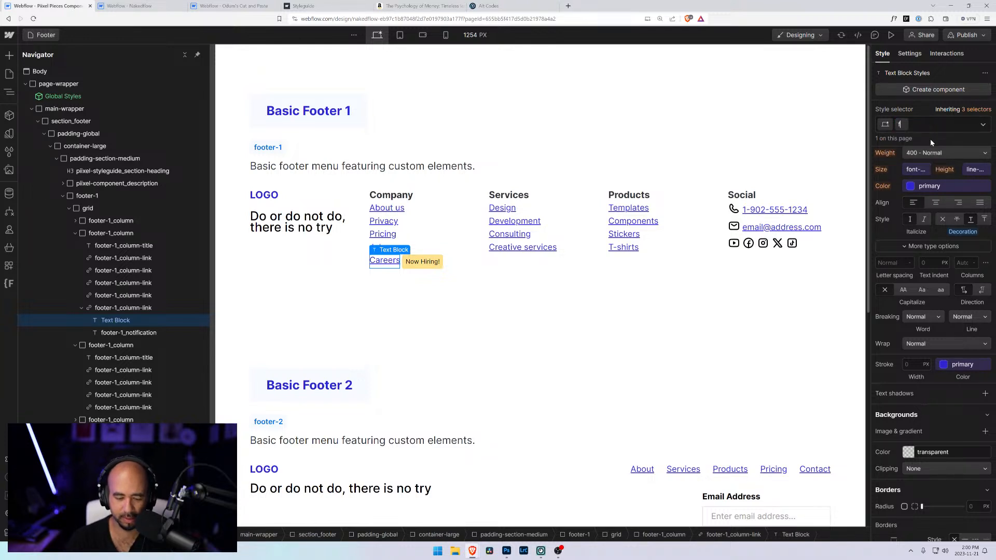
{"action": "type", "text": "-1"}
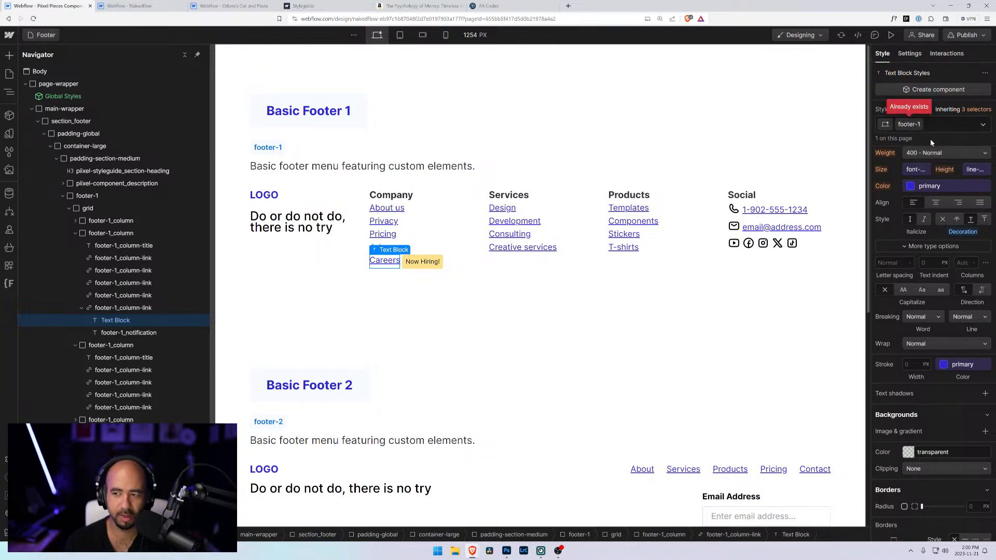
{"action": "type", "text": "_column"}
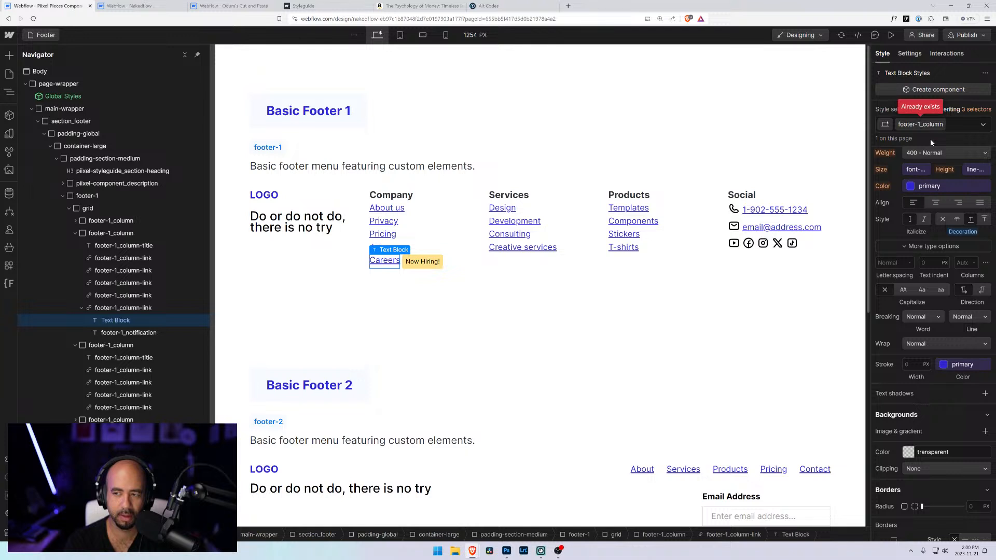
{"action": "type", "text": "-link-text"}
{"action": "key", "text": "Return"}
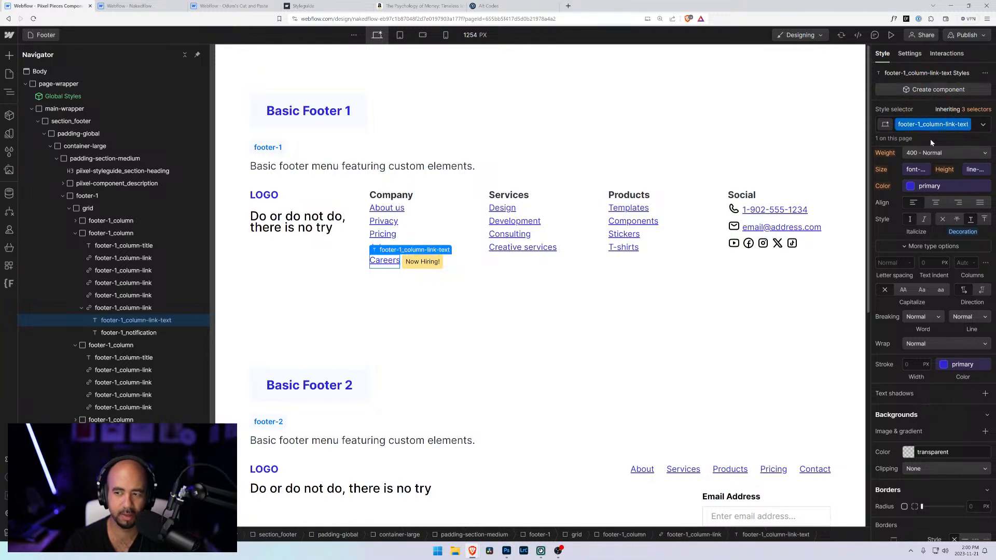
{"action": "scroll", "coordinate": [916, 272], "scroll_direction": "up", "scroll_amount": 2}
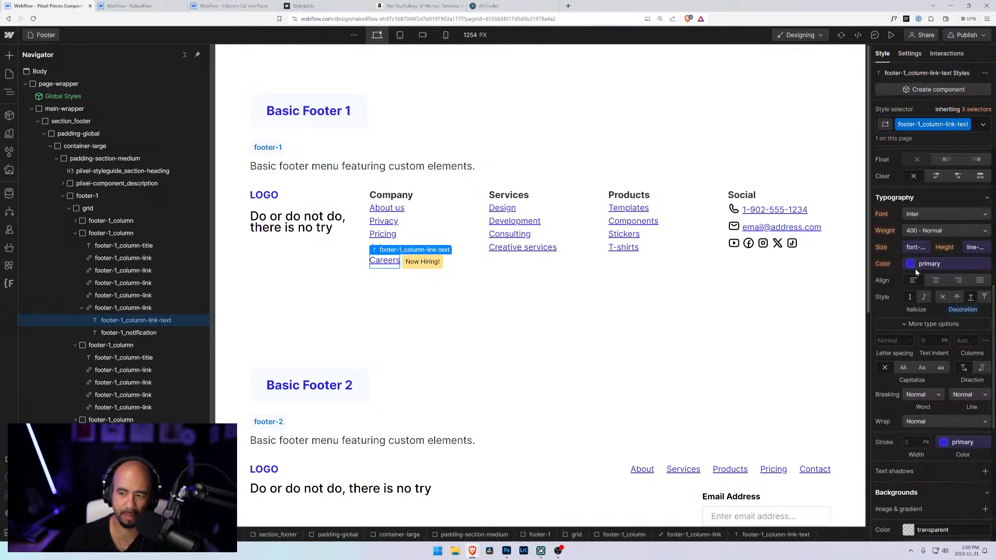
{"action": "left_click", "coordinate": [408, 262]}
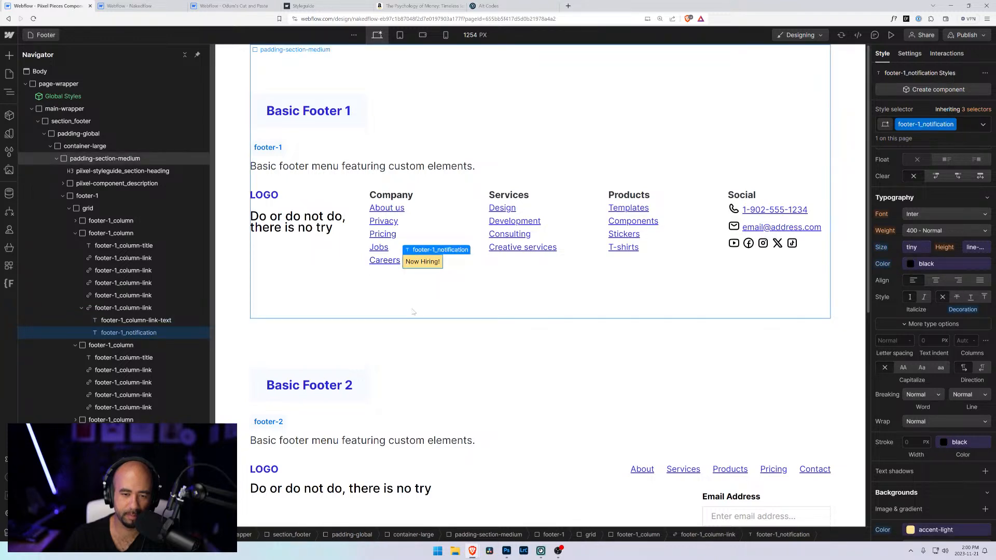
- Make the Now Hiring! badge text semi bold
{"action": "scroll", "coordinate": [911, 446], "scroll_direction": "down", "scroll_amount": 5}
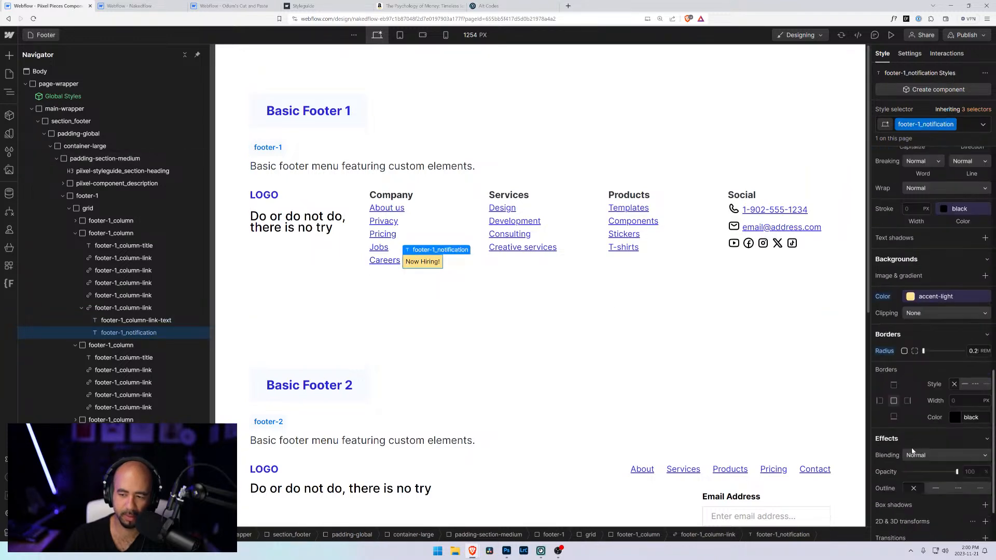
{"action": "scroll", "coordinate": [913, 446], "scroll_direction": "up", "scroll_amount": 6}
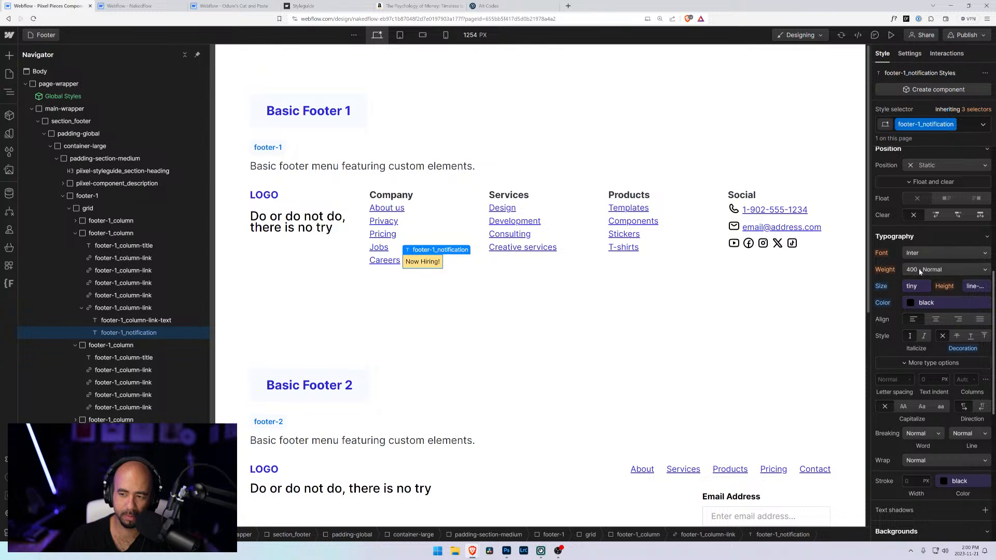
{"action": "left_click", "coordinate": [919, 270]}
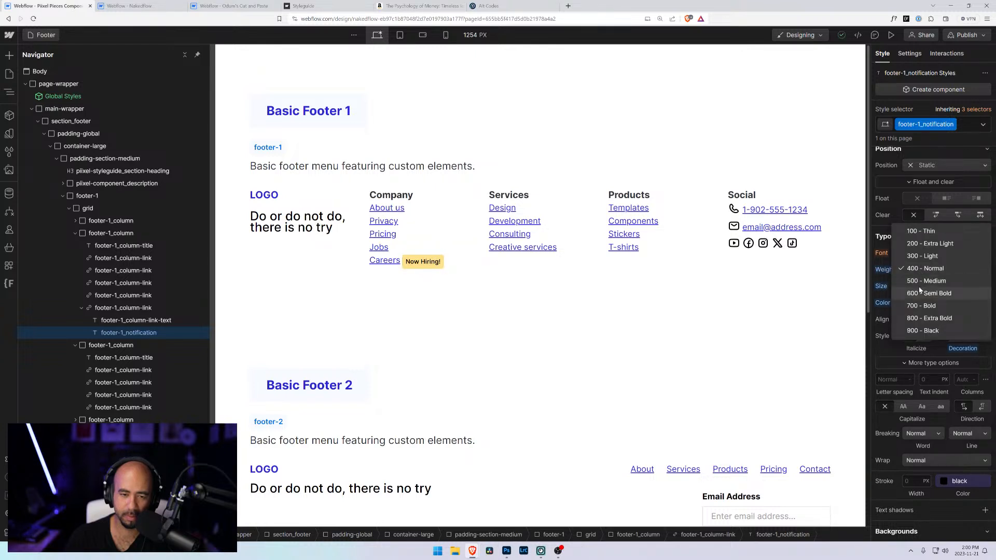
{"action": "left_click", "coordinate": [920, 292]}
- Set the badge's top and bottom padding to 0.125rem
{"action": "scroll", "coordinate": [928, 259], "scroll_direction": "up", "scroll_amount": 5}
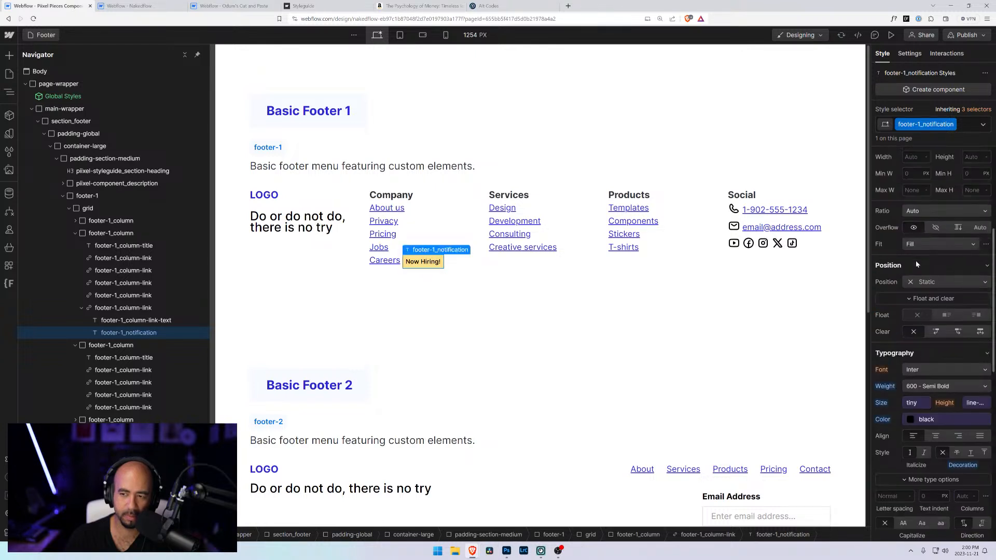
{"action": "left_click", "coordinate": [932, 248]}
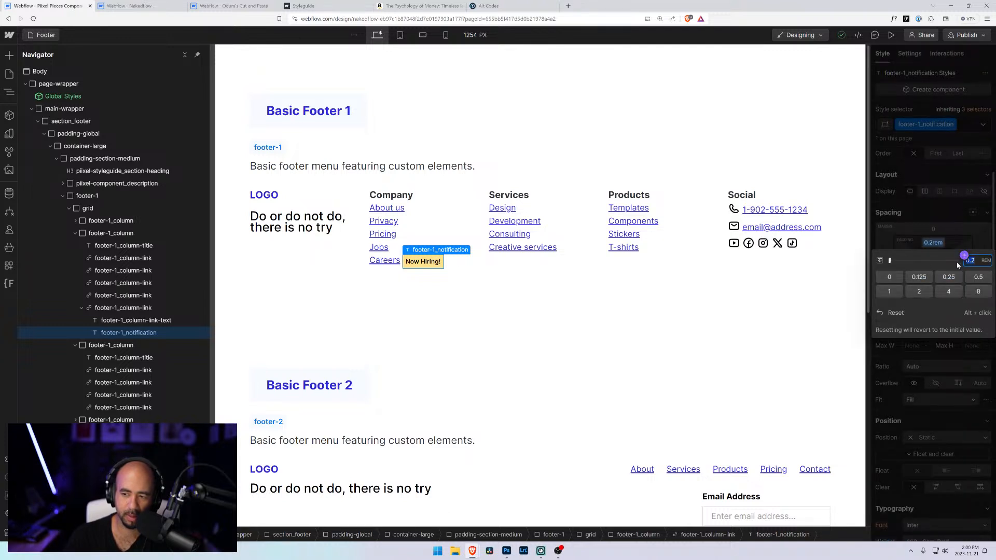
{"action": "left_click", "coordinate": [925, 278]}
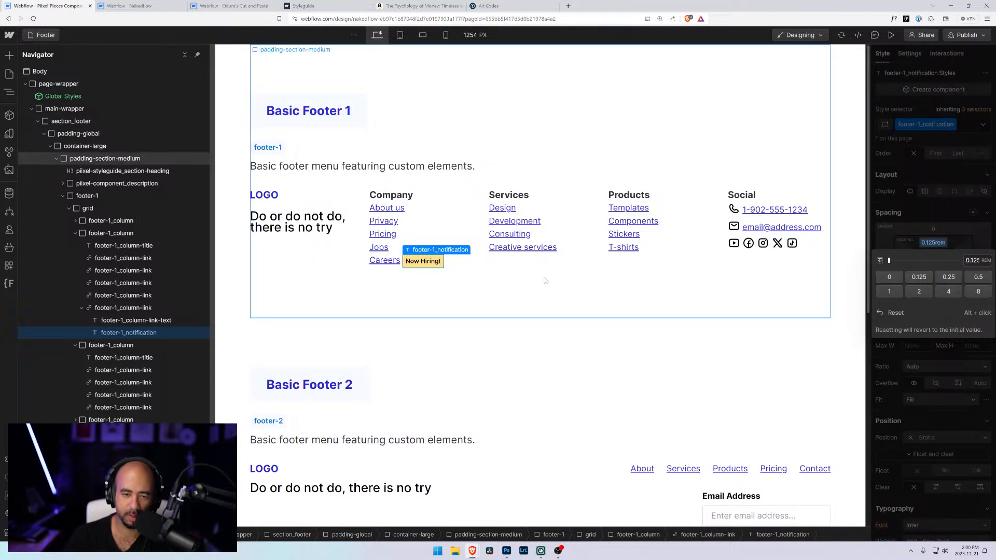
{"action": "left_click", "coordinate": [482, 288]}
{"action": "left_click", "coordinate": [423, 261]}
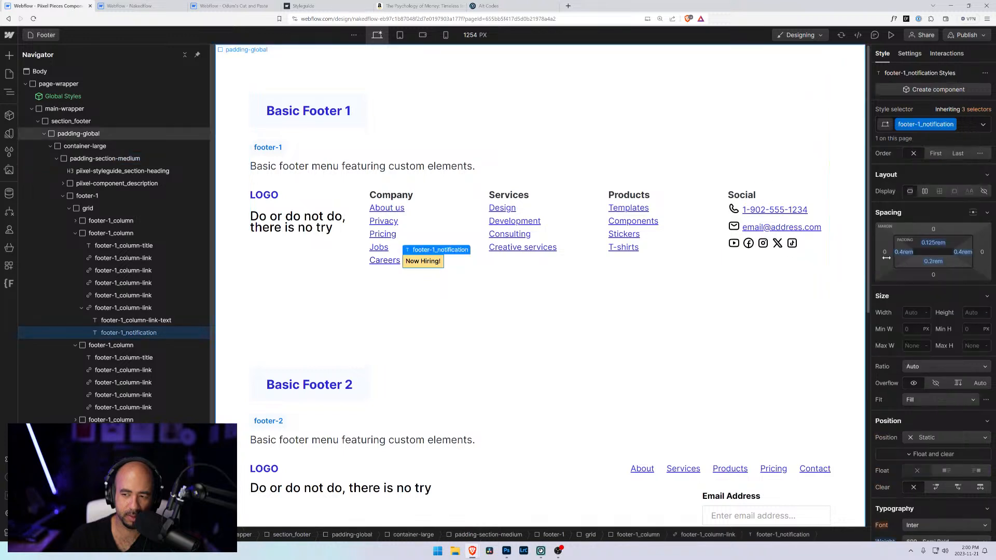
{"action": "left_click", "coordinate": [932, 262]}
{"action": "type", "text": "0.125"}
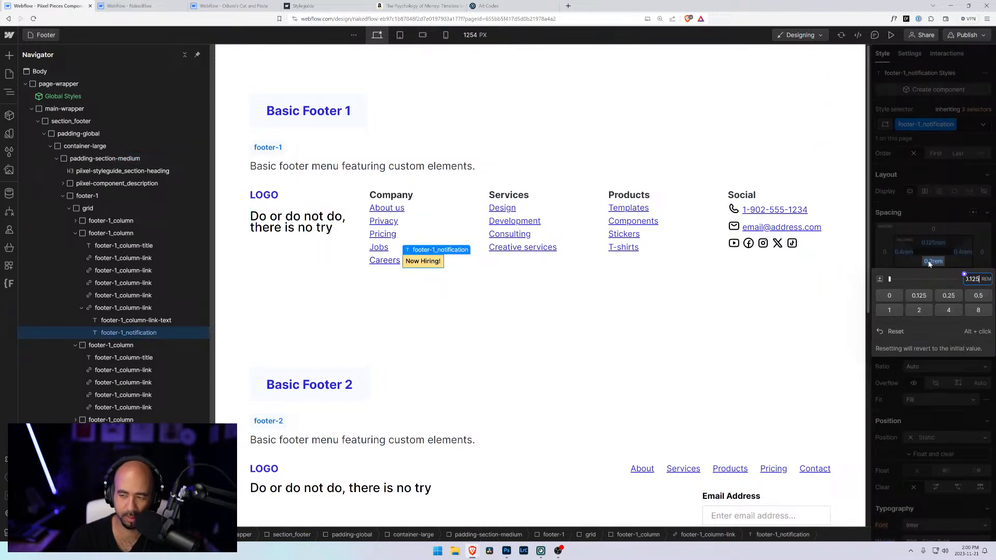
{"action": "key", "text": "Return"}
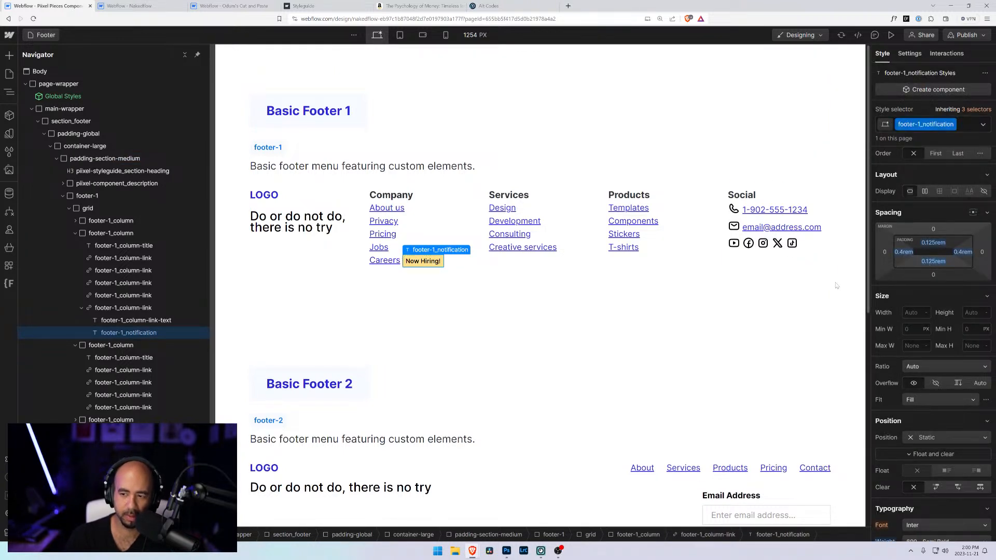
{"action": "left_click", "coordinate": [566, 320]}
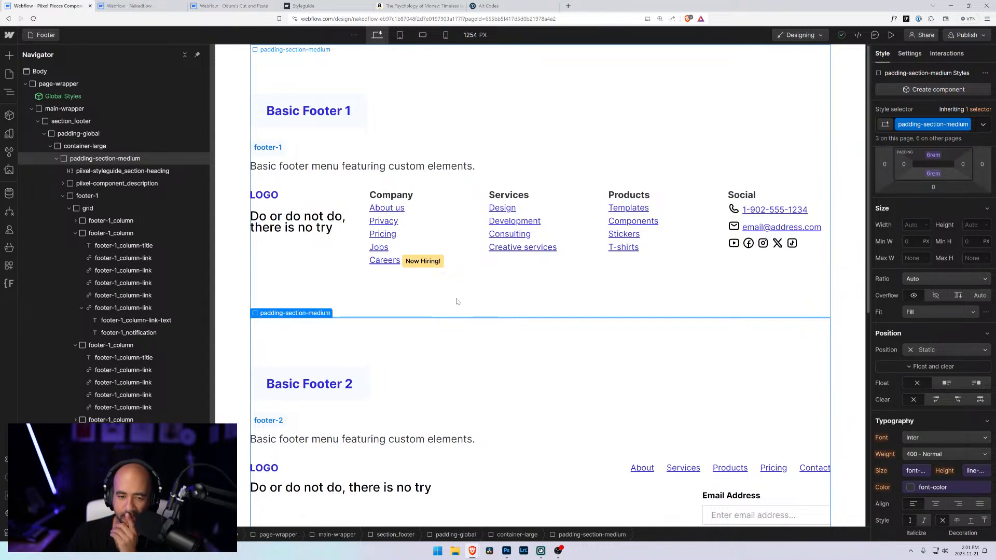
{"action": "left_click", "coordinate": [412, 263]}
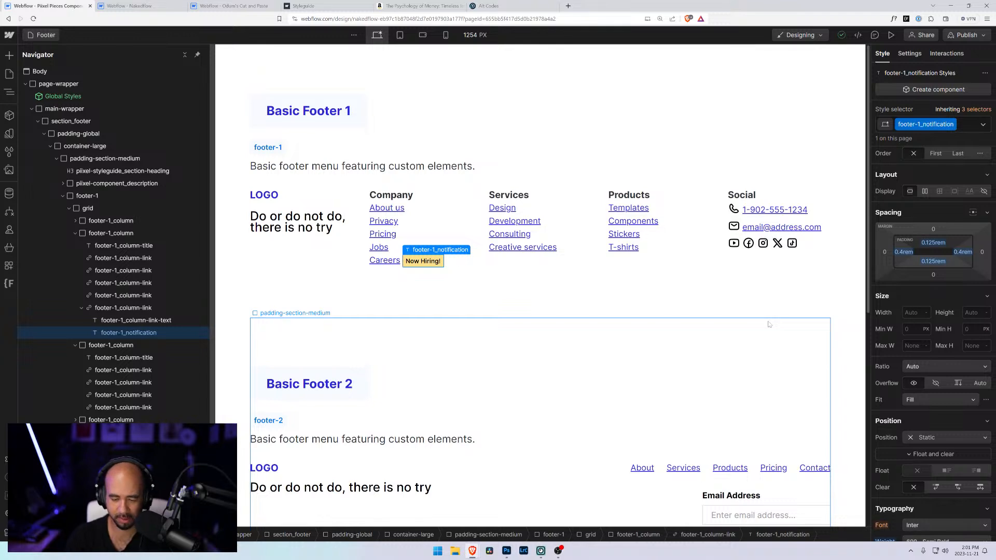
{"action": "key", "text": "ctrl+minus"}
{"action": "key", "text": "ctrl+minus"}
{"action": "key", "text": "ctrl+minus"}
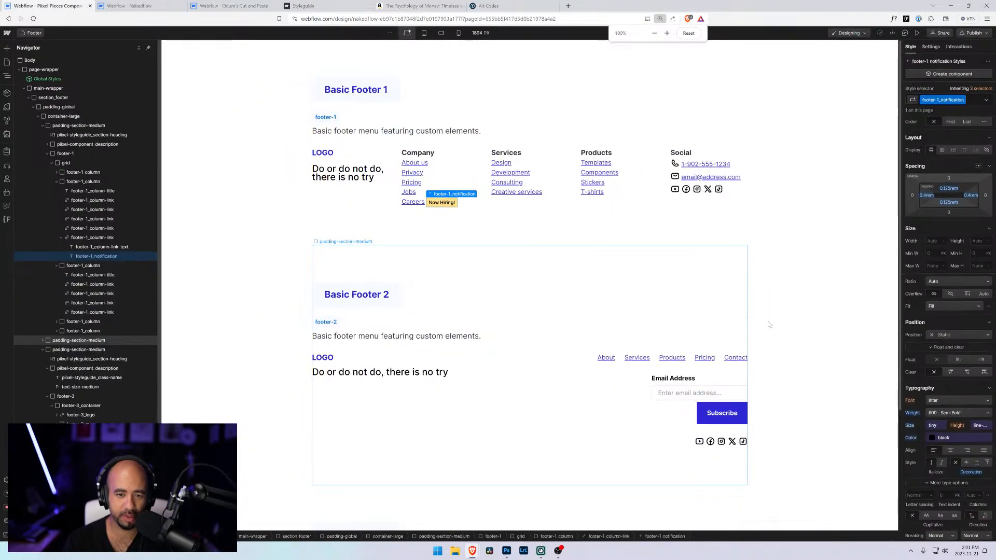
{"action": "left_click", "coordinate": [327, 211]}
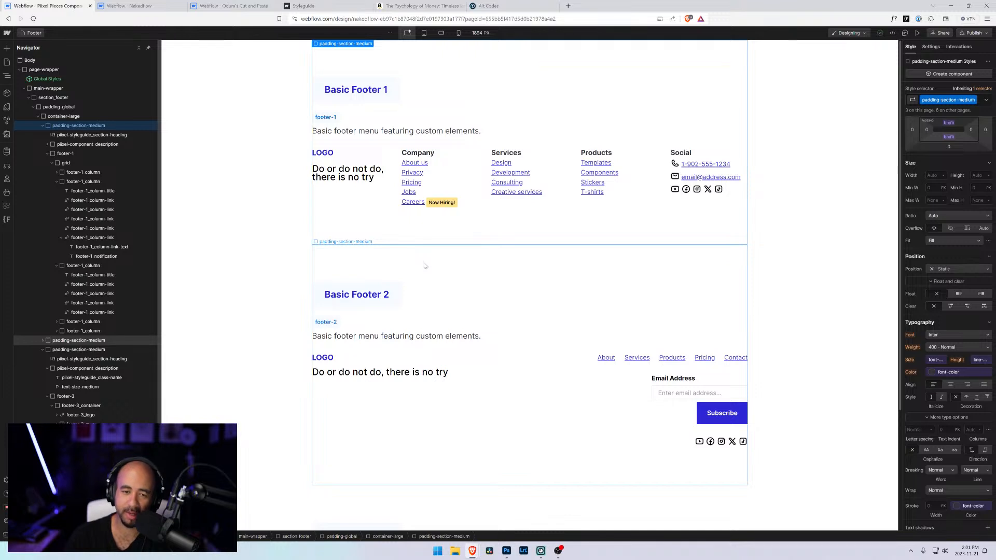
{"action": "left_click", "coordinate": [426, 205]}
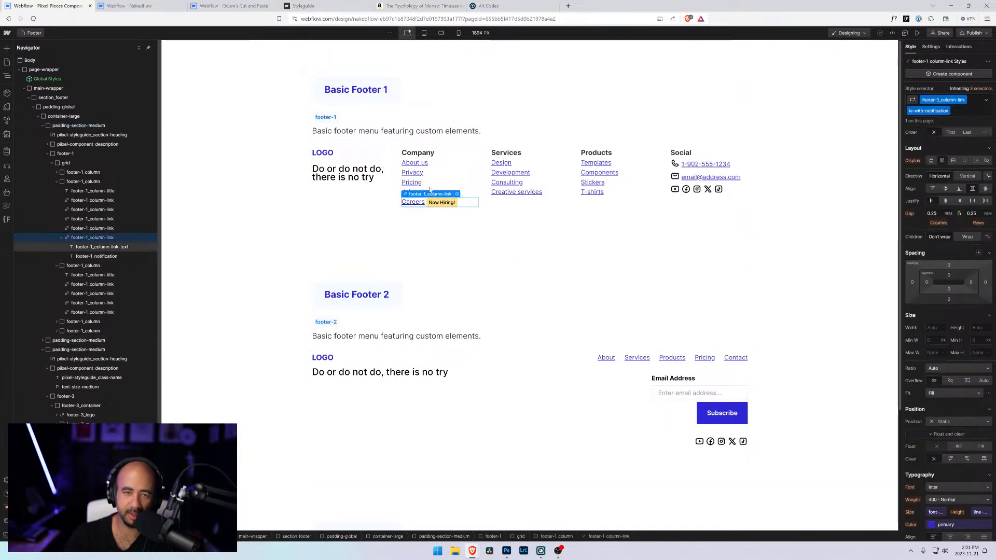
{"action": "key", "text": "ctrl+plus"}
{"action": "key", "text": "ctrl+plus"}
{"action": "key", "text": "ctrl+plus"}
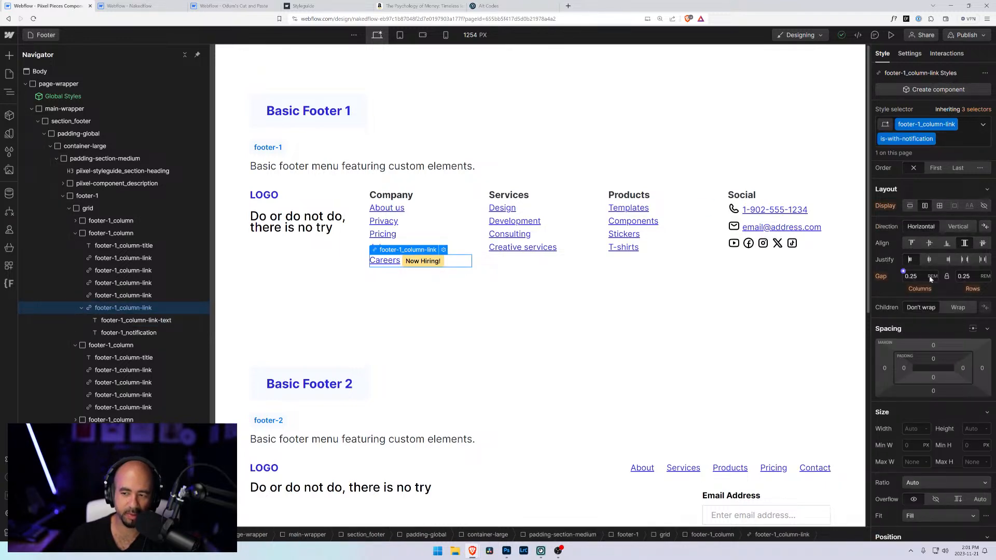
{"action": "scroll", "coordinate": [932, 280], "scroll_direction": "down", "scroll_amount": 6}
{"action": "scroll", "coordinate": [932, 280], "scroll_direction": "down", "scroll_amount": 3}
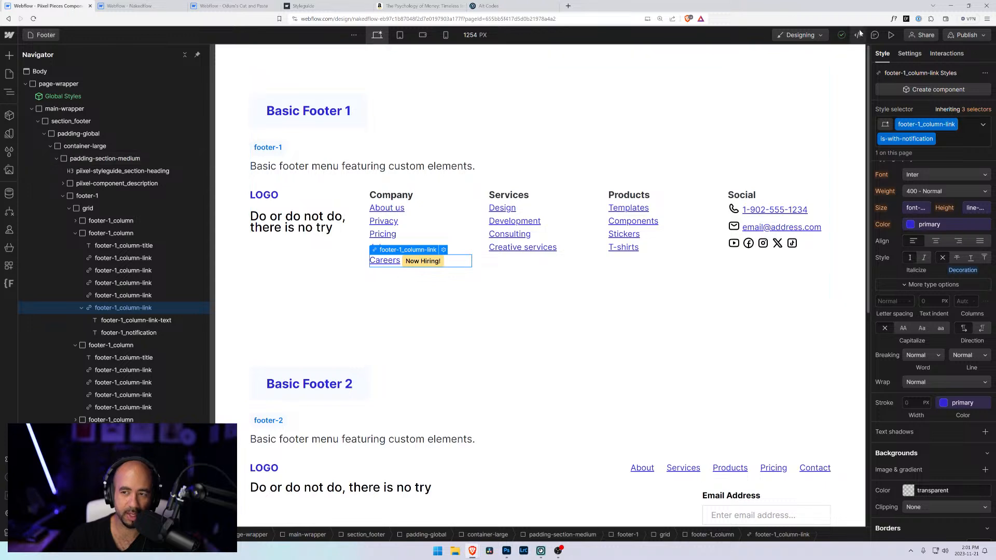
{"action": "key", "text": "ctrl+shift+p"}
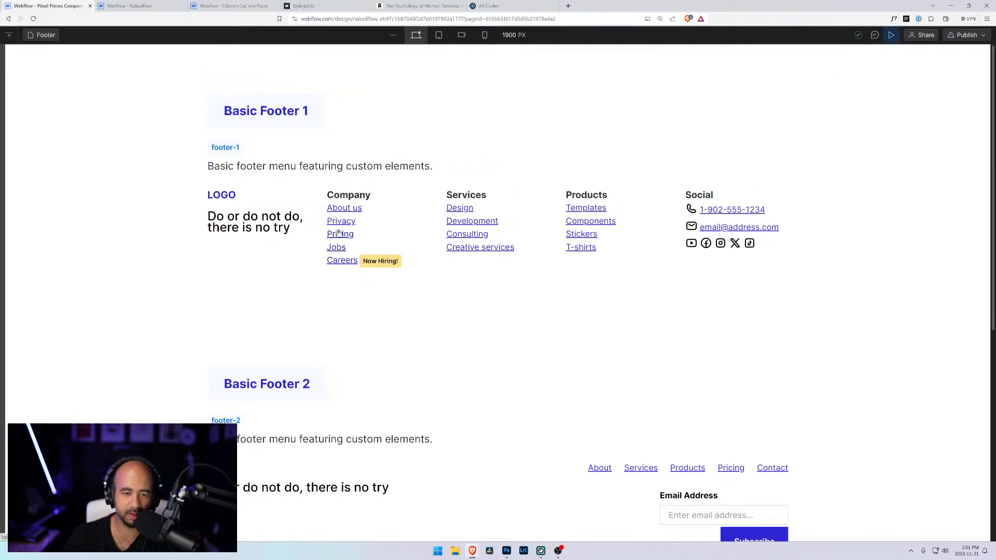
{"action": "key", "text": "ctrl+shift+p"}
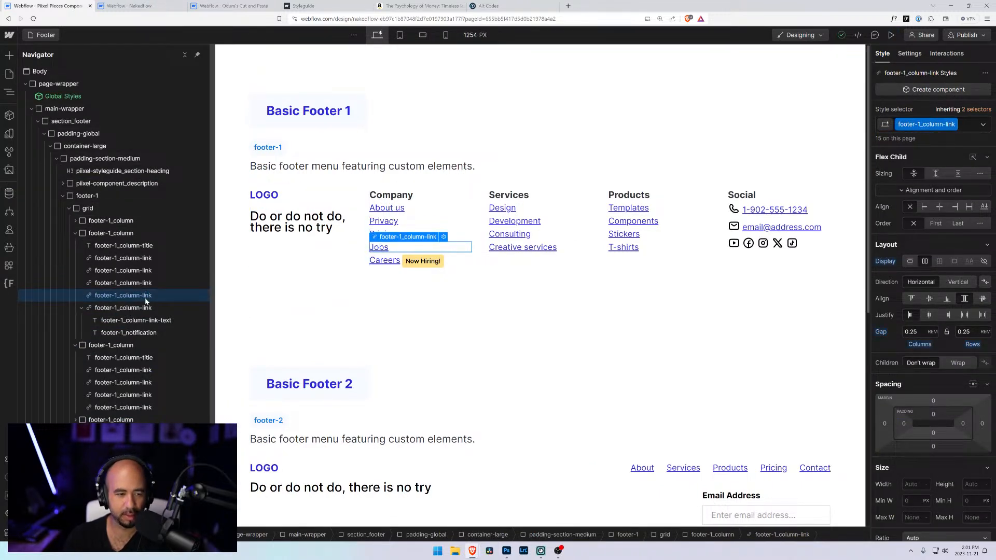
- Delete the Jobs link and rename the Careers link's is-with-notification combo class to with-notification
{"action": "key", "text": "Delete"}
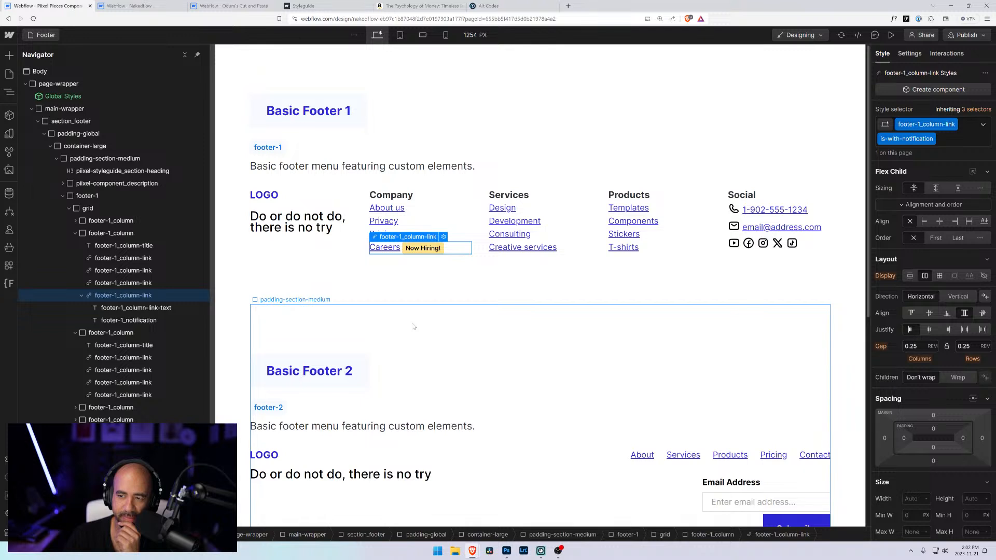
{"action": "left_click", "coordinate": [932, 141]}
{"action": "left_click", "coordinate": [908, 153]}
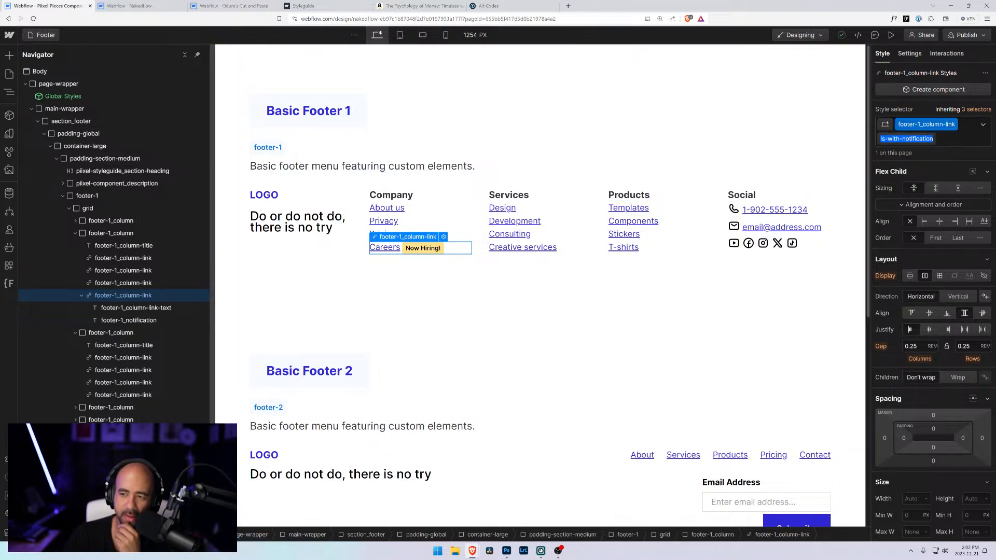
{"action": "left_click", "coordinate": [885, 139]}
{"action": "key", "text": "BackSpace"}
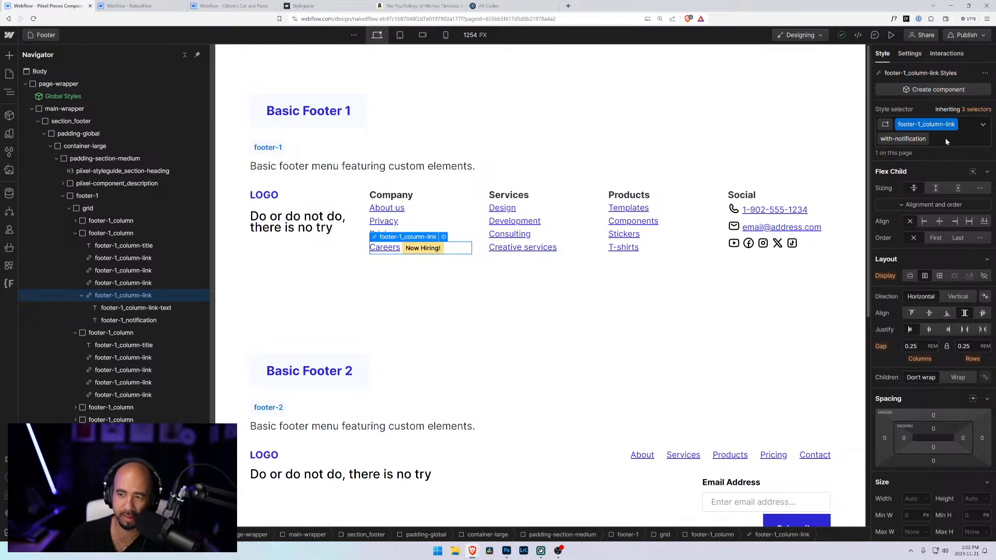
{"action": "key", "text": "Return"}
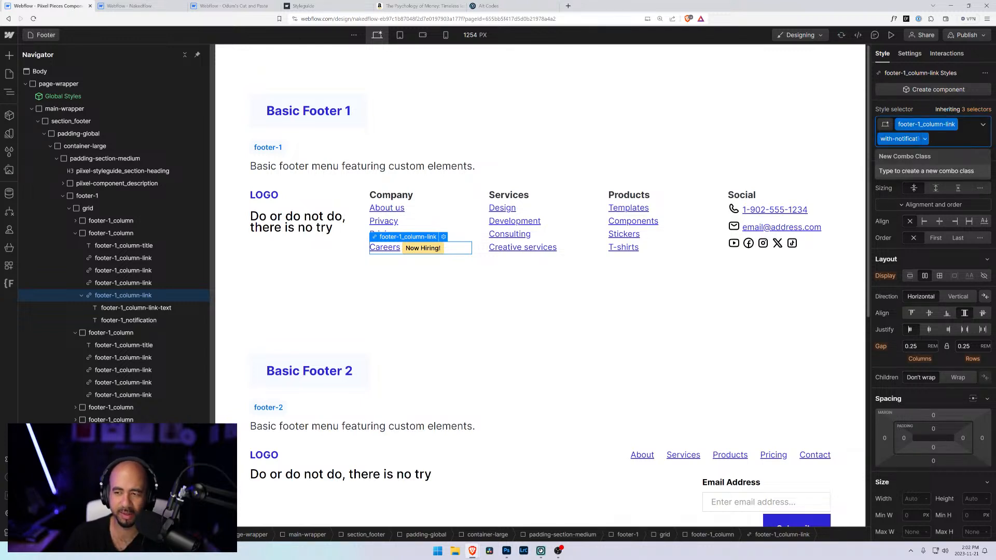
{"action": "key", "text": "Escape"}
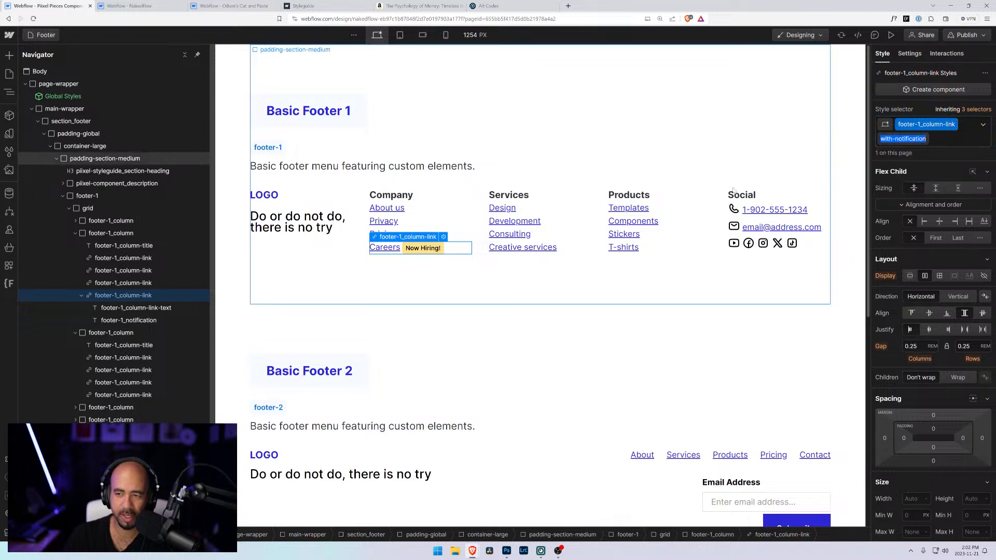
- Deselect and reselect the Careers link to check the Now Hiring! badge in the footer
{"action": "left_click", "coordinate": [851, 142]}
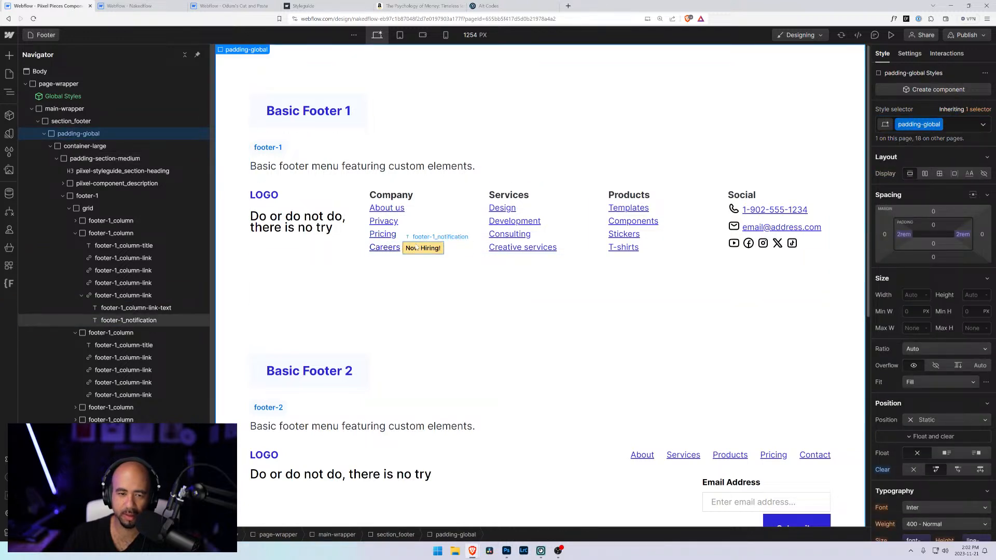
{"action": "left_click", "coordinate": [401, 250]}
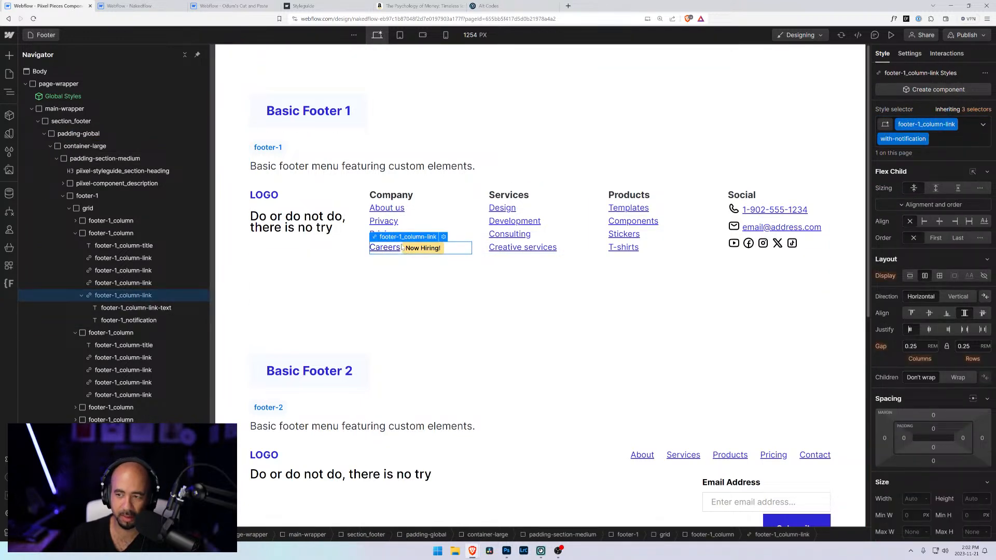
{"action": "left_click", "coordinate": [515, 284]}
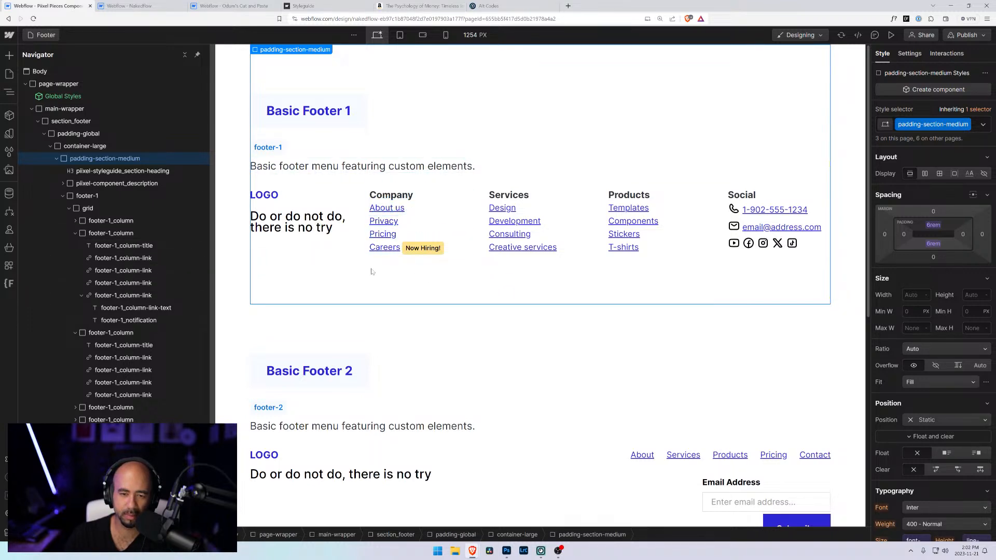
{"action": "scroll", "coordinate": [372, 272], "scroll_direction": "down", "scroll_amount": 5}
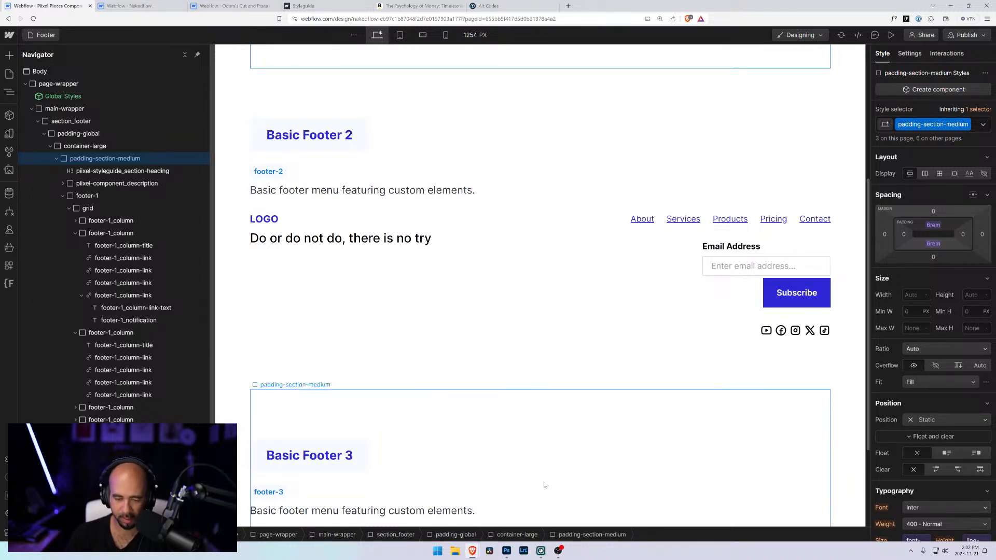
{"action": "scroll", "coordinate": [543, 482], "scroll_direction": "up", "scroll_amount": 5}
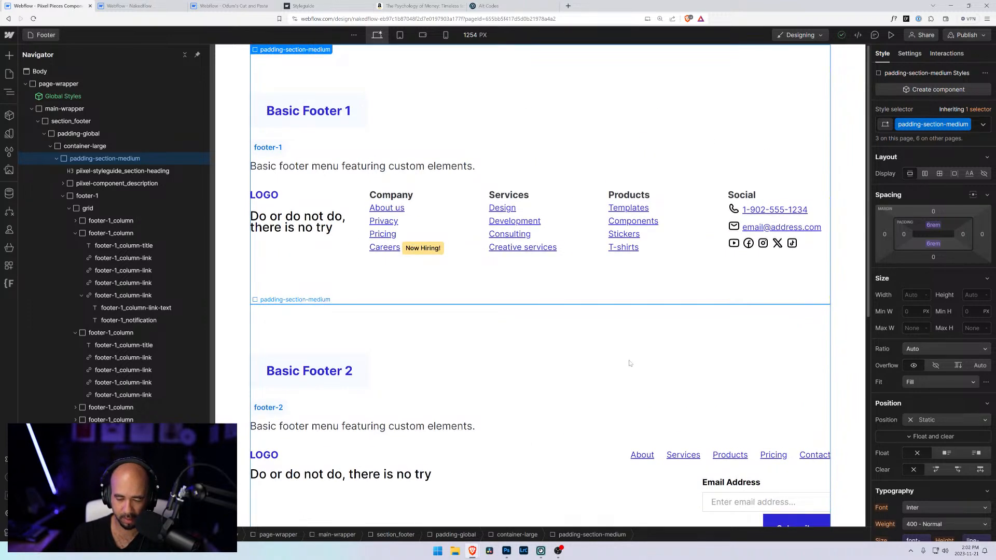
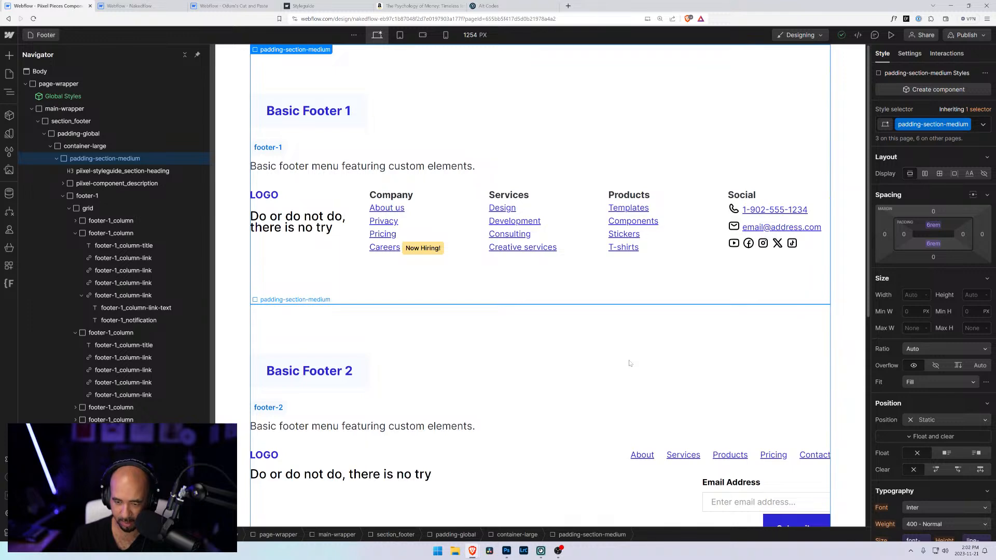
- Insert an empty Div Block directly below the 'Do or do not do' creed line in Basic Footer 2
{"action": "scroll", "coordinate": [629, 363], "scroll_direction": "down", "scroll_amount": 4}
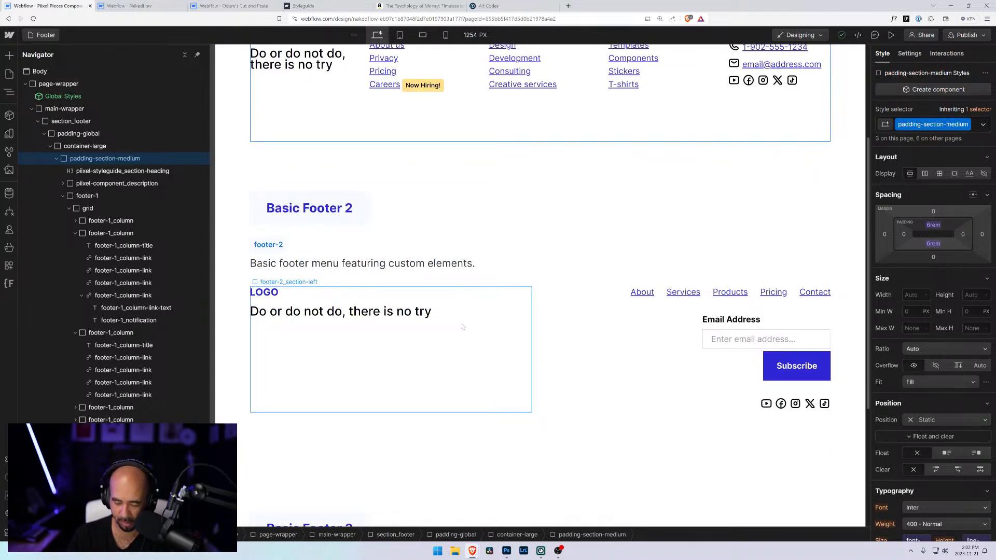
{"action": "left_click", "coordinate": [464, 326]}
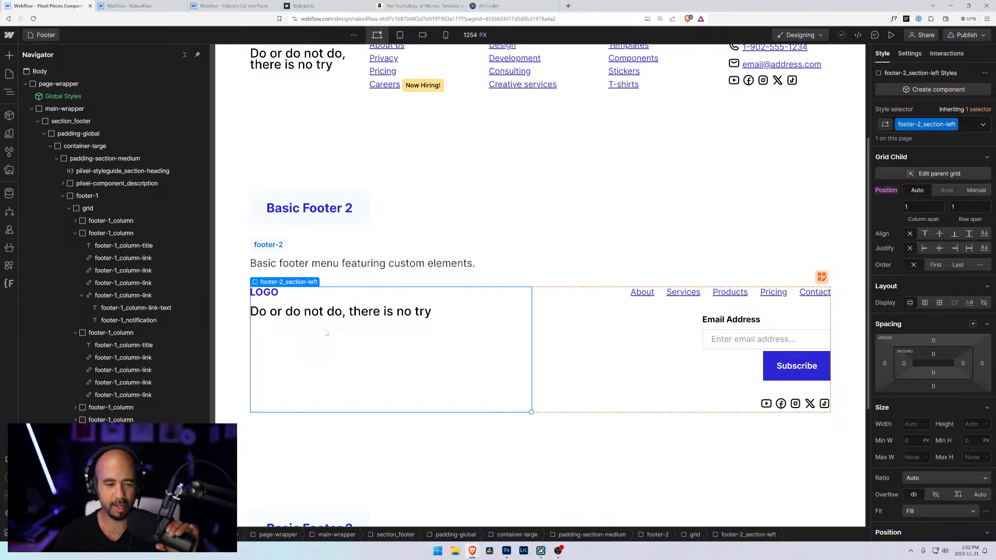
{"action": "scroll", "coordinate": [318, 372], "scroll_direction": "down", "scroll_amount": 4}
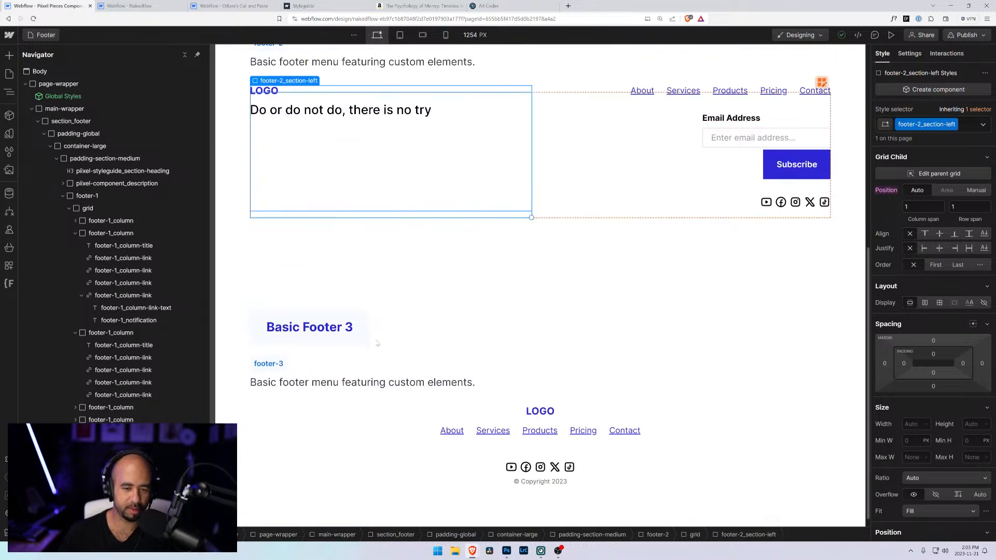
{"action": "scroll", "coordinate": [377, 343], "scroll_direction": "up", "scroll_amount": 5}
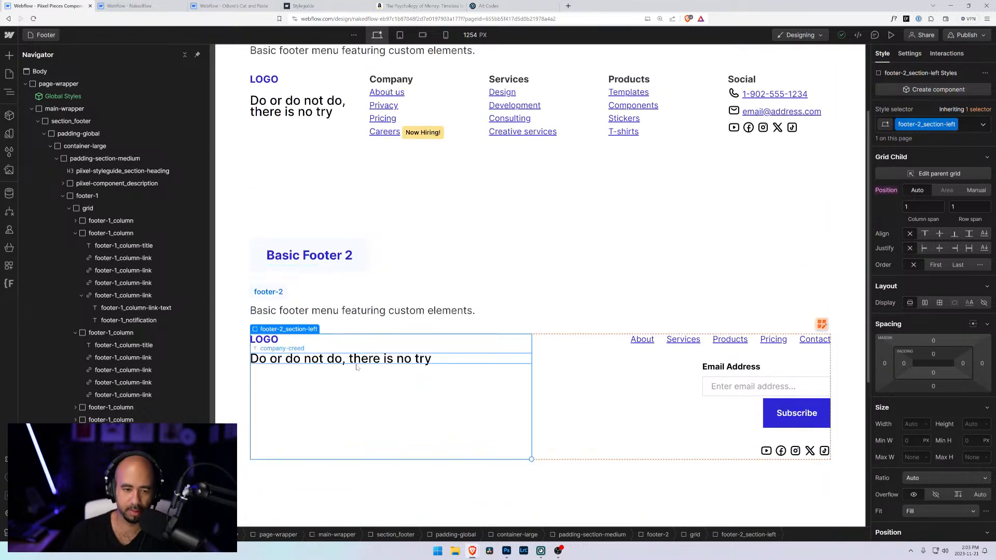
{"action": "left_click", "coordinate": [352, 363]}
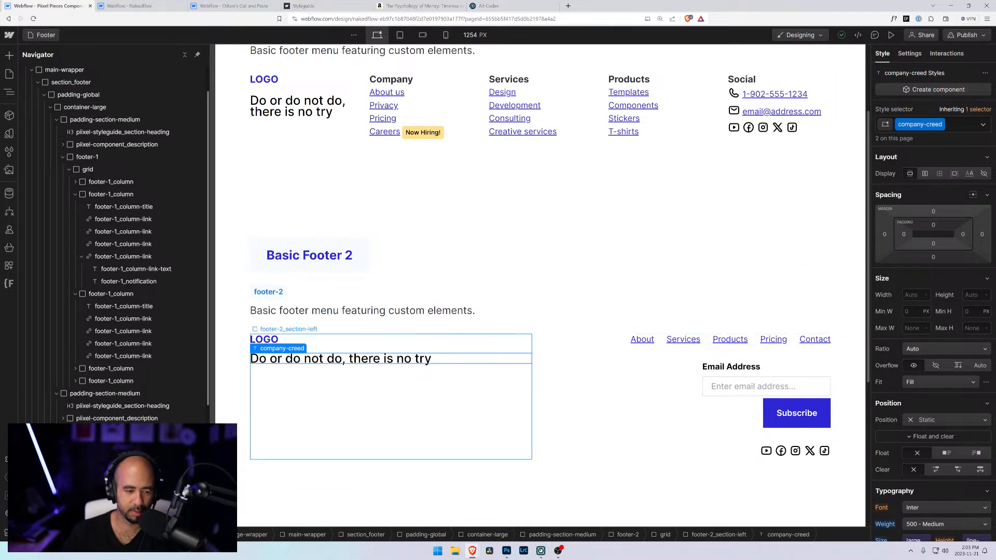
{"action": "key", "text": "ctrl+k"}
{"action": "type", "text": "div"}
{"action": "key", "text": "Return"}
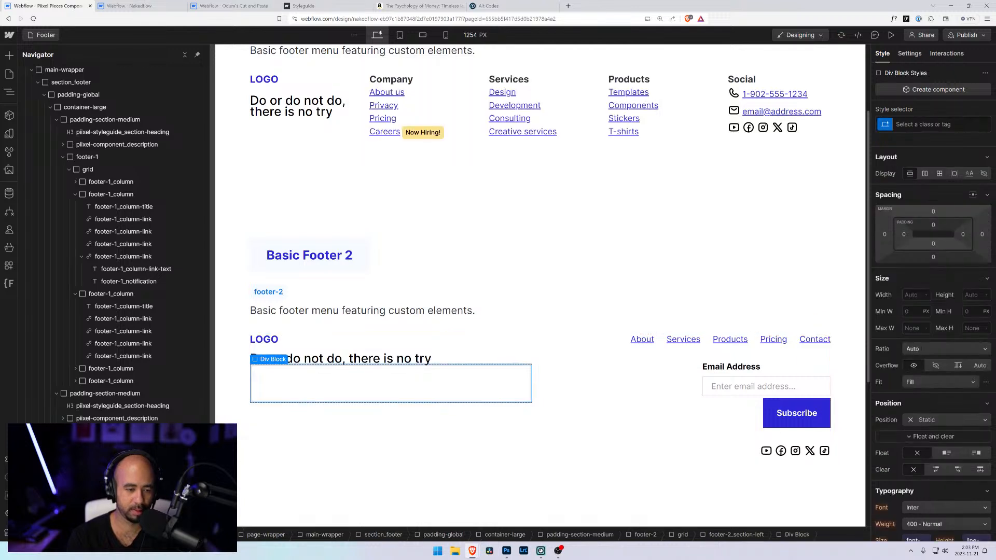
- Change the new block's HTML tag to Address in its element settings
{"action": "left_click", "coordinate": [911, 54]}
{"action": "left_click", "coordinate": [929, 123]}
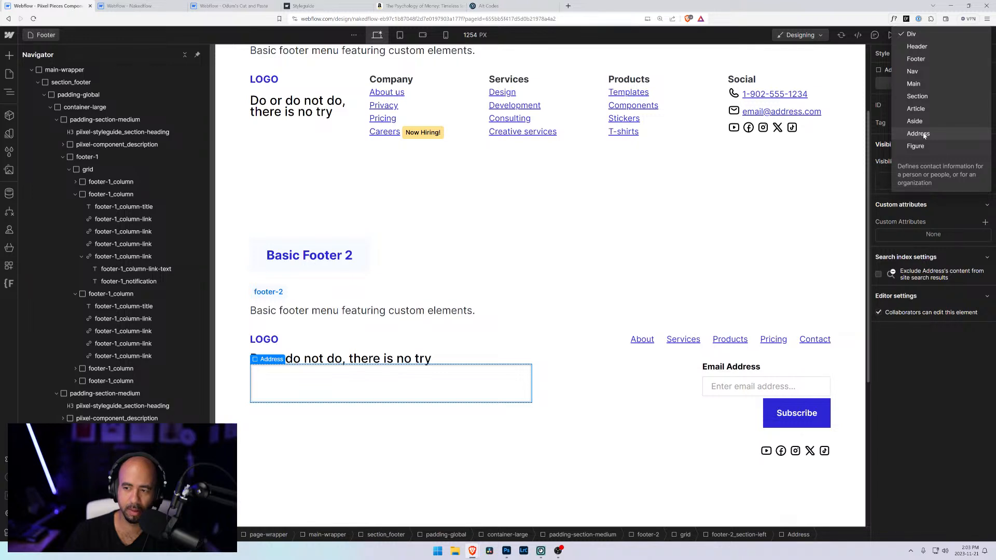
{"action": "left_click", "coordinate": [918, 134]}
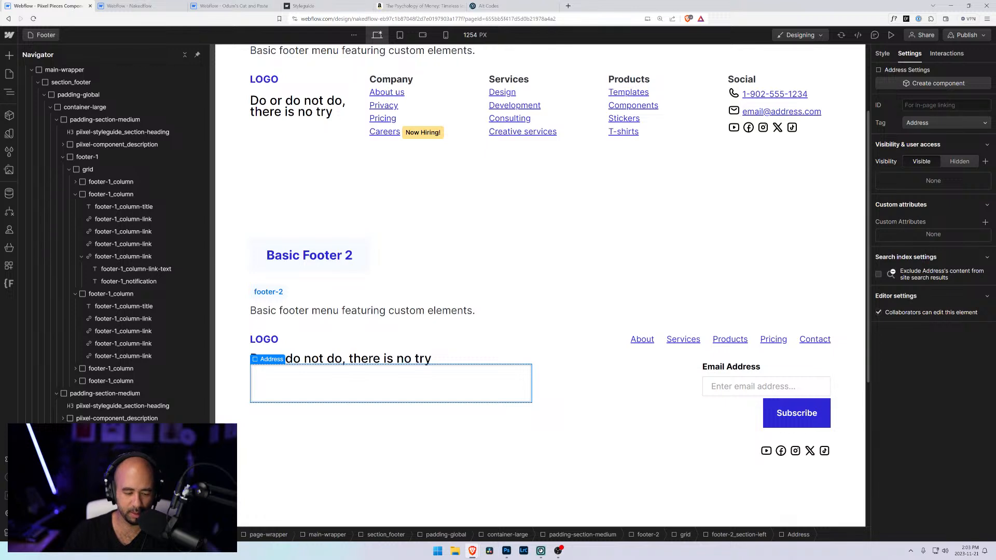
- Add a placeholder Text Block inside the Address element, then start a new browser tab
{"action": "key", "text": "ctrl+e"}
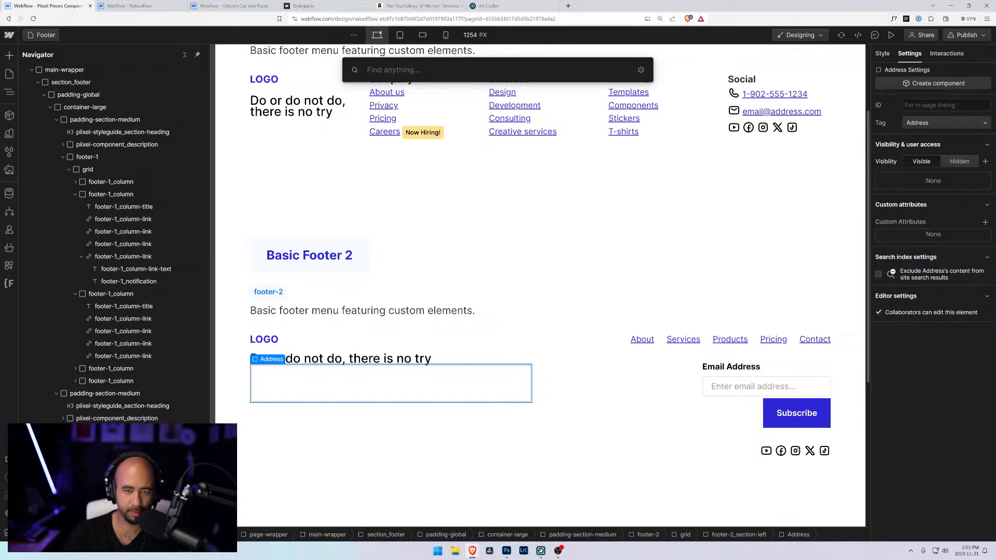
{"action": "type", "text": "tex"}
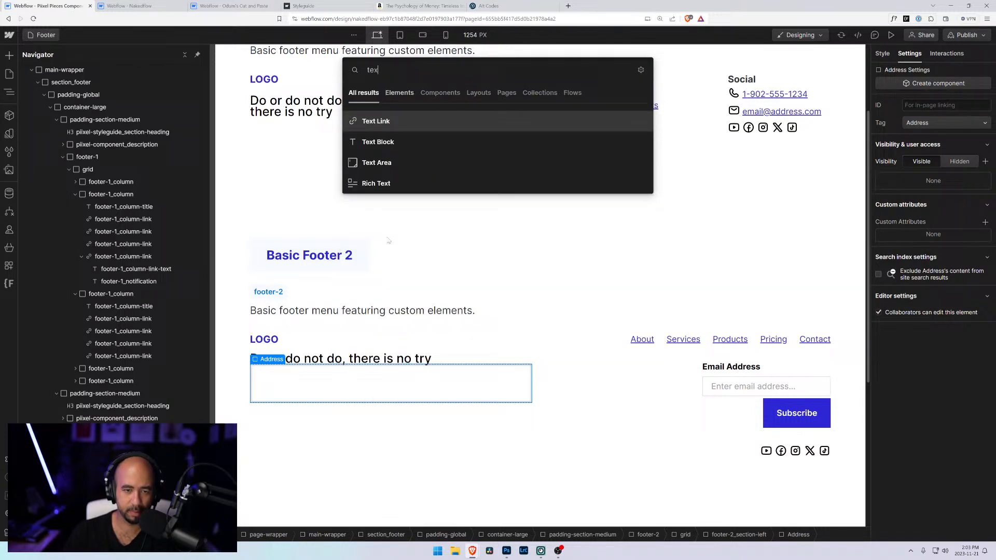
{"action": "left_click", "coordinate": [382, 141]}
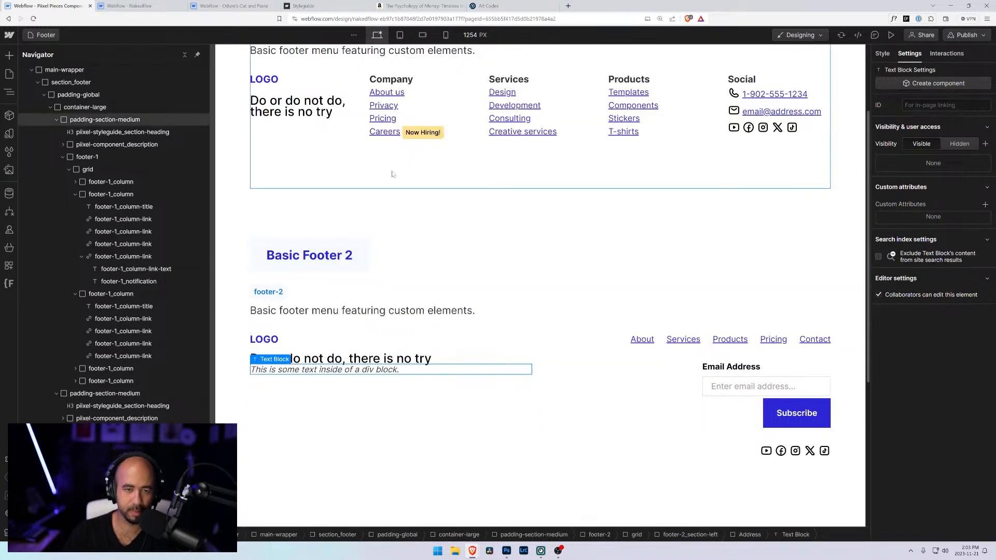
{"action": "left_click", "coordinate": [568, 6]}
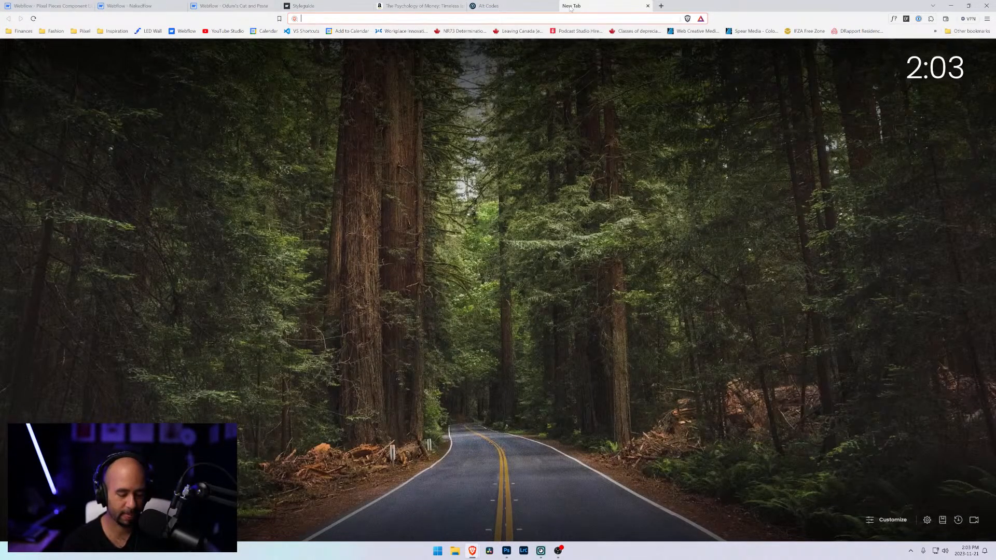
- Search 'html address' and read W3Schools' <address> tag page, including its default italic styling
{"action": "type", "text": "html address"}
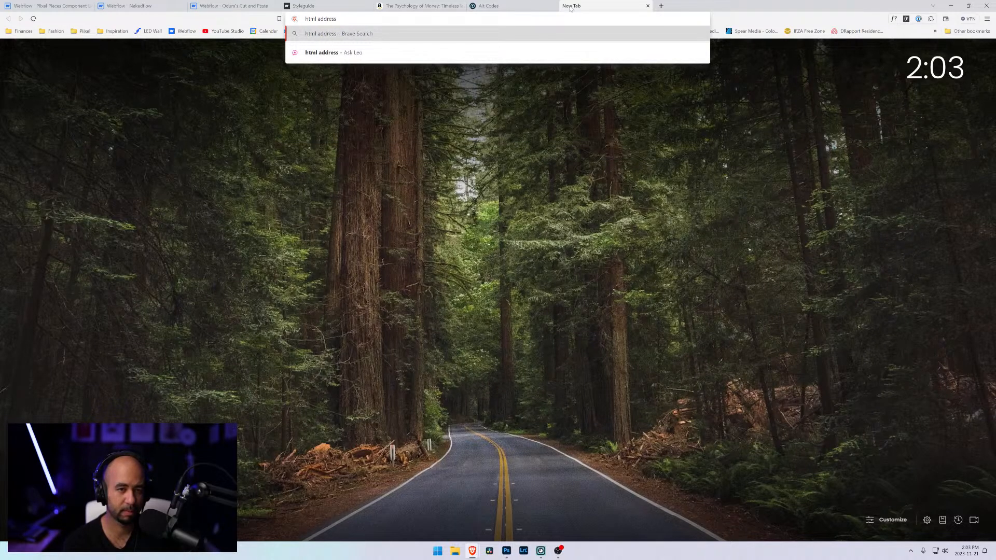
{"action": "left_click", "coordinate": [350, 33]}
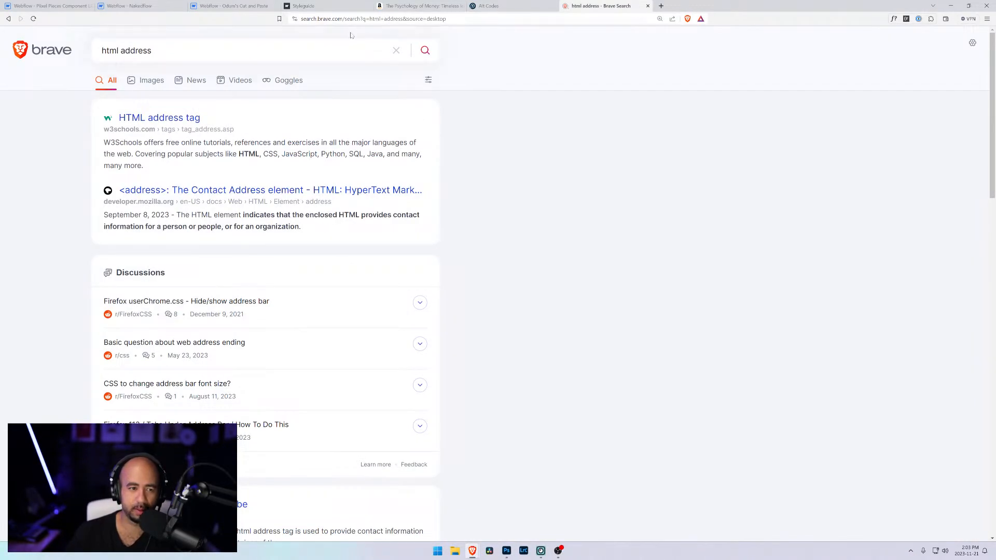
{"action": "left_click", "coordinate": [171, 118]}
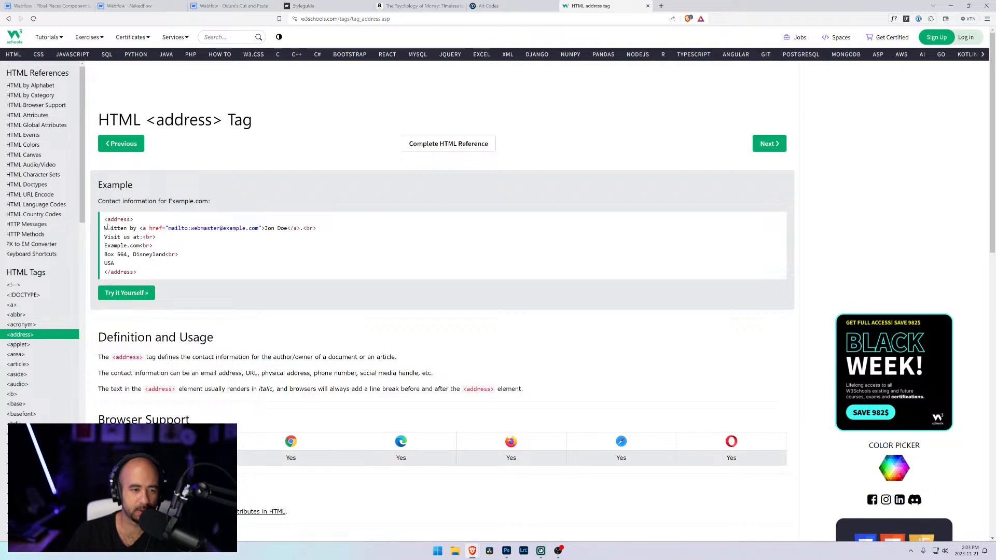
{"action": "scroll", "coordinate": [124, 281], "scroll_direction": "down", "scroll_amount": 5}
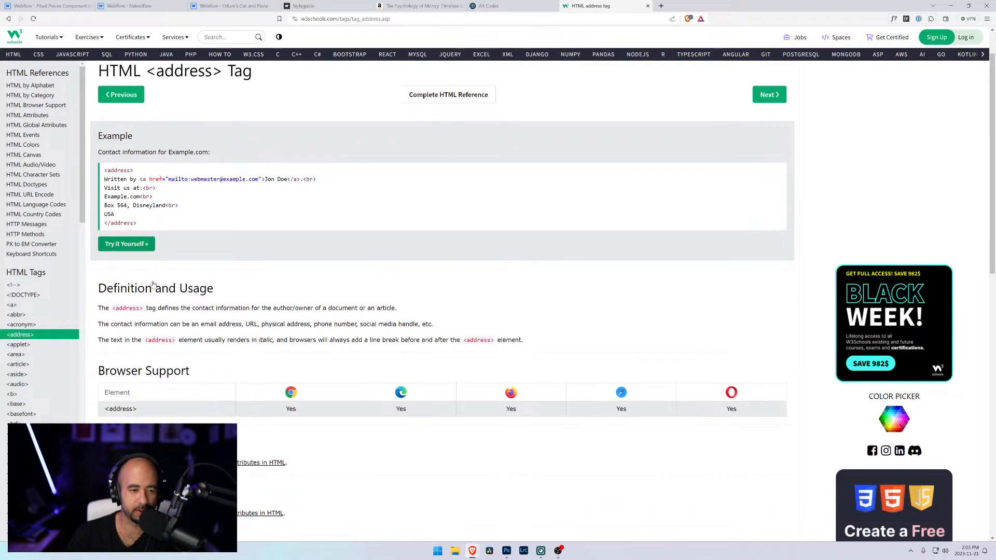
{"action": "scroll", "coordinate": [441, 301], "scroll_direction": "down", "scroll_amount": 3}
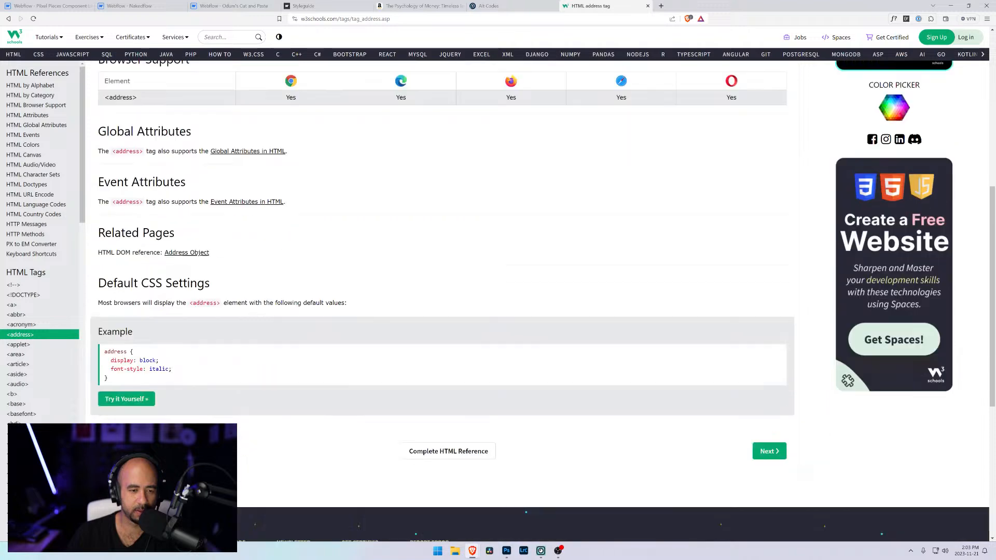
{"action": "scroll", "coordinate": [231, 164], "scroll_direction": "down", "scroll_amount": 4}
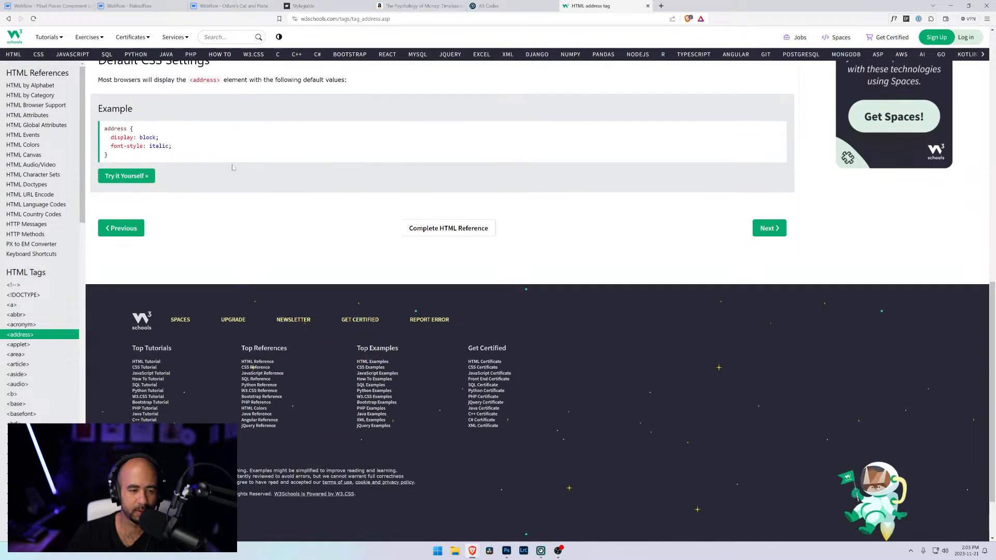
{"action": "scroll", "coordinate": [232, 164], "scroll_direction": "up", "scroll_amount": 5}
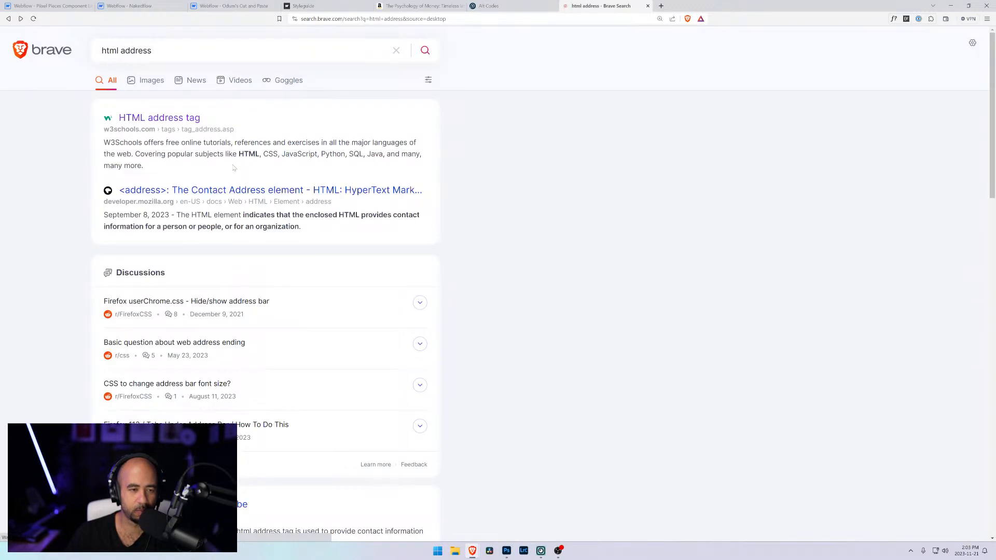
- Read MDN's <address> element page on allowed contact information, then return to Webflow
{"action": "left_click", "coordinate": [209, 192]}
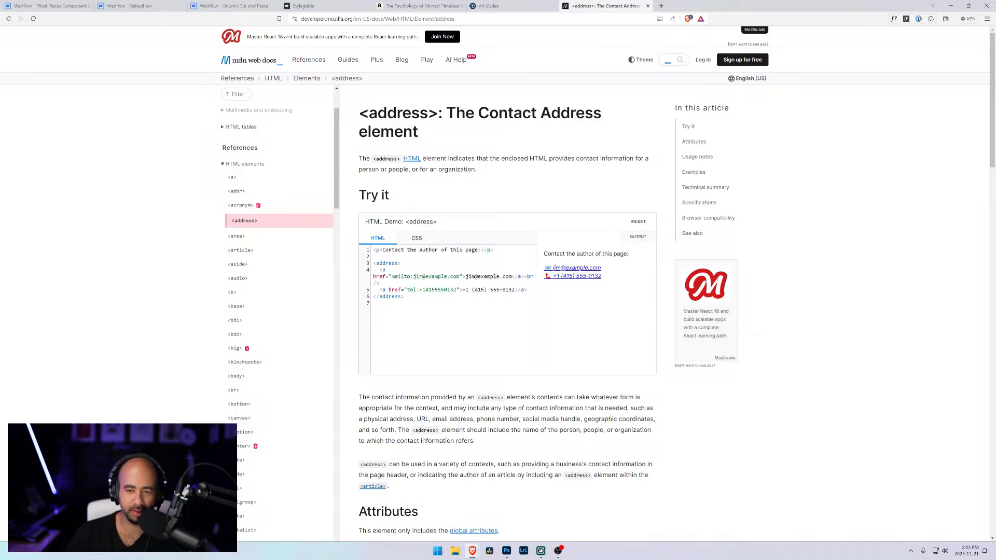
{"action": "scroll", "coordinate": [498, 311], "scroll_direction": "down", "scroll_amount": 1}
{"action": "scroll", "coordinate": [418, 319], "scroll_direction": "down", "scroll_amount": 1}
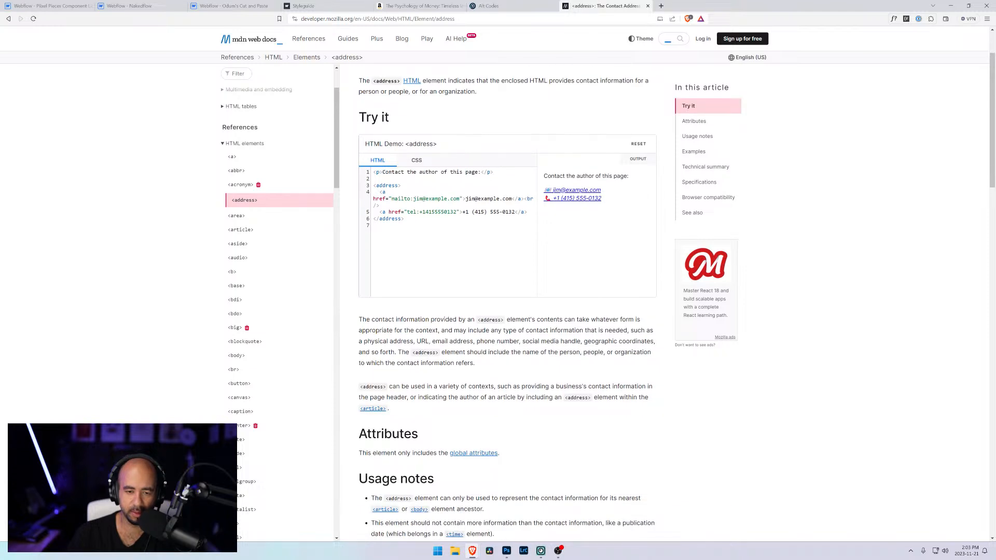
{"action": "left_click_drag", "start_coordinate": [521, 320], "coordinate": [442, 342]}
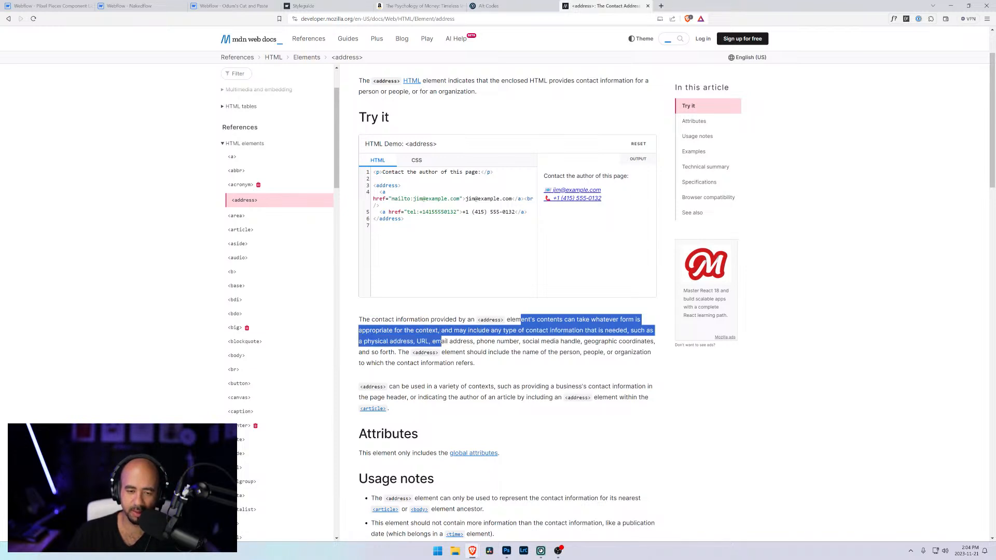
{"action": "scroll", "coordinate": [507, 302], "scroll_direction": "down", "scroll_amount": 3}
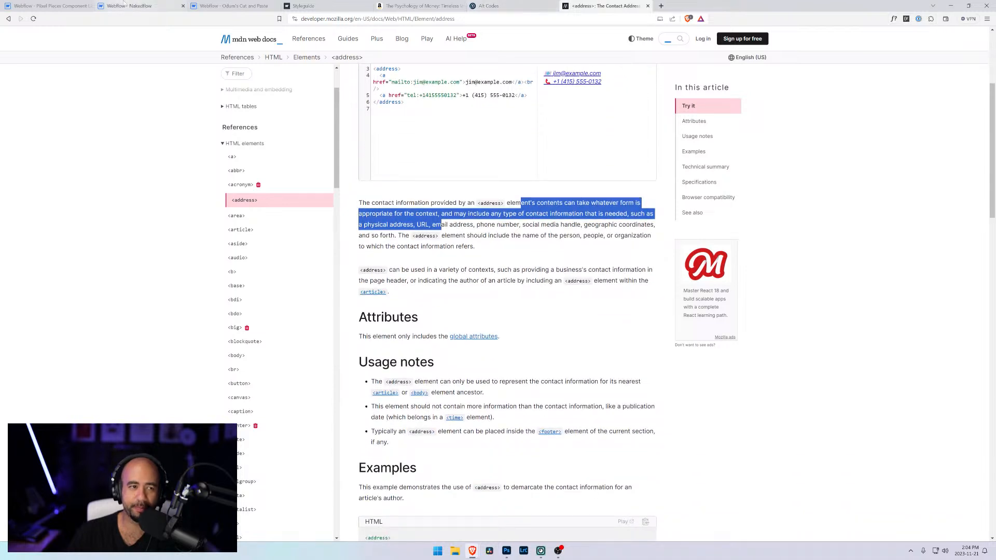
{"action": "left_click", "coordinate": [40, 7]}
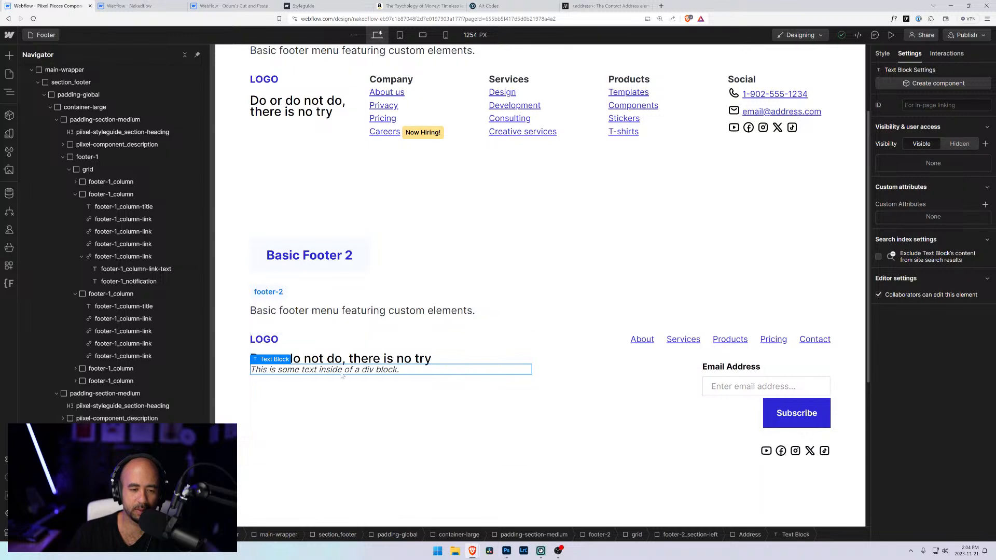
{"action": "key", "text": "s"}
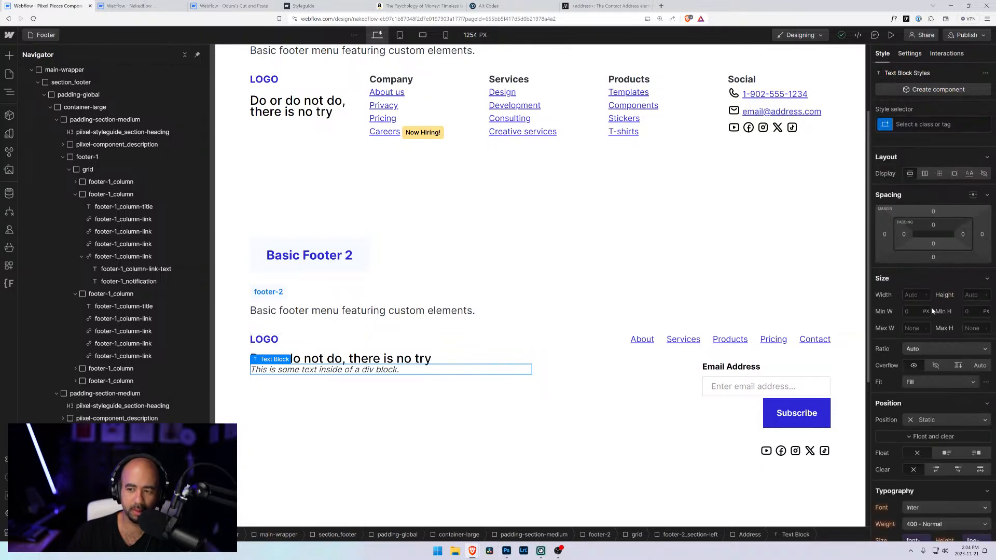
{"action": "scroll", "coordinate": [859, 369], "scroll_direction": "down", "scroll_amount": 5}
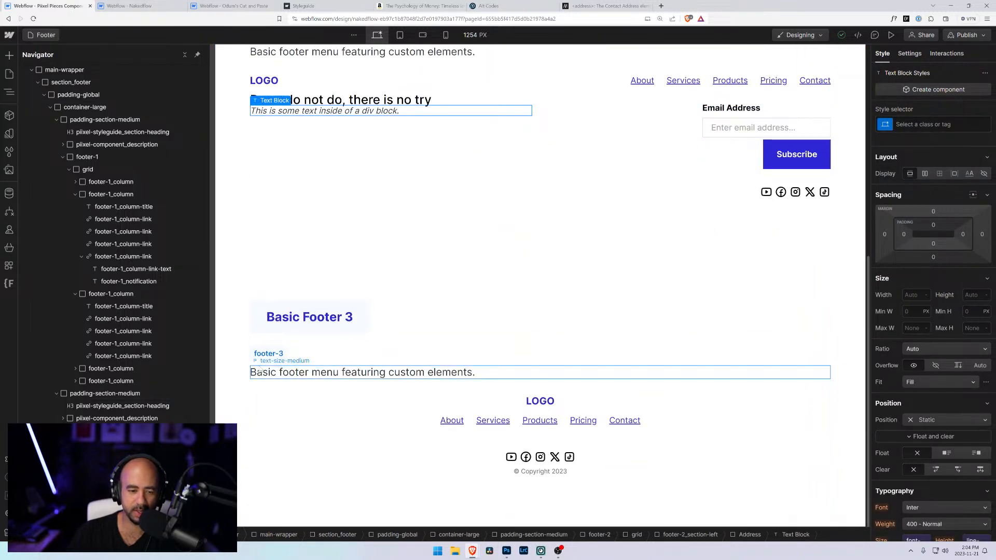
{"action": "scroll", "coordinate": [315, 259], "scroll_direction": "up", "scroll_amount": 2}
{"action": "scroll", "coordinate": [313, 260], "scroll_direction": "up", "scroll_amount": 1}
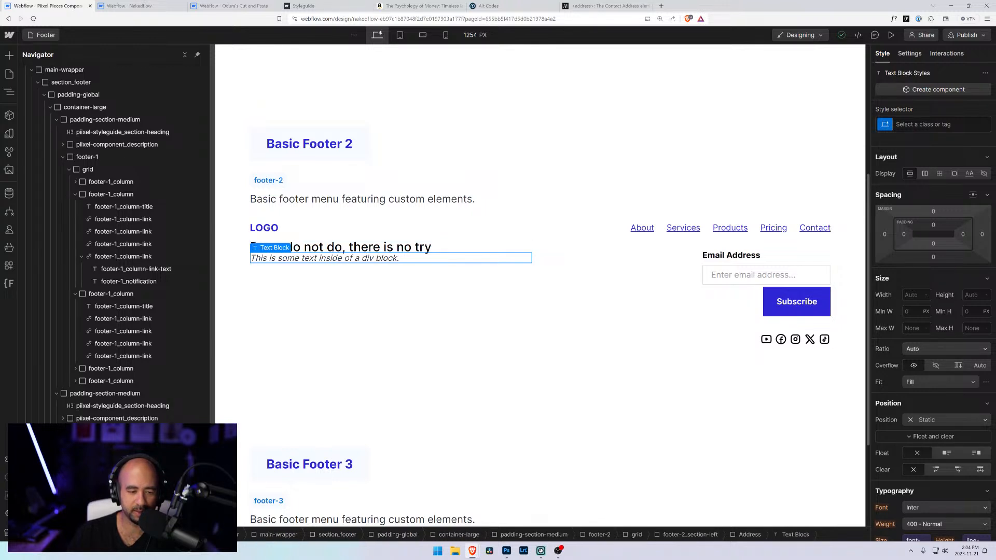
{"action": "key", "text": "Up"}
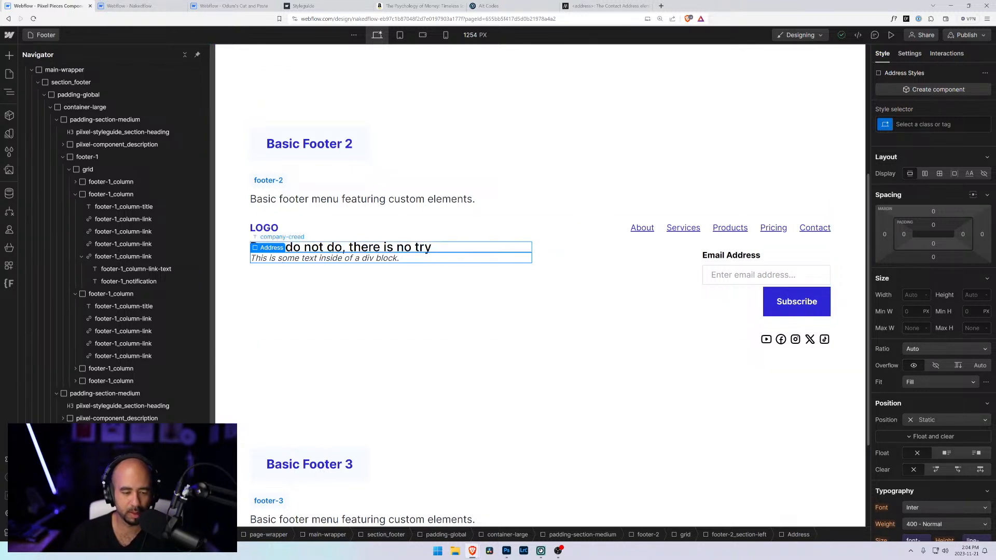
{"action": "left_click", "coordinate": [324, 259]}
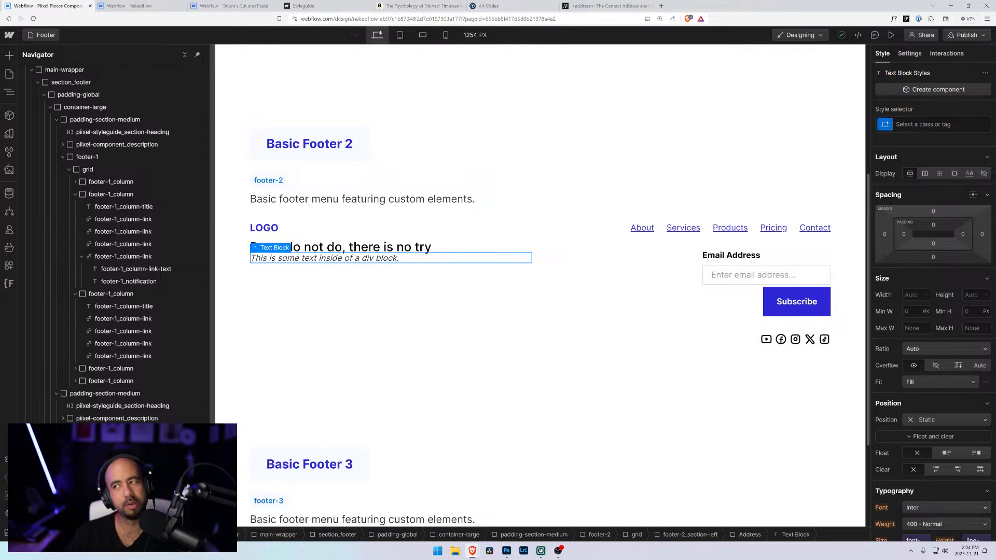
- Type a placeholder street line in the Text Block and duplicate it as a province-and-country line
{"action": "double_click", "coordinate": [319, 258]}
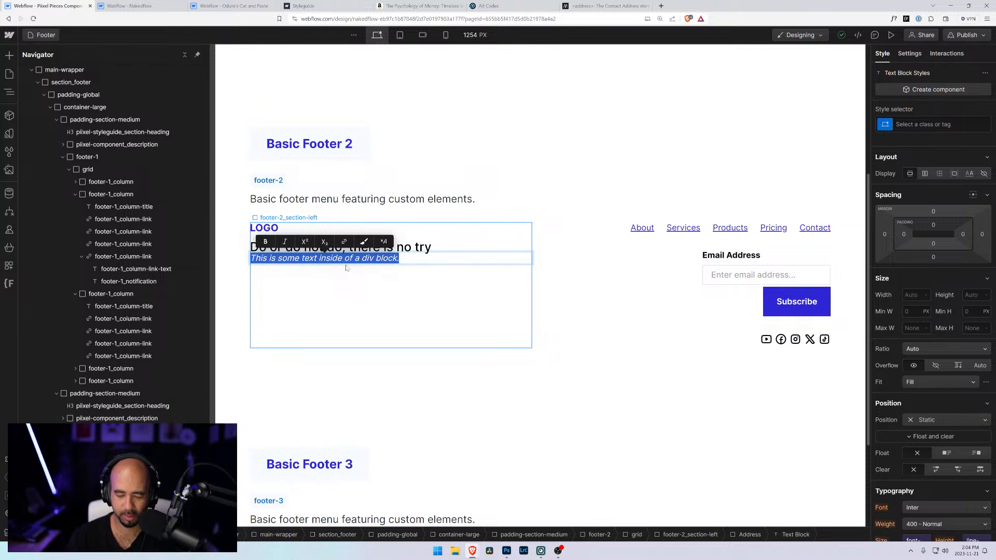
{"action": "type", "text": "123"}
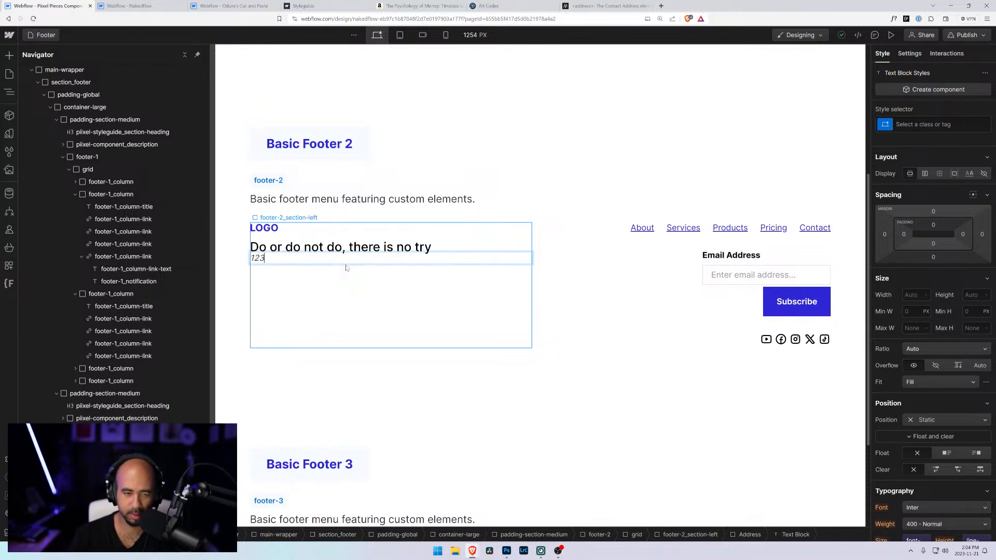
{"action": "type", "text": " Street"}
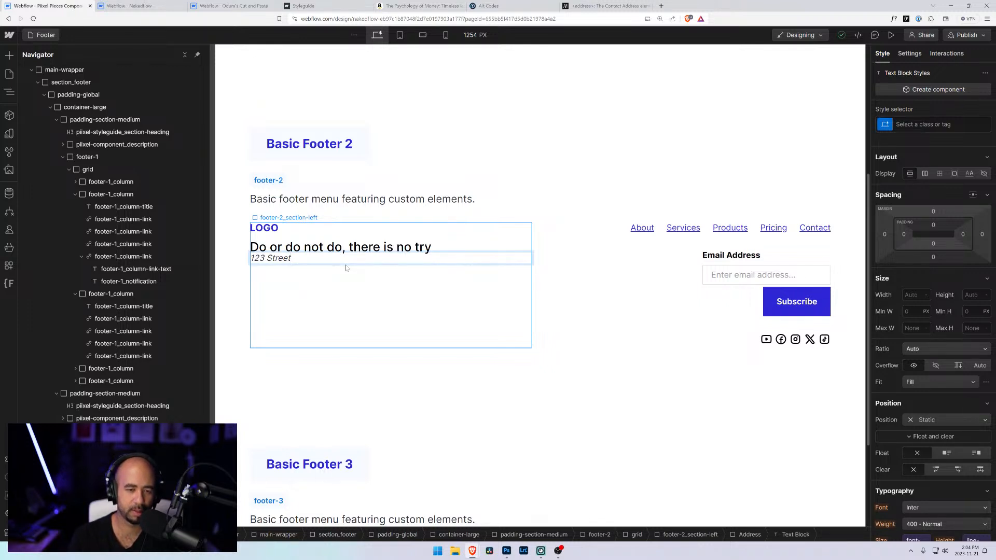
{"action": "type", "text": " Addres"}
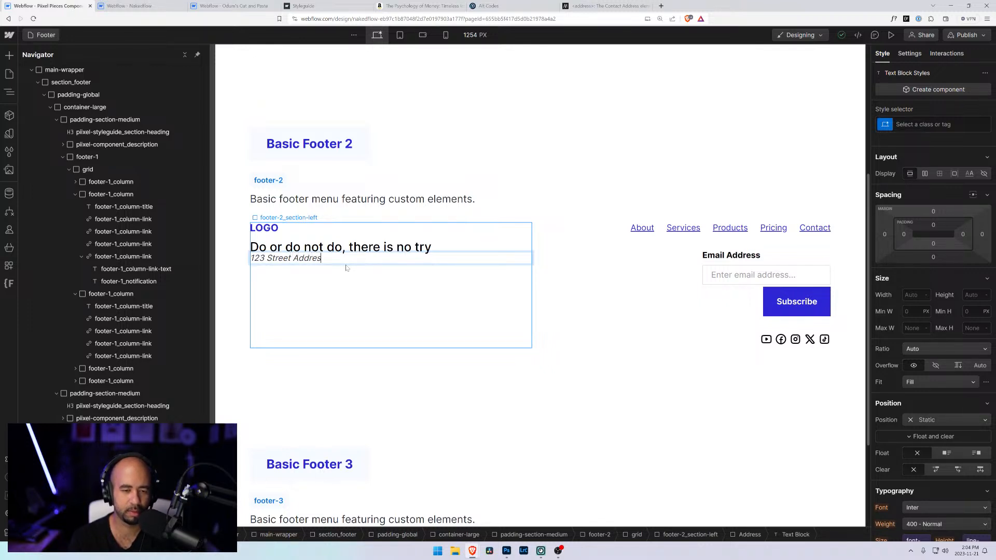
{"action": "type", "text": "s Drive"}
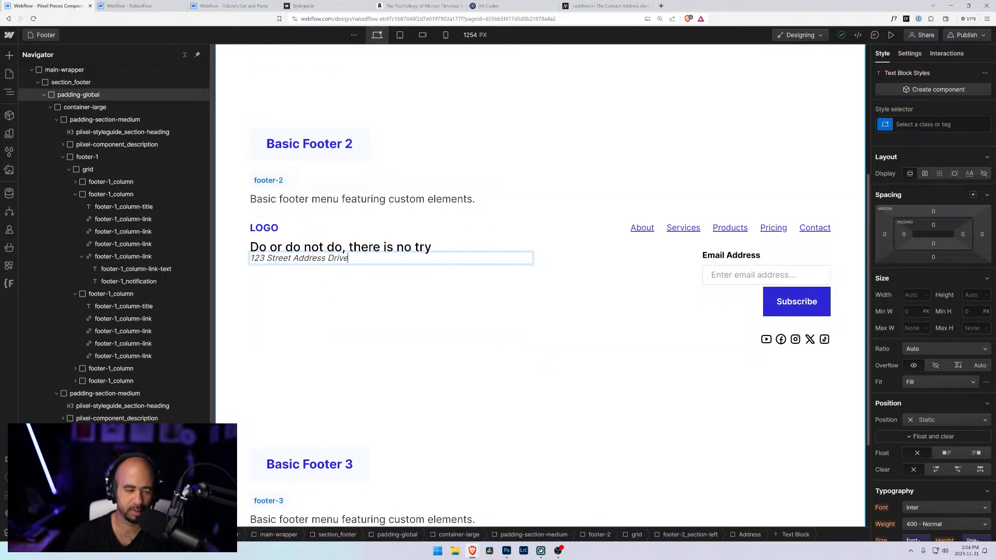
{"action": "key", "text": "Escape"}
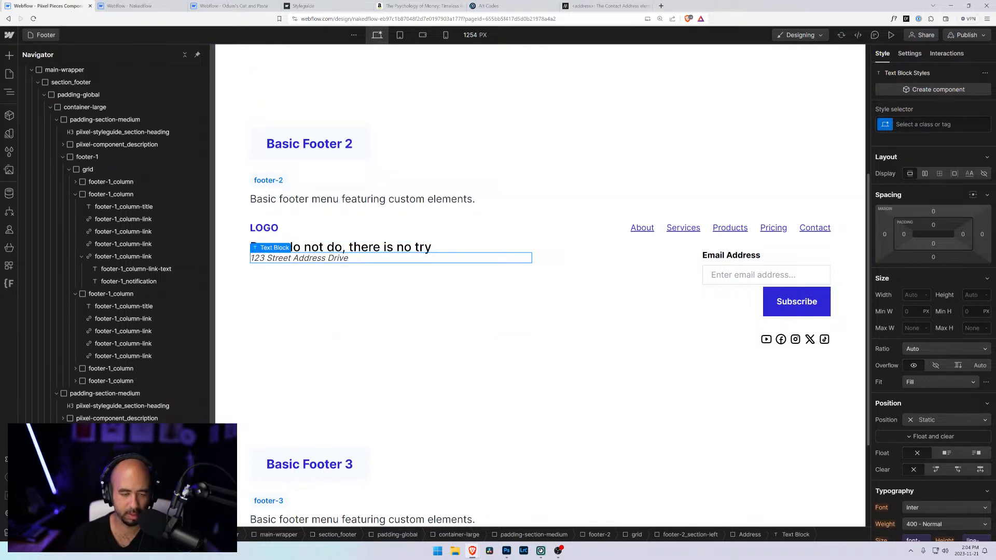
{"action": "key", "text": "ctrl+d"}
{"action": "key", "text": "Return"}
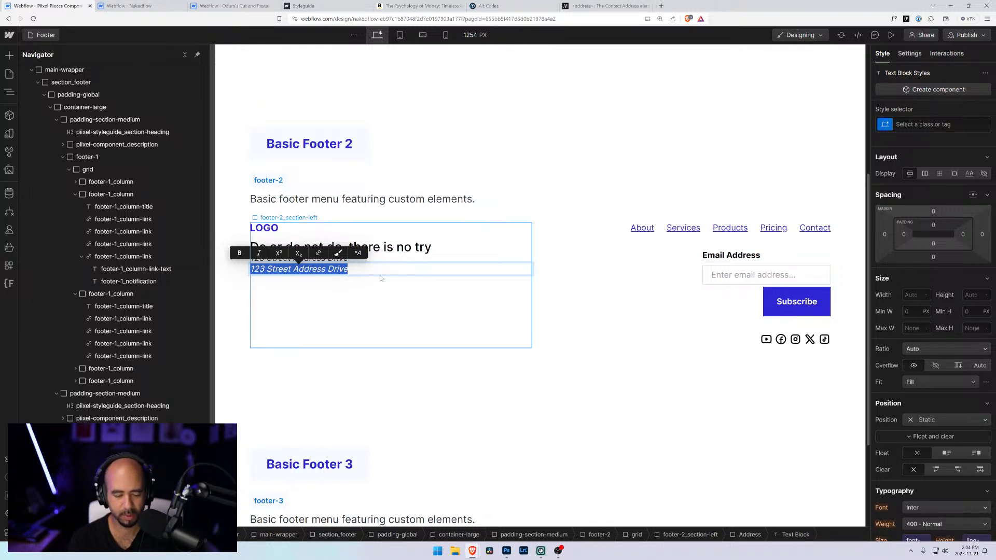
{"action": "type", "text": "Nov"}
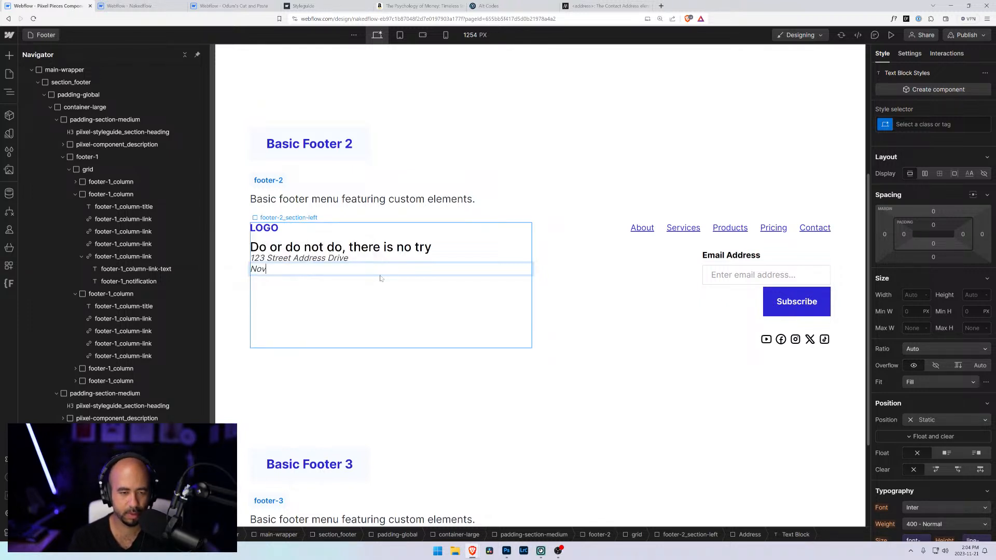
{"action": "type", "text": "a Scotia, Canada"}
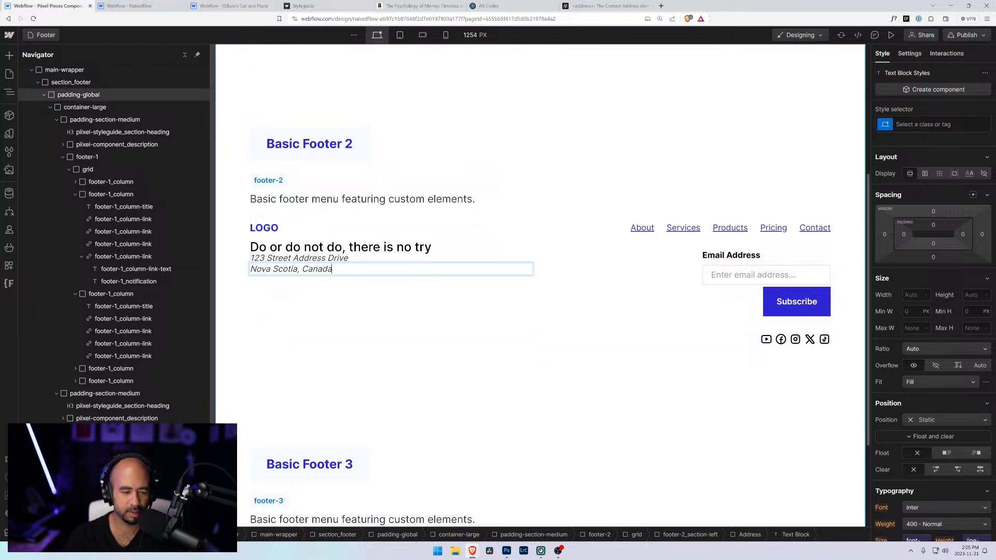
- Add a third line holding a placeholder postal code and select the whole address block
{"action": "left_click", "coordinate": [311, 259]}
{"action": "key", "text": "ctrl+v"}
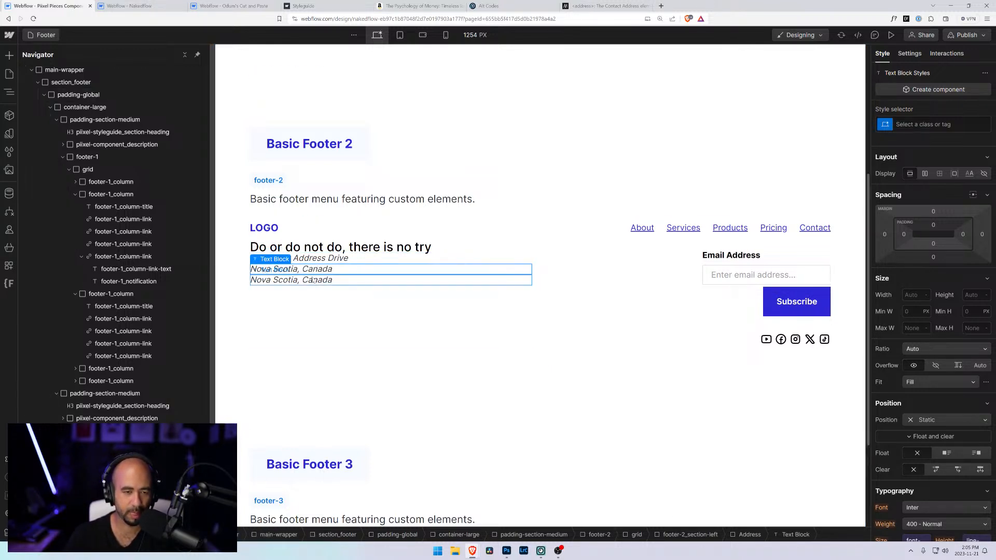
{"action": "key", "text": "Return"}
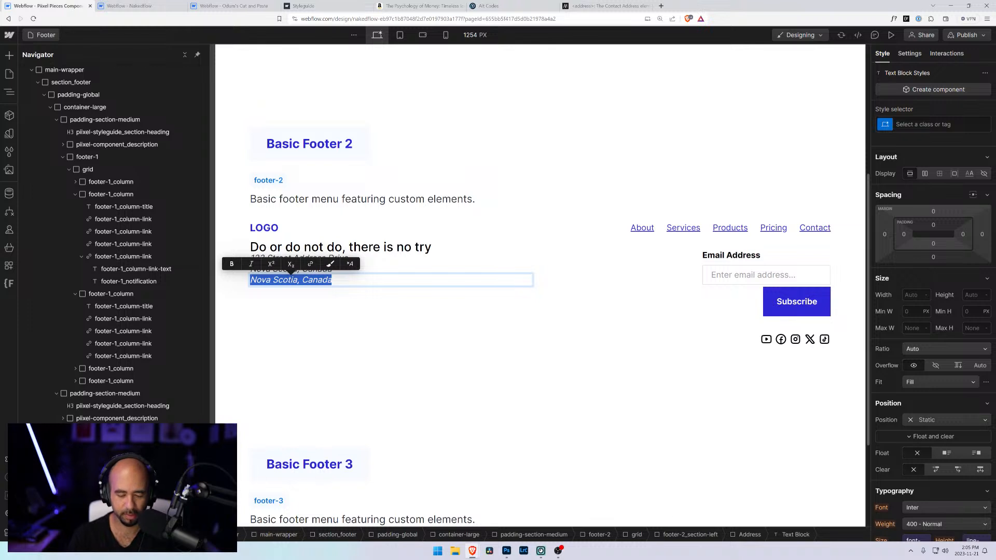
{"action": "type", "text": "1A2"}
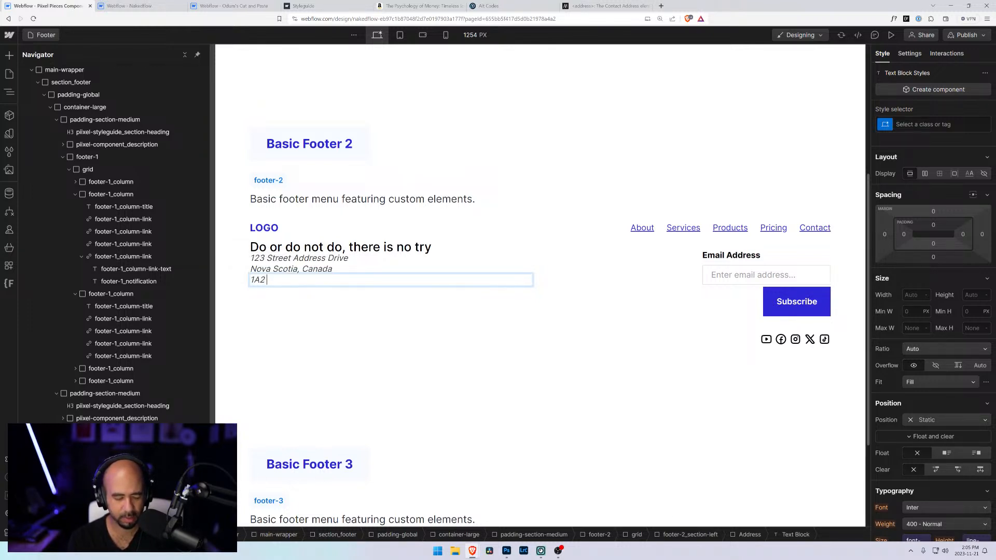
{"action": "type", "text": " 3C"}
{"action": "key", "text": "BackSpace"}
{"action": "key", "text": "BackSpace"}
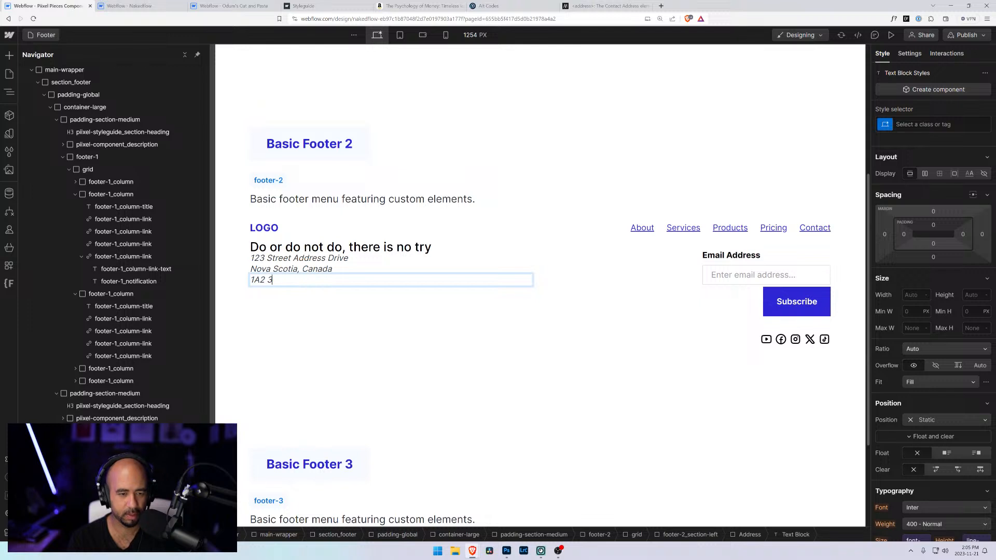
{"action": "type", "text": "B3C"}
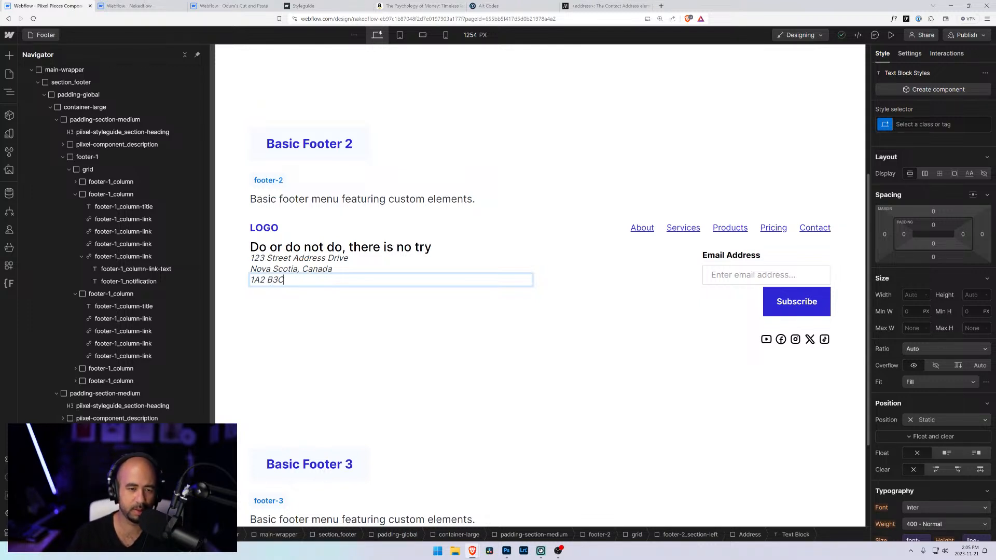
{"action": "left_click", "coordinate": [290, 269]}
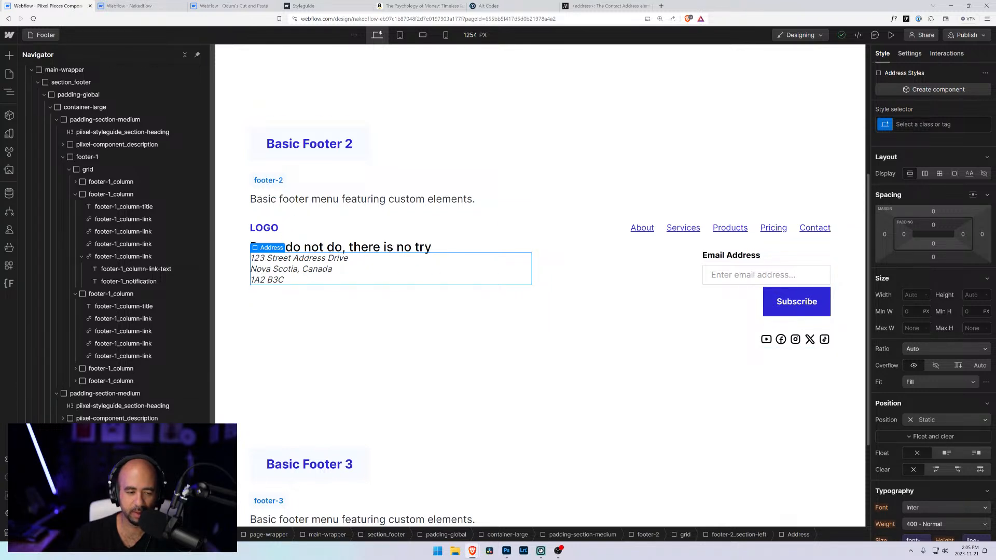
{"action": "scroll", "coordinate": [114, 233], "scroll_direction": "down", "scroll_amount": 1}
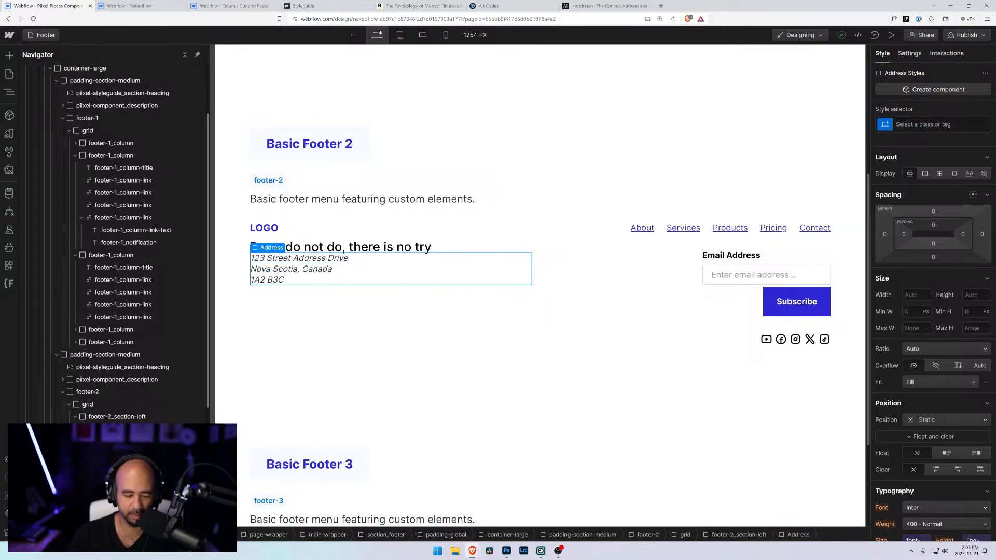
- Insert another Text Block in the address and type the placeholder contact email into it
{"action": "key", "text": "ctrl+k"}
{"action": "type", "text": "text"}
{"action": "key", "text": "Down"}
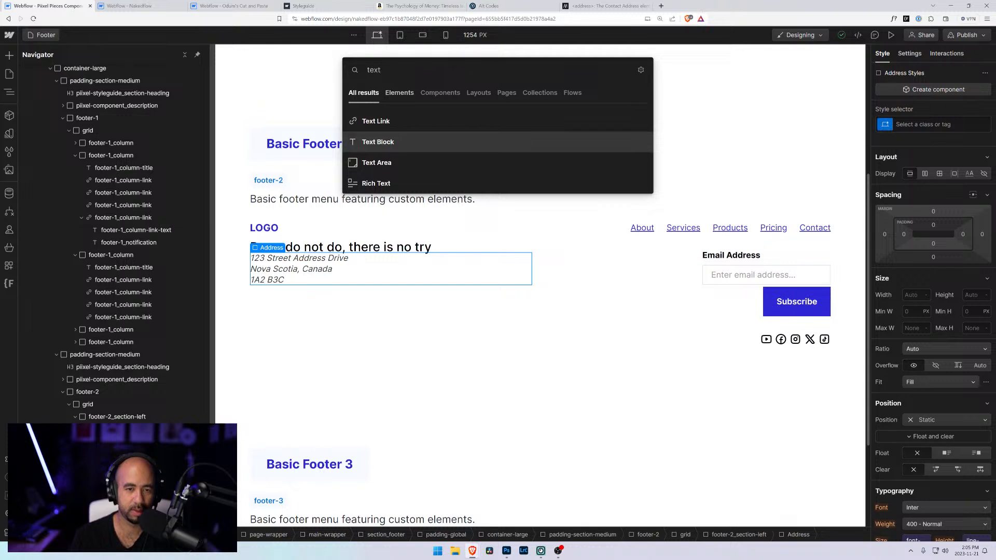
{"action": "key", "text": "Return"}
{"action": "double_click", "coordinate": [374, 291]}
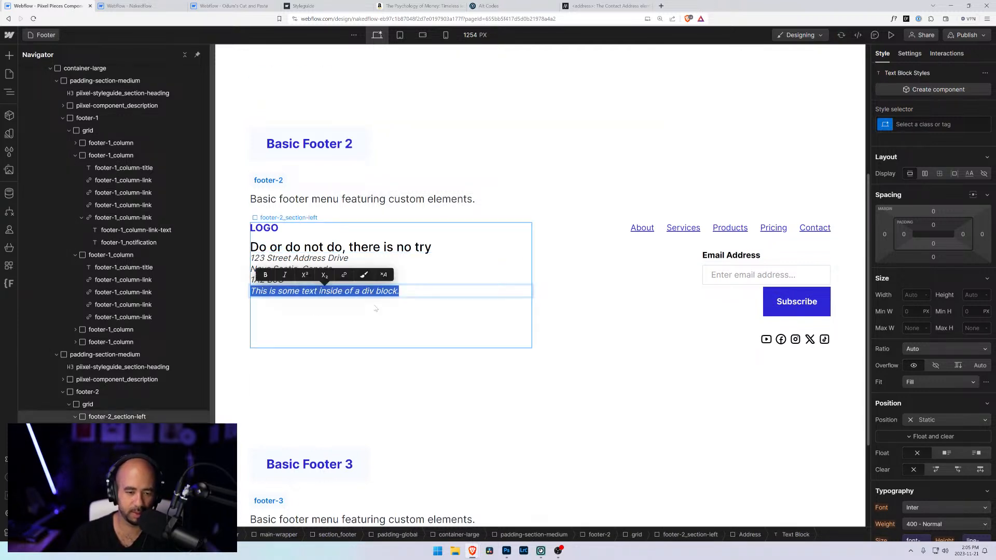
{"action": "type", "text": "dontac"}
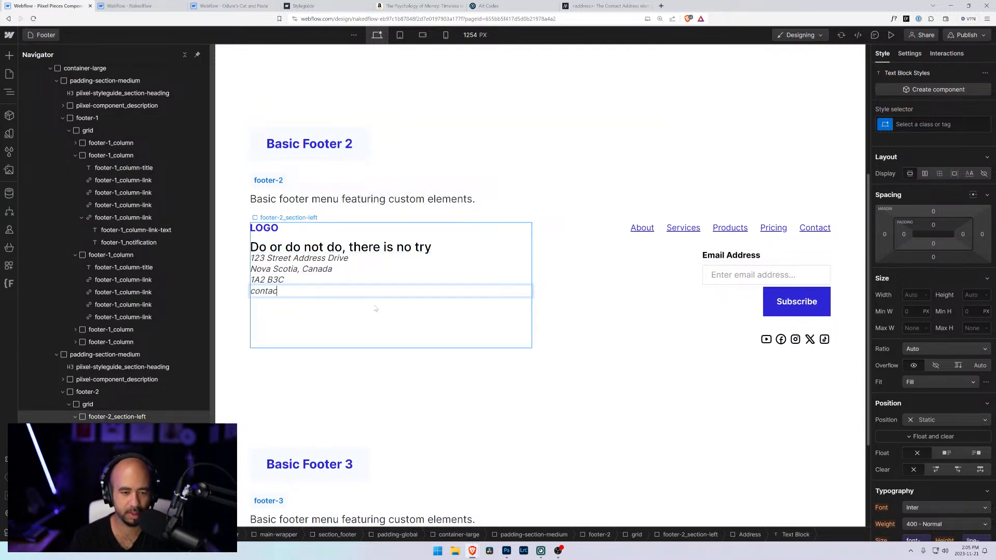
{"action": "type", "text": "t@compan"}
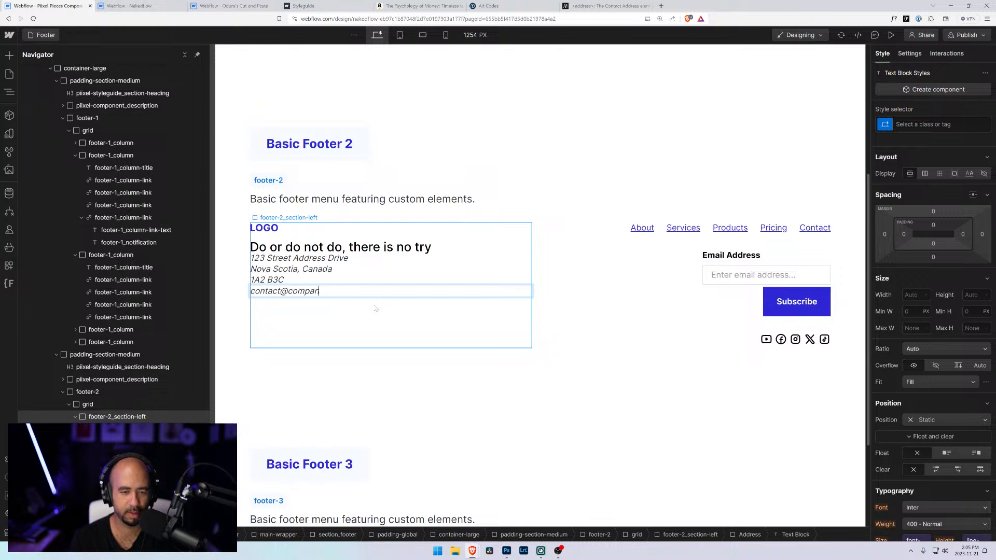
{"action": "type", "text": "y.com"}
{"action": "key", "text": "Escape"}
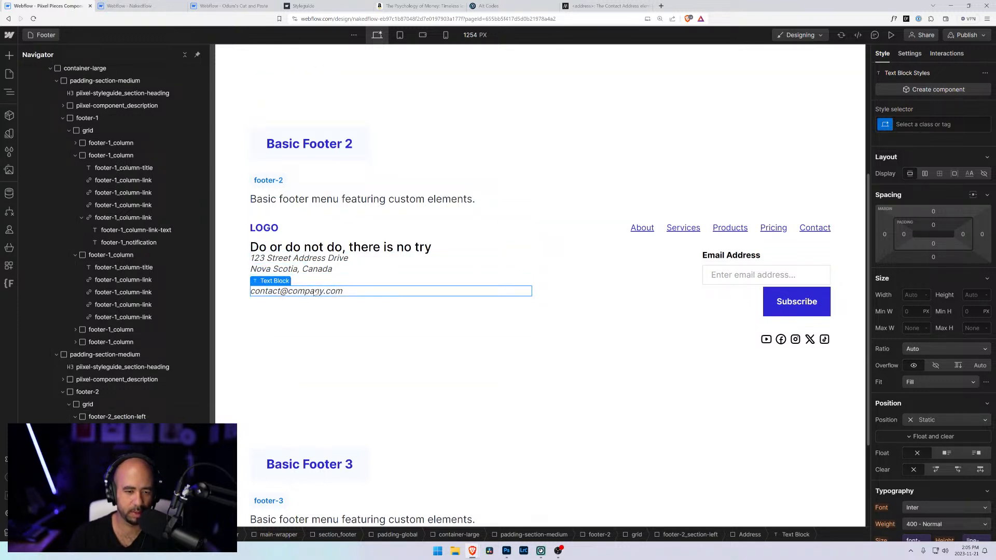
- Turn the email text into a mailto link with the subject 'Hello'
{"action": "key", "text": "Return"}
{"action": "key", "text": "ctrl+c"}
{"action": "left_click", "coordinate": [315, 274]}
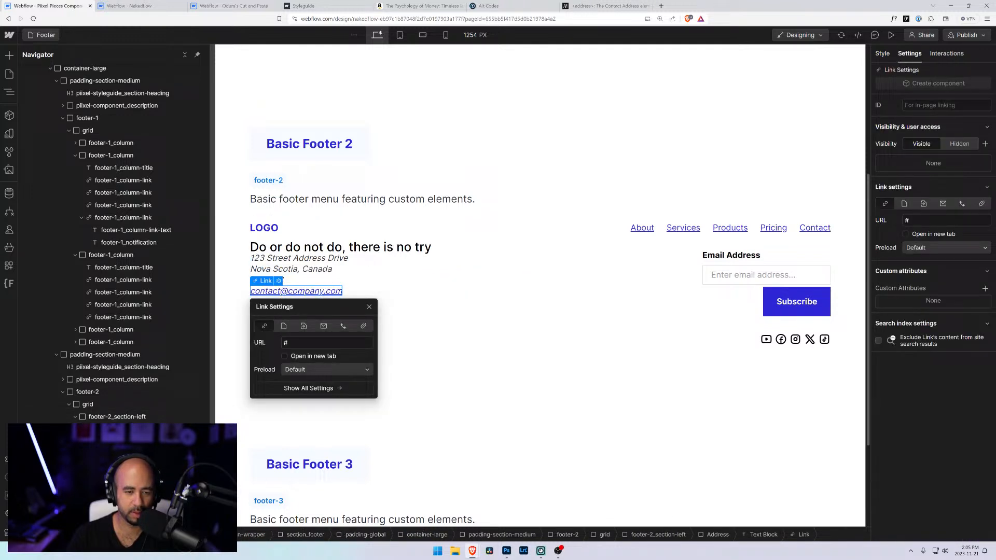
{"action": "left_click", "coordinate": [323, 326]}
{"action": "key", "text": "ctrl+v"}
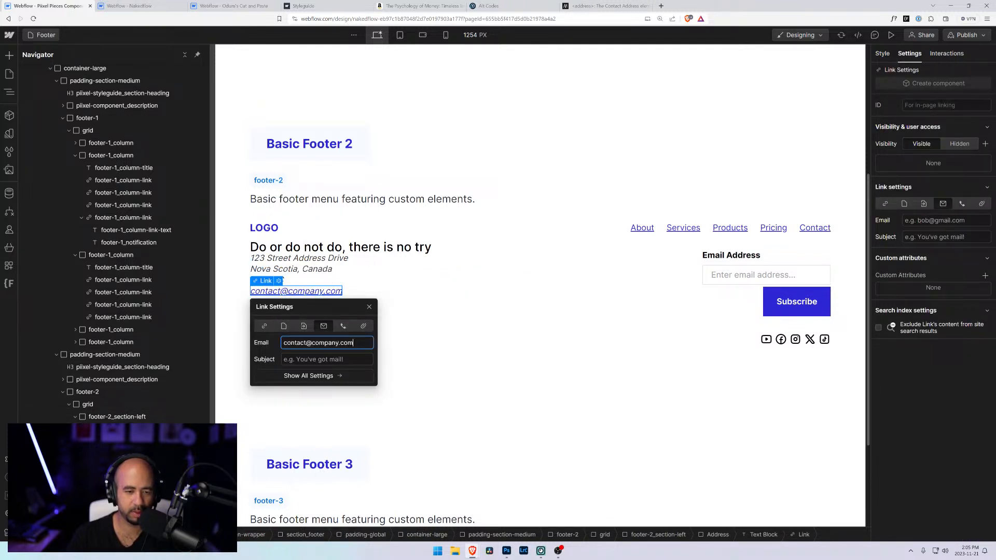
{"action": "key", "text": "Tab"}
{"action": "type", "text": "Contact"}
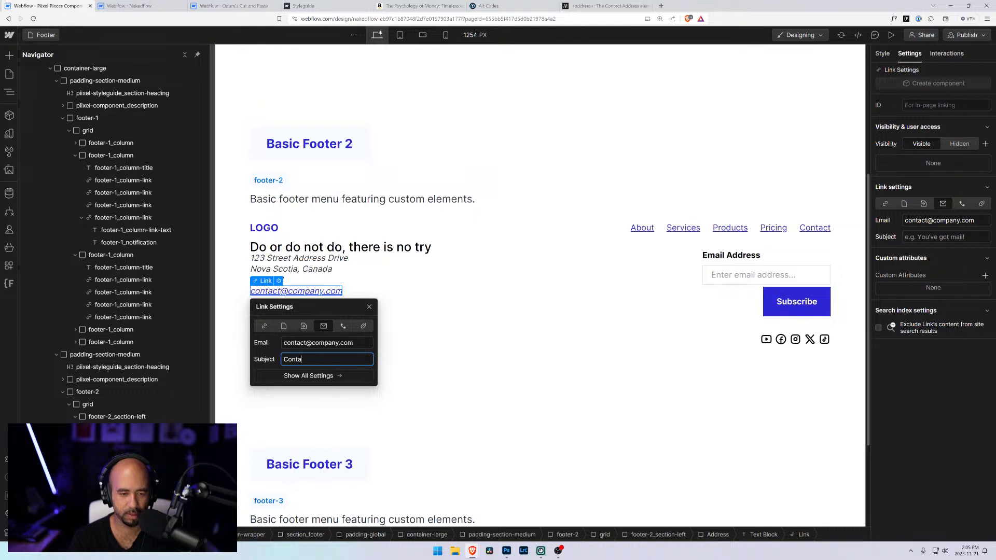
{"action": "key", "text": "ctrl+a"}
{"action": "type", "text": "Hello"}
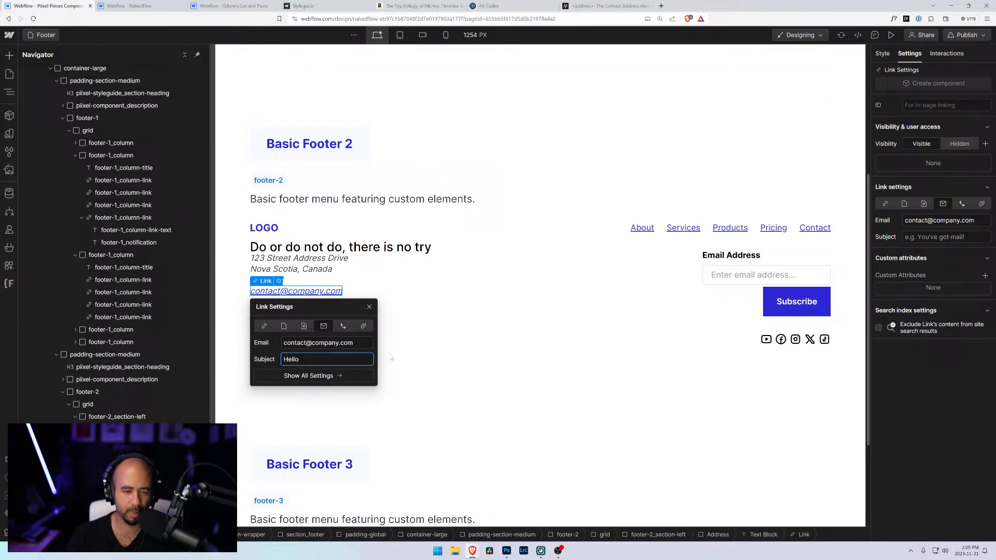
{"action": "left_click", "coordinate": [392, 357]}
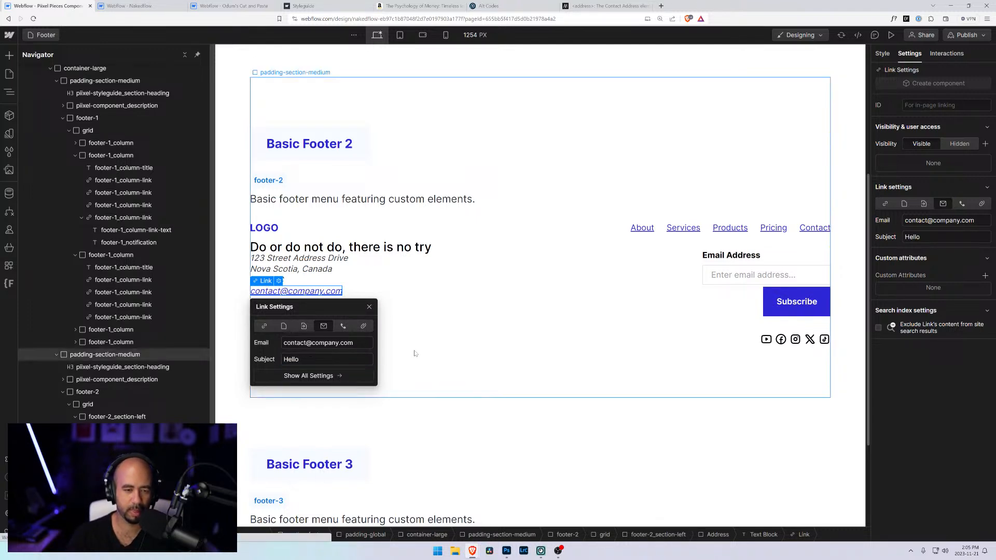
- Select the email link and review its Style and Settings panels
{"action": "left_click", "coordinate": [271, 291]}
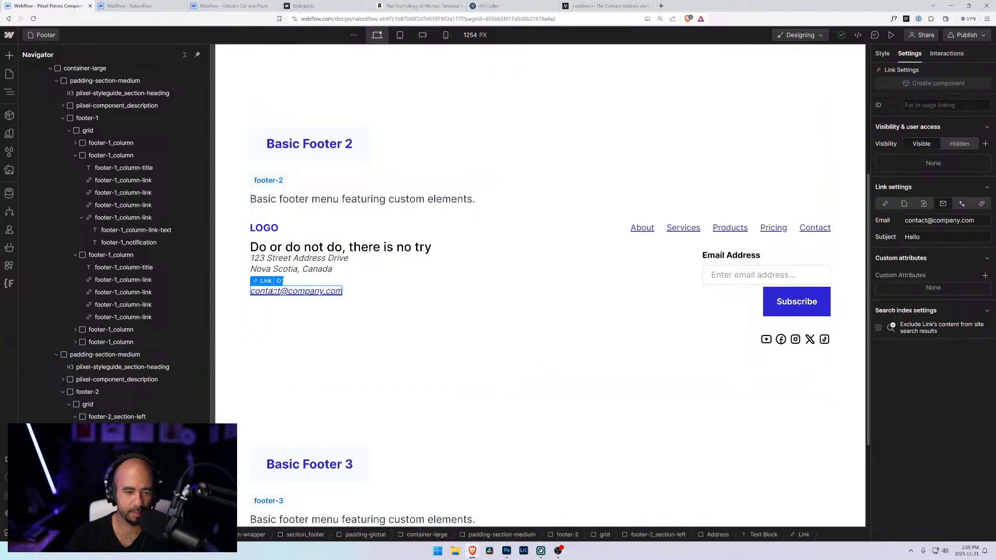
{"action": "left_click", "coordinate": [882, 53]}
{"action": "left_click", "coordinate": [907, 54]}
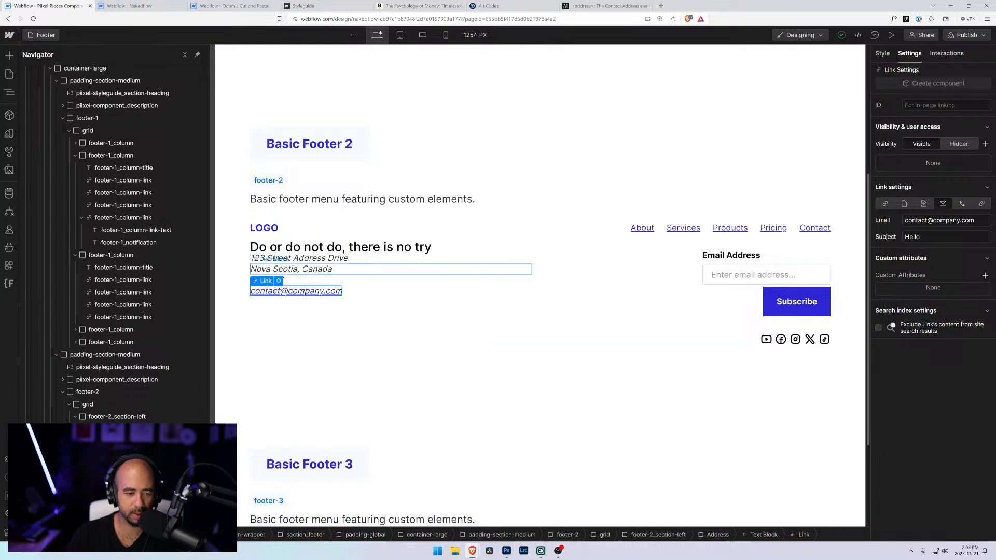
- Add a Text Block below the email in the Address block and type a placeholder phone number
{"action": "left_click", "coordinate": [267, 280]}
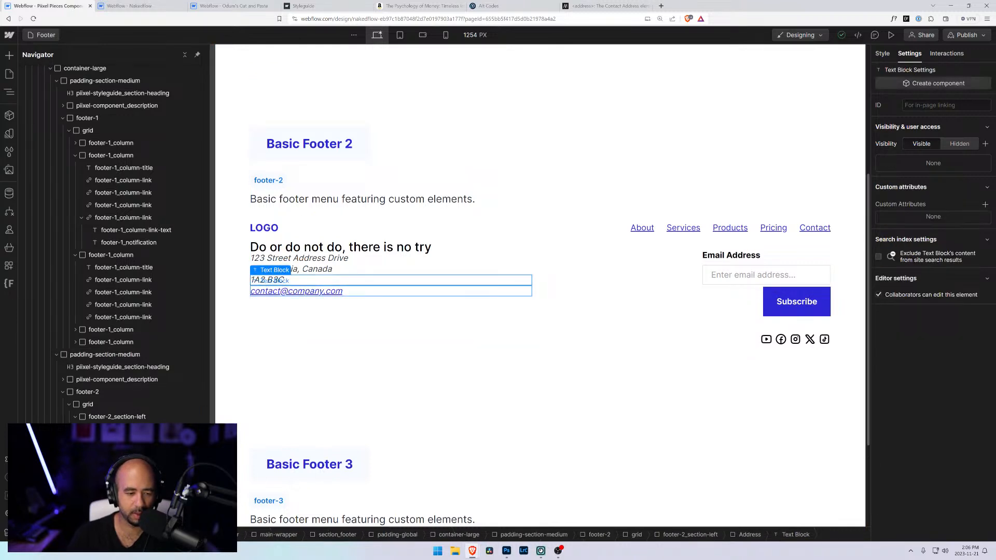
{"action": "left_click", "coordinate": [293, 291]}
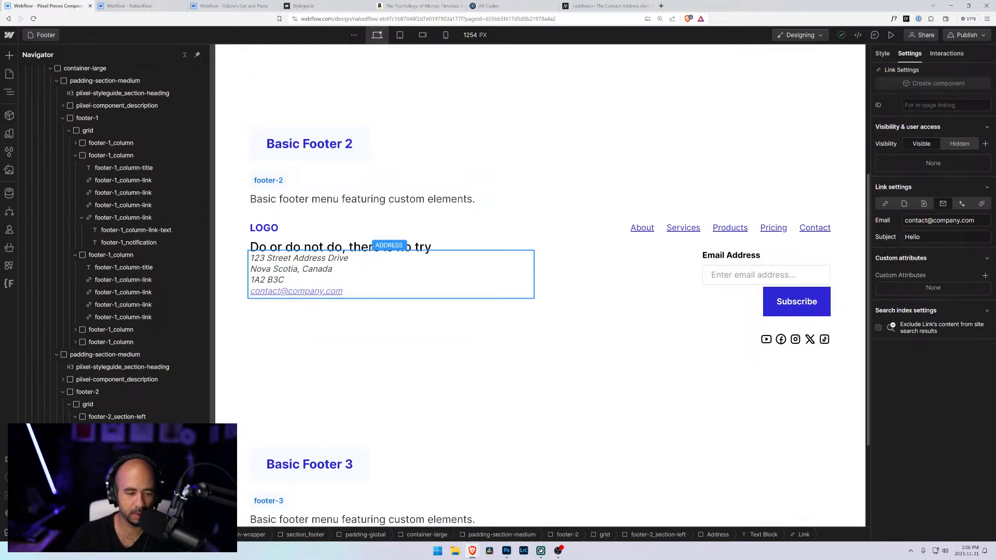
{"action": "key", "text": "Up"}
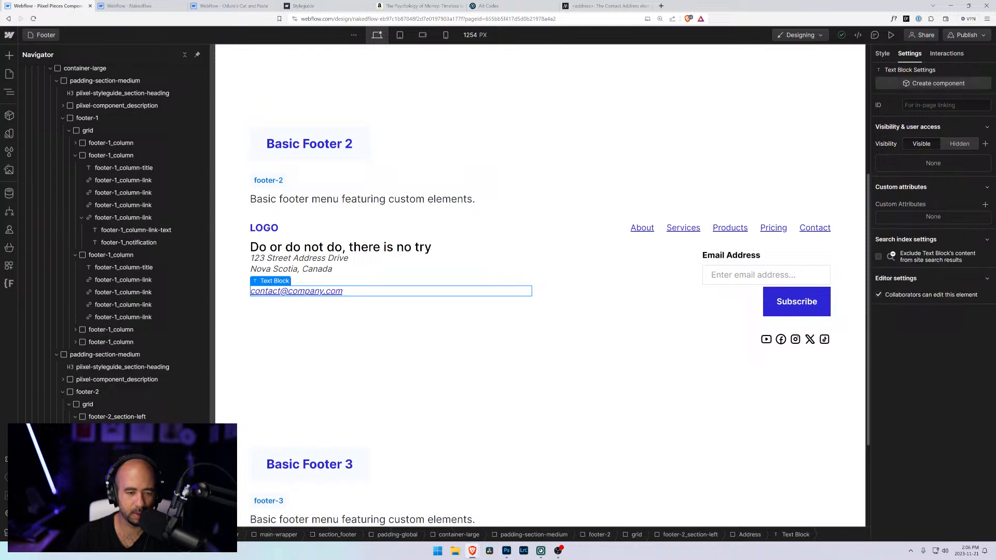
{"action": "key", "text": "Up"}
{"action": "key", "text": "ctrl+e"}
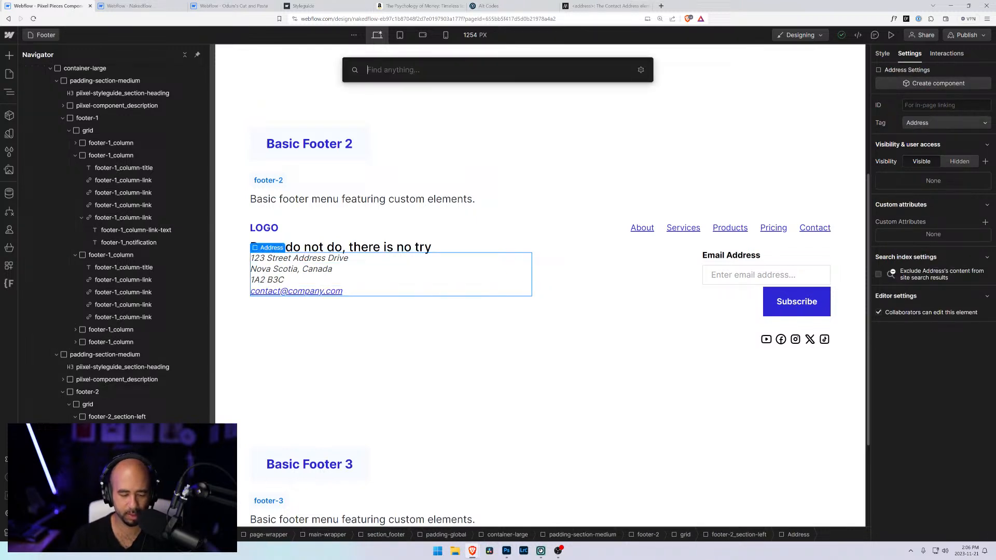
{"action": "type", "text": "tex"}
{"action": "key", "text": "Down"}
{"action": "key", "text": "Return"}
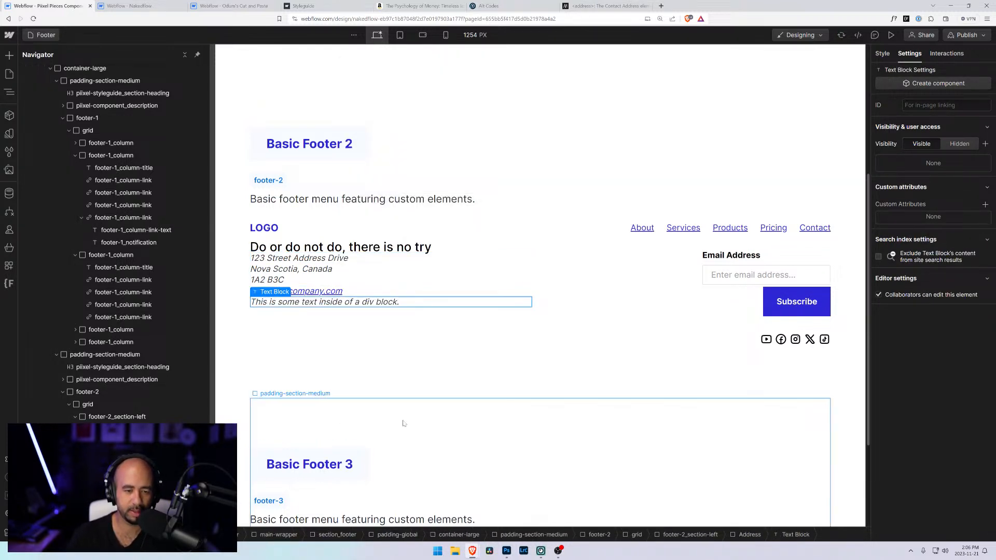
{"action": "key", "text": "Return"}
{"action": "type", "text": "1-"}
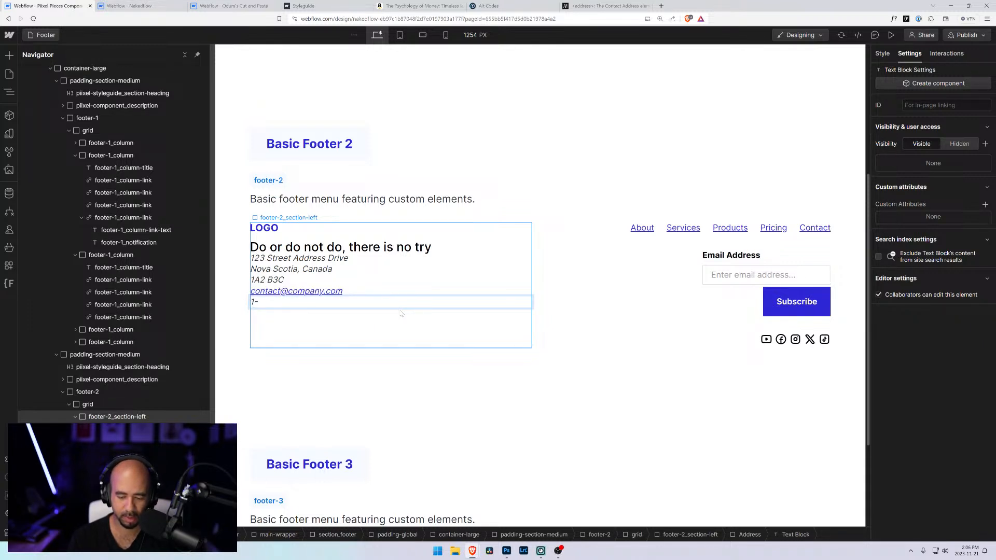
{"action": "type", "text": "705"}
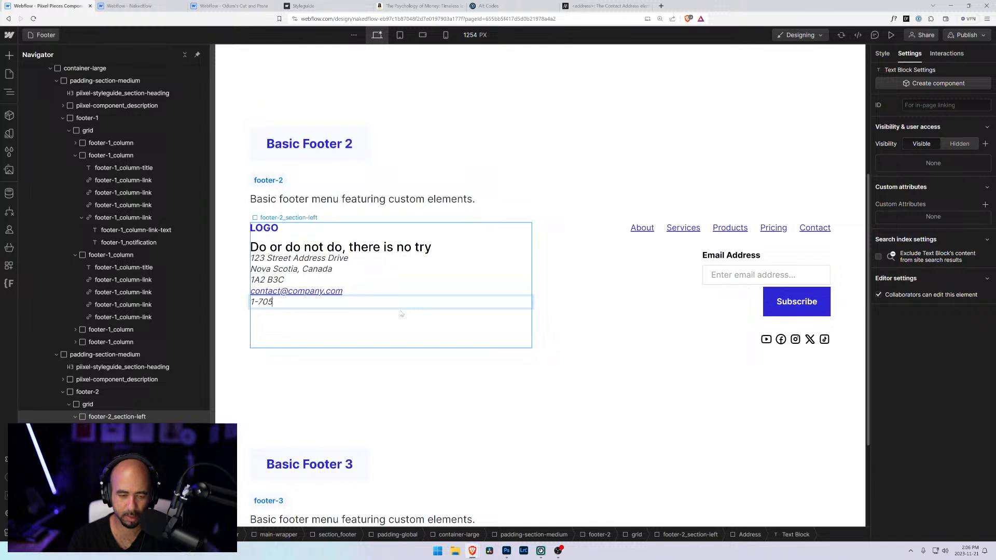
{"action": "type", "text": "-555-2687"}
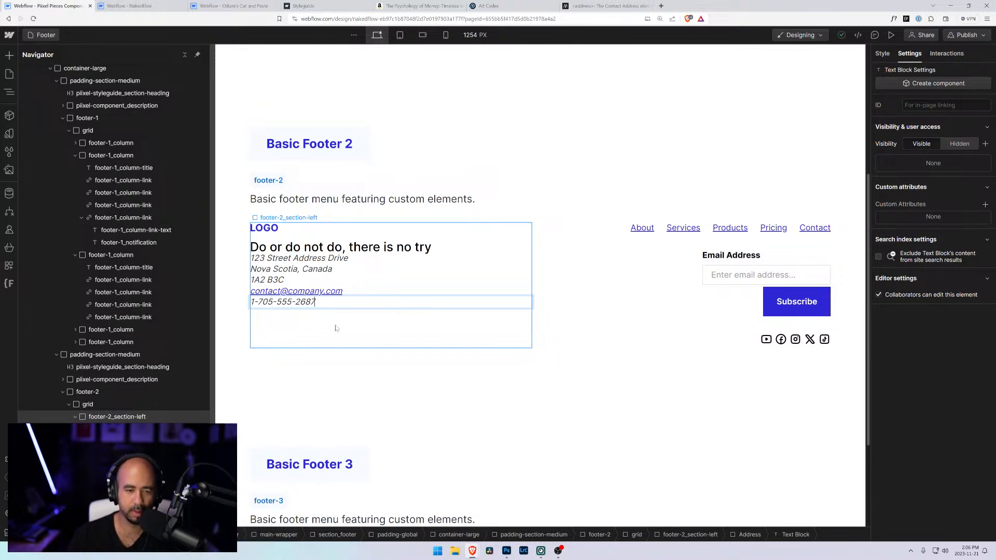
- Link the phone number text as a click-to-call phone link to the same number
{"action": "left_click_drag", "start_coordinate": [315, 302], "coordinate": [301, 288]}
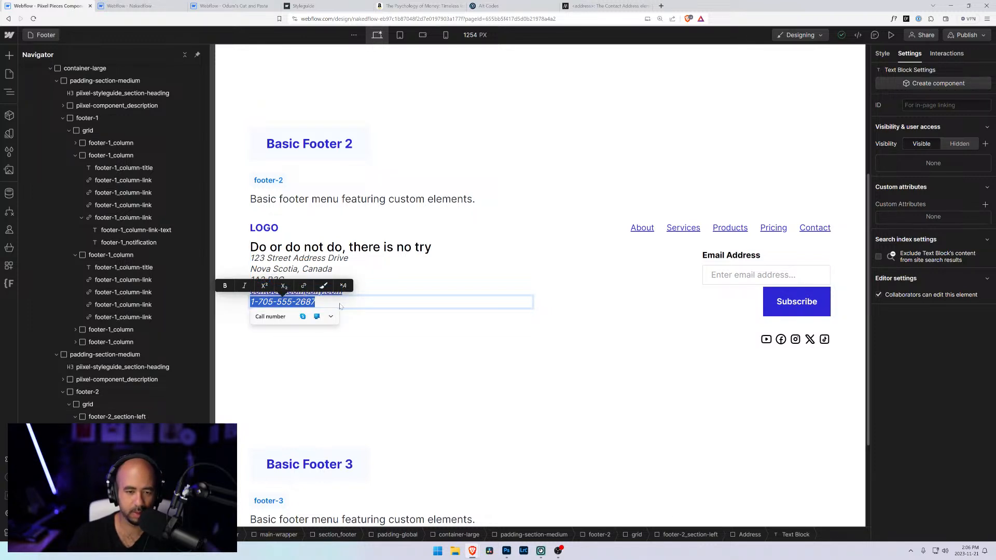
{"action": "left_click", "coordinate": [284, 292]}
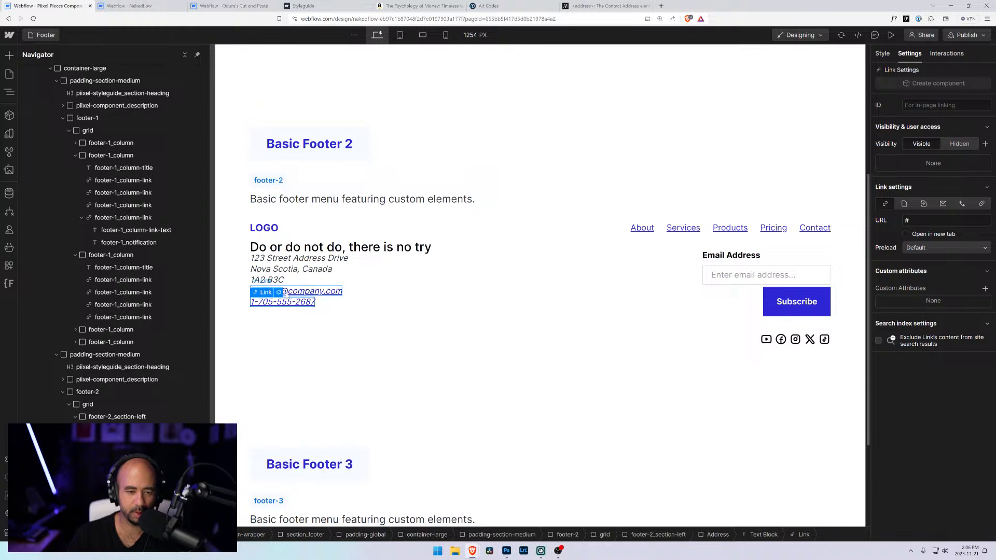
{"action": "left_click", "coordinate": [279, 292]}
{"action": "left_click", "coordinate": [343, 337]}
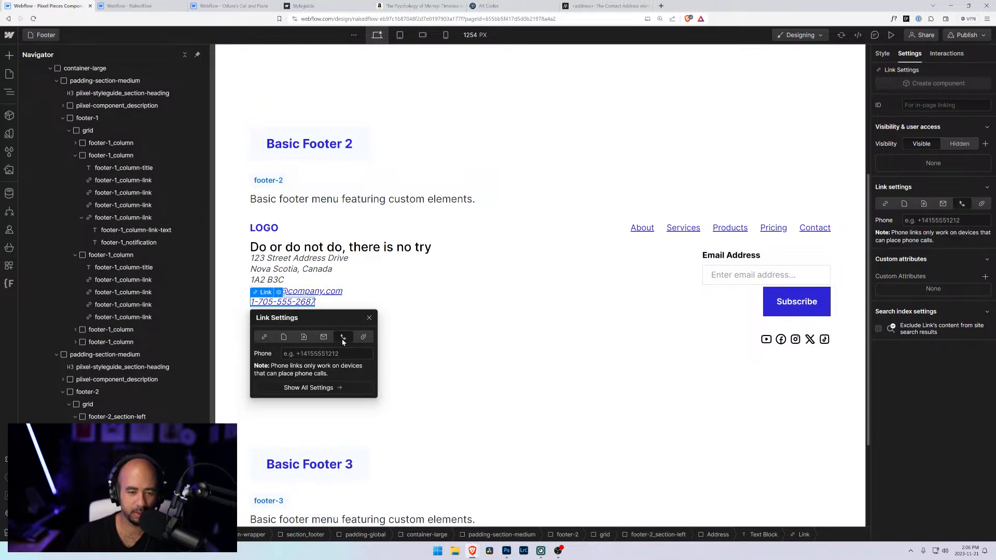
{"action": "left_click", "coordinate": [290, 353]}
{"action": "type", "text": "1"}
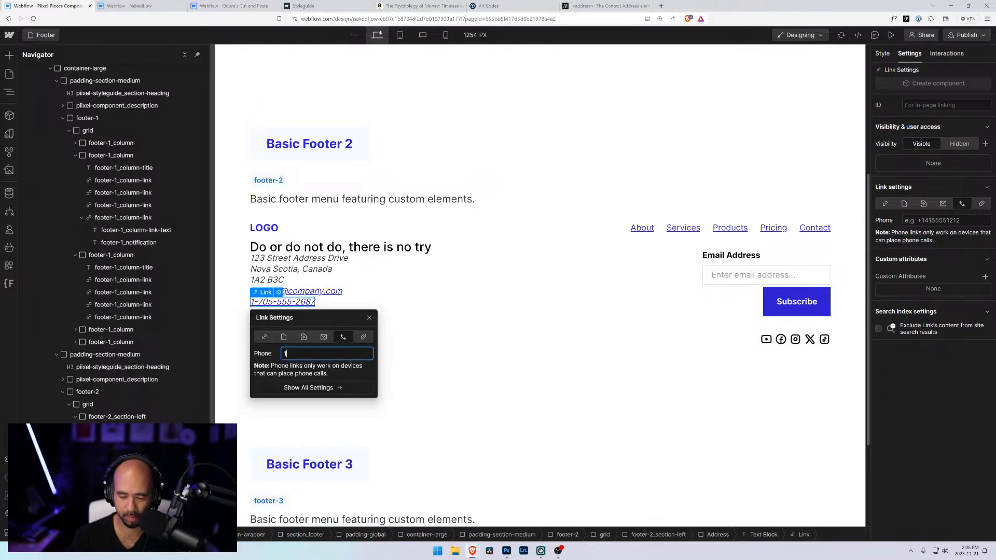
{"action": "type", "text": "705555"}
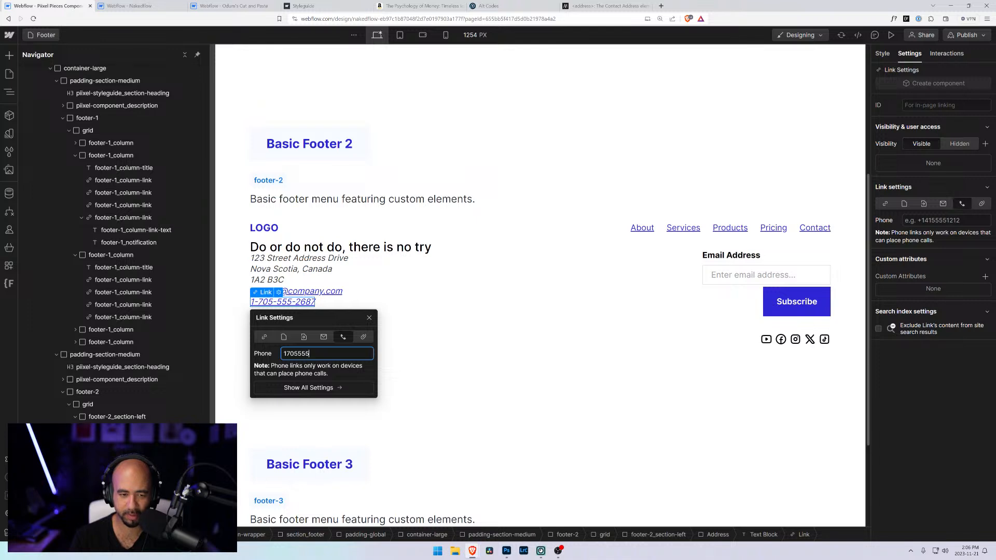
{"action": "type", "text": "2687"}
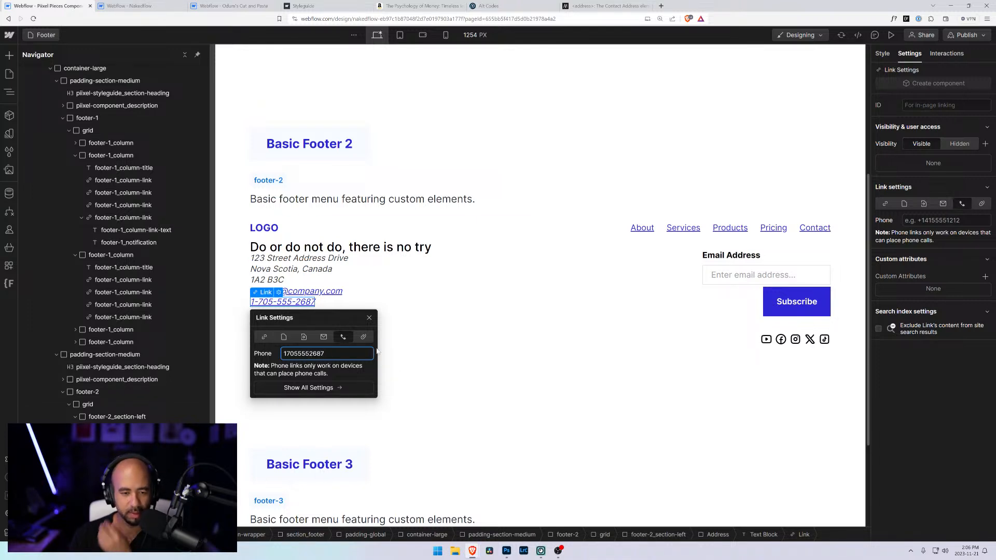
{"action": "left_click", "coordinate": [355, 313]}
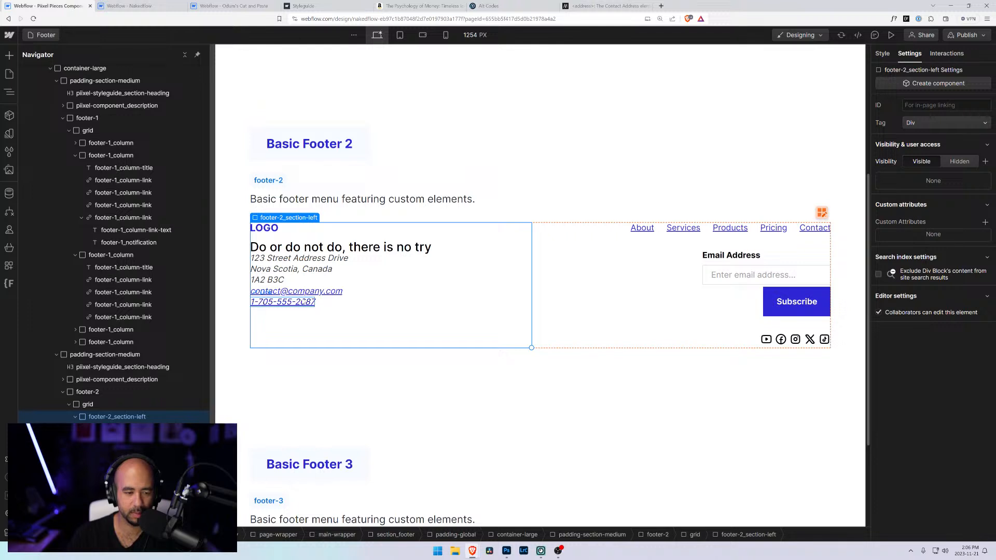
- Inspect the footer structure by selecting the address block, logo, creed and left section
{"action": "left_click", "coordinate": [391, 280]}
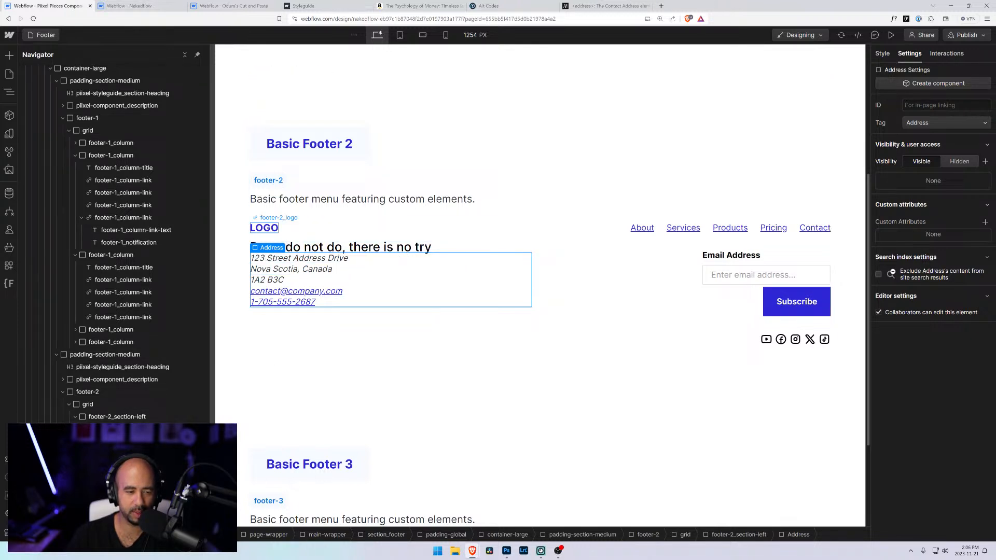
{"action": "left_click", "coordinate": [93, 429]}
{"action": "left_click", "coordinate": [94, 418]}
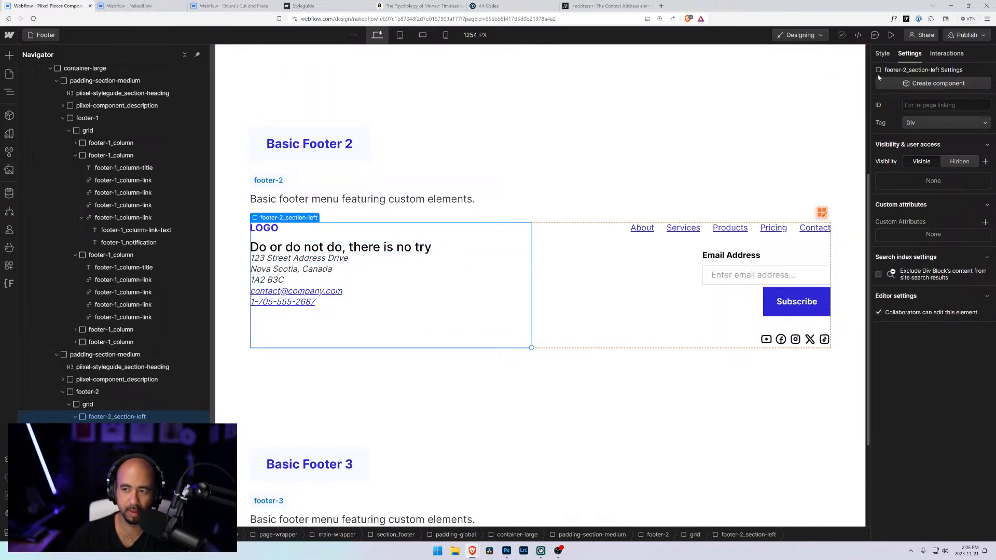
{"action": "left_click", "coordinate": [882, 53]}
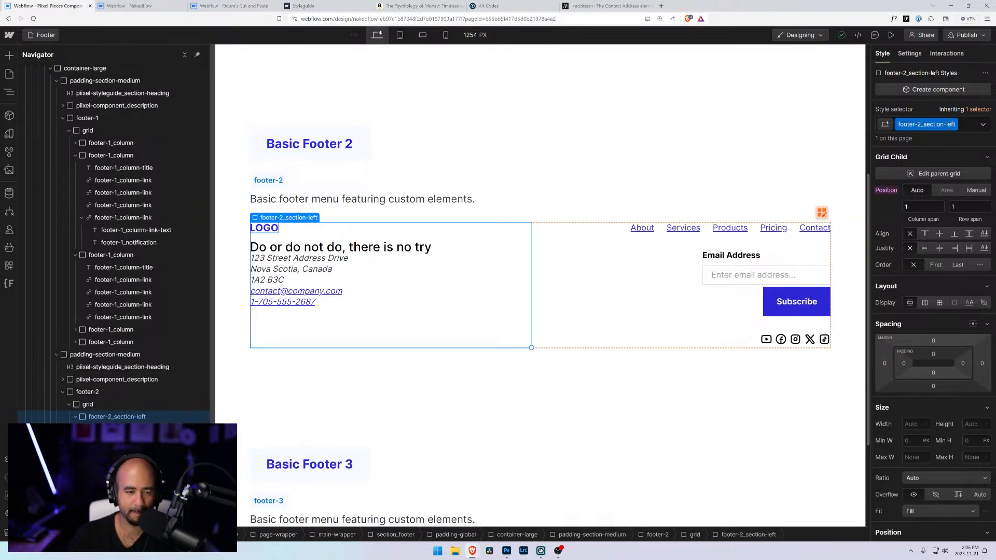
{"action": "left_click", "coordinate": [264, 228]}
{"action": "left_click", "coordinate": [340, 247]}
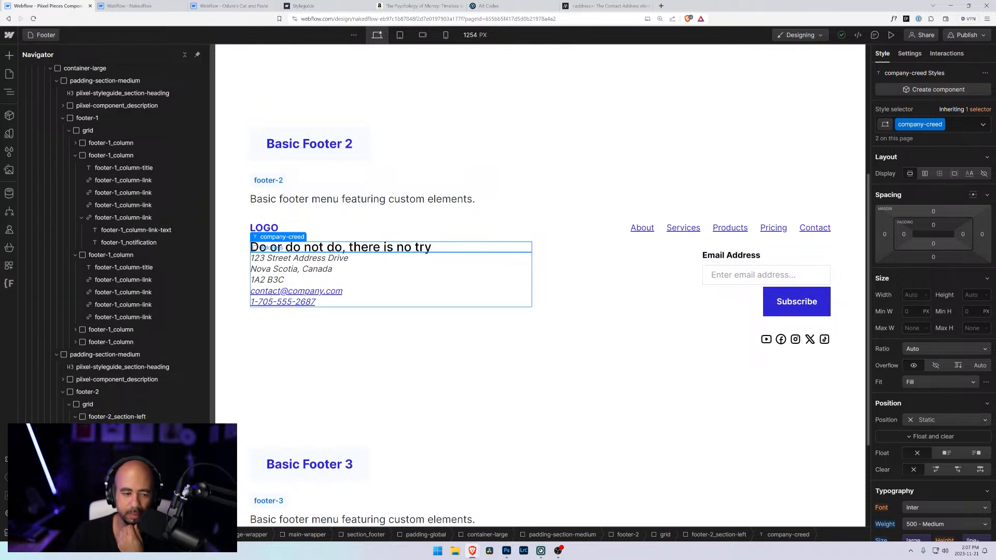
{"action": "left_click", "coordinate": [620, 390]}
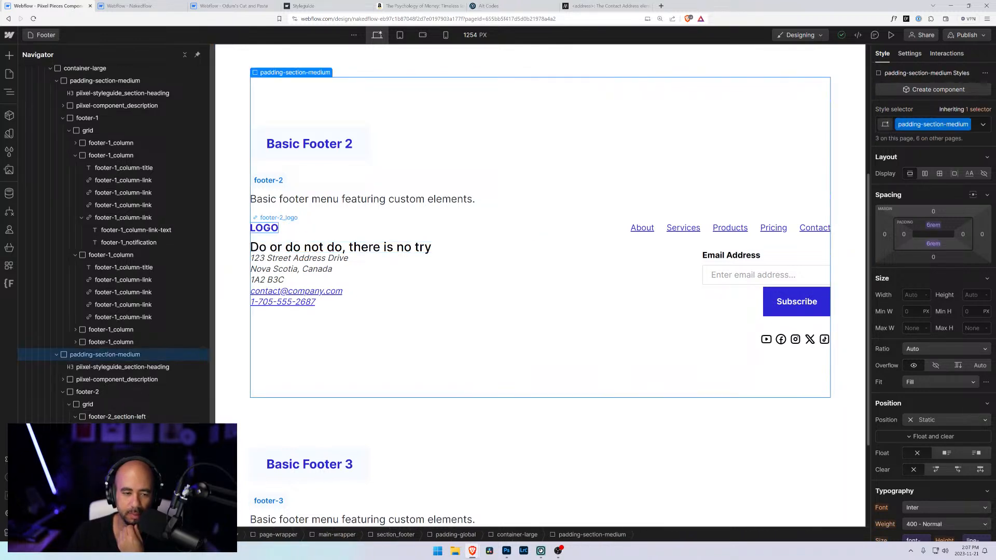
{"action": "left_click", "coordinate": [290, 280]}
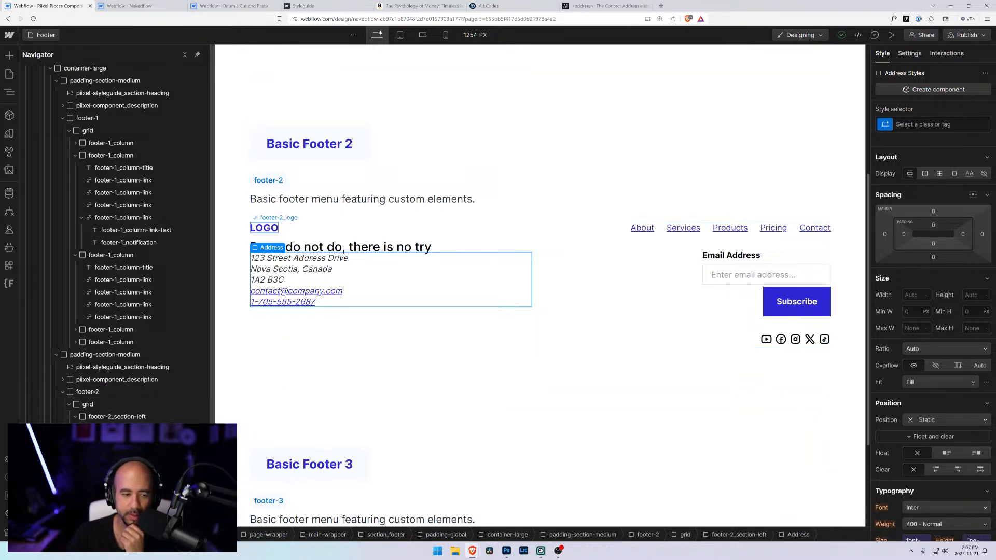
{"action": "left_click", "coordinate": [110, 419]}
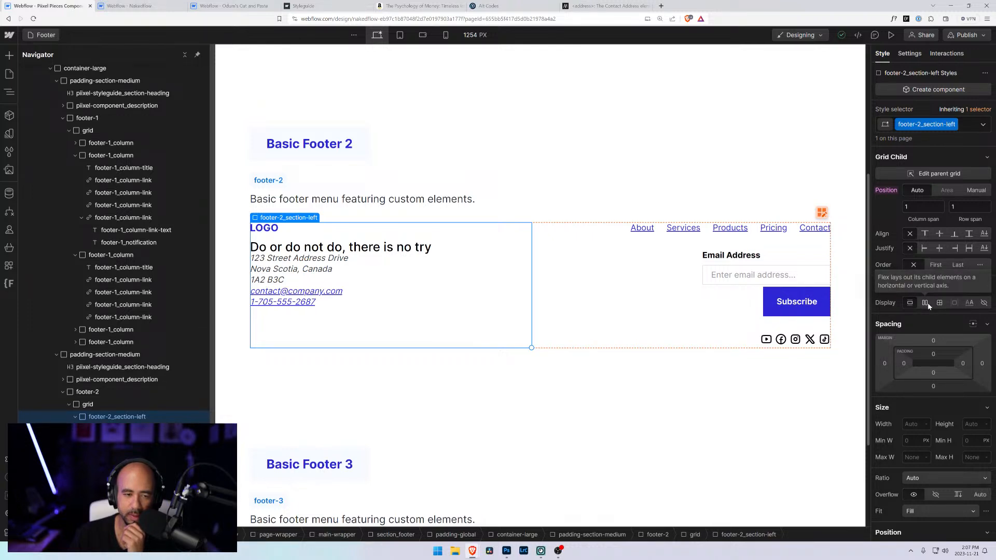
- Select the logo wrapper, then the creed, and focus the Style selector to add a class
{"action": "left_click", "coordinate": [278, 245]}
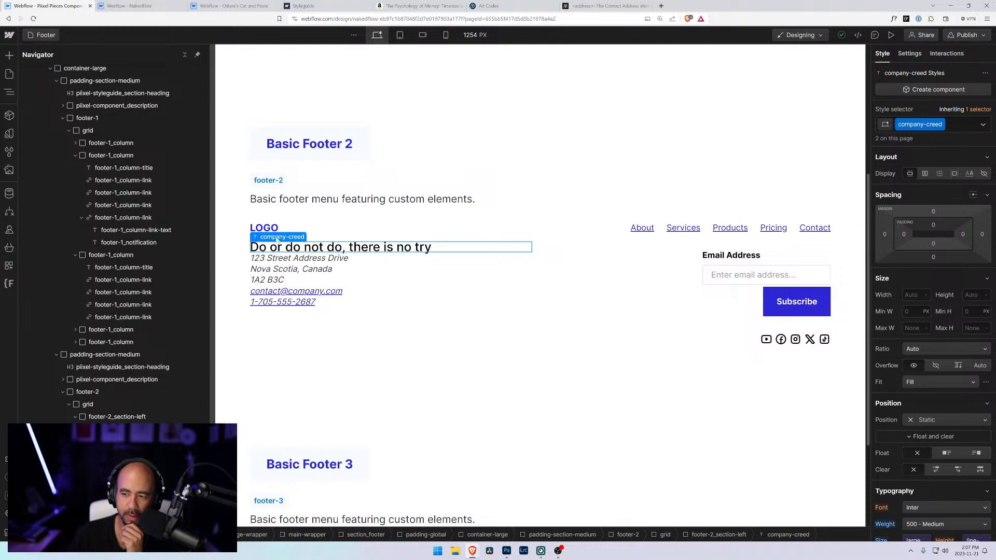
{"action": "left_click", "coordinate": [267, 228]}
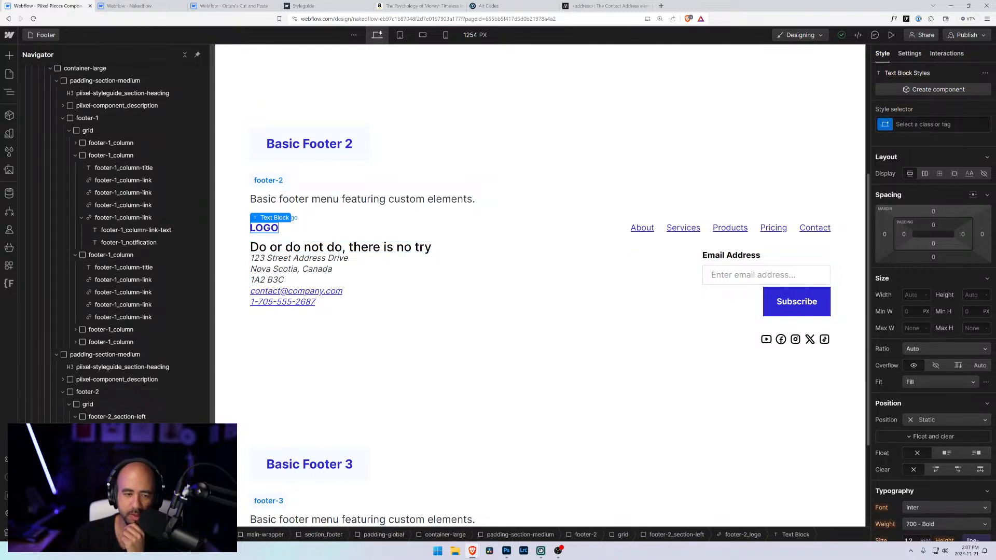
{"action": "key", "text": "Up"}
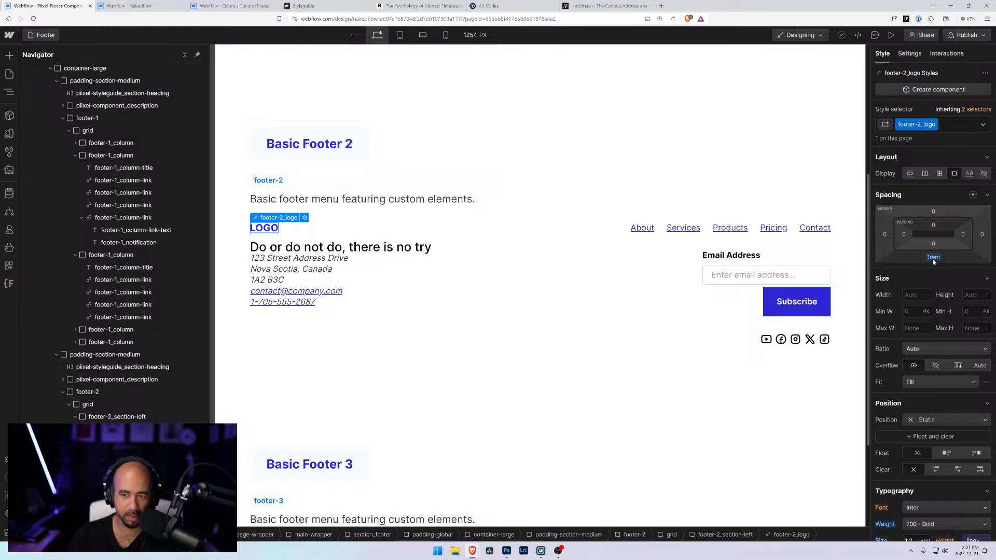
{"action": "left_click", "coordinate": [420, 252]}
{"action": "left_click", "coordinate": [953, 126]}
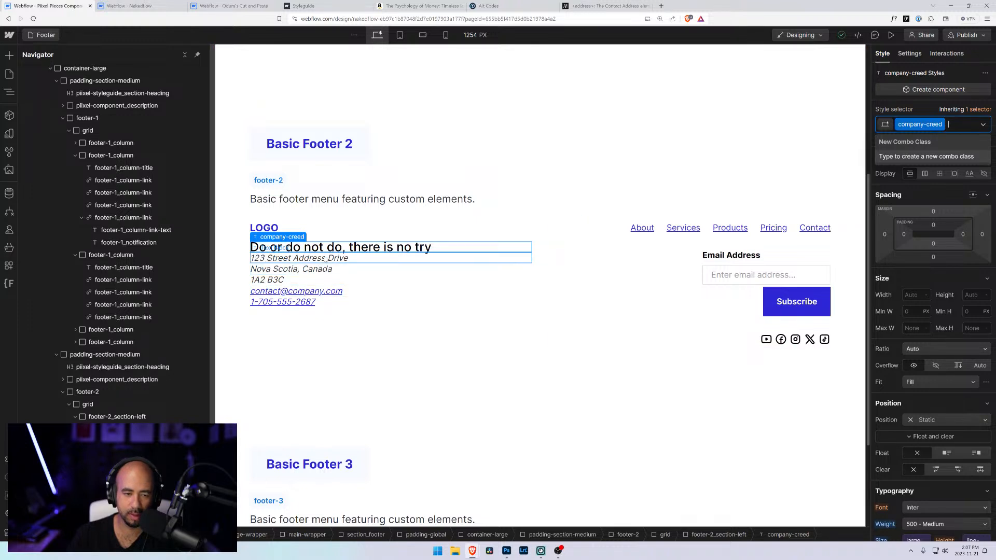
- Apply the padding-top class to the address block
{"action": "left_click", "coordinate": [391, 280]}
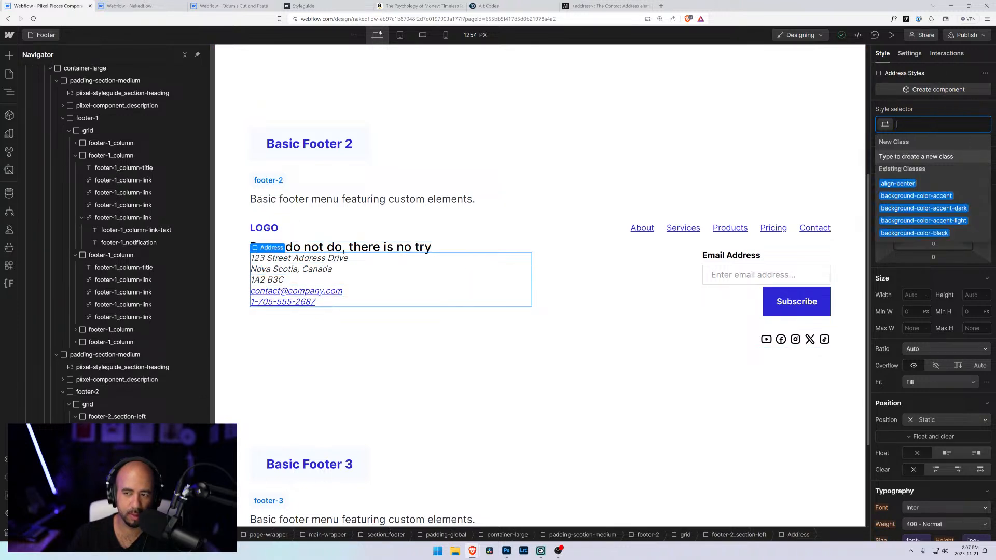
{"action": "type", "text": "pa"}
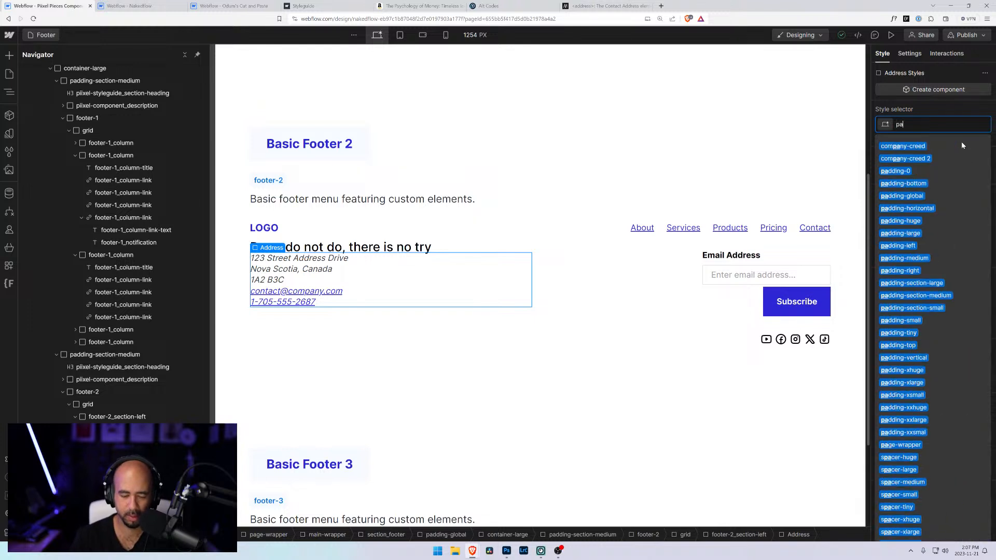
{"action": "type", "text": "dding-top"}
{"action": "key", "text": "Return"}
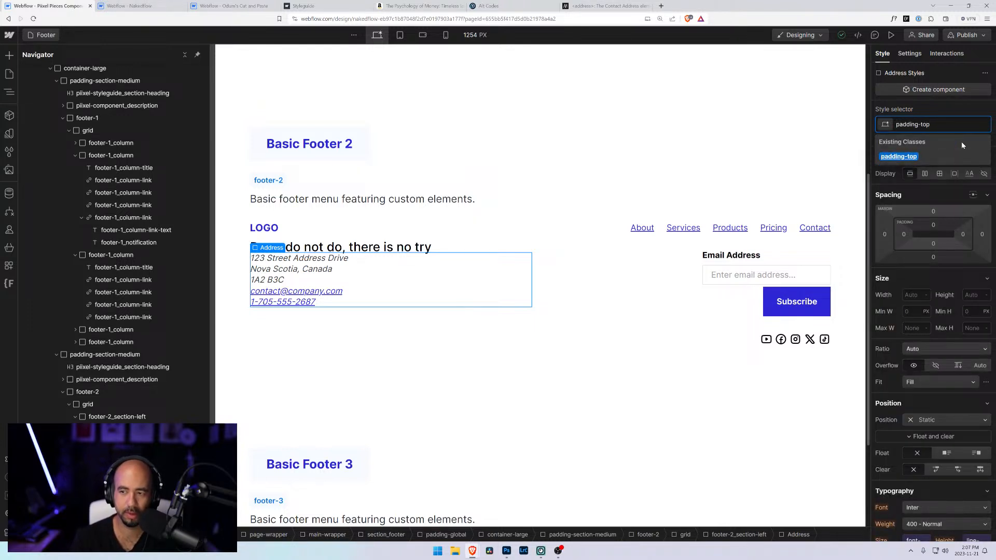
- Add padding-small as a combo class on the address block, then check the postal code line and left section
{"action": "left_click", "coordinate": [963, 124]}
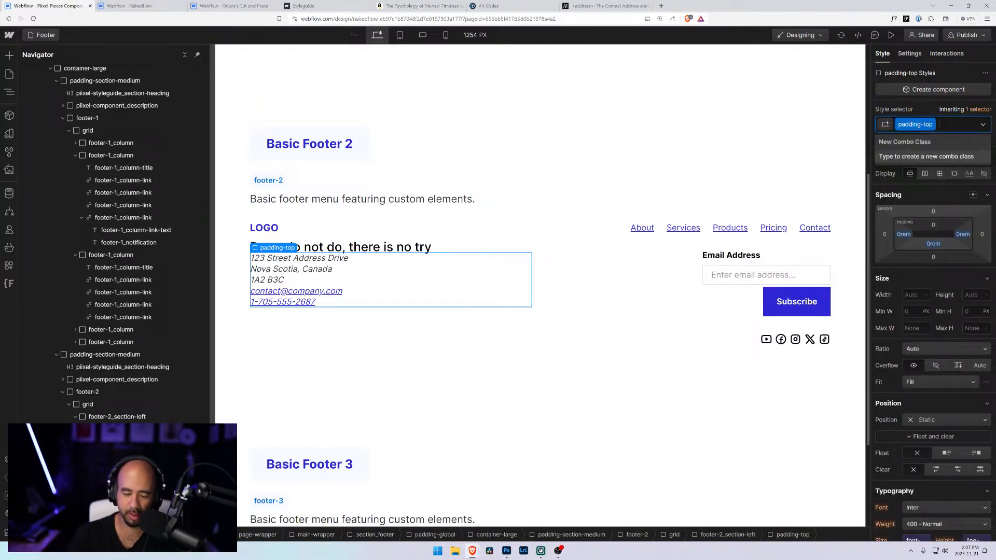
{"action": "type", "text": "pattin"}
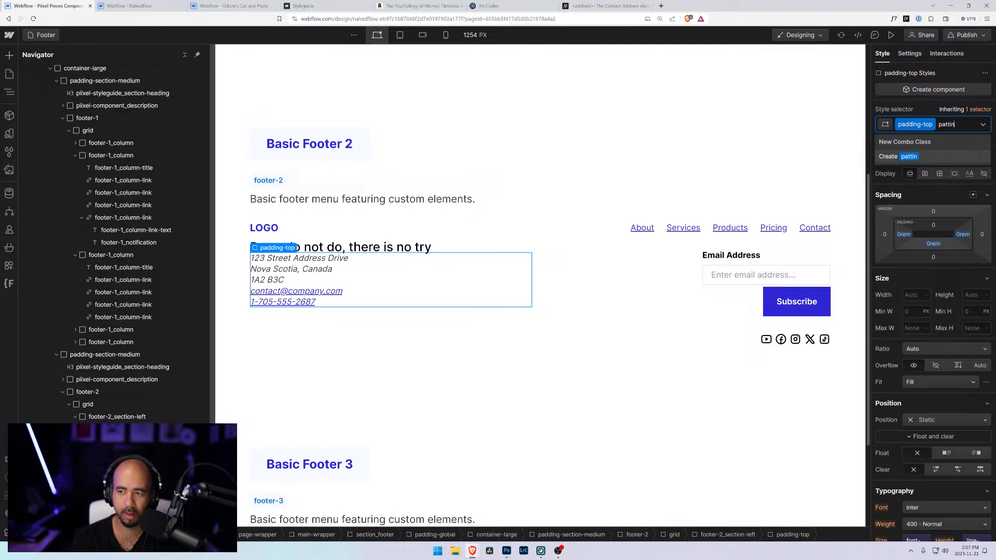
{"action": "key", "text": "BackSpace"}
{"action": "key", "text": "BackSpace"}
{"action": "key", "text": "BackSpace"}
{"action": "key", "text": "BackSpace"}
{"action": "type", "text": "dding"}
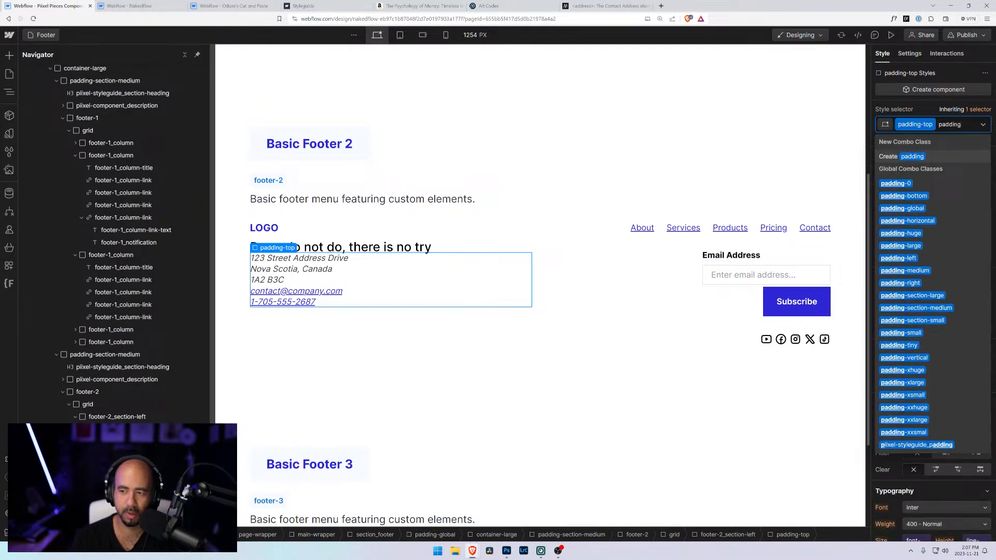
{"action": "key", "text": "Down"}
{"action": "key", "text": "Down"}
{"action": "key", "text": "Down"}
{"action": "key", "text": "Down"}
{"action": "key", "text": "Down"}
{"action": "key", "text": "Down"}
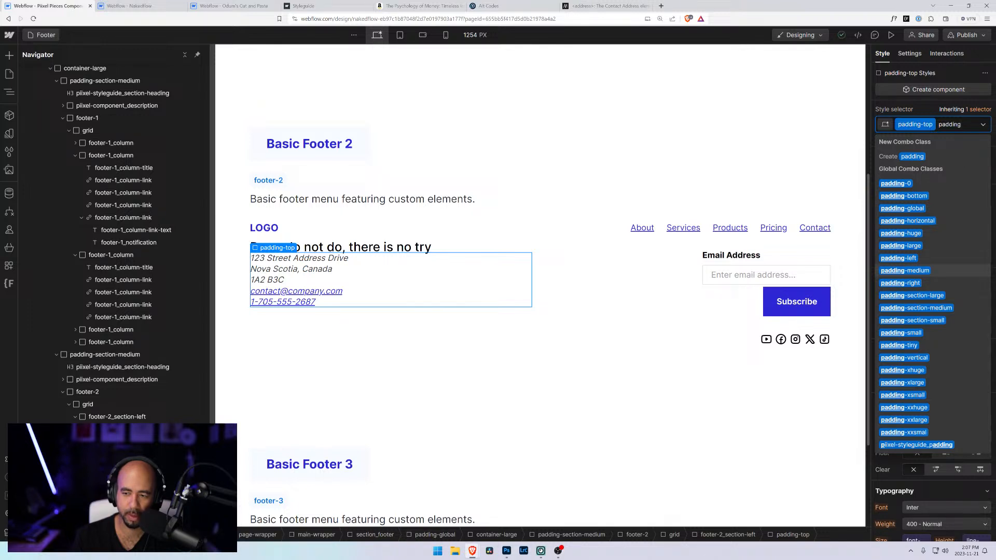
{"action": "key", "text": "Down"}
{"action": "key", "text": "Down"}
{"action": "key", "text": "Down"}
{"action": "key", "text": "Down"}
{"action": "key", "text": "Down"}
{"action": "key", "text": "Down"}
{"action": "key", "text": "Down"}
{"action": "key", "text": "Down"}
{"action": "key", "text": "Down"}
{"action": "key", "text": "Down"}
{"action": "key", "text": "Down"}
{"action": "key", "text": "Down"}
{"action": "key", "text": "Down"}
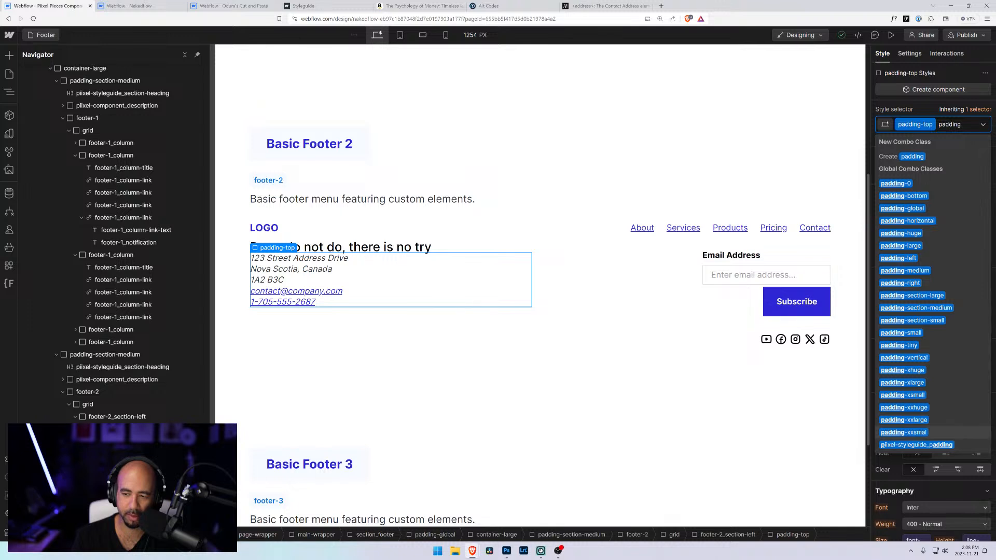
{"action": "key", "text": "Up"}
{"action": "key", "text": "Up"}
{"action": "key", "text": "Up"}
{"action": "key", "text": "Up"}
{"action": "key", "text": "Up"}
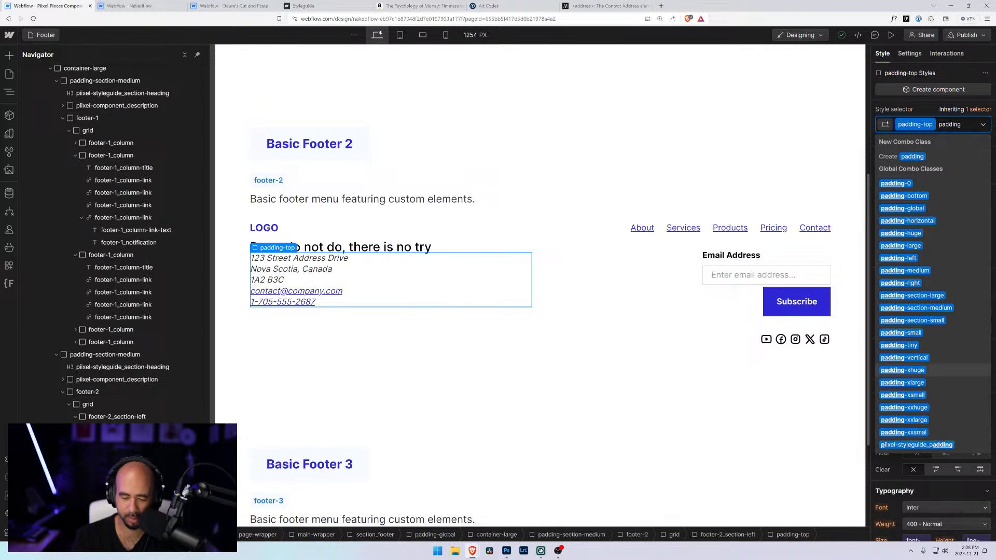
{"action": "type", "text": "-sma"}
{"action": "key", "text": "Return"}
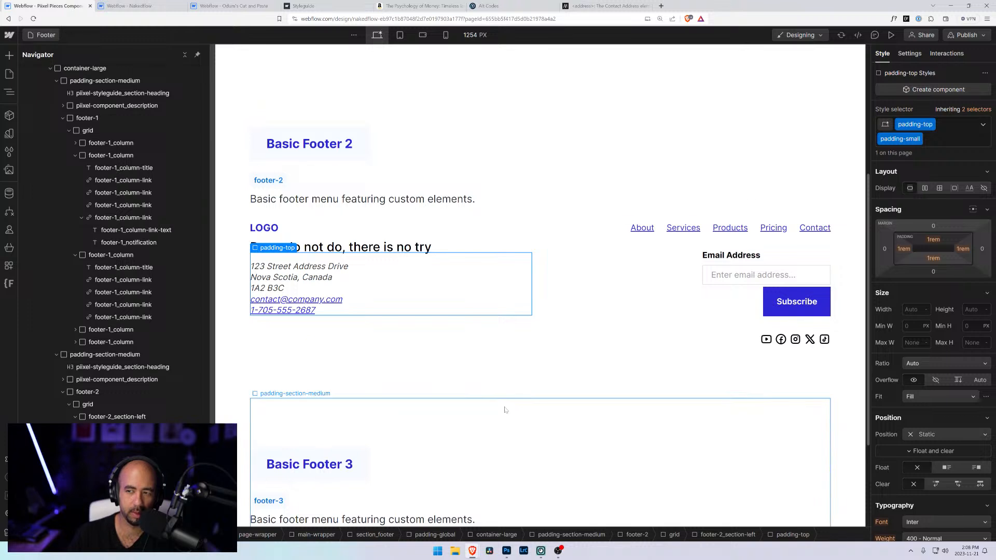
{"action": "left_click", "coordinate": [403, 289]}
{"action": "left_click", "coordinate": [363, 334]}
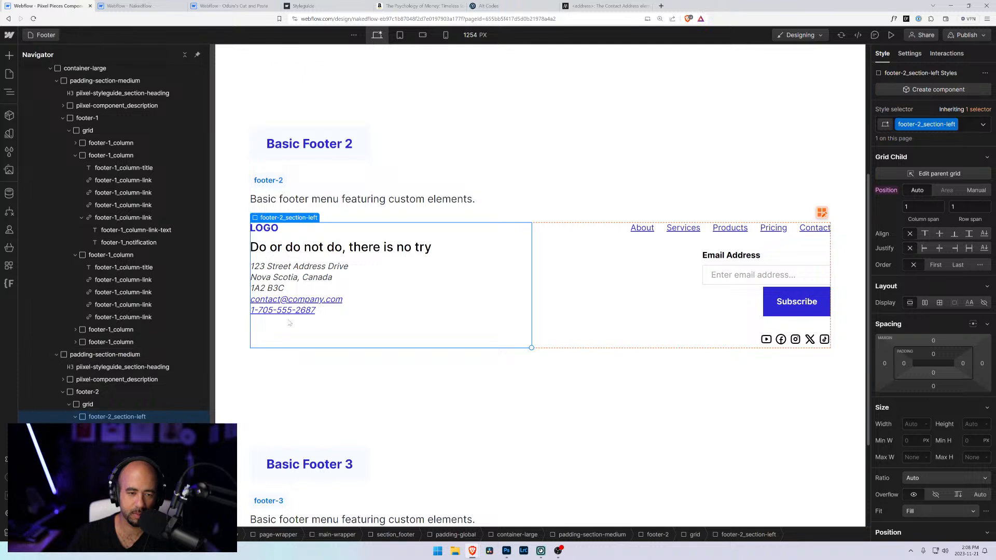
- Replace the address wrapper's padding classes with a new 'address' class
{"action": "left_click", "coordinate": [237, 250]}
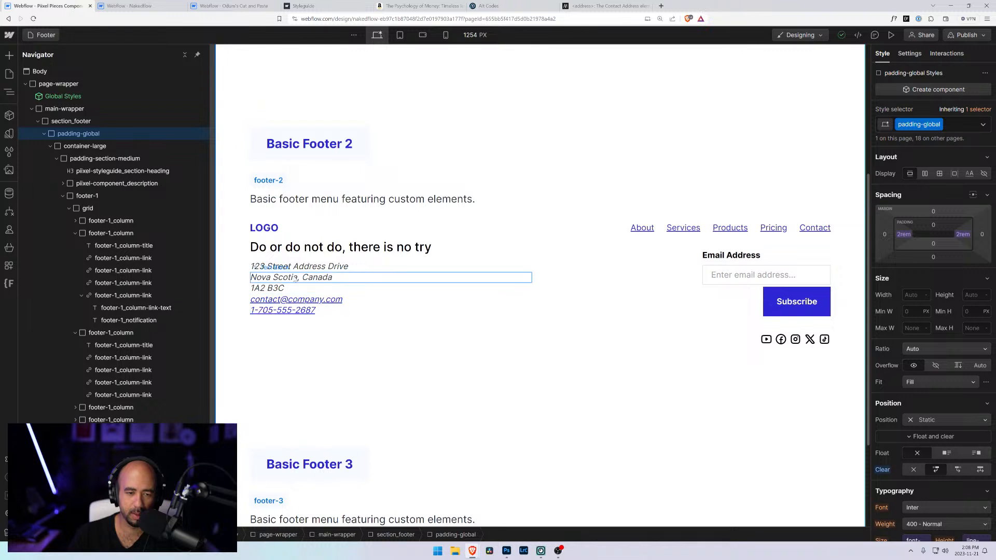
{"action": "left_click", "coordinate": [311, 267]}
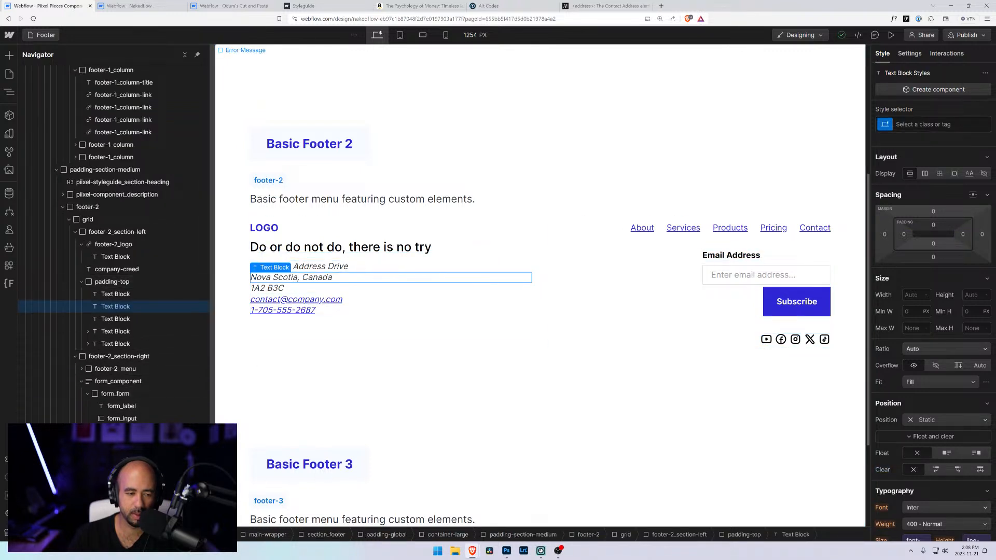
{"action": "left_click", "coordinate": [99, 284]}
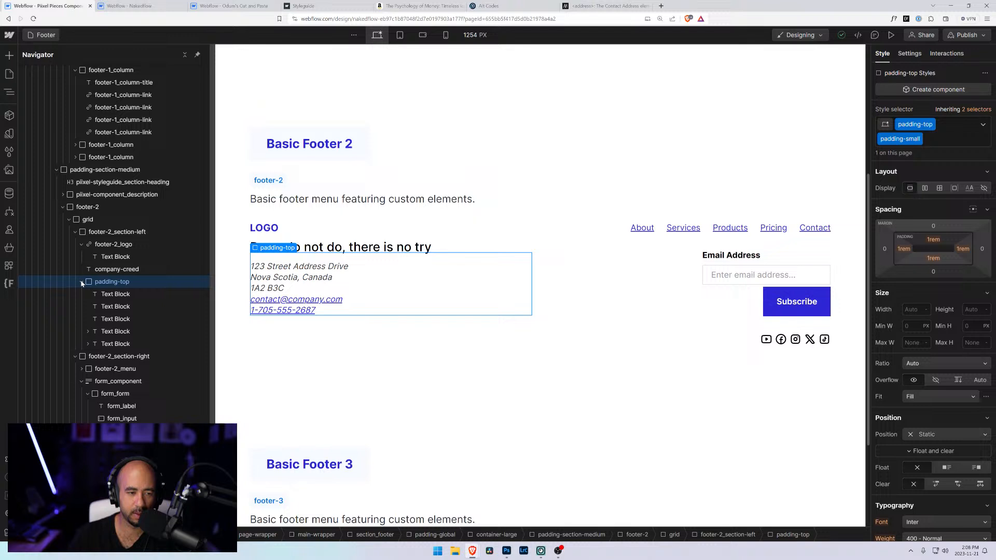
{"action": "left_click", "coordinate": [943, 140]}
{"action": "key", "text": "BackSpace"}
{"action": "key", "text": "BackSpace"}
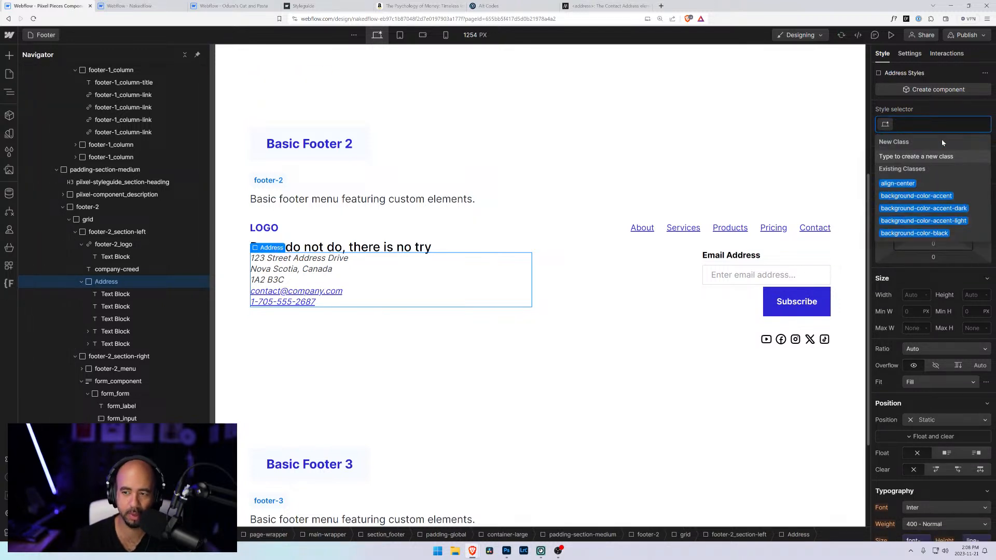
{"action": "type", "text": "address"}
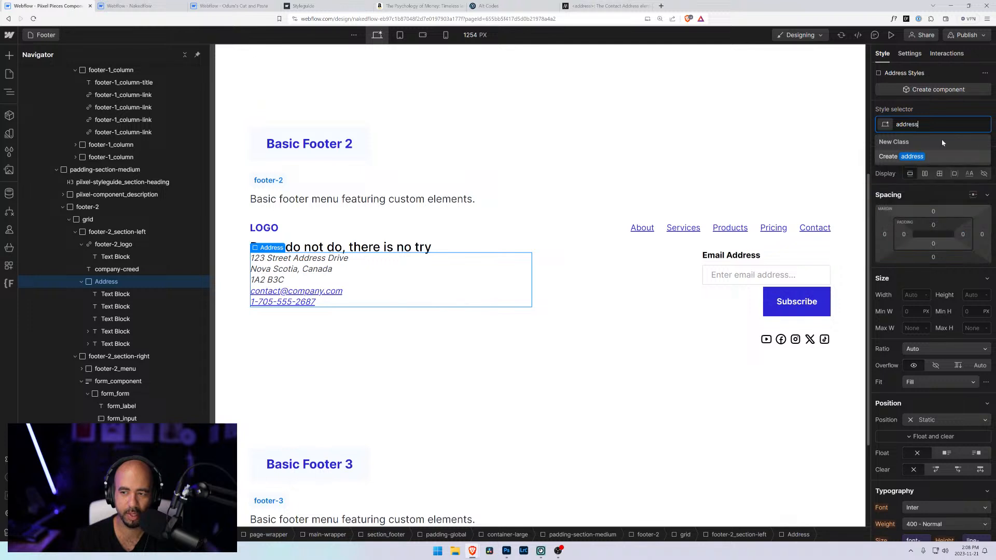
{"action": "key", "text": "Return"}
- Set the address class's typography style to Regular so the lines are no longer italic
{"action": "scroll", "coordinate": [927, 421], "scroll_direction": "down", "scroll_amount": 4}
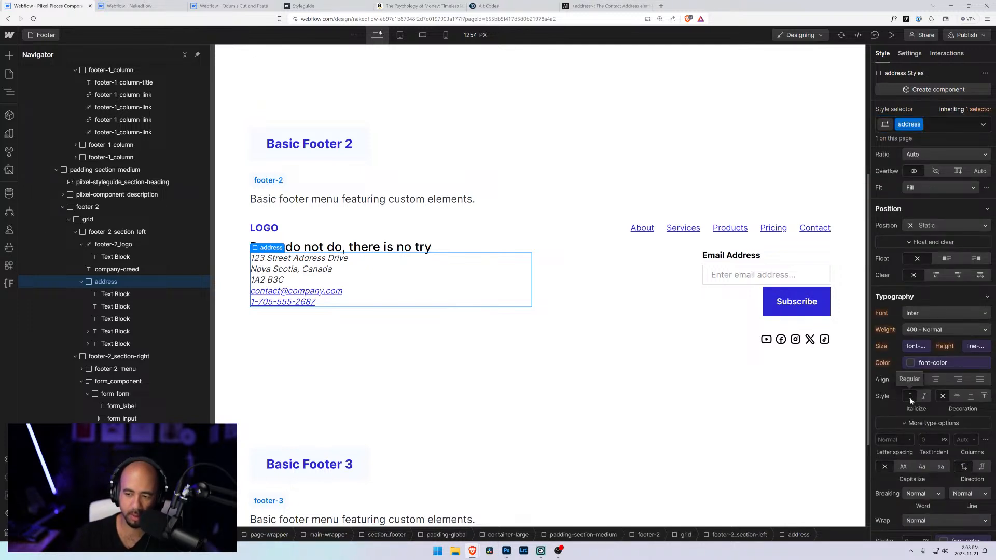
{"action": "left_click", "coordinate": [910, 398]}
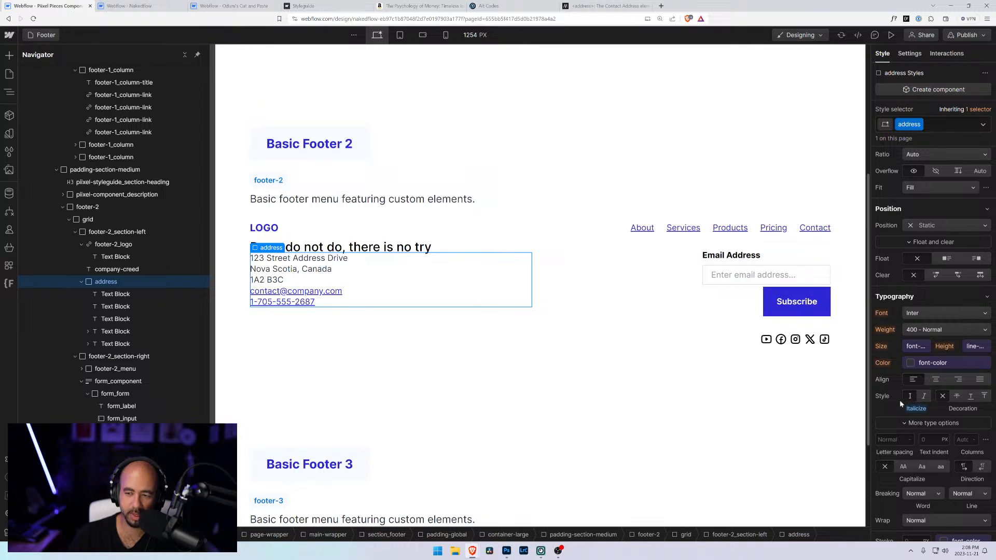
{"action": "scroll", "coordinate": [939, 190], "scroll_direction": "up", "scroll_amount": 4}
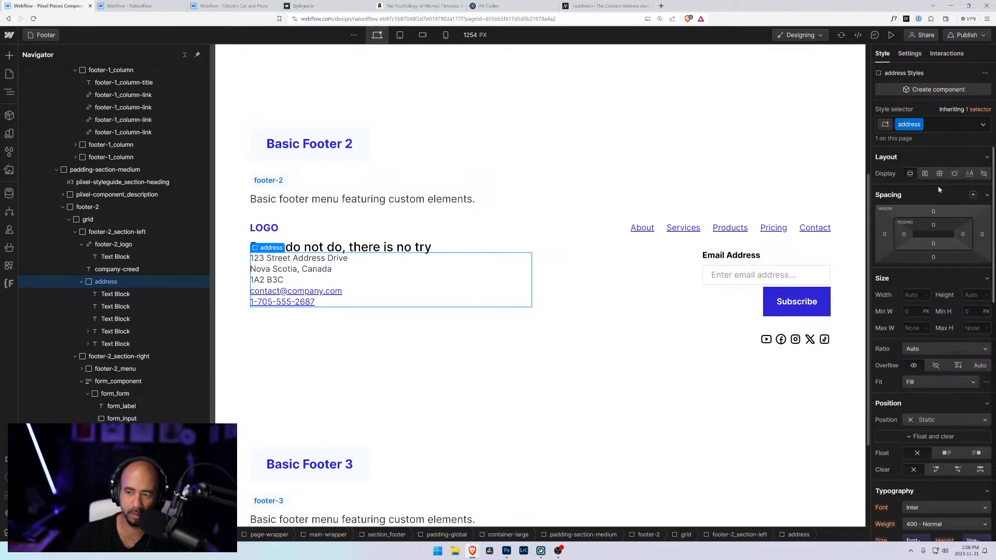
- Set the address block's top margin to 3rem, adjusting it from 2rem
{"action": "left_click", "coordinate": [935, 211]}
{"action": "type", "text": "2rem"}
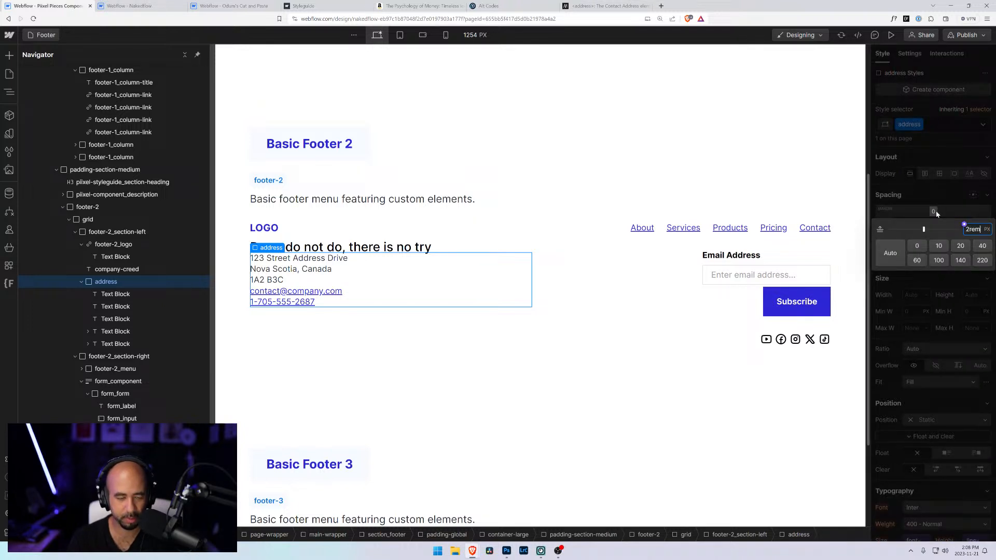
{"action": "key", "text": "Return"}
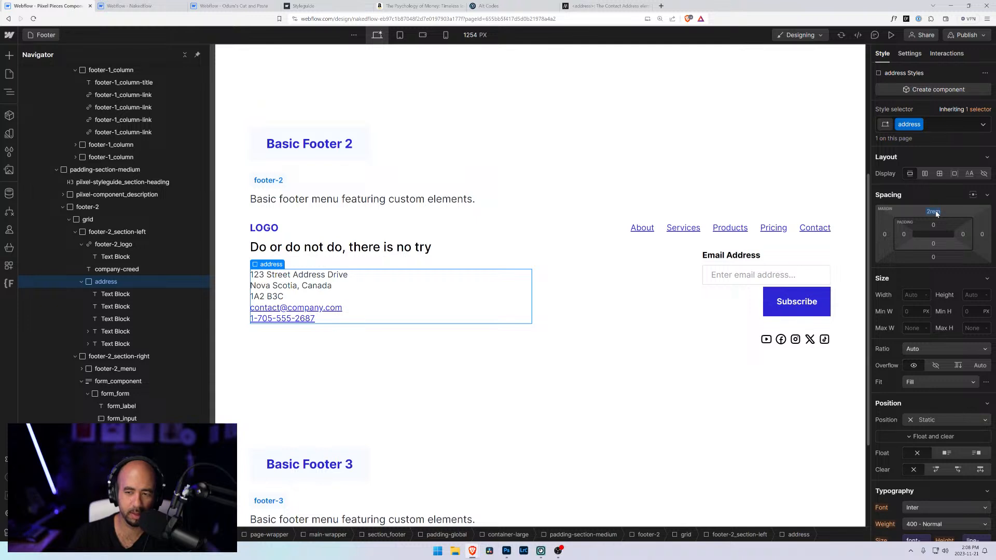
{"action": "left_click", "coordinate": [932, 214]}
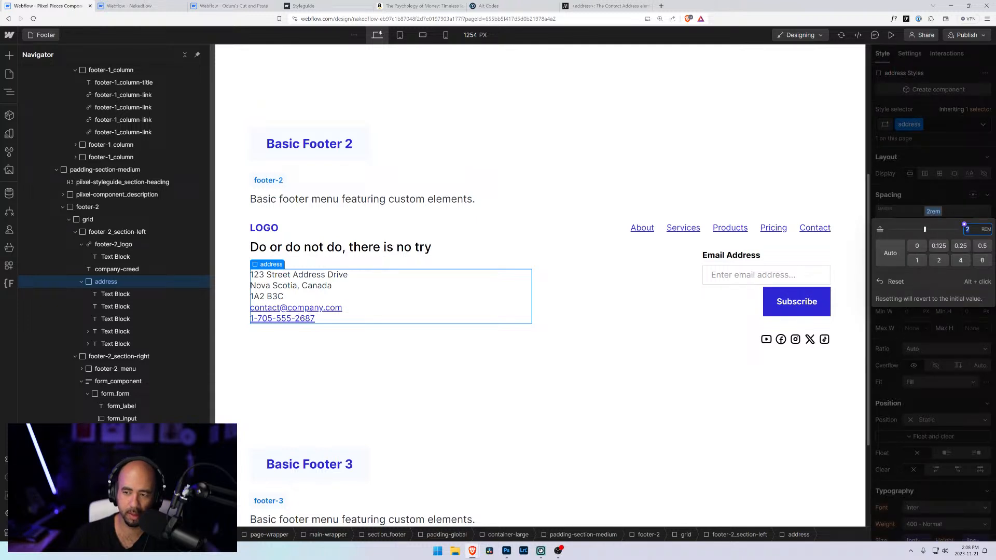
{"action": "type", "text": "3"}
{"action": "key", "text": "Return"}
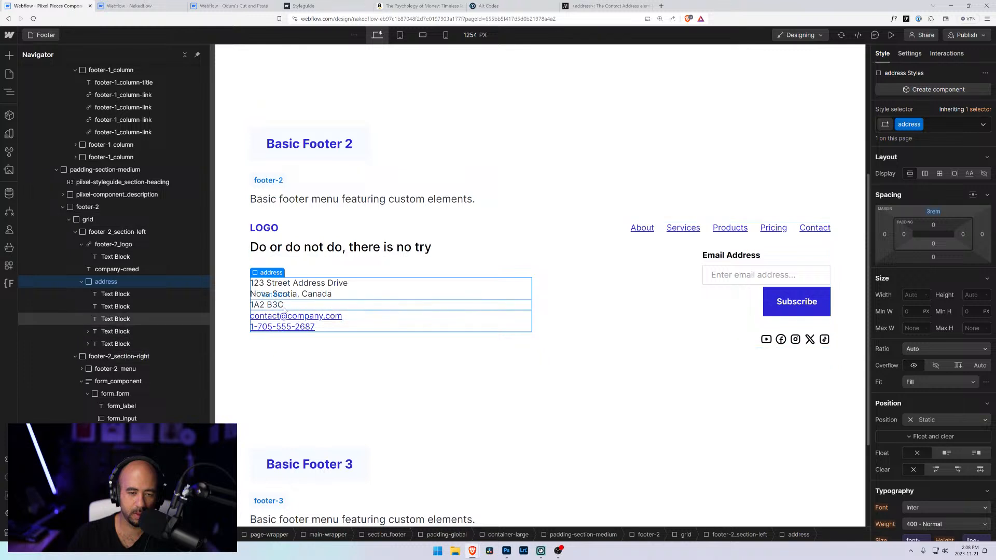
- Apply the small text size variable (0.875rem) to the whole address block
{"action": "left_click", "coordinate": [233, 295]}
{"action": "left_click", "coordinate": [367, 305]}
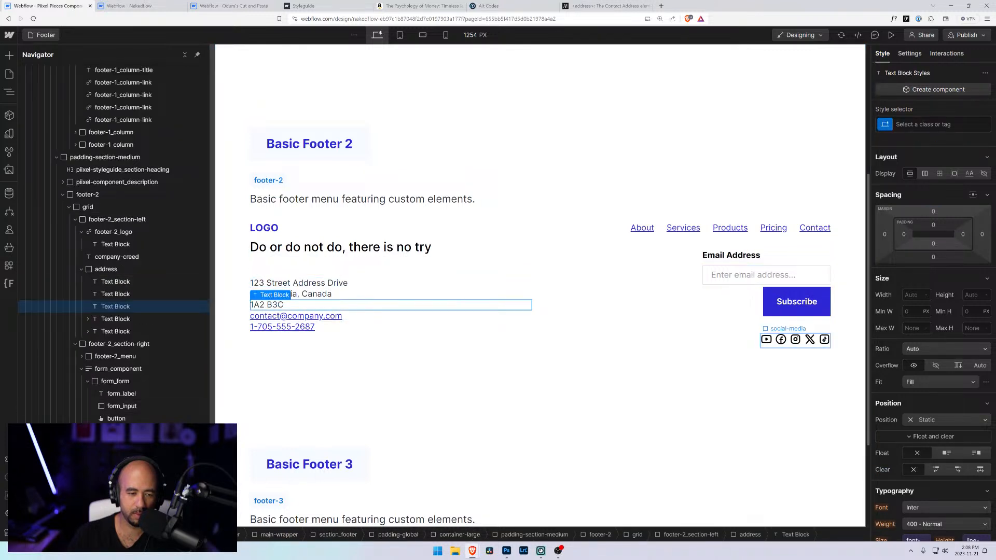
{"action": "left_click", "coordinate": [441, 311]}
{"action": "scroll", "coordinate": [907, 397], "scroll_direction": "down", "scroll_amount": 3}
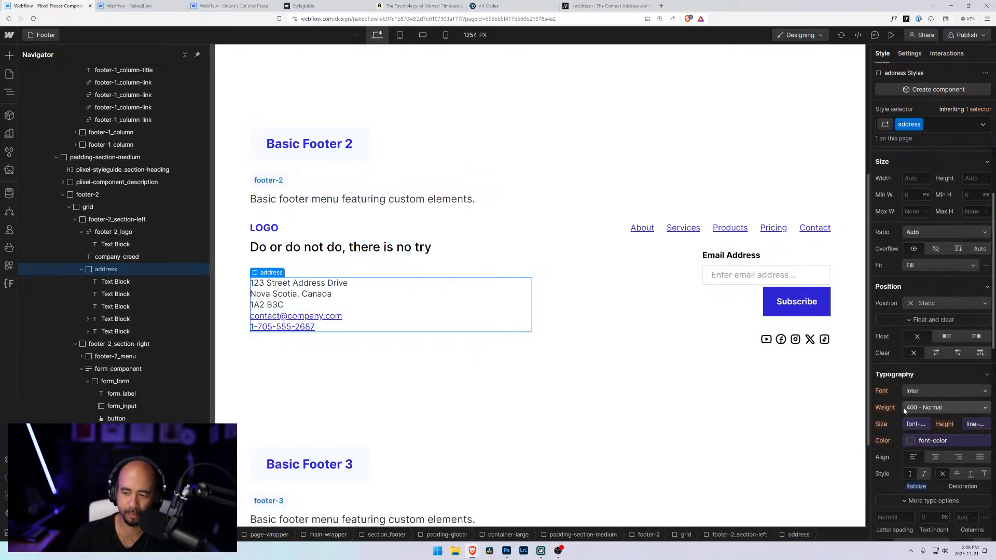
{"action": "left_click", "coordinate": [915, 425]}
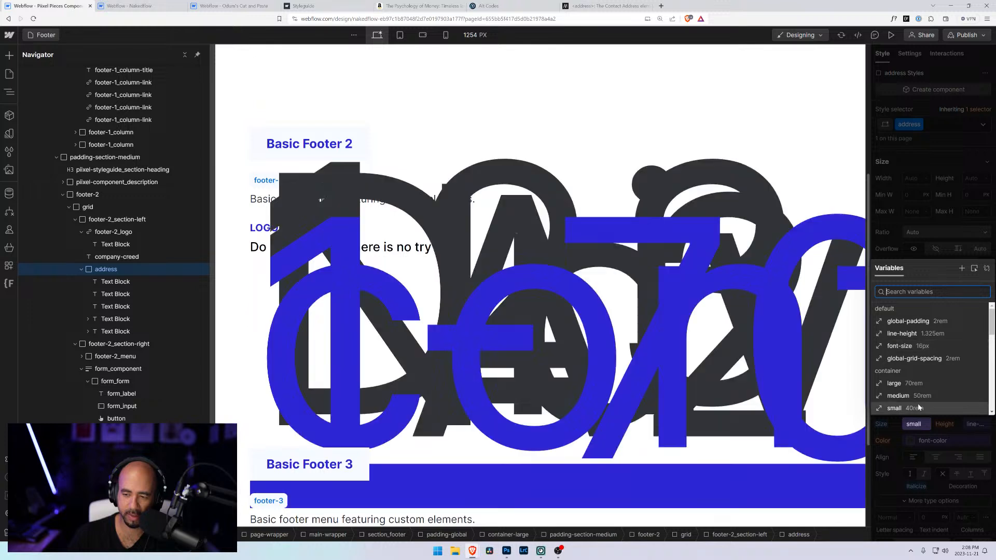
{"action": "scroll", "coordinate": [910, 381], "scroll_direction": "down", "scroll_amount": 3}
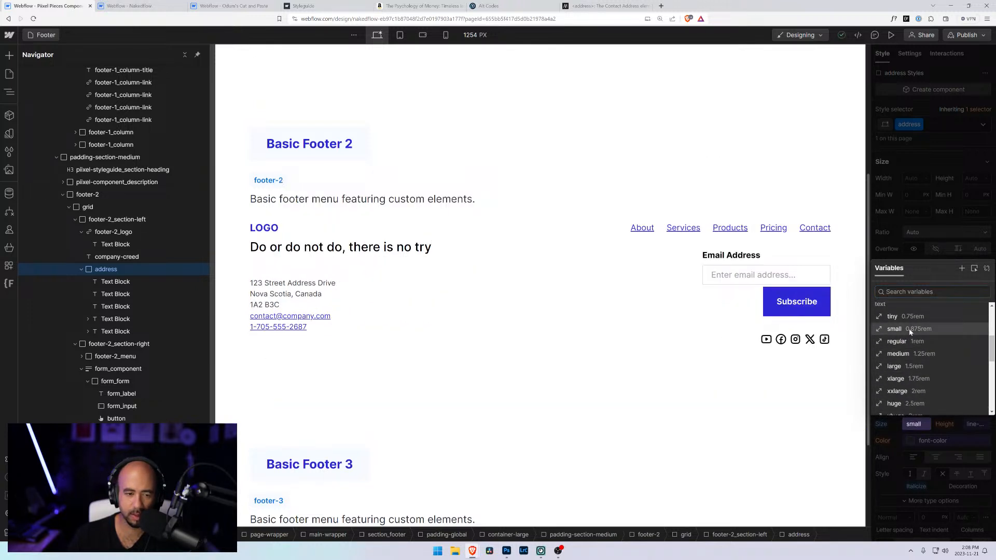
{"action": "left_click", "coordinate": [910, 330]}
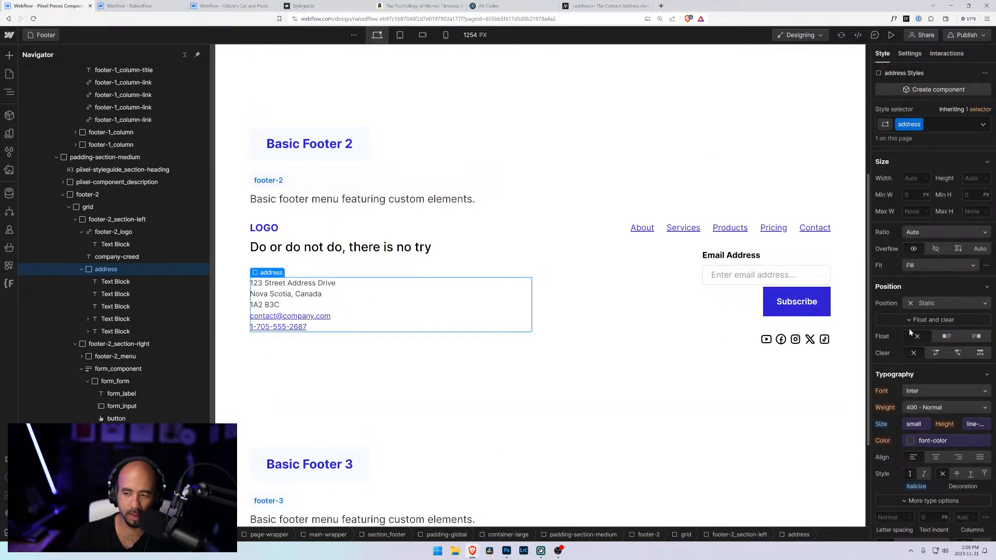
{"action": "left_click", "coordinate": [236, 343]}
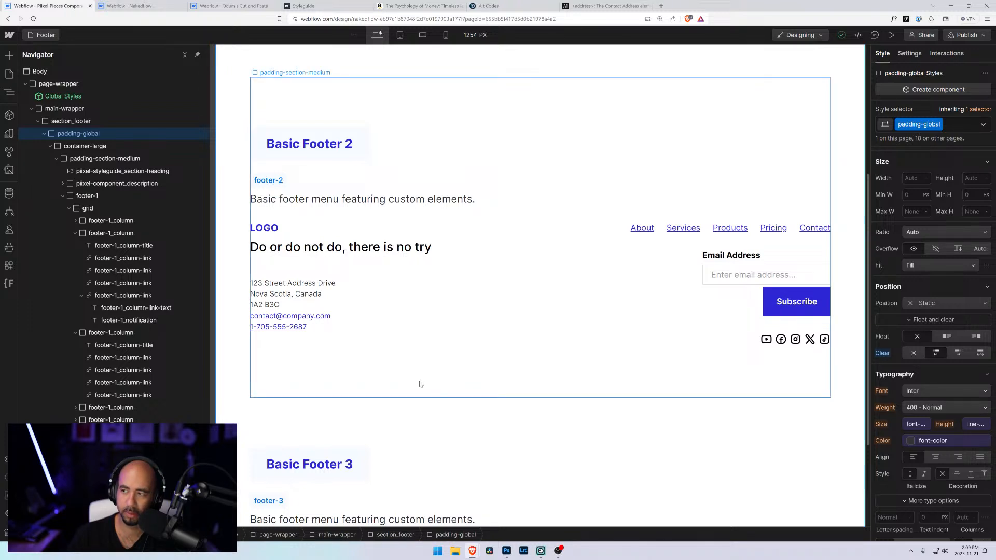
- Review the footer-2 description block, then switch from the Footer page to the Navigation page
{"action": "scroll", "coordinate": [427, 370], "scroll_direction": "up", "scroll_amount": 1}
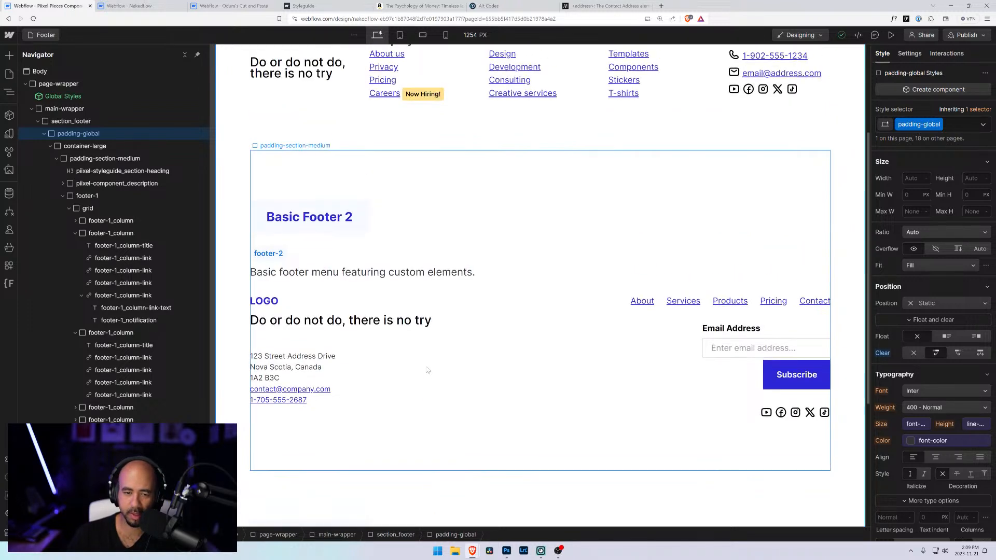
{"action": "left_click", "coordinate": [388, 261]}
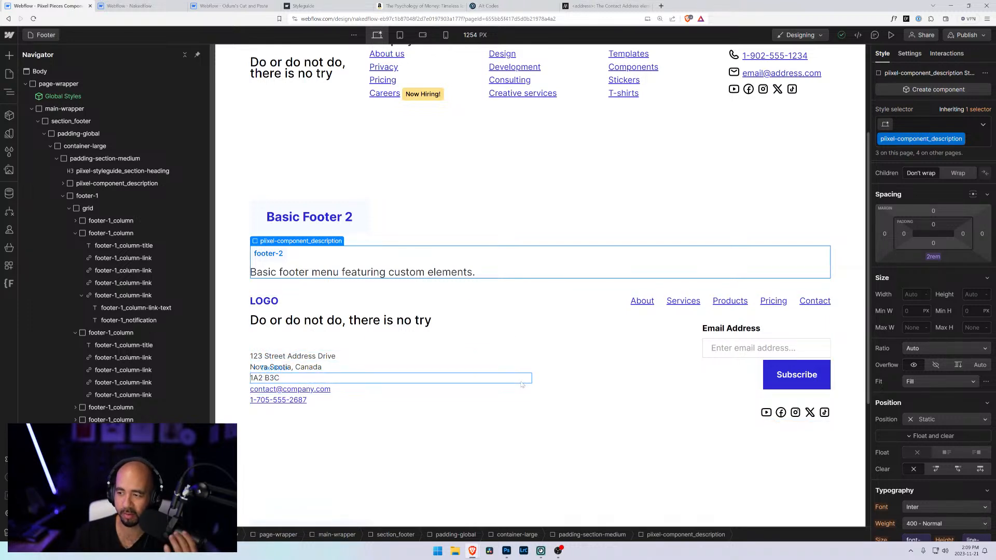
{"action": "mouse_move", "coordinate": [555, 554]}
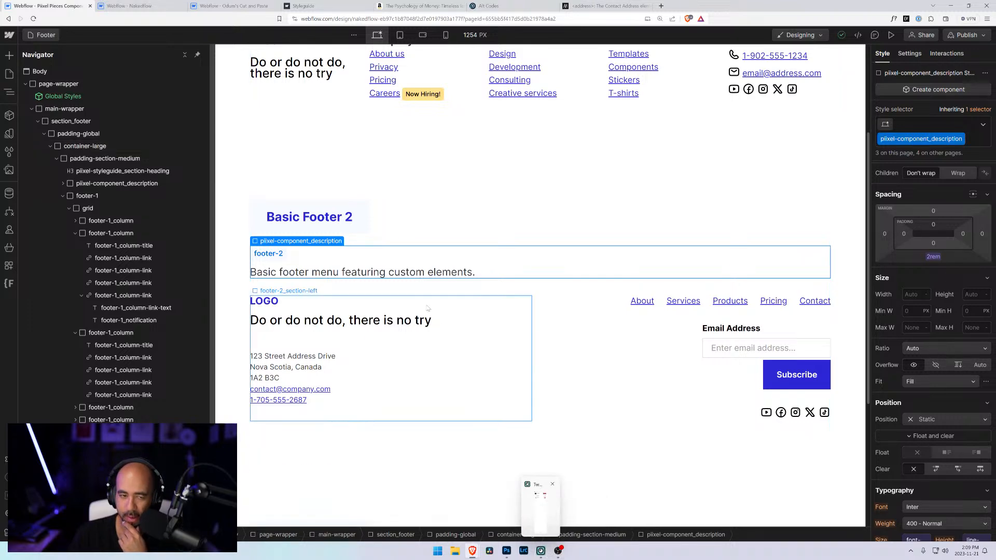
{"action": "scroll", "coordinate": [432, 312], "scroll_direction": "up", "scroll_amount": 3}
{"action": "scroll", "coordinate": [432, 311], "scroll_direction": "down", "scroll_amount": 7}
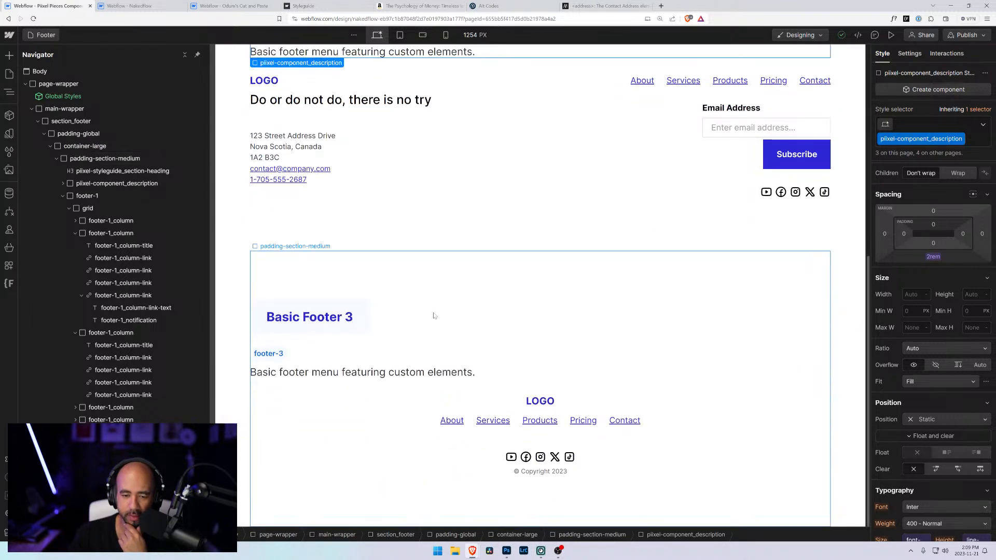
{"action": "scroll", "coordinate": [436, 318], "scroll_direction": "up", "scroll_amount": 3}
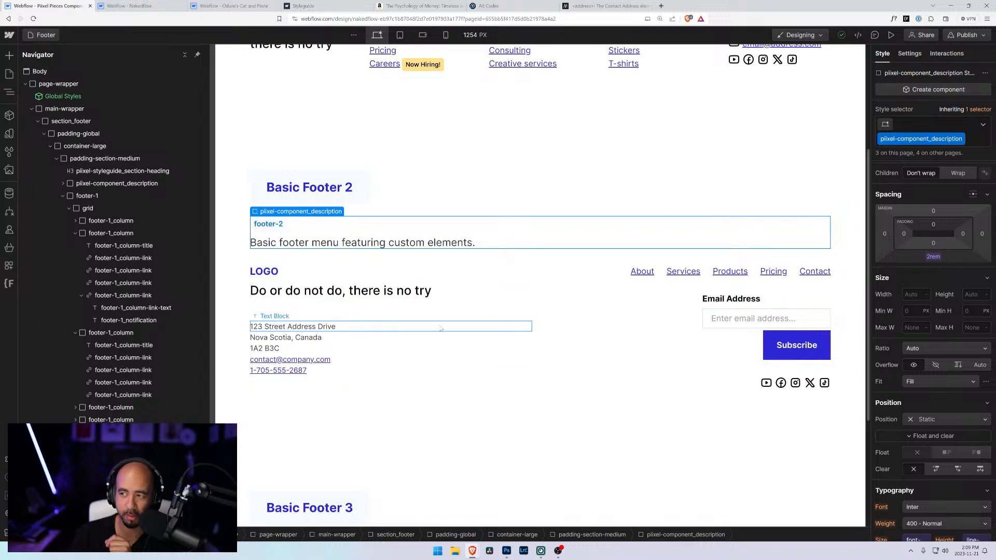
{"action": "scroll", "coordinate": [440, 327], "scroll_direction": "up", "scroll_amount": 3}
{"action": "scroll", "coordinate": [440, 328], "scroll_direction": "down", "scroll_amount": 6}
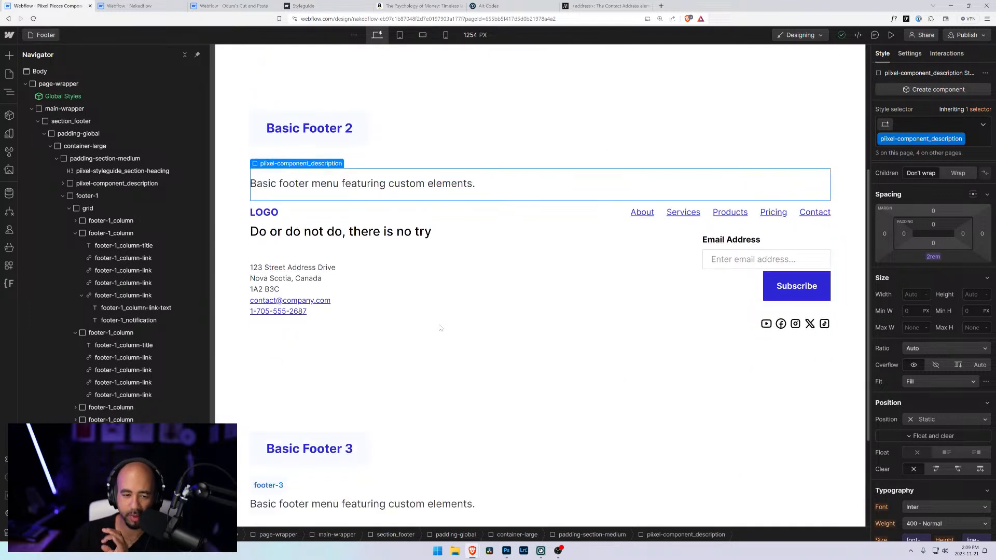
{"action": "left_click", "coordinate": [44, 34]}
{"action": "left_click", "coordinate": [51, 138]}
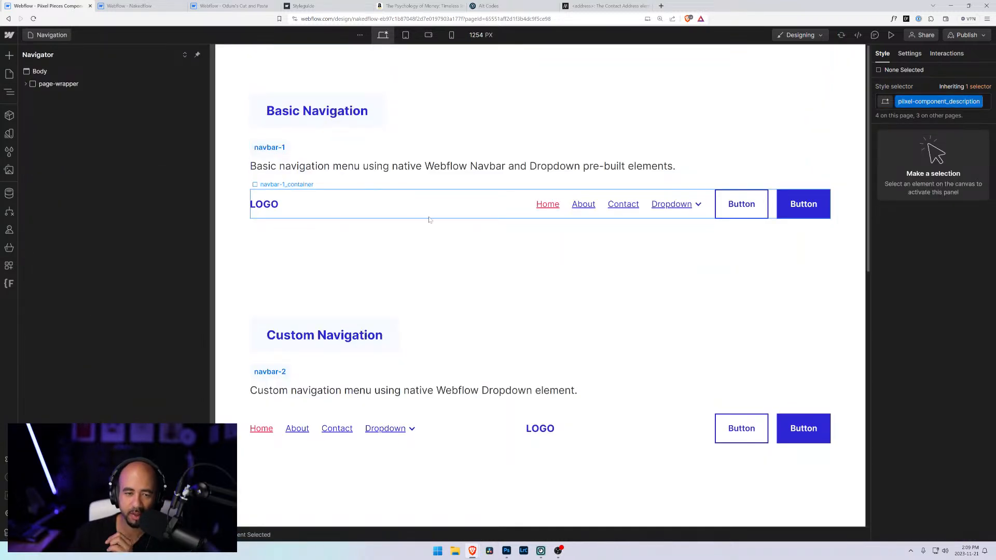
- Browse the navigation components, then show the published Piixel Pieces Styleguide from its welcome section
{"action": "scroll", "coordinate": [429, 219], "scroll_direction": "down", "scroll_amount": 3}
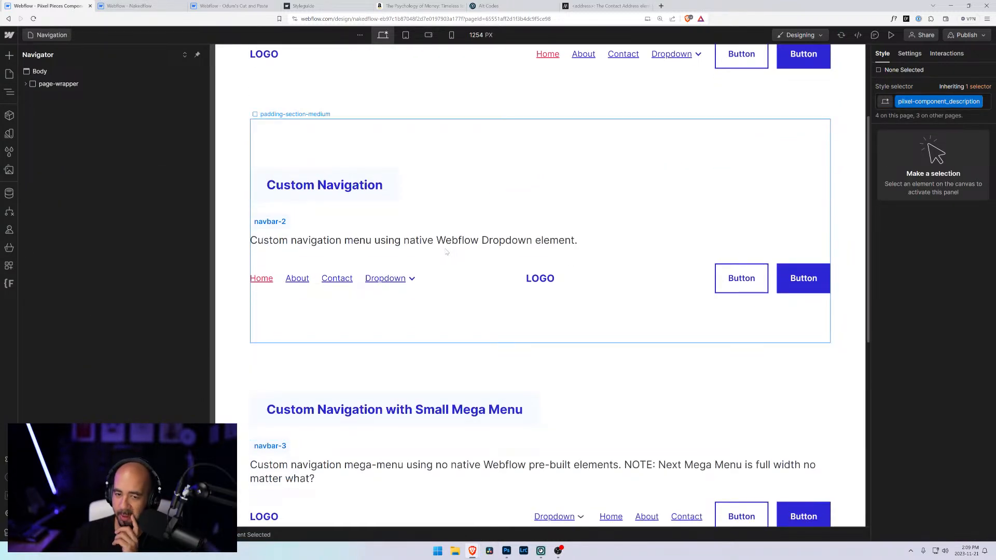
{"action": "scroll", "coordinate": [446, 251], "scroll_direction": "down", "scroll_amount": 4}
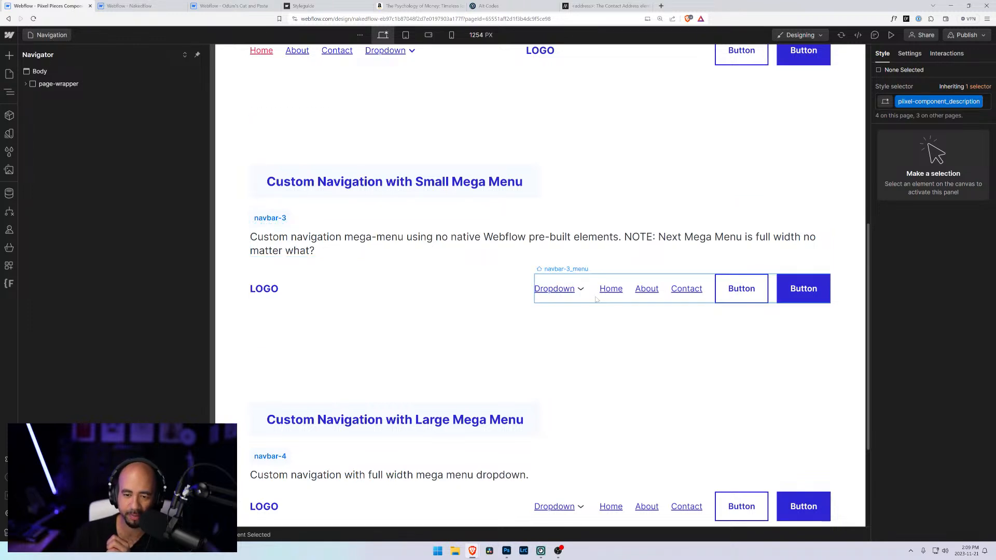
{"action": "scroll", "coordinate": [596, 299], "scroll_direction": "down", "scroll_amount": 3}
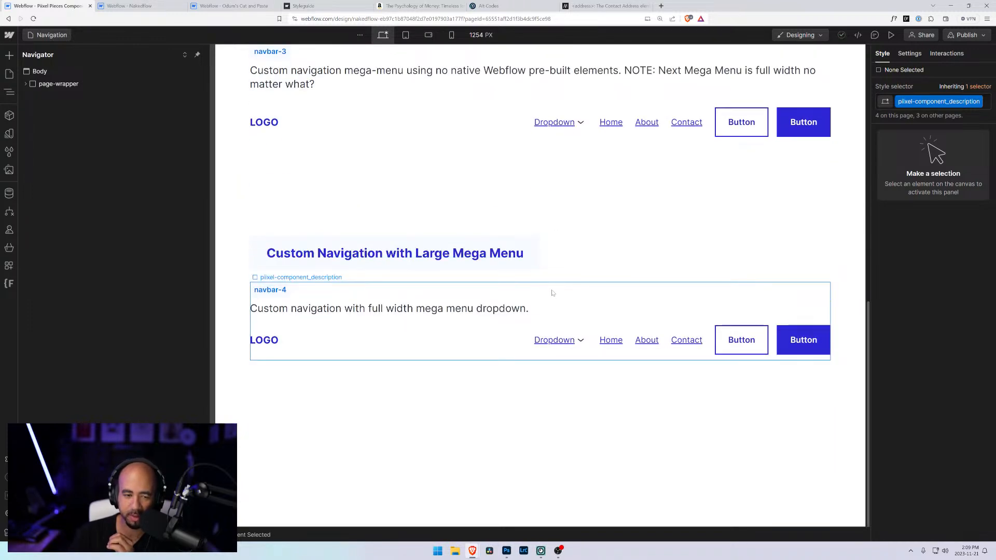
{"action": "scroll", "coordinate": [548, 286], "scroll_direction": "up", "scroll_amount": 5}
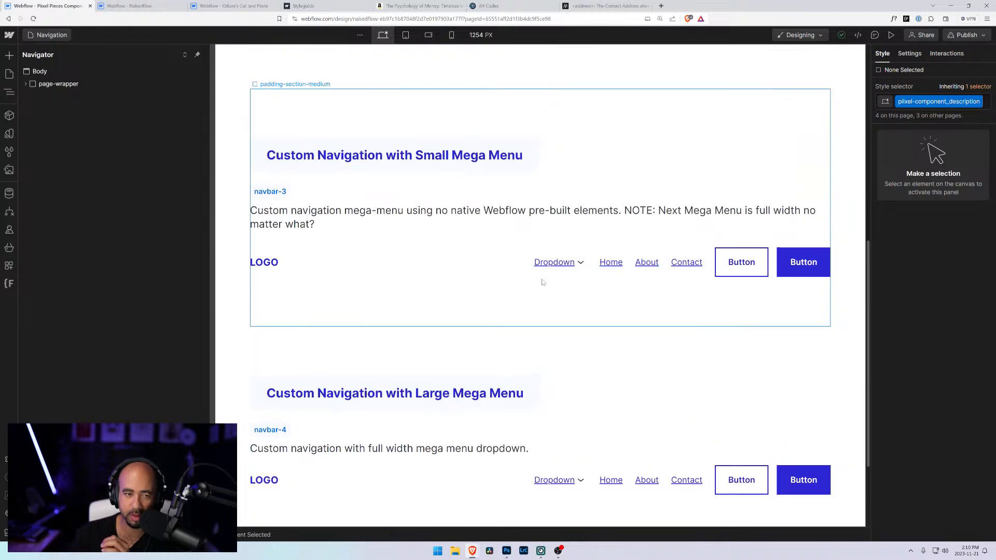
{"action": "scroll", "coordinate": [543, 283], "scroll_direction": "up", "scroll_amount": 5}
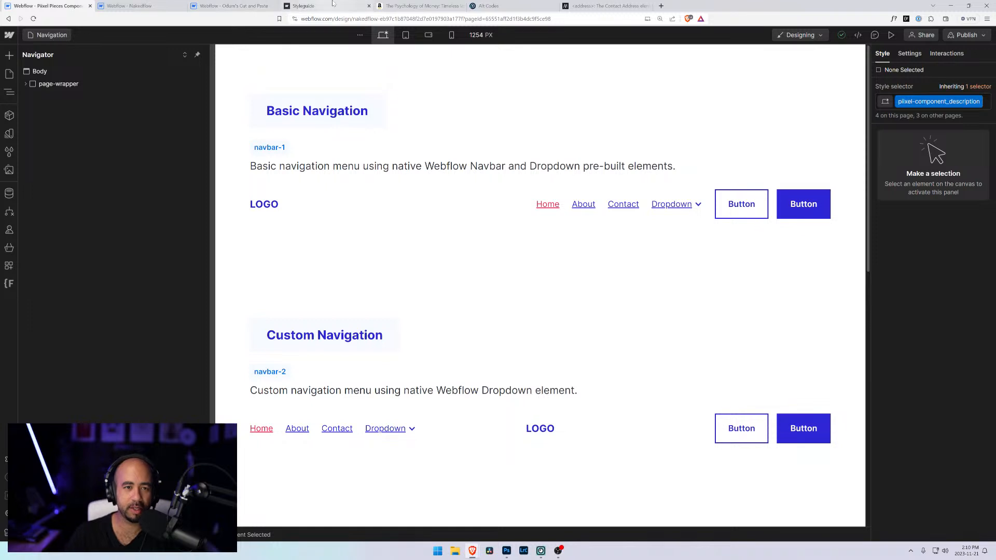
{"action": "left_click", "coordinate": [306, 6]}
{"action": "left_click", "coordinate": [8, 18]}
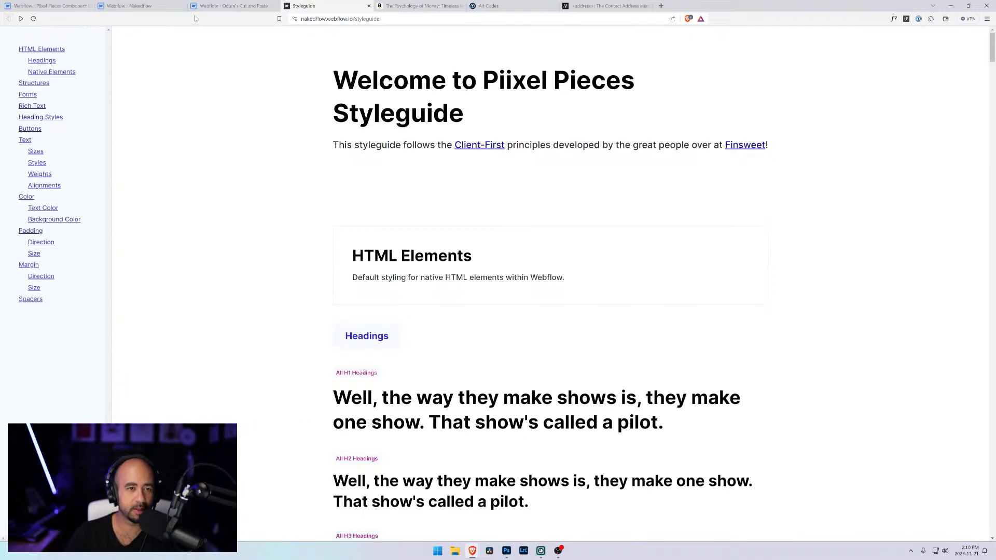
- Go to the Webflow dashboard and open the Piixel Pieces site in the Designer
{"action": "left_click", "coordinate": [233, 5]}
{"action": "left_click", "coordinate": [9, 34]}
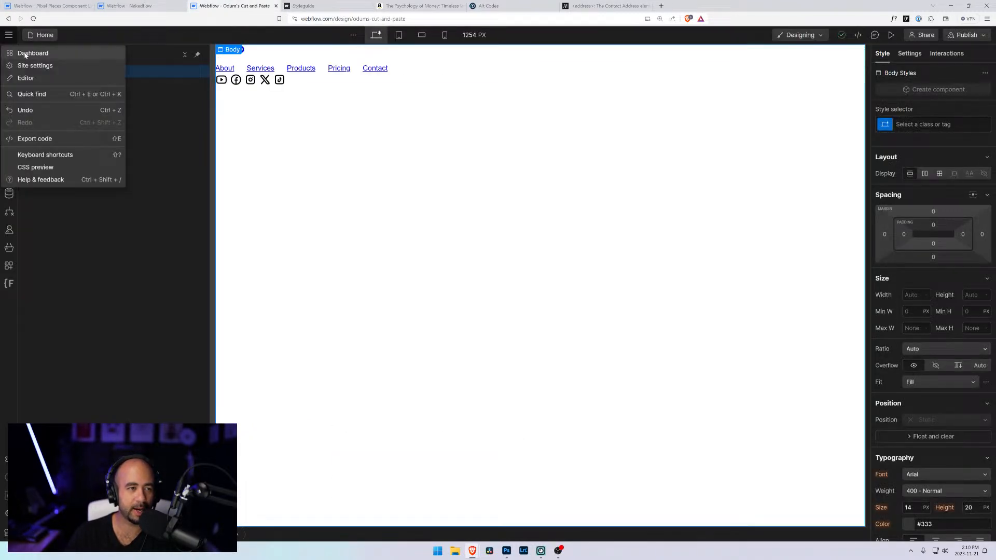
{"action": "left_click", "coordinate": [32, 53]}
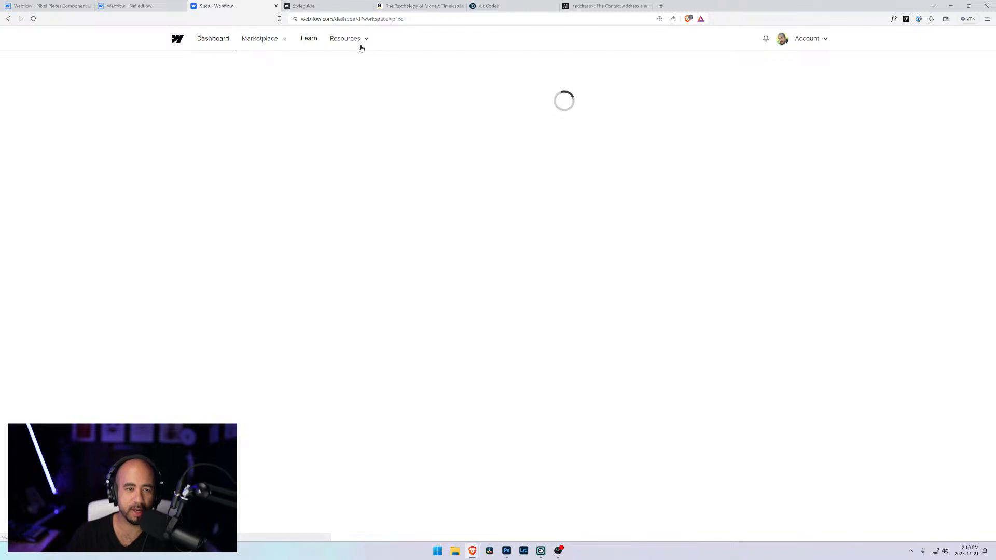
{"action": "left_click", "coordinate": [629, 163]}
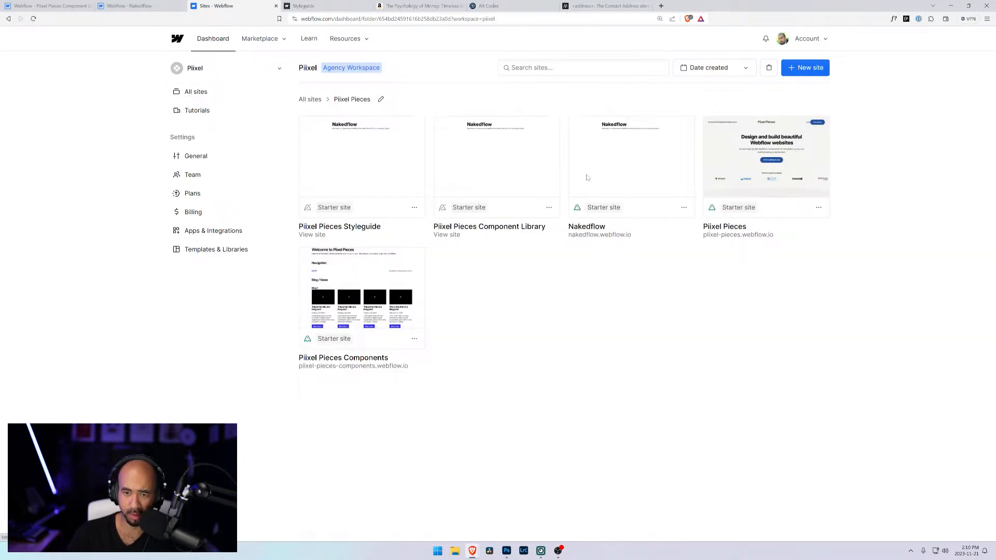
{"action": "left_click", "coordinate": [757, 156]}
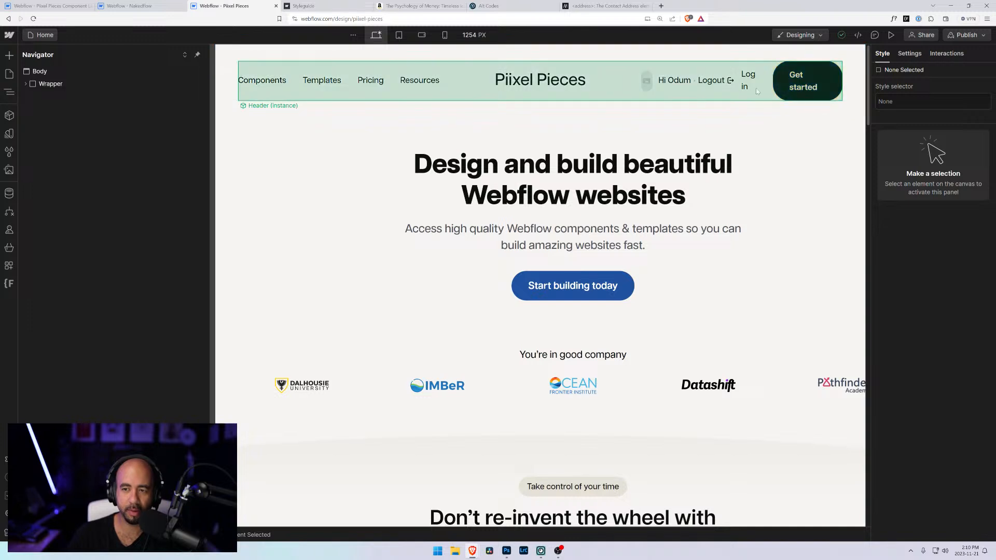
- Zoom the browser out and open the site's Dashboard page via the Components page
{"action": "key", "text": "ctrl+minus"}
{"action": "key", "text": "ctrl+minus"}
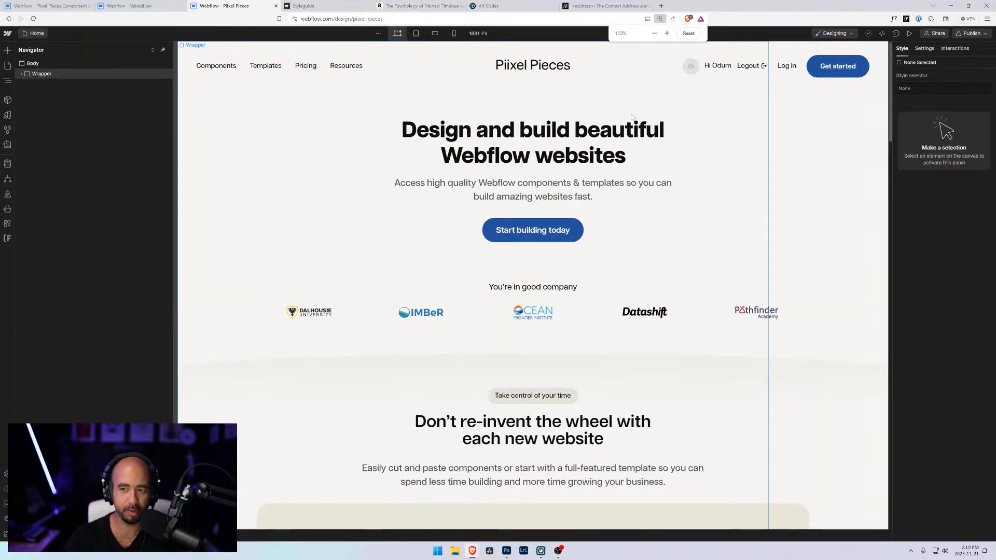
{"action": "left_click", "coordinate": [31, 34]}
{"action": "left_click", "coordinate": [46, 110]}
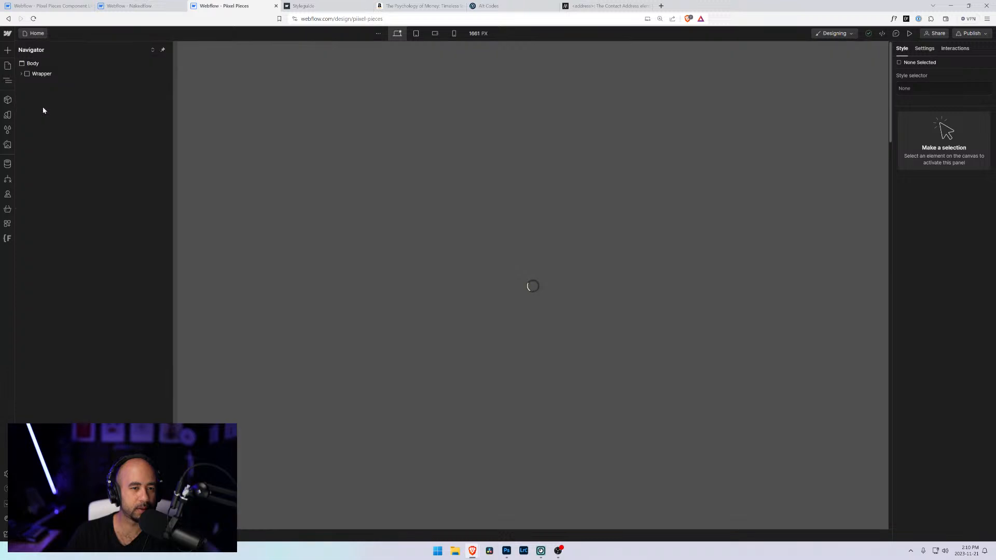
{"action": "scroll", "coordinate": [316, 207], "scroll_direction": "down", "scroll_amount": 5}
{"action": "scroll", "coordinate": [335, 239], "scroll_direction": "up", "scroll_amount": 5}
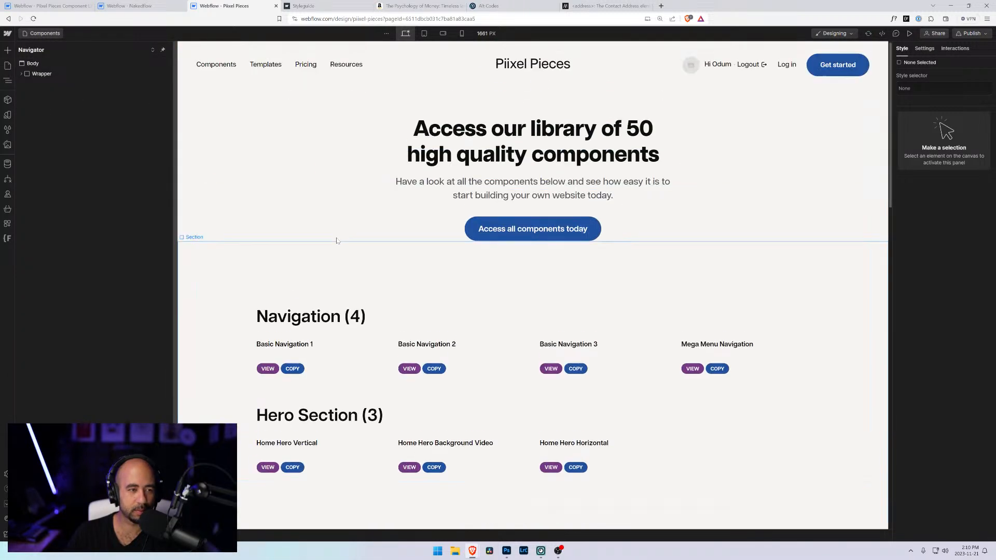
{"action": "left_click", "coordinate": [8, 66]}
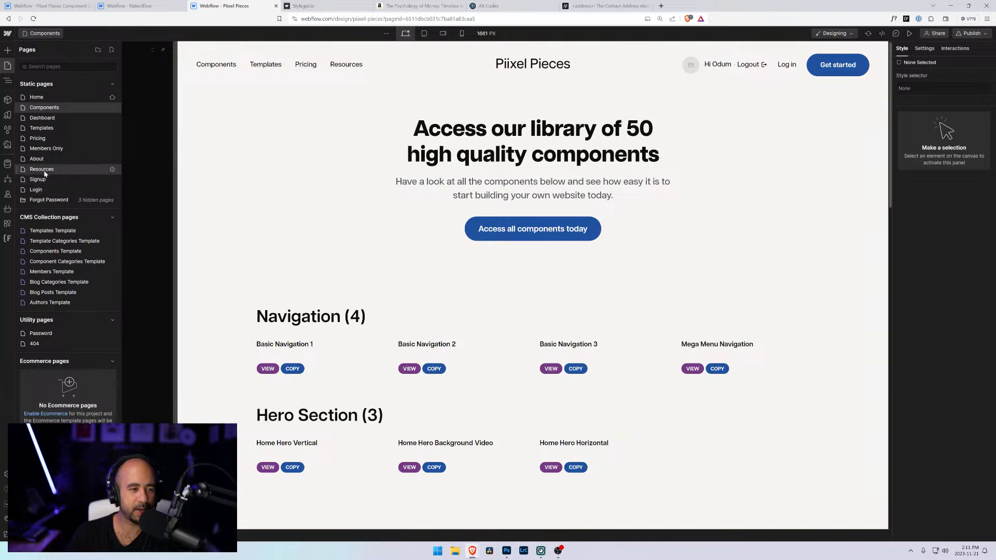
{"action": "left_click", "coordinate": [42, 118]}
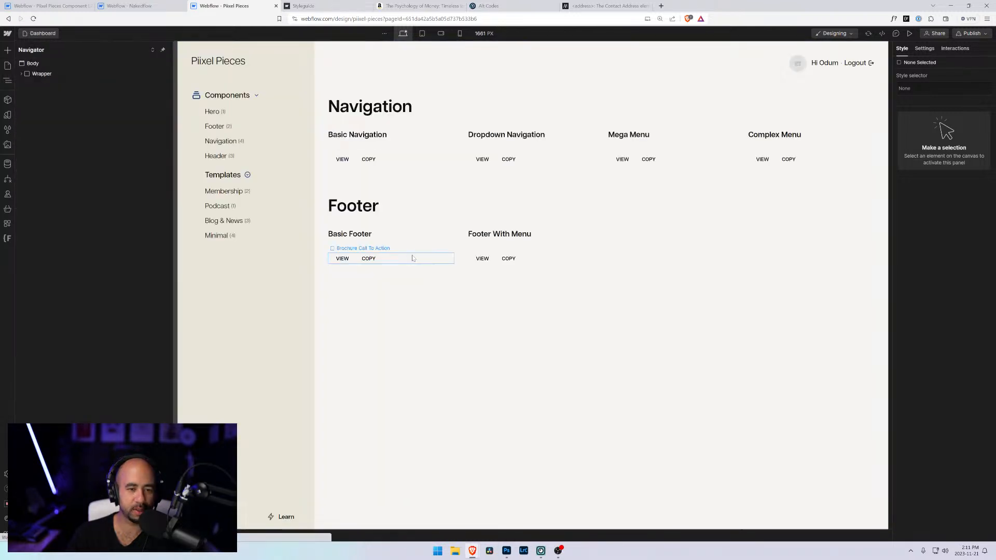